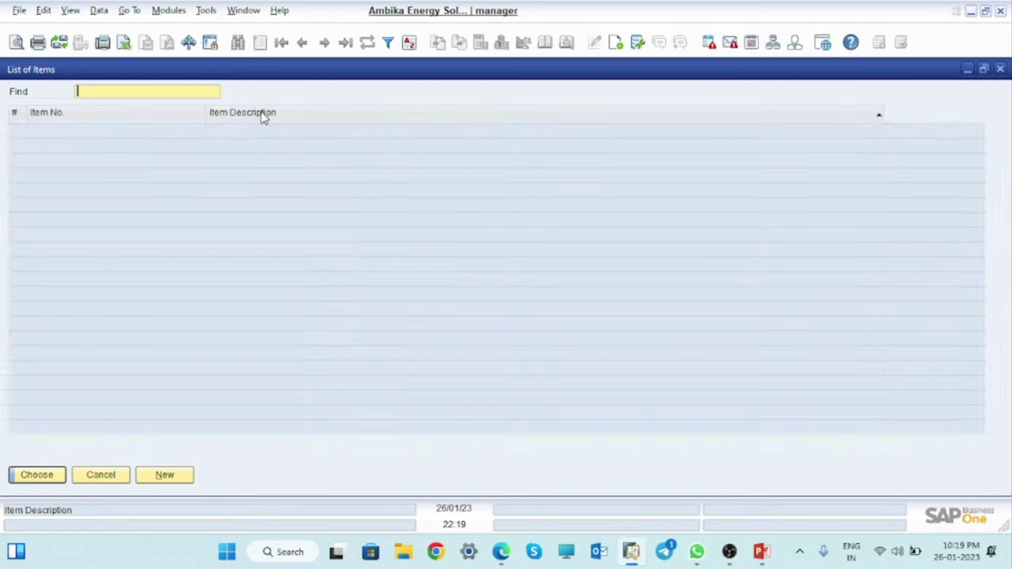
Search the list of items for a battery component and close the list without choosing an item.
text(batt)
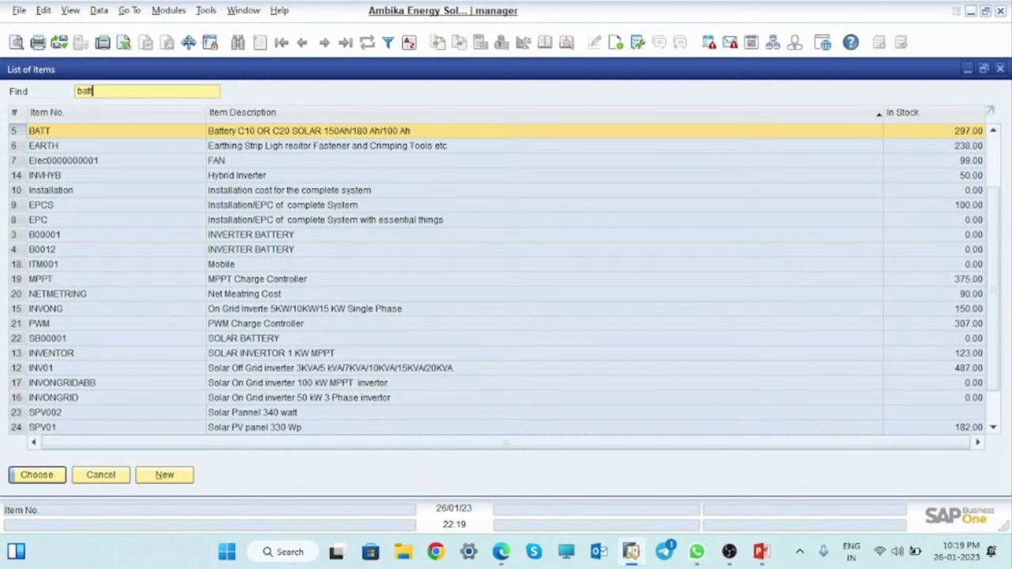
text(ery)
scroll(994, 257, up, 2)
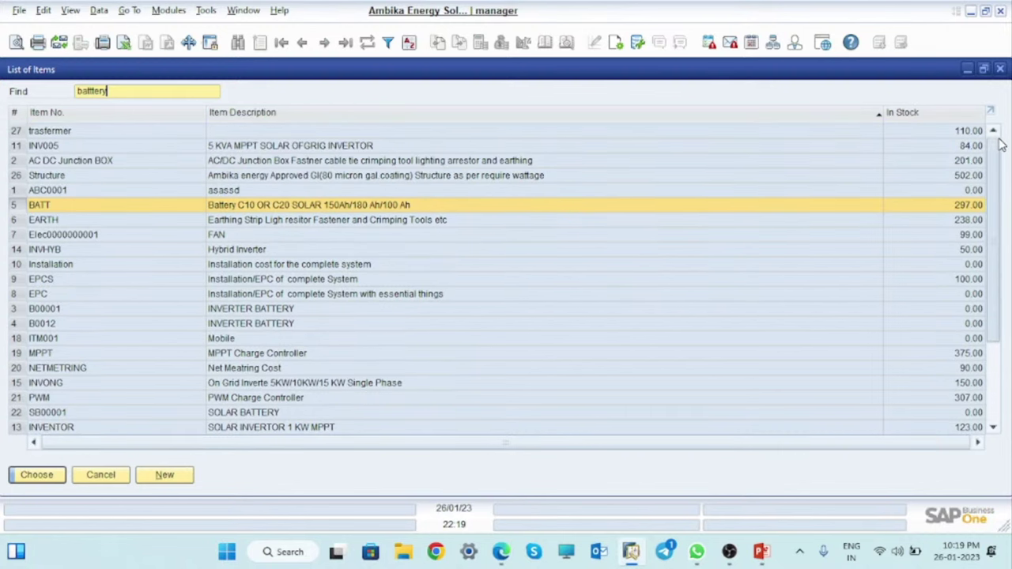
click(1001, 70)
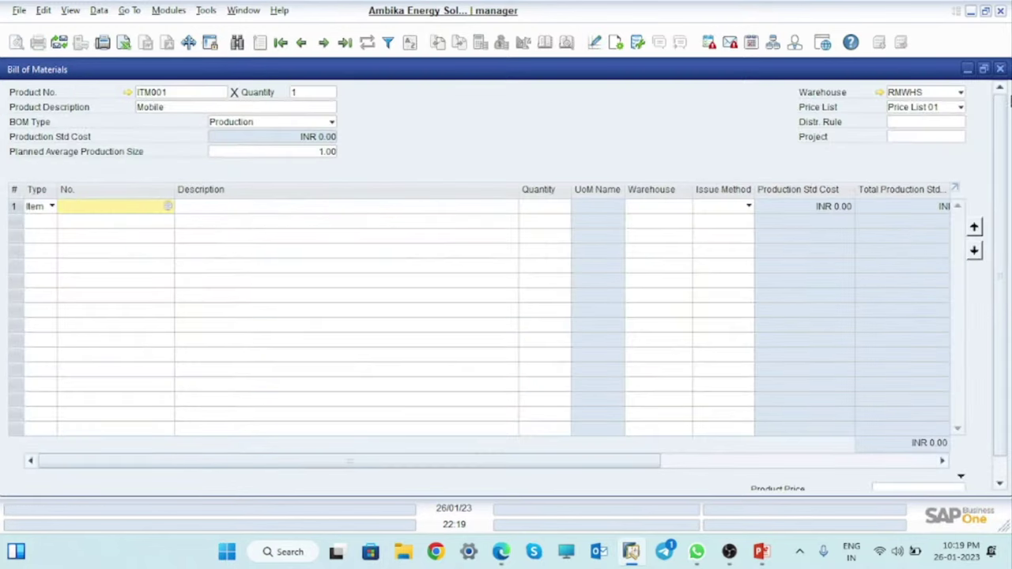
Minimise the Bill of Materials and open a new, blank Item Master Data record from Stock Management.
click(967, 69)
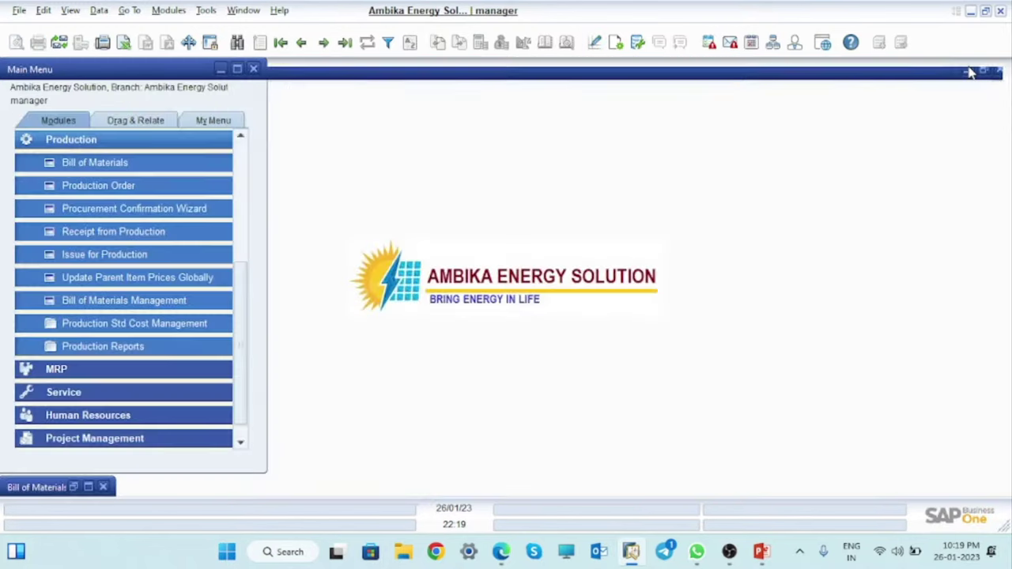
click(71, 139)
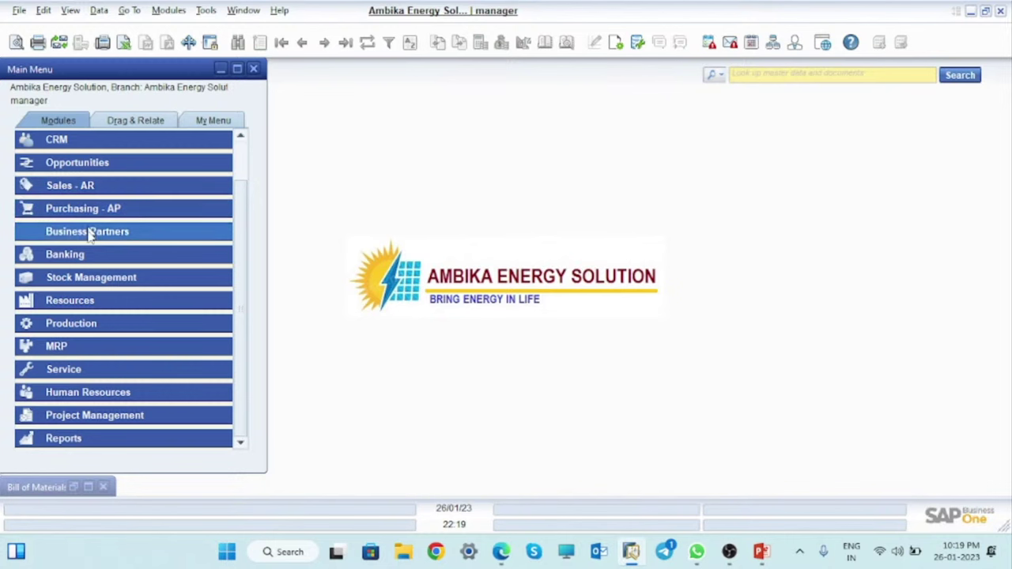
click(87, 279)
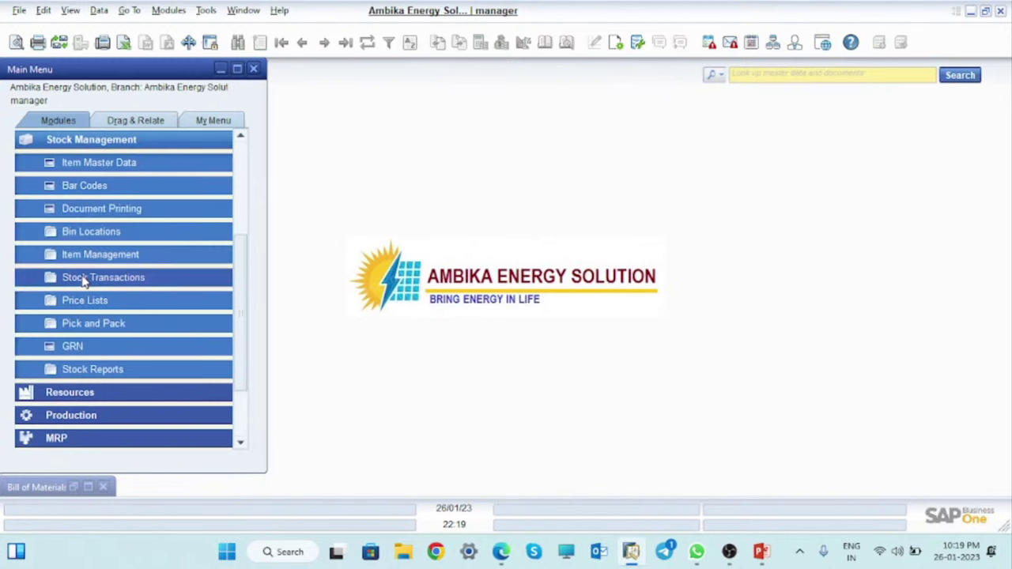
click(96, 163)
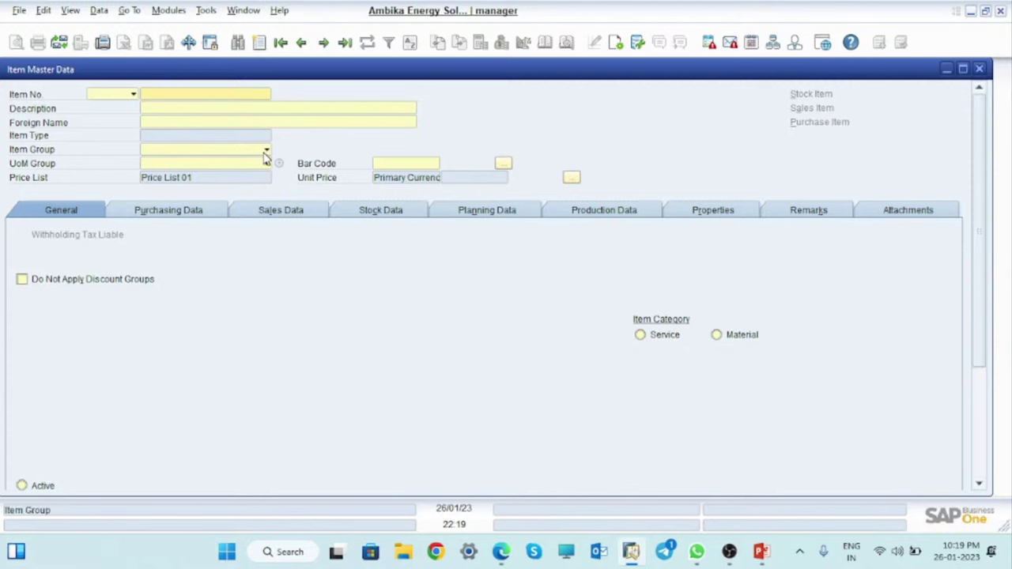
key(ctrl+a)
click(155, 93)
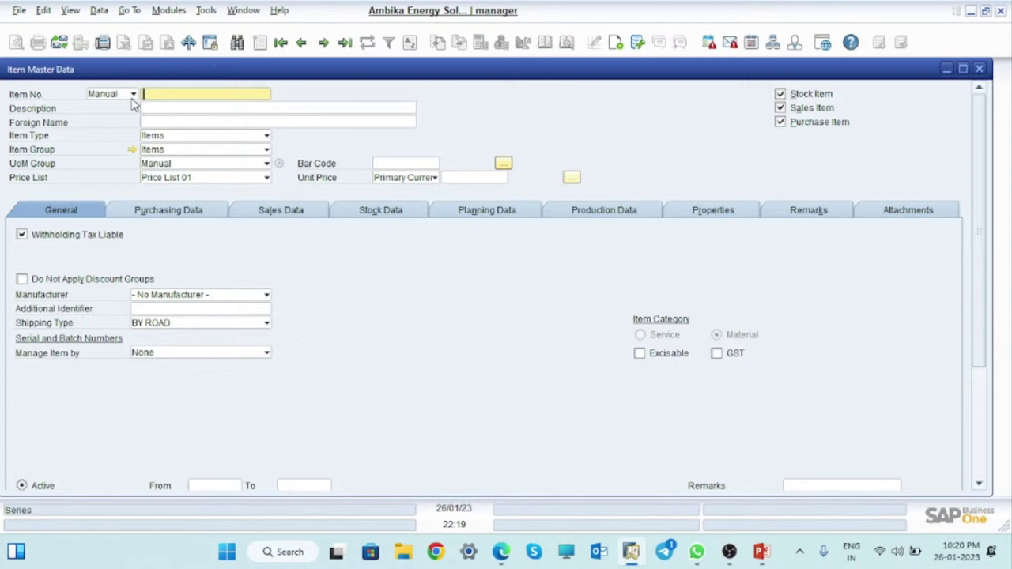
Choose the CDA numbering series for the new item and set its description to Mobile Battery.
click(134, 94)
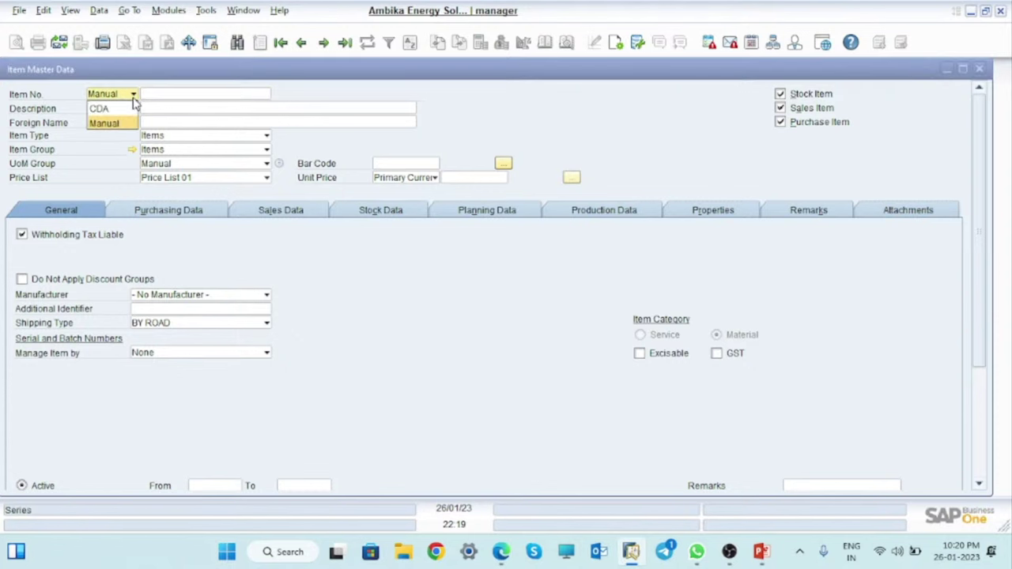
click(189, 98)
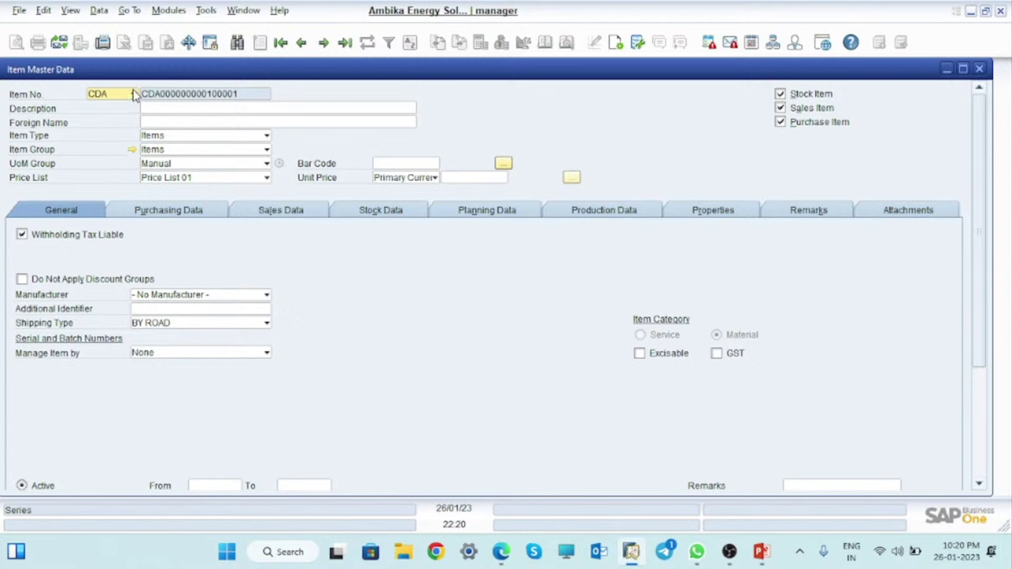
click(162, 113)
click(162, 109)
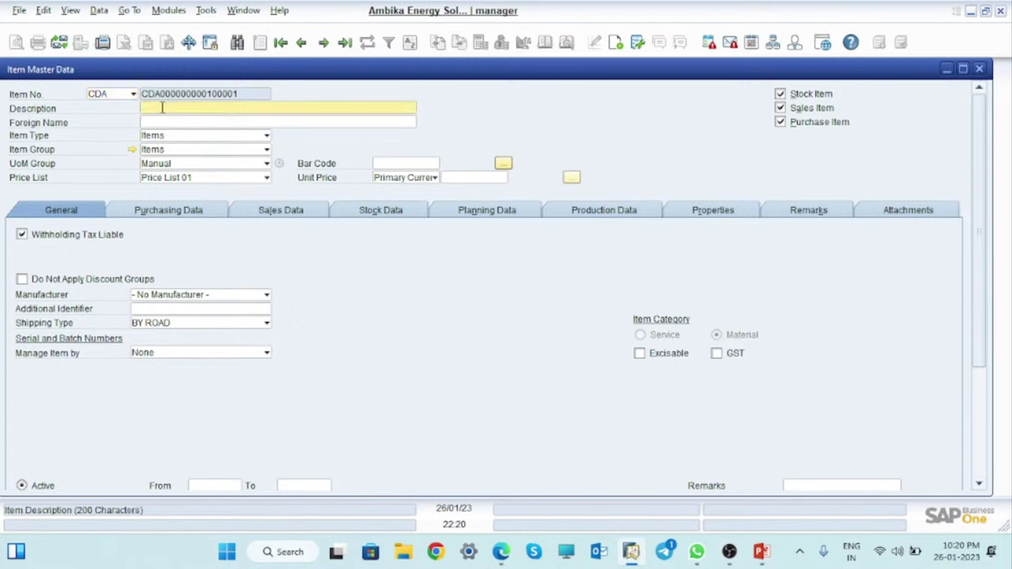
text(B)
text(Mobile)
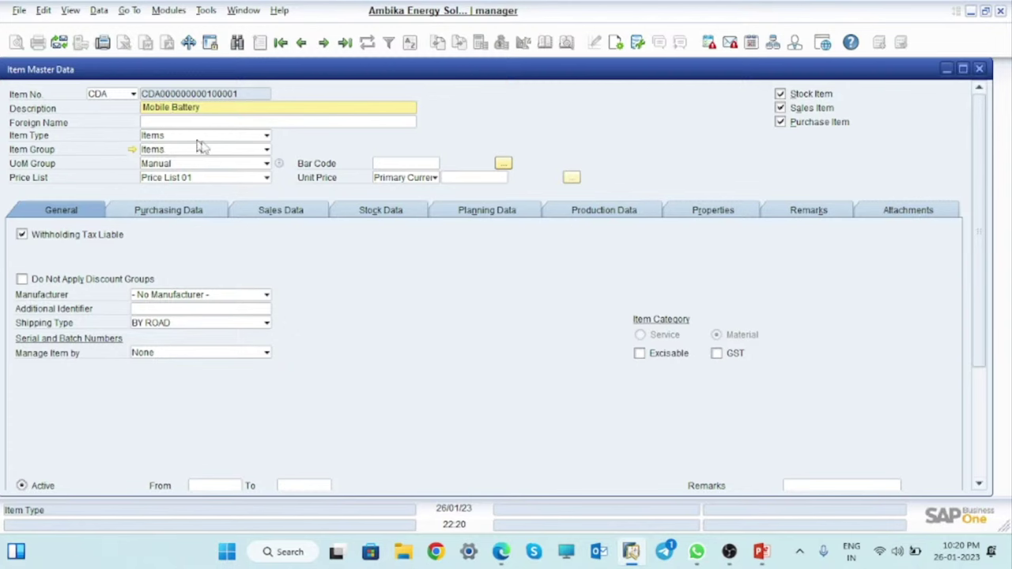
Assign the item to the Electronics item group and accept updating the item information to match it.
click(265, 150)
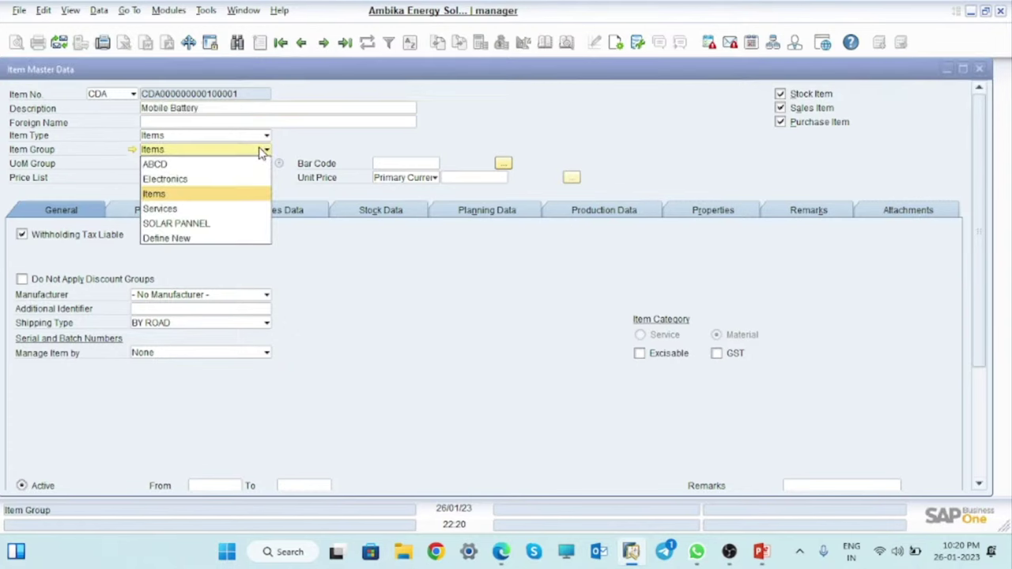
click(185, 180)
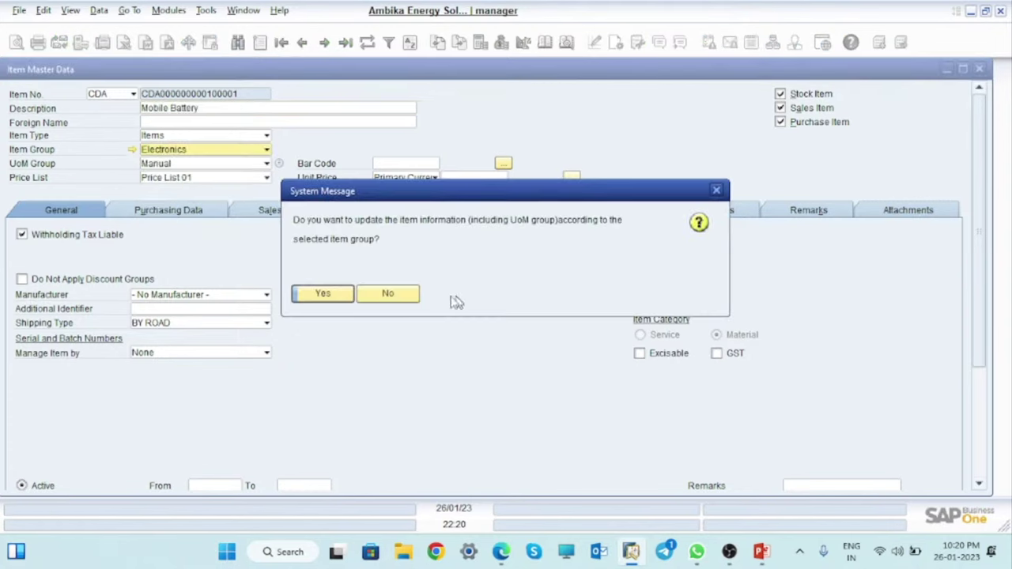
click(329, 294)
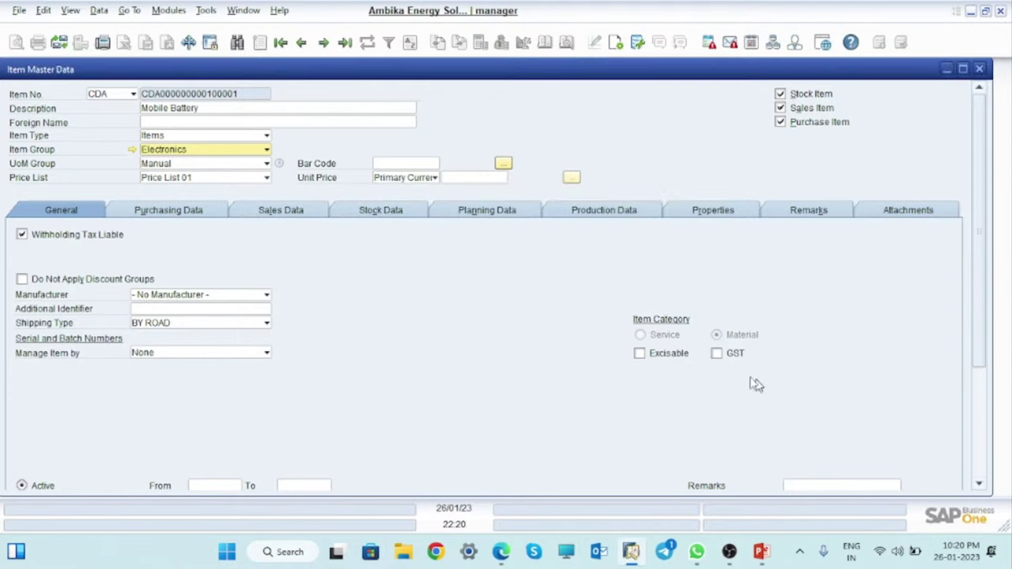
Enable GST for the item and choose the Battery chapter 85079090 as its HSN code.
click(717, 354)
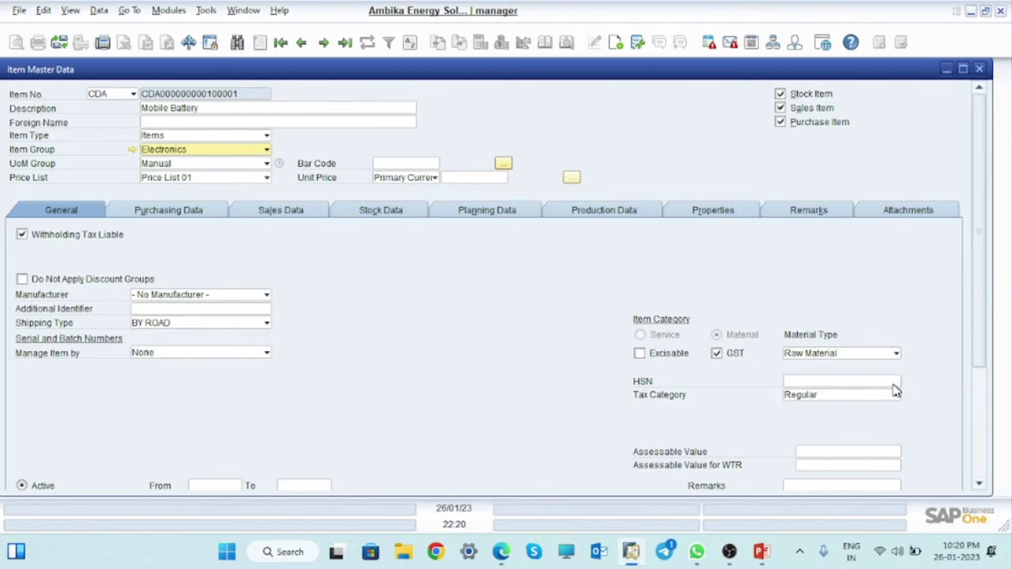
click(897, 382)
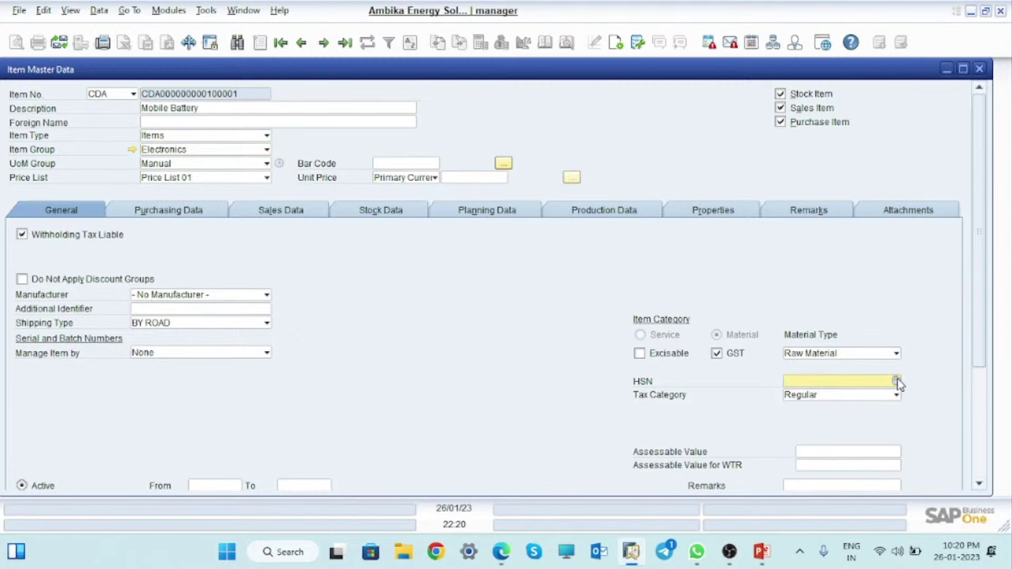
click(897, 383)
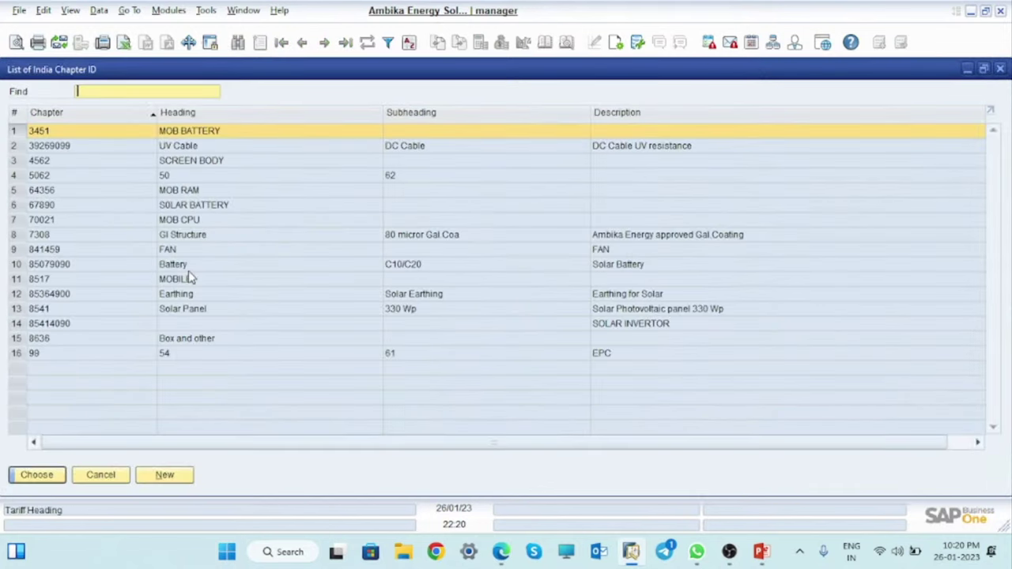
click(17, 264)
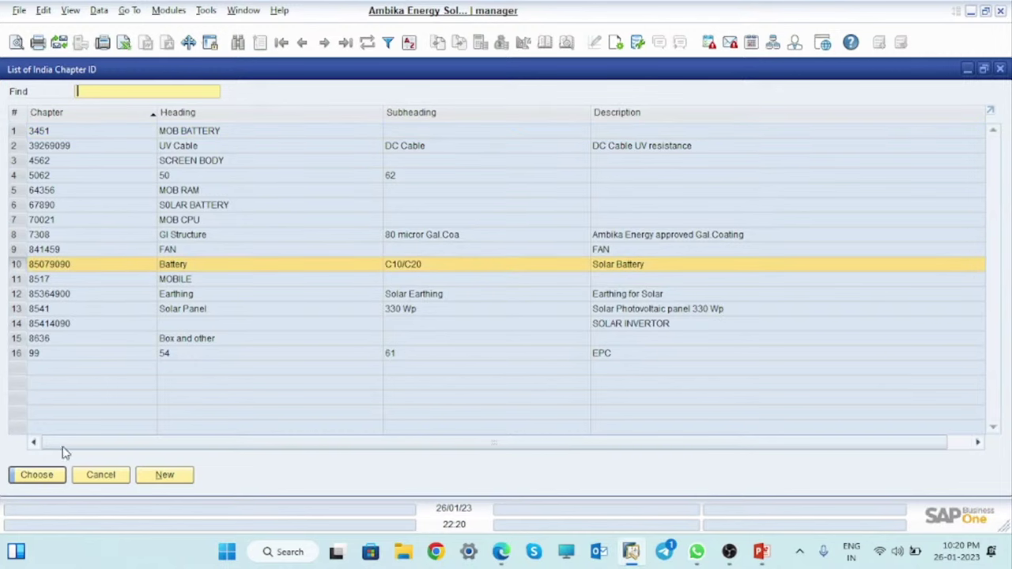
click(41, 480)
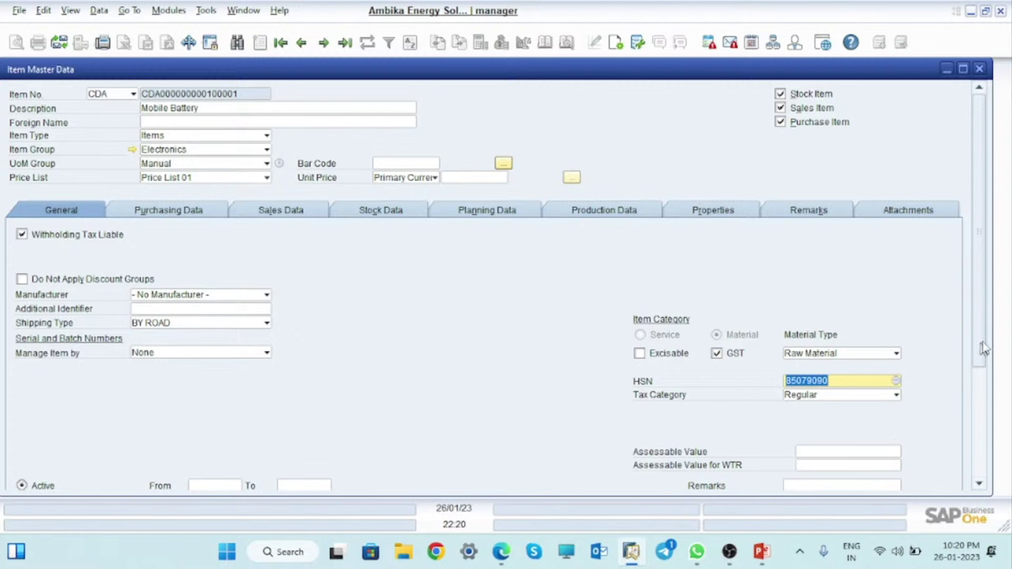
Set the purchasing UoM name to NOS in the item's purchasing data.
click(184, 212)
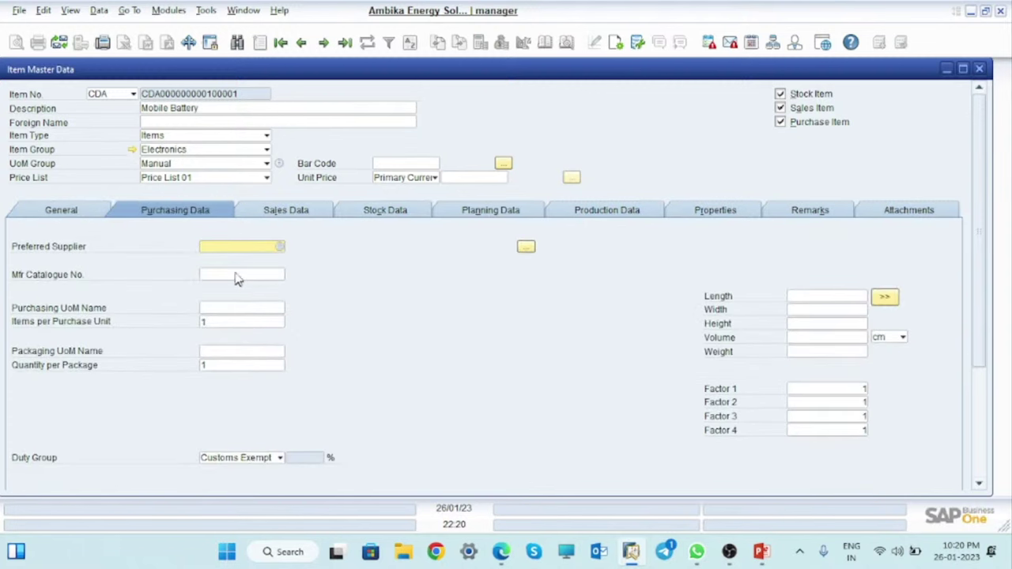
click(230, 309)
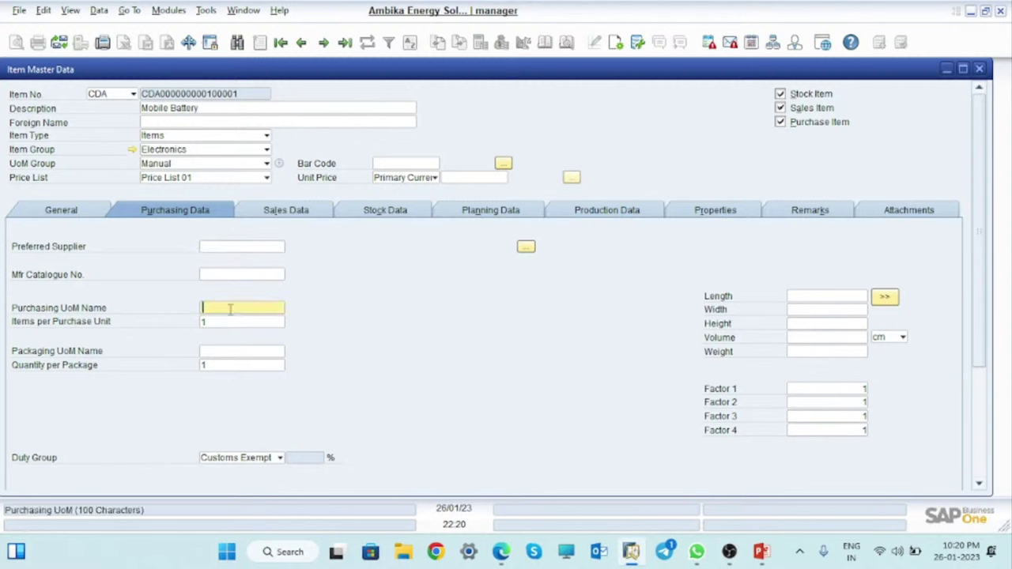
text(NOS)
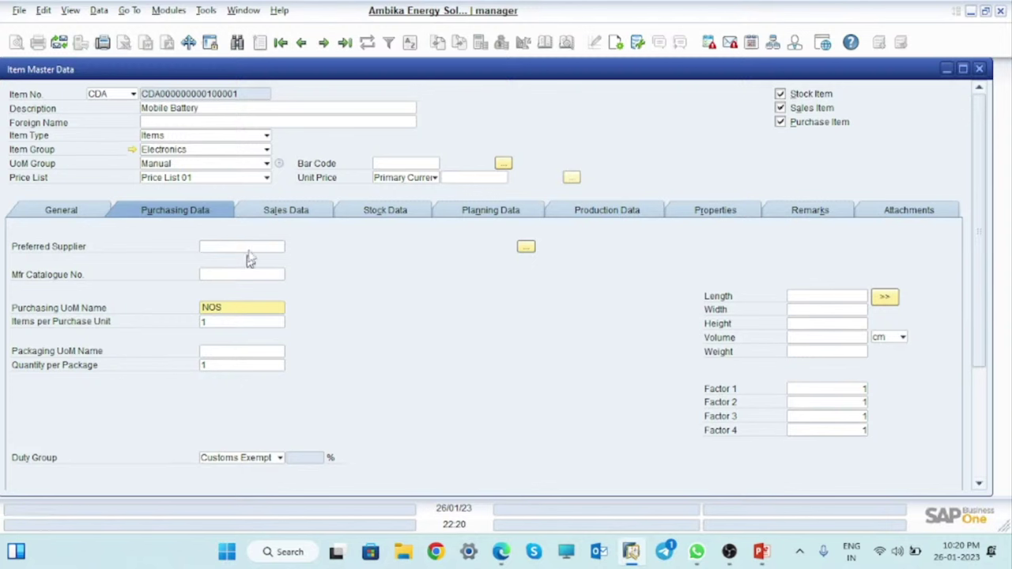
Choose Waaree as the preferred supplier and set the purchasing packaging UoM name to NOS.
click(244, 246)
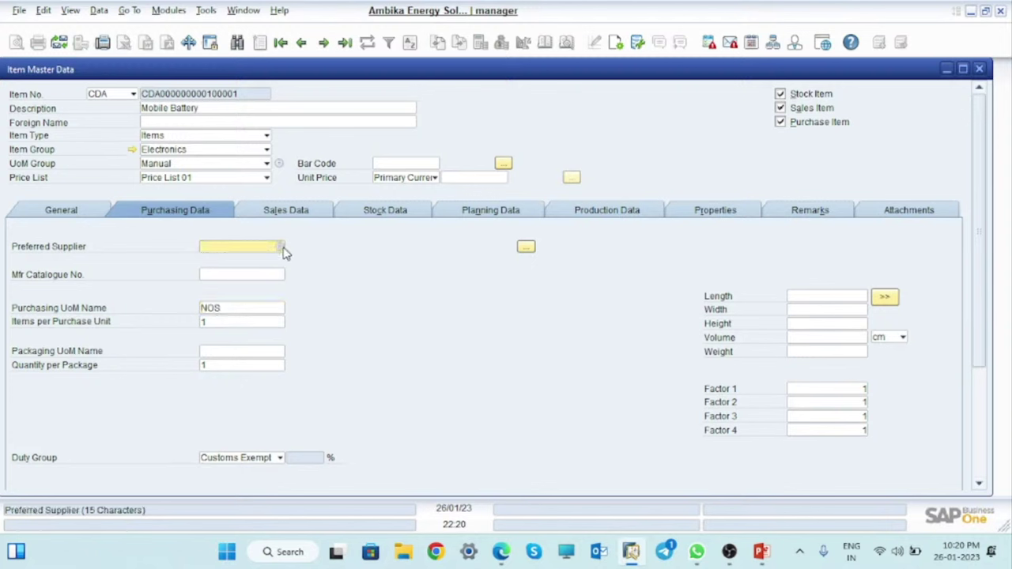
click(281, 247)
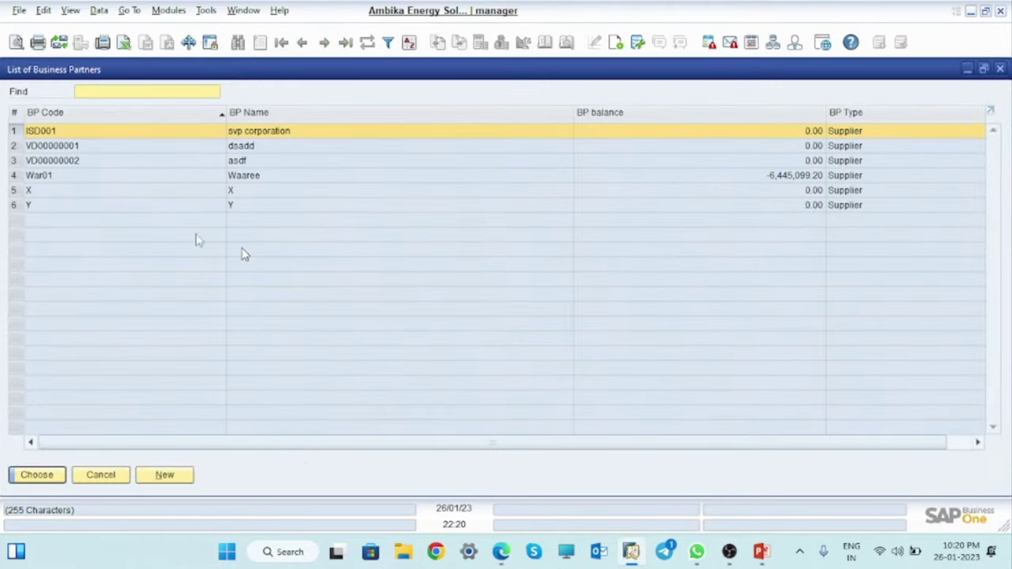
click(36, 180)
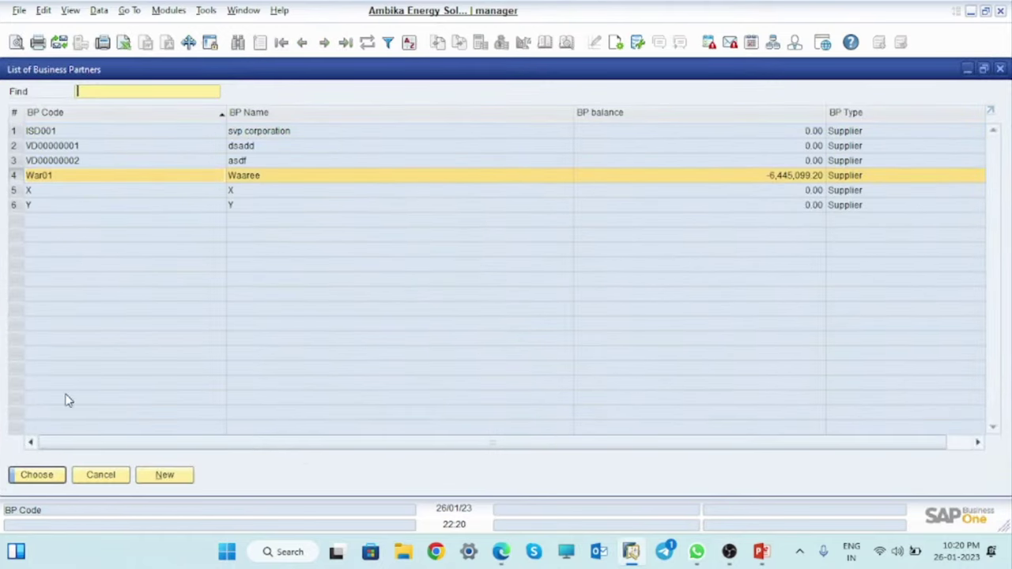
click(45, 477)
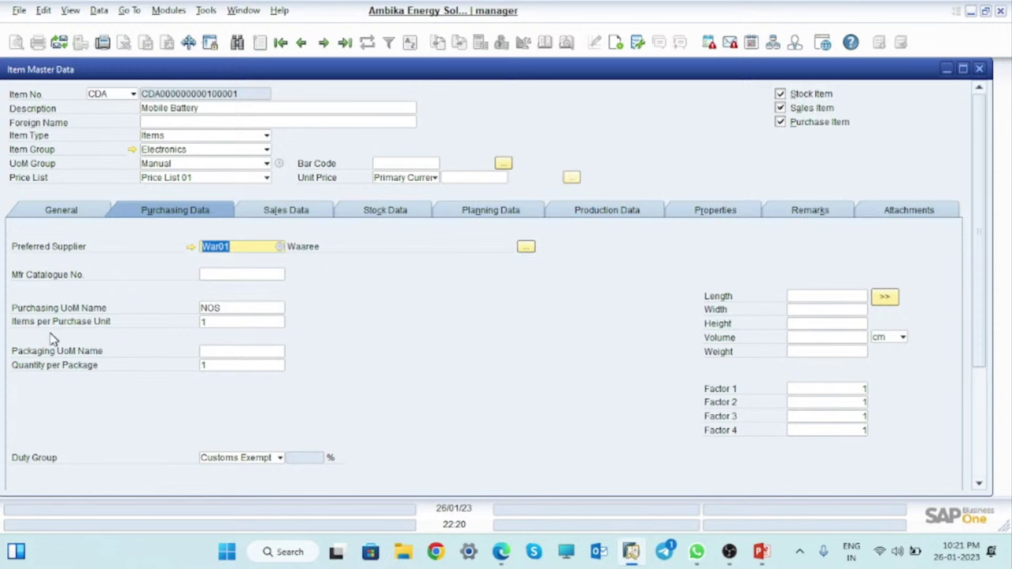
click(222, 353)
text(no)
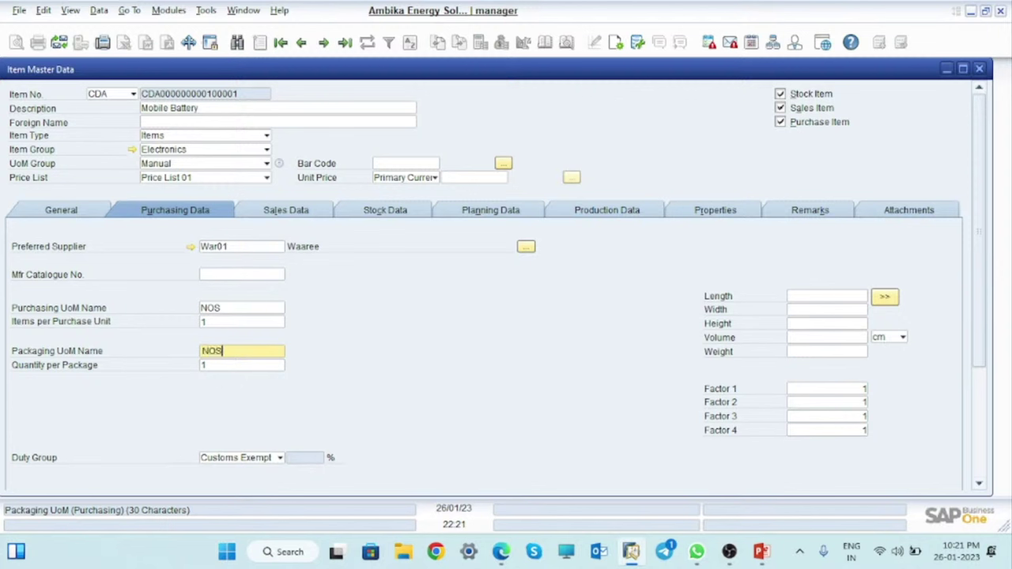
Set both the sales UoM name and the packaging UoM name to NOS in the item's sales data.
click(289, 212)
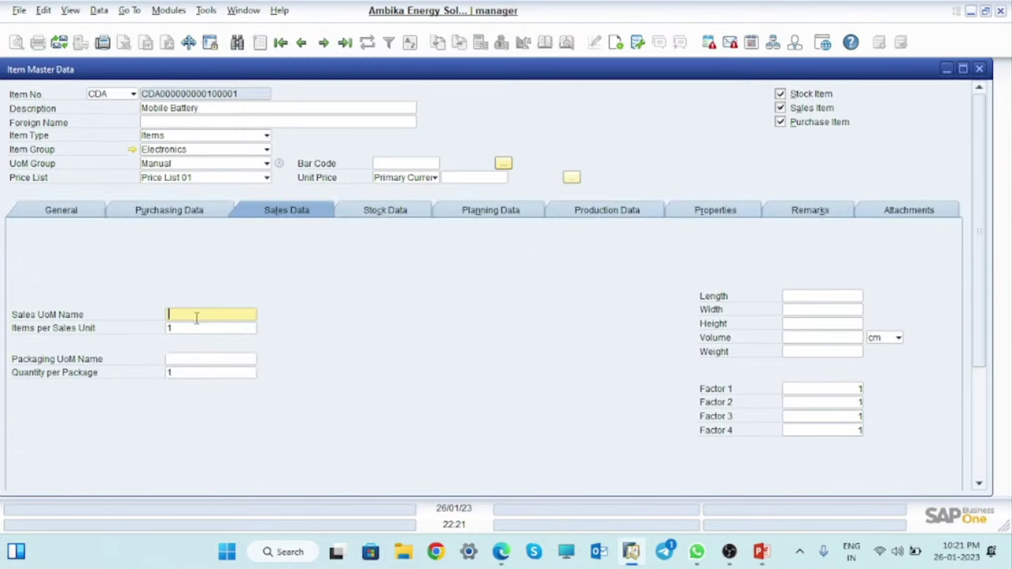
text(NOS)
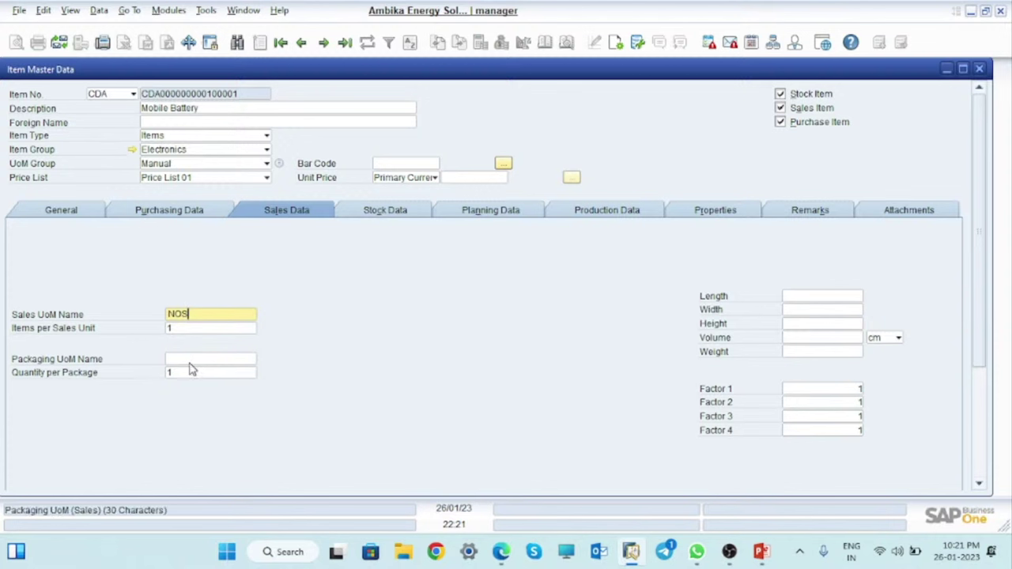
click(190, 360)
text(NO)
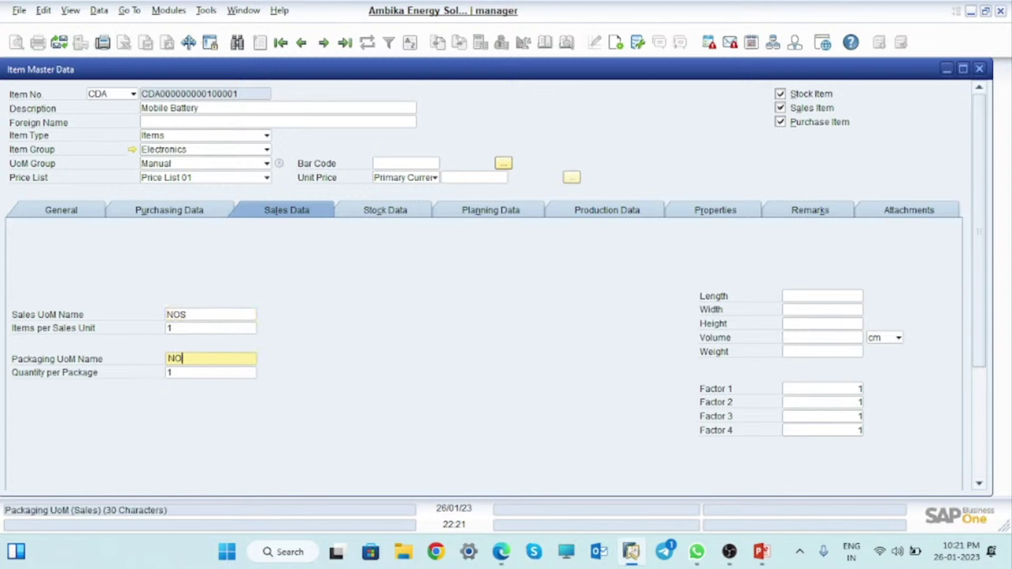
text(S)
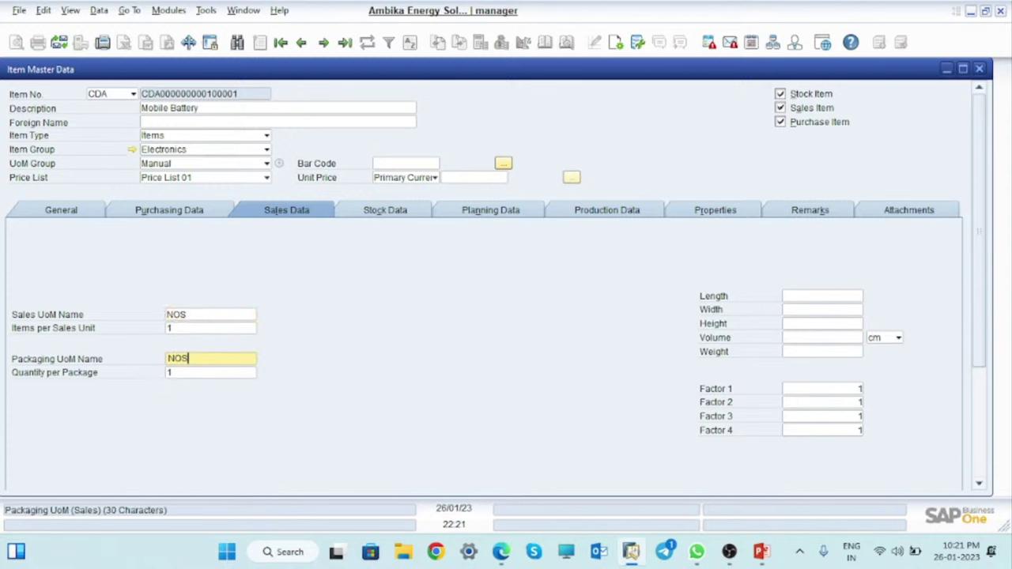
Set the stock UoM name to NOS and the weight to 0.11g, updating the purchasing and sales weights accordingly.
click(404, 221)
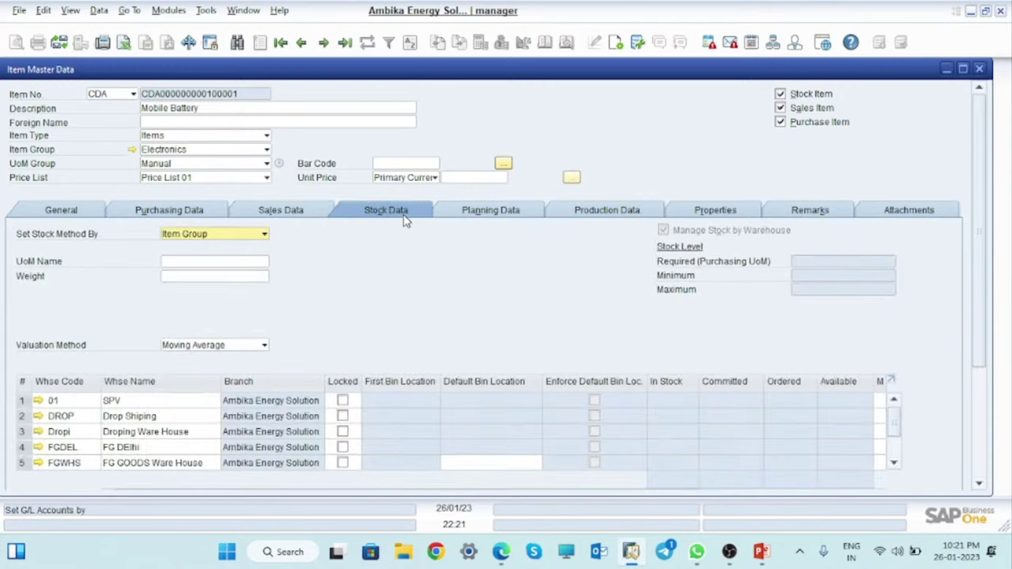
click(184, 261)
text(NOS)
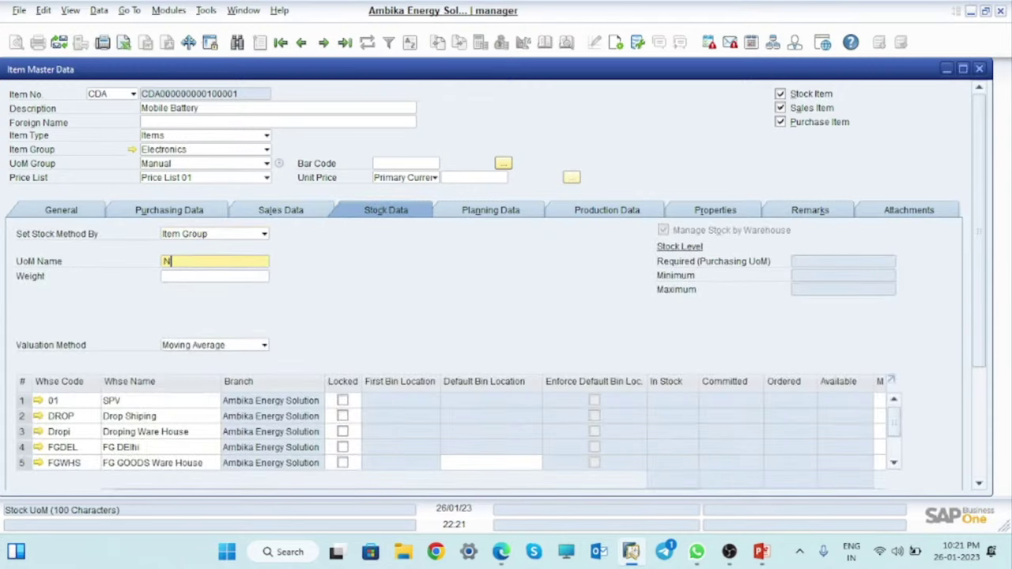
click(183, 274)
text(0)
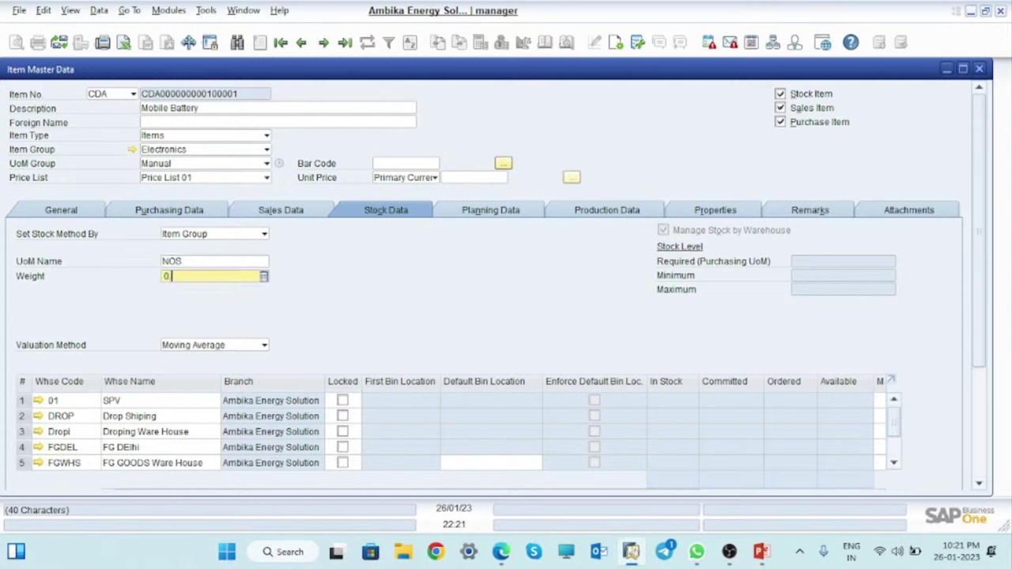
text(.105)
key(Tab)
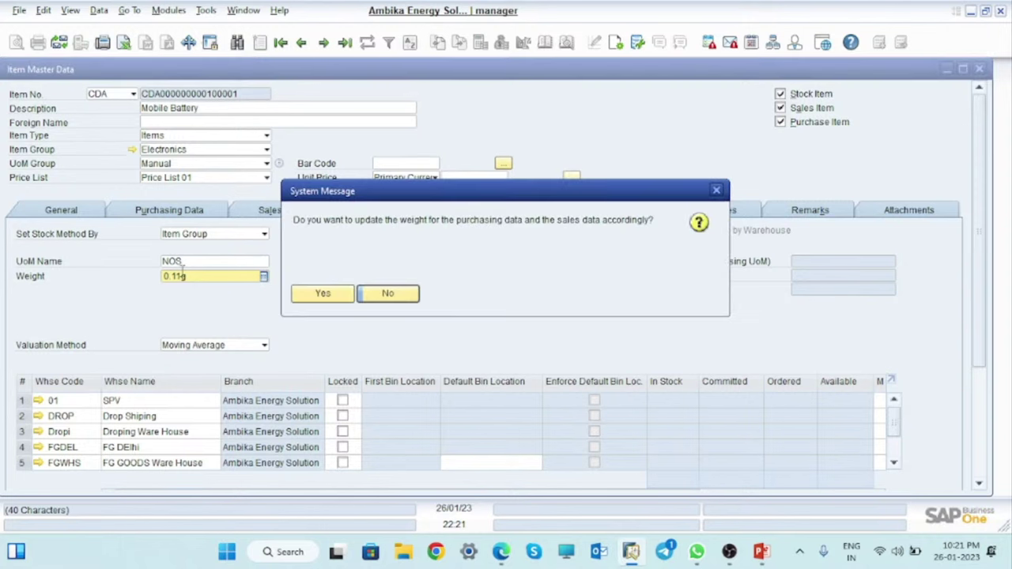
click(324, 294)
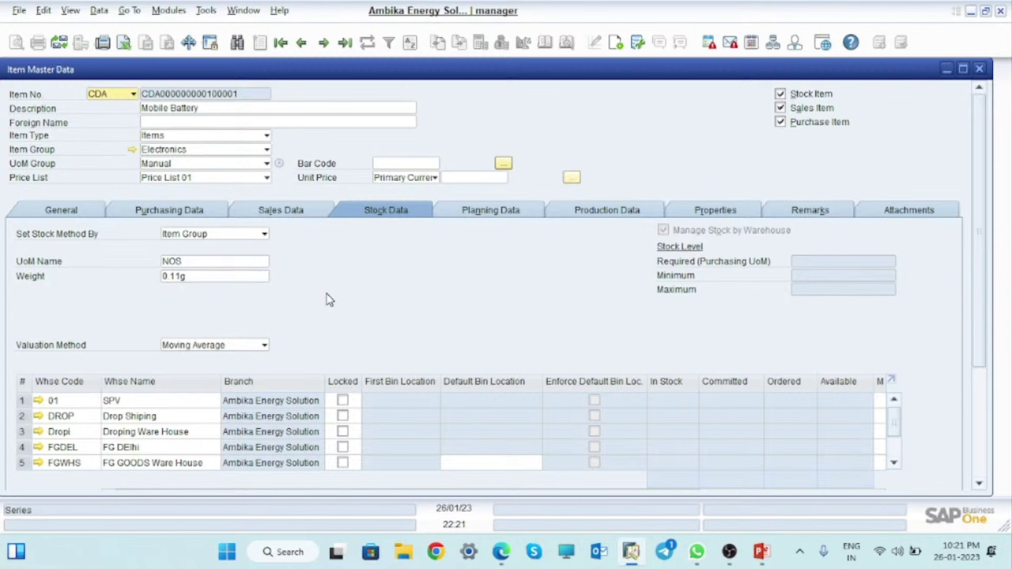
Review the item's planning data, including the choices for planning method and order interval.
click(496, 215)
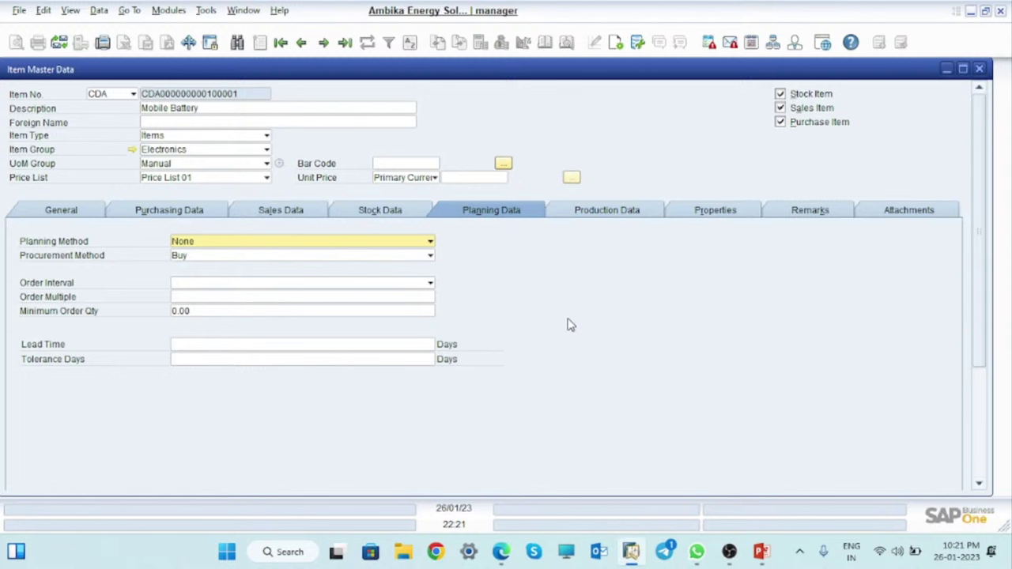
click(419, 244)
click(565, 271)
click(316, 285)
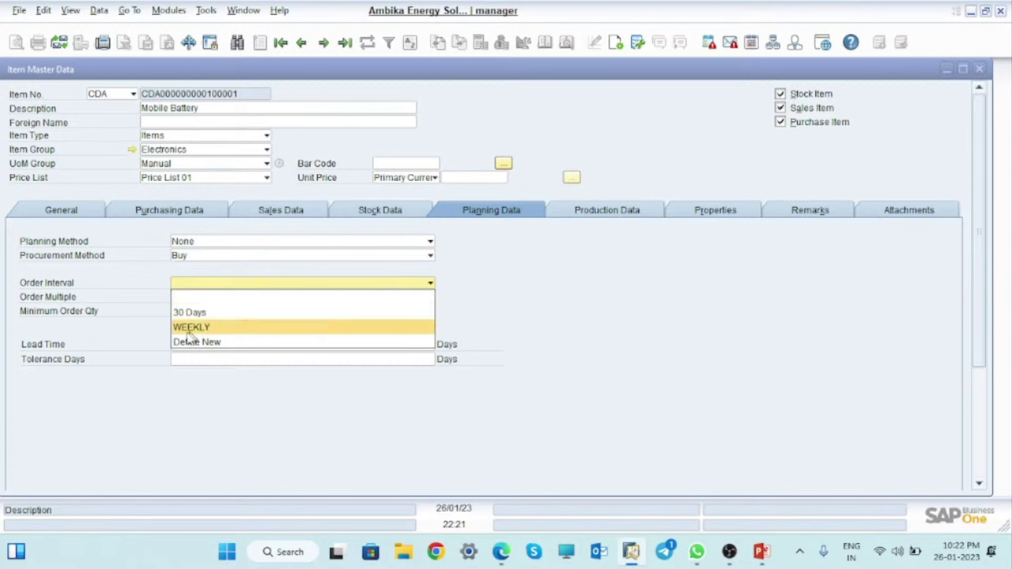
click(534, 303)
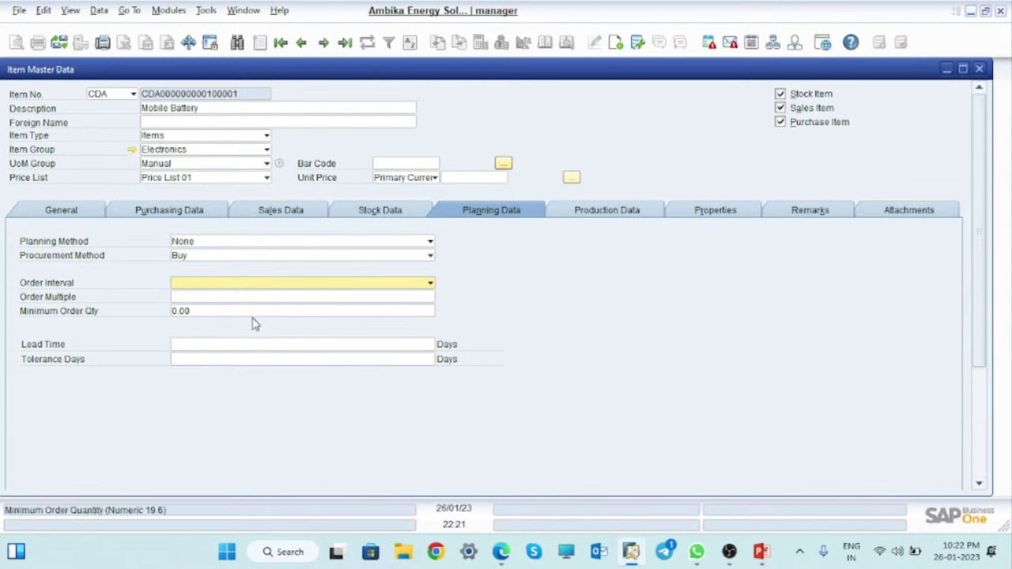
Set the issue method to Manual in the item's production data.
click(636, 218)
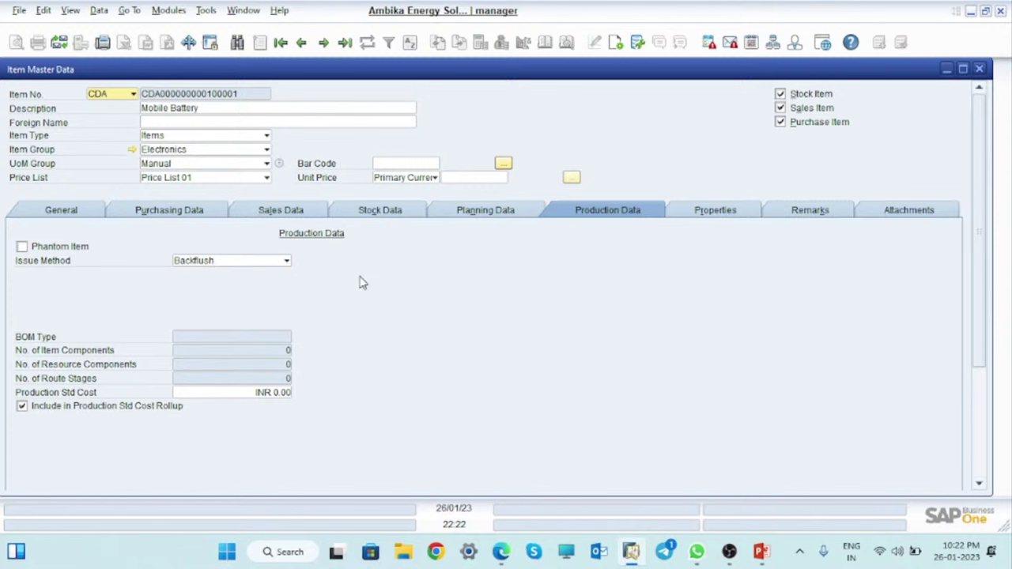
click(282, 262)
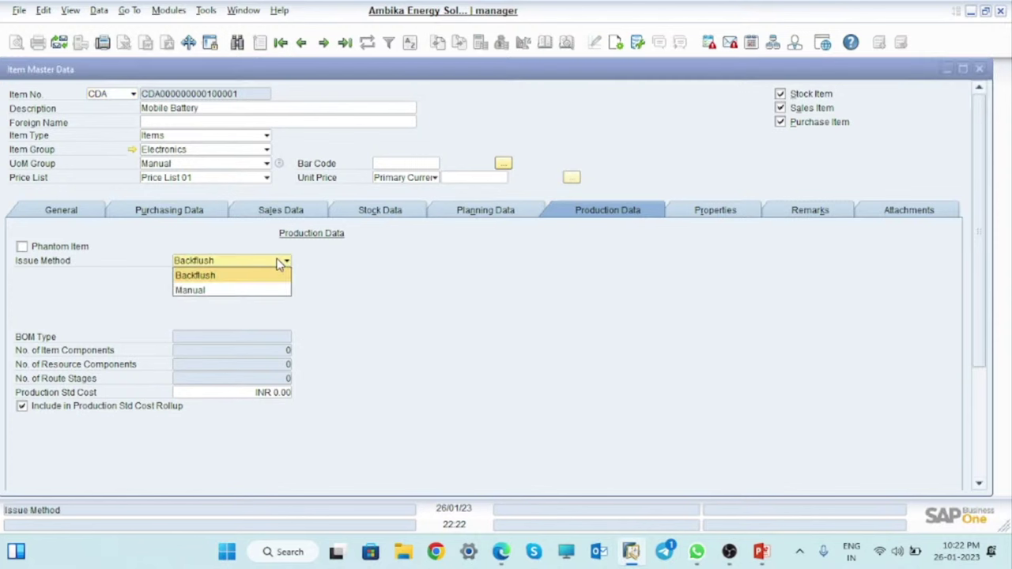
click(227, 291)
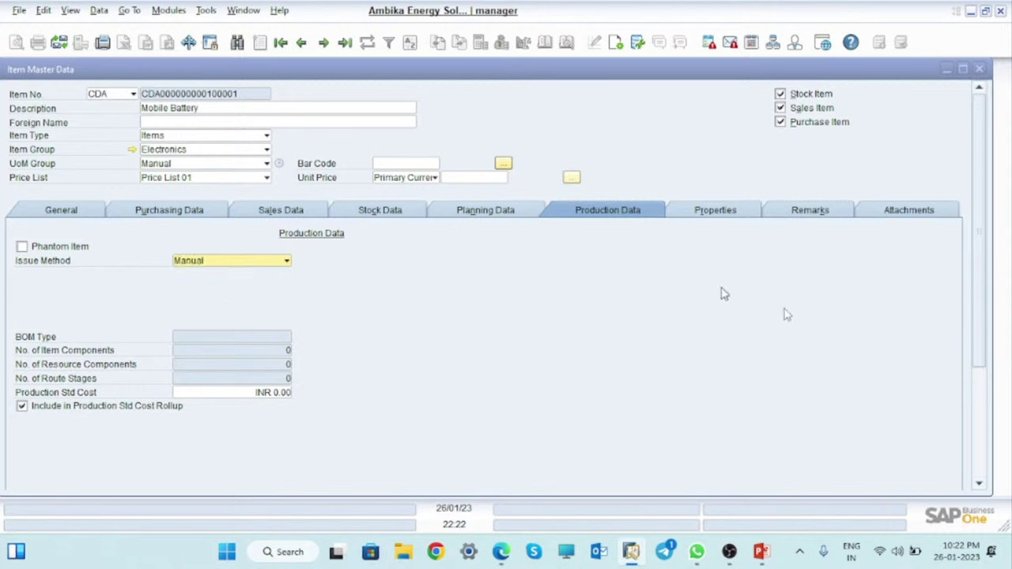
Check the item's properties, remarks and general data, and add the Mobile Battery item record.
click(727, 219)
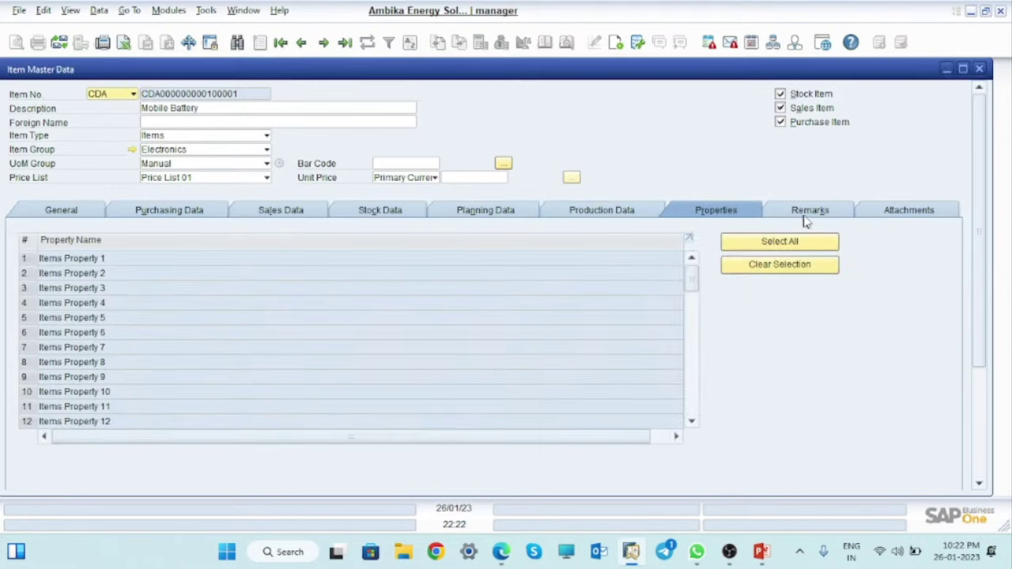
click(810, 211)
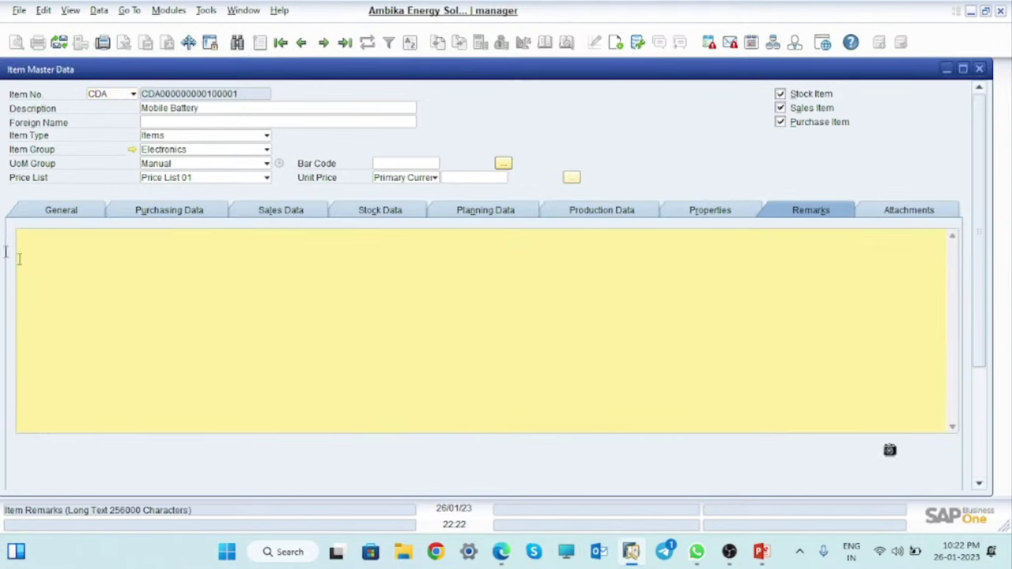
click(57, 214)
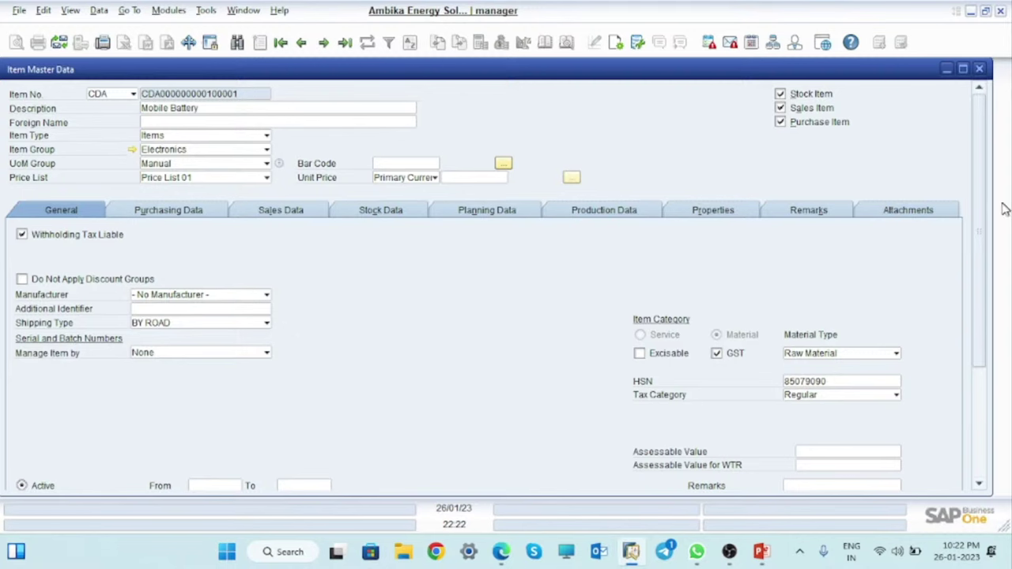
scroll(983, 215, down, 2)
scroll(985, 220, down, 5)
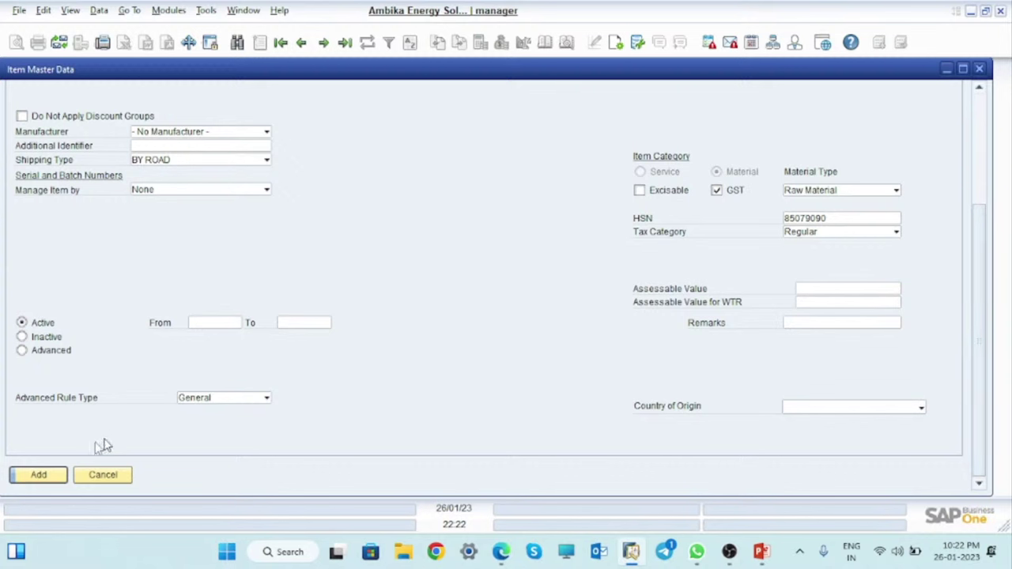
click(45, 476)
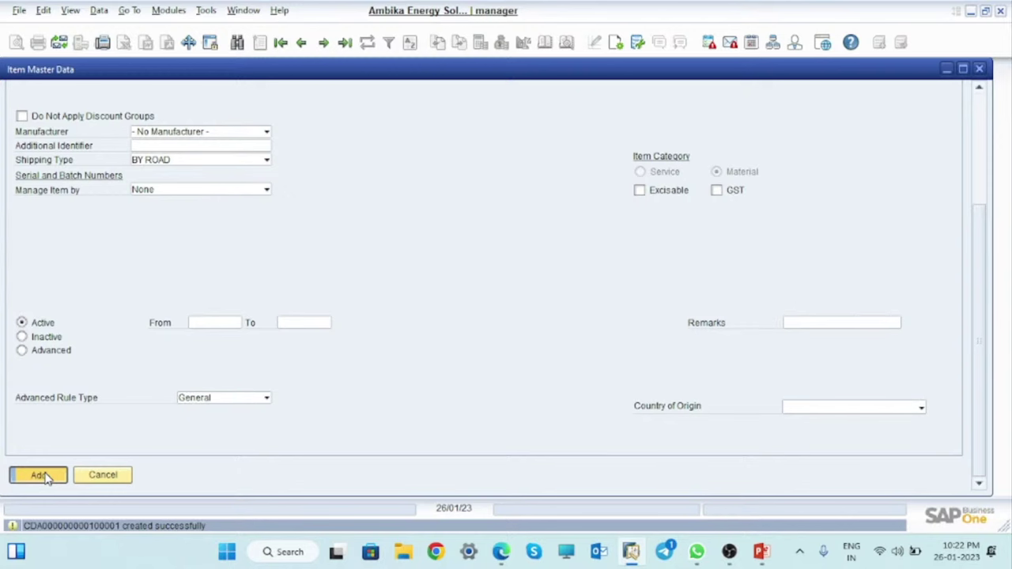
Check the Mobile component diagram in PowerPoint, return to SAP Business One and choose the CDA numbering series for the new item.
click(761, 553)
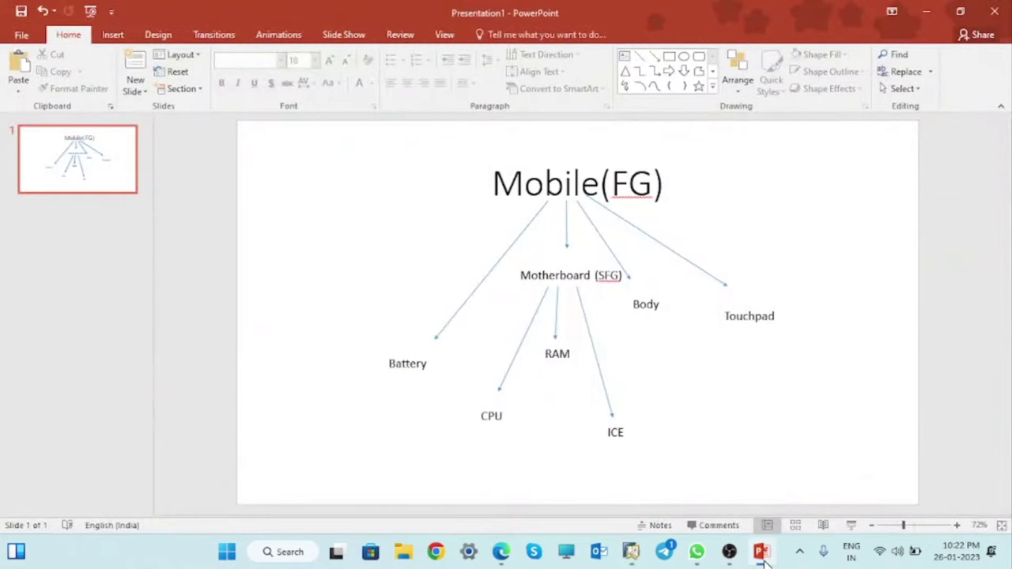
click(761, 554)
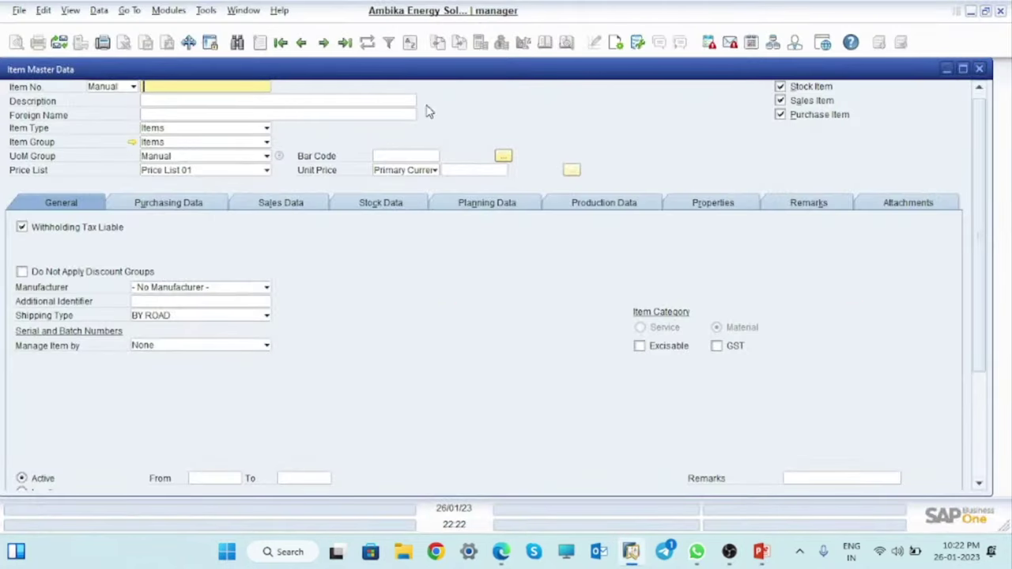
click(131, 87)
click(110, 105)
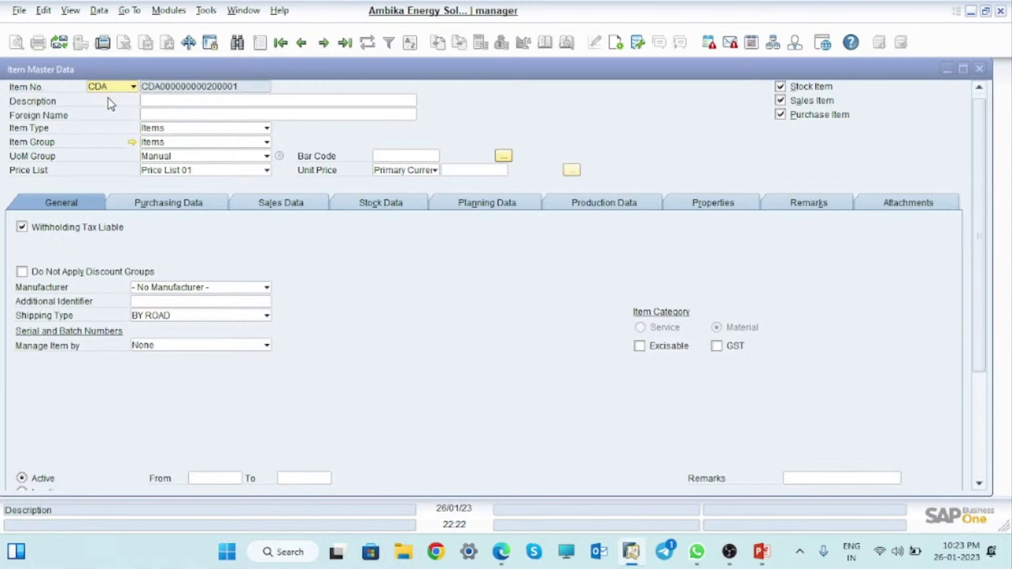
click(988, 263)
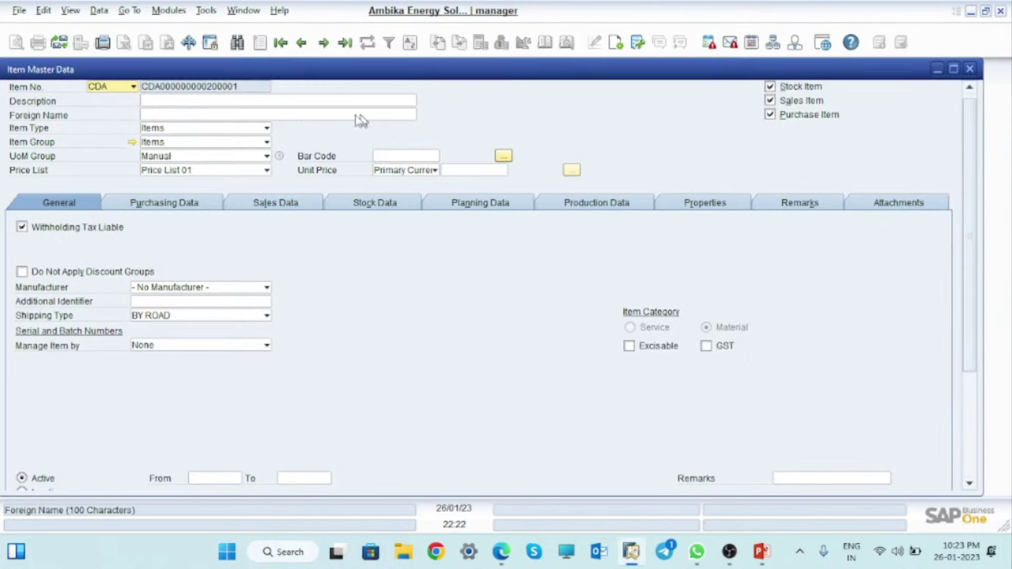
Enter MOBILE BODY as the new item's description.
click(186, 100)
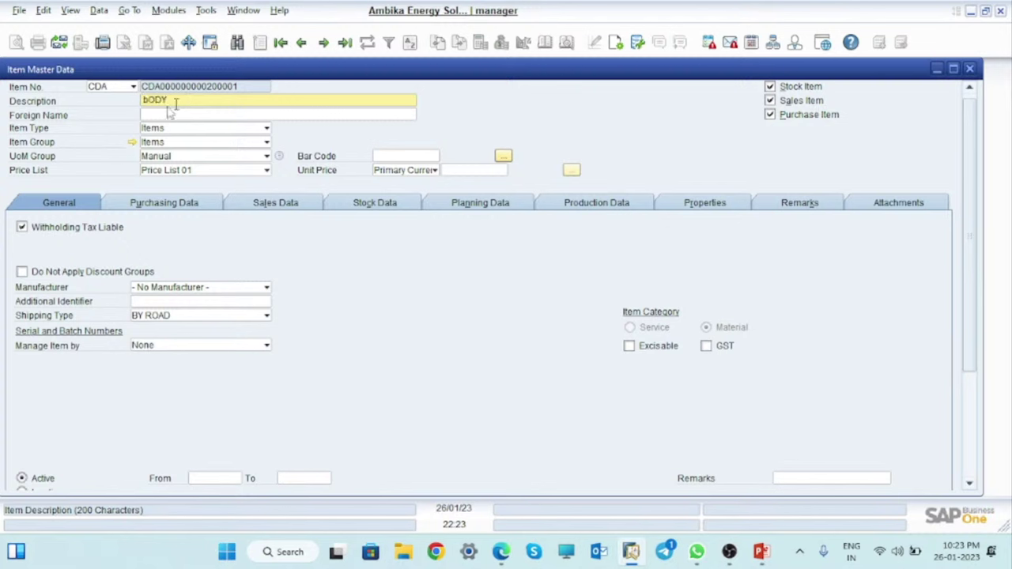
key(BackSpace)
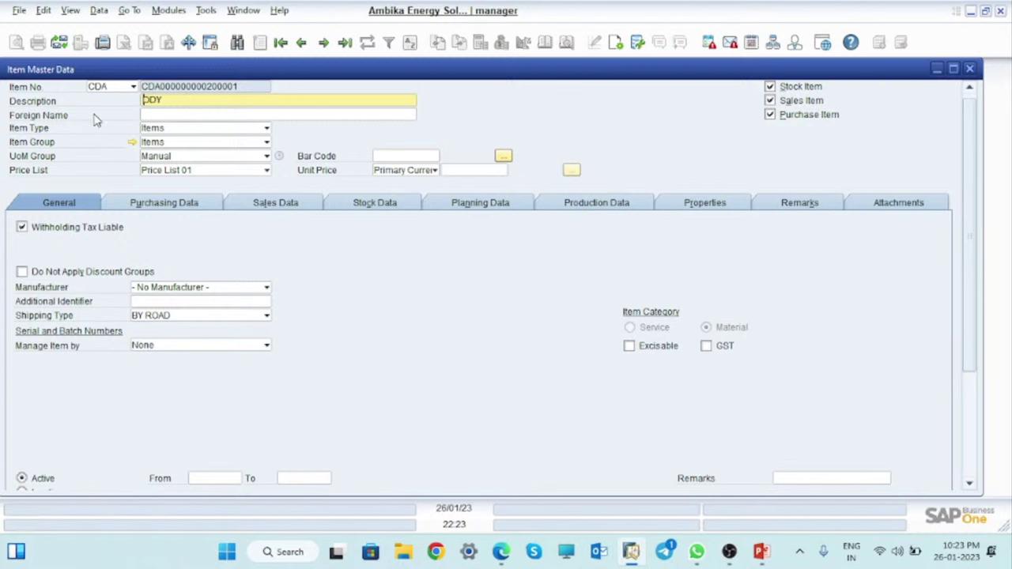
text(B)
text(MOBIL)
text(E)
Assign the item to the Electronics group, updating its information accordingly, and set the price list to Last Purchase Price.
click(257, 145)
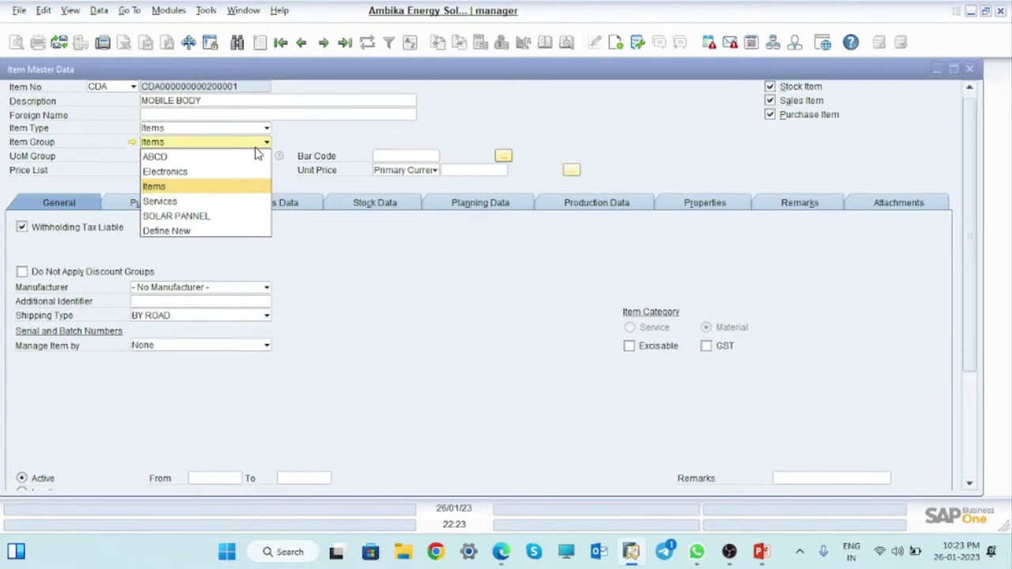
click(176, 171)
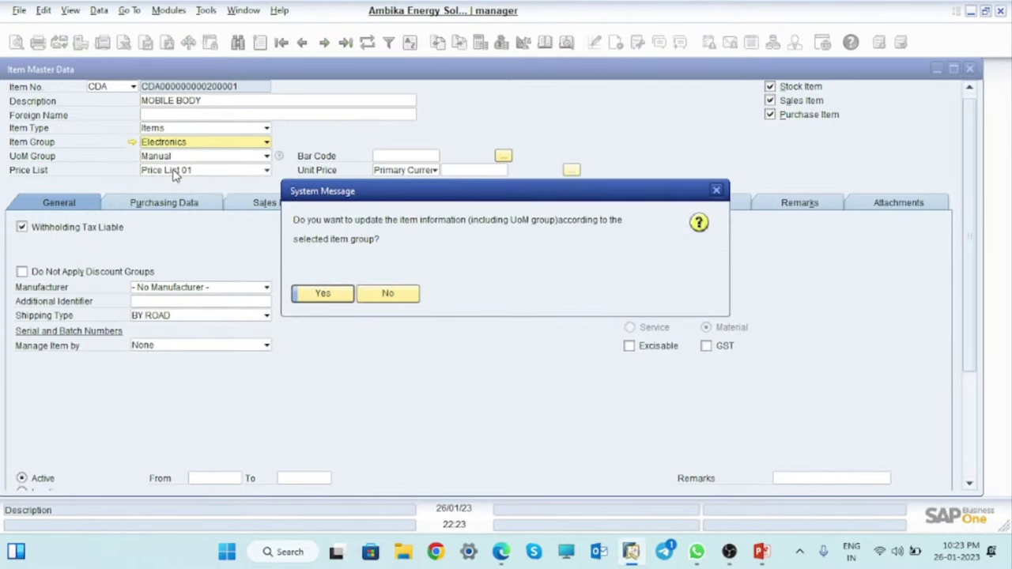
click(321, 293)
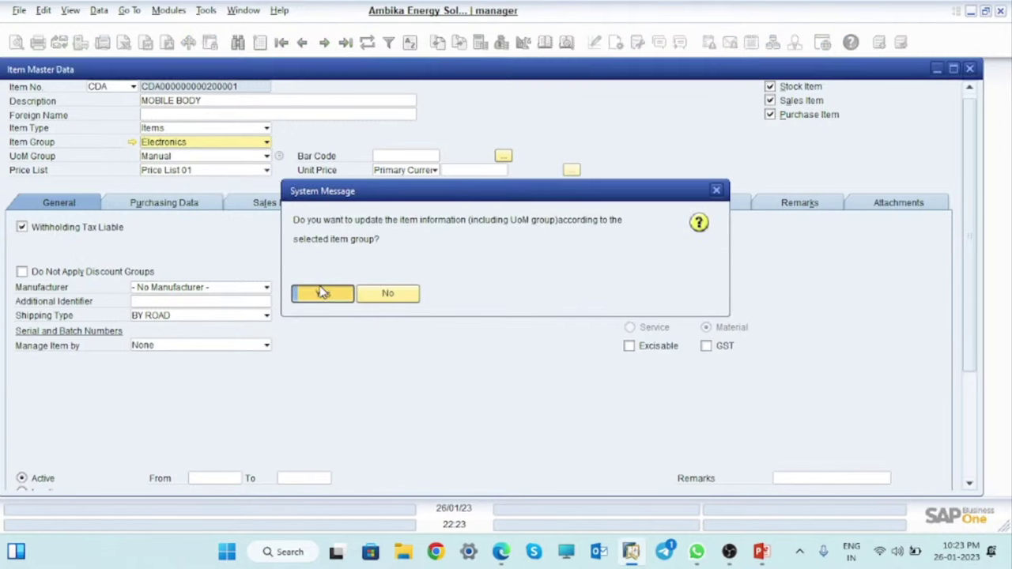
click(244, 170)
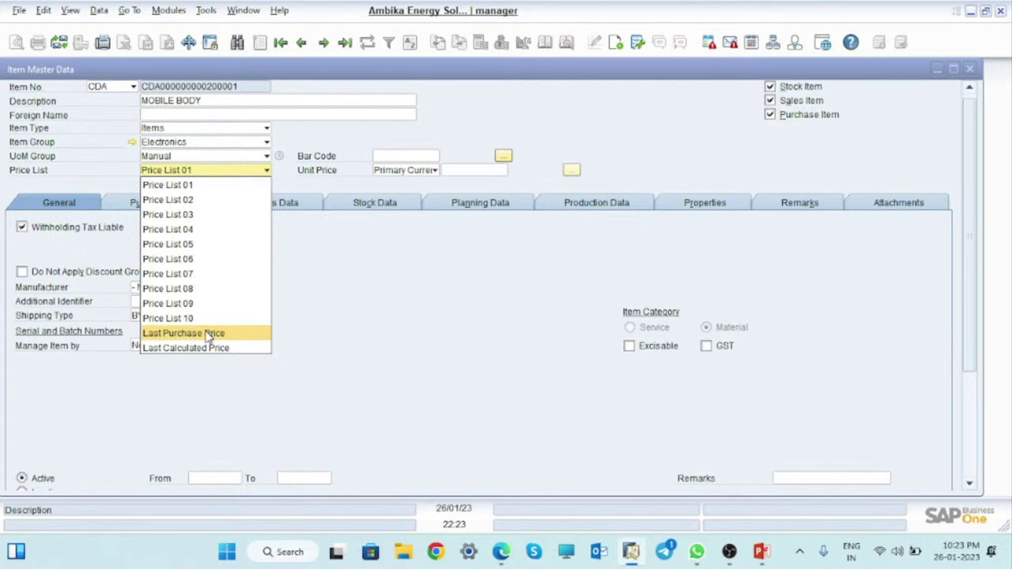
click(208, 334)
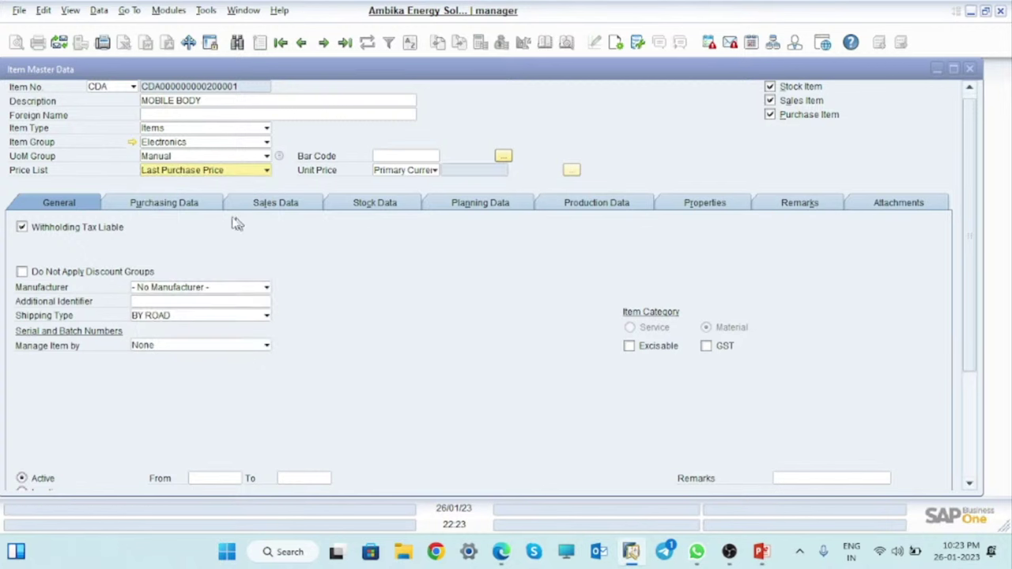
Enable GST for the item and choose the MOBILE chapter 8517 as its HSN code.
click(706, 348)
click(851, 377)
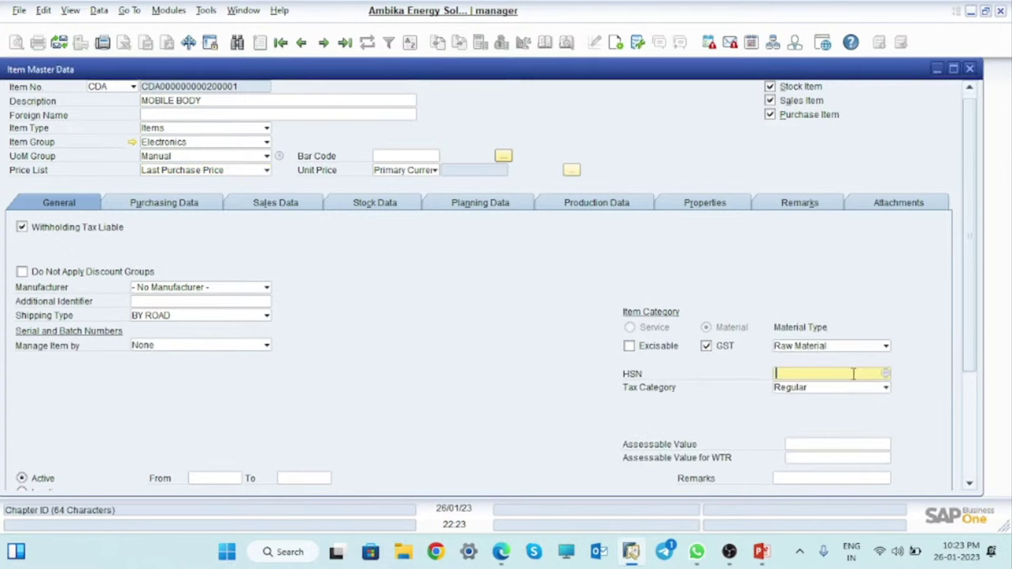
click(886, 375)
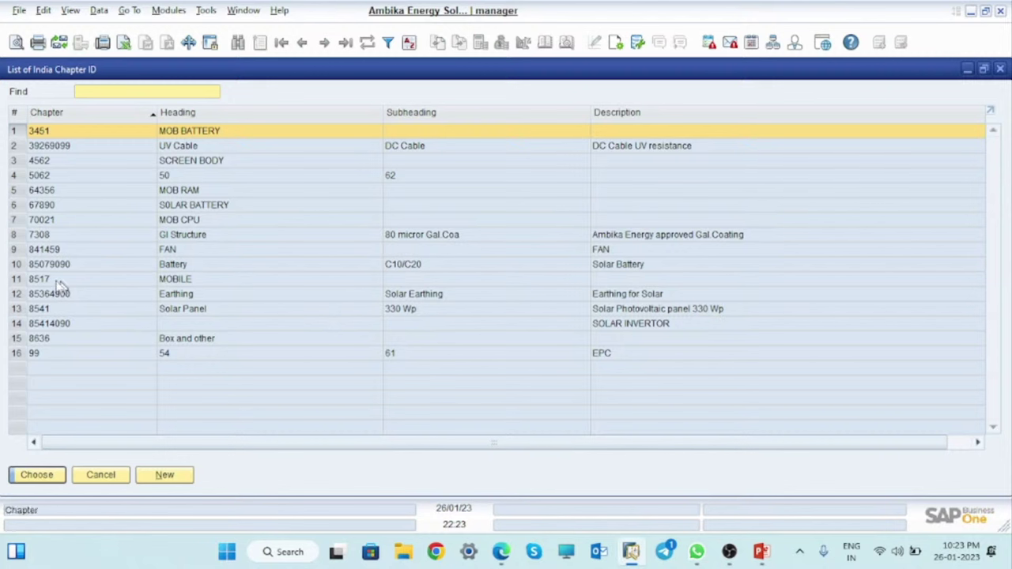
click(14, 278)
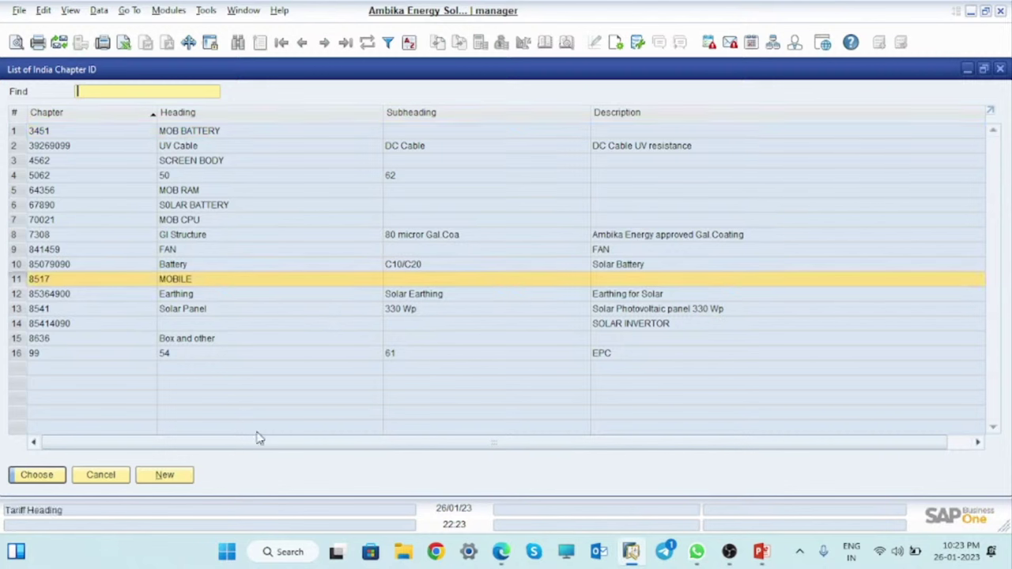
click(37, 474)
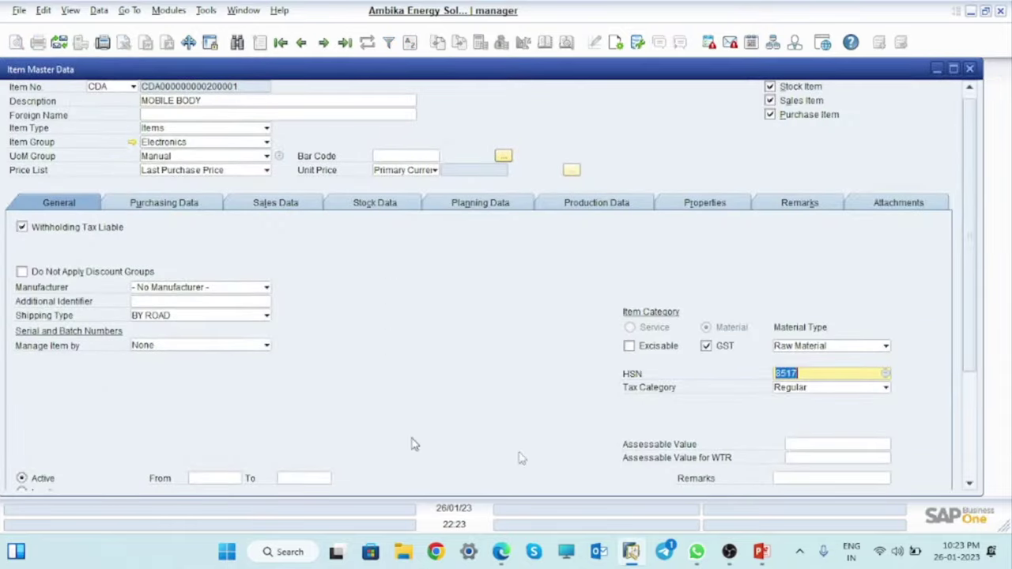
Go to the purchasing unit of measure name for MOBILE BODY and exclude the item from sales items.
click(195, 204)
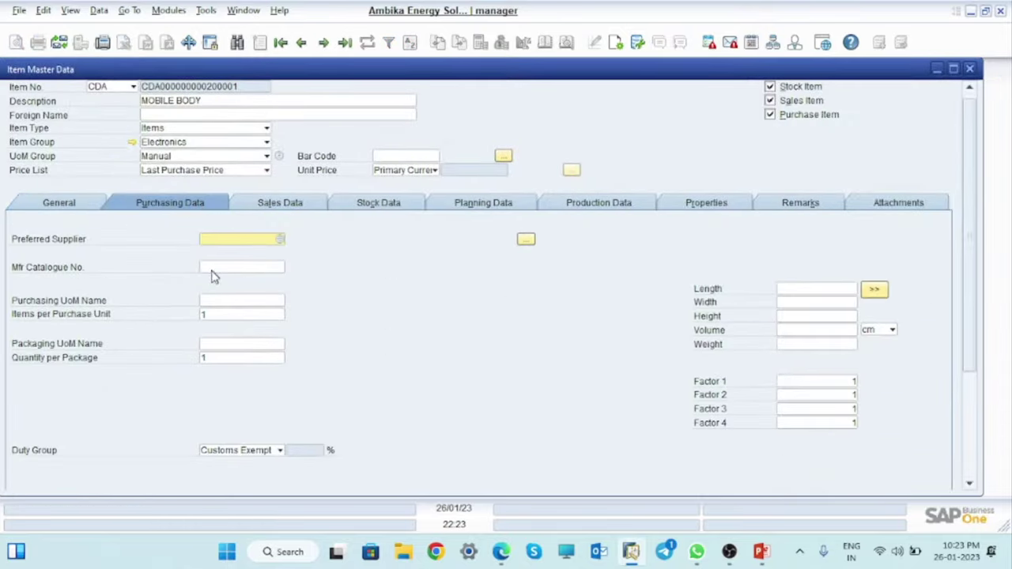
click(220, 298)
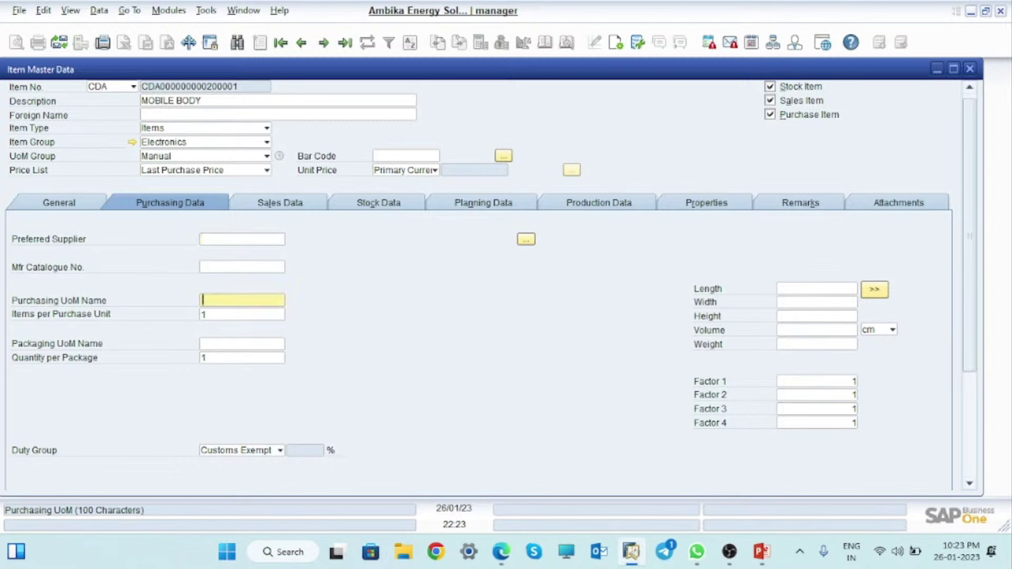
click(299, 205)
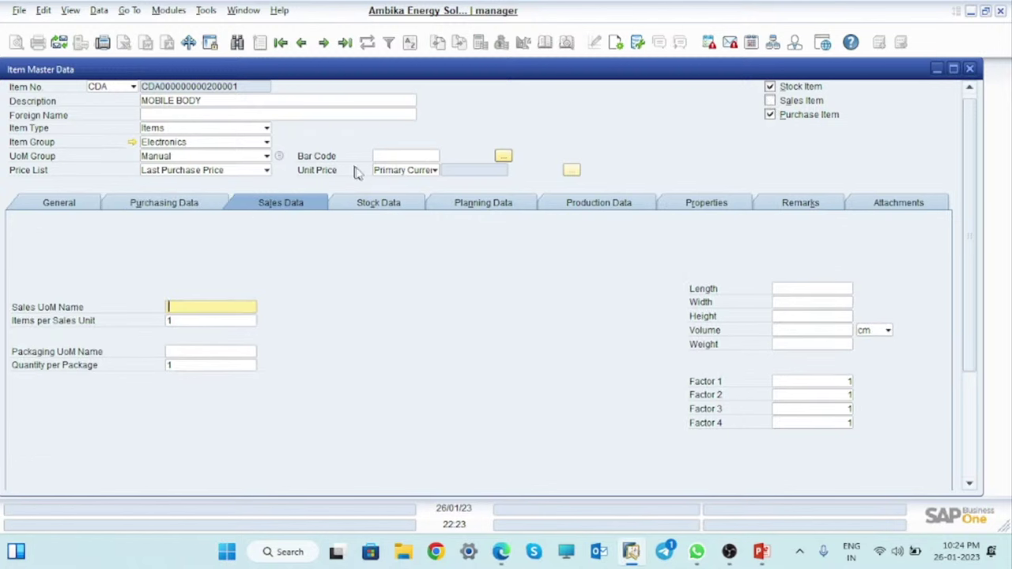
Set MOBILE BODY's stock UoM name to NOS and its weight to 0.01g, updating the purchasing and sales weights accordingly.
click(378, 203)
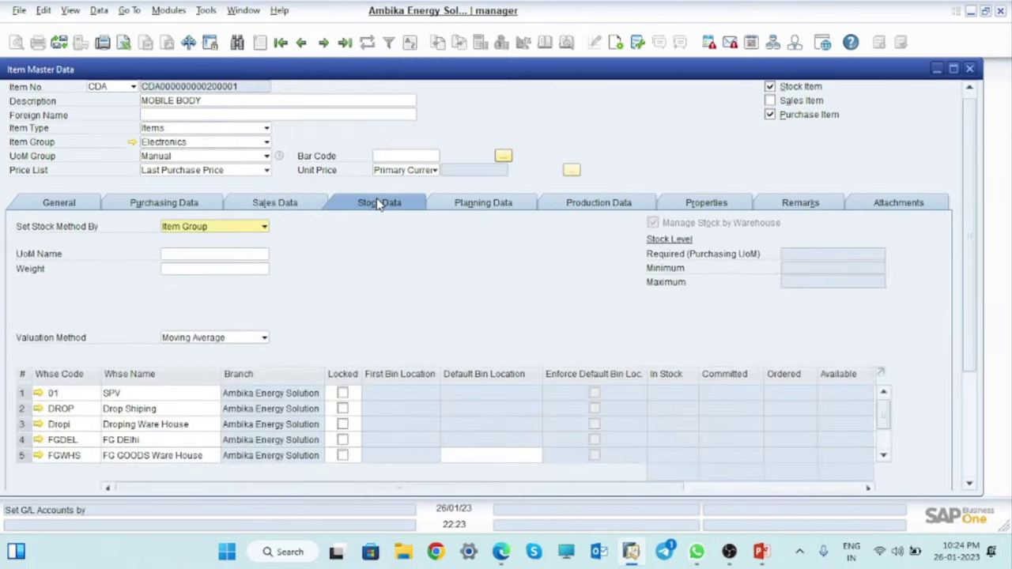
click(205, 253)
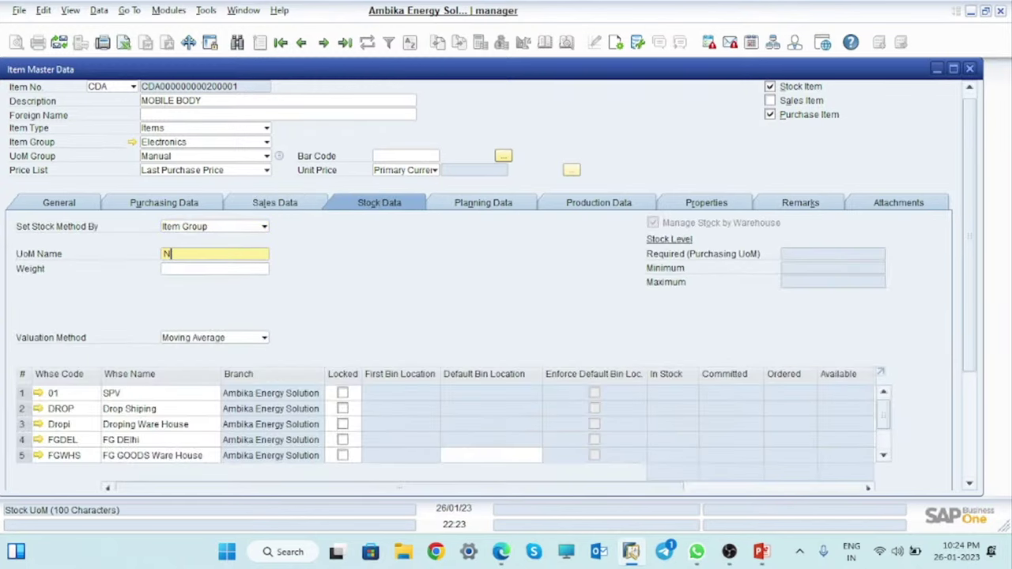
click(186, 270)
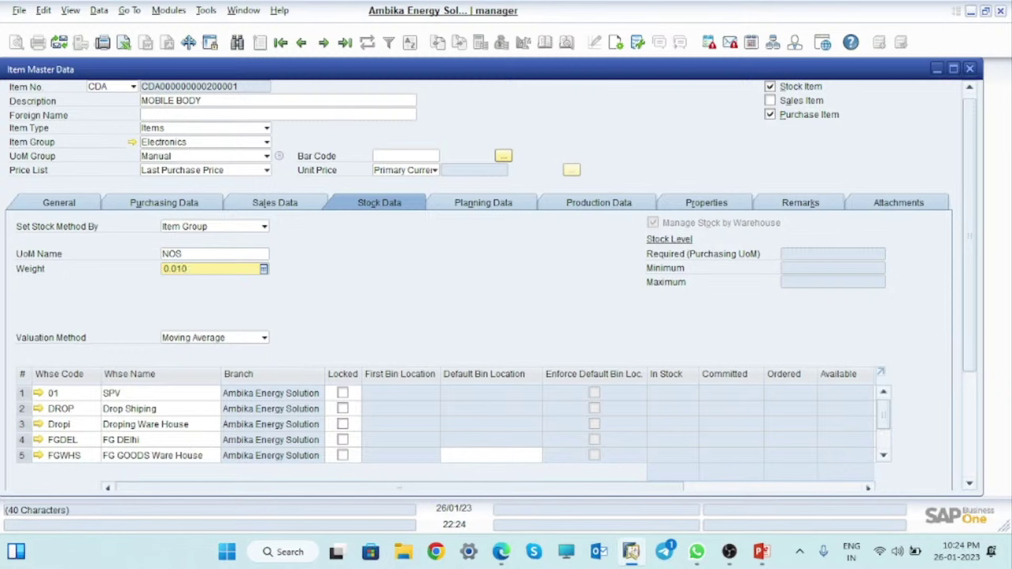
key(Tab)
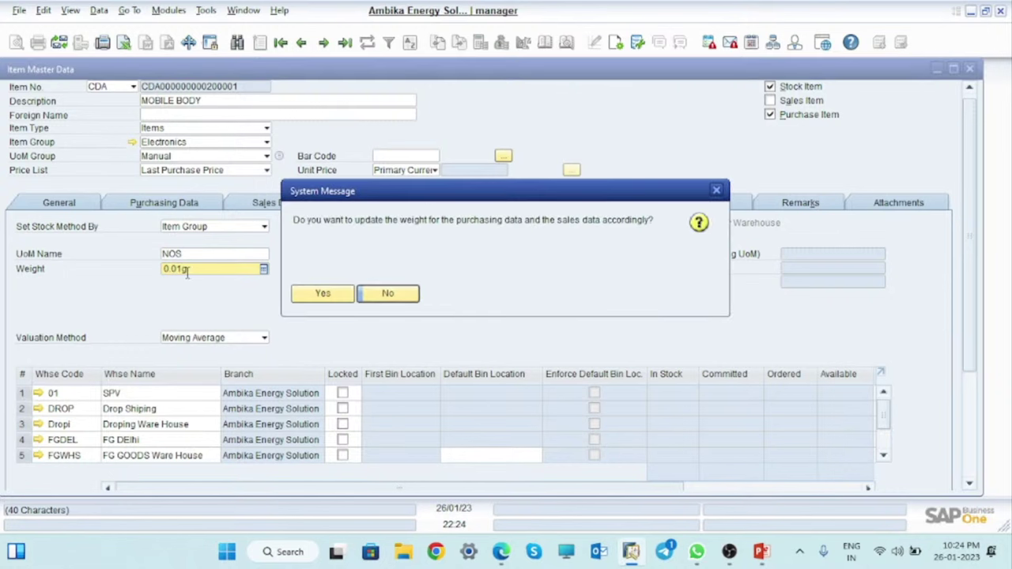
click(341, 295)
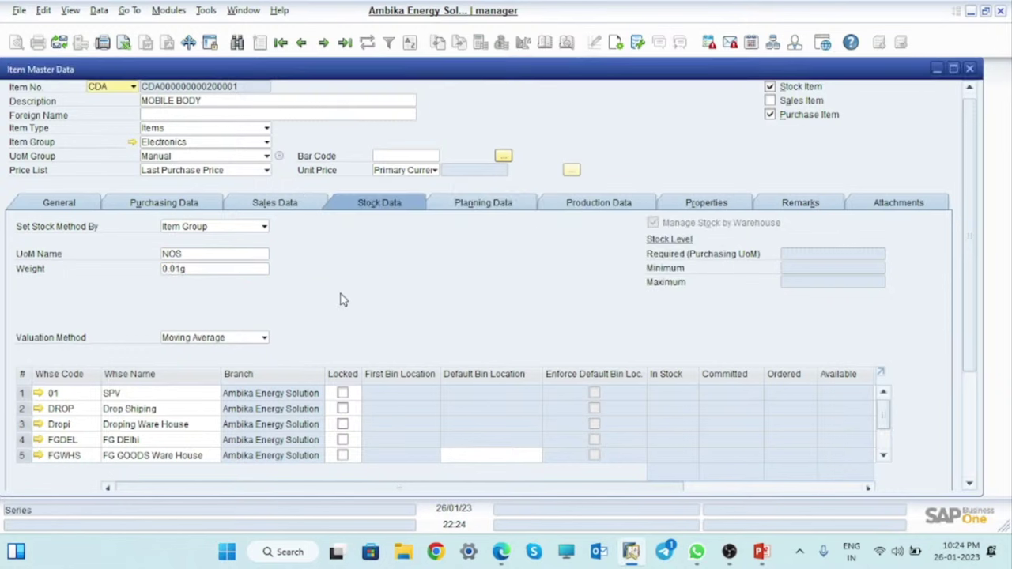
Set MOBILE BODY's production issue method to Manual and add the item to the master data.
click(498, 206)
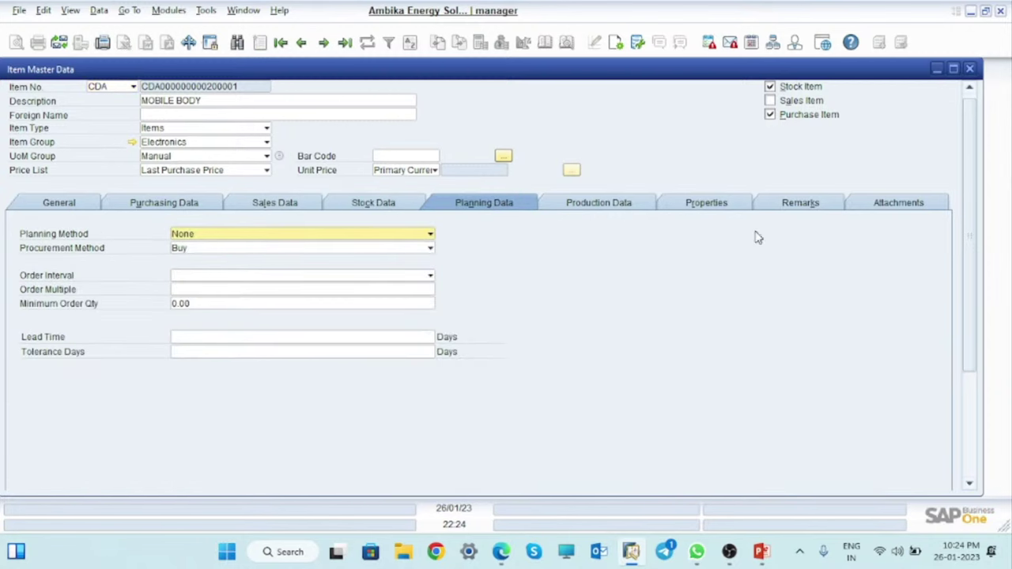
click(619, 202)
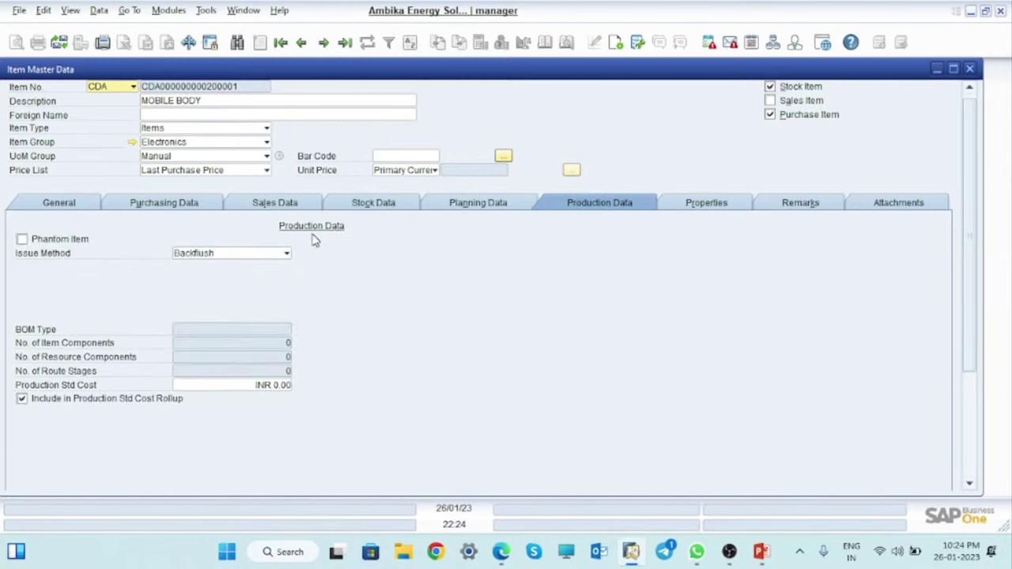
click(263, 254)
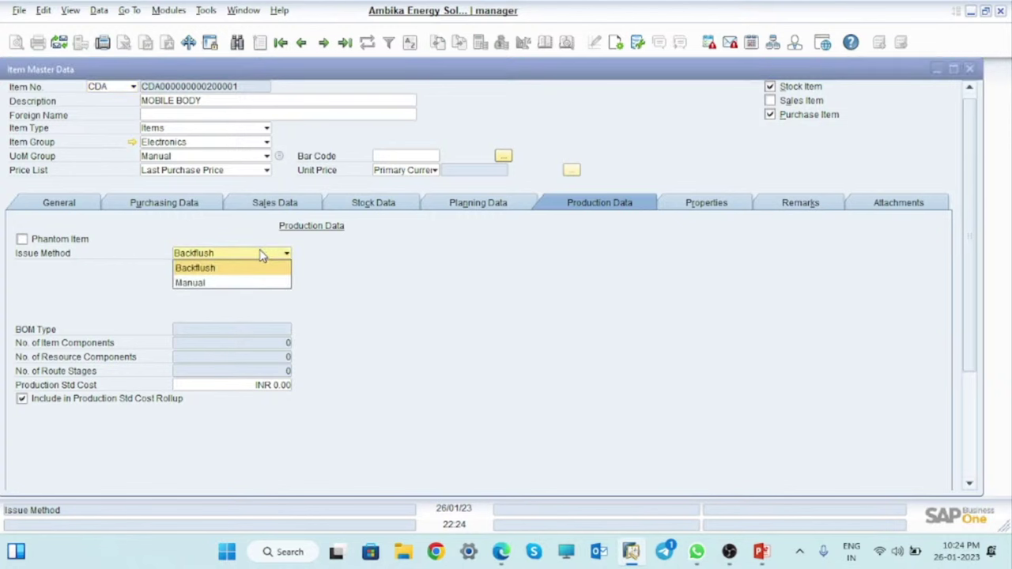
click(194, 283)
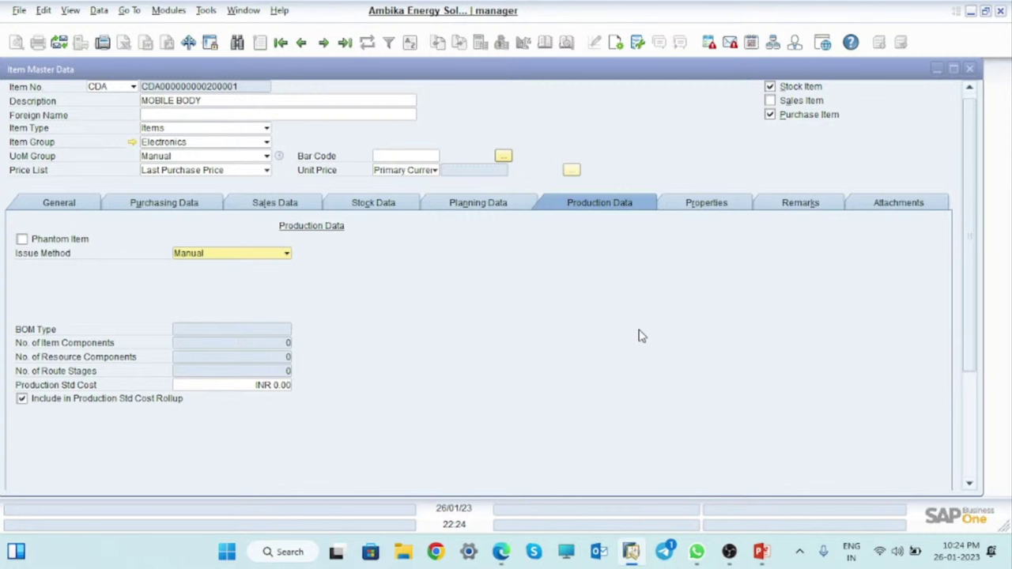
drag(973, 310, 992, 478)
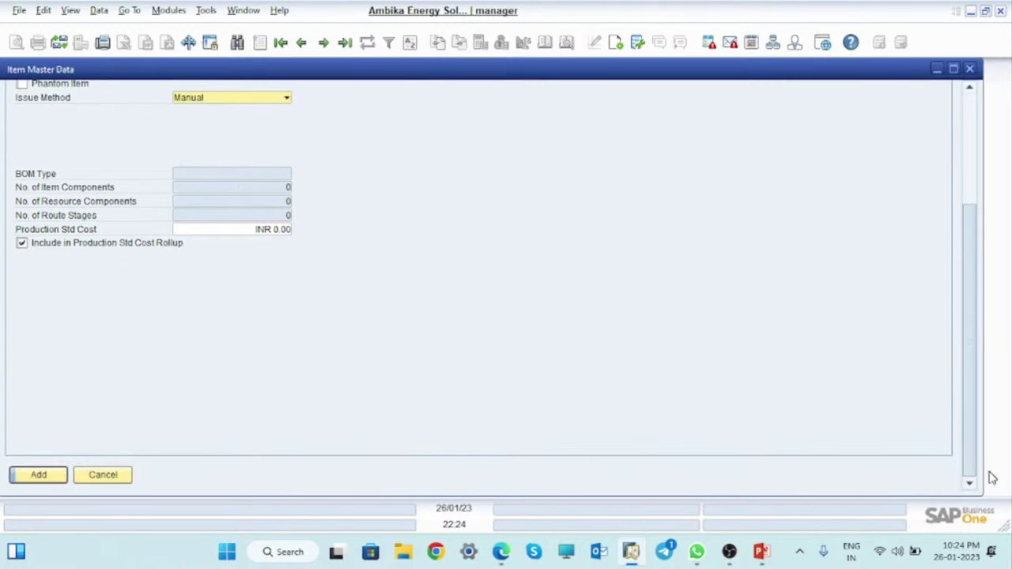
click(41, 475)
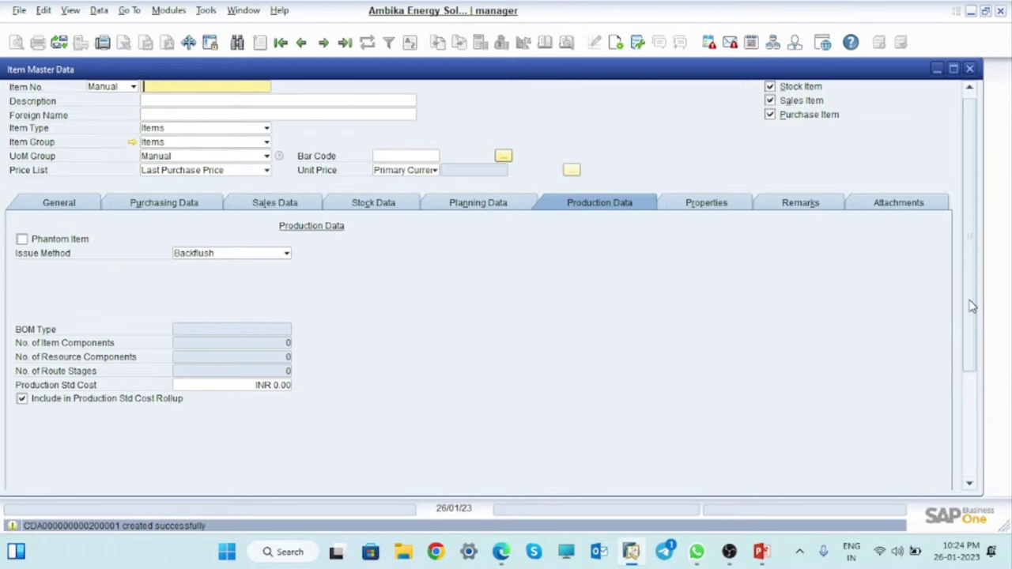
Check the Mobile component diagram in PowerPoint for the next component and return to SAP Business One.
drag(972, 306, 969, 256)
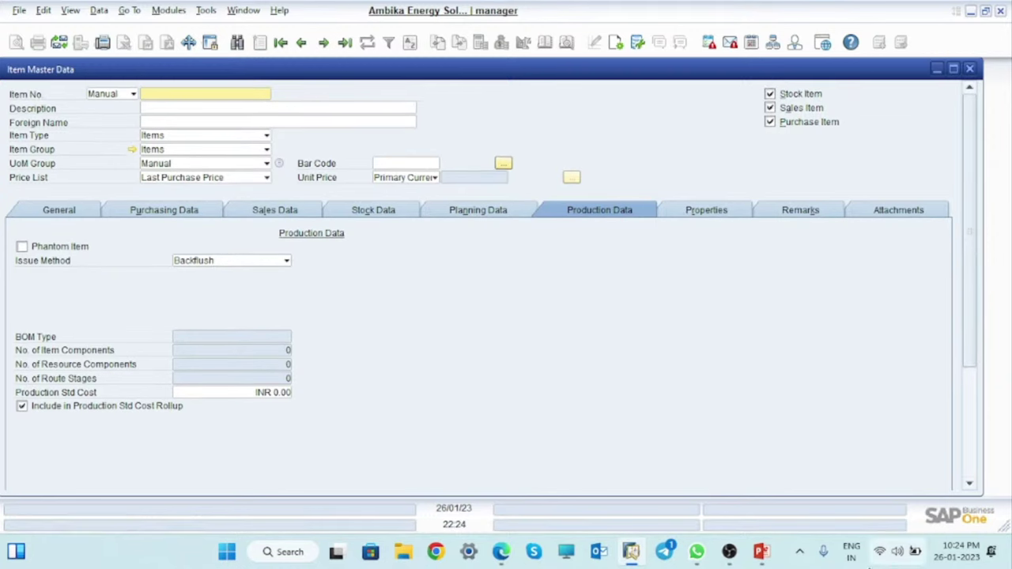
click(763, 554)
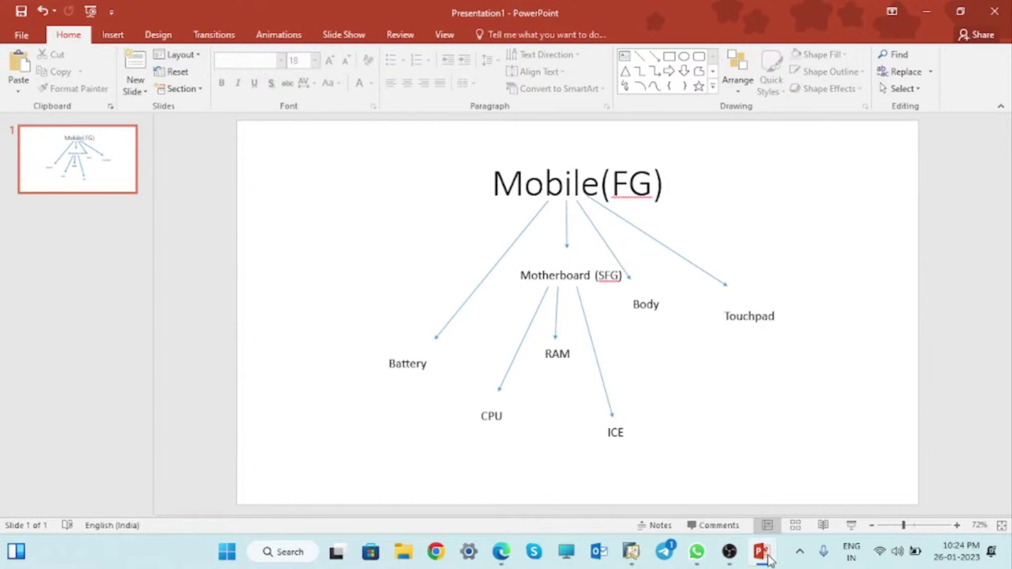
click(763, 554)
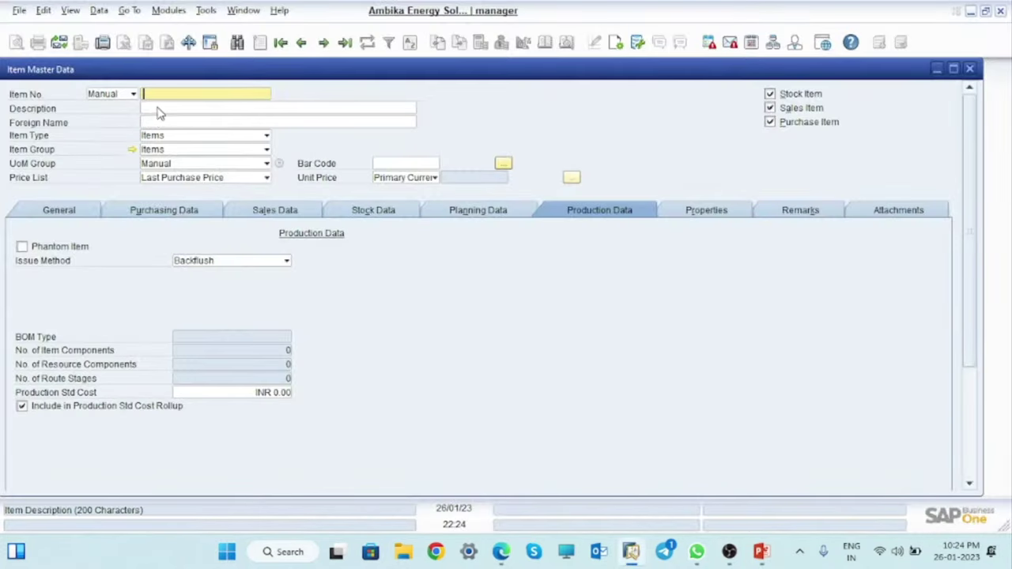
Choose the CDA numbering series for a new item and enter MOBILE TOUCH PAD as its description.
click(131, 94)
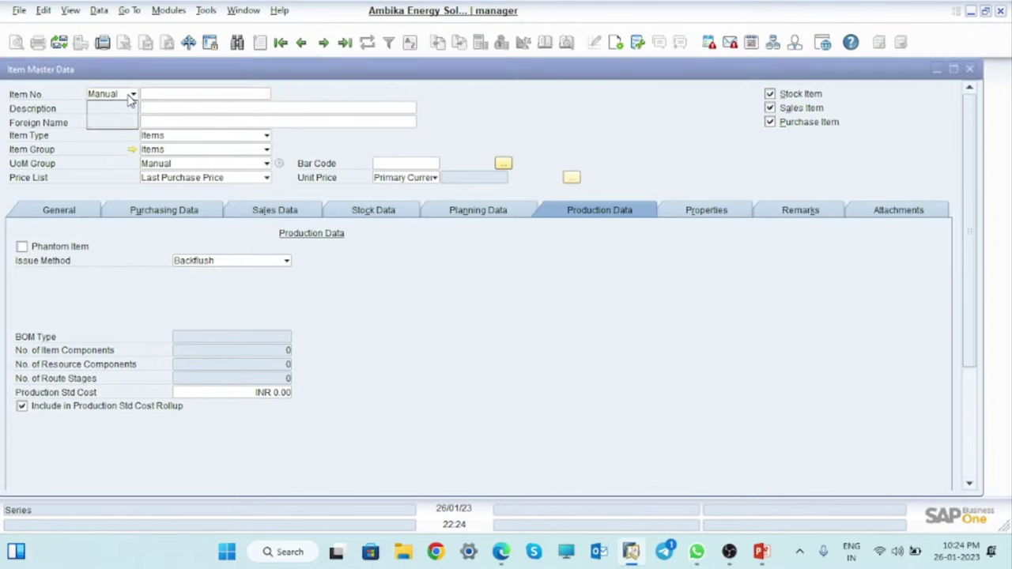
click(106, 110)
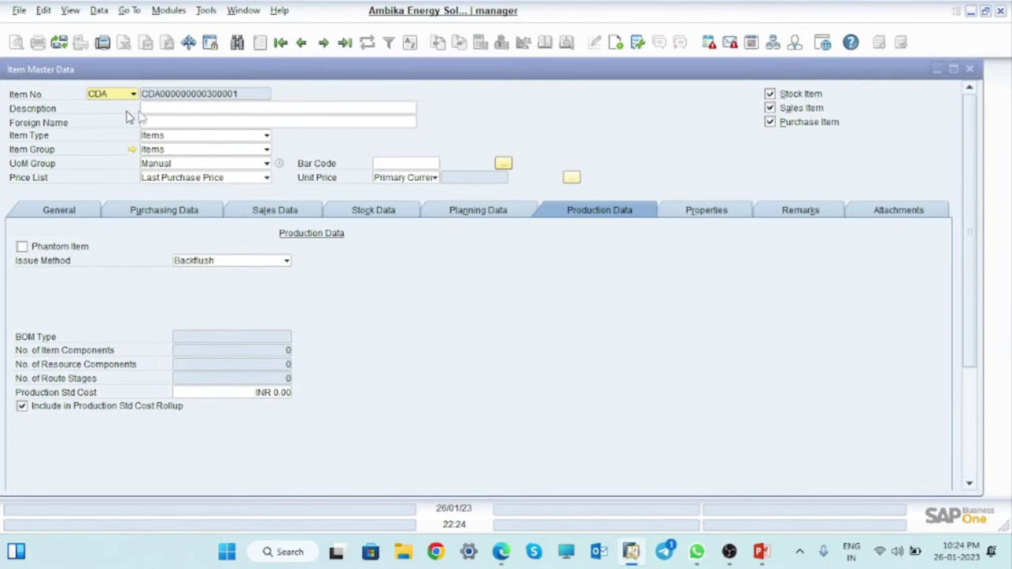
click(192, 111)
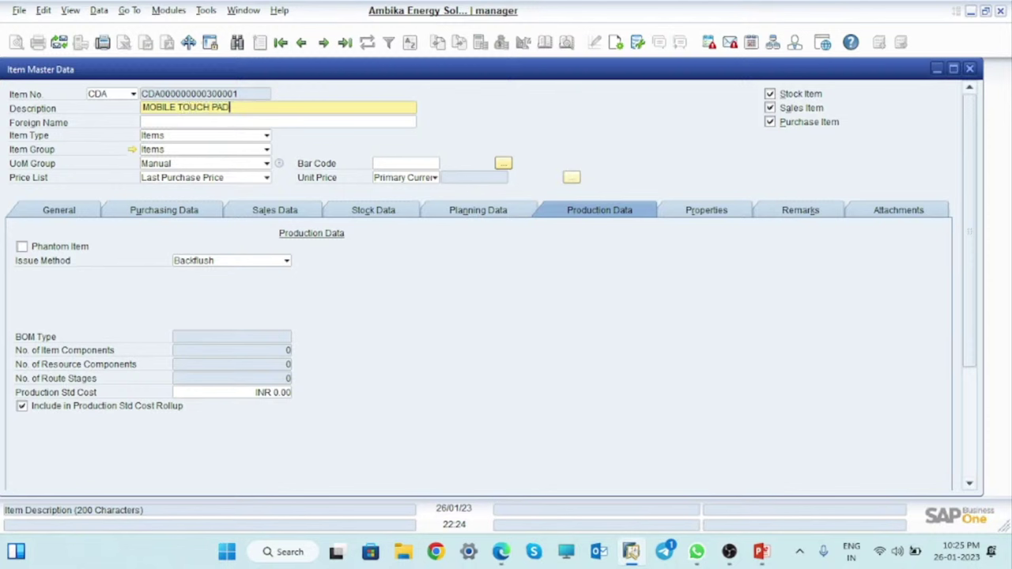
Assign MOBILE TOUCH PAD to the Electronics group, updating its information accordingly, and set its production issue method to Manual.
click(153, 151)
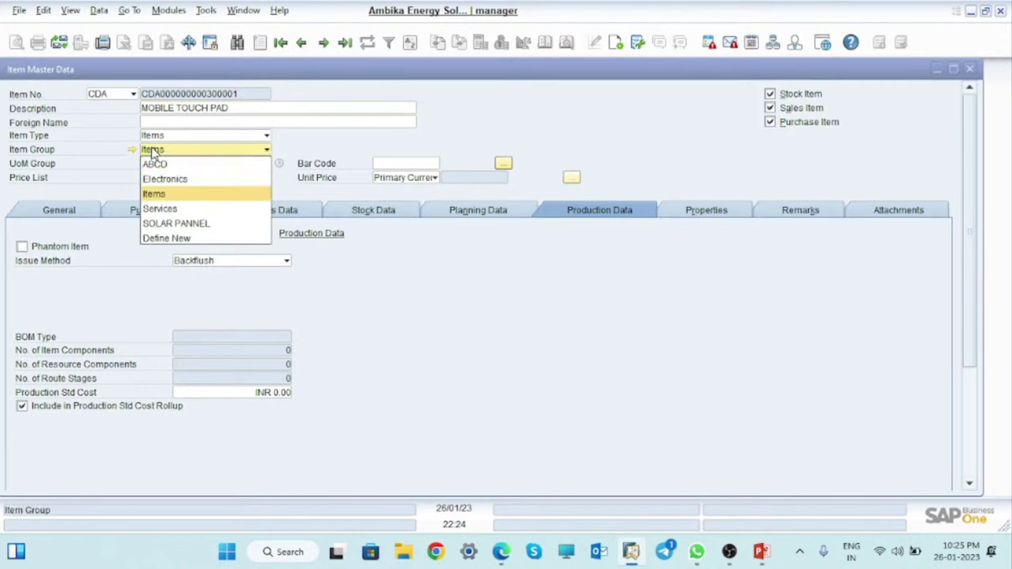
click(172, 181)
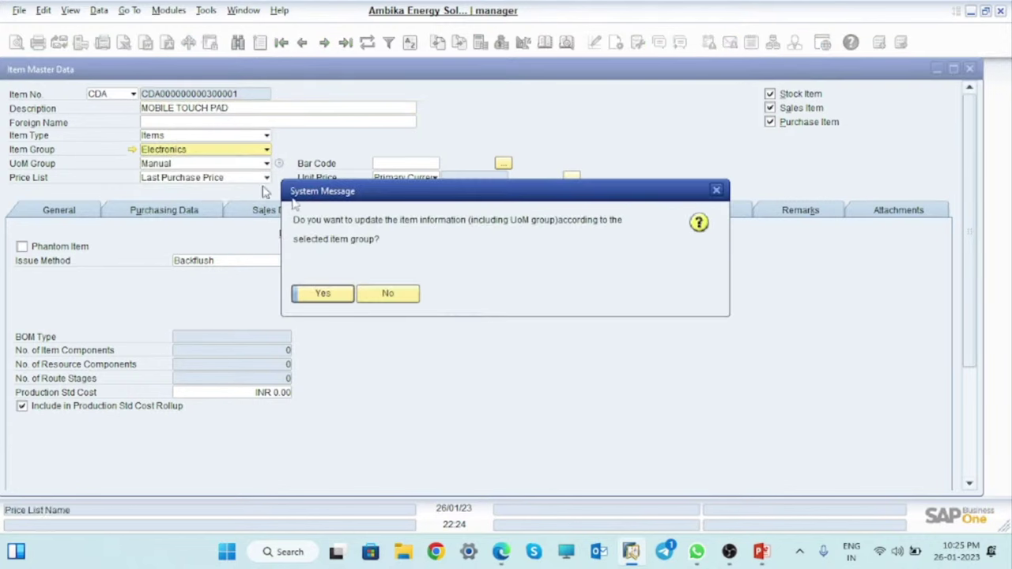
click(321, 294)
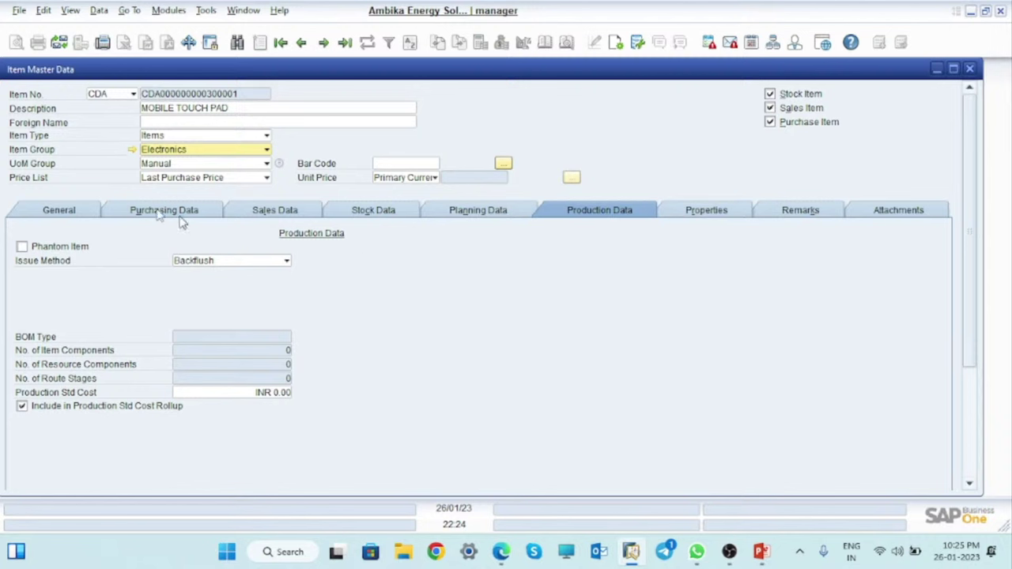
click(222, 262)
click(200, 290)
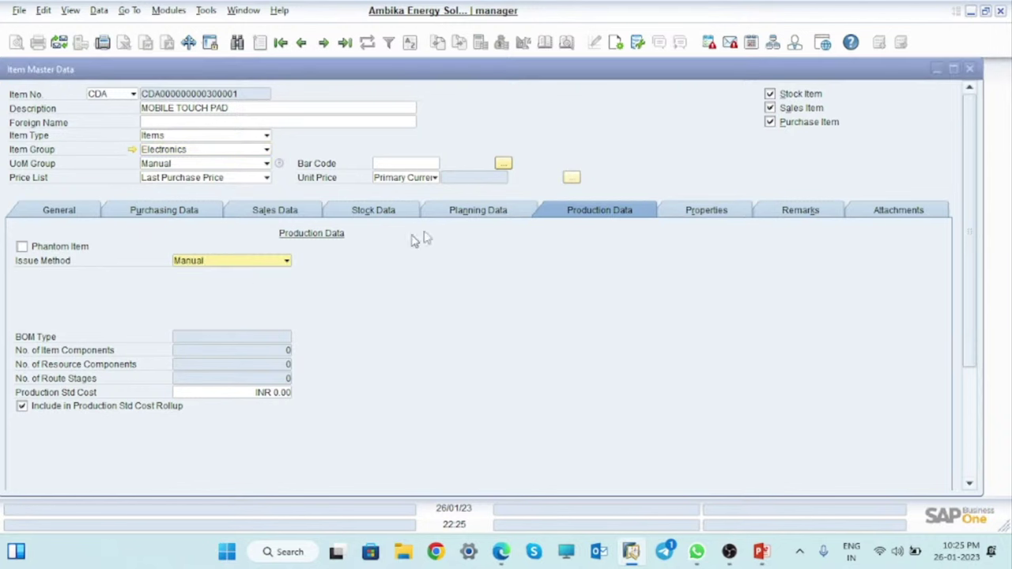
Exclude MOBILE TOUCH PAD from sales items and set its stock UoM name to NOS.
click(480, 212)
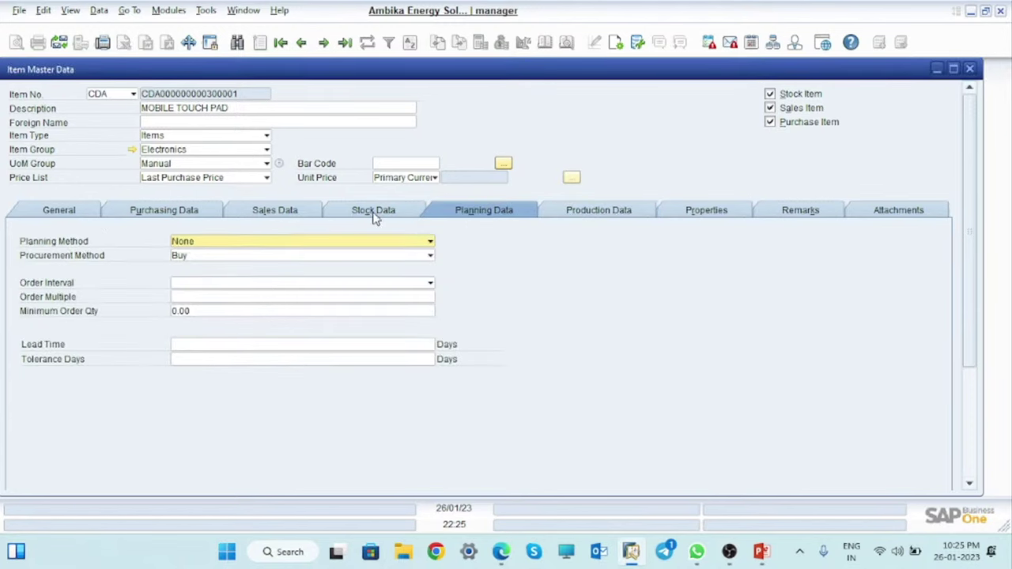
click(377, 216)
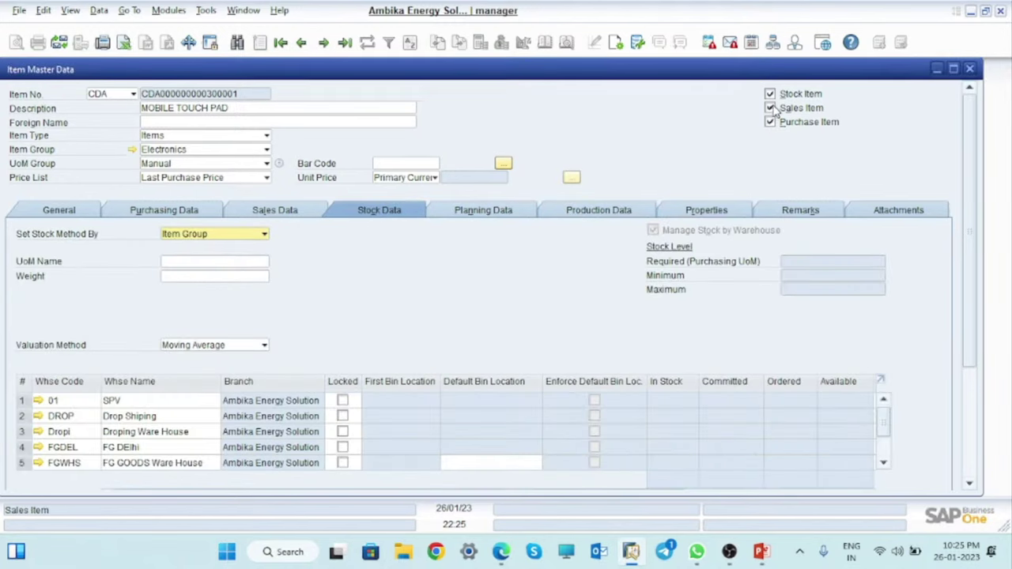
click(771, 109)
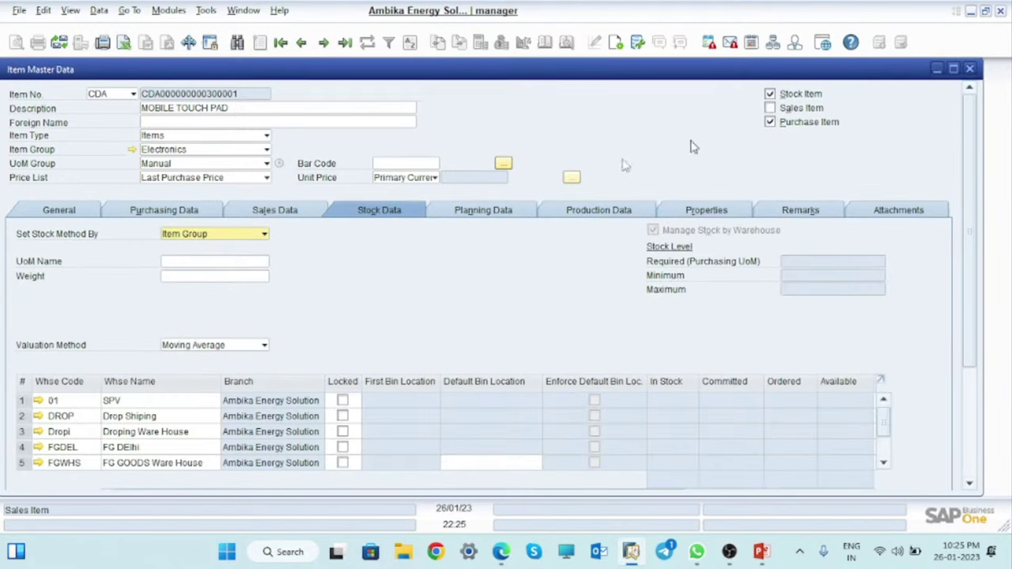
click(180, 262)
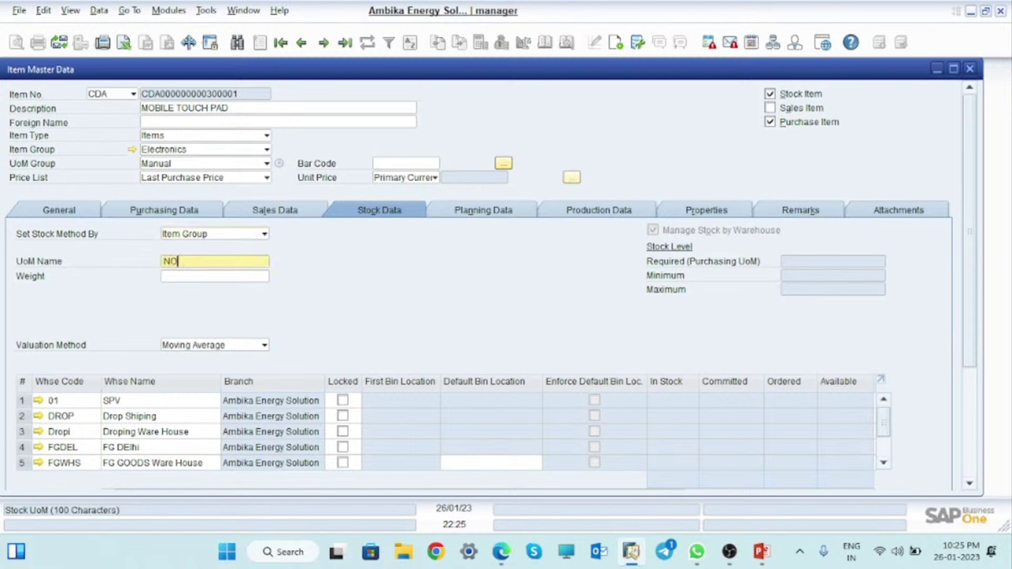
click(201, 276)
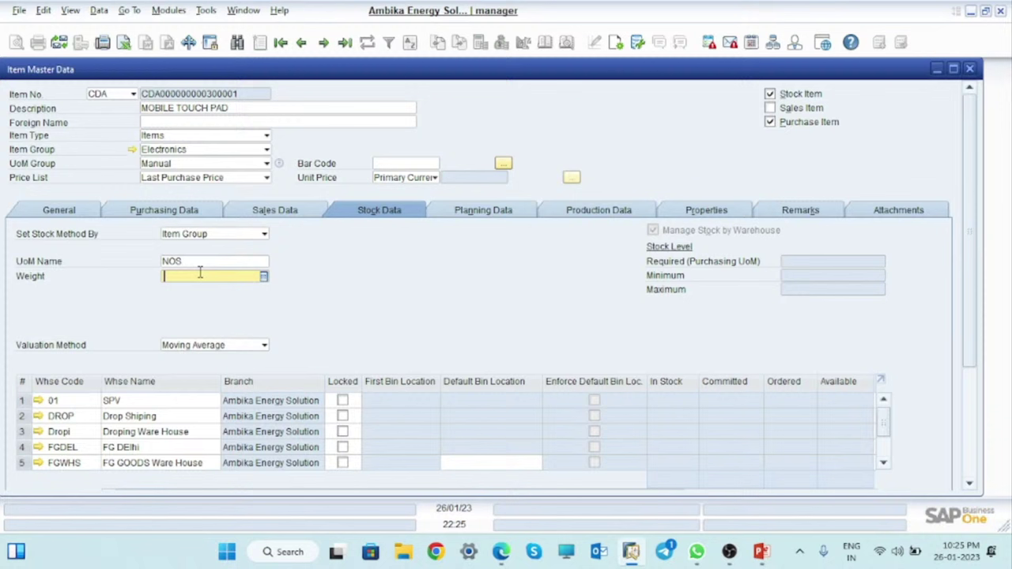
Set MOBILE TOUCH PAD's purchasing UoM name to NOS and add the item to the master data.
click(277, 212)
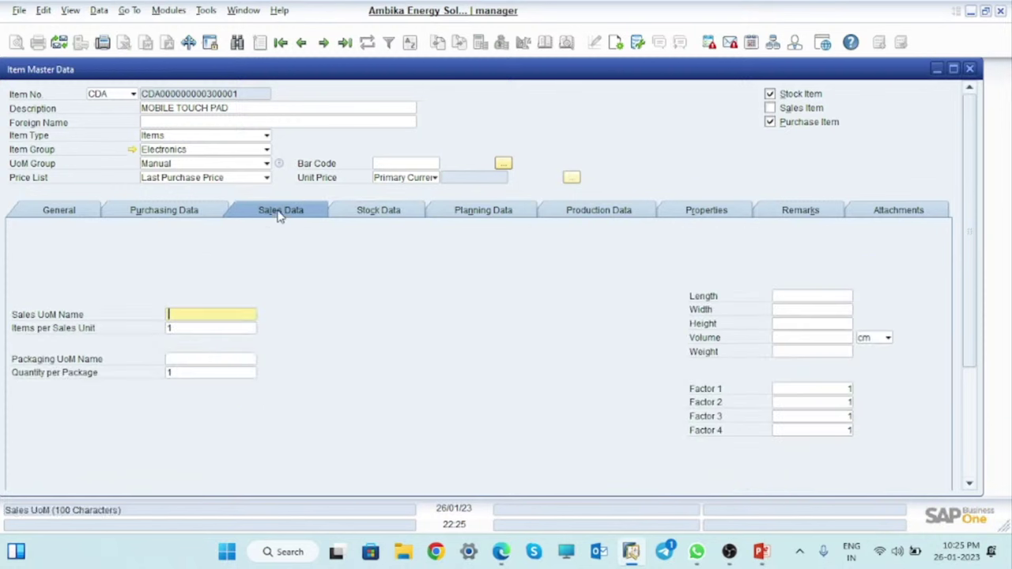
click(192, 214)
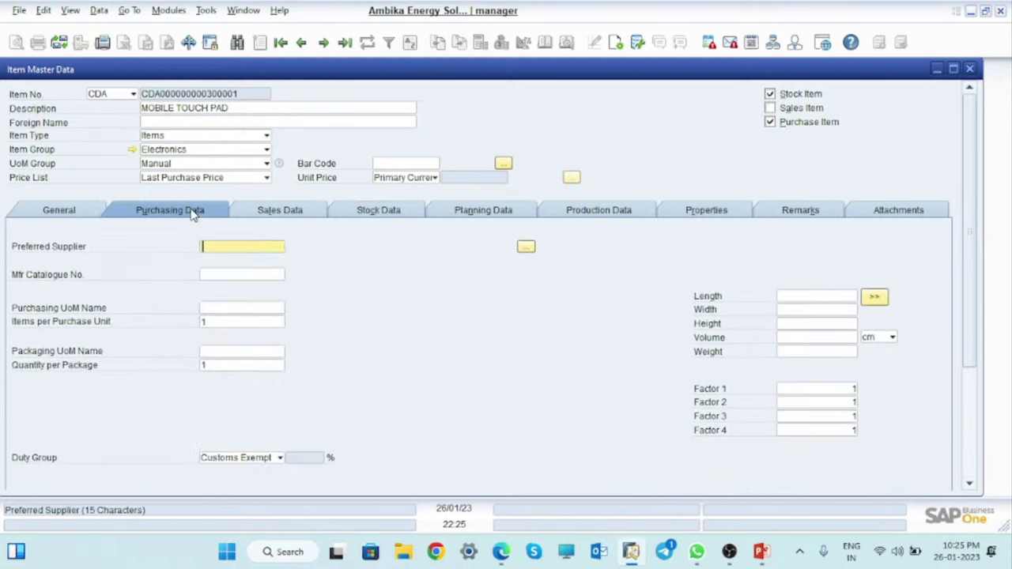
click(213, 310)
text(NO)
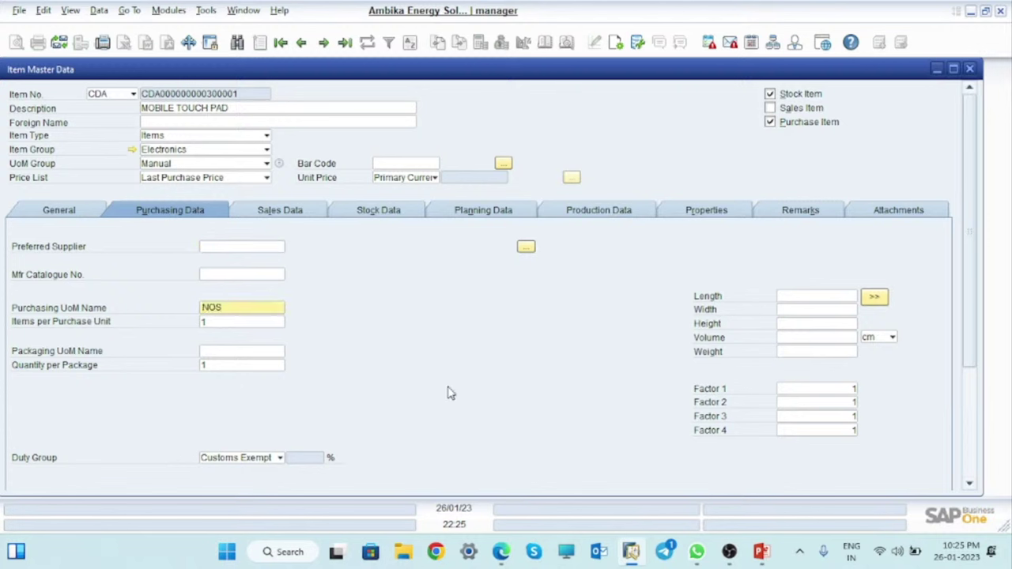
text(S)
key(Return)
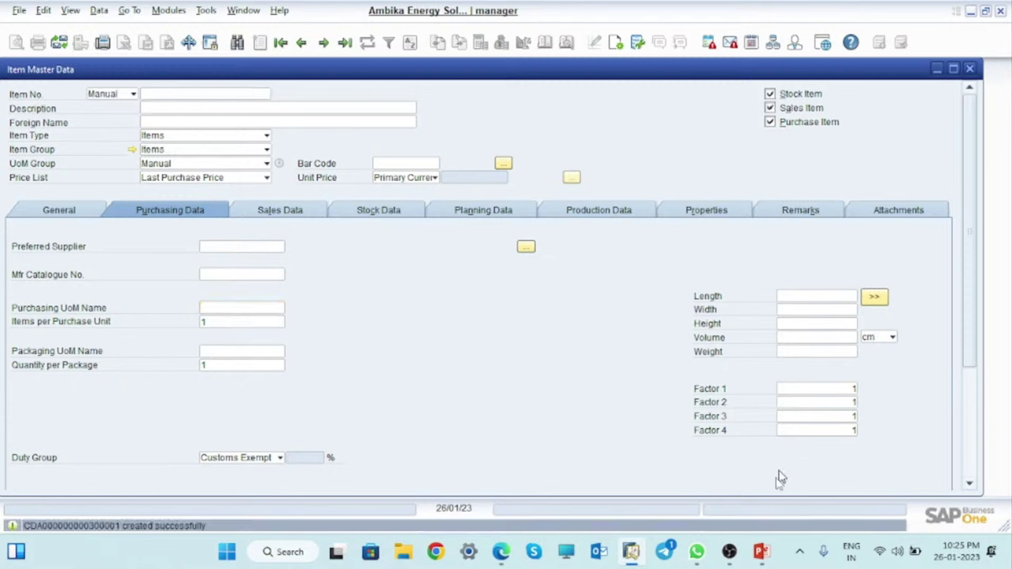
Choose the CDA numbering series for another new item and enter MOBILE MOTHERBOARD as its description.
click(130, 94)
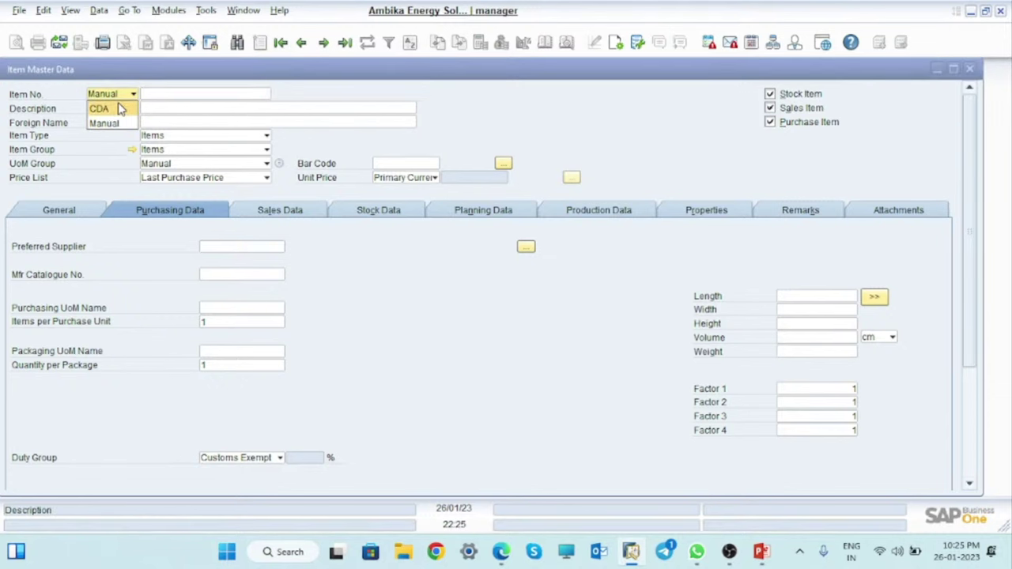
click(119, 107)
click(165, 108)
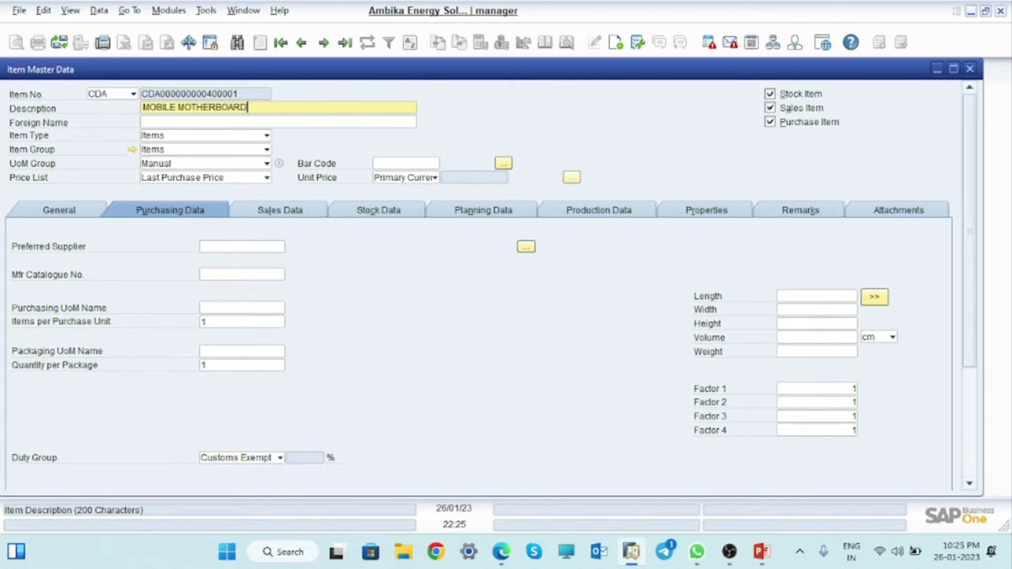
Define a new item group named SEMI FINISHED GOODS for MOBILE MOTHERBOARD, with Manual as its default UoM group.
click(235, 150)
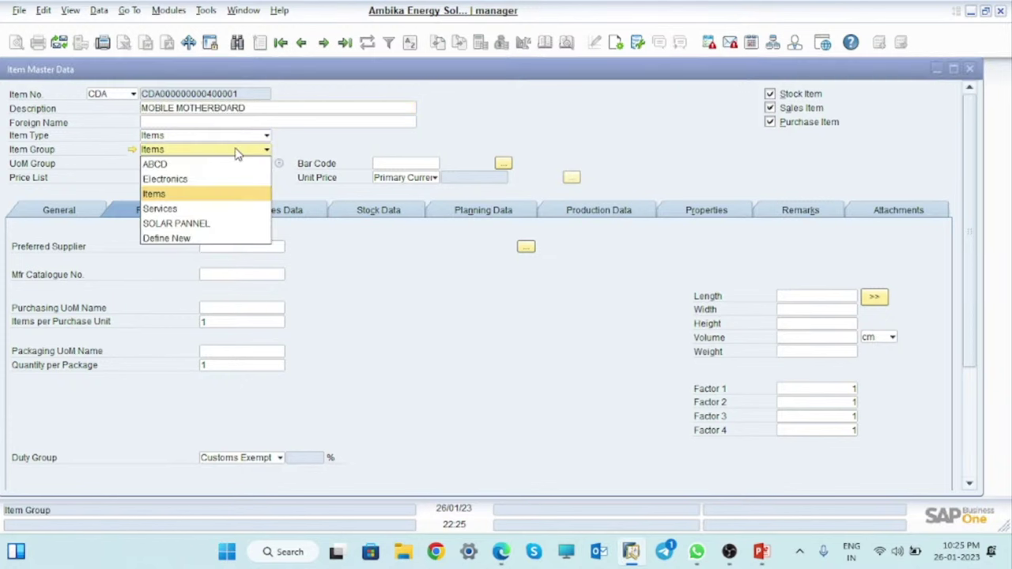
click(168, 238)
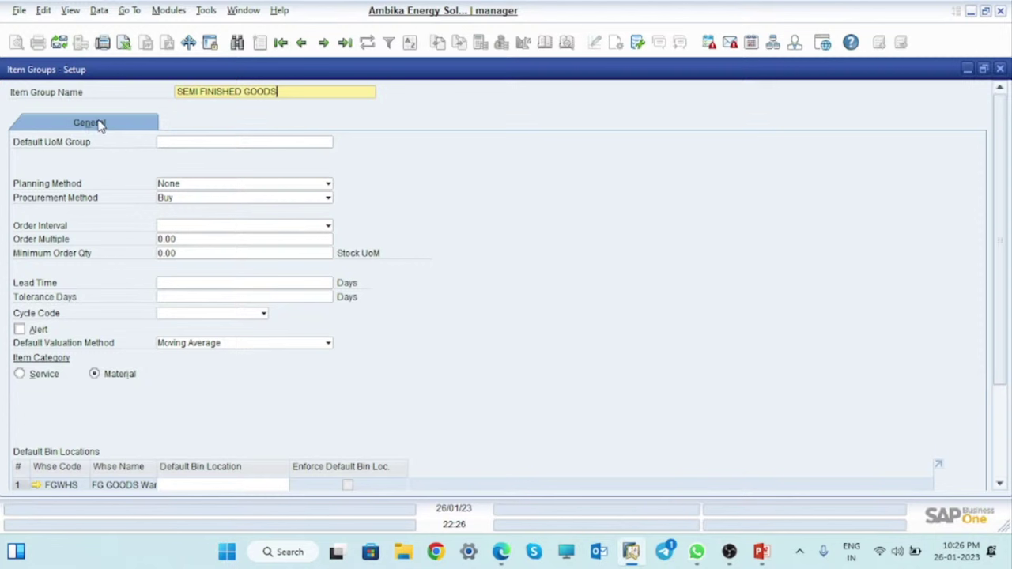
click(221, 142)
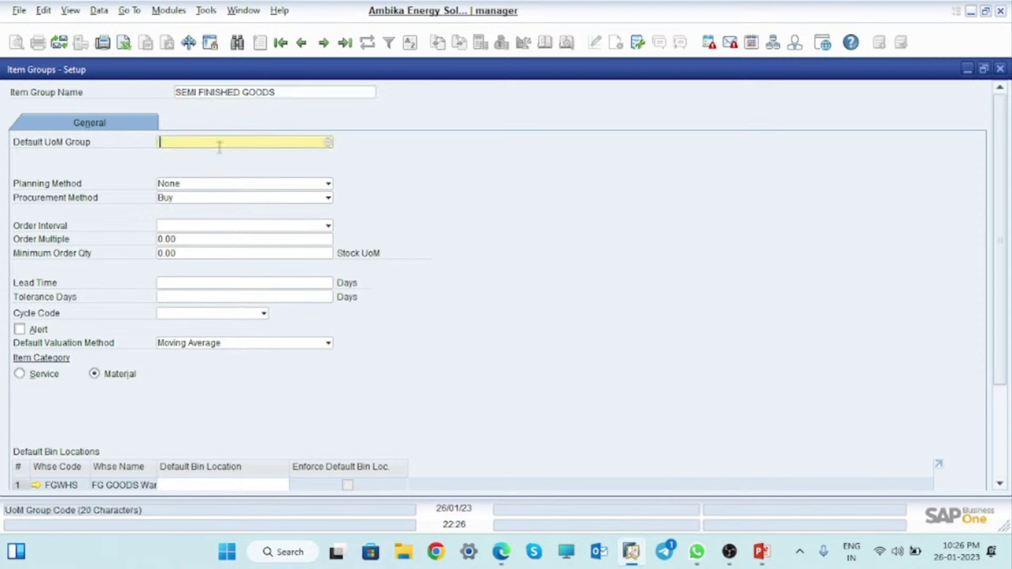
click(327, 142)
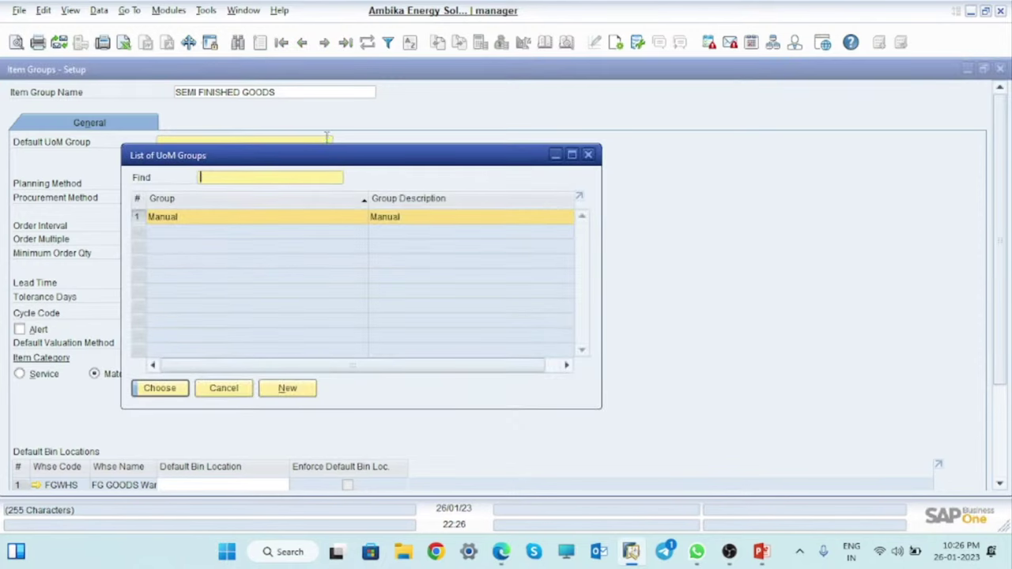
click(160, 388)
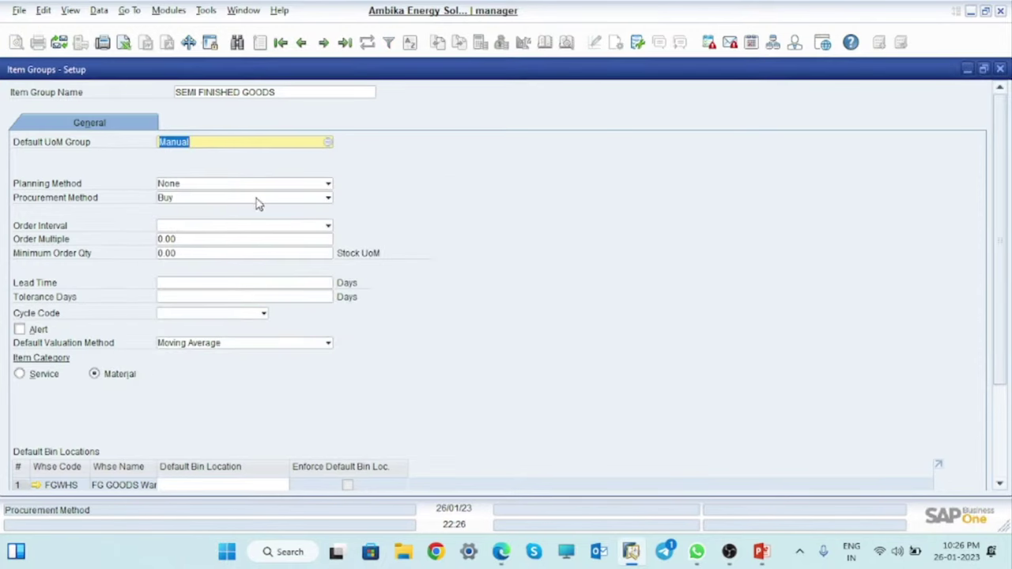
Set the SEMI FINISHED GOODS group's planning method to MRP and its procurement method to Make.
click(261, 187)
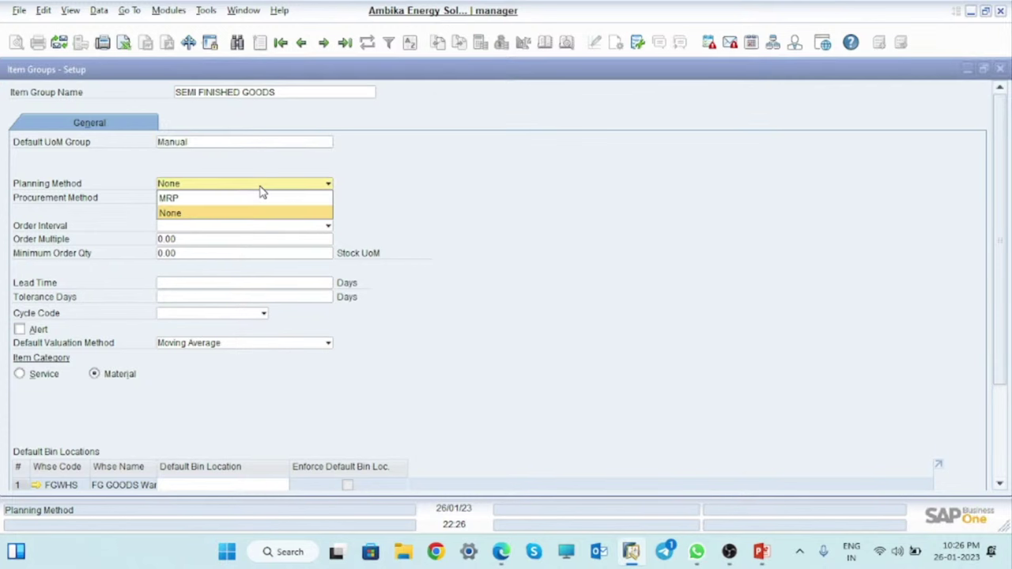
click(200, 200)
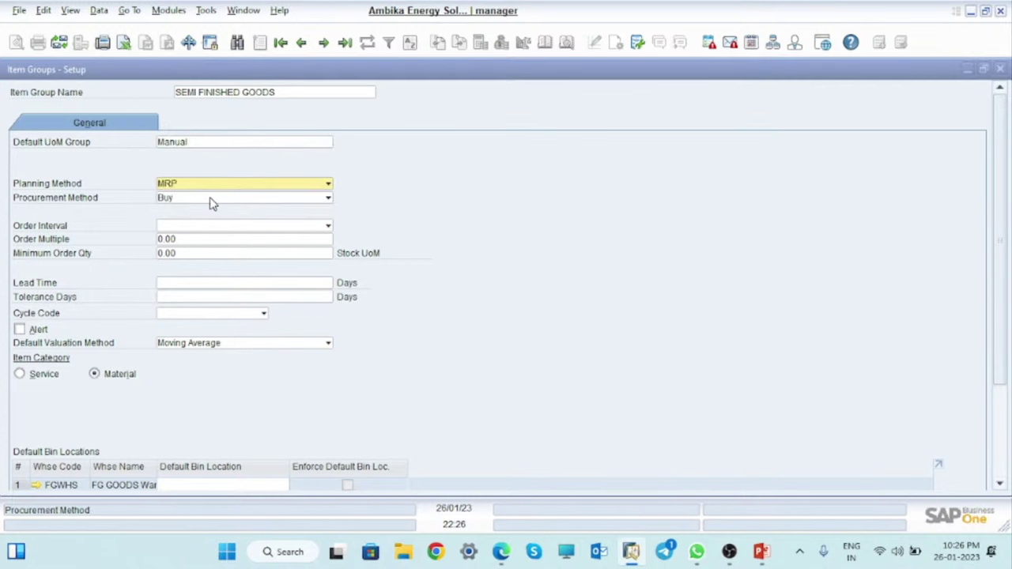
click(210, 200)
click(178, 229)
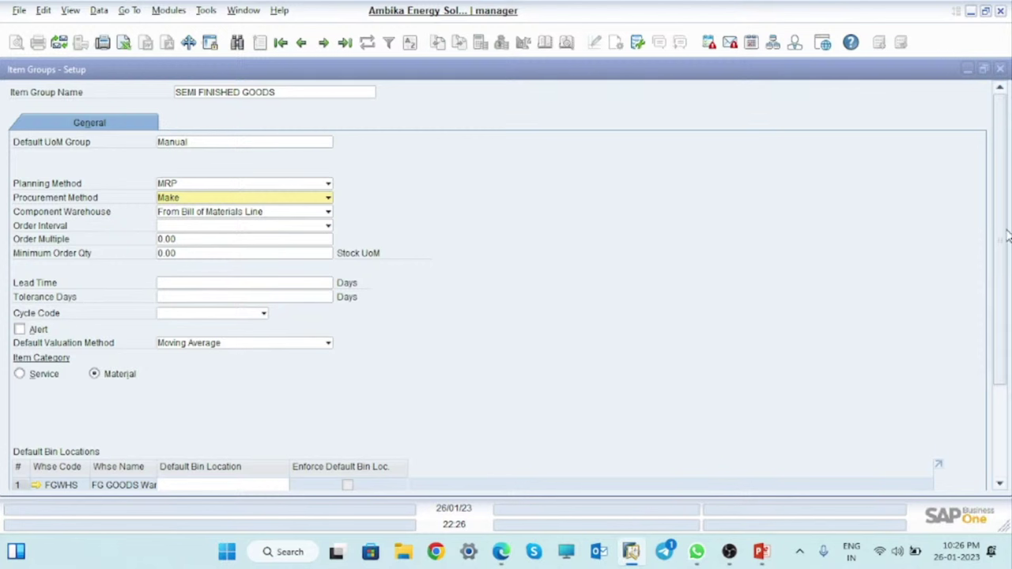
Add the SEMI FINISHED GOODS item group and update MOBILE MOTHERBOARD's item information according to it.
scroll(706, 275, down, 3)
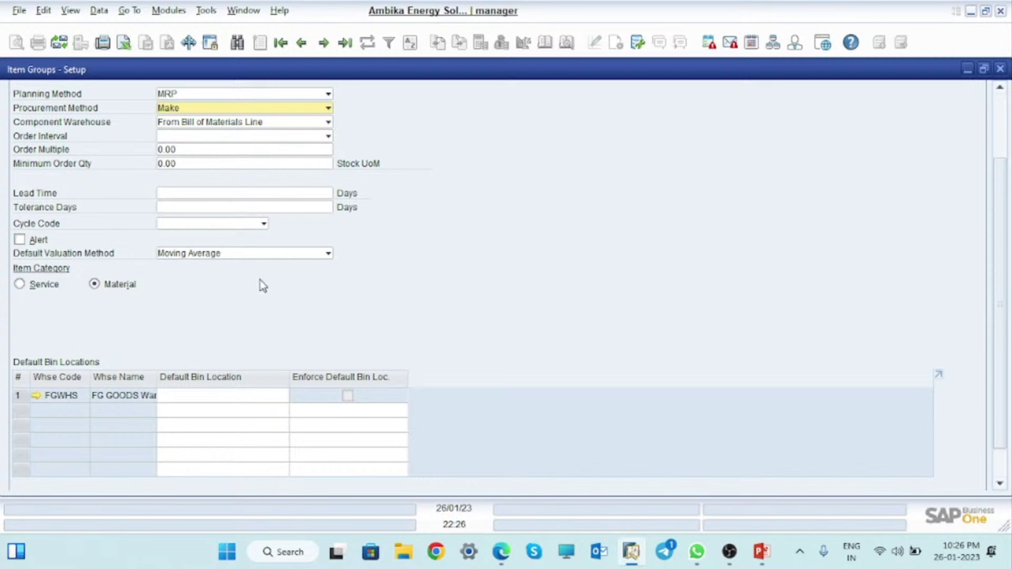
drag(996, 356, 997, 308)
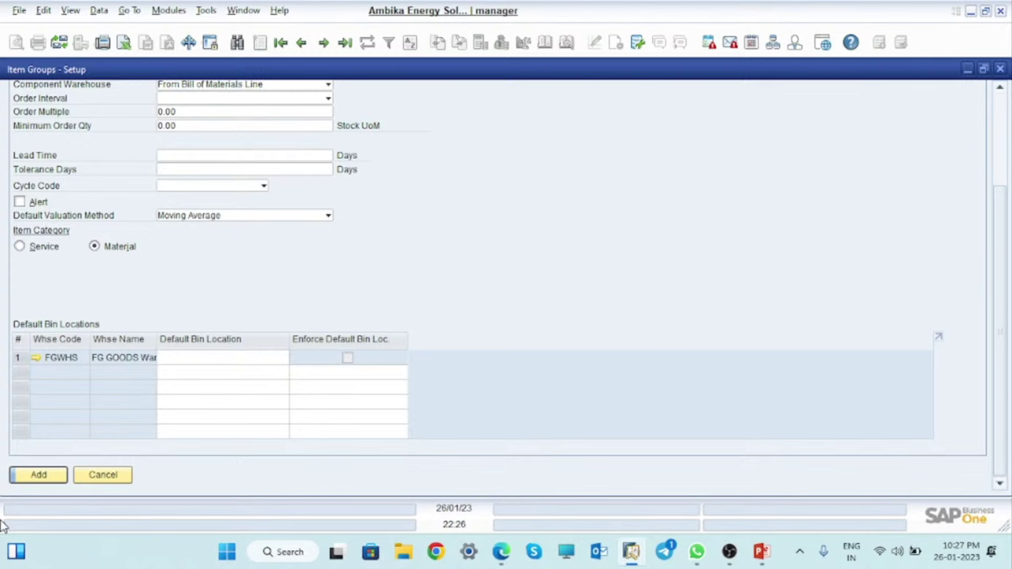
click(41, 476)
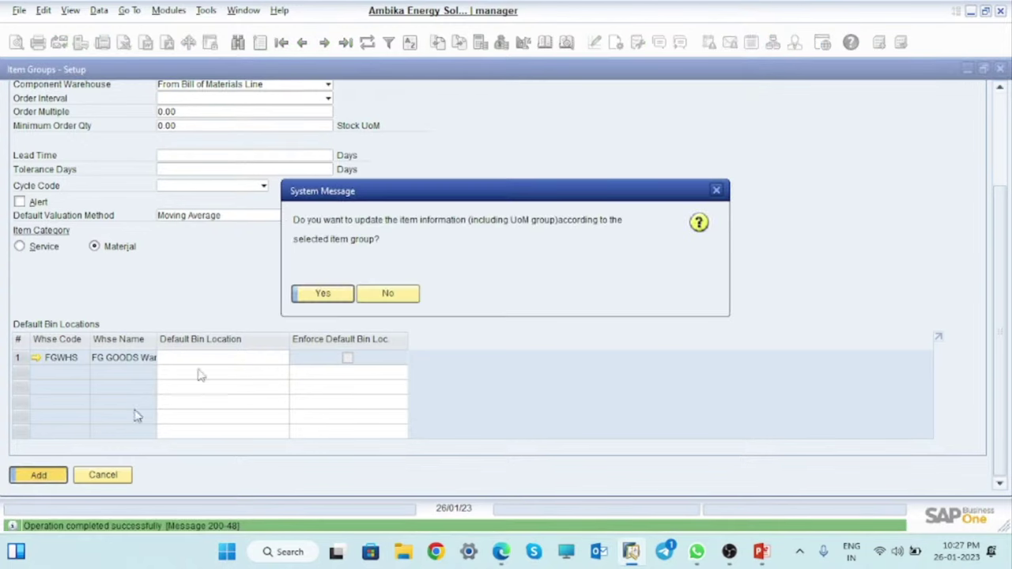
click(320, 294)
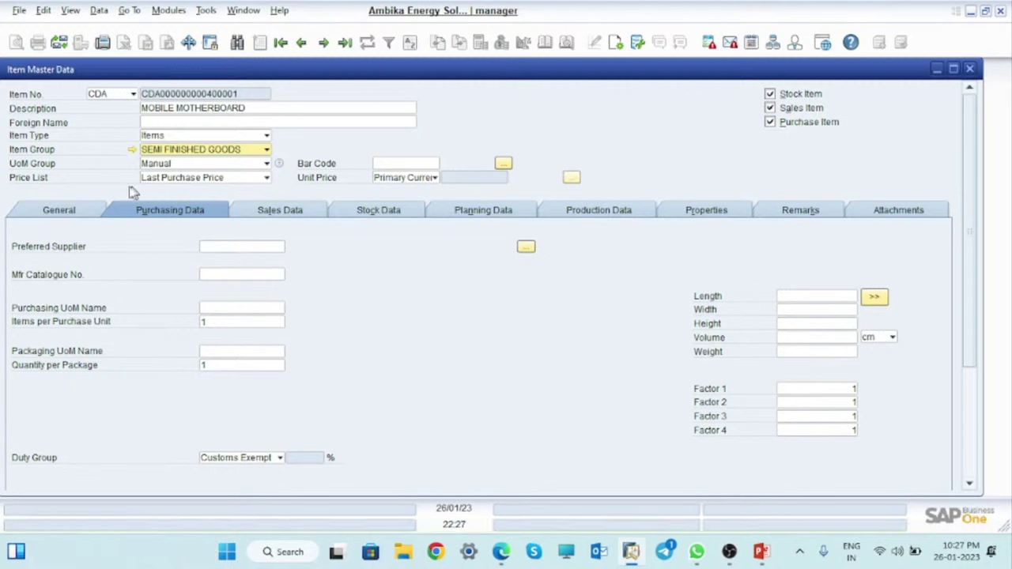
Set MOBILE MOTHERBOARD's purchasing UoM name to NOS and make the item subject to GST.
click(211, 310)
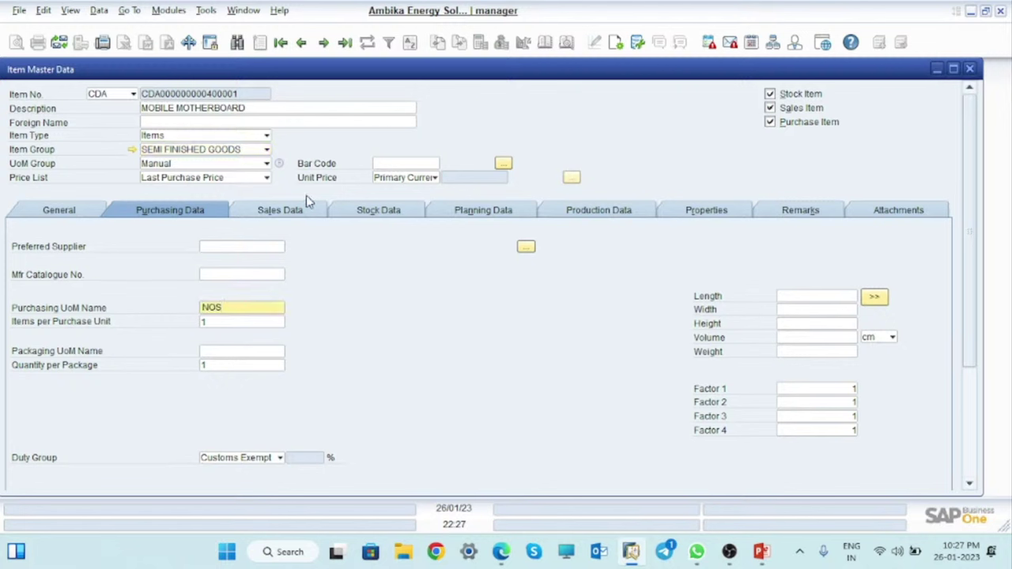
click(63, 213)
click(706, 354)
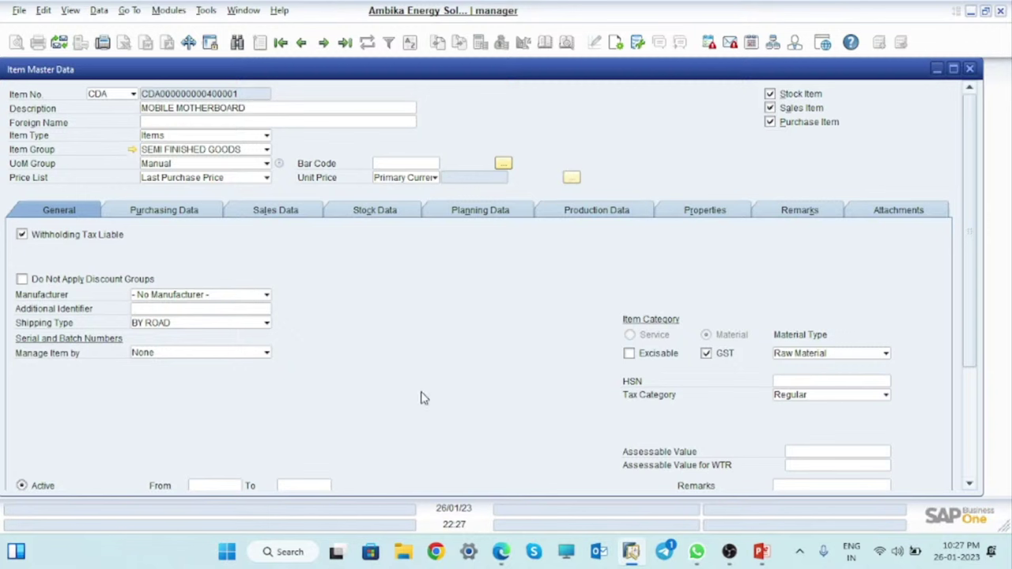
Manage MOBILE MOTHERBOARD by Batches on every transaction, keeping Serial and Batch Numbers as the primary issue basis.
click(264, 356)
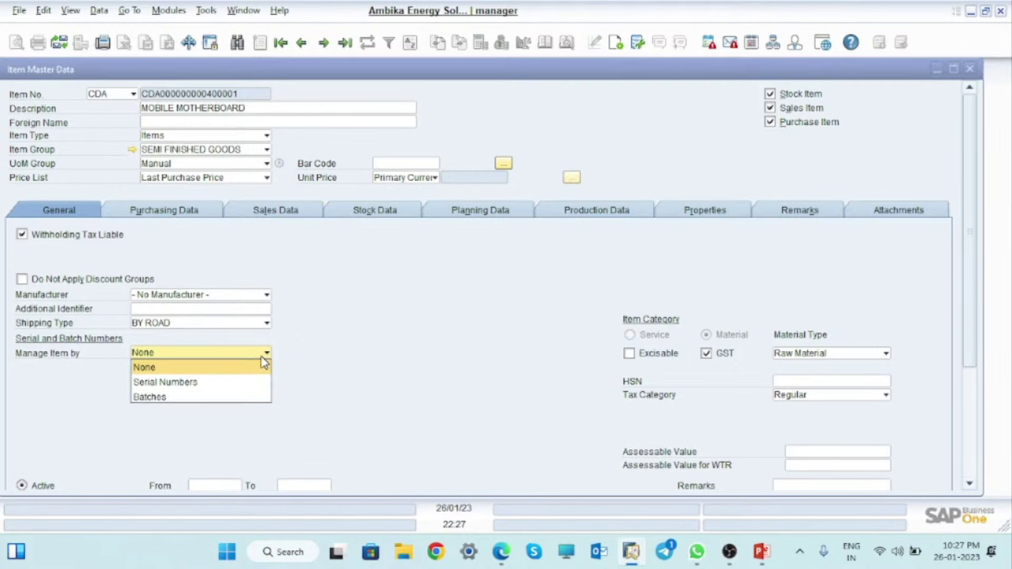
click(157, 397)
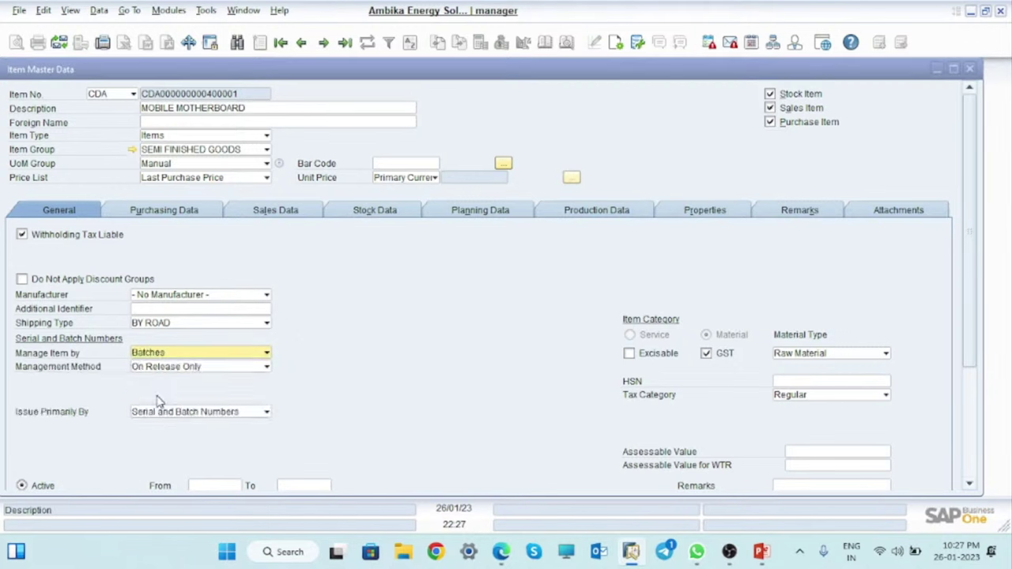
click(237, 369)
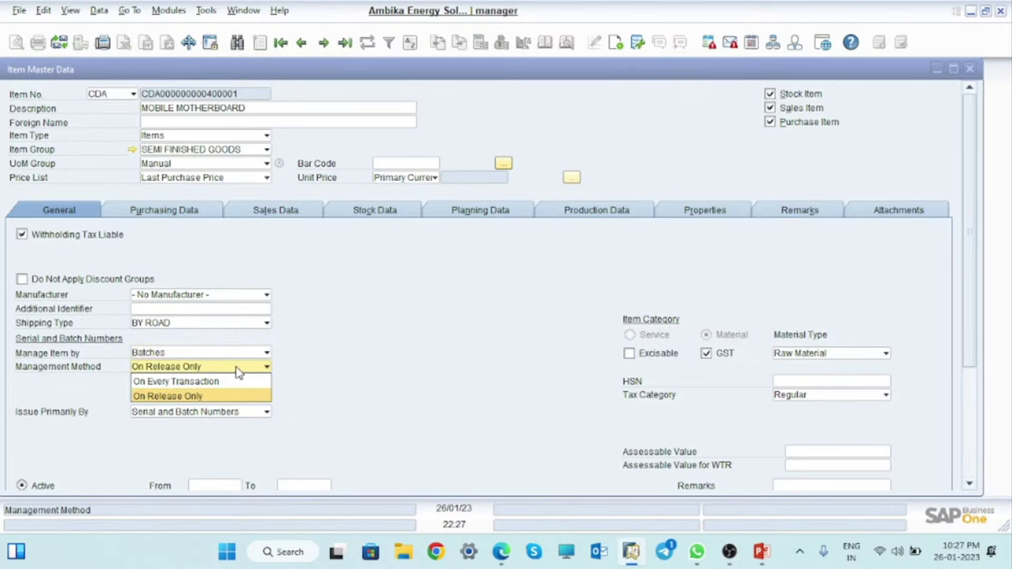
click(192, 383)
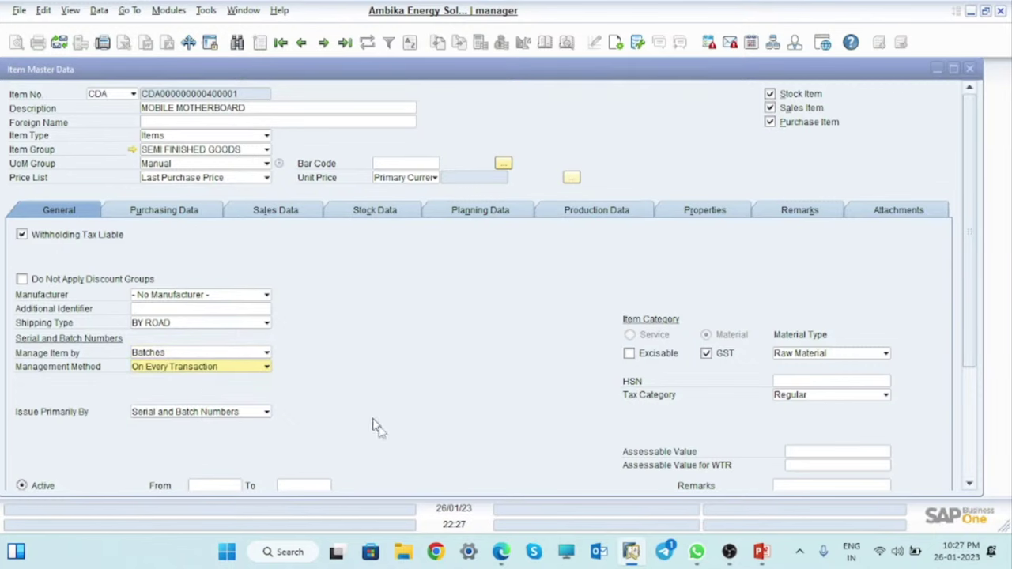
click(260, 413)
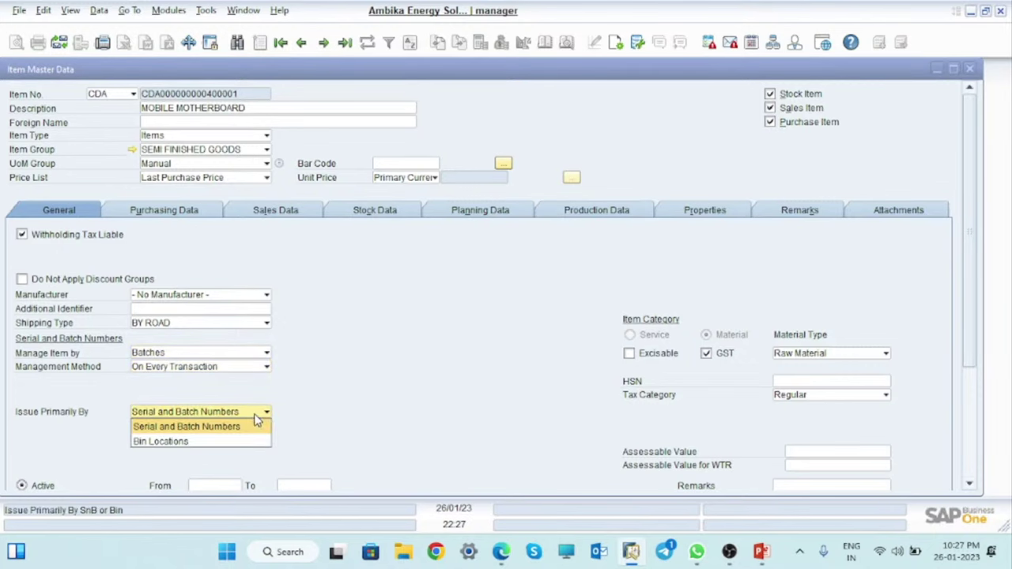
click(346, 429)
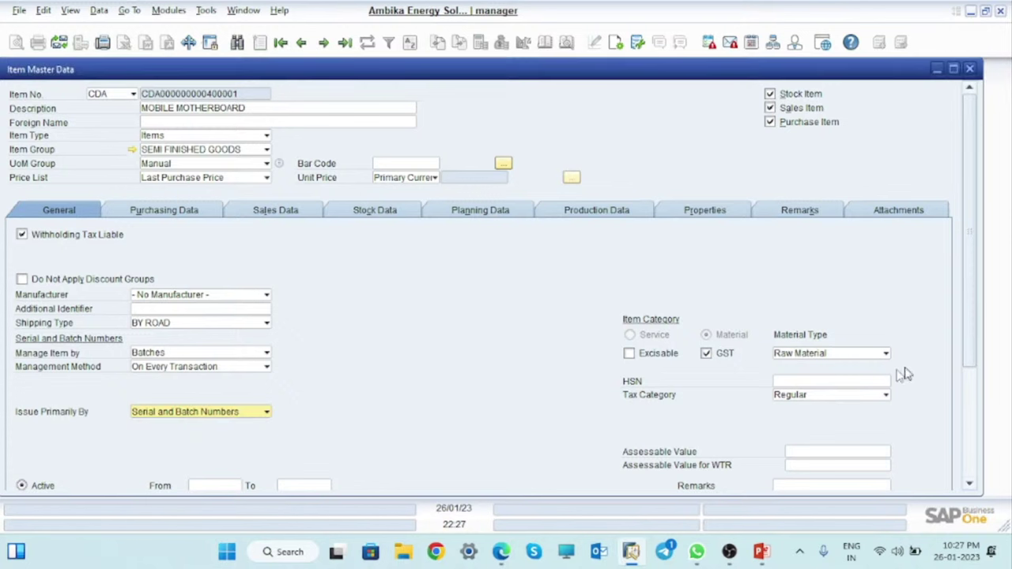
Assign HSN chapter 85414090 to MOBILE MOTHERBOARD from the list of India chapter IDs.
click(809, 383)
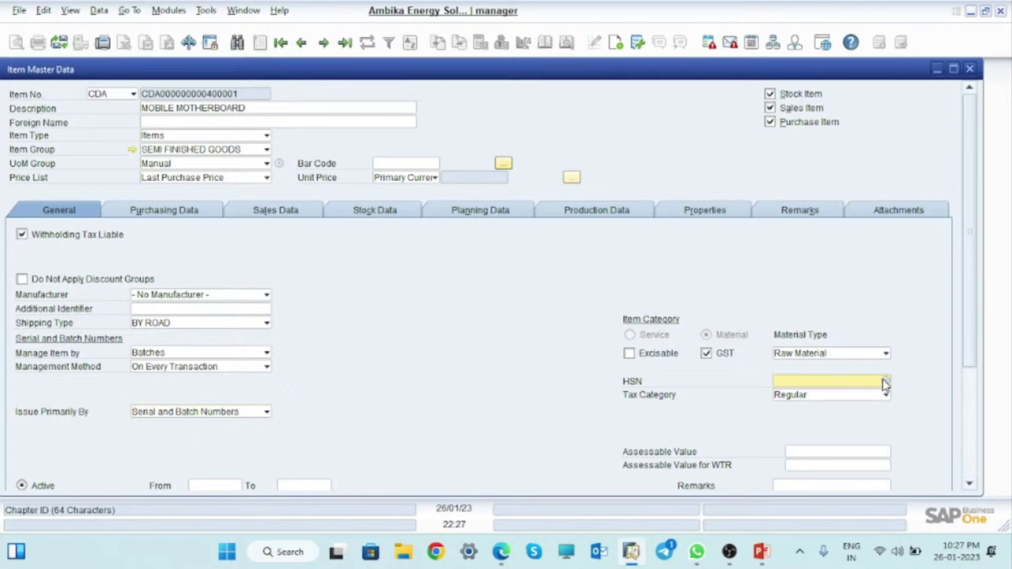
click(886, 382)
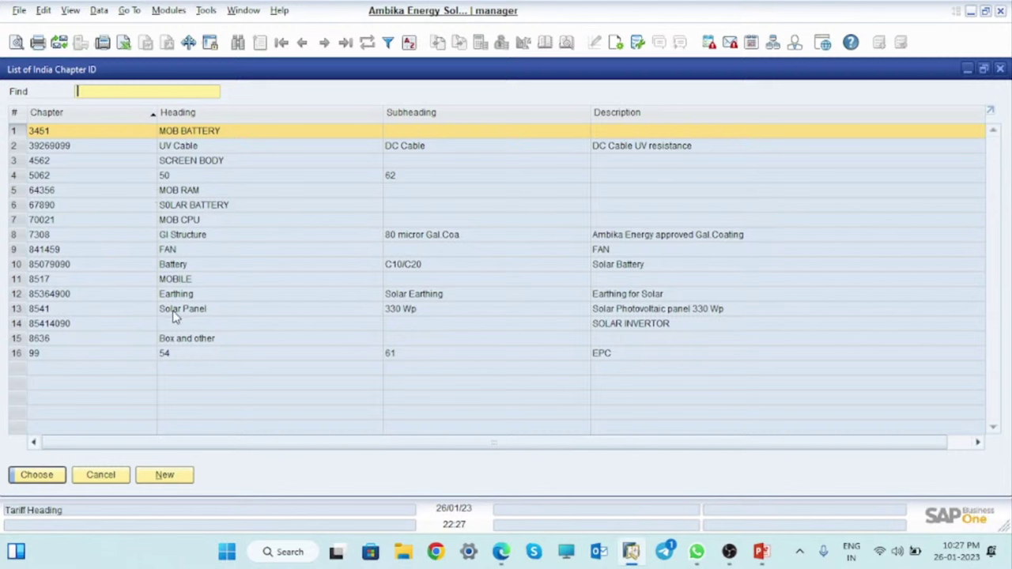
click(18, 331)
click(33, 475)
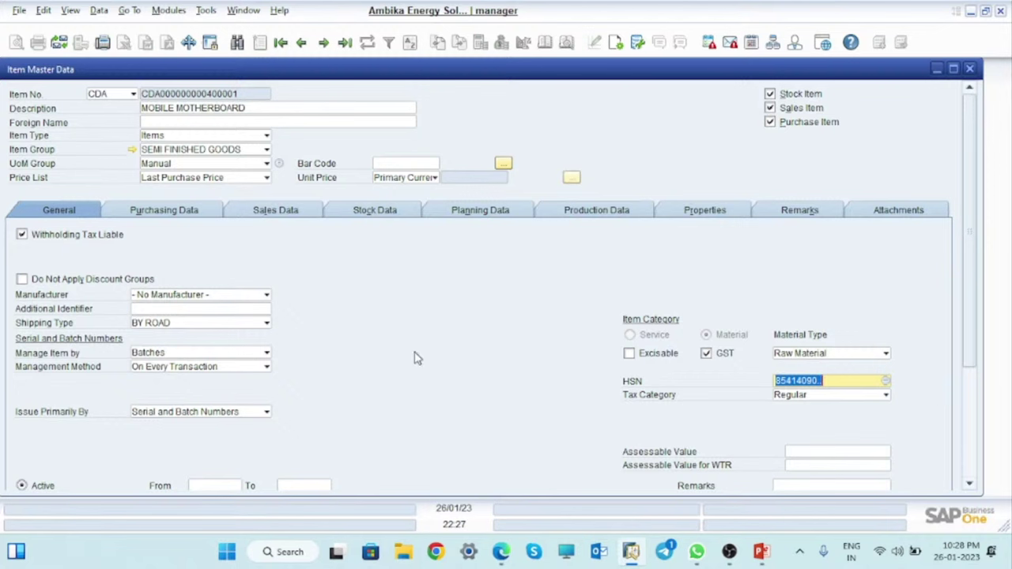
Exclude MOBILE MOTHERBOARD from sales items and set its stock UoM name to NOS.
click(196, 214)
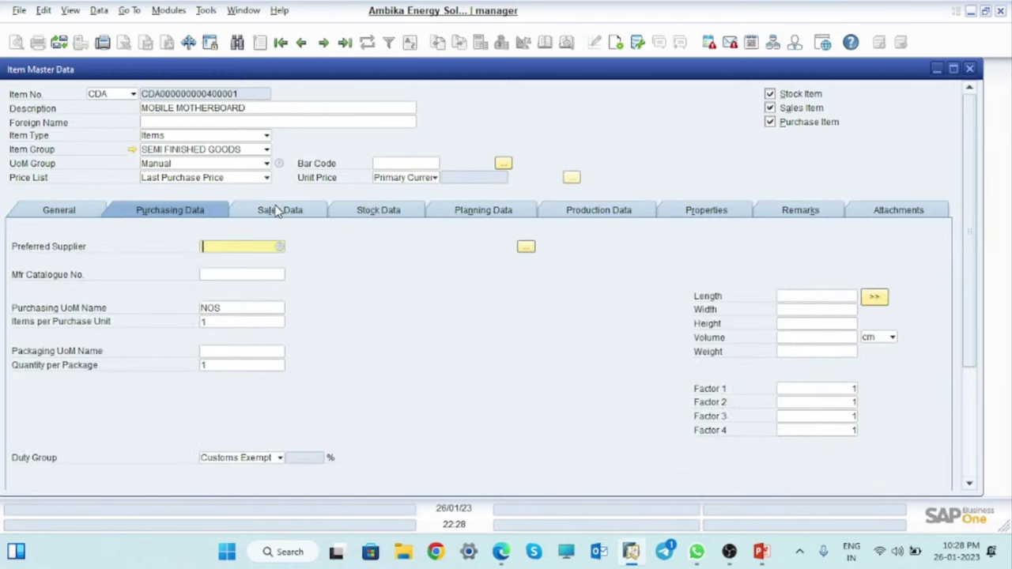
click(278, 211)
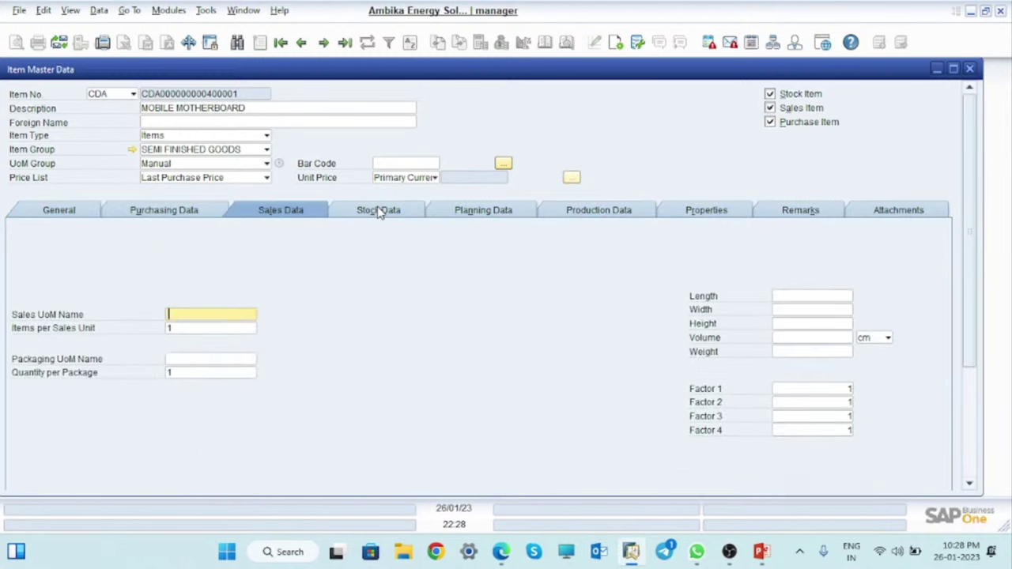
click(379, 210)
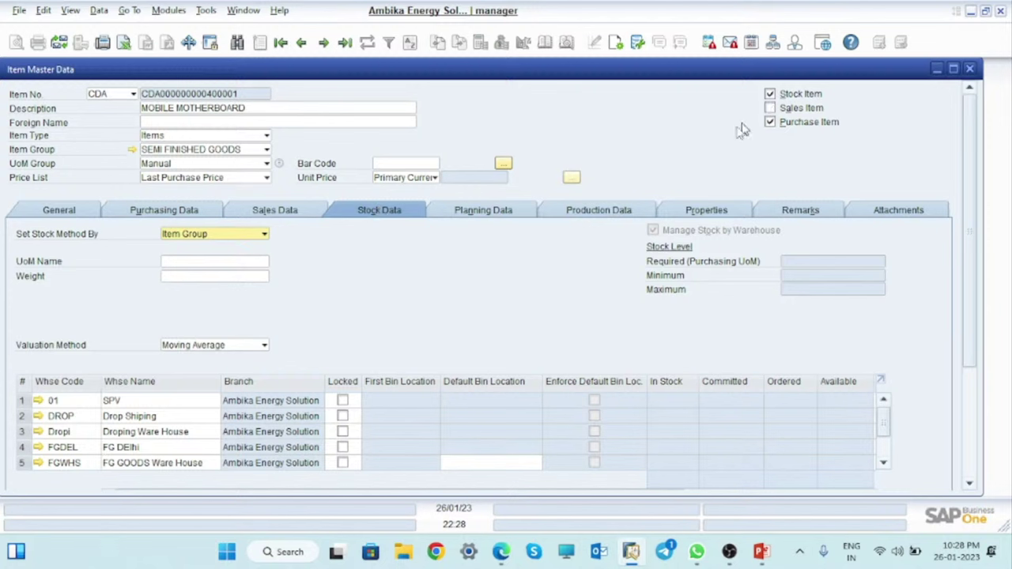
click(196, 261)
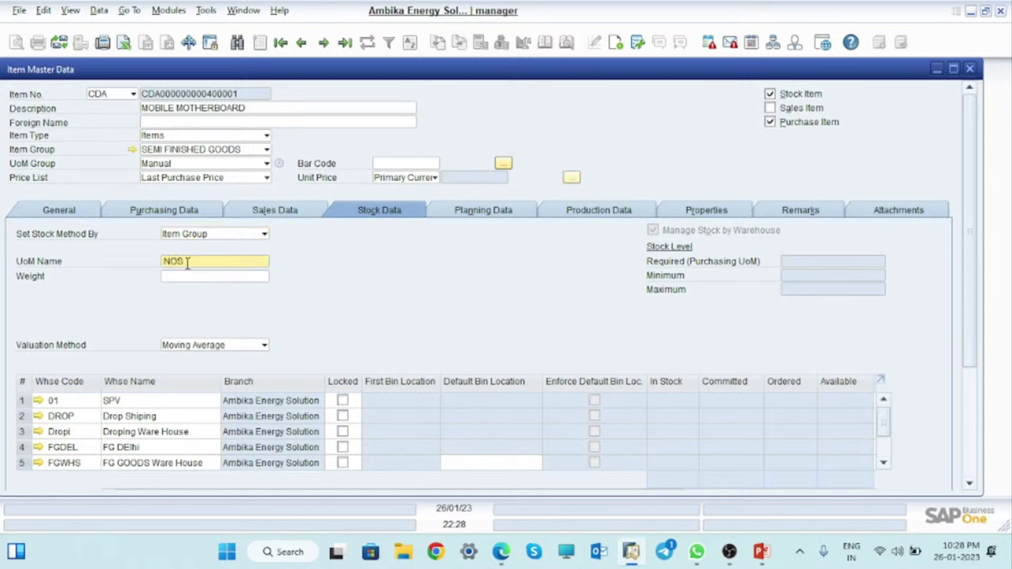
Set MOBILE MOTHERBOARD's stock weight to 0.15g, update its purchasing and sales weights accordingly, and add the item to the master data.
click(193, 276)
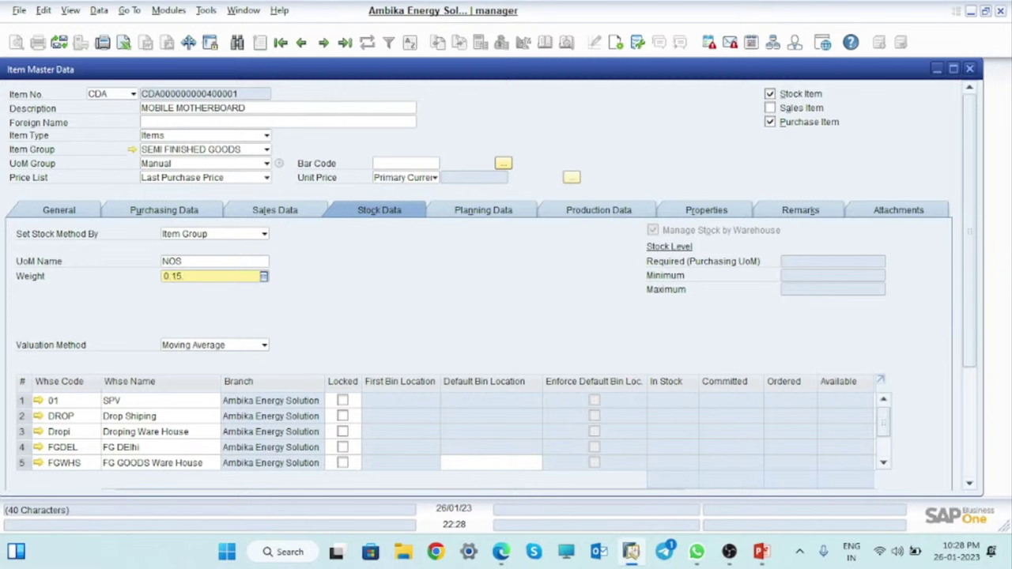
text(0.15g)
key(Tab)
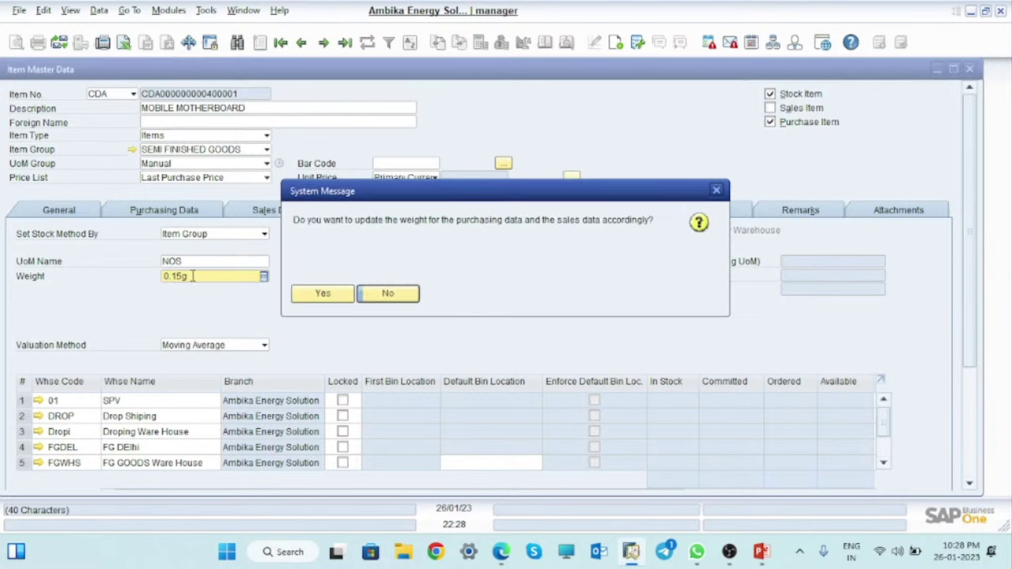
click(334, 294)
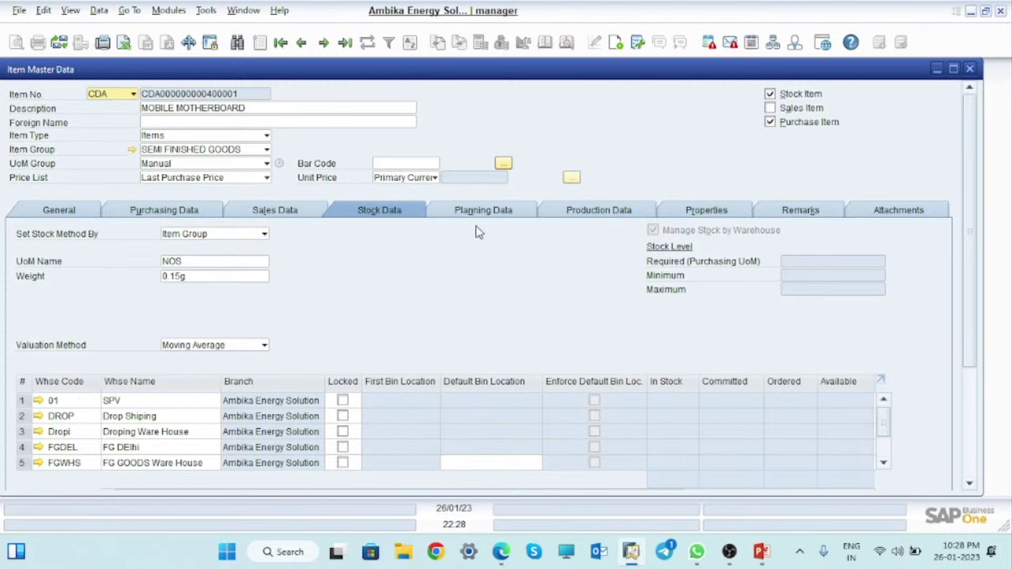
click(491, 212)
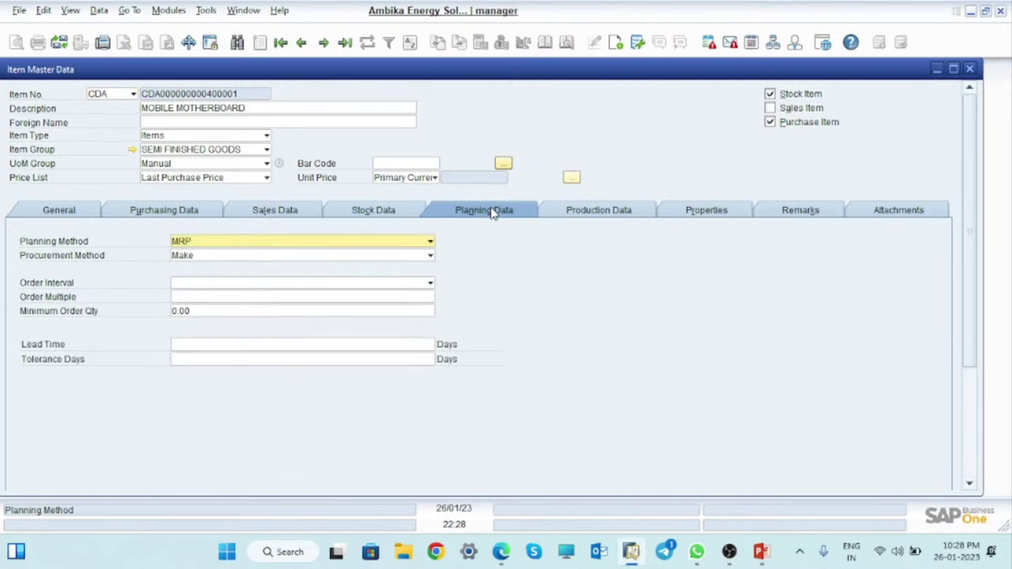
key(Return)
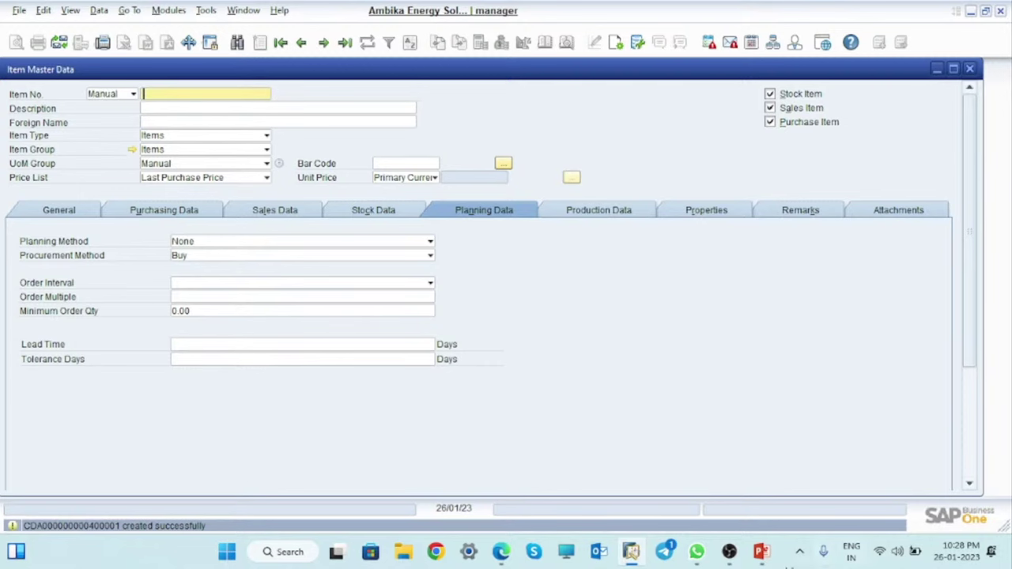
Check the Mobile component diagram in PowerPoint, return to SAP Business One and choose the CDA numbering series for the next new item.
click(762, 554)
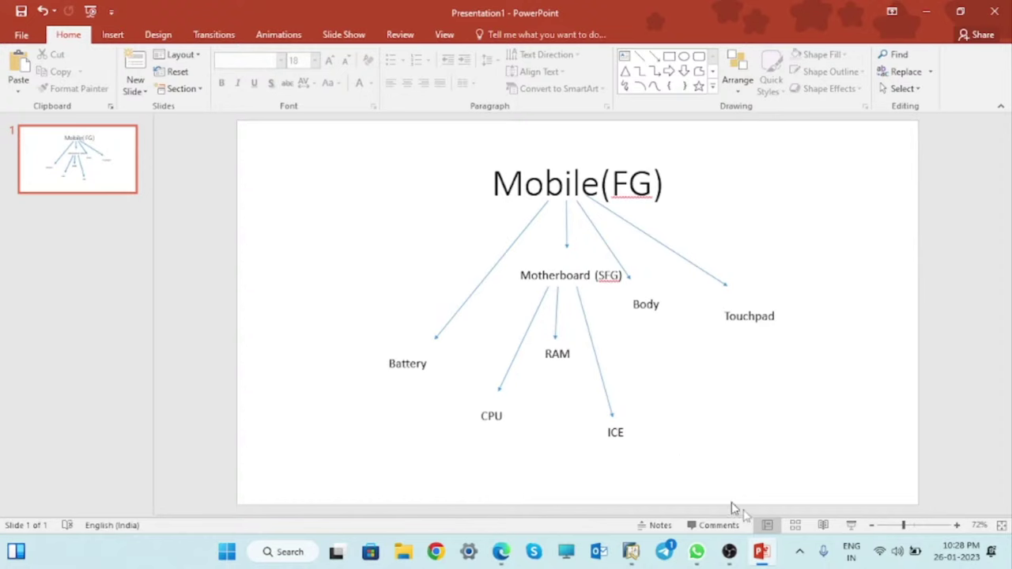
click(631, 552)
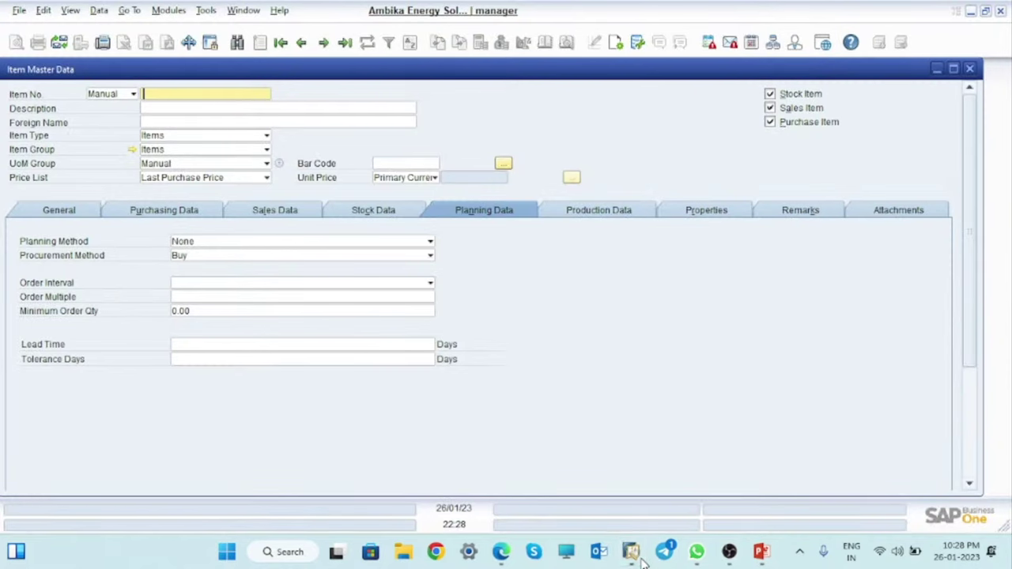
click(132, 94)
click(106, 113)
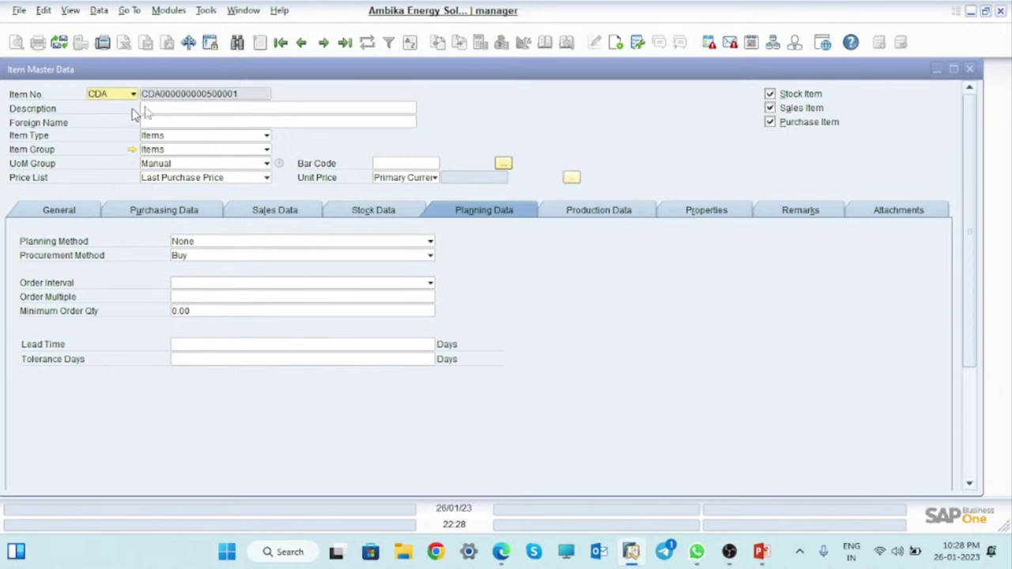
Describe the new item as MOBILE CPU and assign it to the Electronics item group, accepting the group-based information update.
click(174, 109)
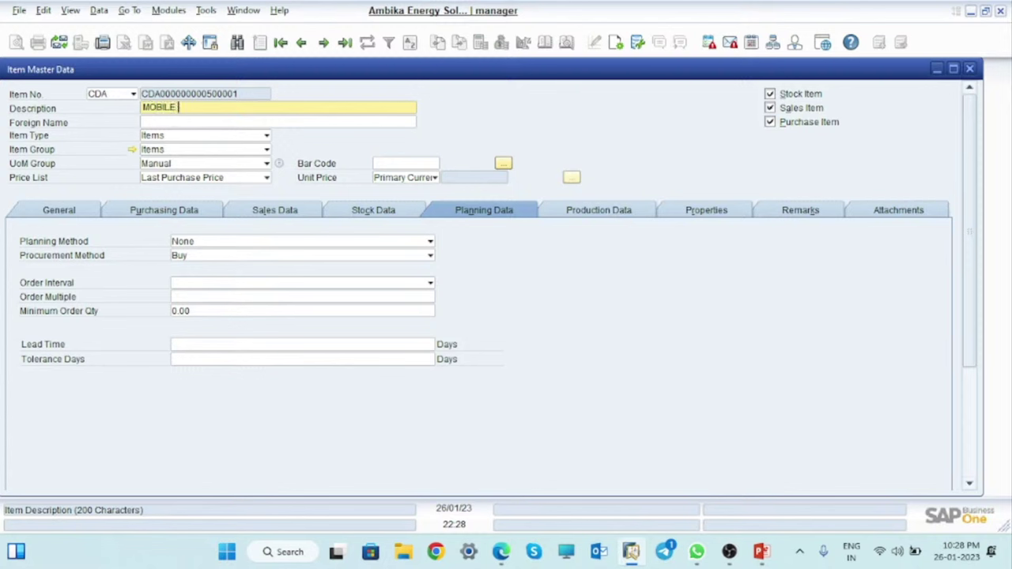
click(220, 154)
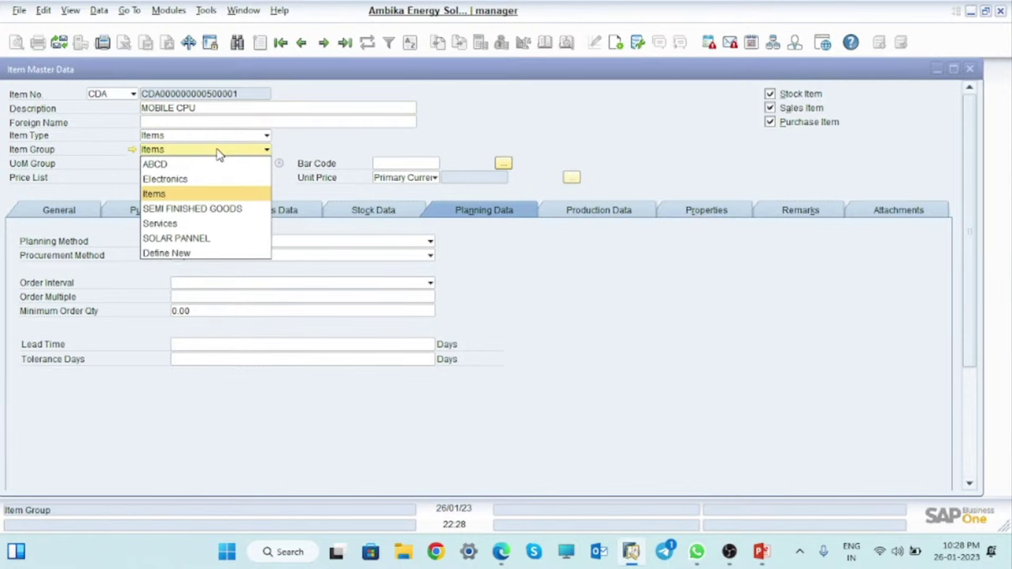
click(164, 180)
click(329, 297)
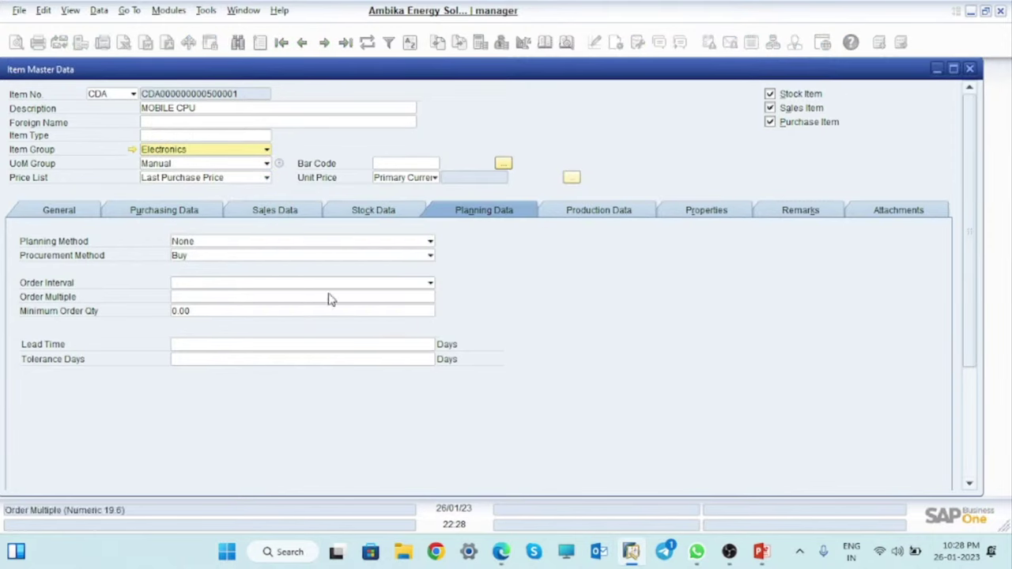
Mark MOBILE CPU as GST relevant and assign HSN chapter 70021 MOB CPU from the list of India chapter IDs.
click(62, 215)
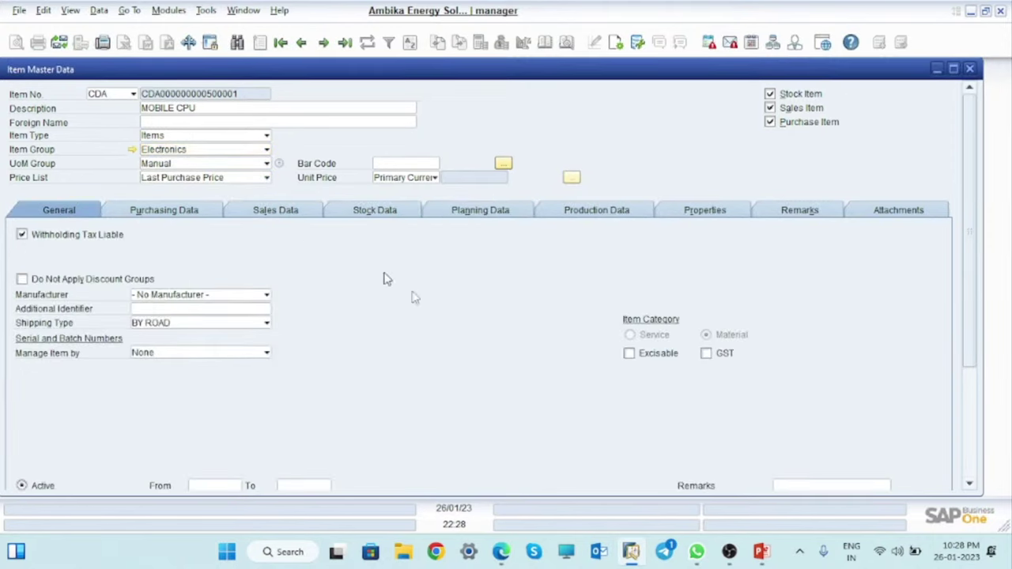
click(706, 354)
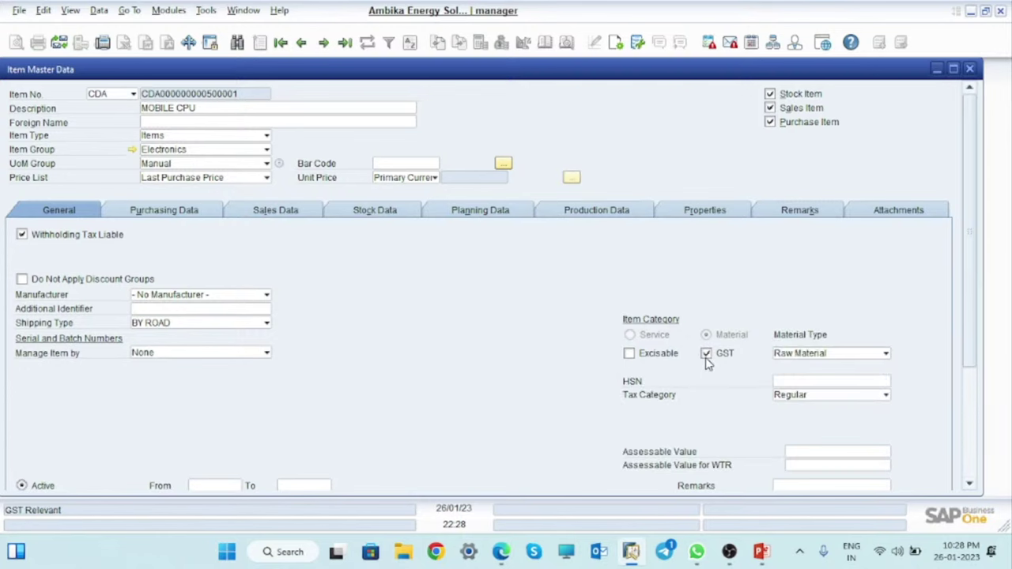
click(886, 384)
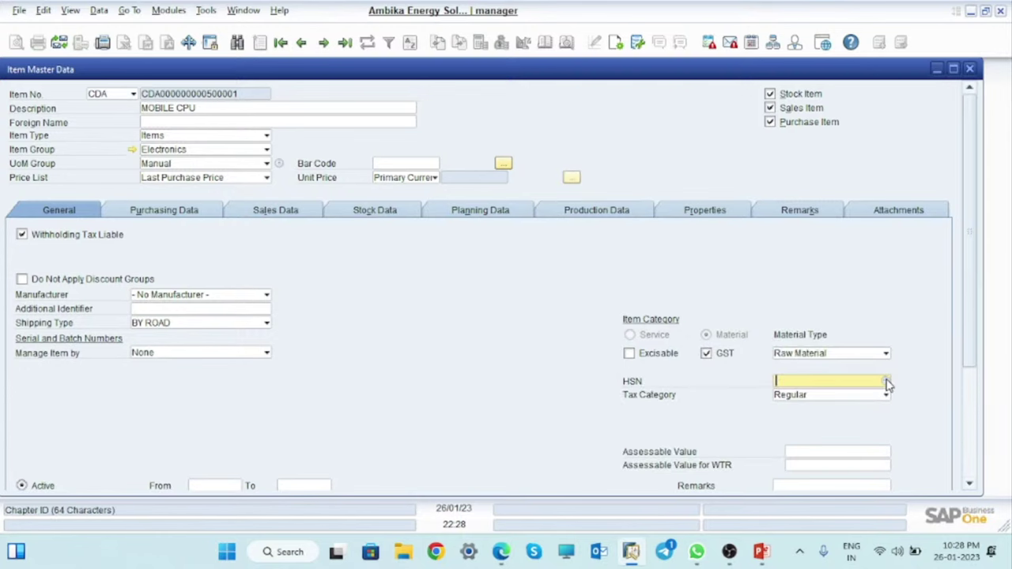
click(886, 384)
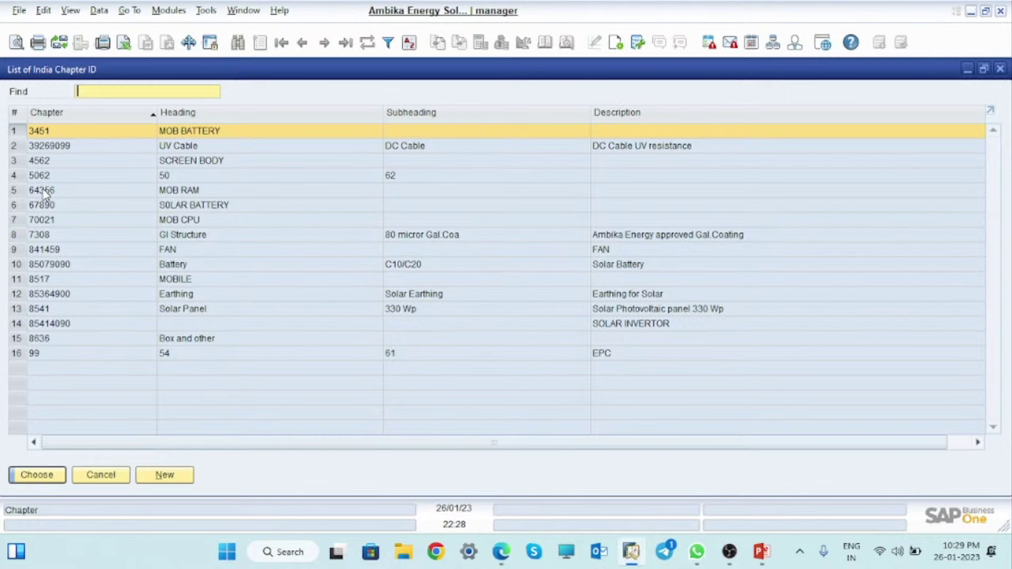
click(32, 222)
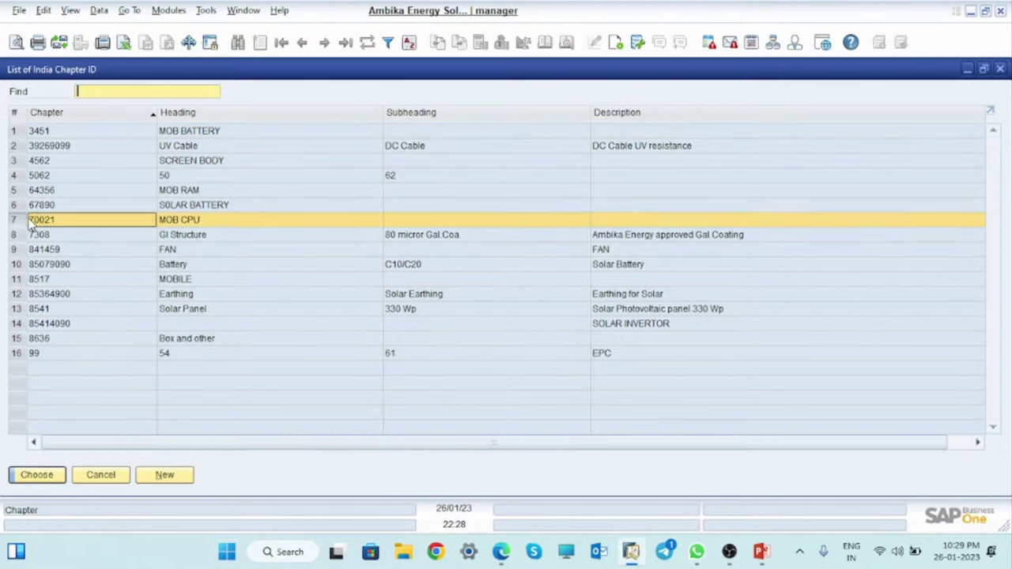
click(33, 477)
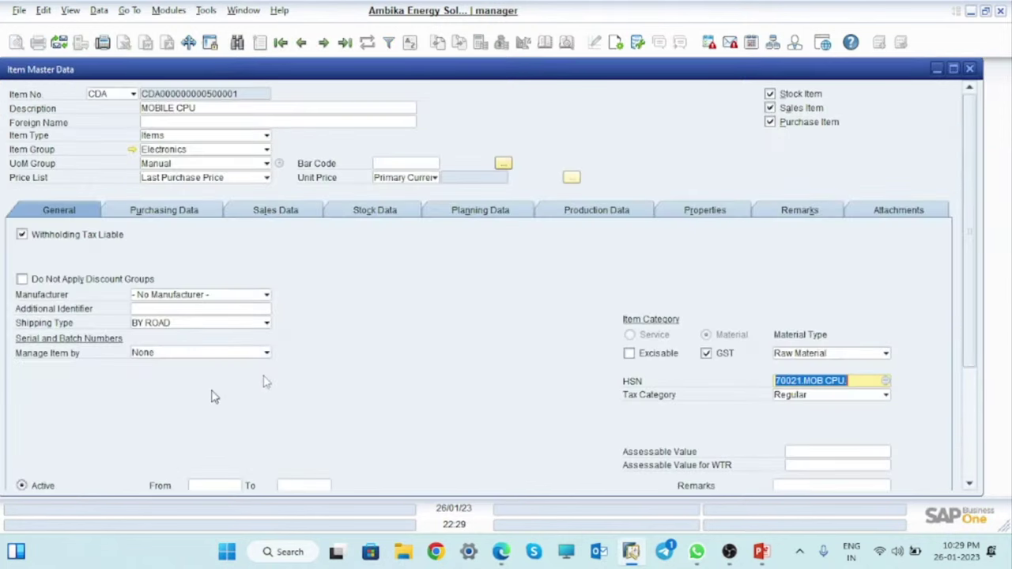
Set both the purchasing UoM name and the stock UoM name of MOBILE CPU to NOS.
click(176, 213)
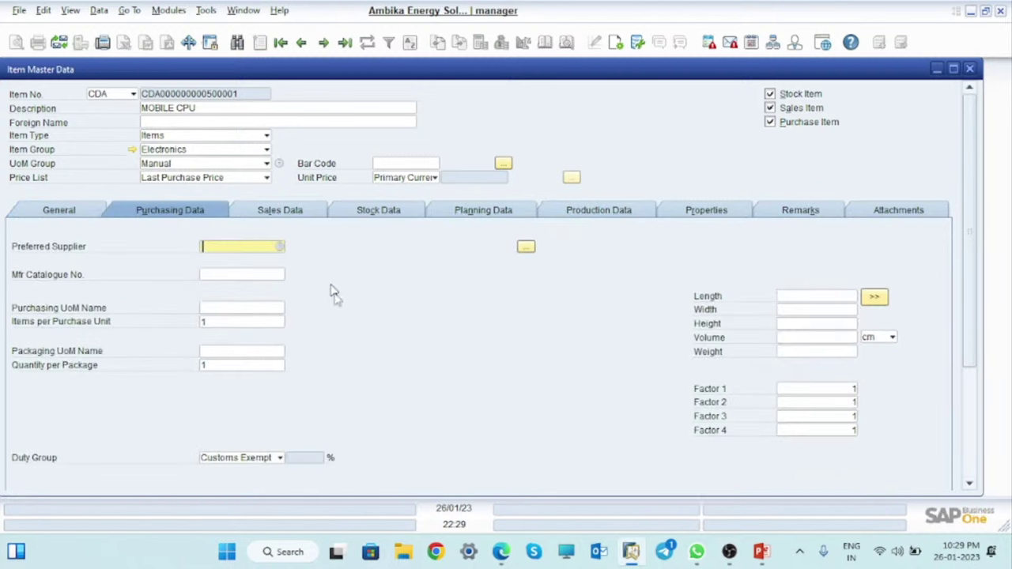
click(227, 308)
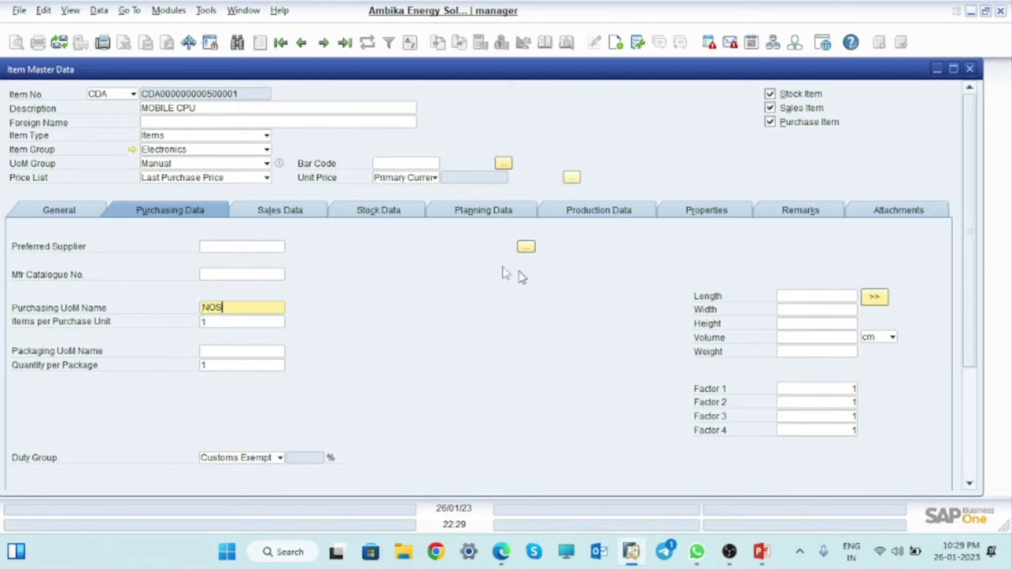
click(277, 212)
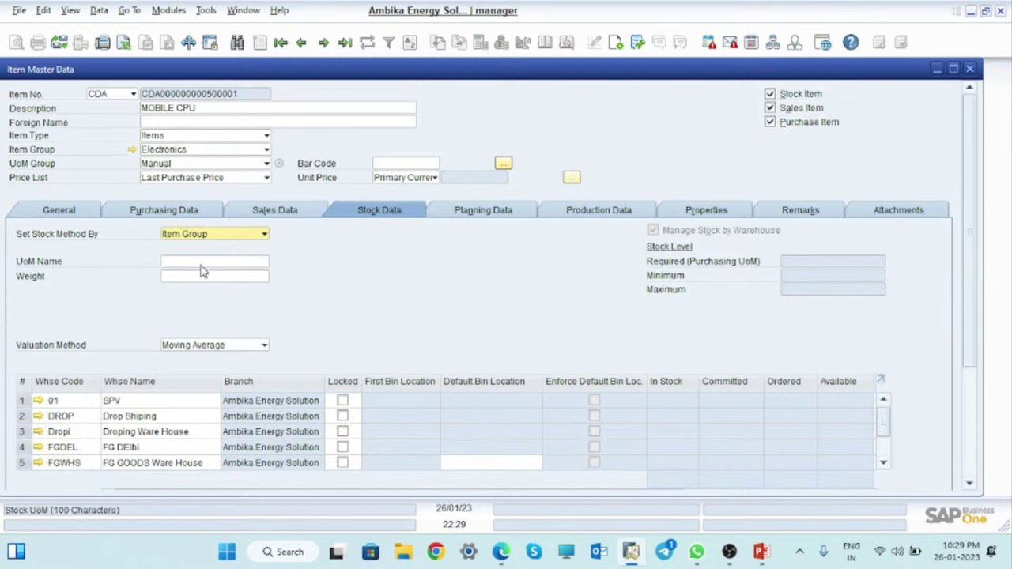
click(198, 261)
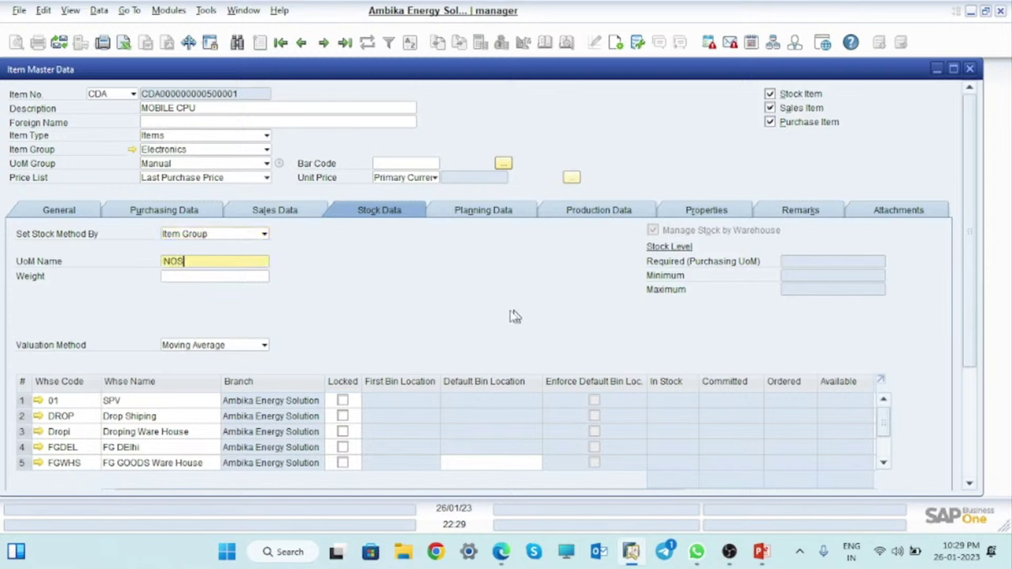
Set MOBILE CPU's production issue method to Manual.
click(488, 214)
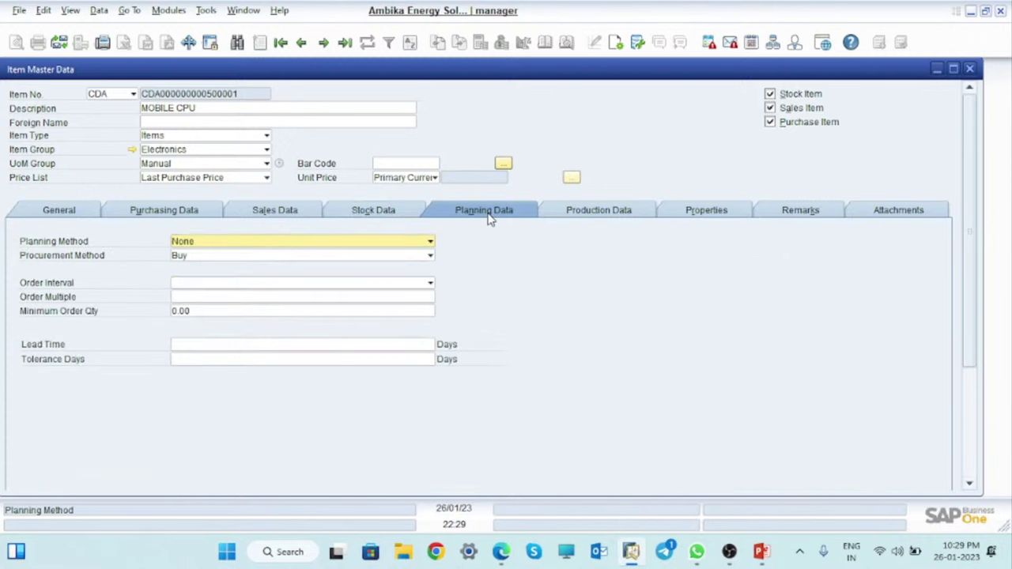
click(605, 212)
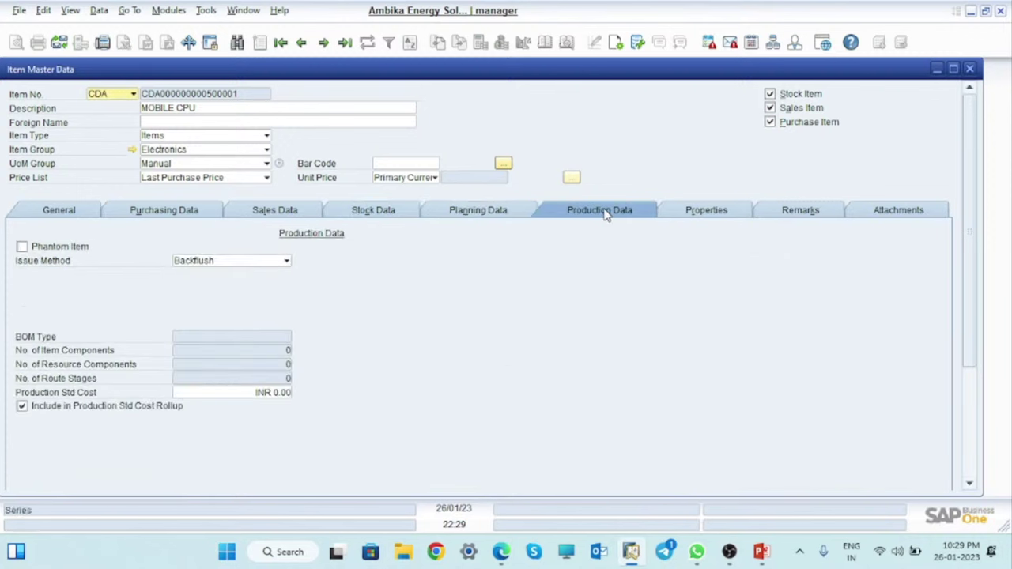
click(226, 262)
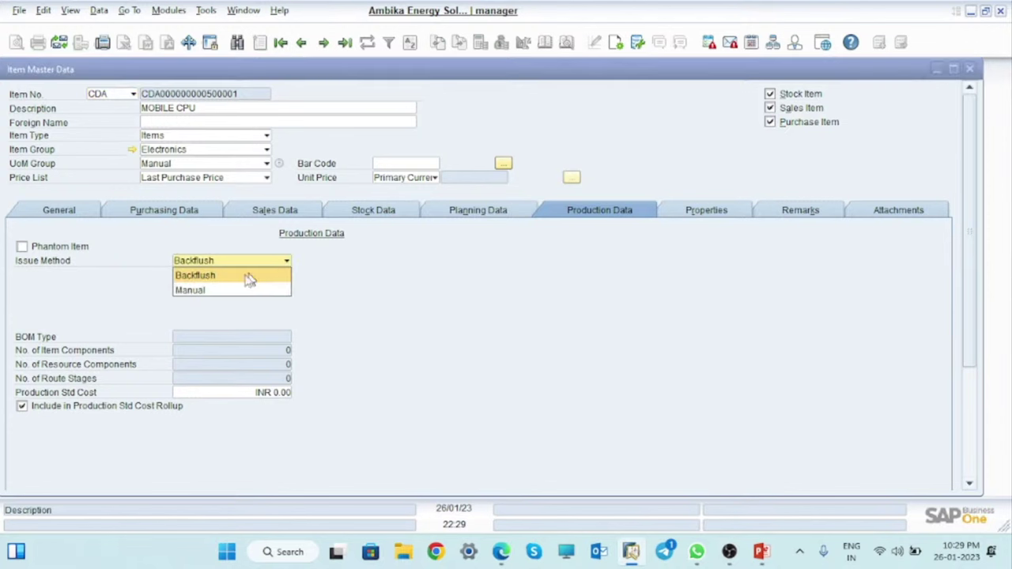
click(197, 291)
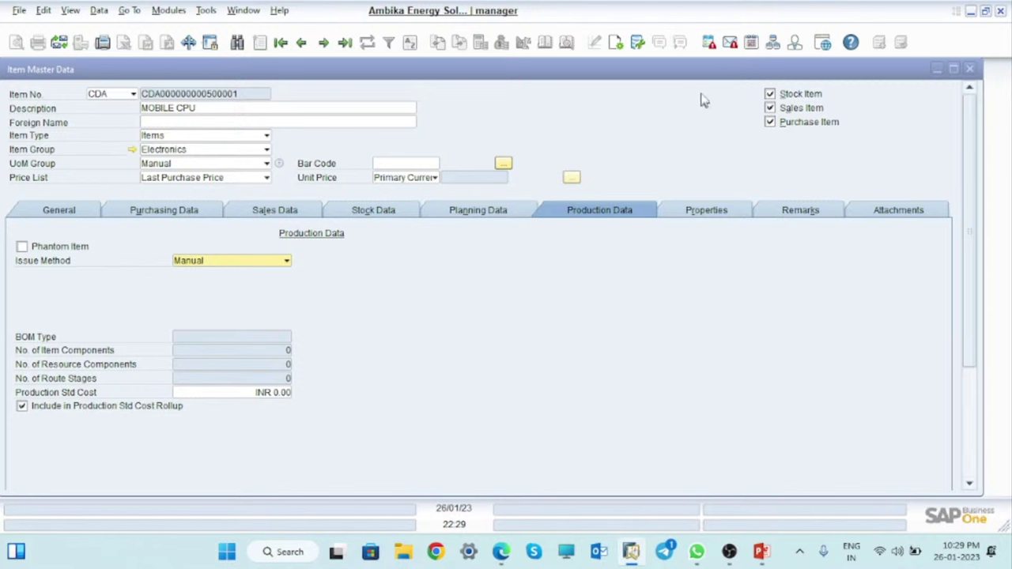
Exclude MOBILE CPU from sales items and add the item to the master data.
click(770, 108)
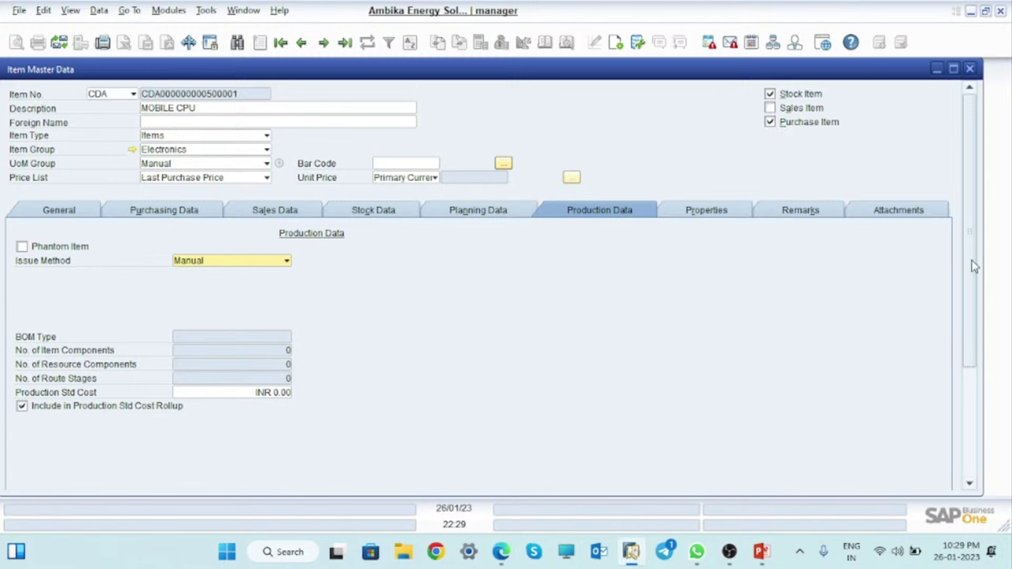
key(Return)
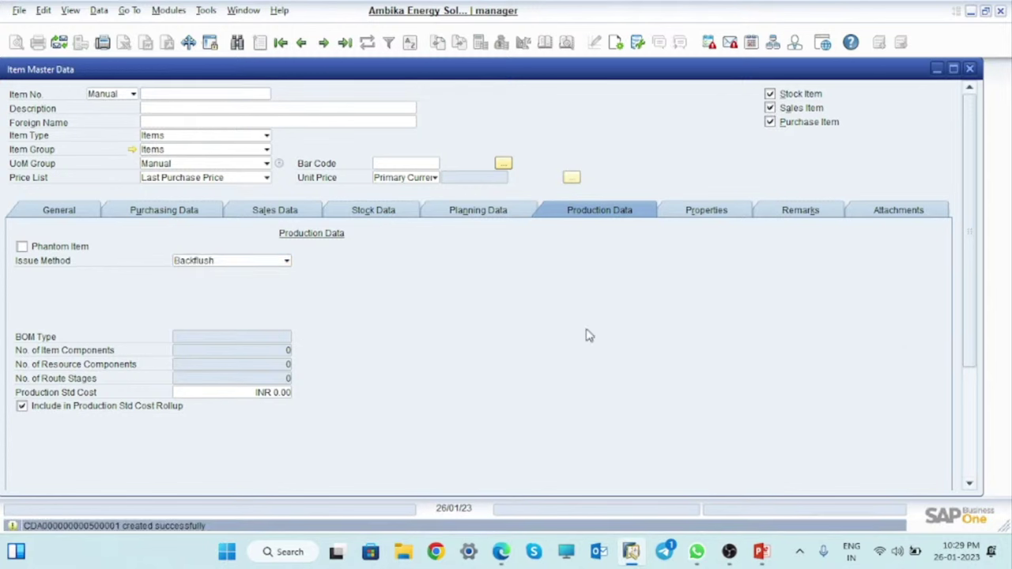
Check the next motherboard component in the PowerPoint diagram, return to SAP Business One and choose the CDA numbering series for a new item.
click(761, 553)
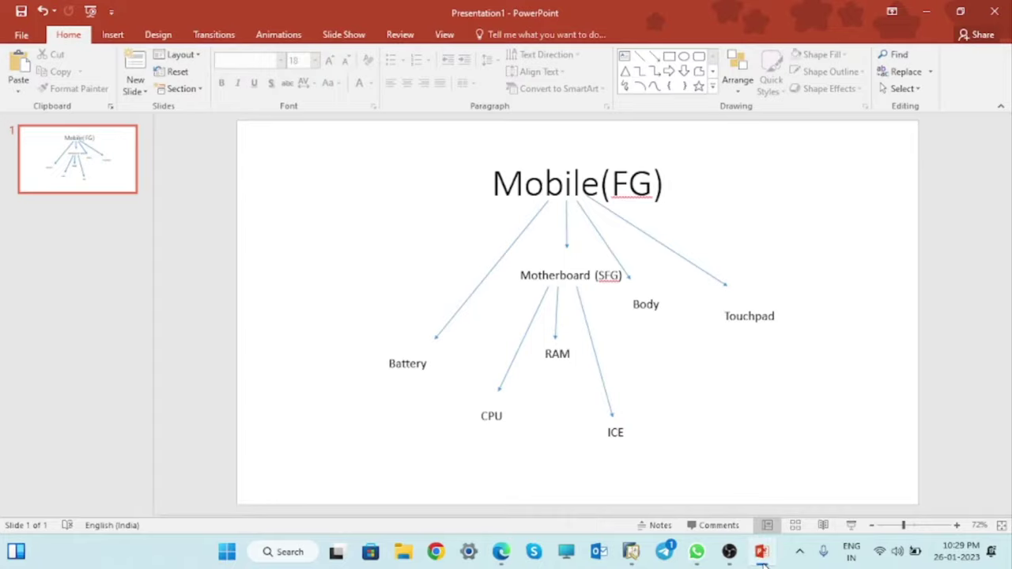
click(762, 561)
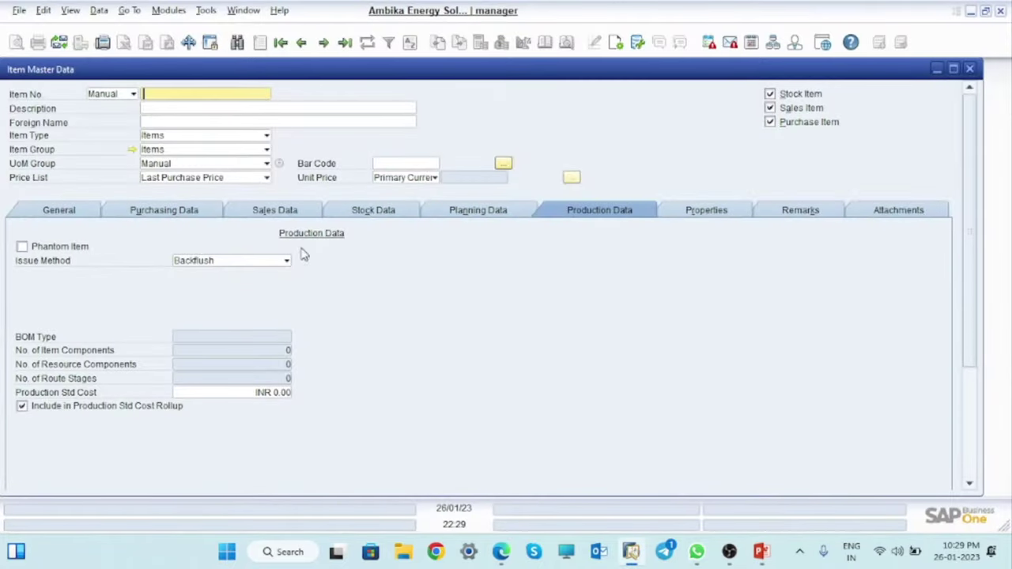
click(132, 94)
click(114, 110)
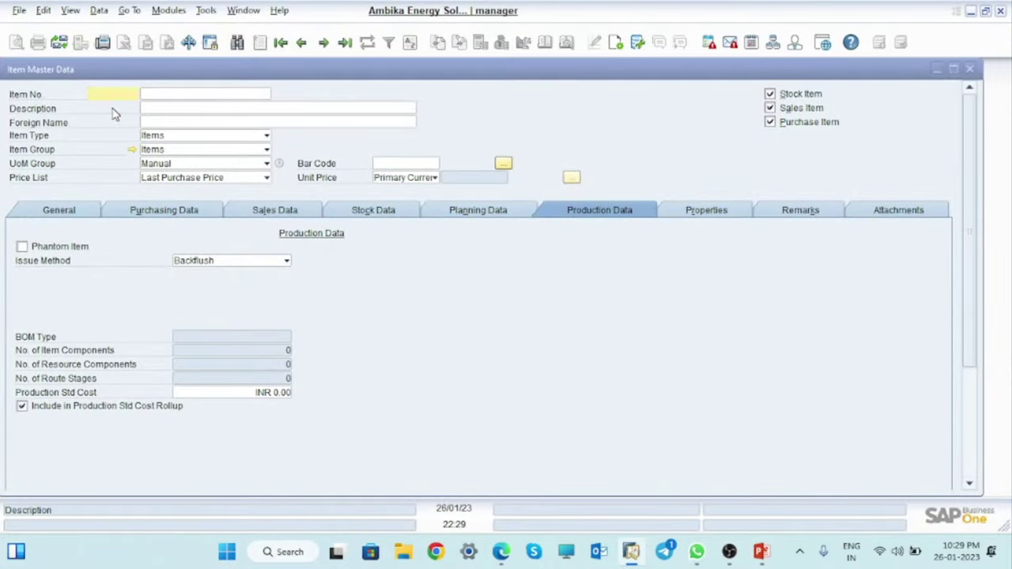
Describe the new item as MOBILE RAM and assign it to the Electronics item group, accepting the group-based information update.
click(175, 107)
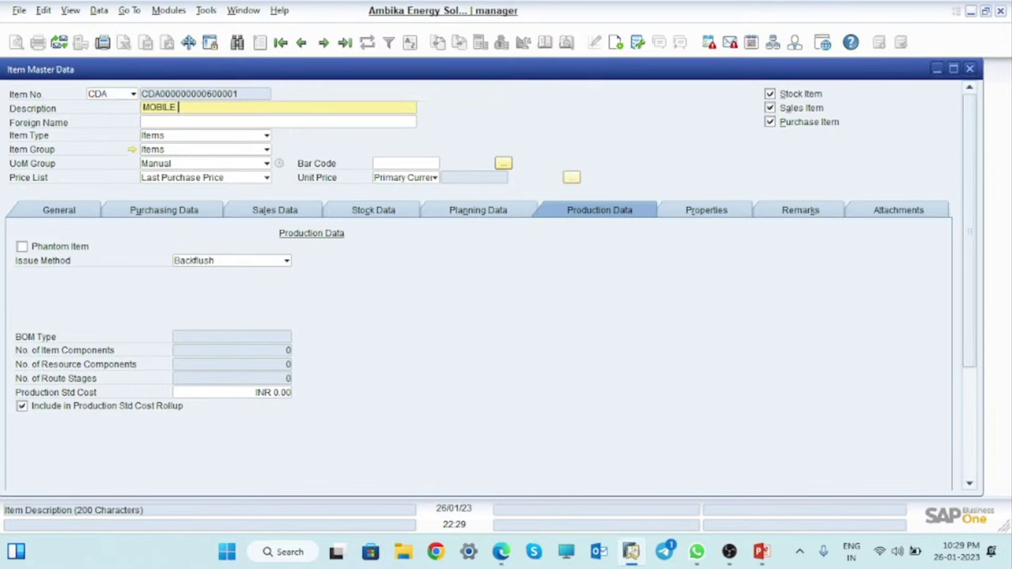
click(181, 152)
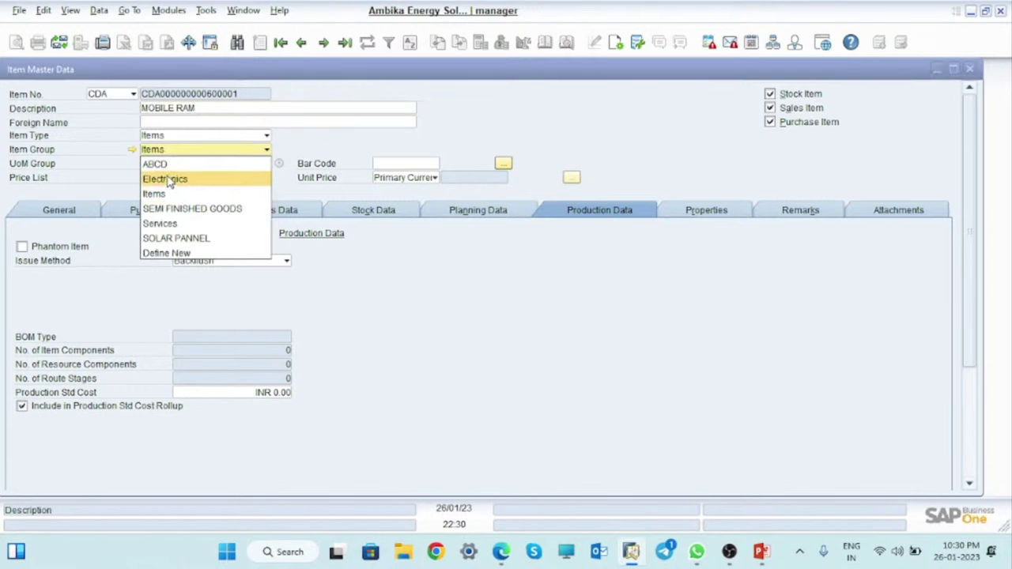
click(167, 182)
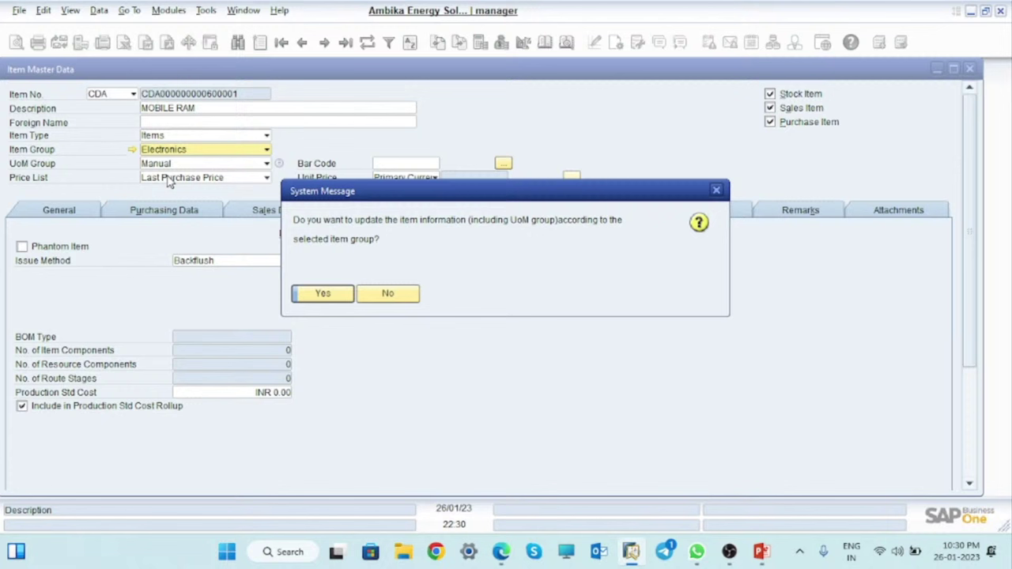
click(324, 293)
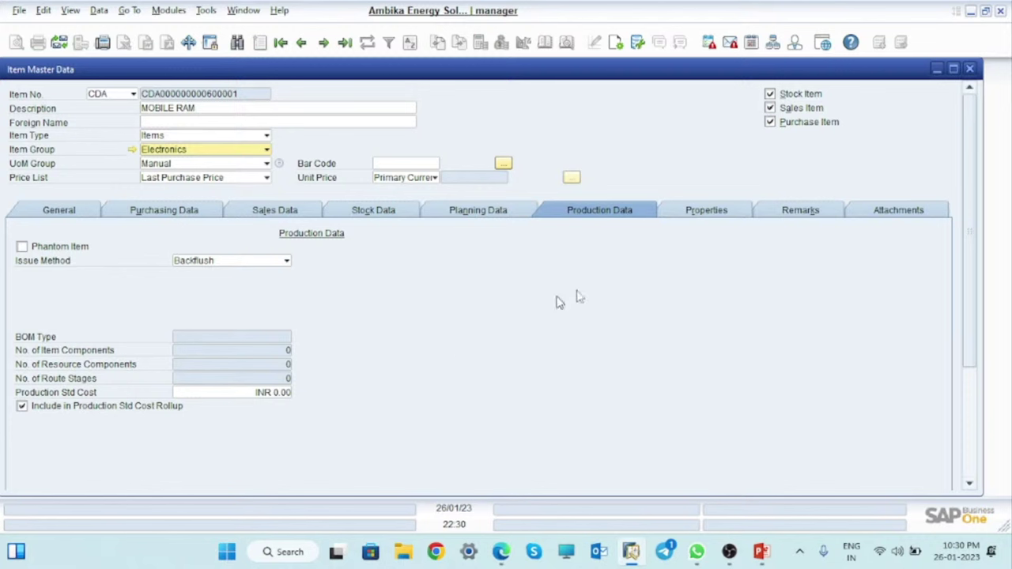
Set MOBILE RAM's planning method to MRP.
click(484, 212)
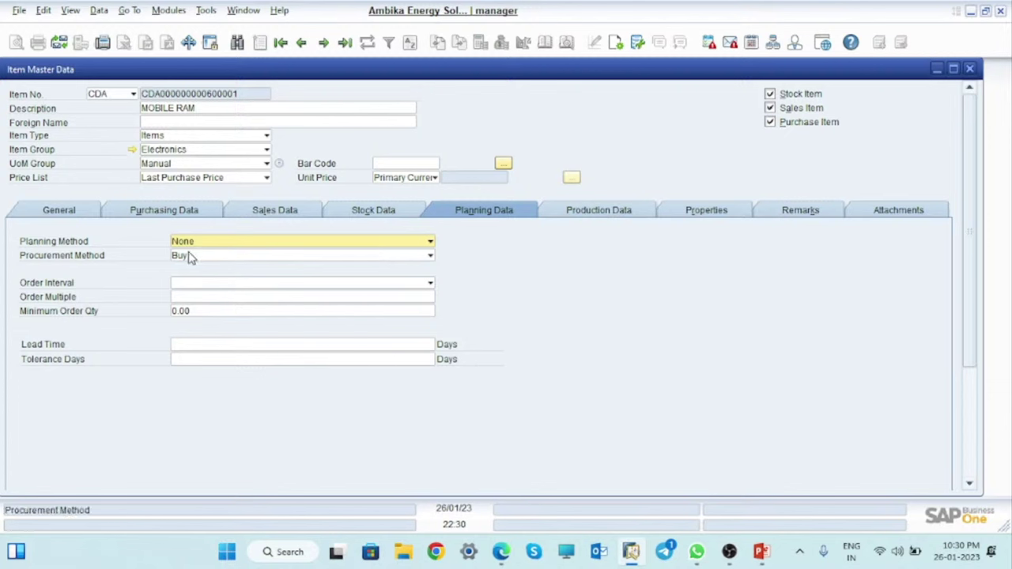
click(412, 245)
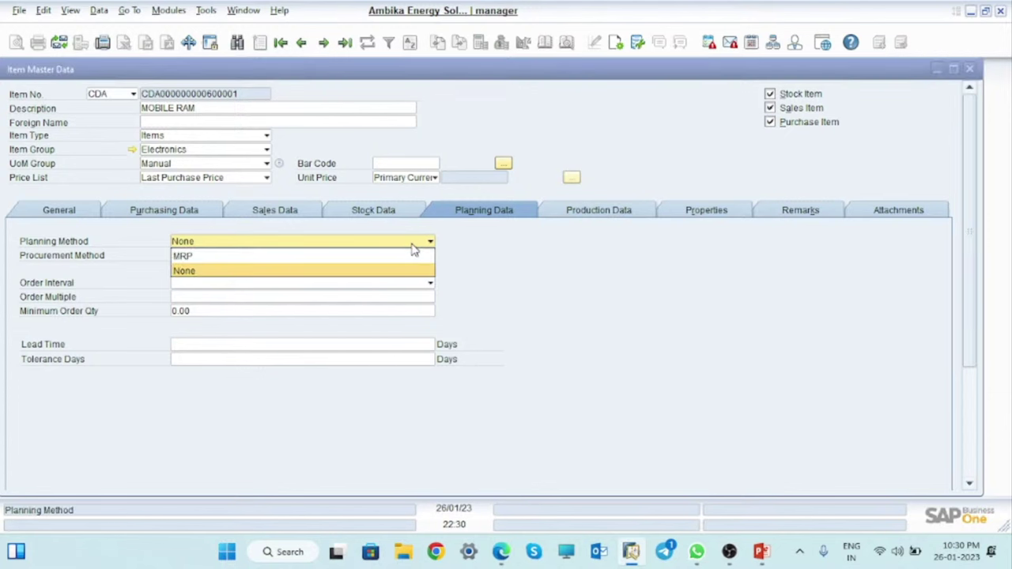
click(238, 257)
Set MOBILE RAM's stock and purchasing UoM names to NOS and exclude it from sales items.
click(378, 214)
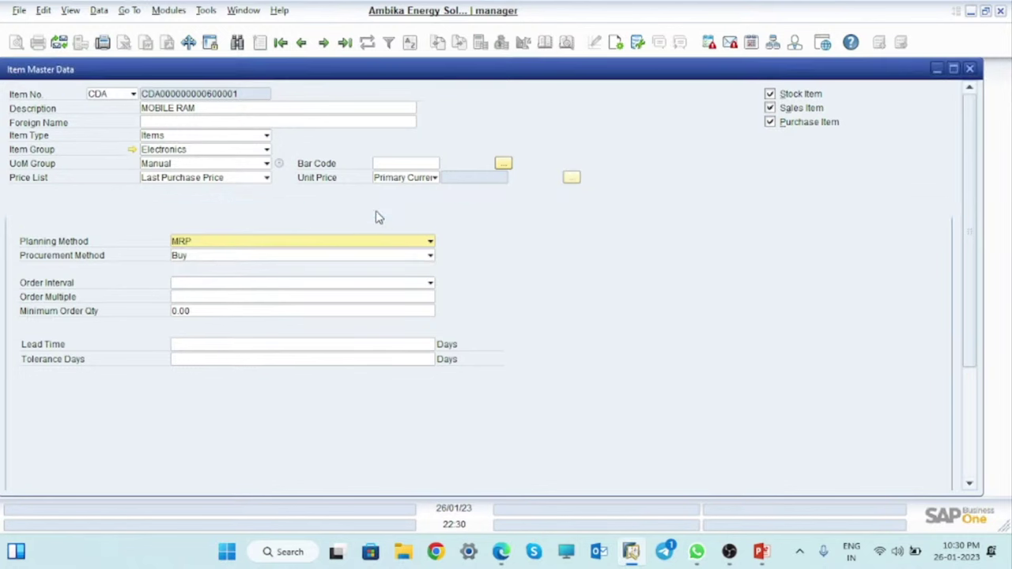
click(209, 263)
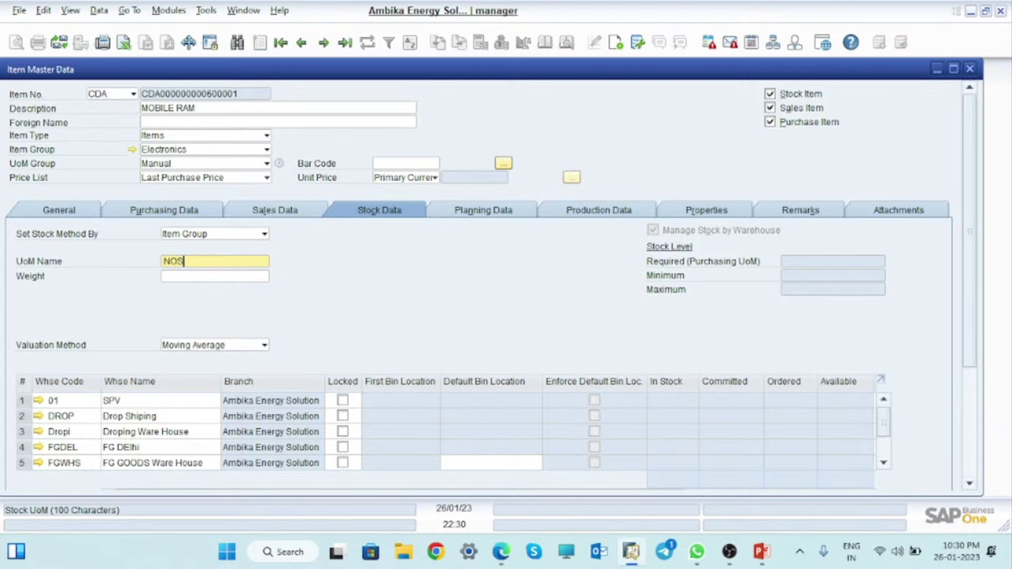
click(290, 212)
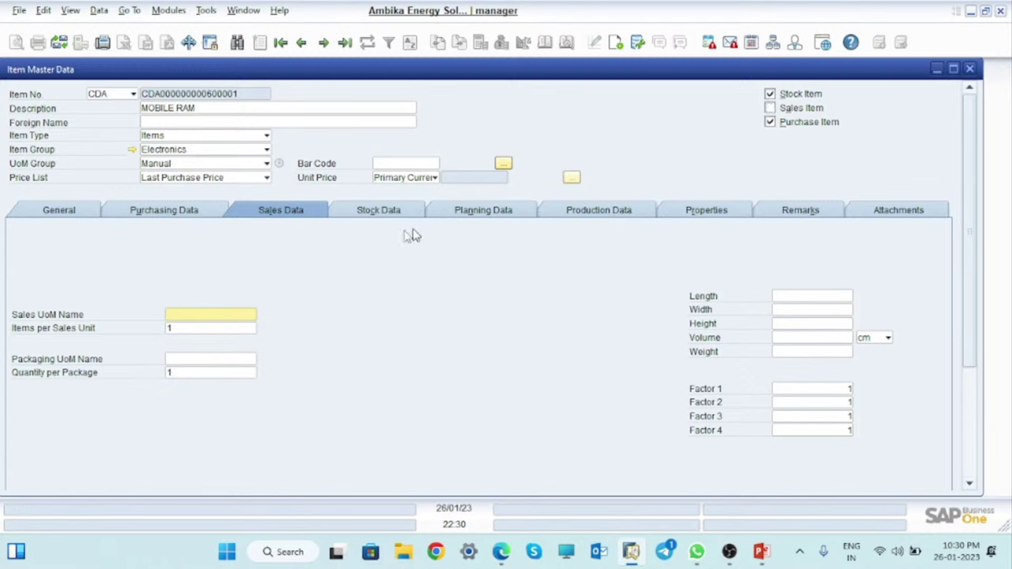
click(168, 213)
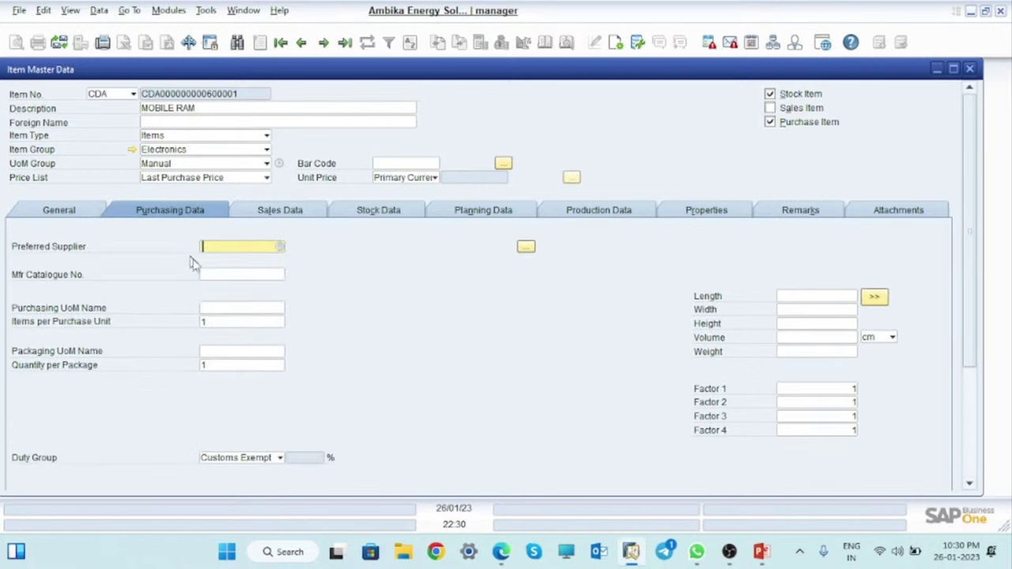
click(214, 310)
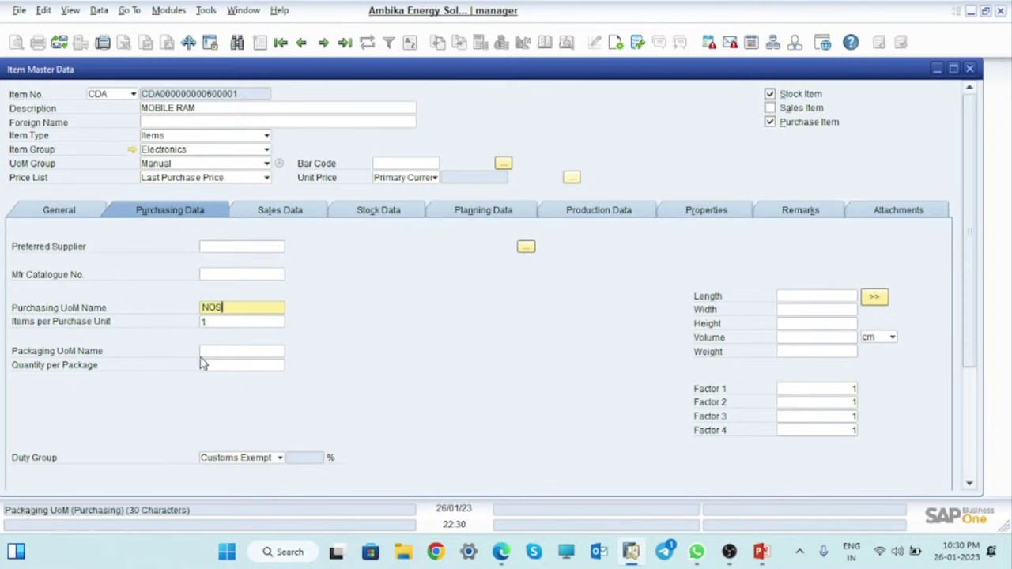
Set MOBILE RAM's order interval to WEEKLY, order multiple to 5 and minimum order quantity to 10.
click(488, 211)
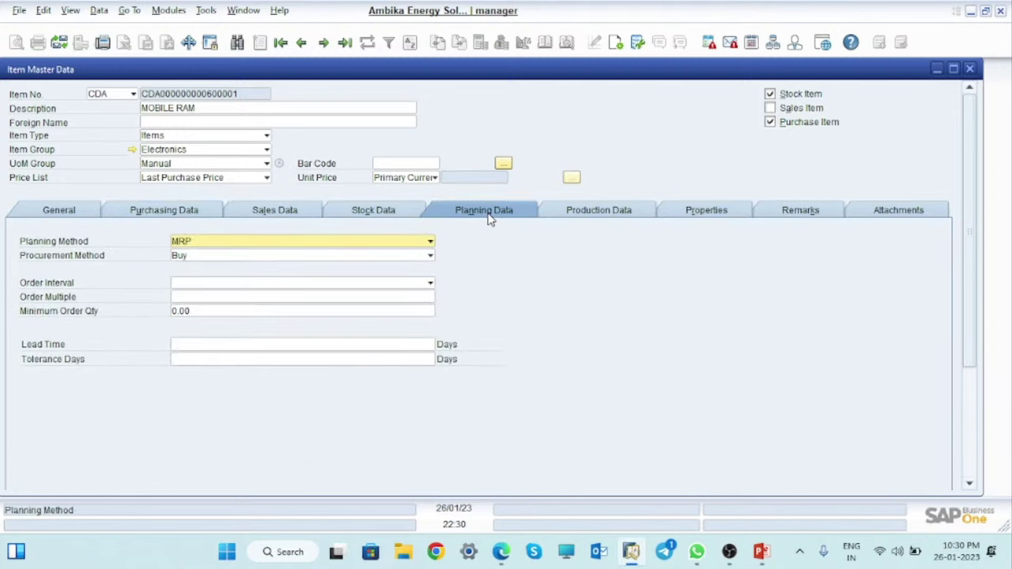
click(241, 285)
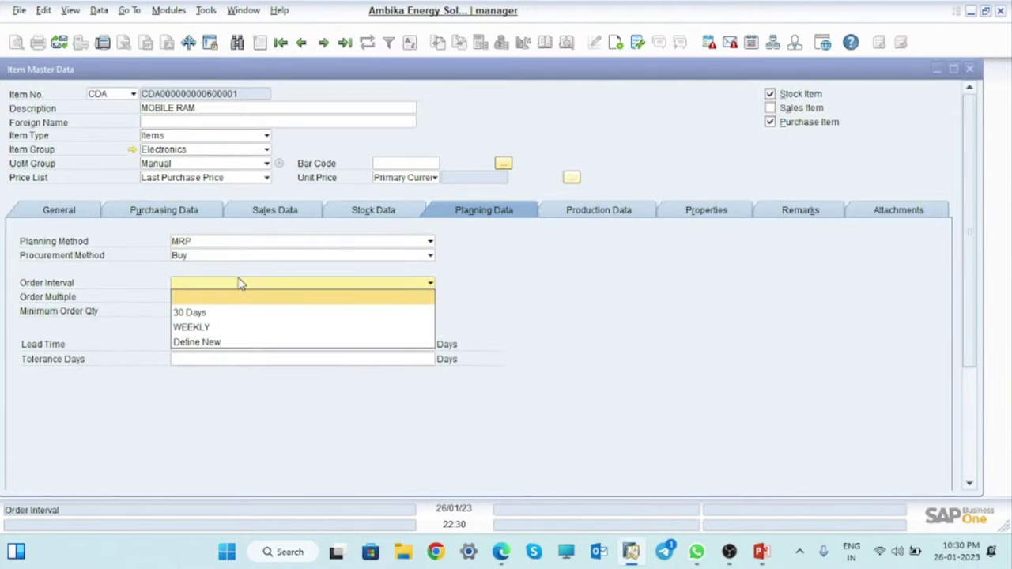
click(199, 327)
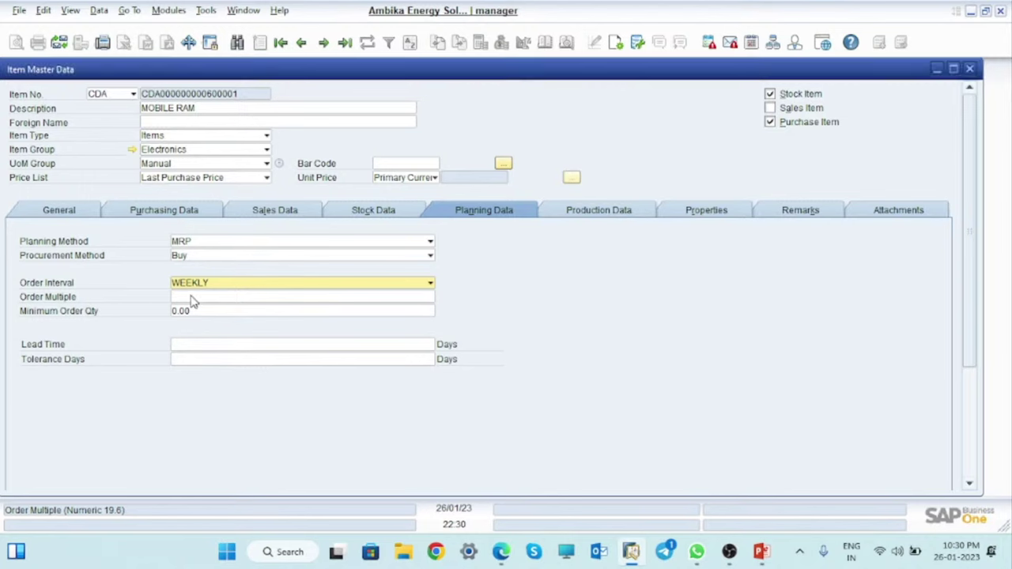
key(Tab)
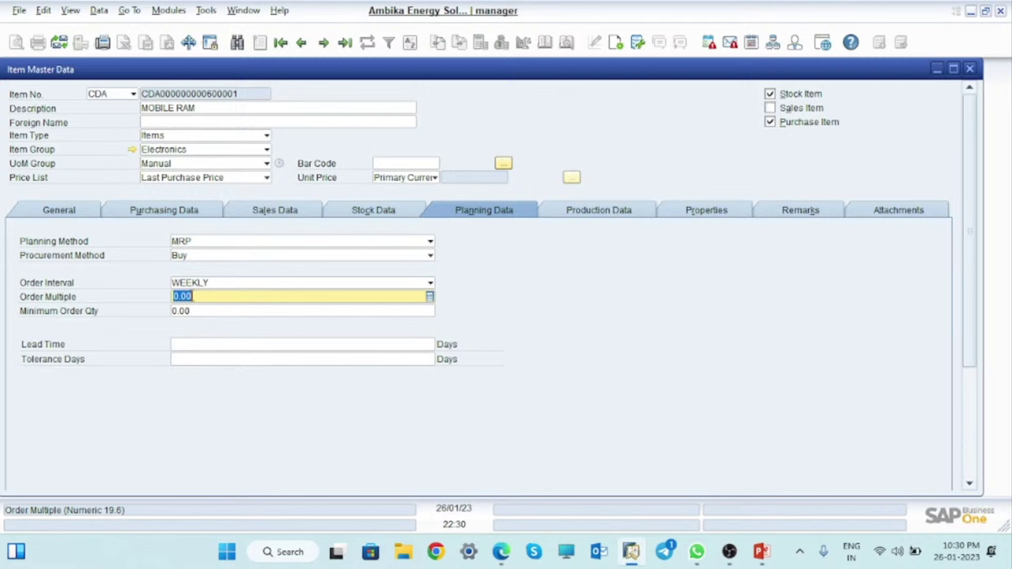
text(5)
click(206, 314)
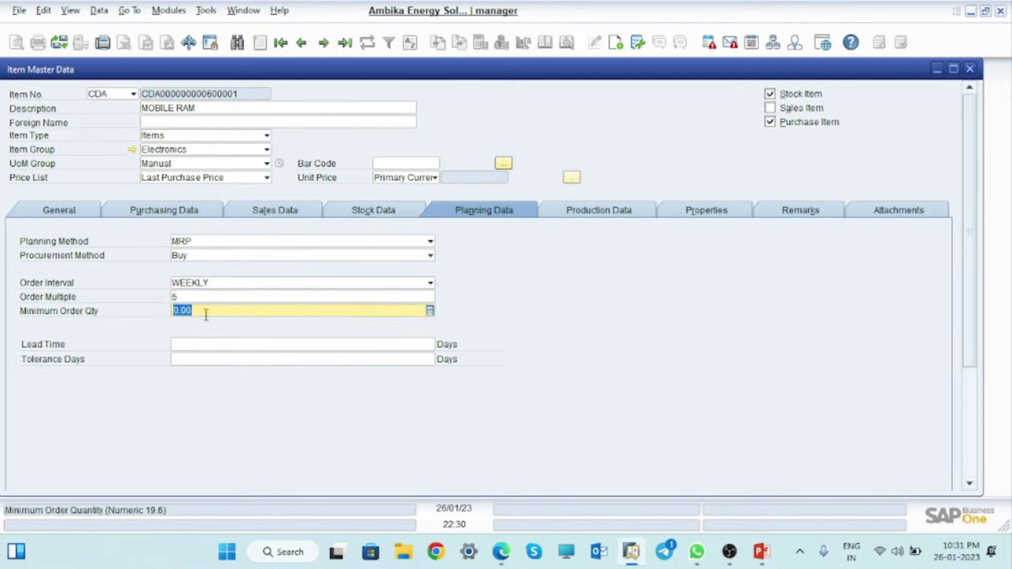
text(10)
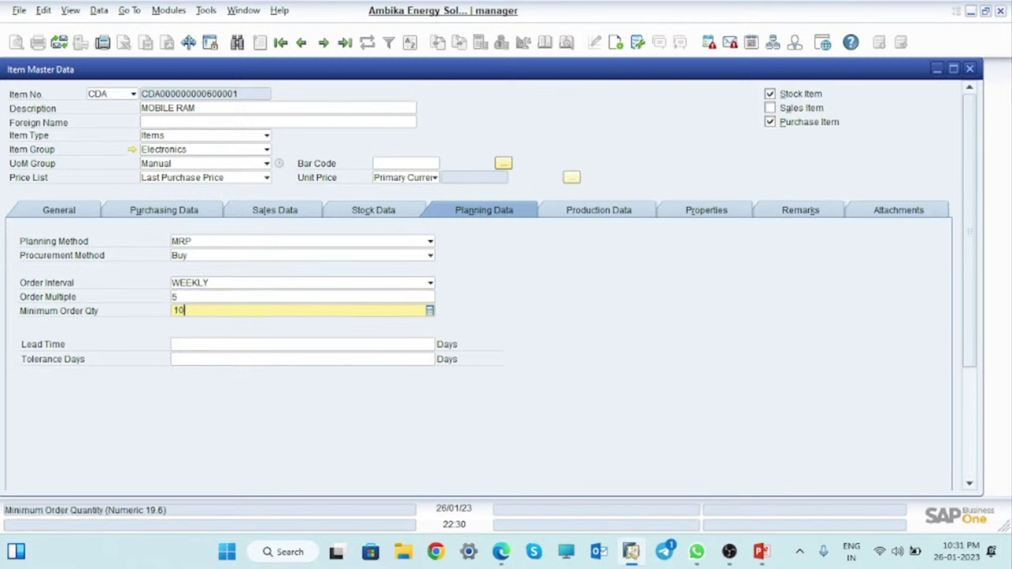
Set MOBILE RAM's lead time to 7 days and tolerance to 2 days, and add the item.
click(321, 344)
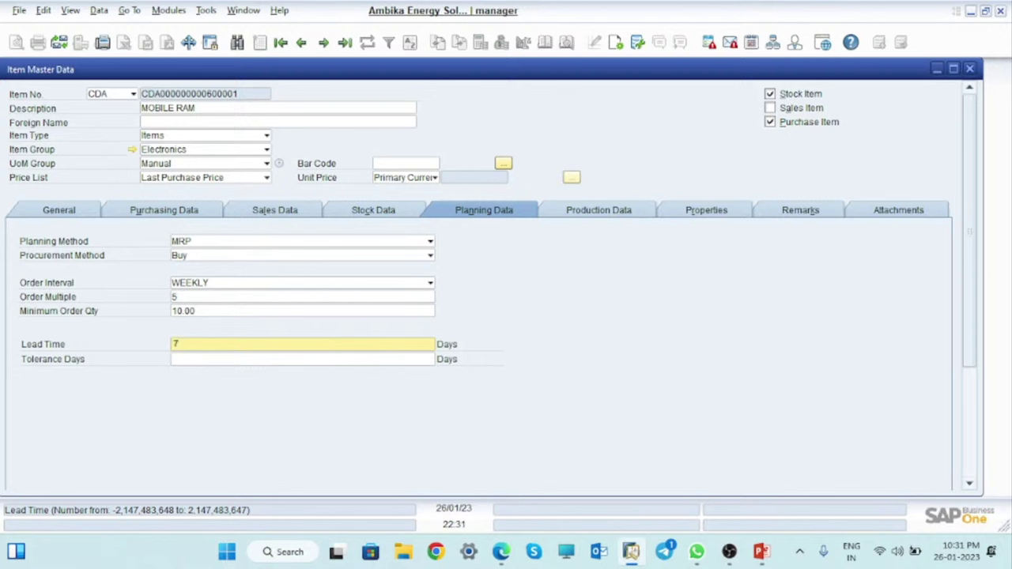
click(215, 359)
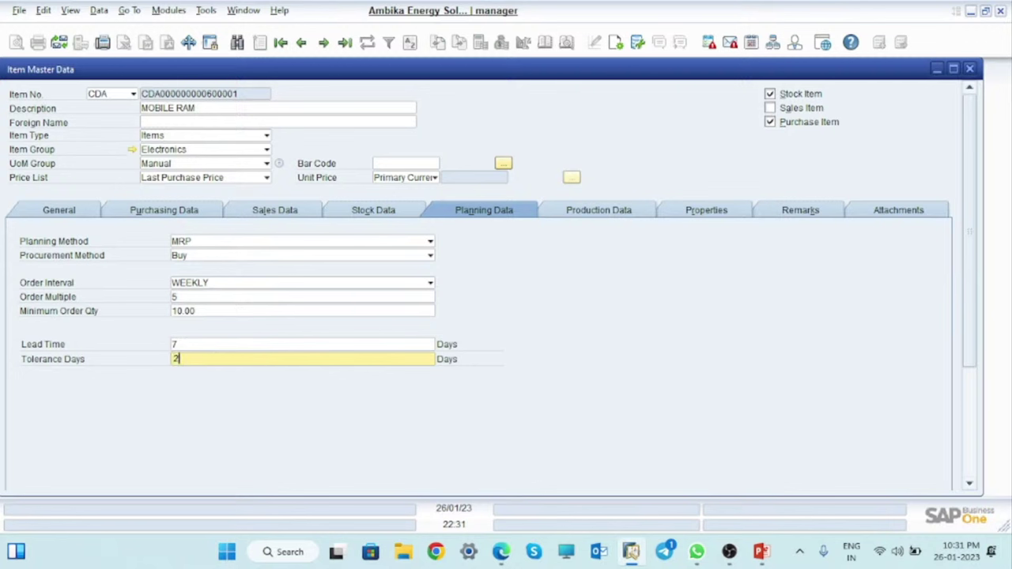
key(Return)
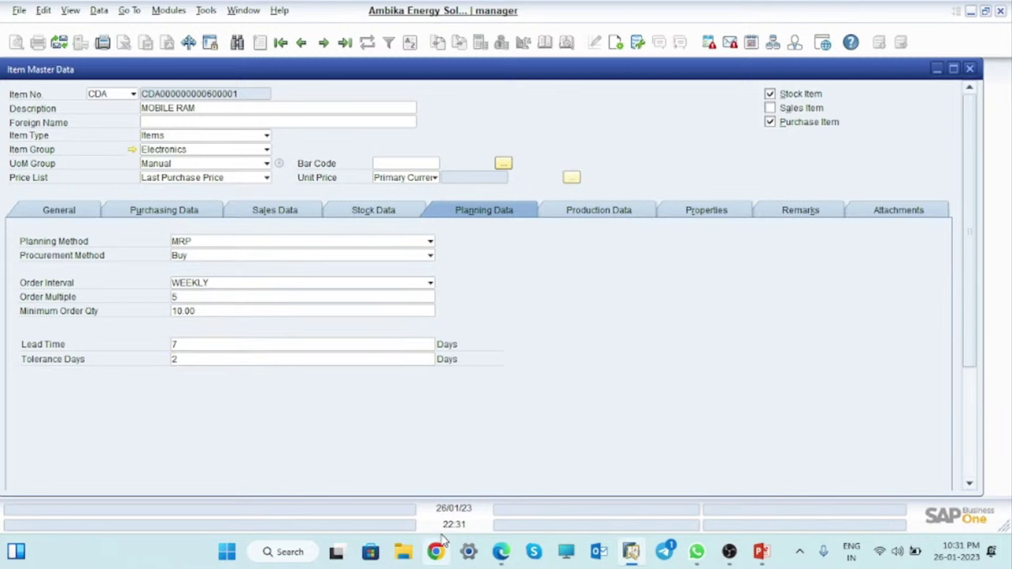
Check the remaining motherboard component in the PowerPoint diagram, then return to SAP Business One and choose the CDA numbering series for another item.
click(762, 552)
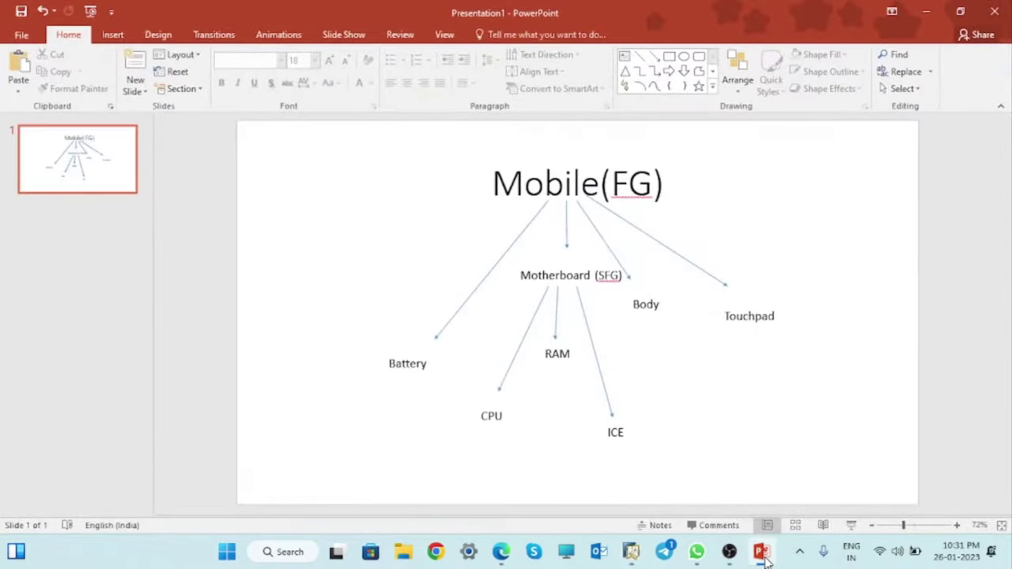
click(761, 552)
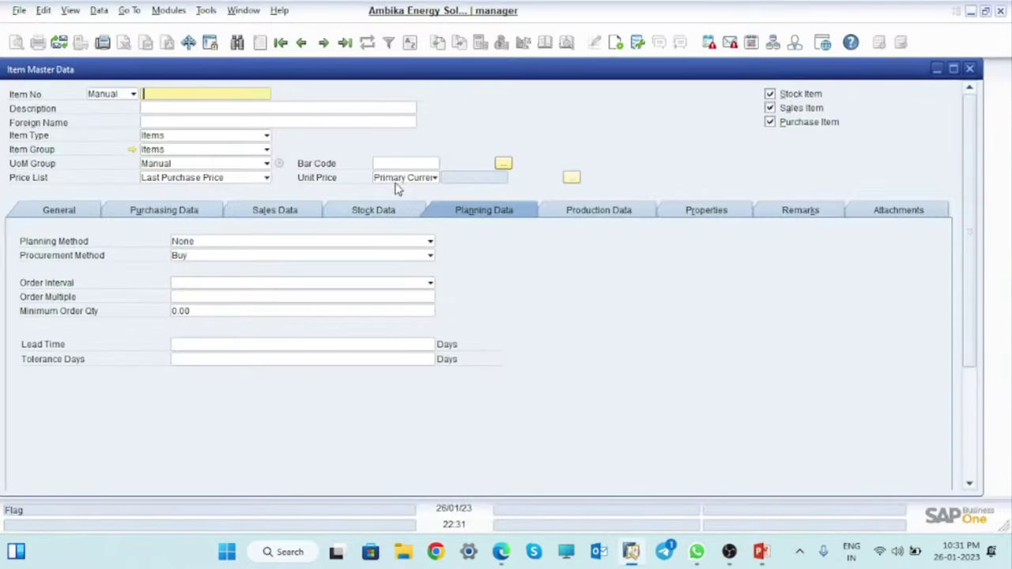
click(133, 95)
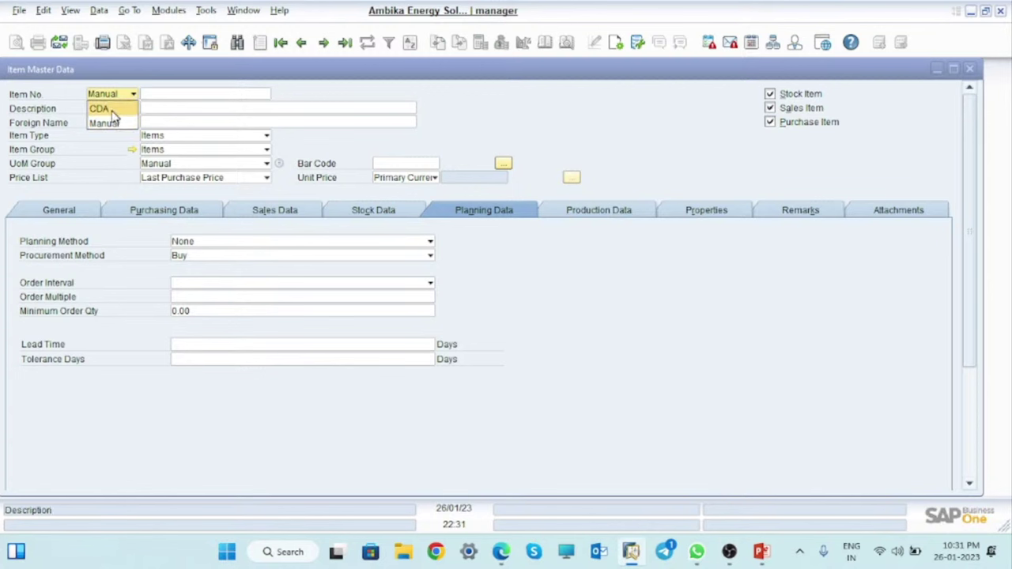
click(103, 109)
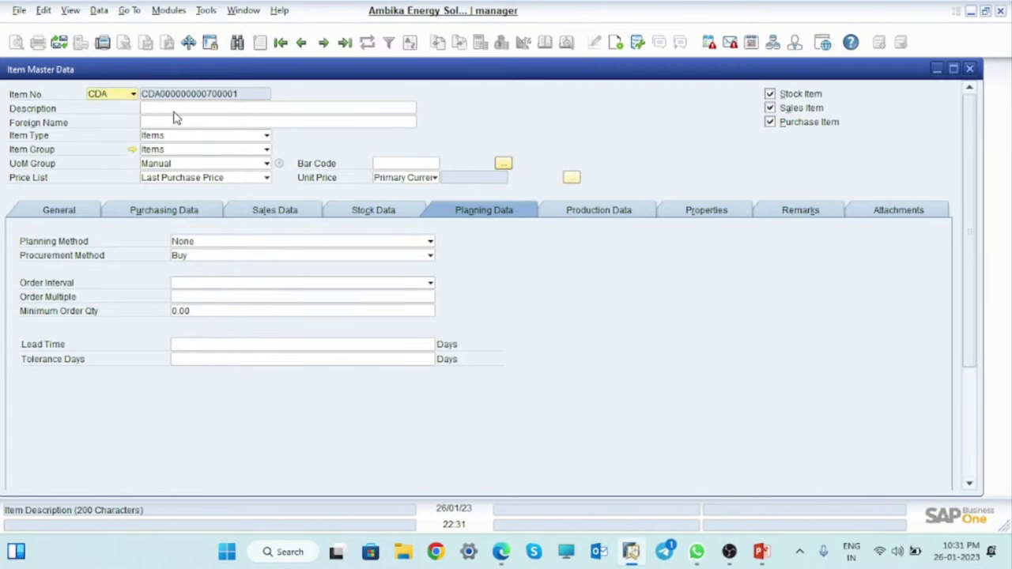
Describe the new item as ICE and assign it to the Electronics item group, accepting the group-based information update.
click(175, 111)
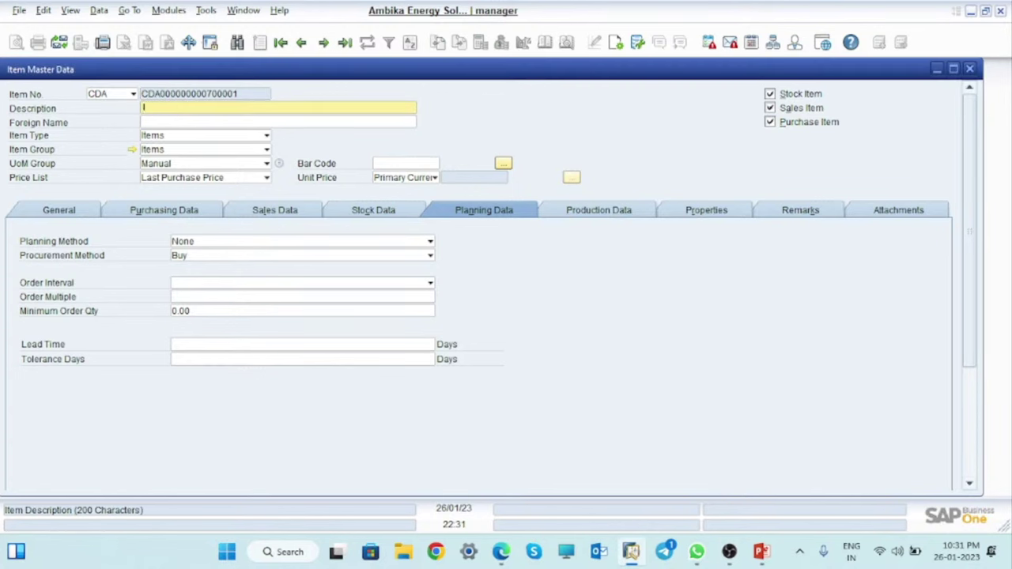
click(162, 151)
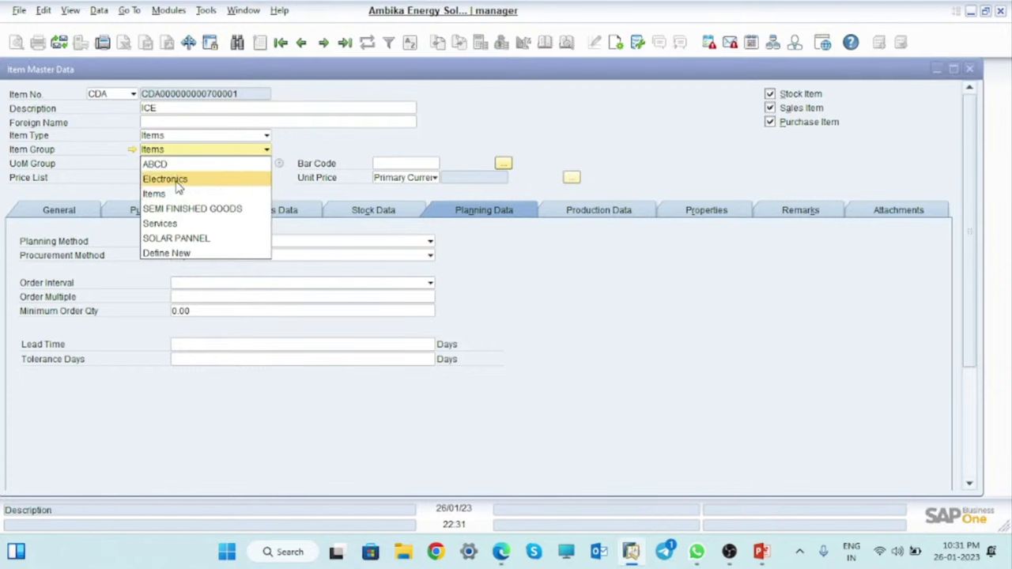
click(176, 181)
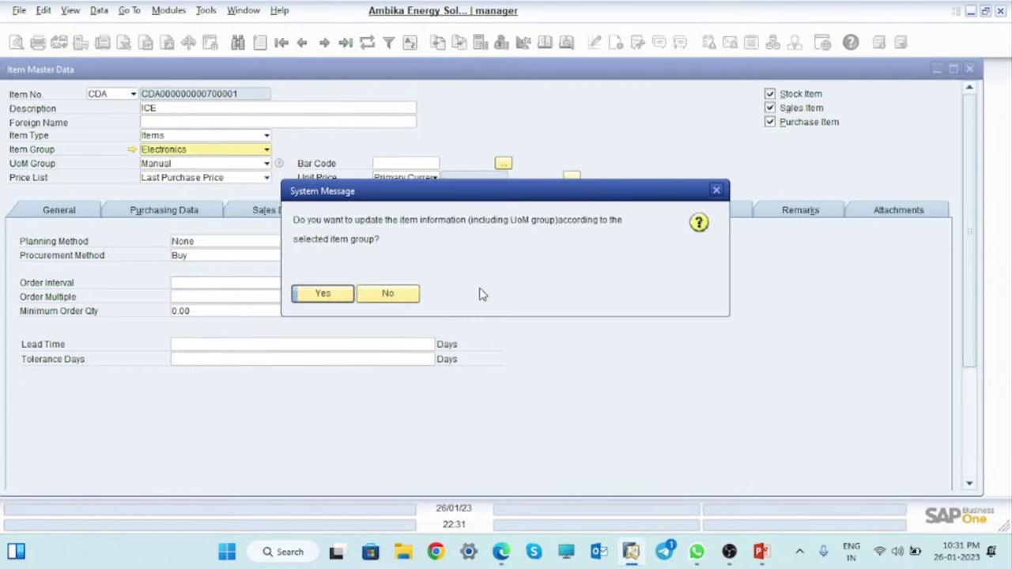
click(345, 294)
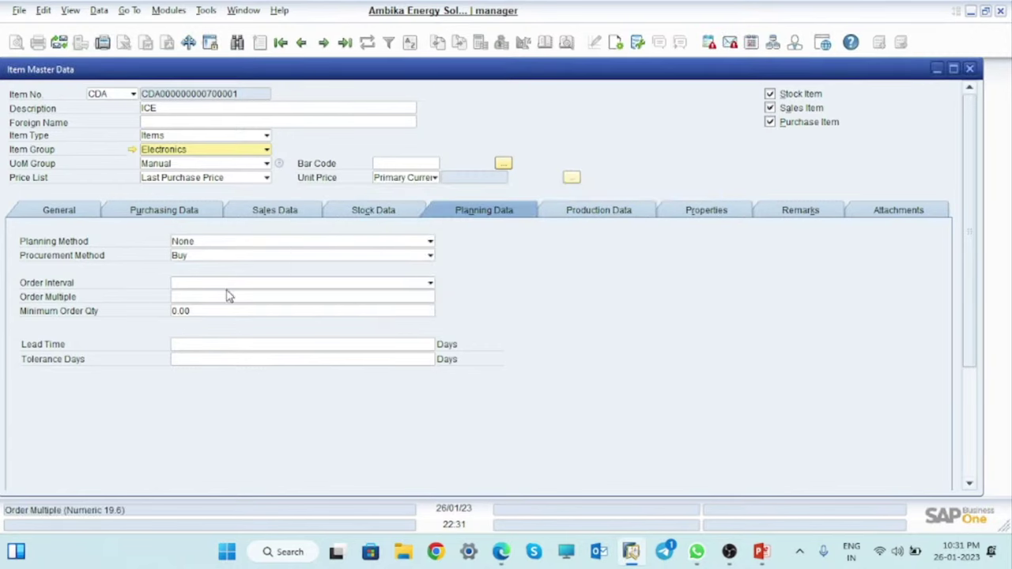
Make the ICE item GST-relevant and assign it the HSN code 70021 (MOB CPU).
click(77, 215)
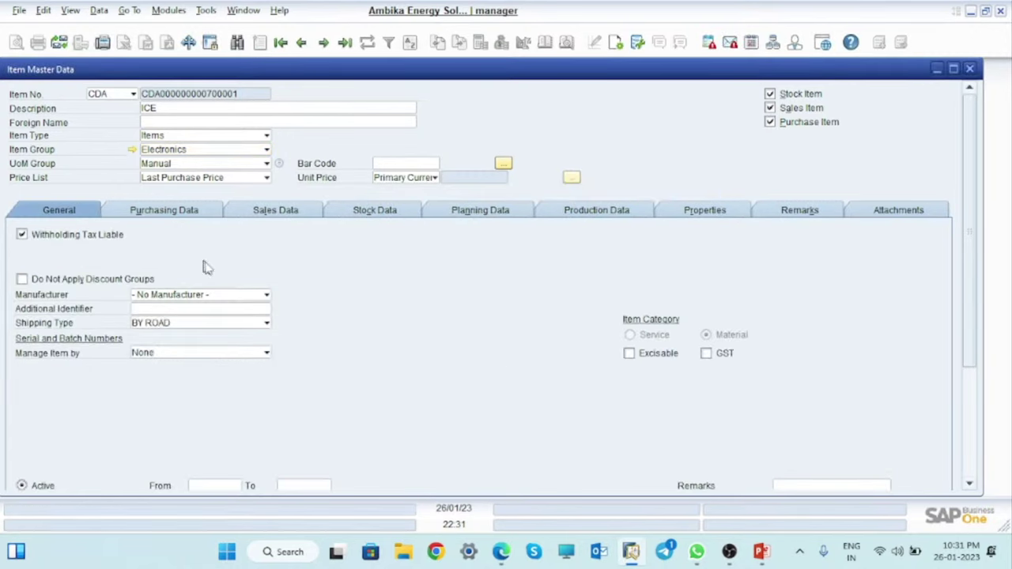
click(707, 356)
click(874, 380)
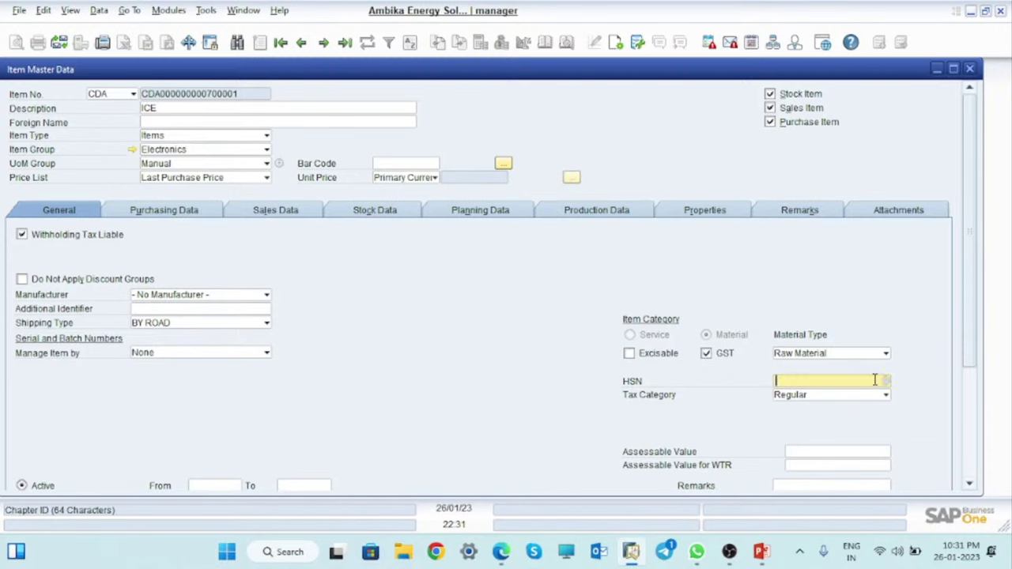
click(887, 382)
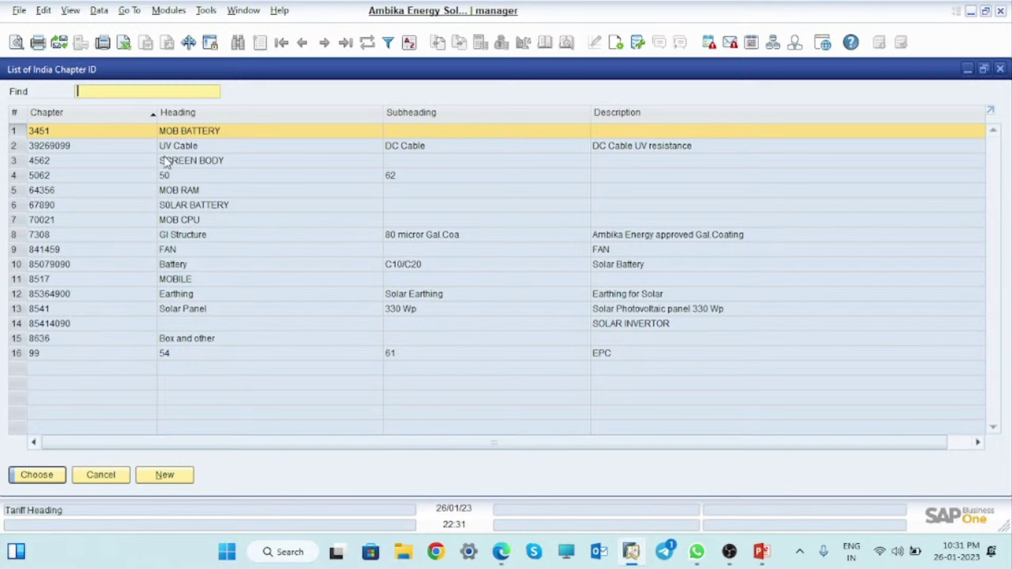
click(35, 224)
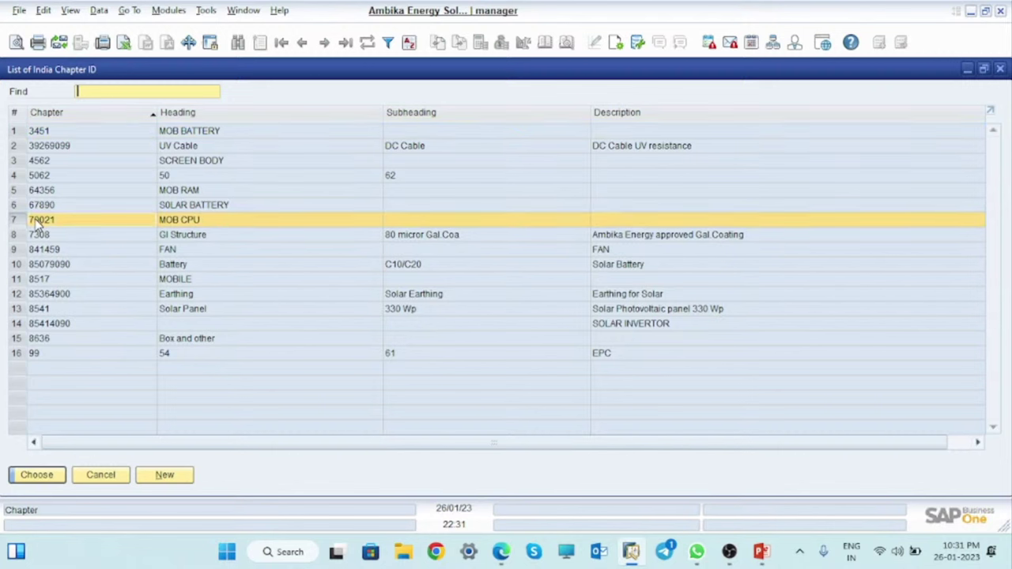
click(37, 475)
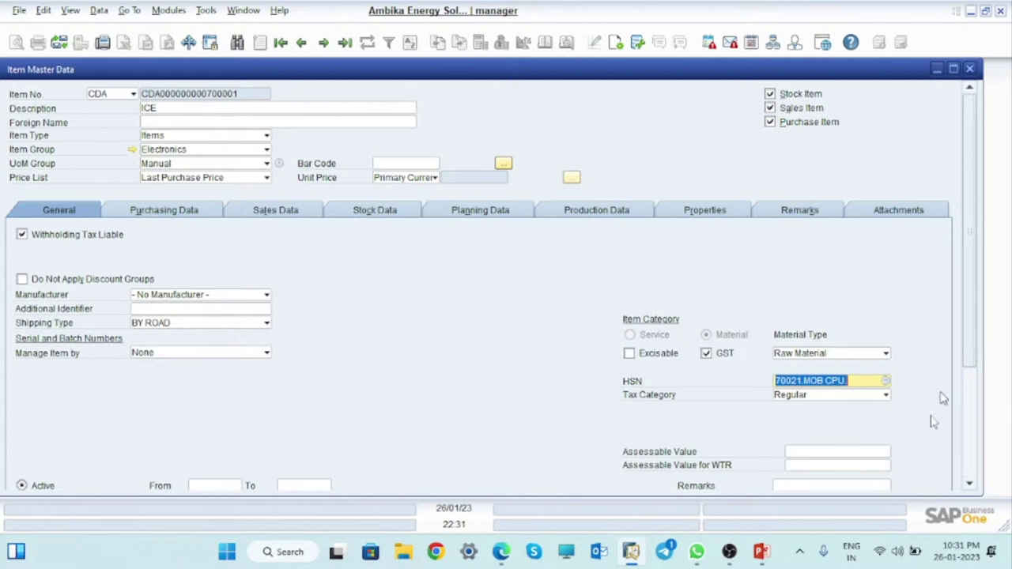
Set ICE's purchasing and stock UoM names to NOS and exclude it from sales items.
click(171, 212)
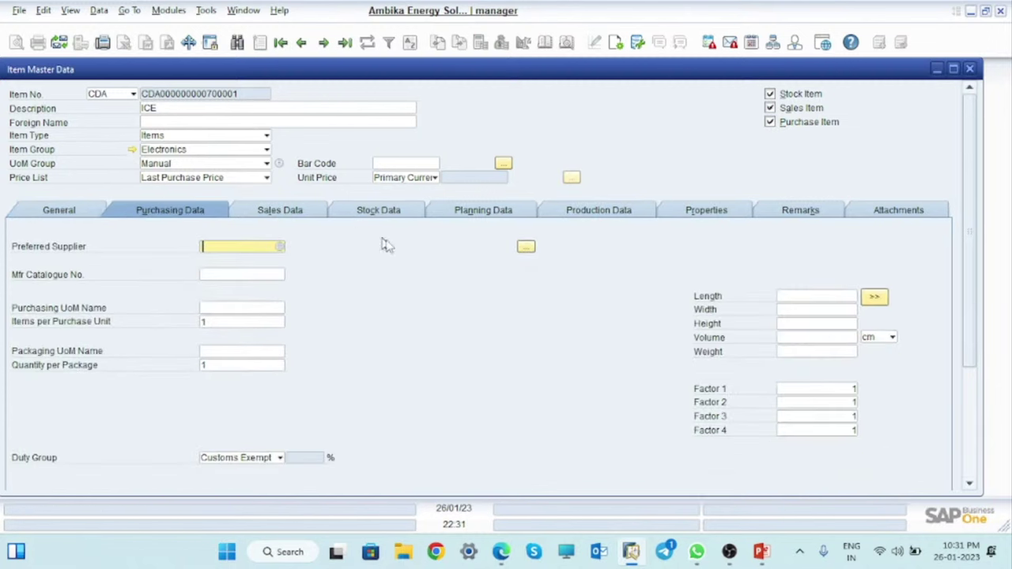
click(224, 309)
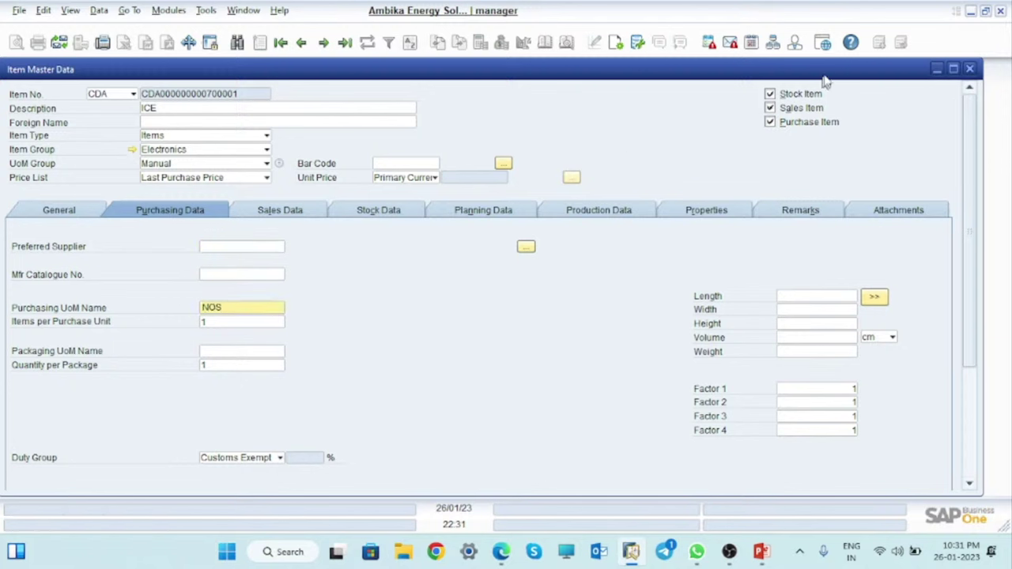
click(378, 211)
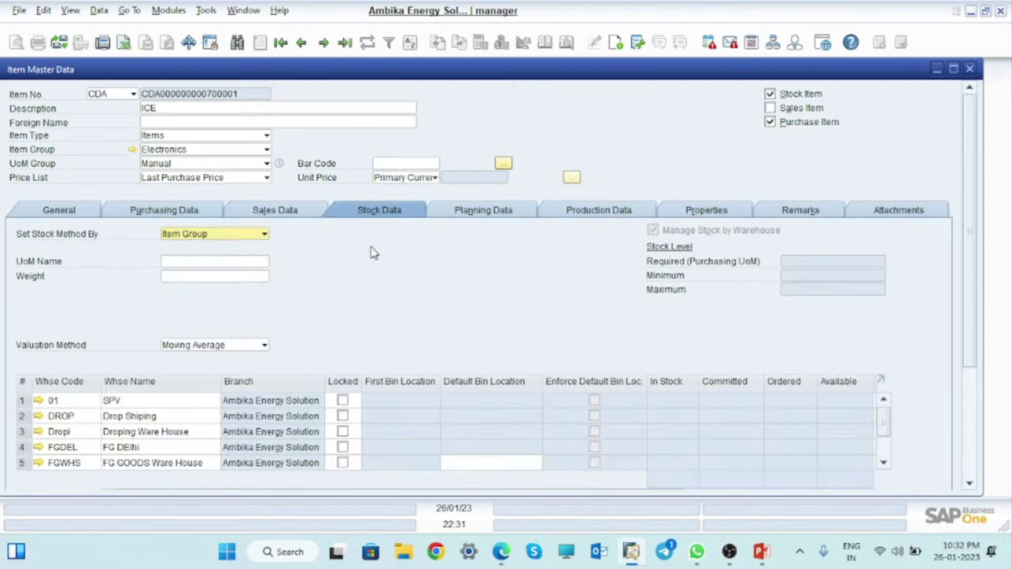
click(195, 264)
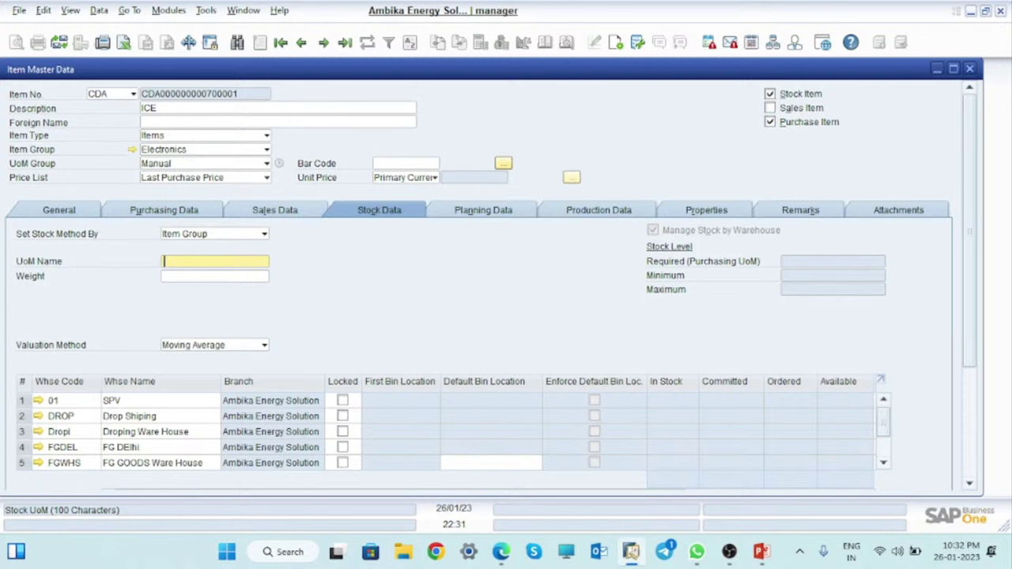
text(NOS)
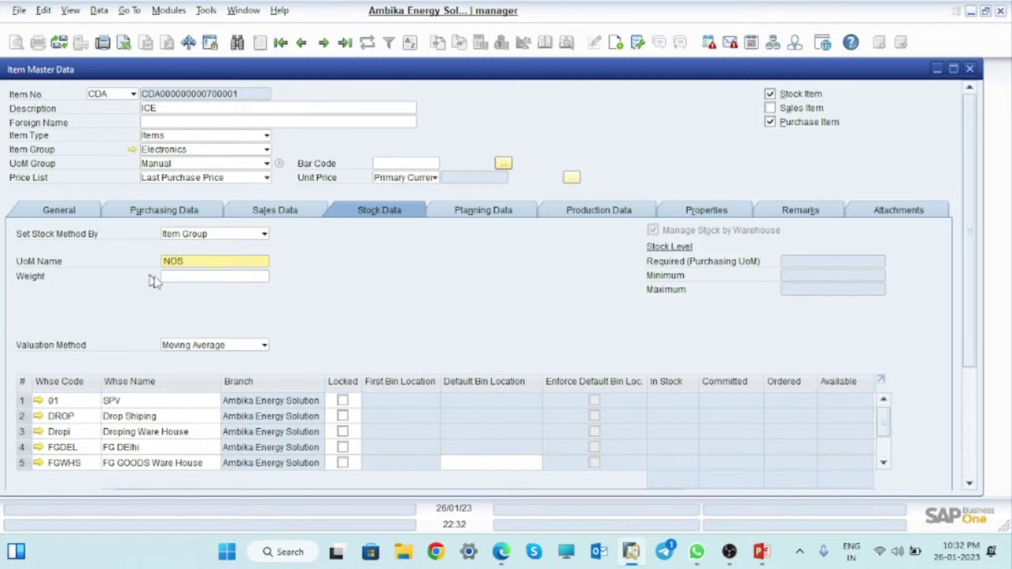
click(182, 276)
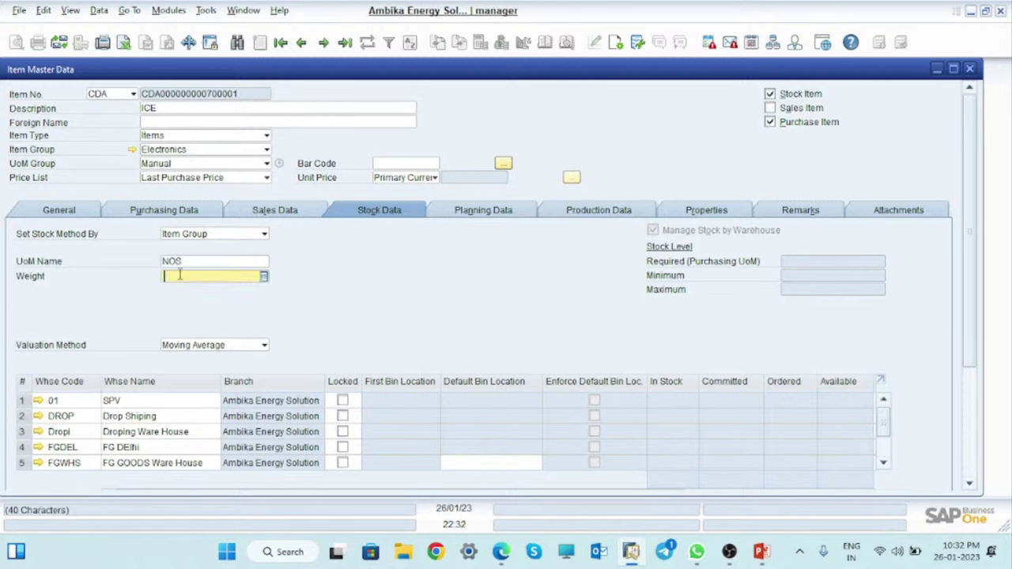
Set ICE's planning method to MRP, check its production data and add the item.
click(497, 215)
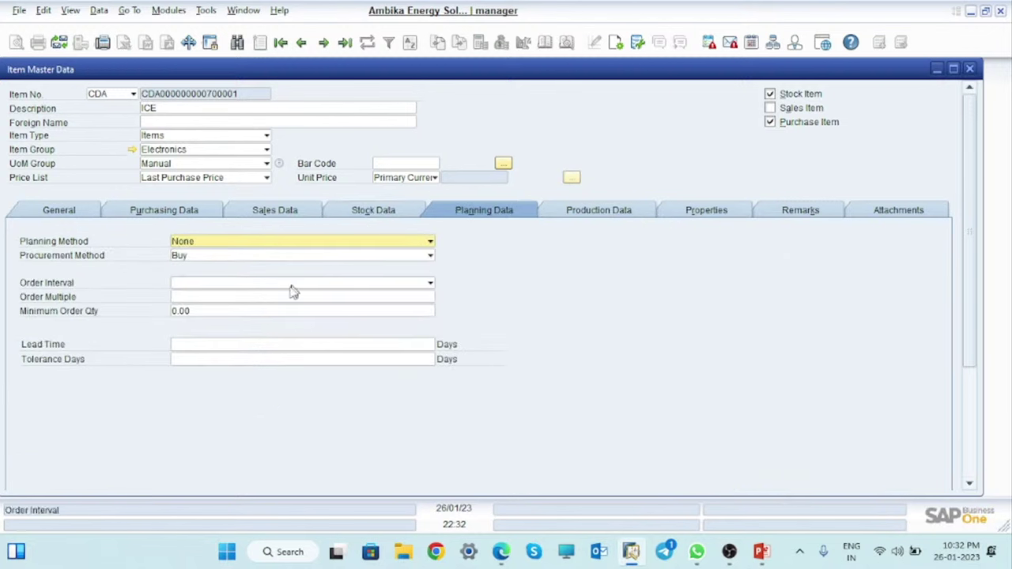
click(376, 246)
click(230, 263)
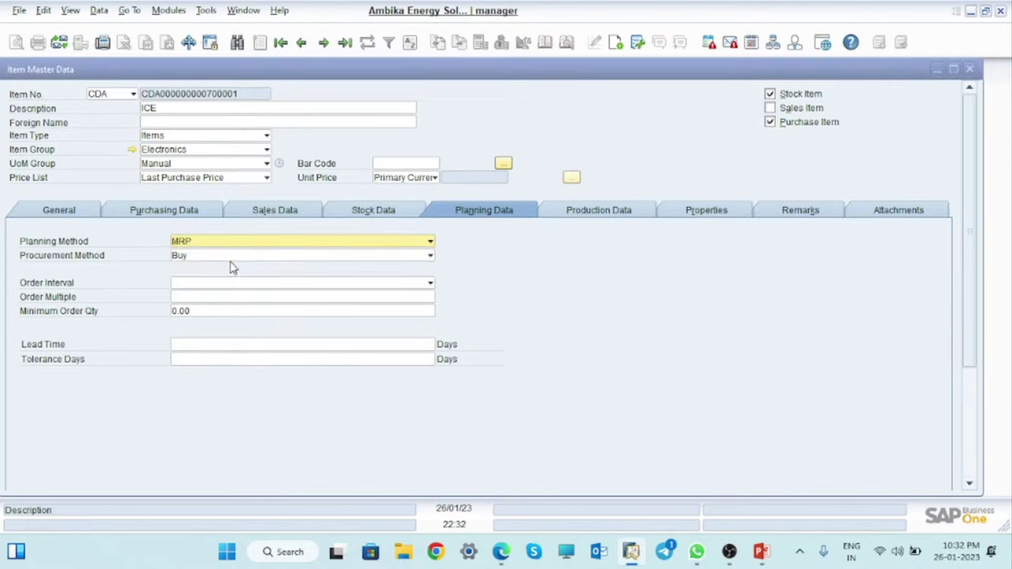
click(621, 215)
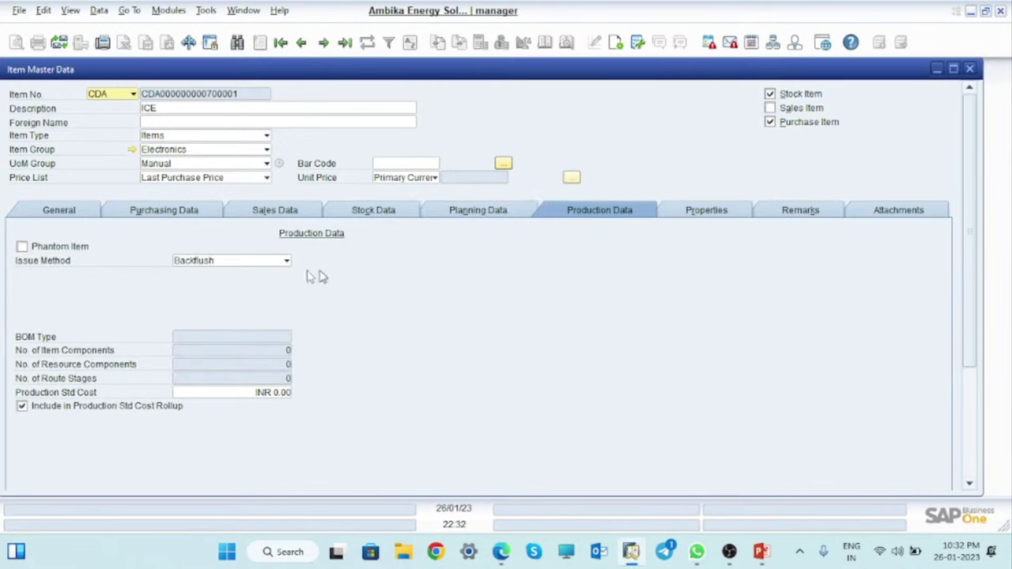
key(Return)
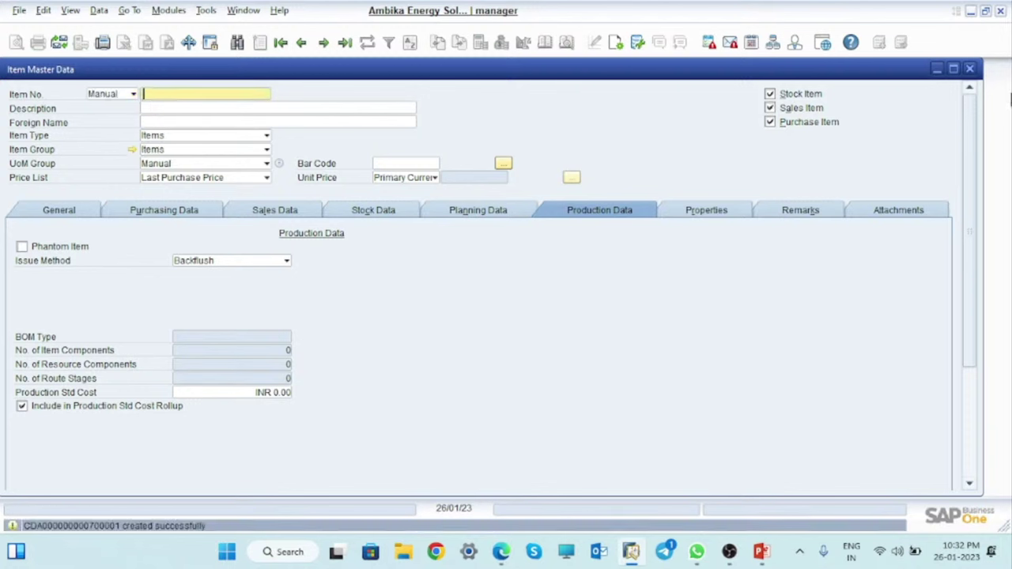
Close the item master data and enter Mobile Battery, MOBILE BODY, MOBILE TOUCH PAD and MOBILE MOTHERBOARD as components in Mobile's bill of materials.
click(971, 69)
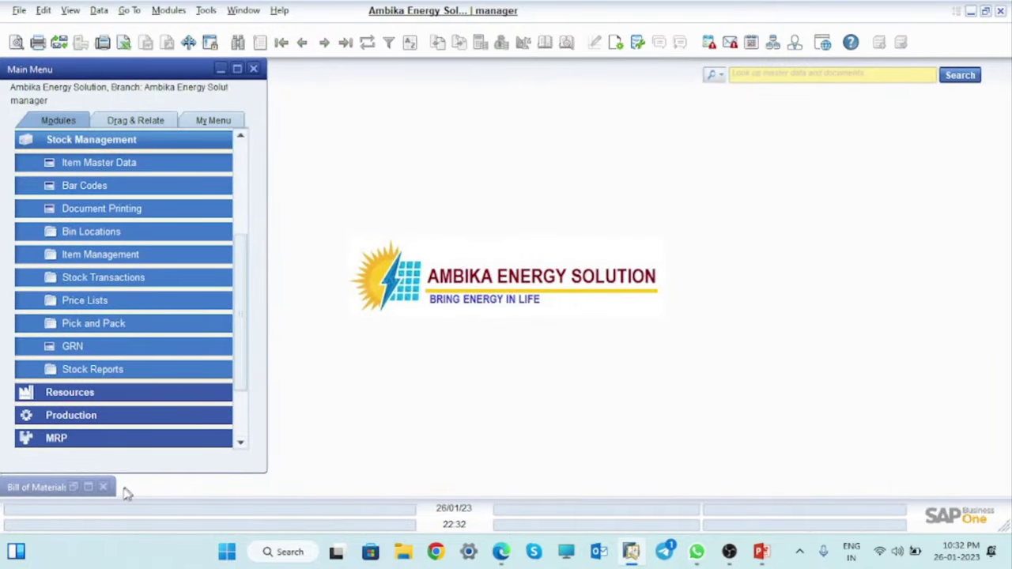
click(92, 488)
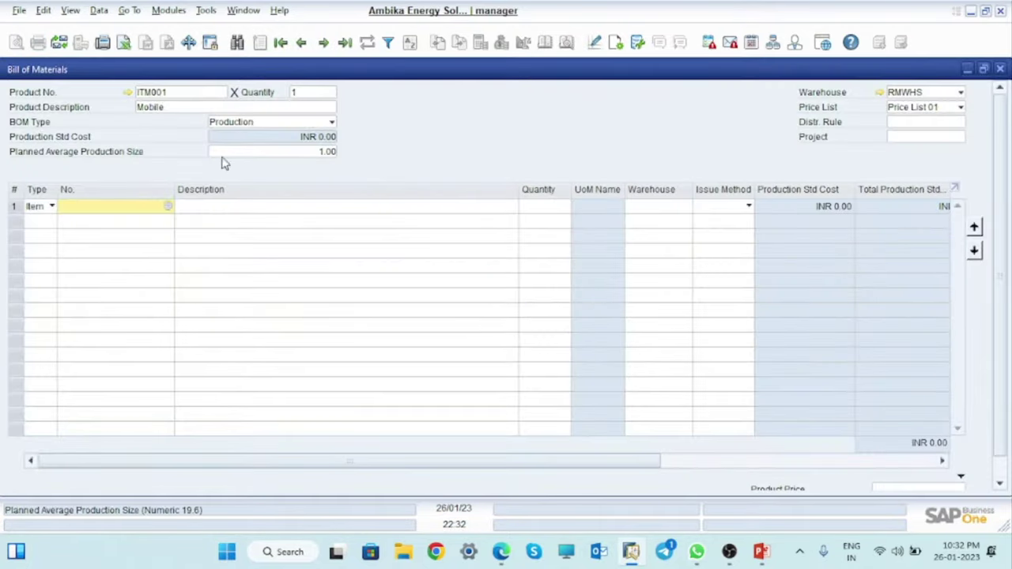
click(167, 208)
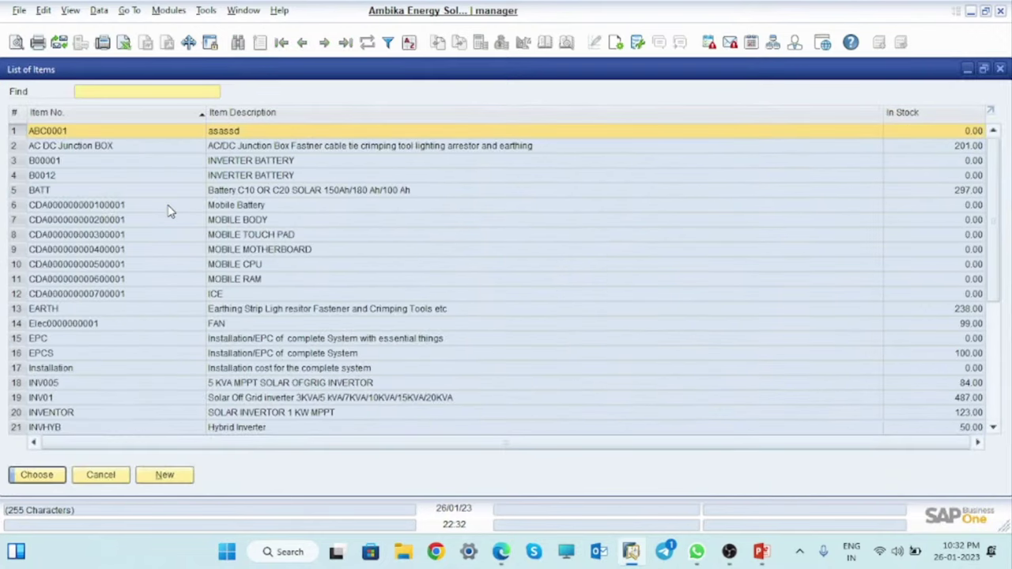
click(56, 207)
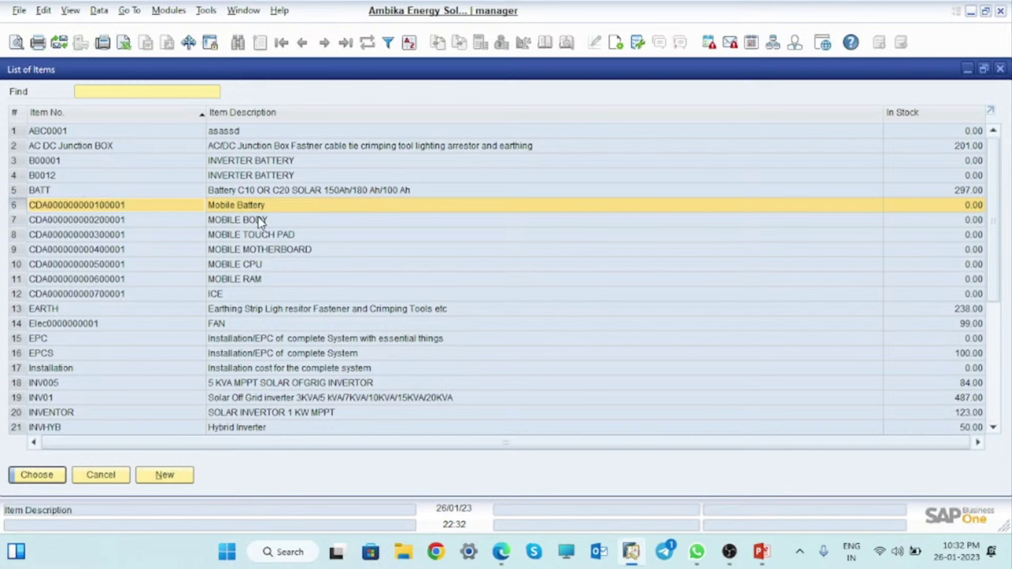
shift+click(239, 235)
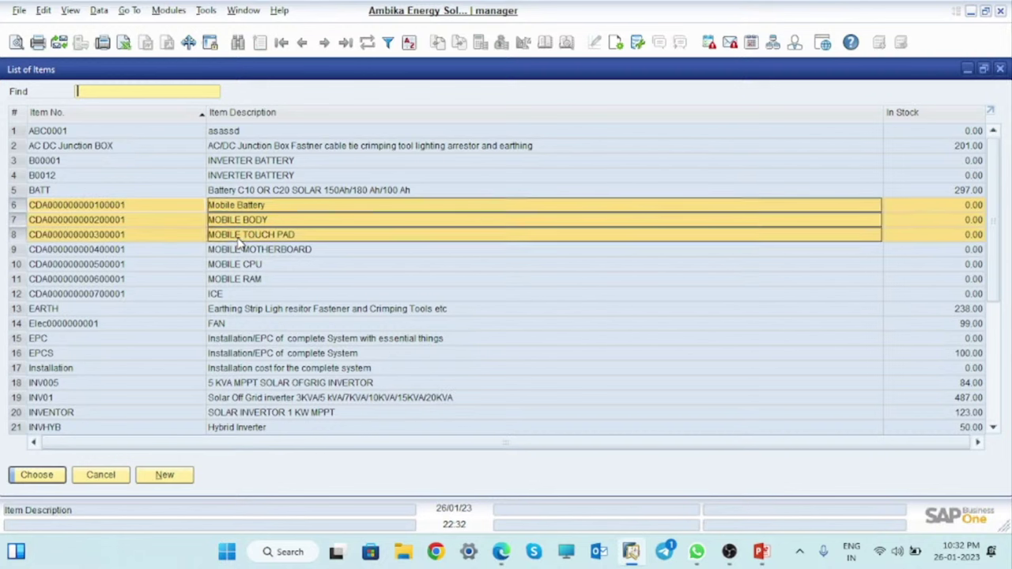
shift+click(291, 252)
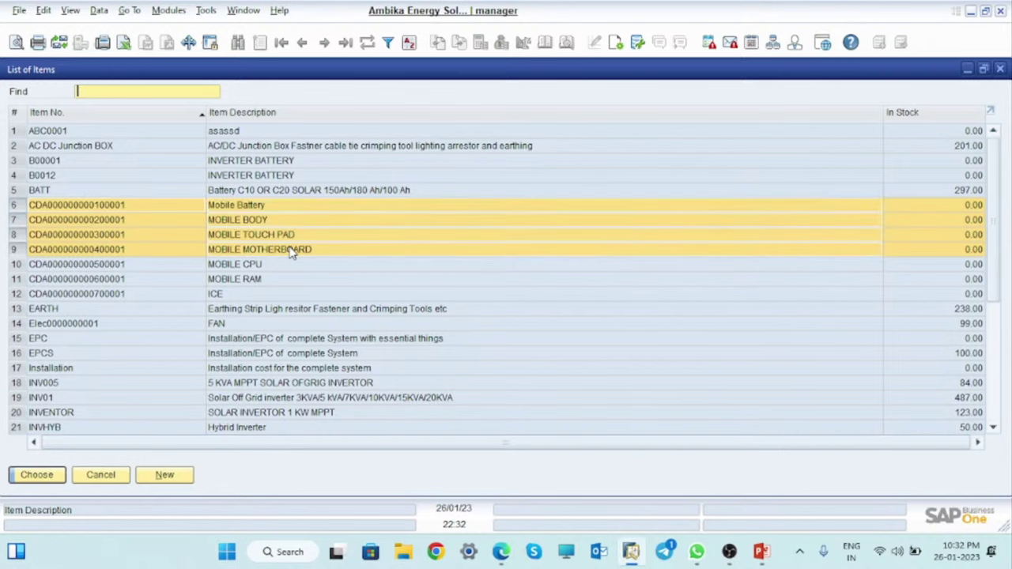
click(37, 478)
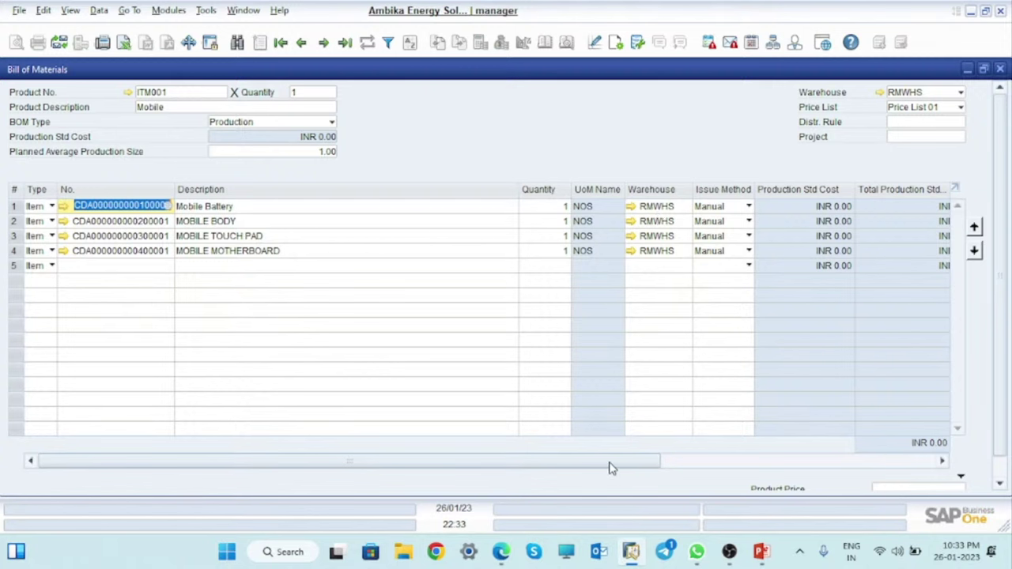
Set the price list to Last Purchase Price on all four component rows and the empty fifth row.
drag(609, 468, 914, 469)
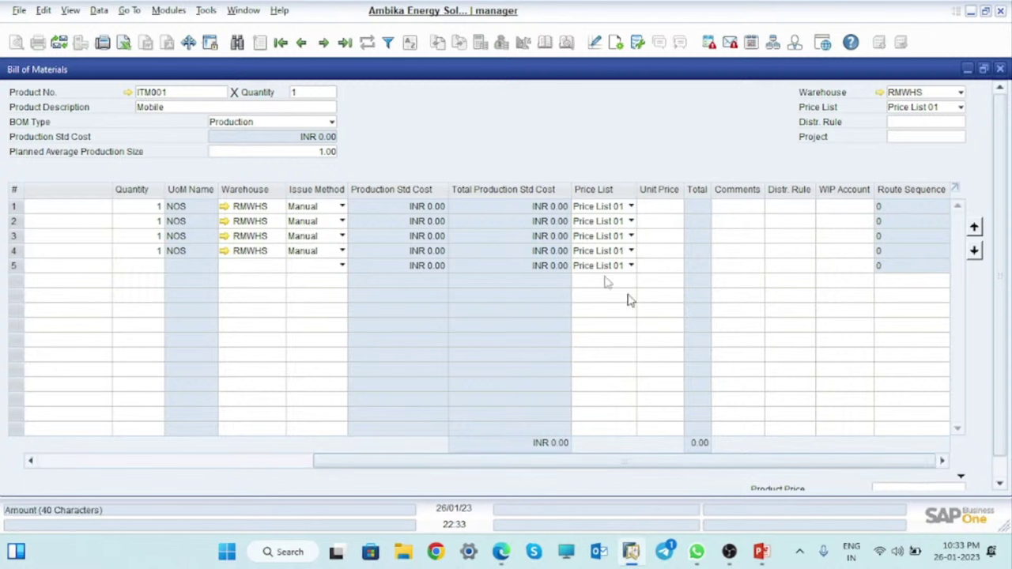
click(618, 208)
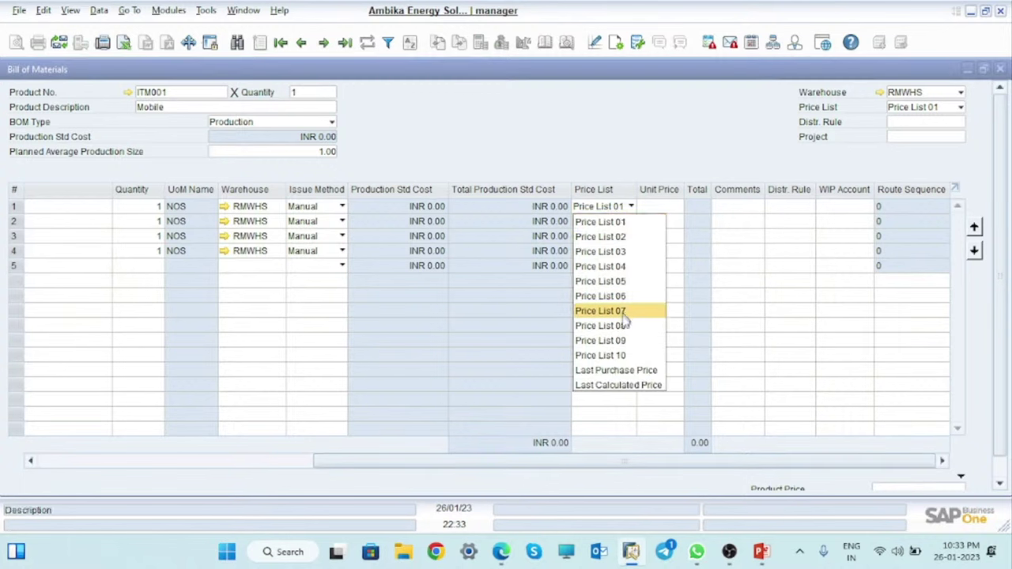
click(619, 372)
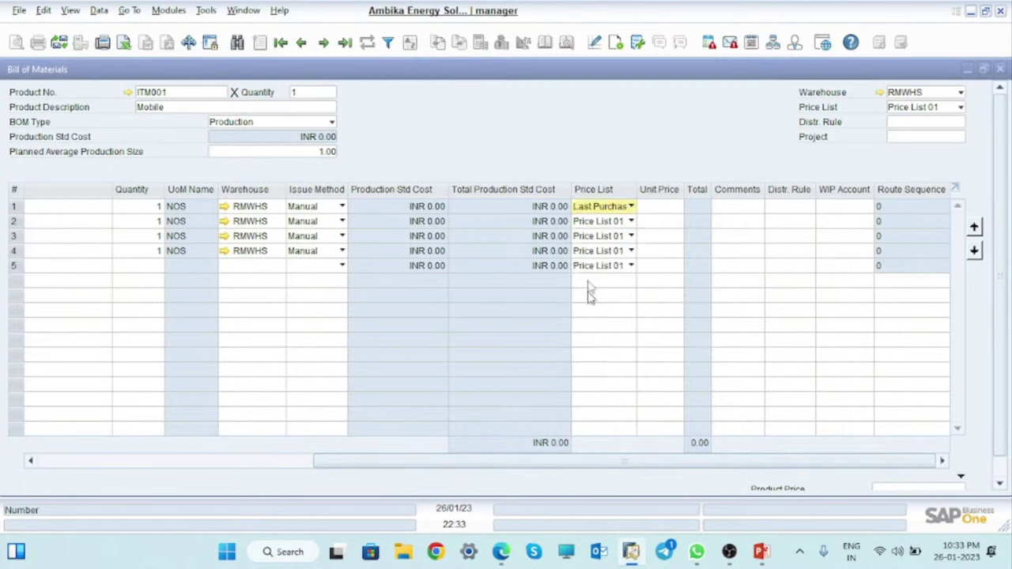
click(623, 223)
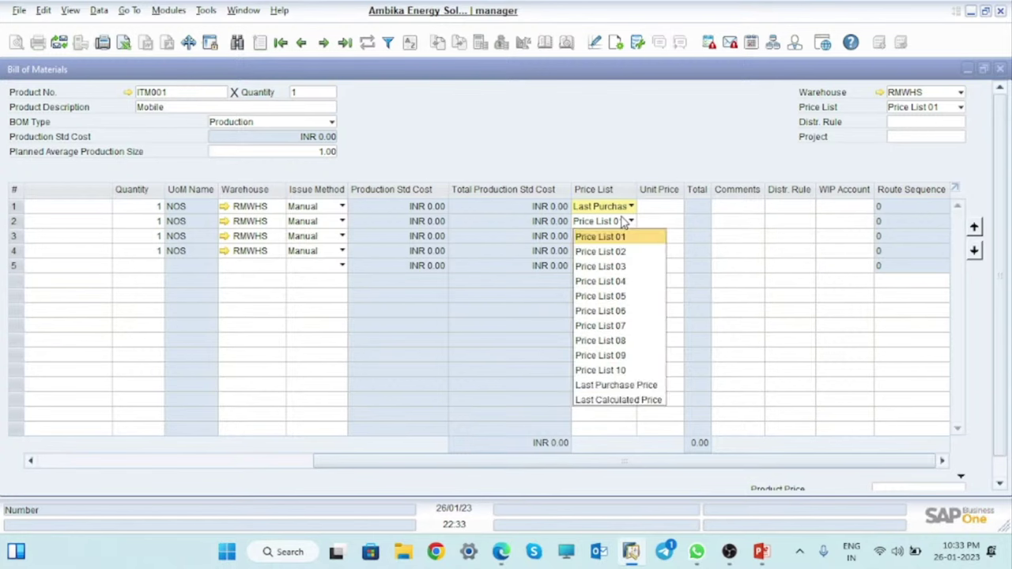
click(621, 385)
click(615, 237)
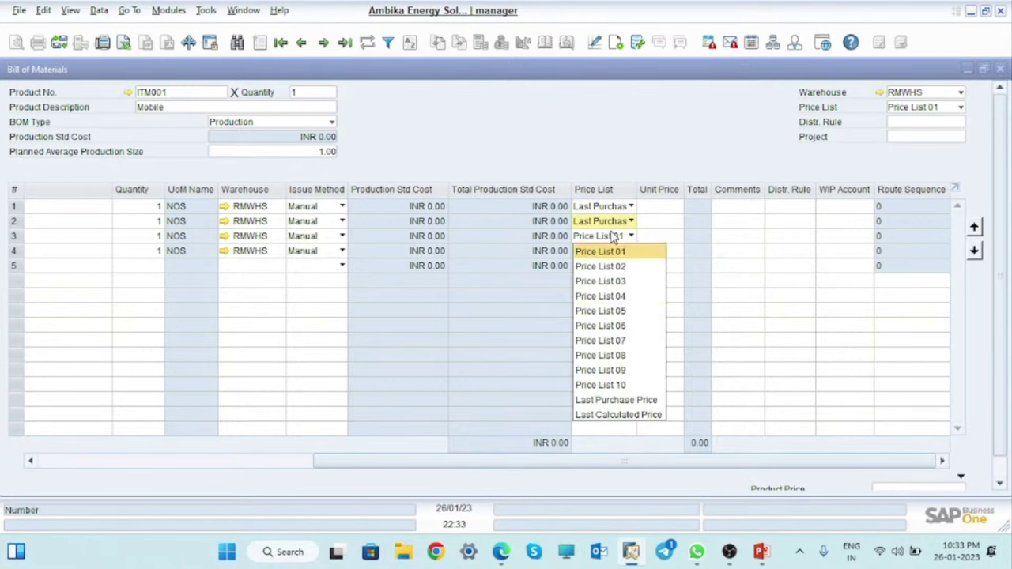
click(626, 401)
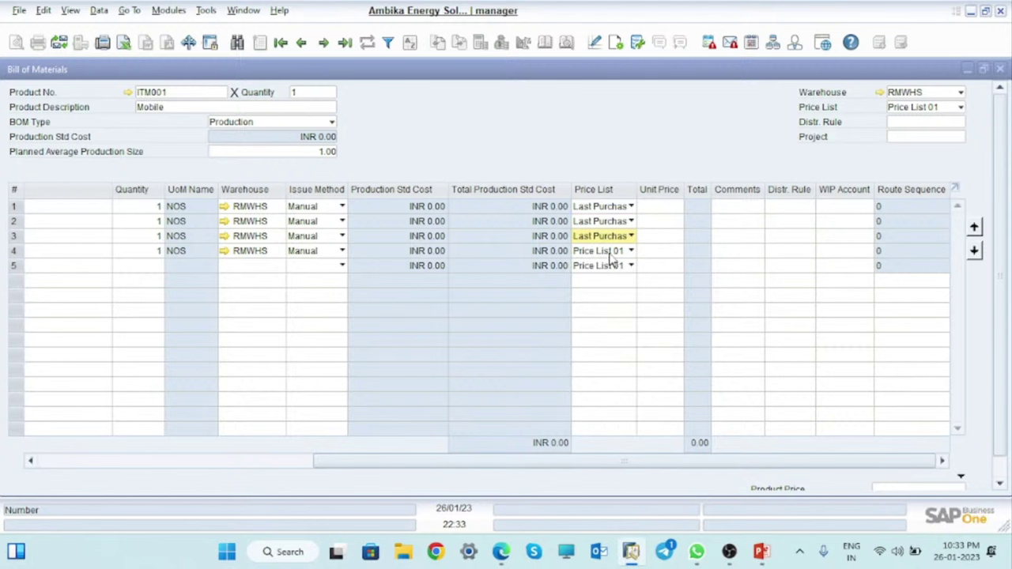
click(613, 251)
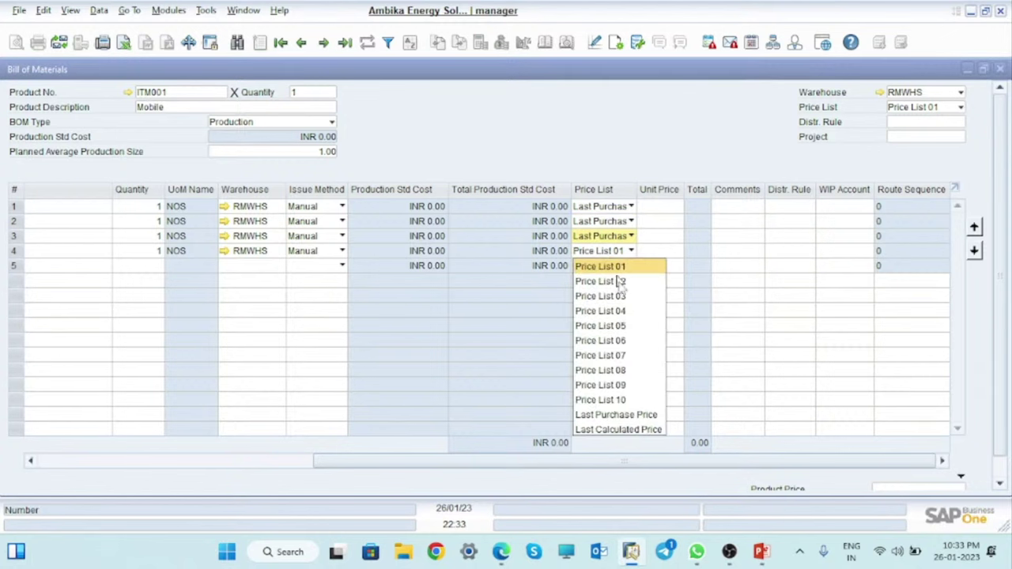
click(631, 415)
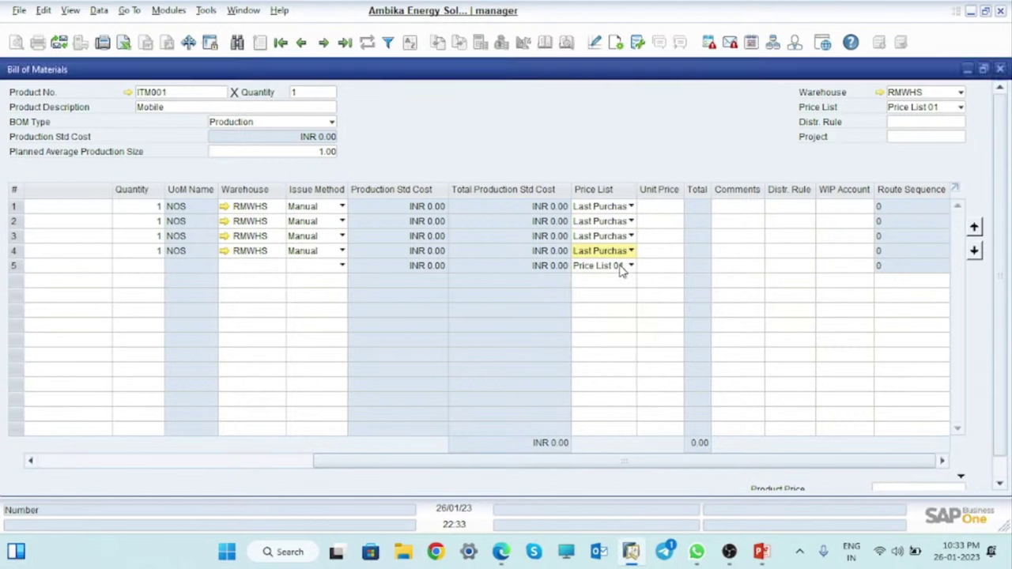
click(624, 266)
click(636, 432)
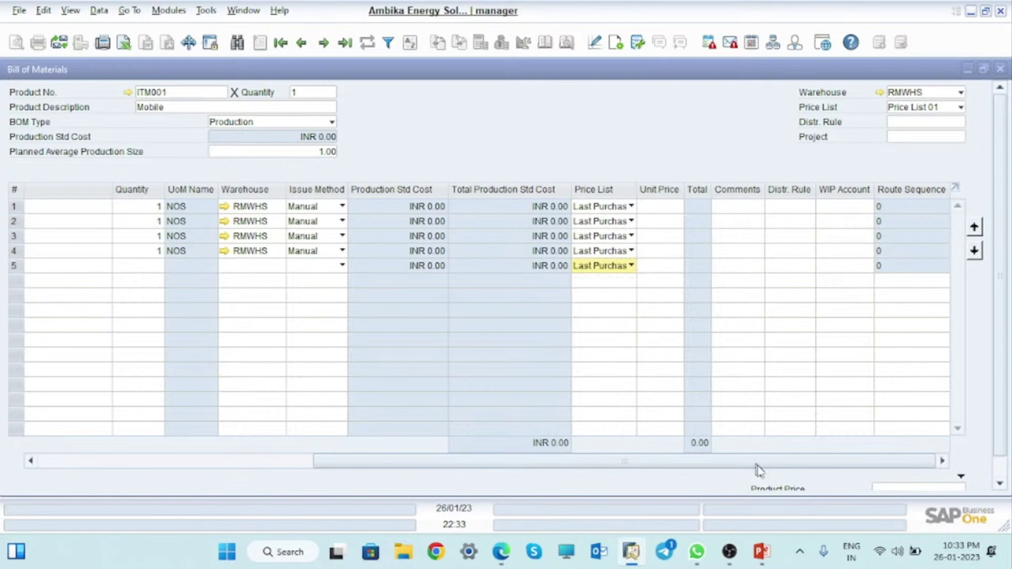
Leave the product price empty and add Mobile's bill of materials.
click(879, 490)
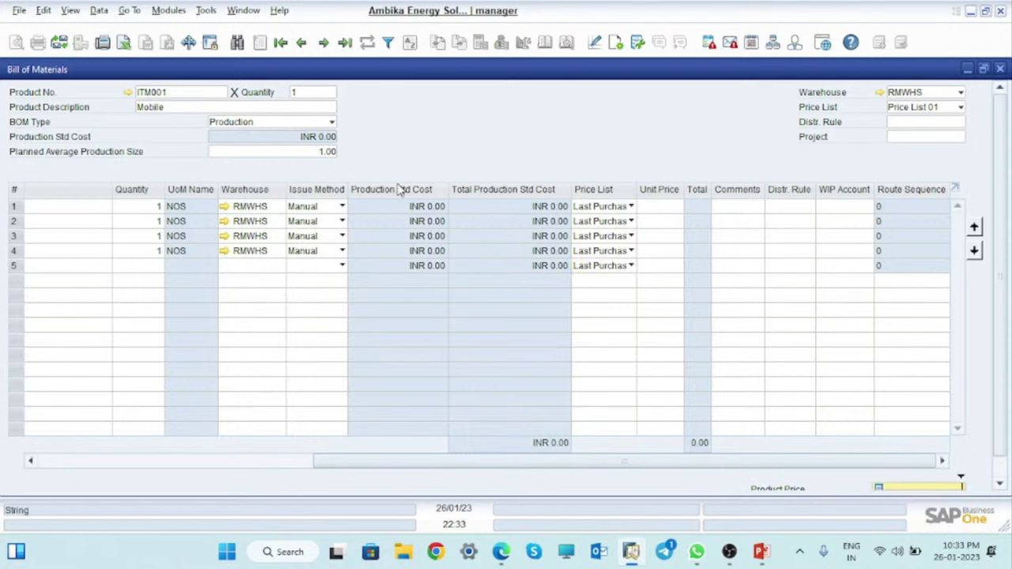
mouse_move(653, 463)
mouse_down()
mouse_move(442, 466)
mouse_move(302, 443)
mouse_up()
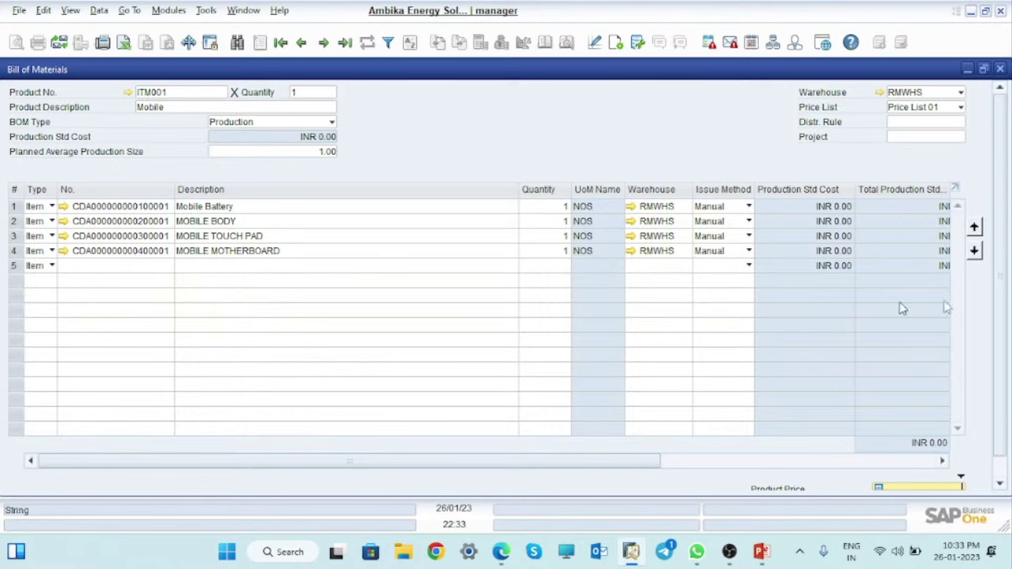
drag(1003, 193, 1008, 312)
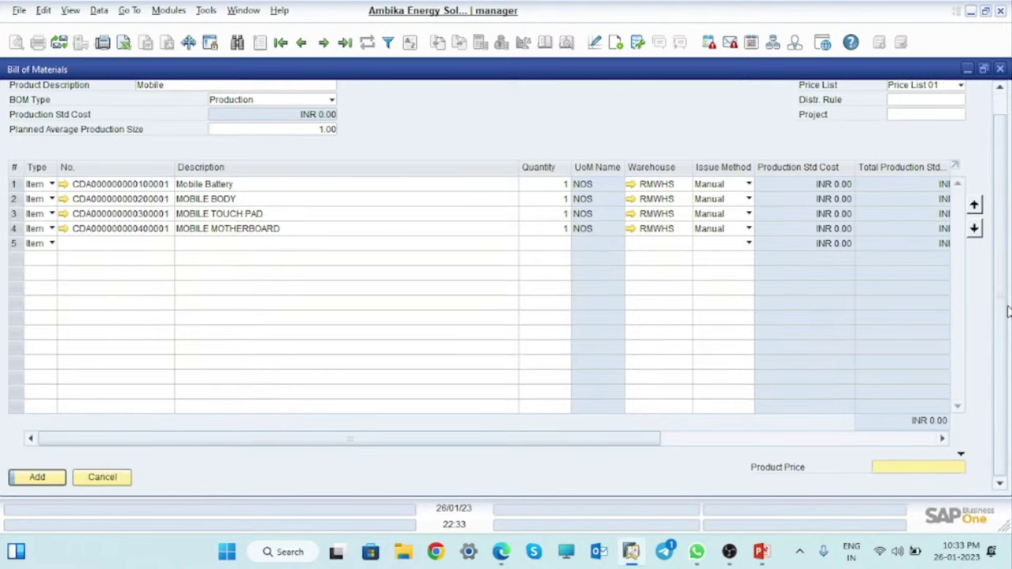
click(35, 479)
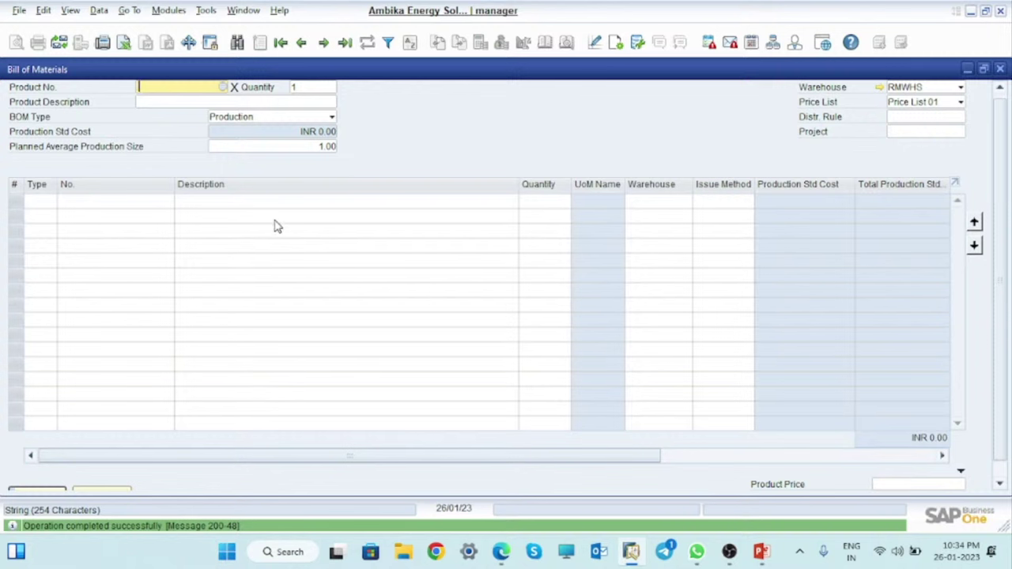
Choose MOBILE MOTHERBOARD as the product of the new bill of materials.
click(224, 87)
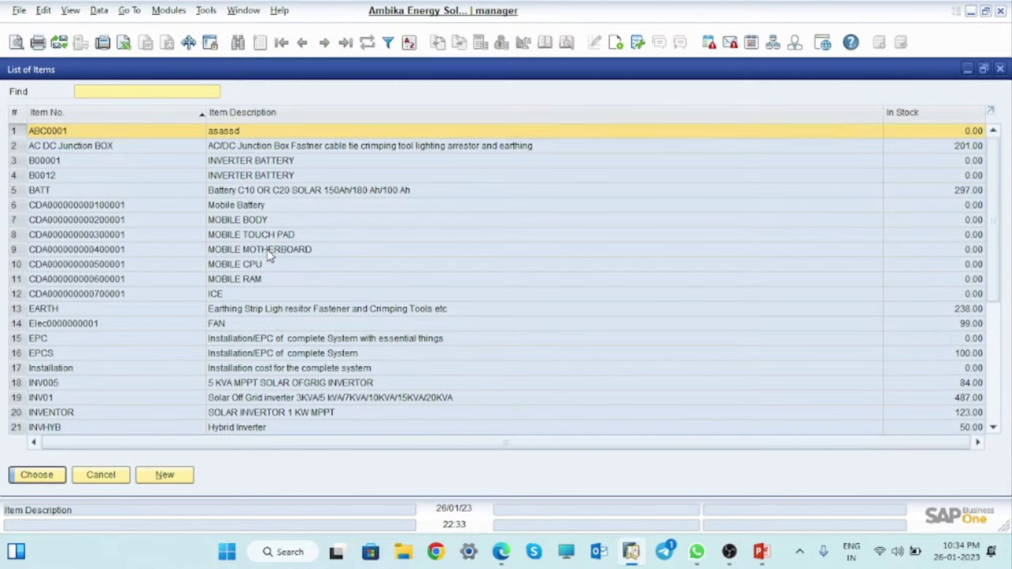
click(265, 251)
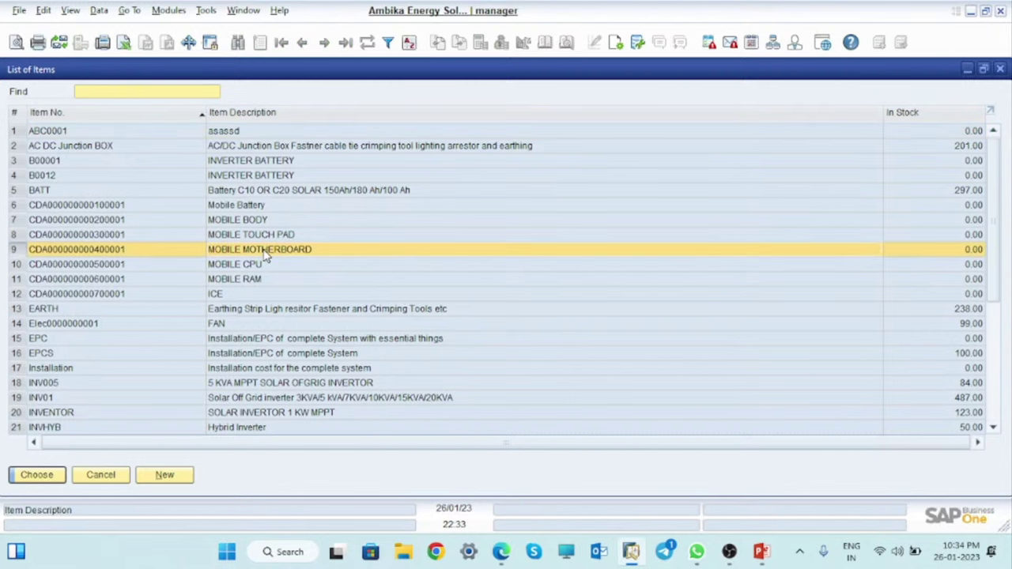
click(39, 476)
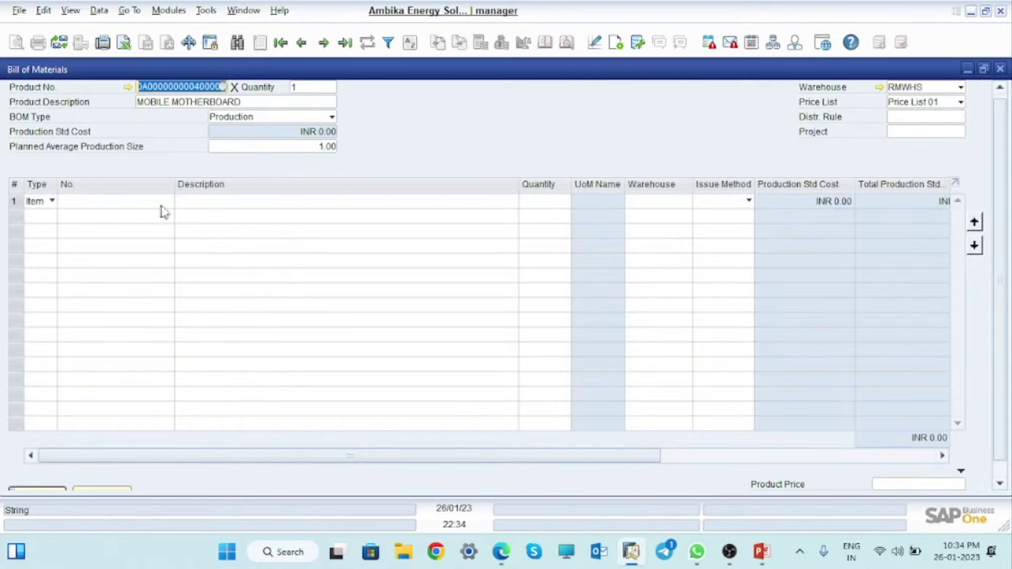
Enter MOBILE CPU, MOBILE RAM and ICE as component rows in the motherboard's bill of materials.
click(167, 206)
click(168, 202)
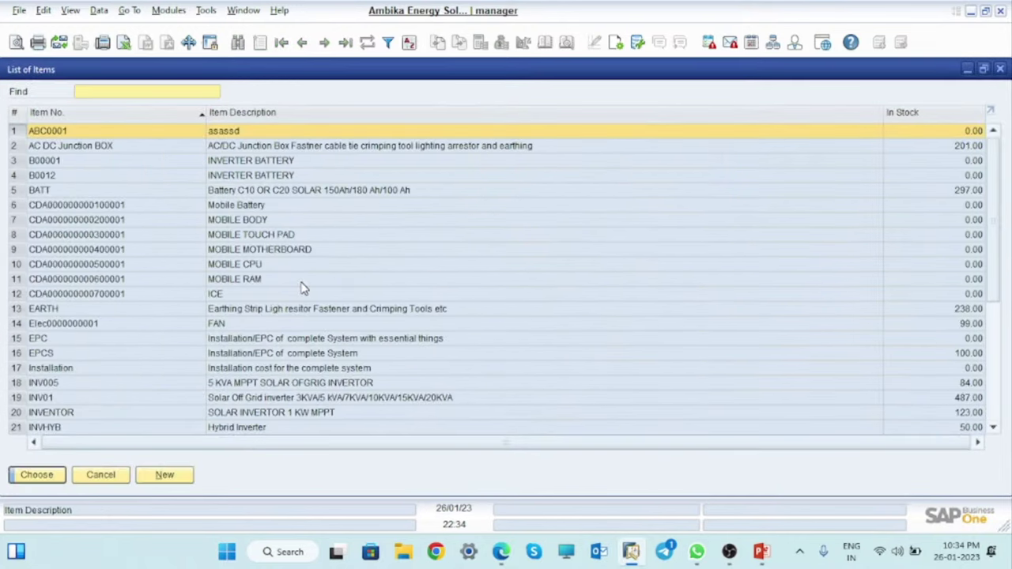
click(256, 268)
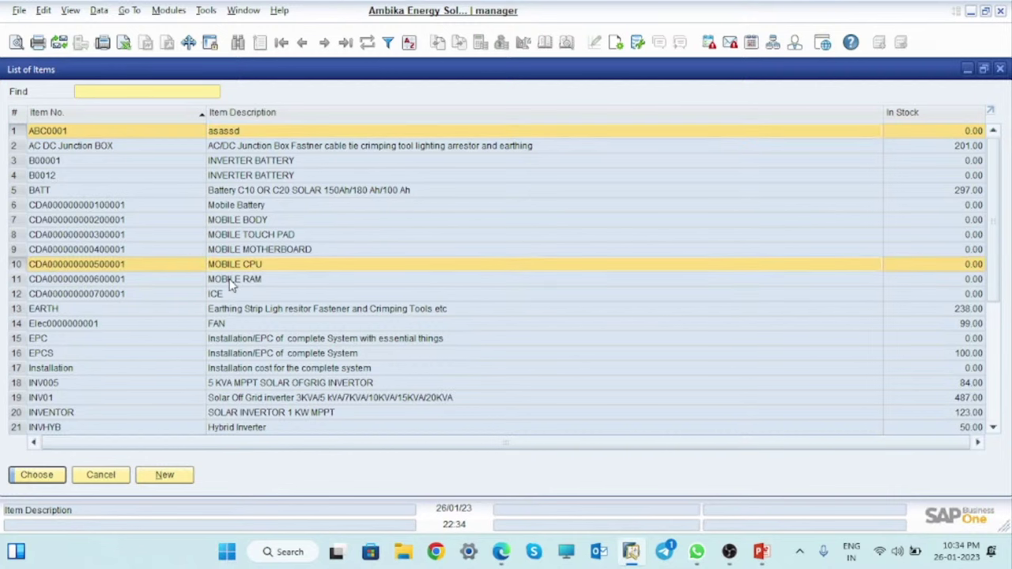
ctrl+click(232, 282)
ctrl+click(214, 295)
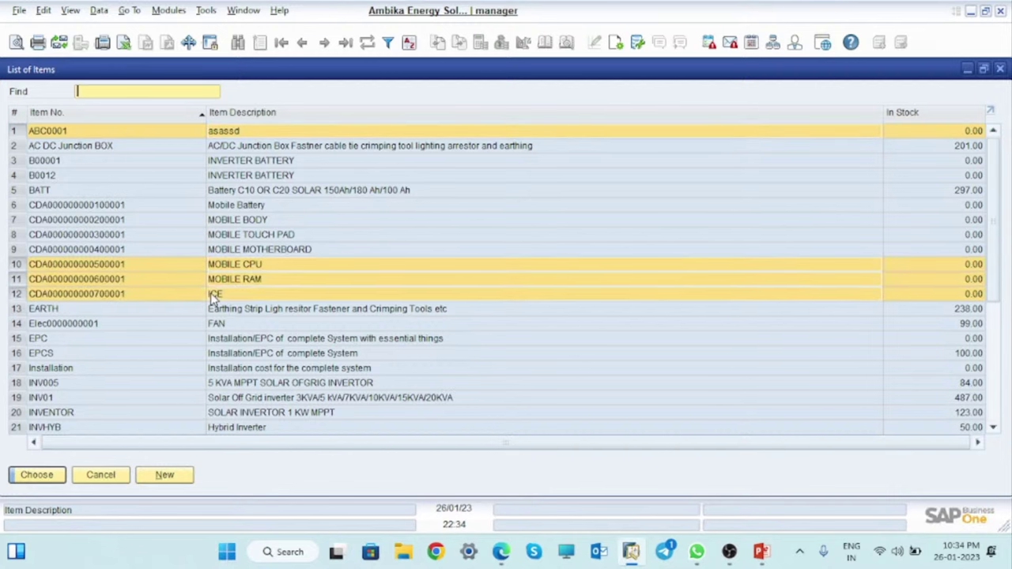
click(48, 480)
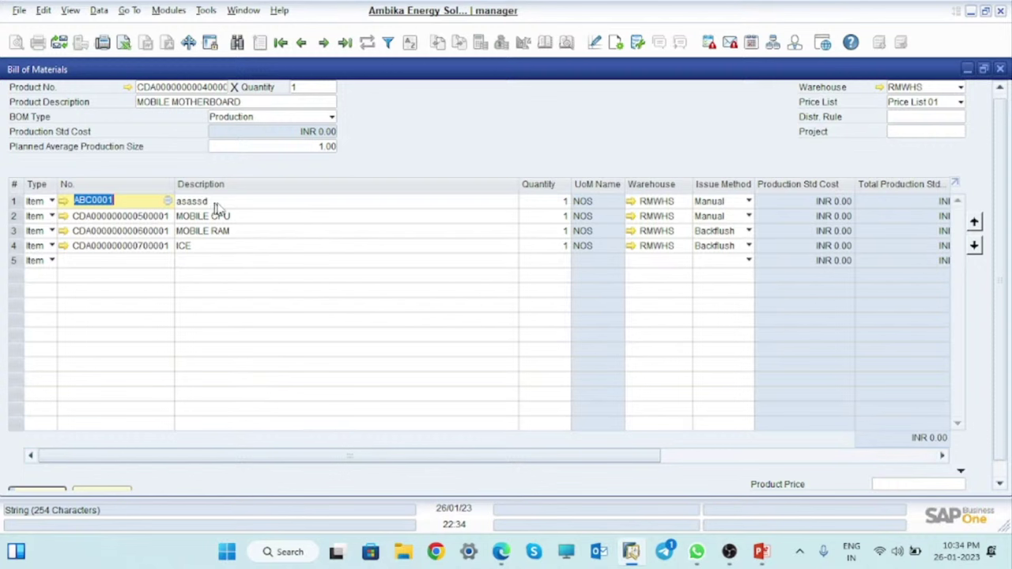
Delete the stray ABC0001 row from the motherboard's components and set the ICE quantity to 2.
right_click(15, 203)
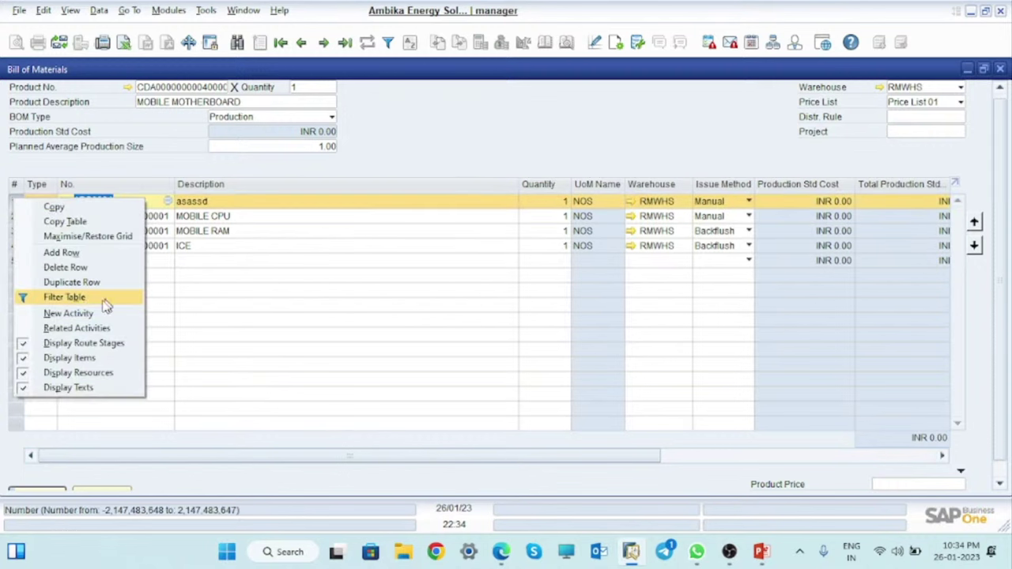
click(66, 267)
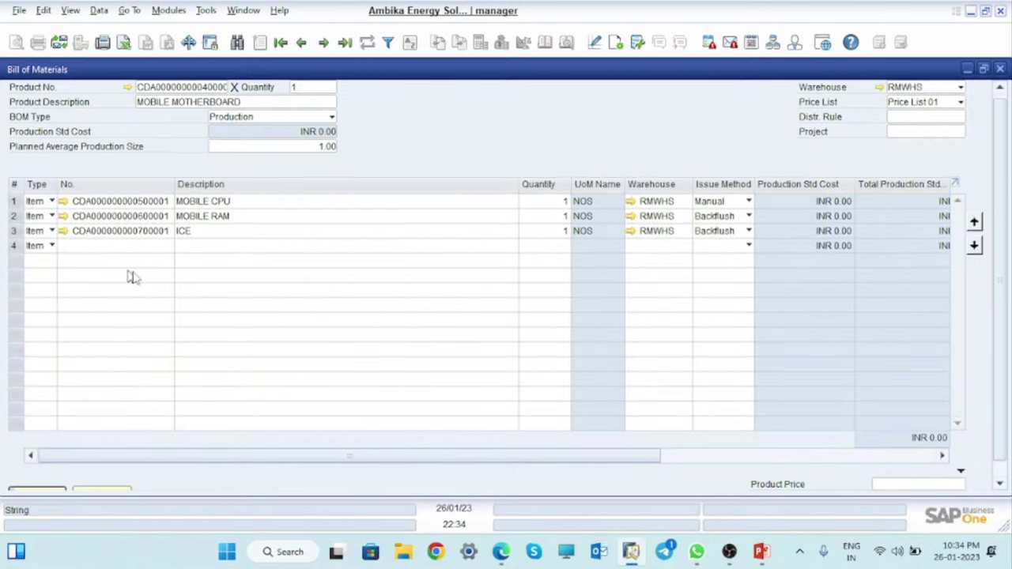
click(561, 236)
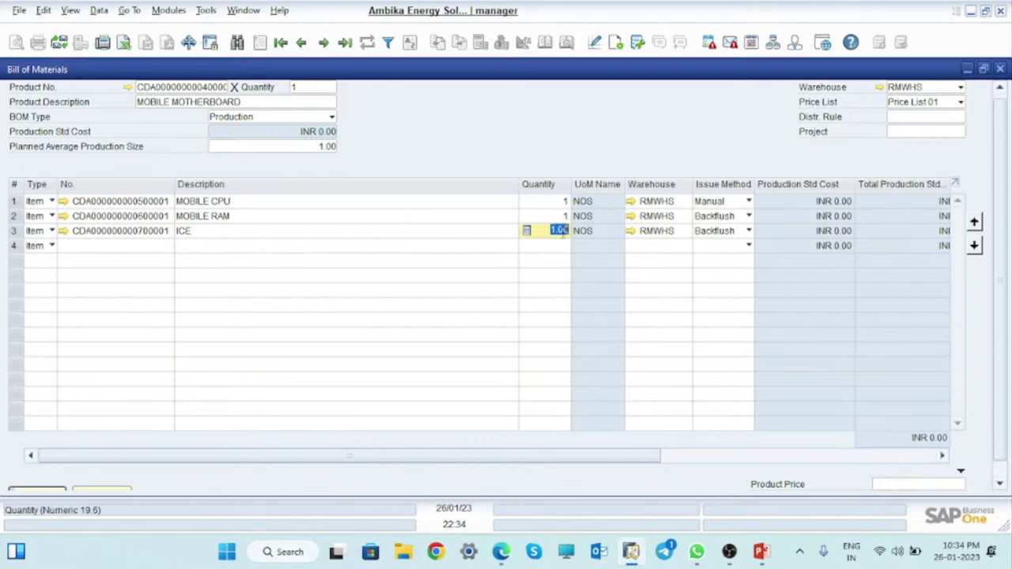
text(2)
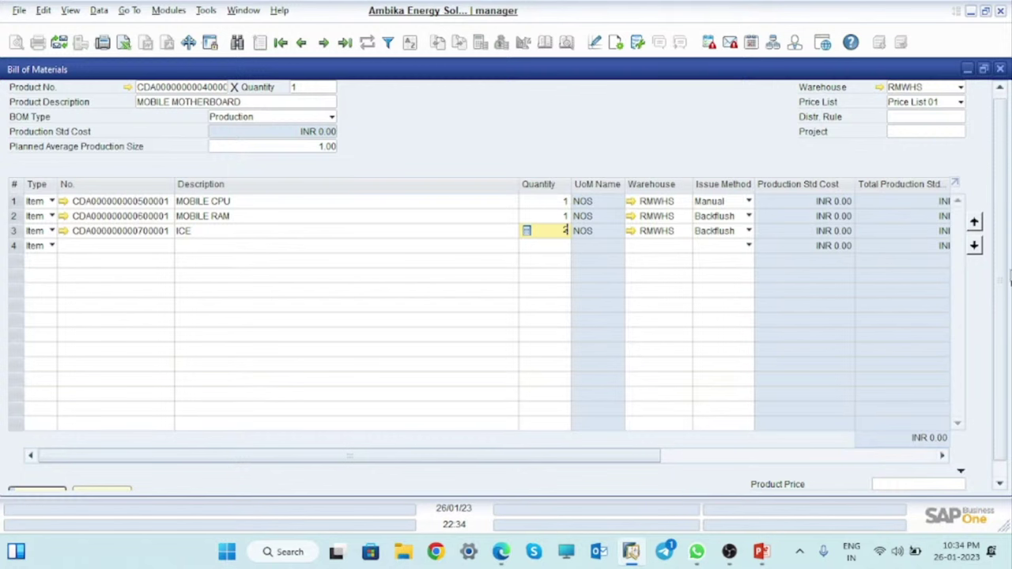
Add the motherboard's bill of materials, close the form and collapse the Stock Management module.
scroll(1004, 254, down, 1)
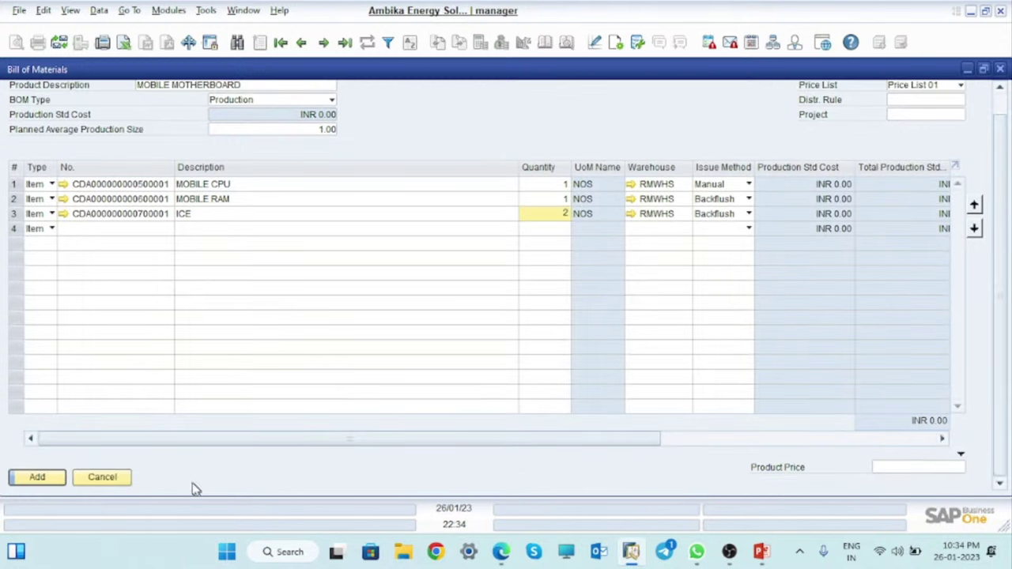
click(45, 481)
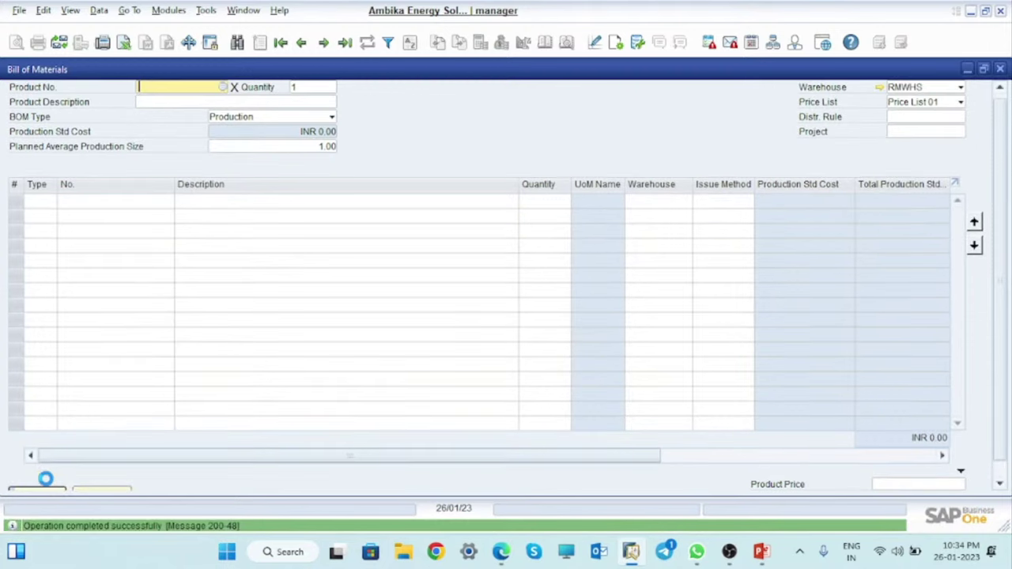
click(1001, 69)
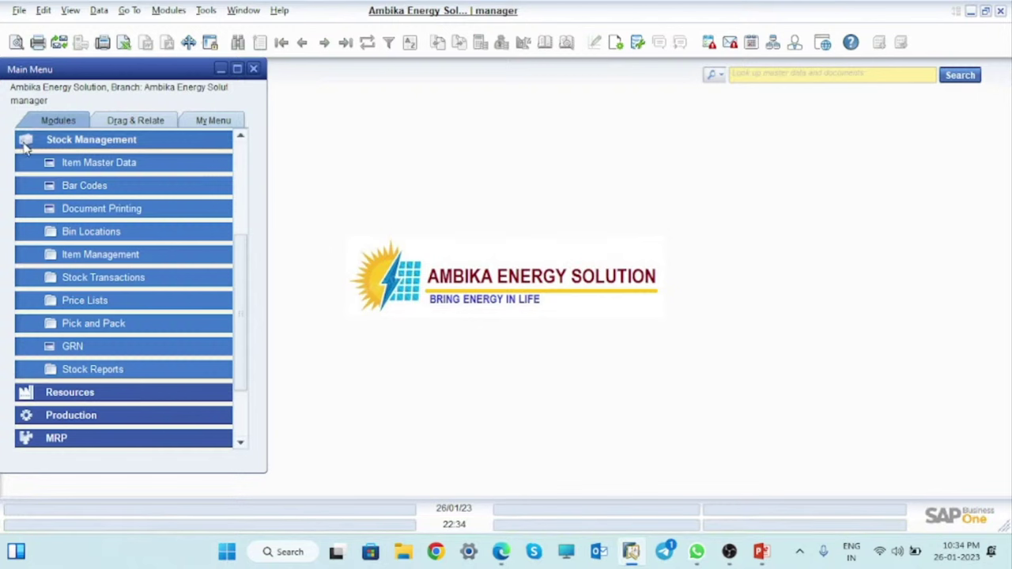
click(24, 144)
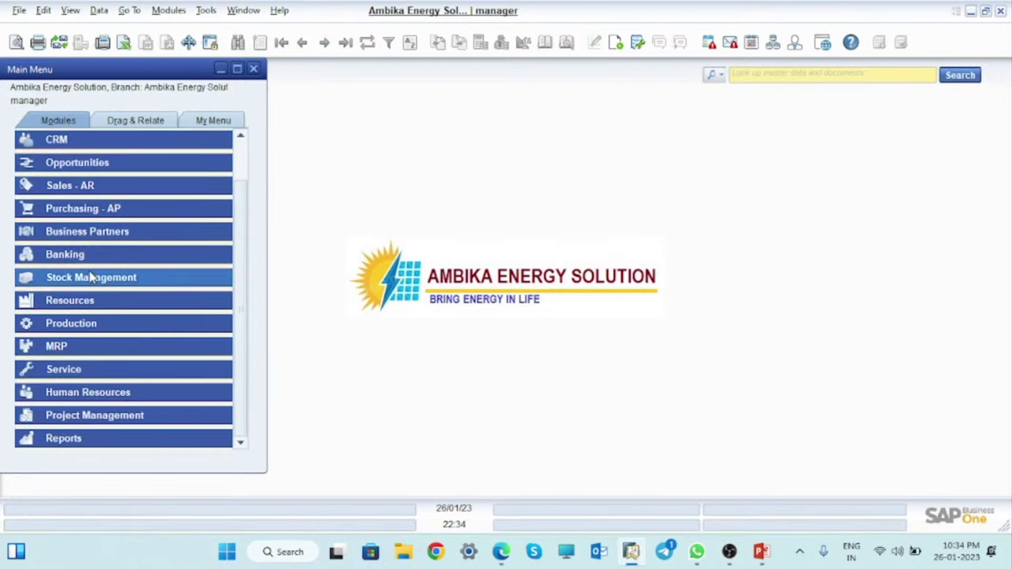
Open a new production order for product ITM001 (Mobile) and set its planned quantity to 100.
click(101, 327)
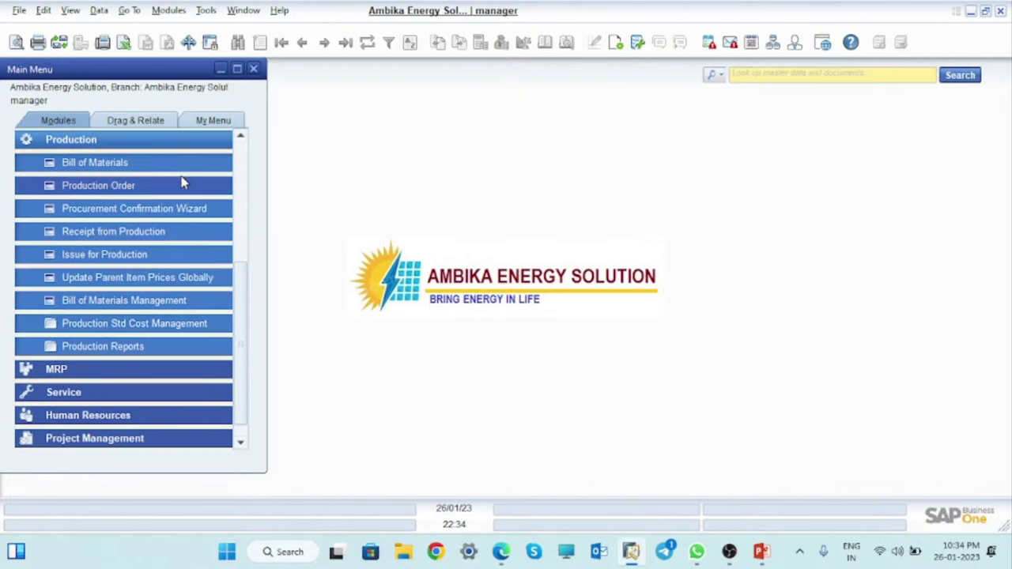
click(132, 185)
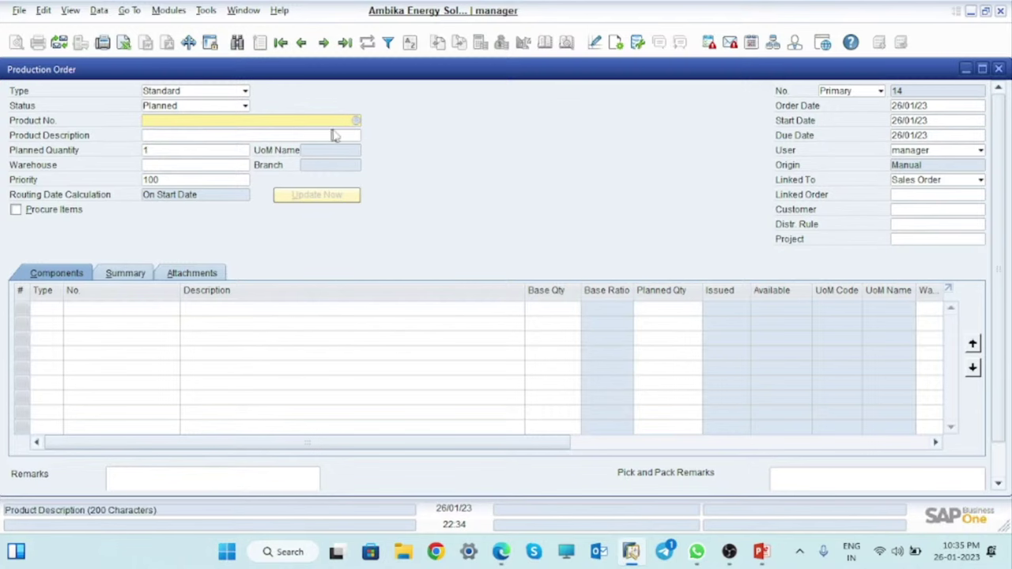
click(356, 121)
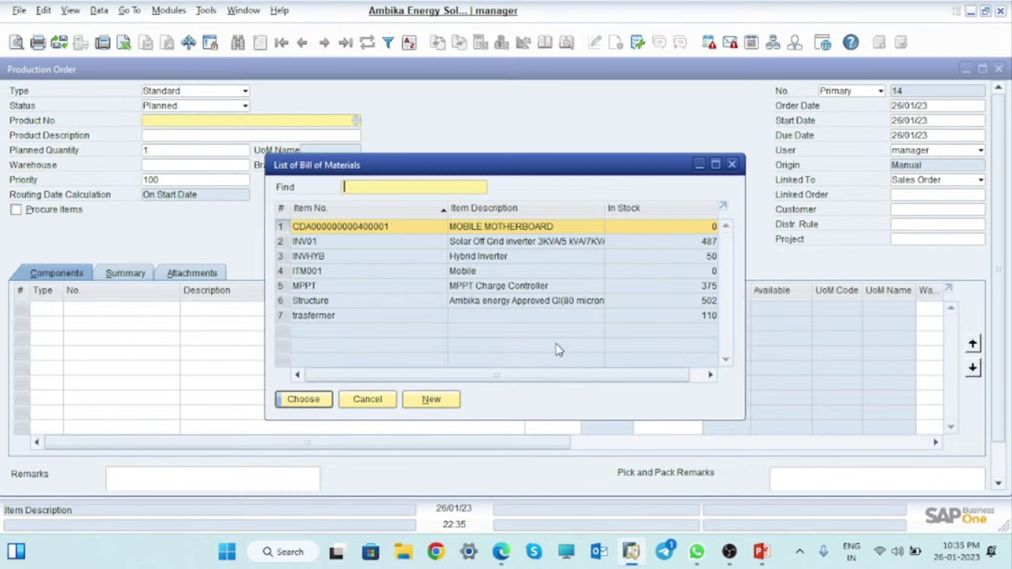
click(279, 271)
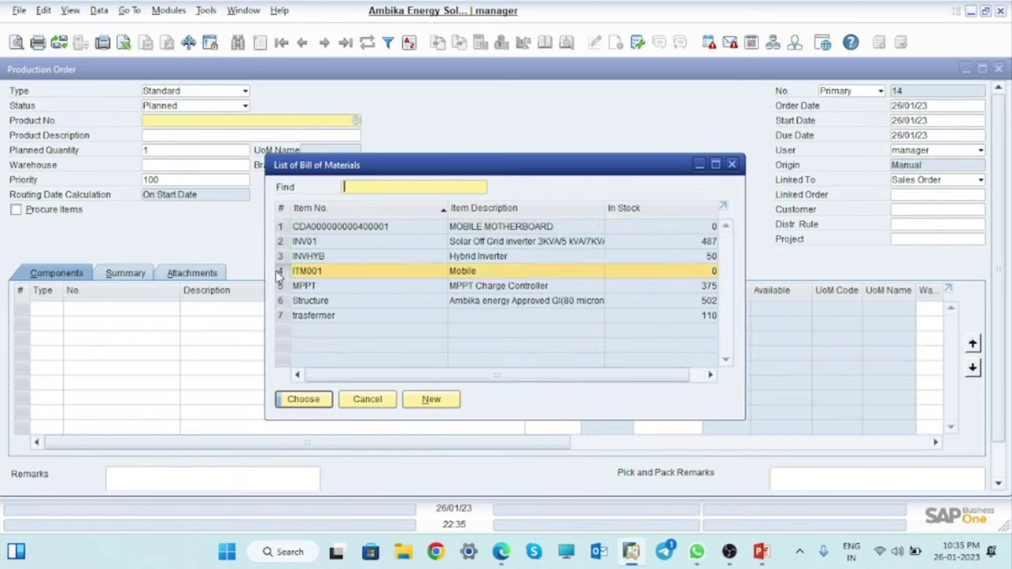
click(304, 399)
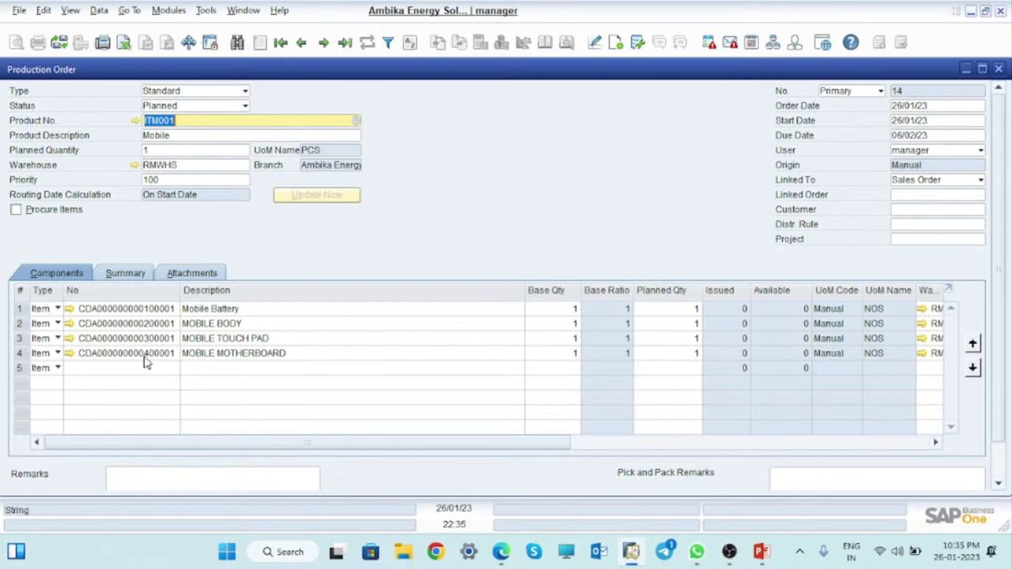
click(166, 150)
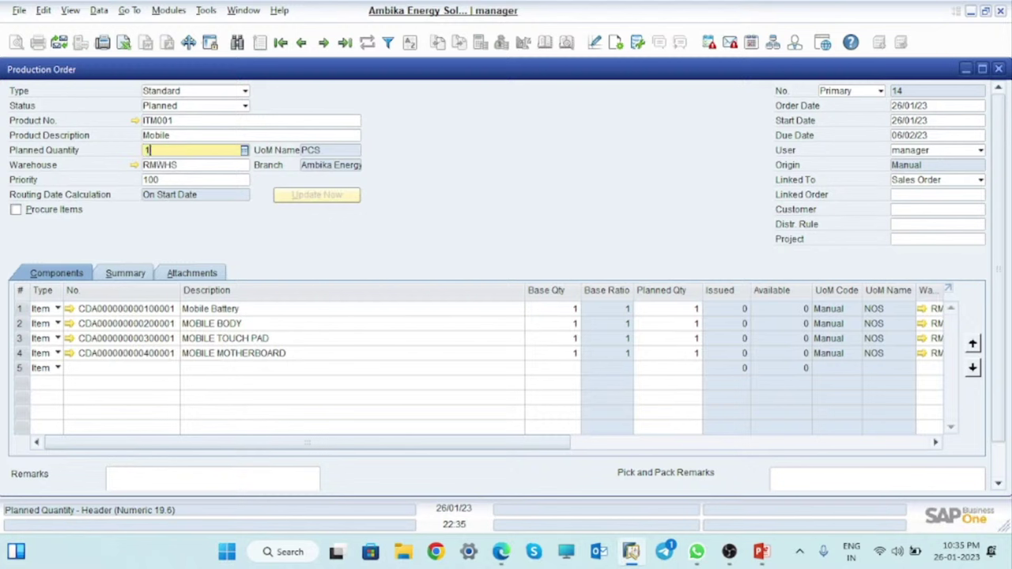
text(100)
key(Tab)
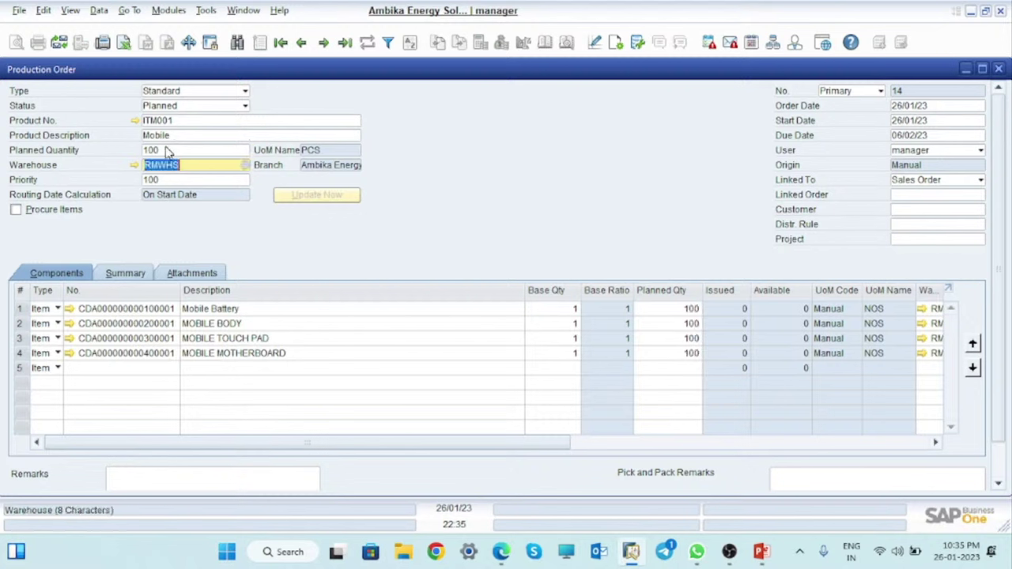
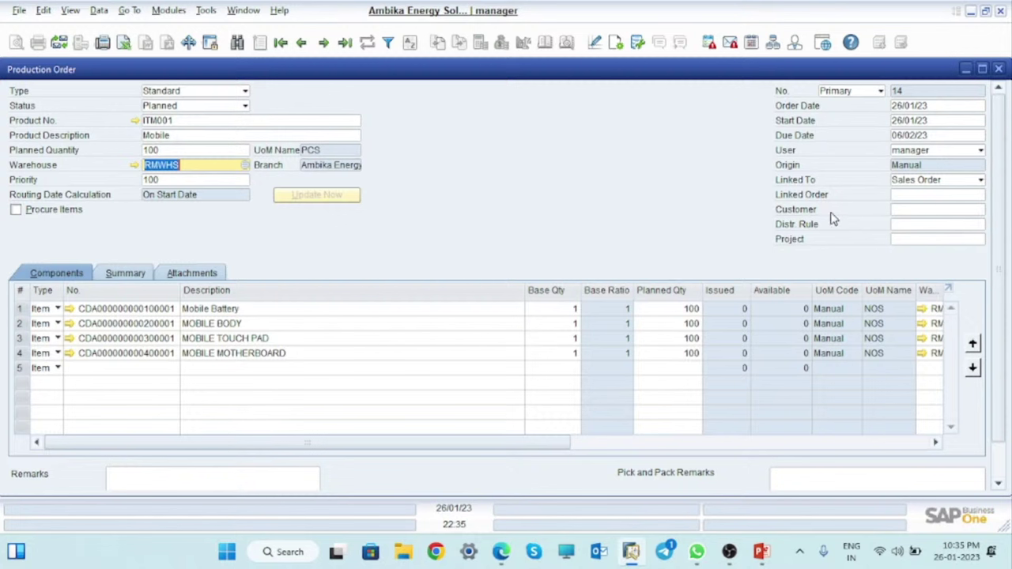
Set the order's Linked To type to Production Order and check the list of orders available for linking without choosing one.
click(954, 181)
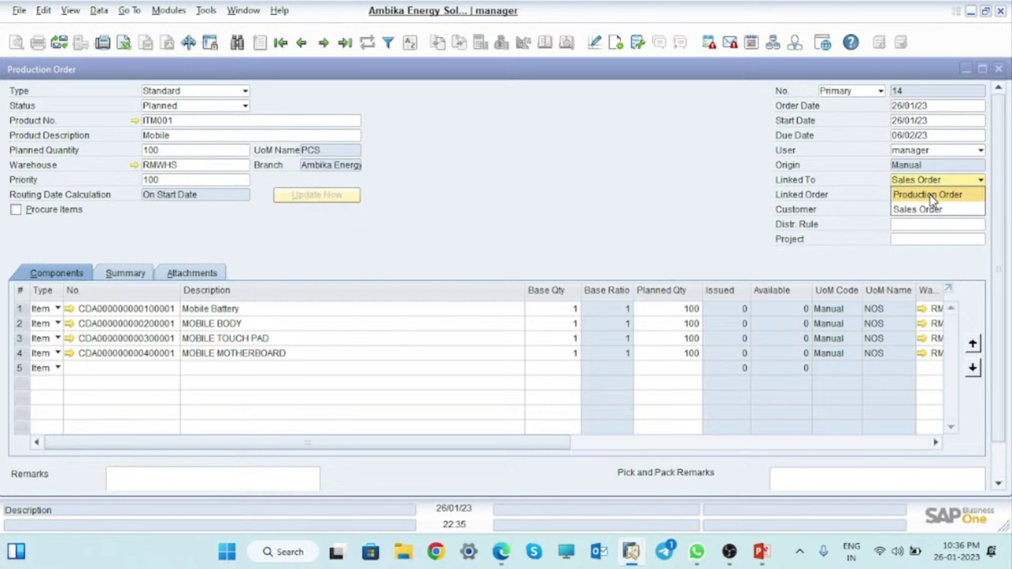
click(931, 197)
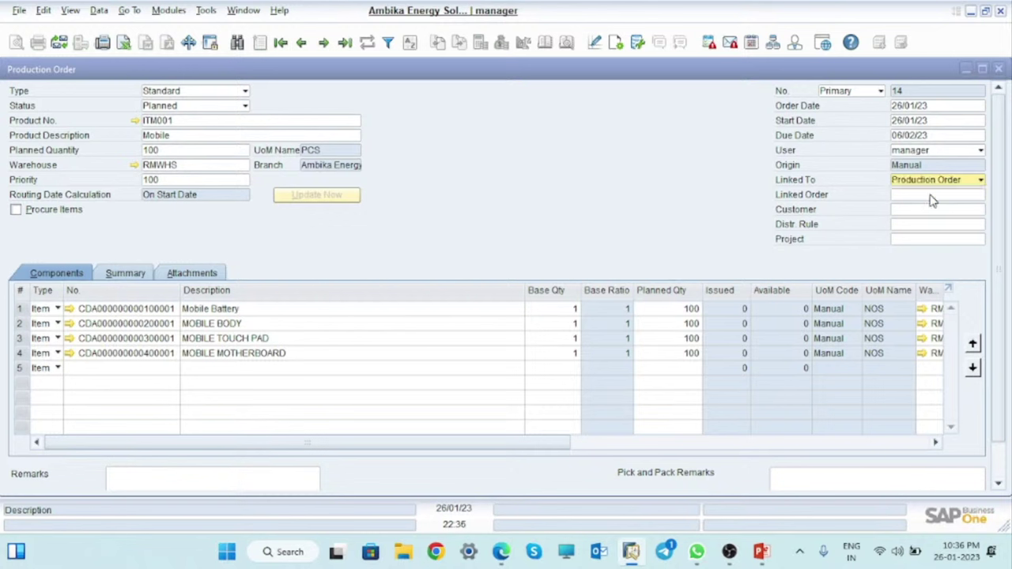
click(912, 198)
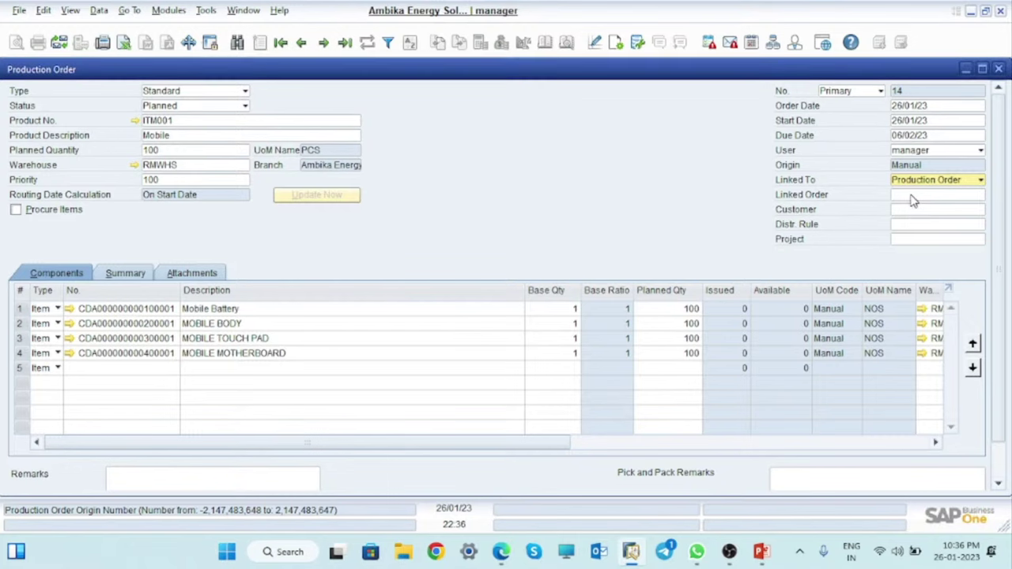
click(981, 195)
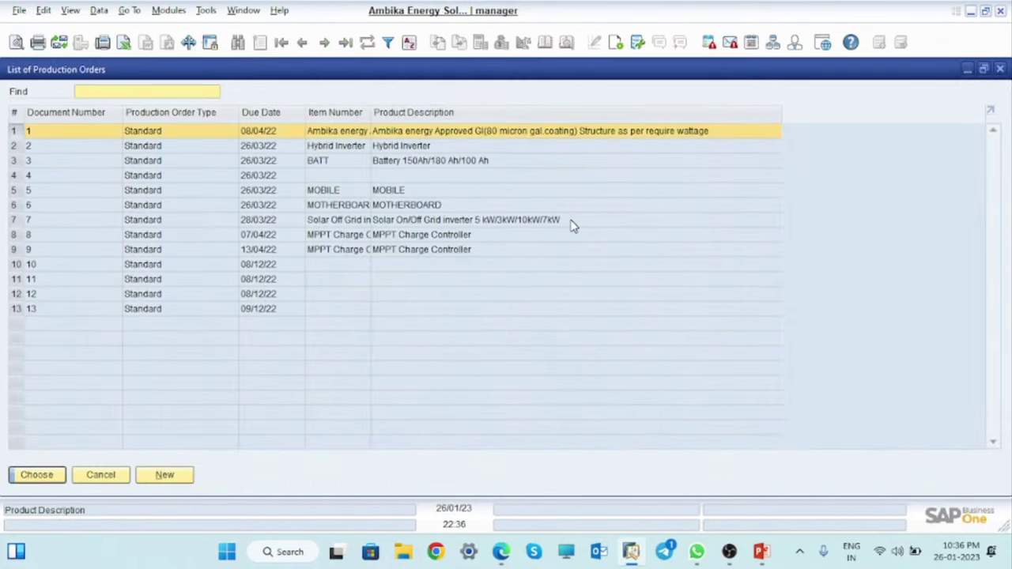
click(1000, 69)
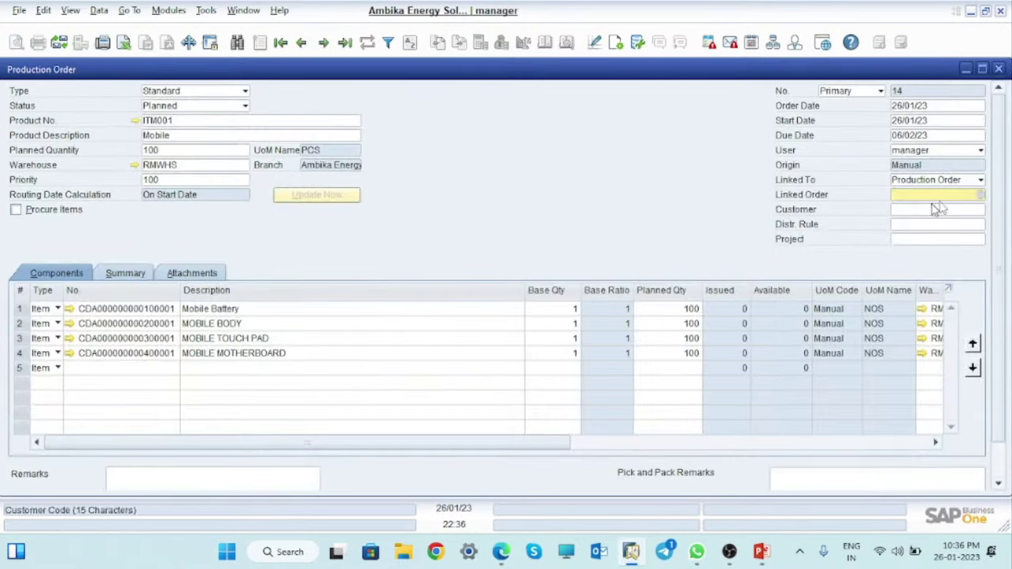
Add the Mobile production order, leaving the customer, distribution rule, project and remarks empty.
click(945, 211)
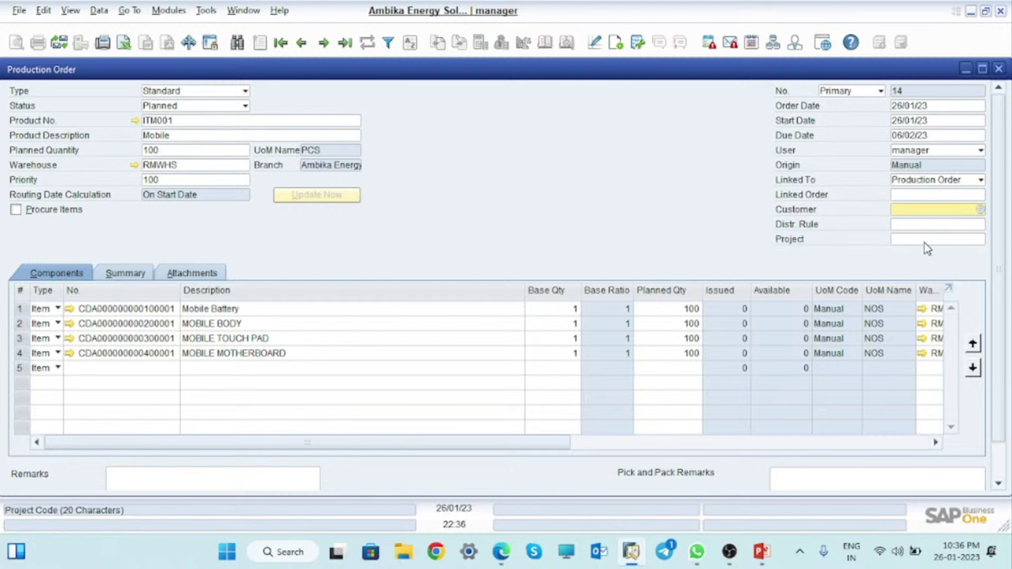
click(925, 241)
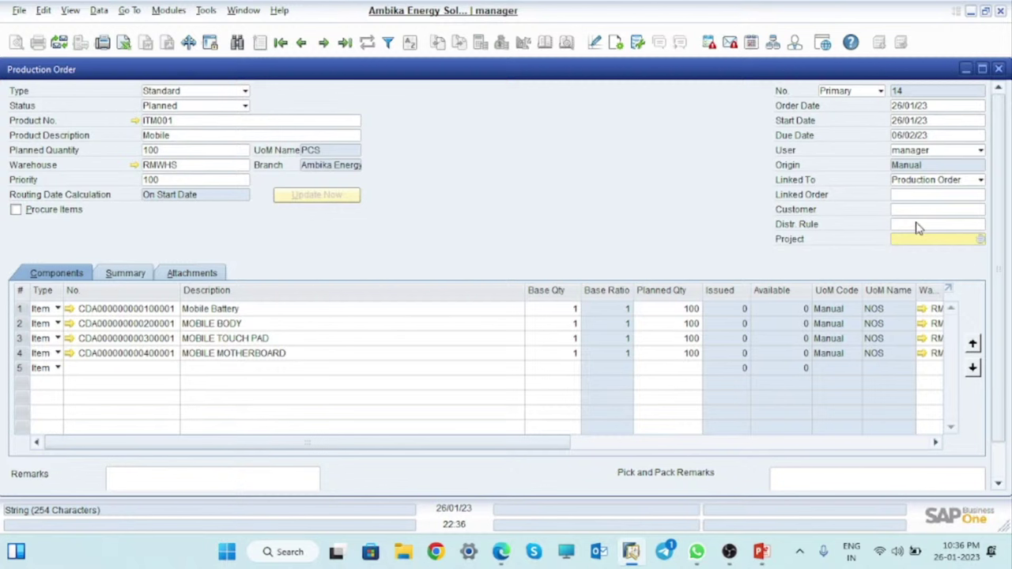
click(917, 225)
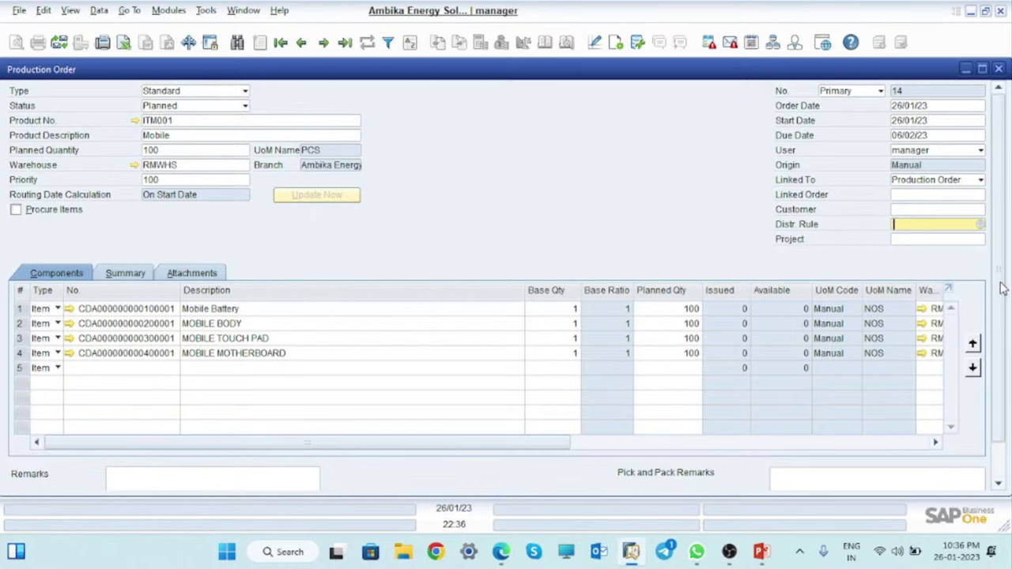
scroll(1000, 289, down, 1)
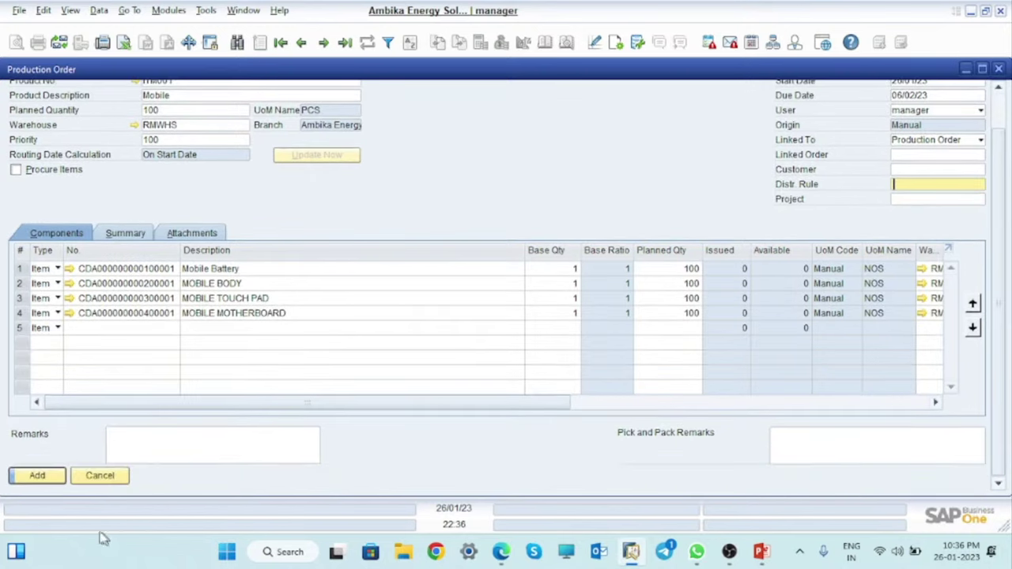
click(241, 454)
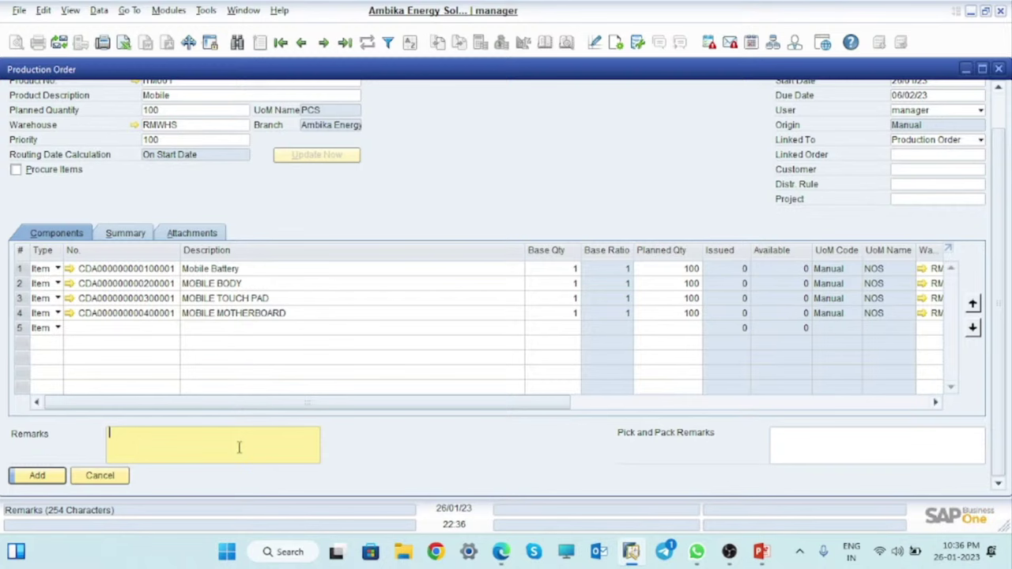
click(38, 479)
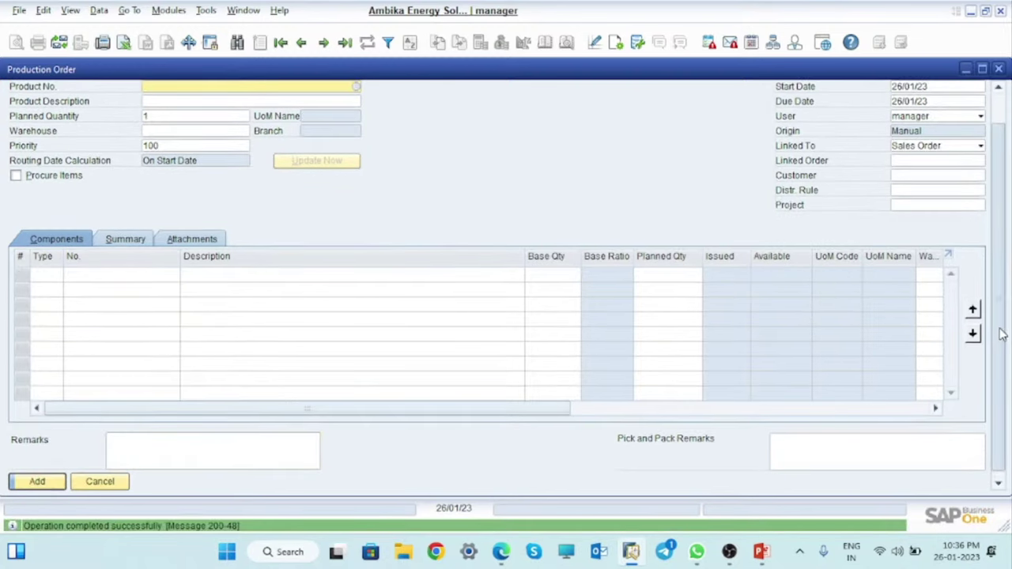
Bring up the last production order, for Mobile, and update its status to Released.
drag(1001, 328, 1003, 157)
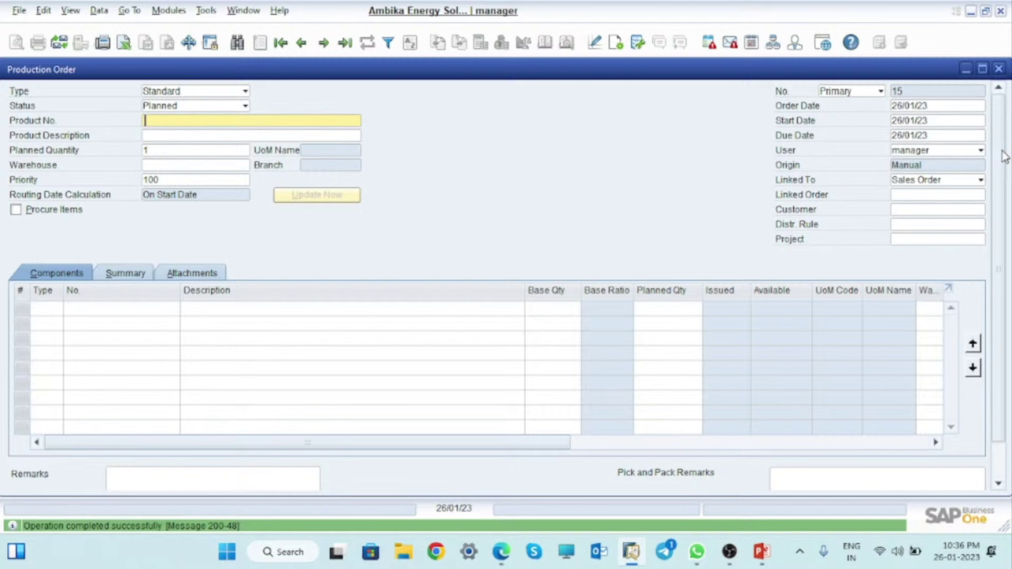
click(345, 46)
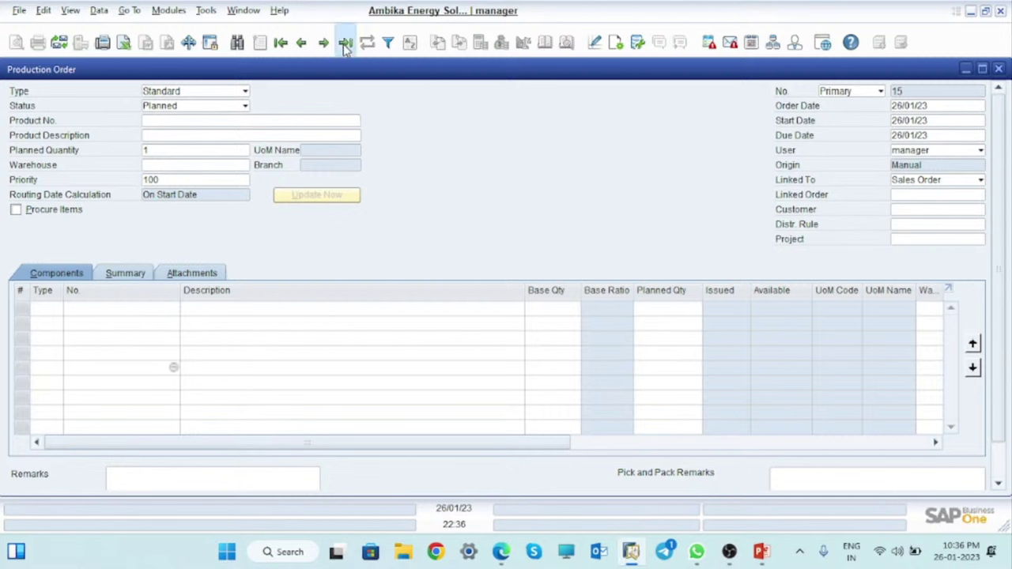
click(198, 107)
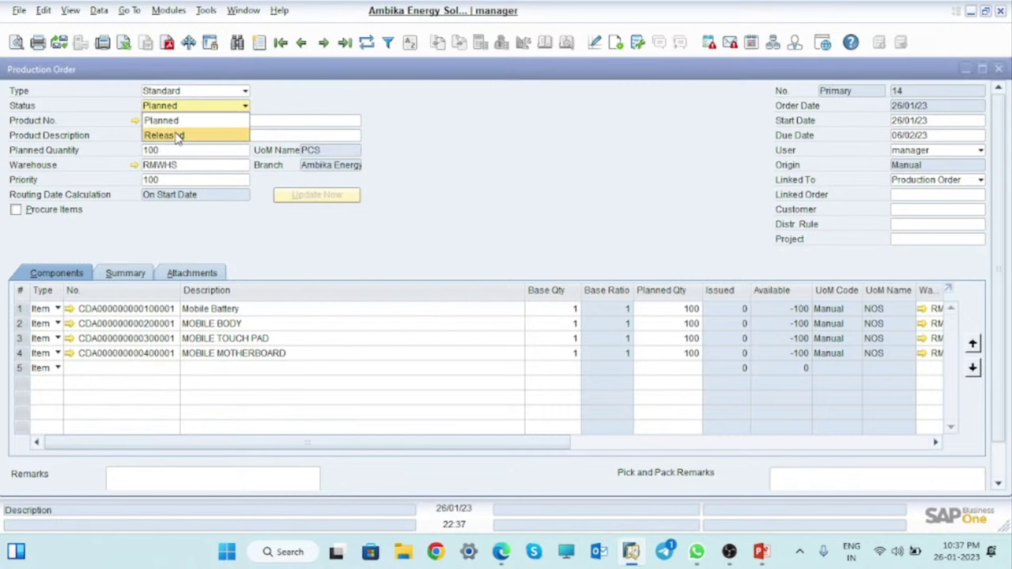
click(178, 135)
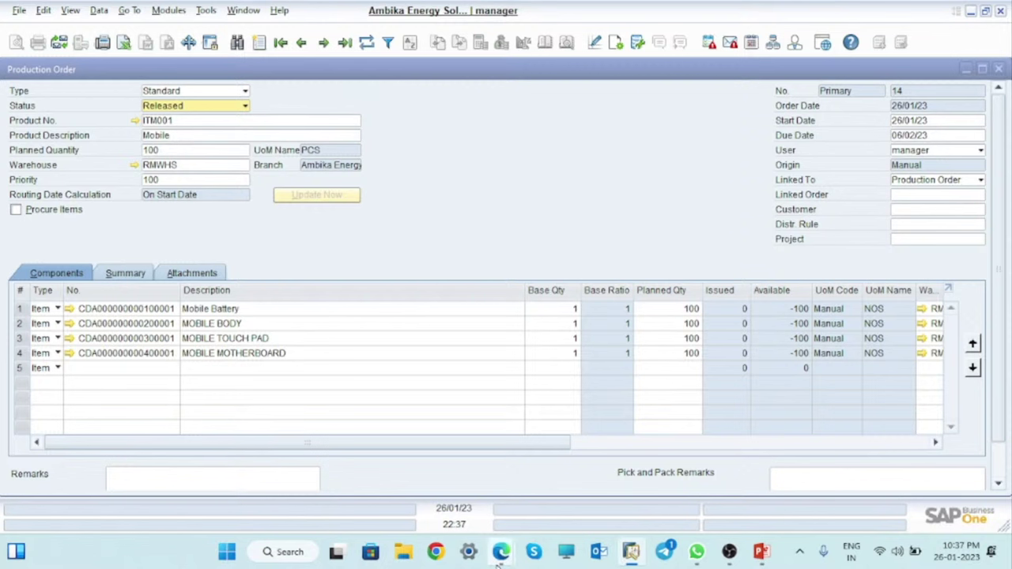
mouse_move(499, 558)
key(Return)
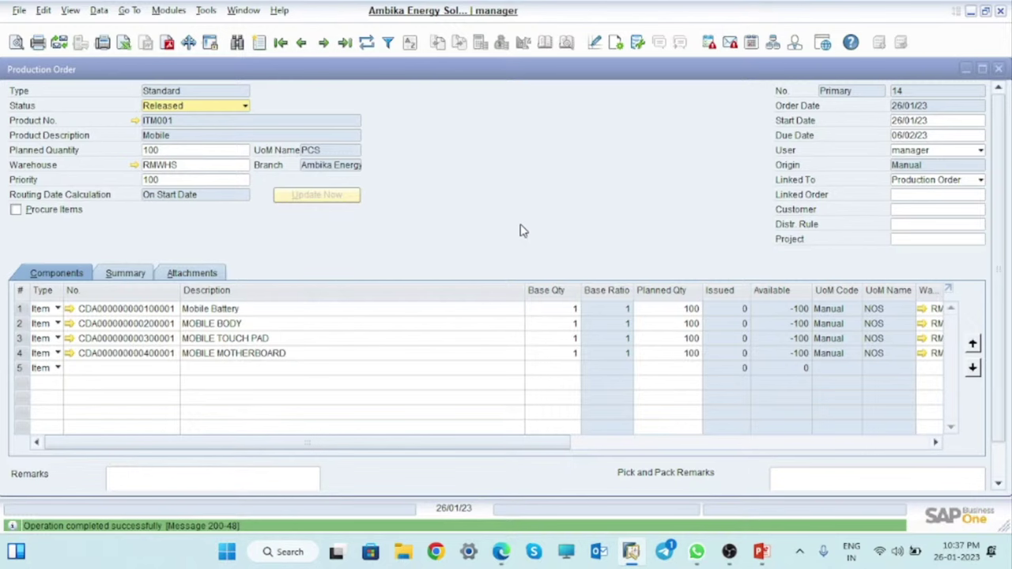
Minimize the production order, open a maximized Issue for Production form and choose the Mobile (ITM001) production order as its source.
click(967, 70)
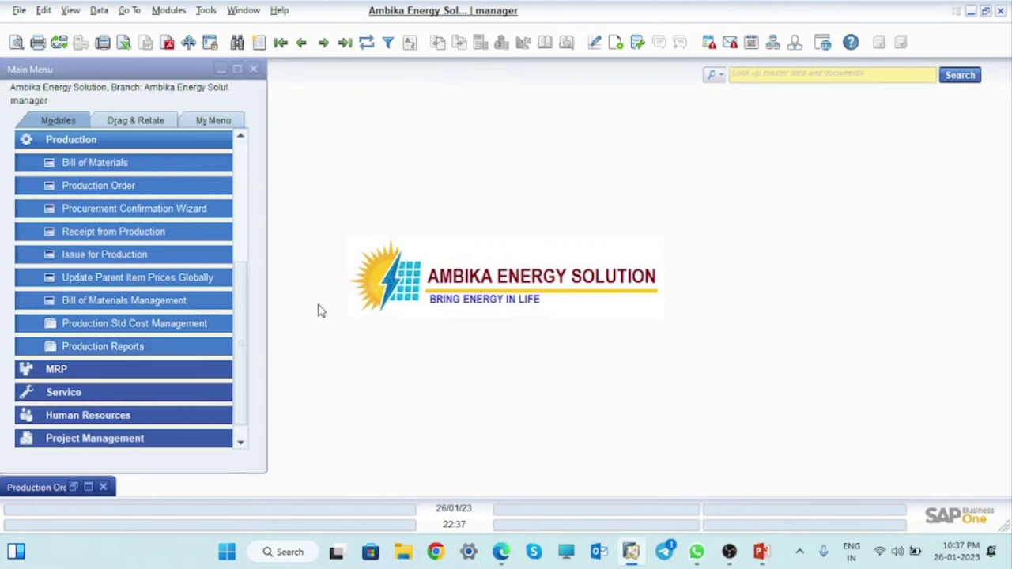
click(105, 255)
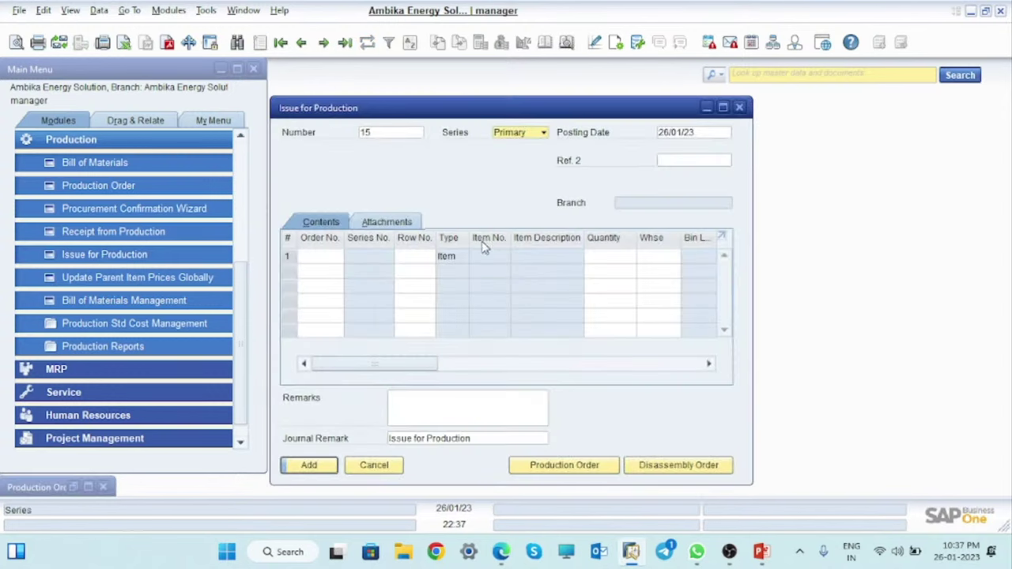
click(722, 108)
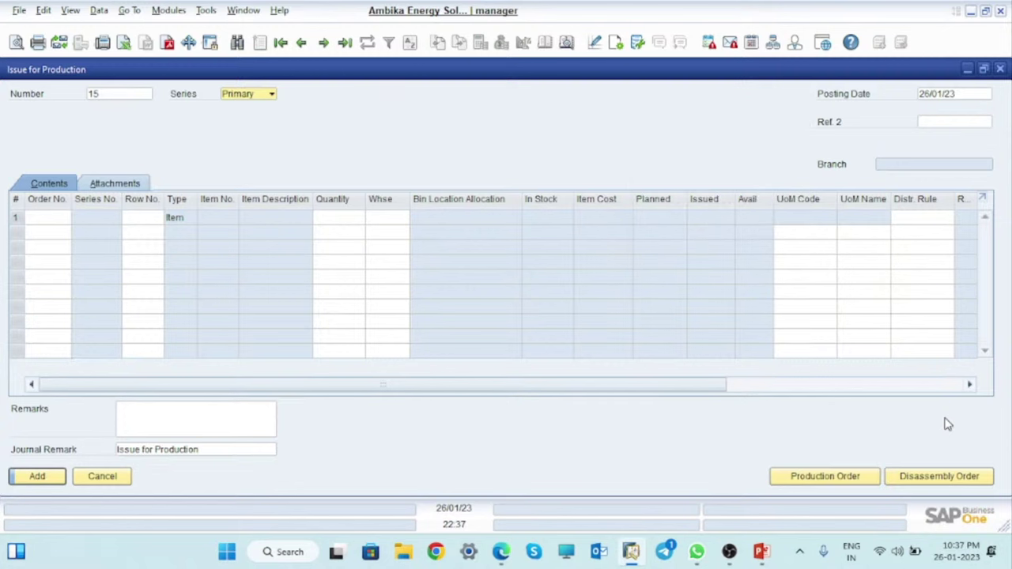
click(840, 476)
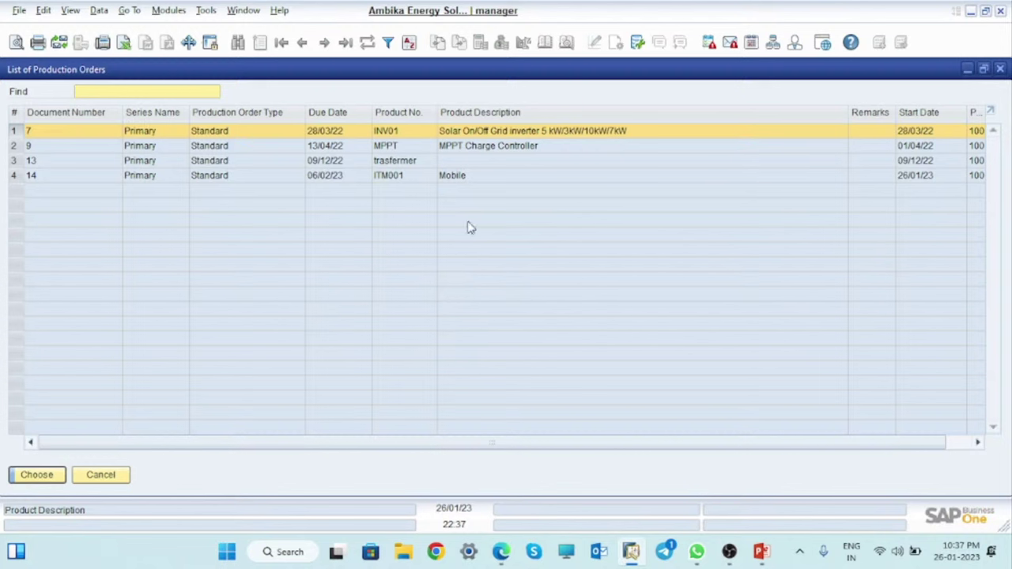
click(14, 177)
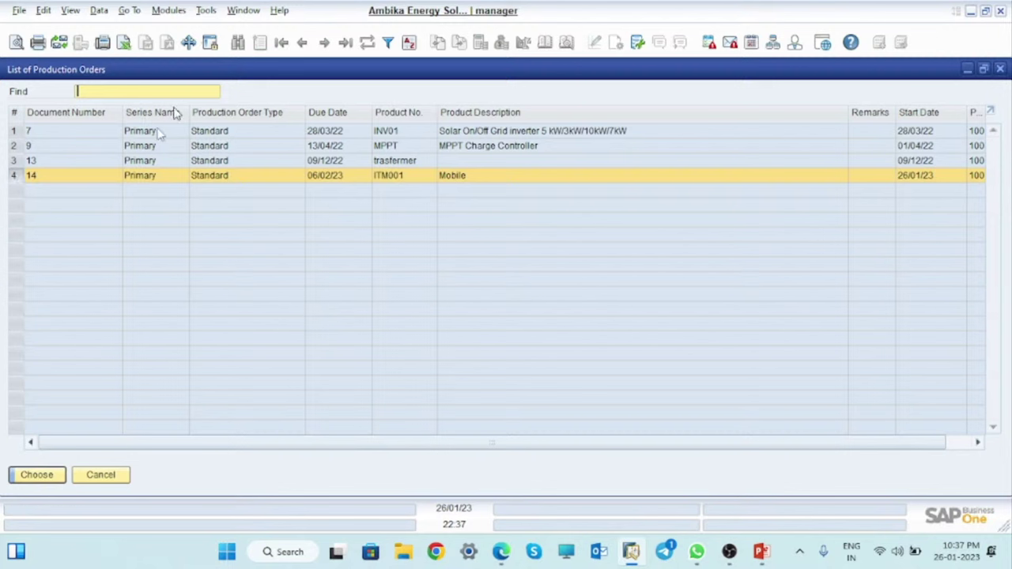
click(48, 475)
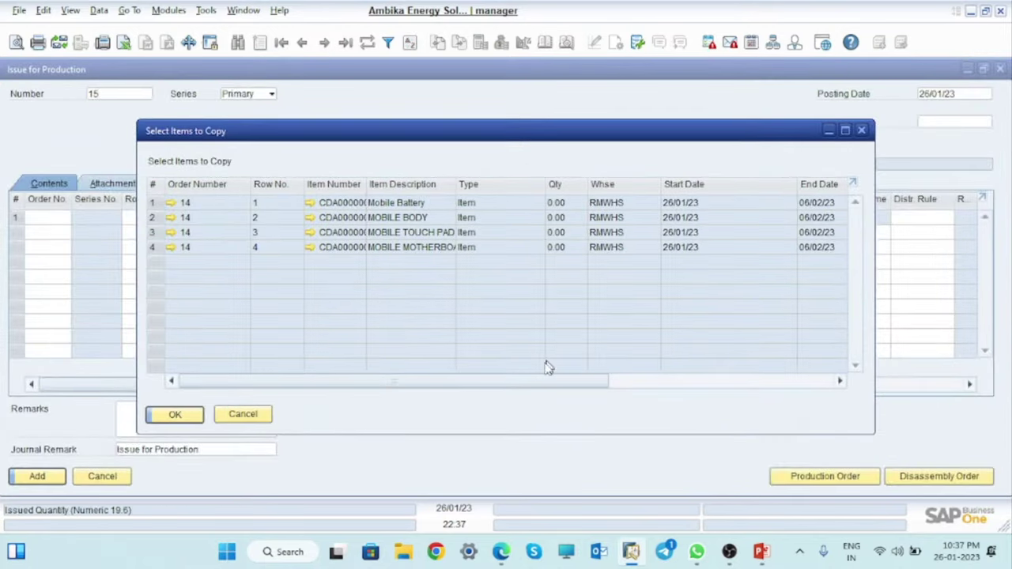
Minimize the item selection and Issue for Production windows, then switch from the Production module to Stock Management.
drag(524, 380, 469, 362)
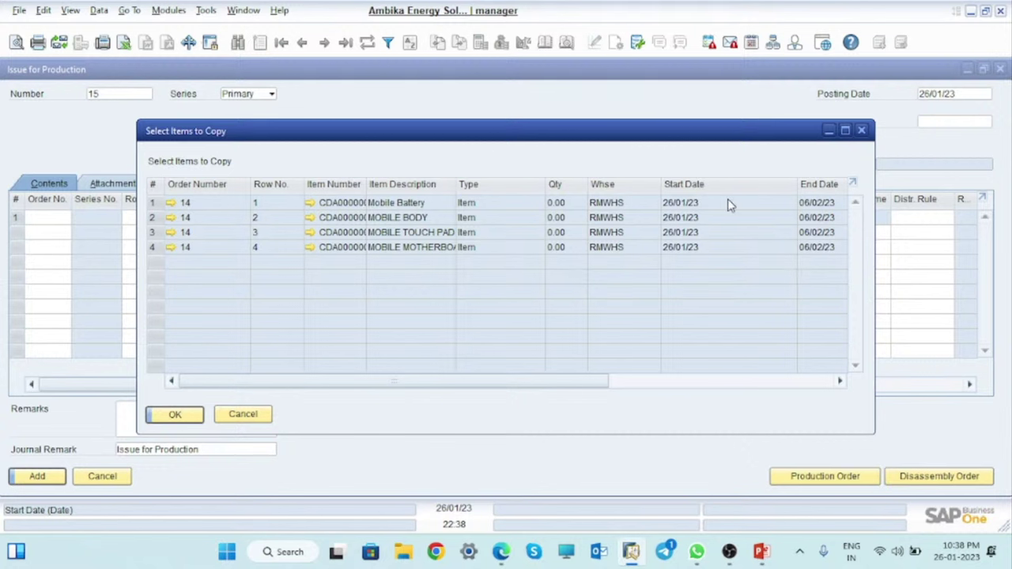
click(828, 131)
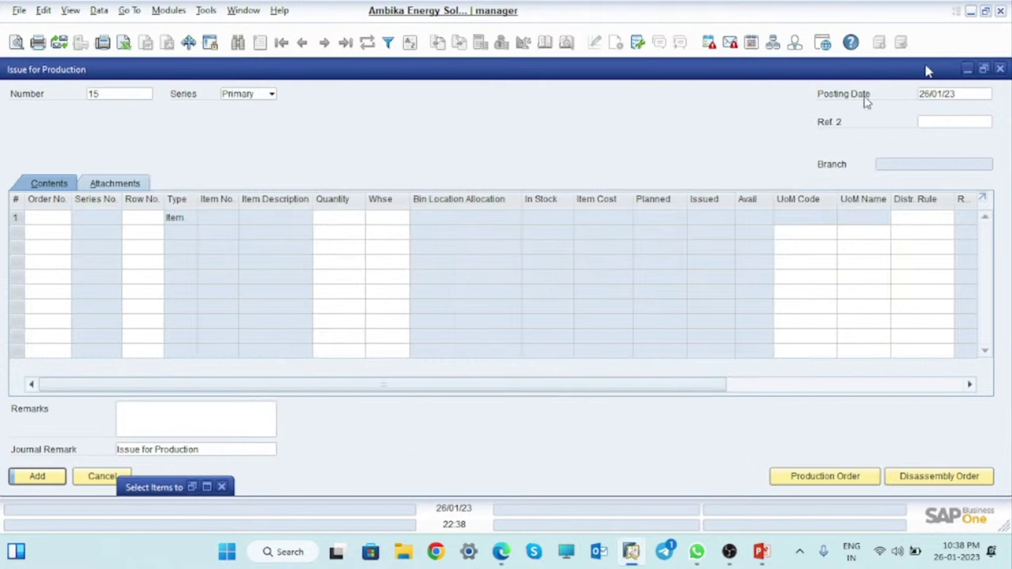
click(966, 70)
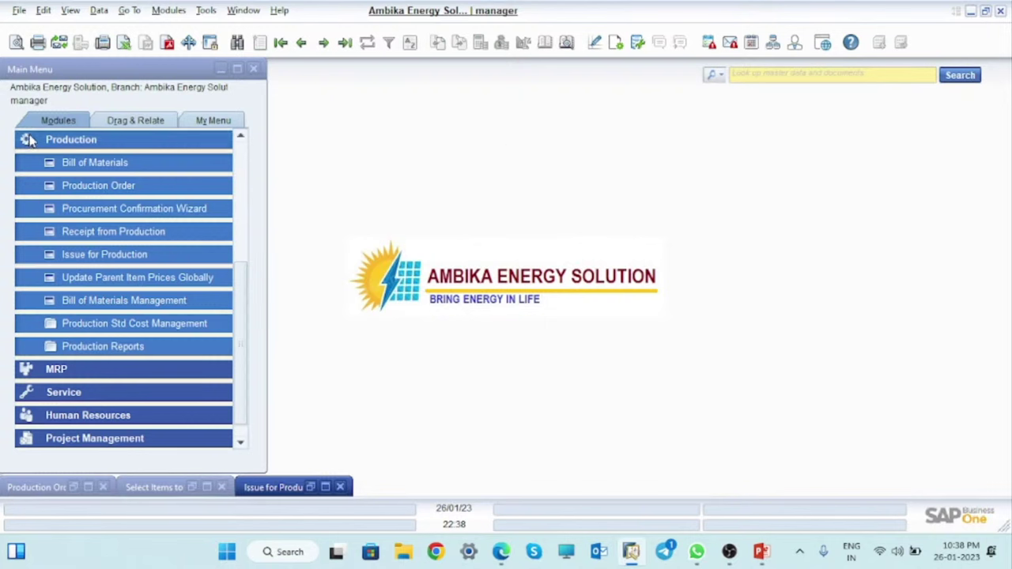
click(28, 140)
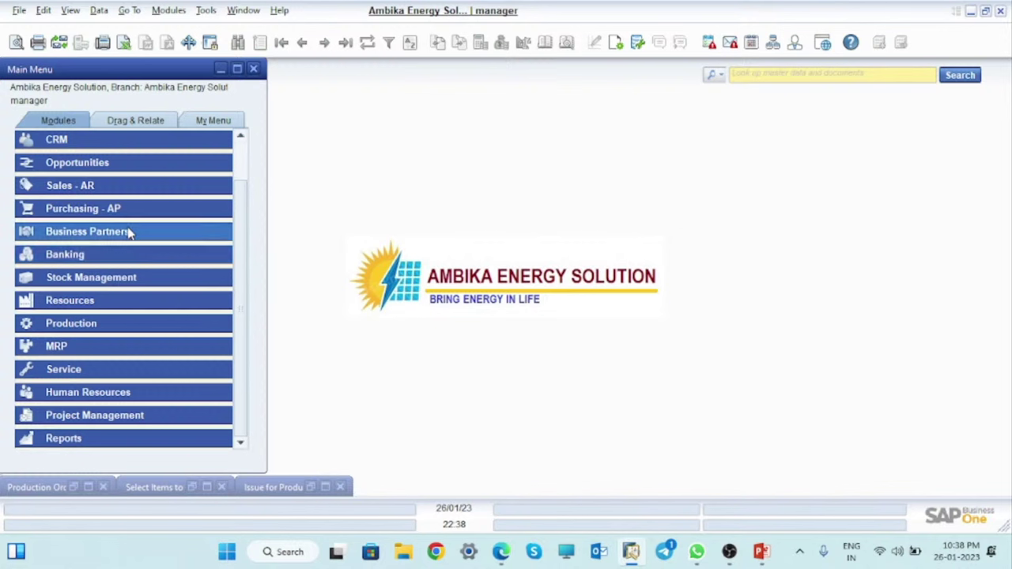
click(91, 277)
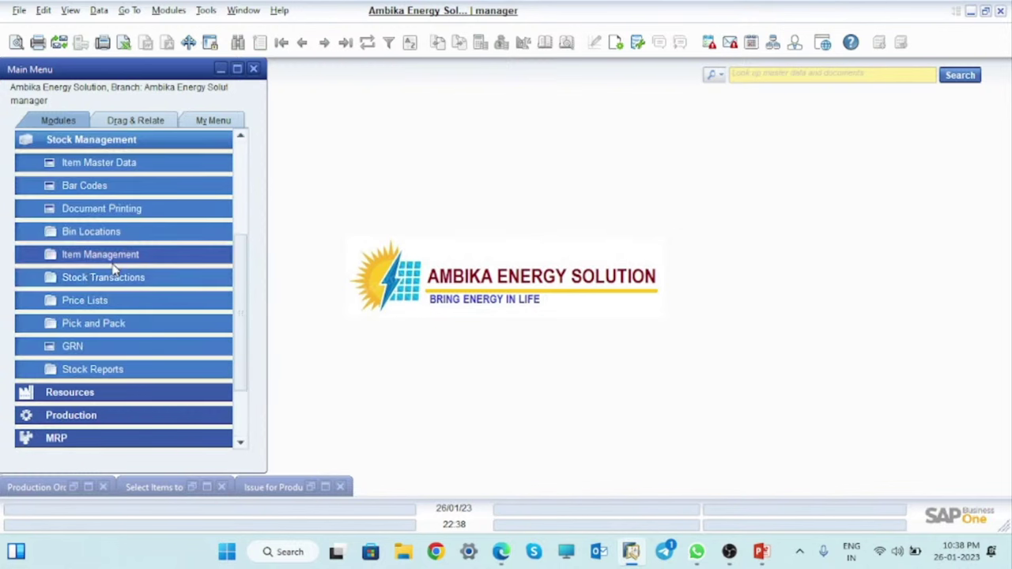
click(115, 261)
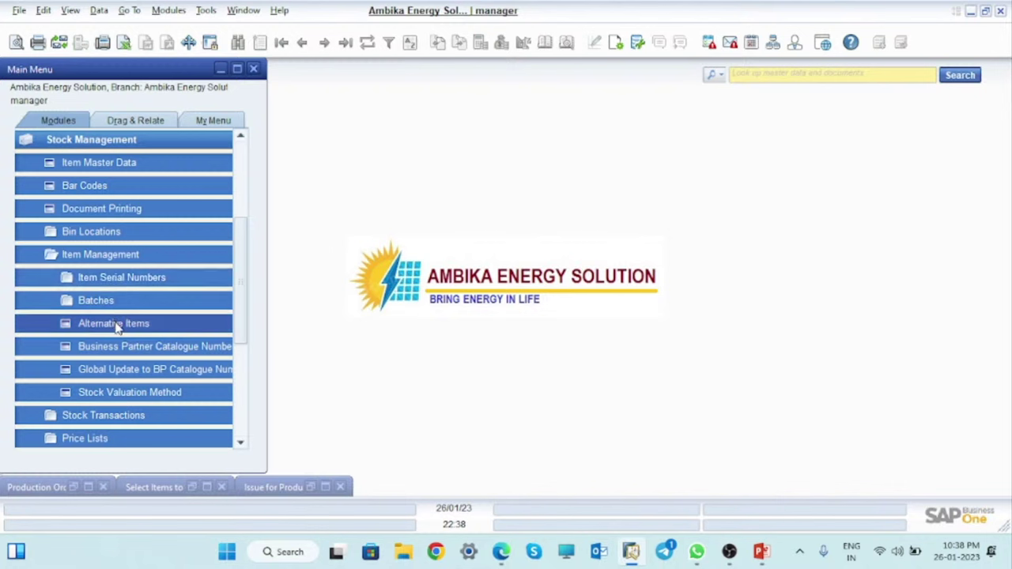
click(131, 393)
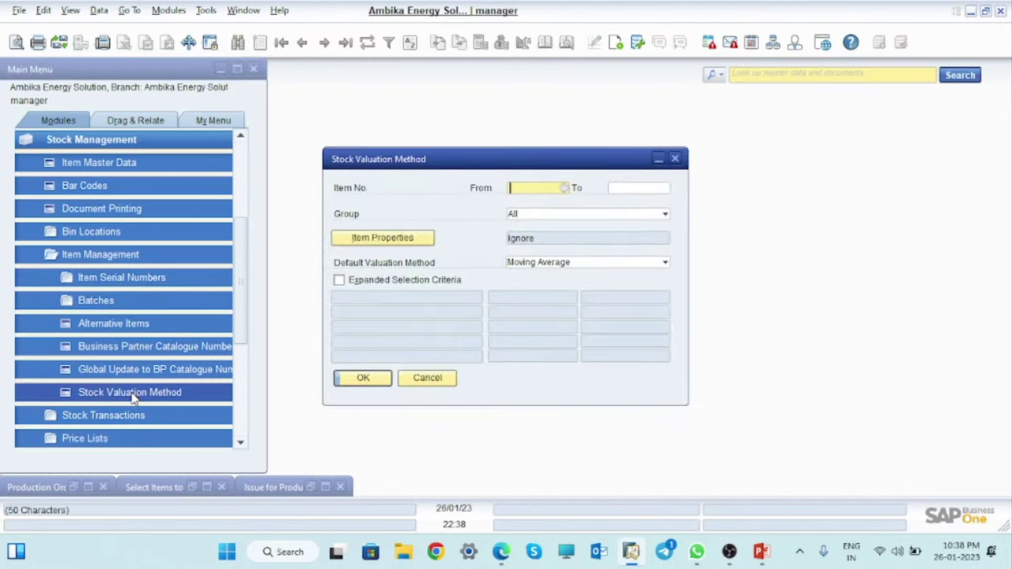
click(676, 160)
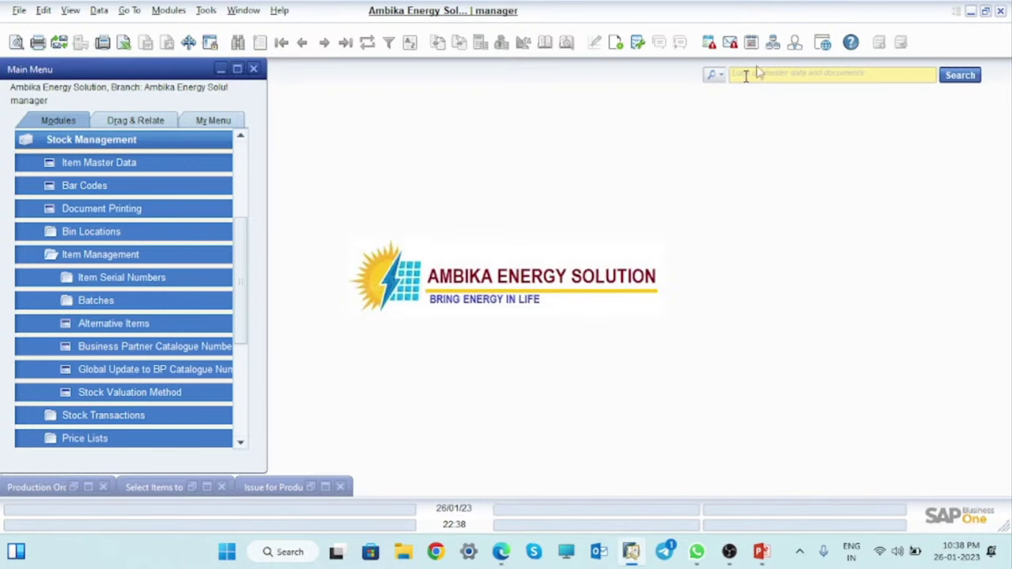
Search the menus for GOOD, open the Goods Receipt form and bring up the item list for its first line.
click(747, 77)
text(G)
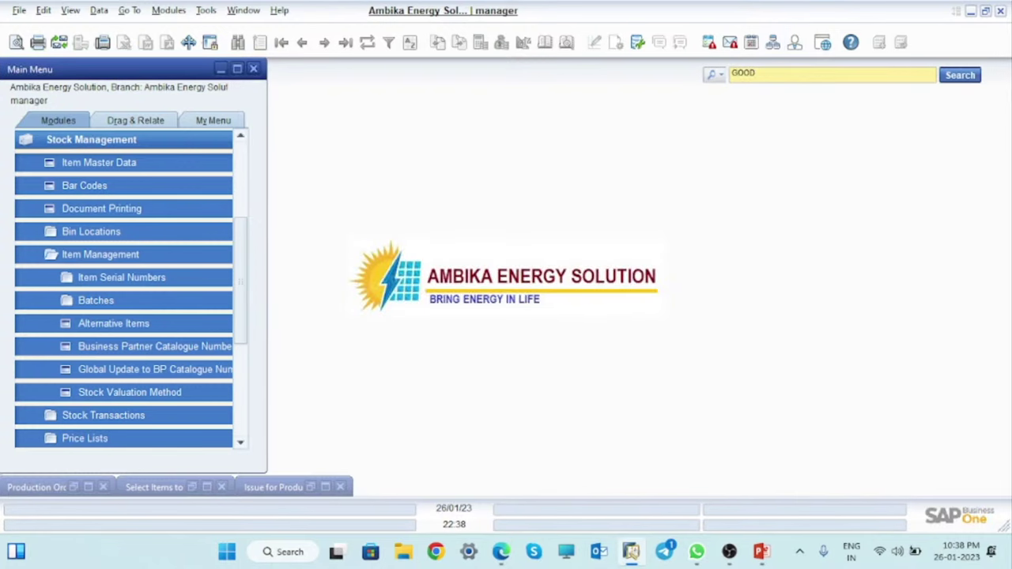
text(OOD)
click(723, 75)
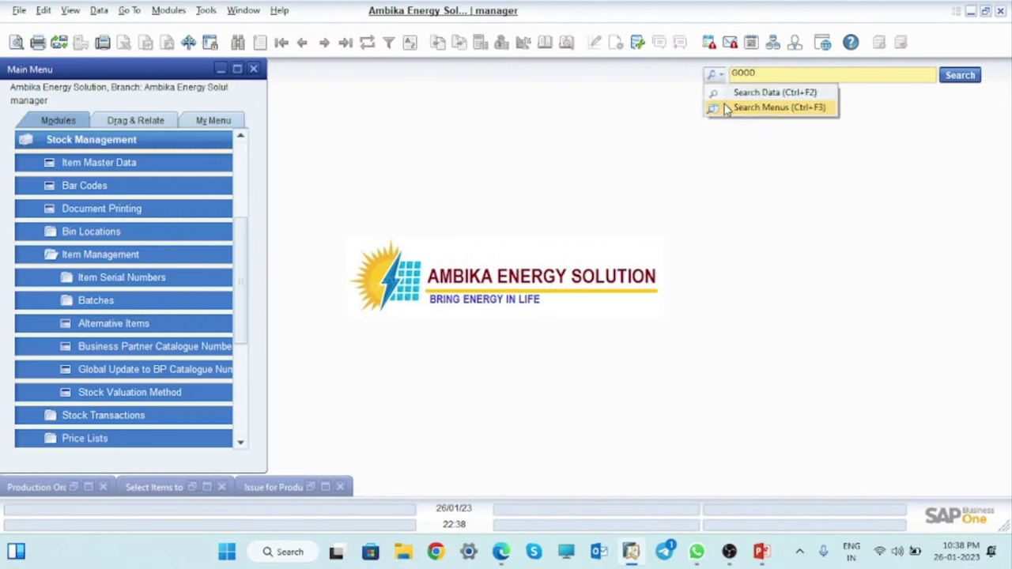
click(725, 108)
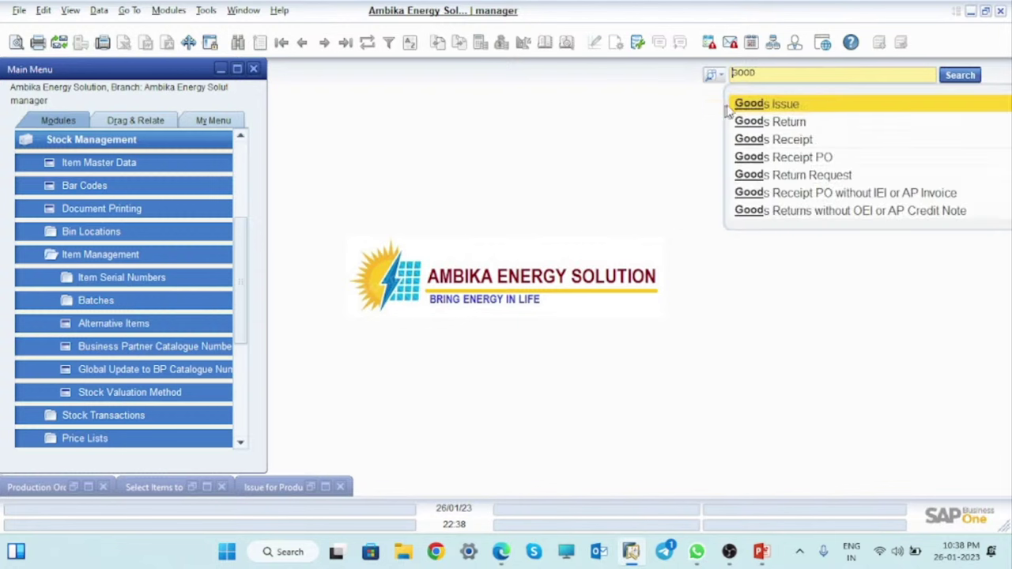
click(782, 146)
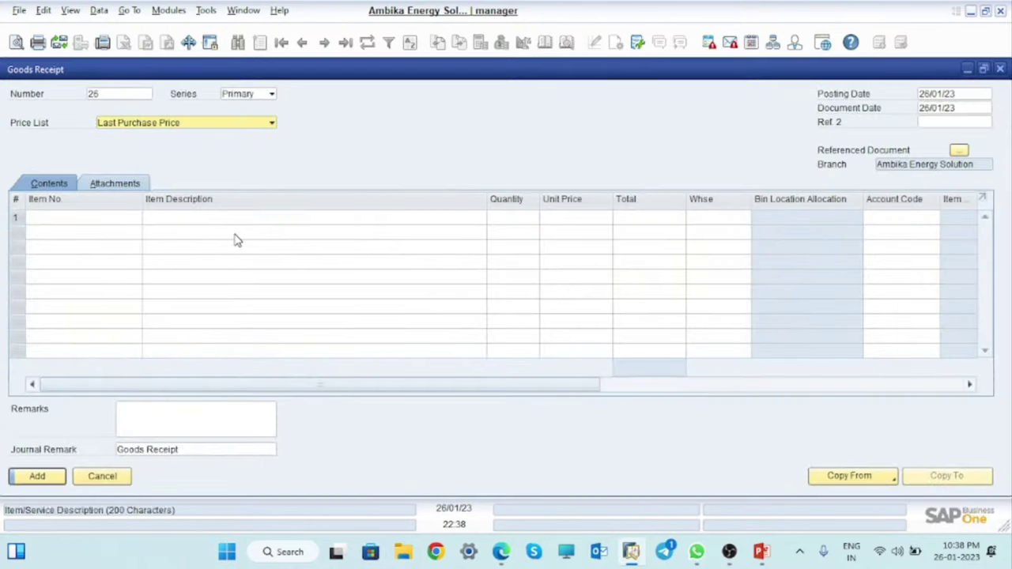
click(135, 225)
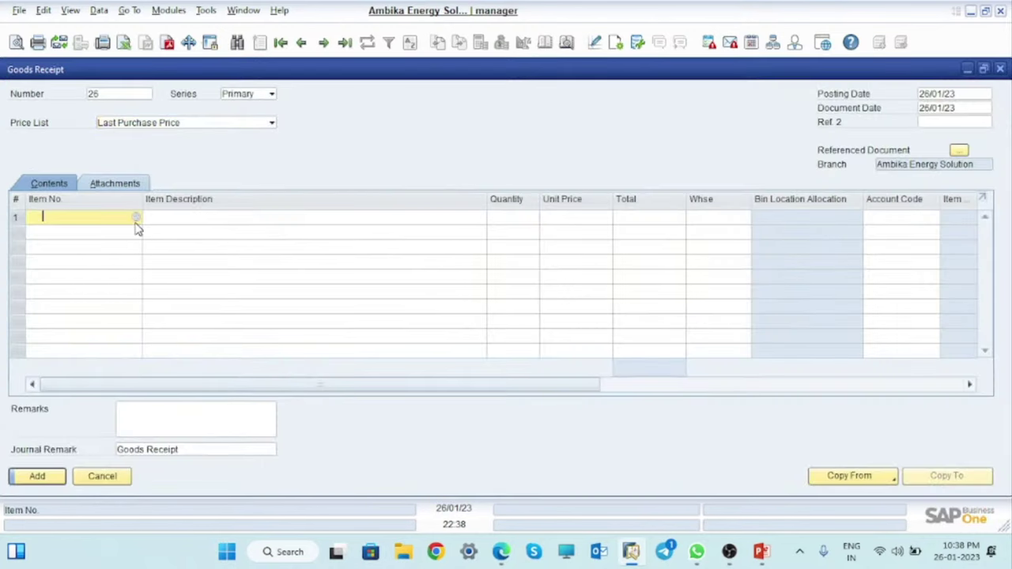
click(136, 218)
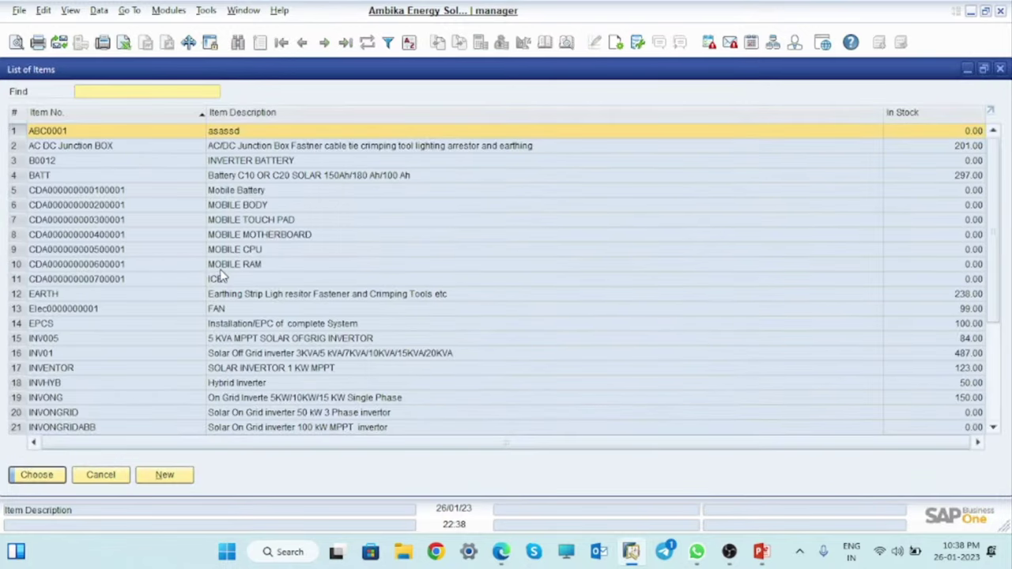
click(49, 211)
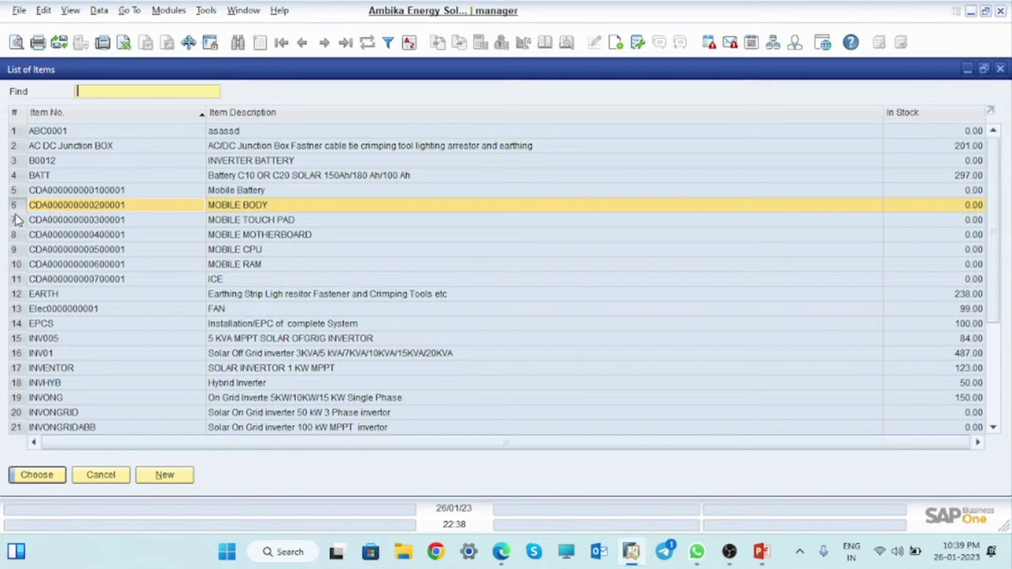
ctrl+click(17, 221)
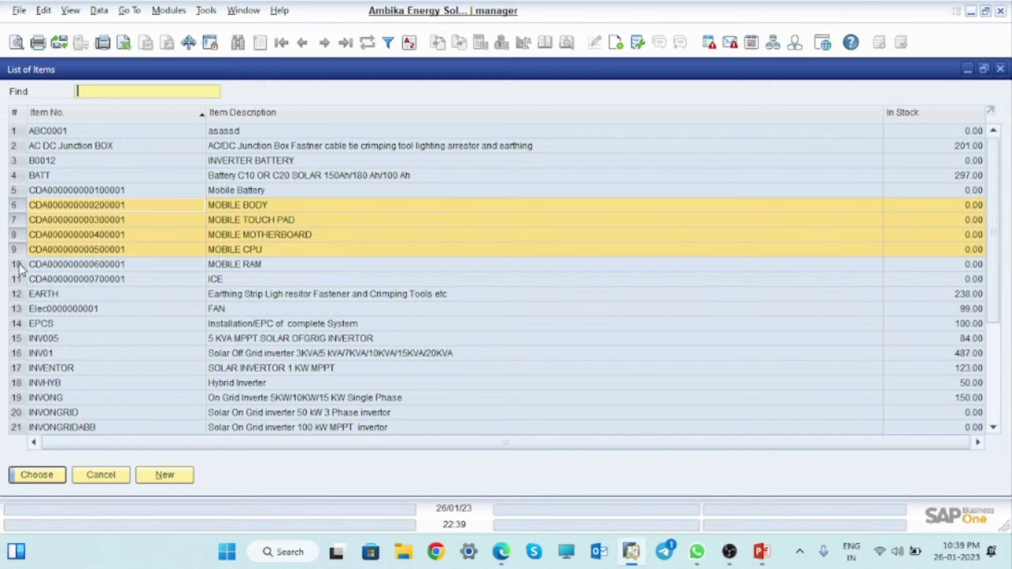
ctrl+click(17, 264)
ctrl+click(19, 280)
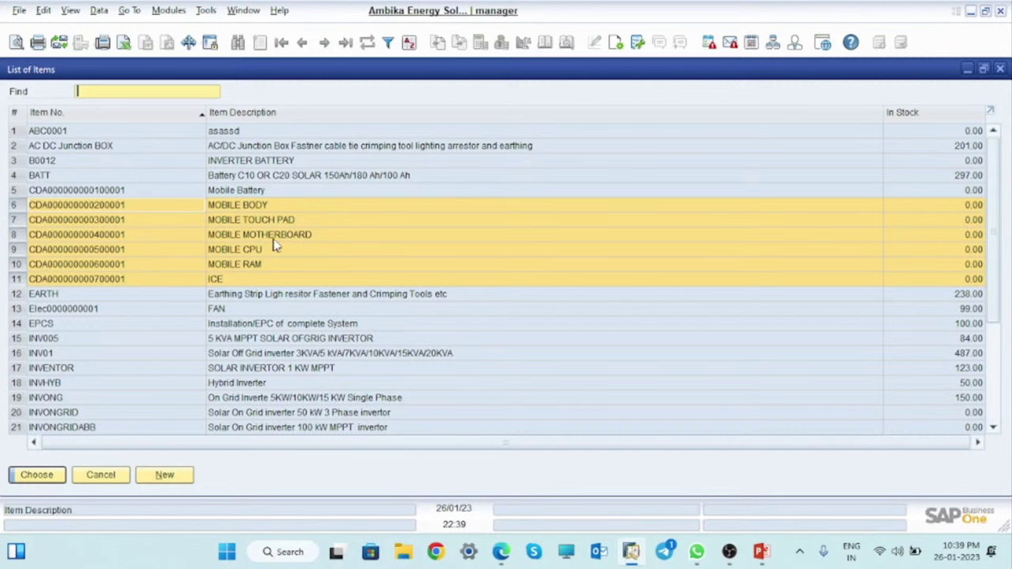
Choose MOBILE BODY, MOBILE TOUCH PAD, MOBILE CPU, MOBILE RAM and ICE together as goods receipt lines, leaving out MOBILE MOTHERBOARD.
click(21, 237)
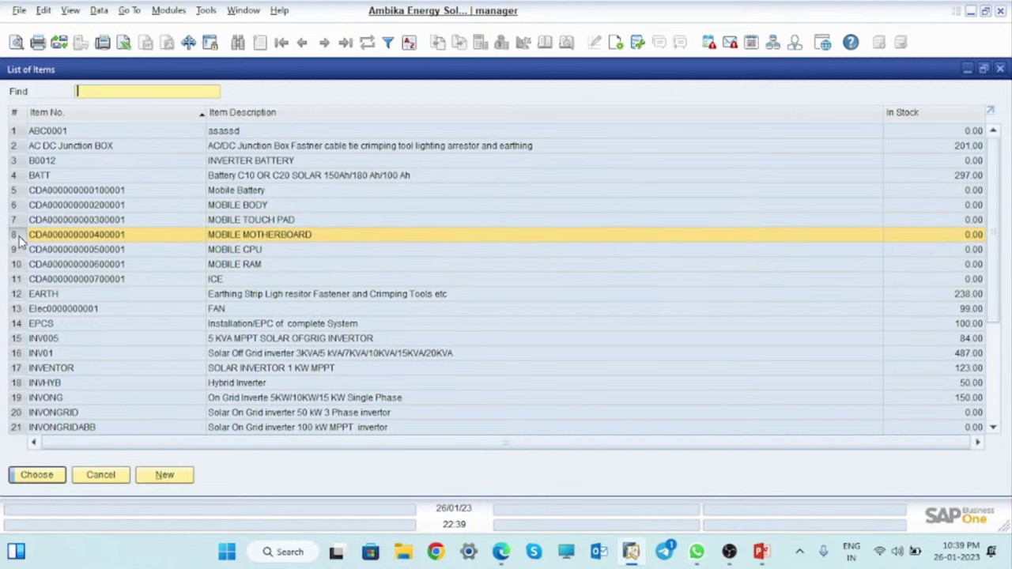
ctrl+click(83, 208)
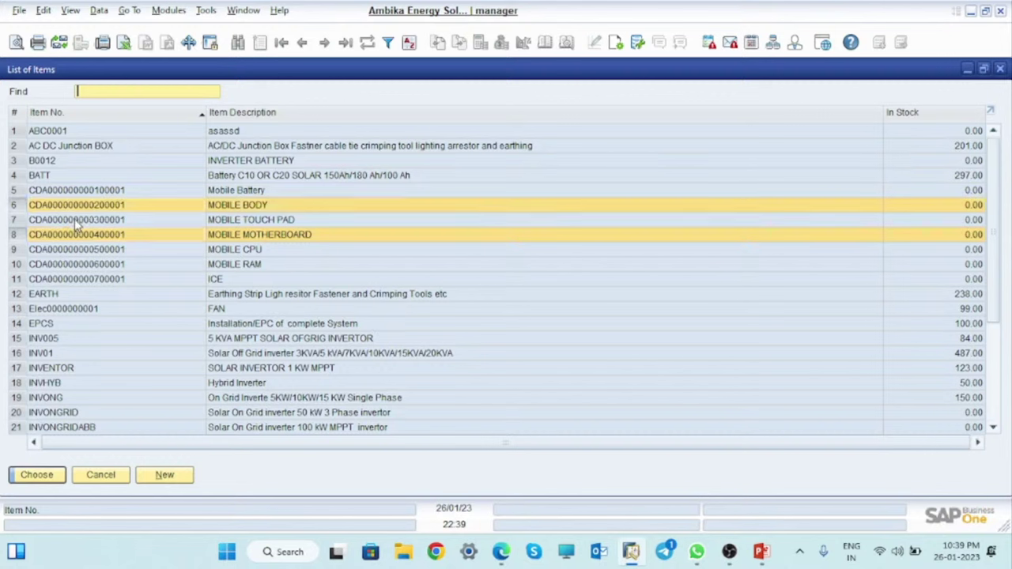
shift+click(77, 221)
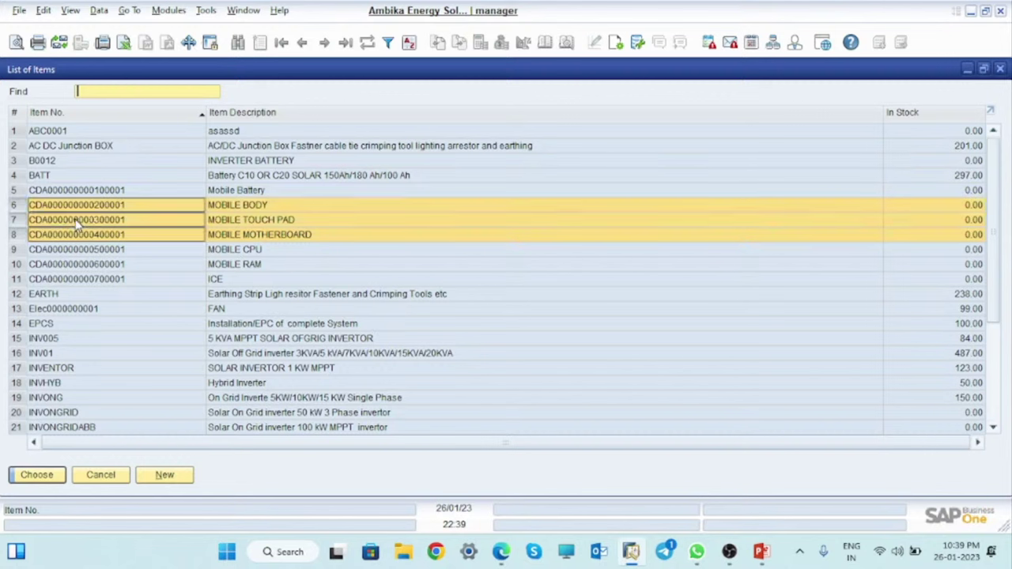
ctrl+click(56, 265)
ctrl+click(62, 281)
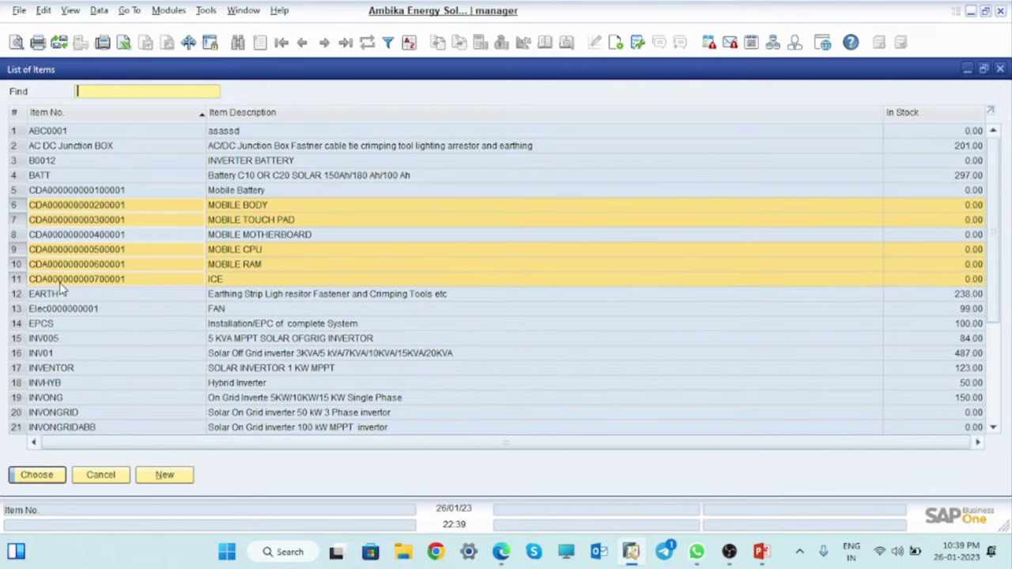
click(39, 476)
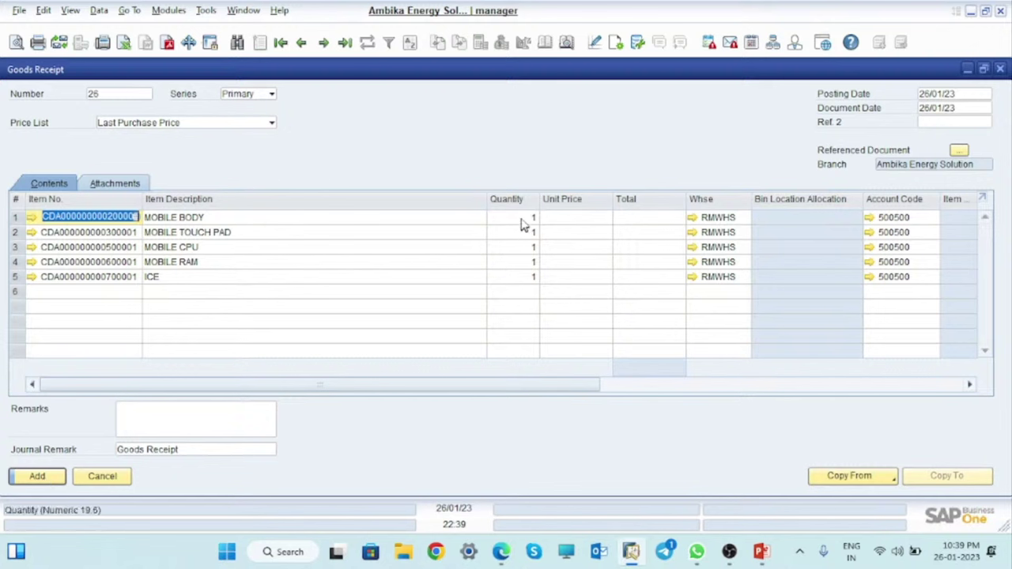
Set the quantity of all five goods receipt lines to 500.
click(532, 217)
text(5)
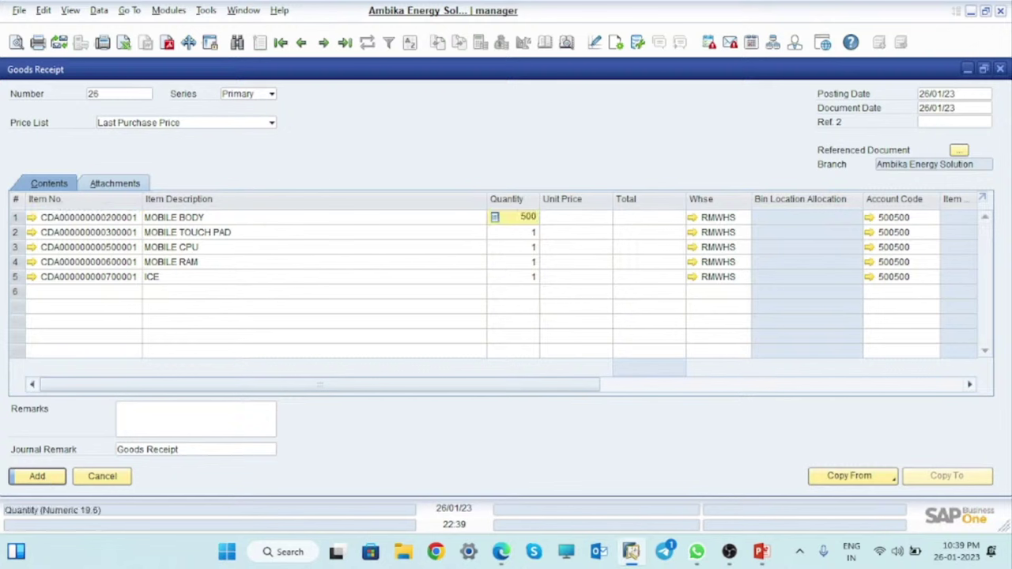
text(00)
click(523, 235)
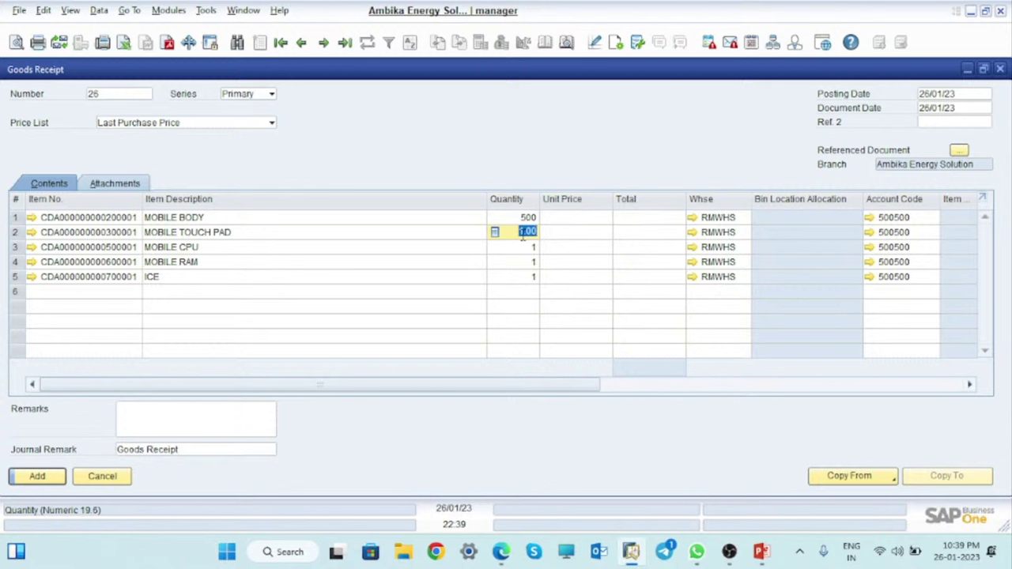
text(500)
click(529, 249)
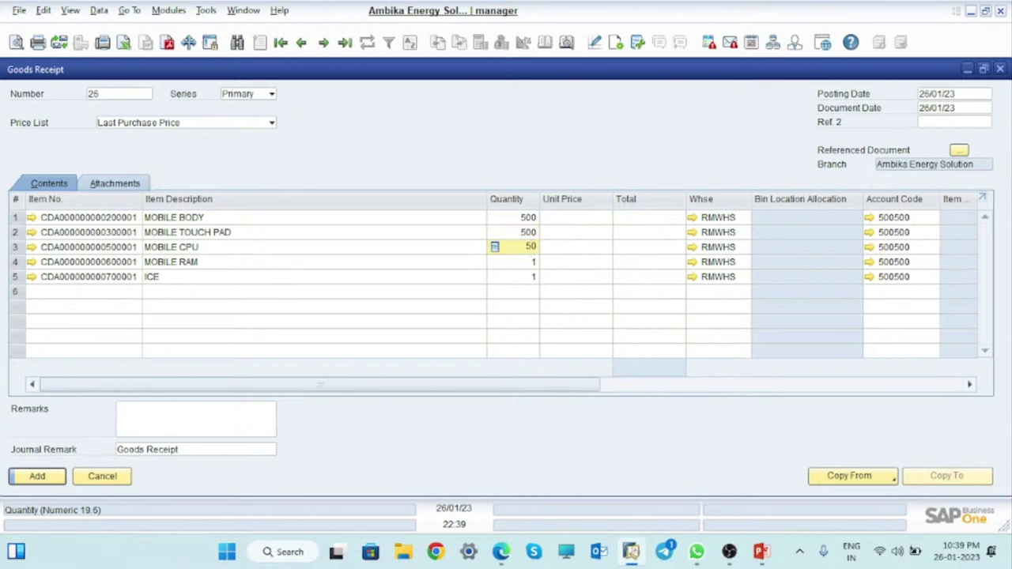
click(525, 265)
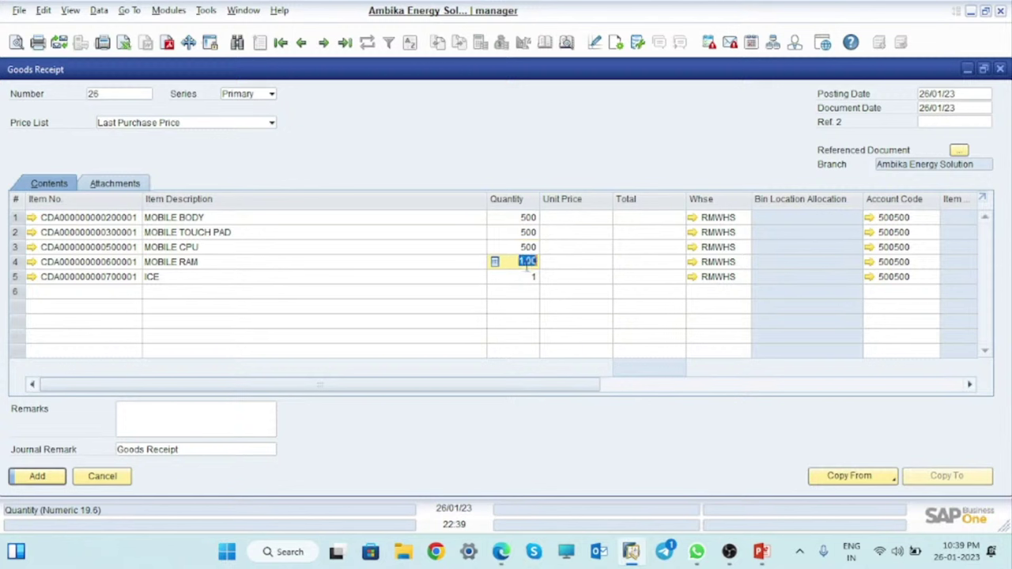
text(5)
click(526, 277)
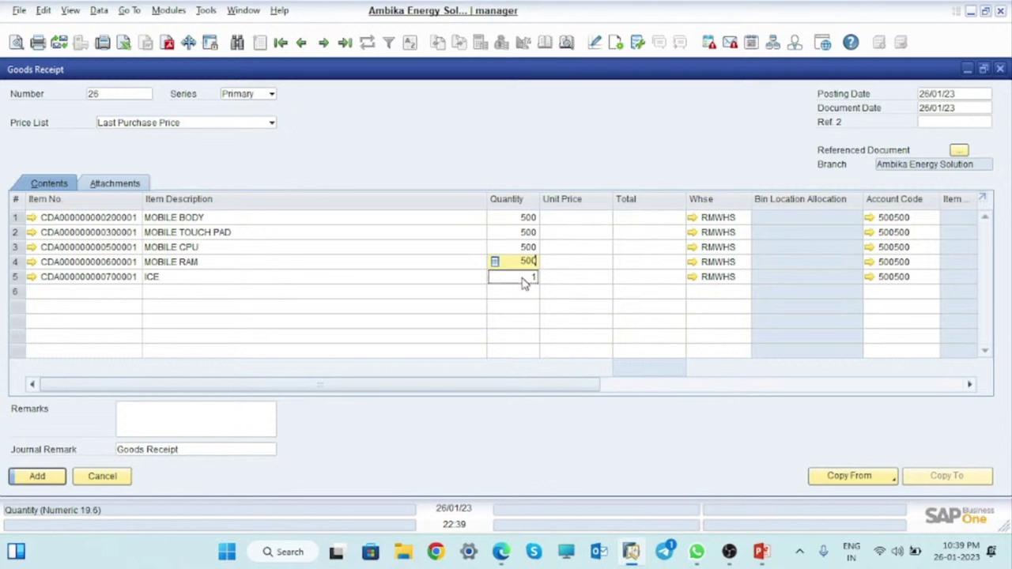
text(50)
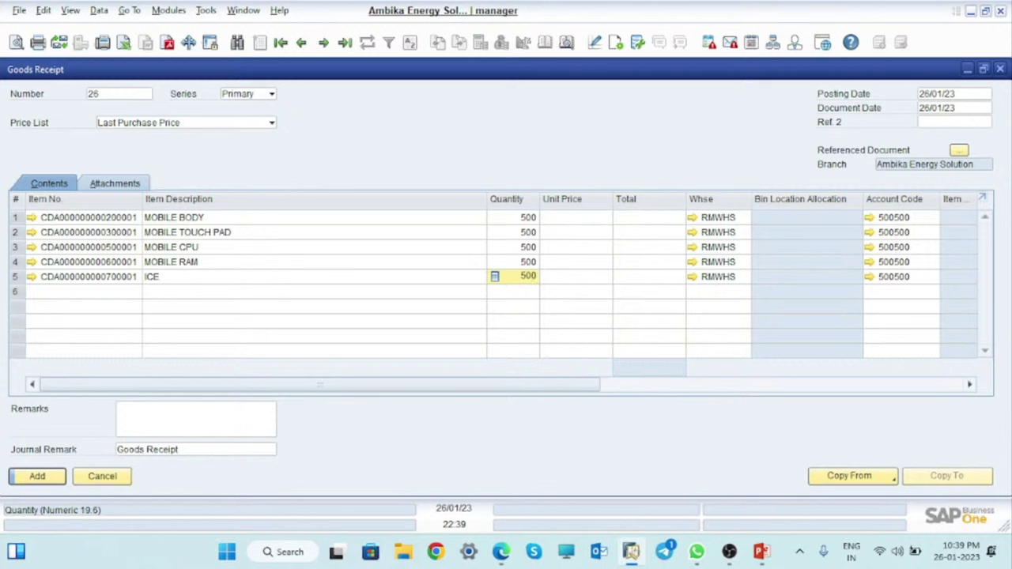
text(0)
Set the unit prices to 100 for MOBILE BODY, 120 for MOBILE TOUCH PAD, 150 for MOBILE CPU, 105 for MOBILE RAM and 90 for ICE.
click(559, 220)
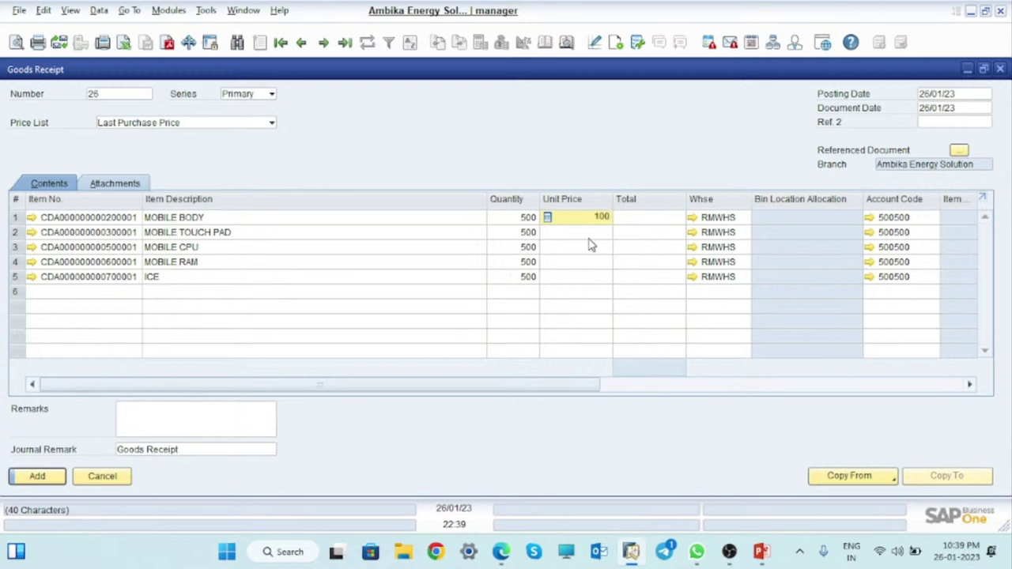
text(100)
click(589, 239)
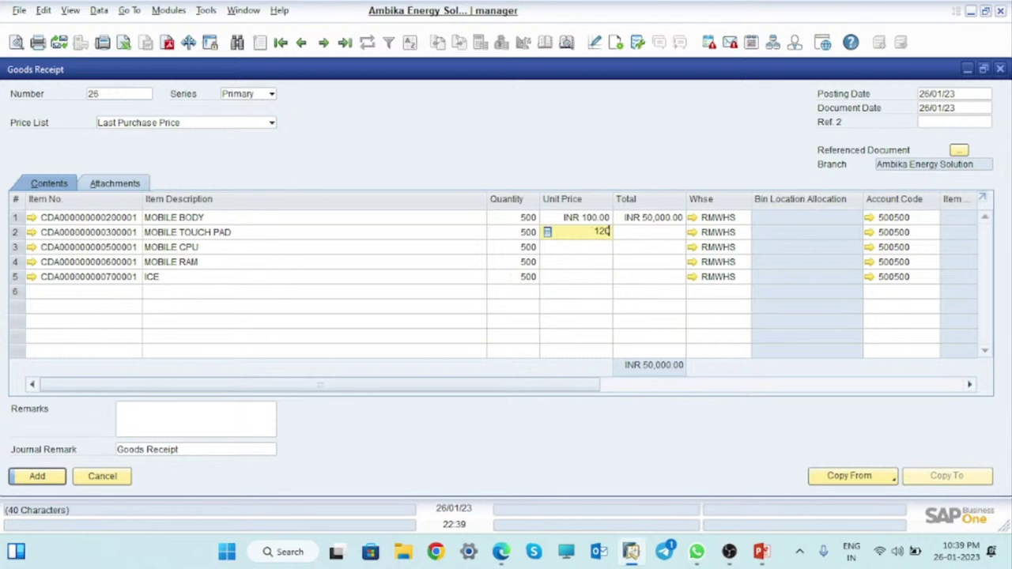
click(586, 247)
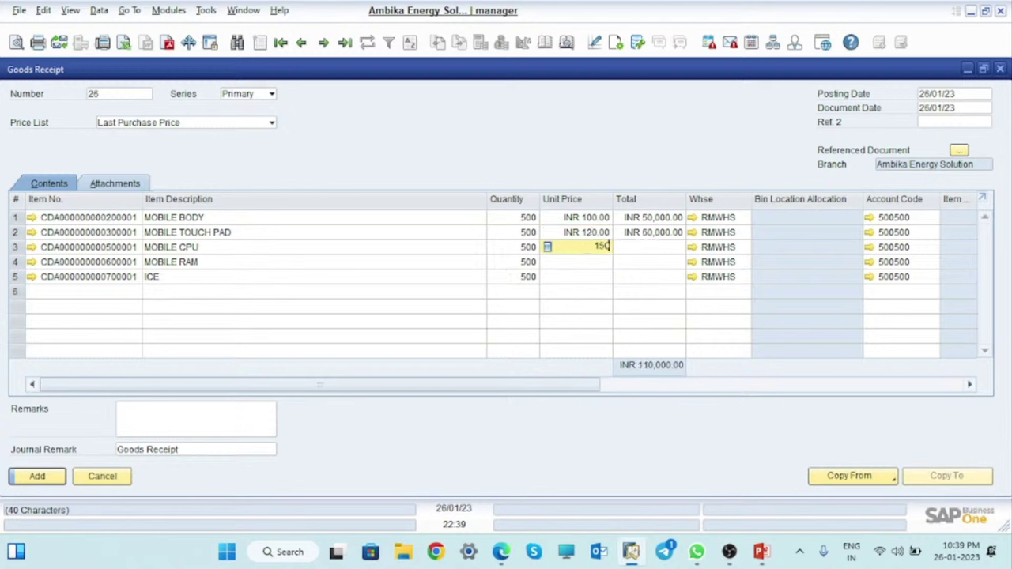
text(150)
click(594, 266)
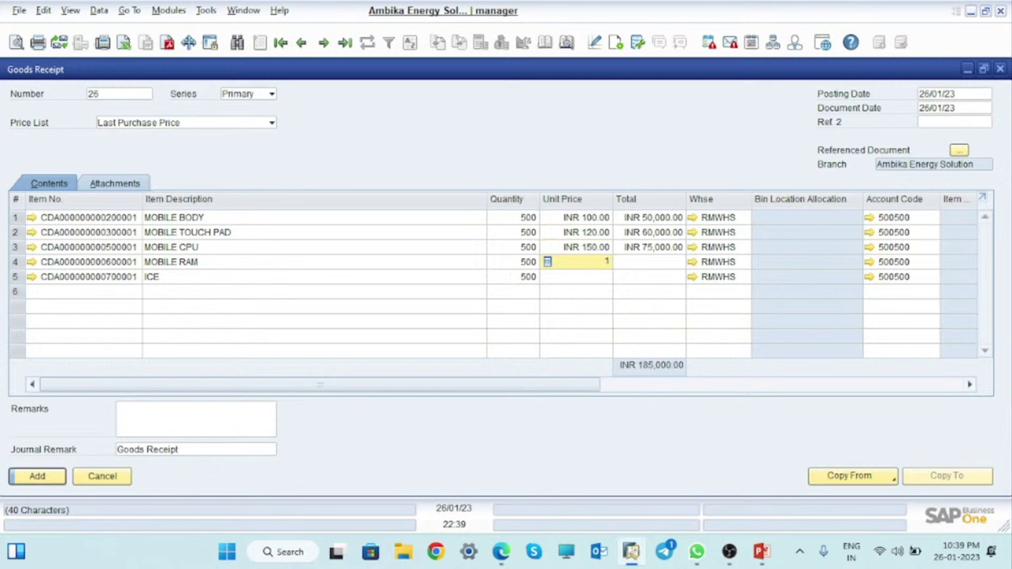
text(105)
key(Tab)
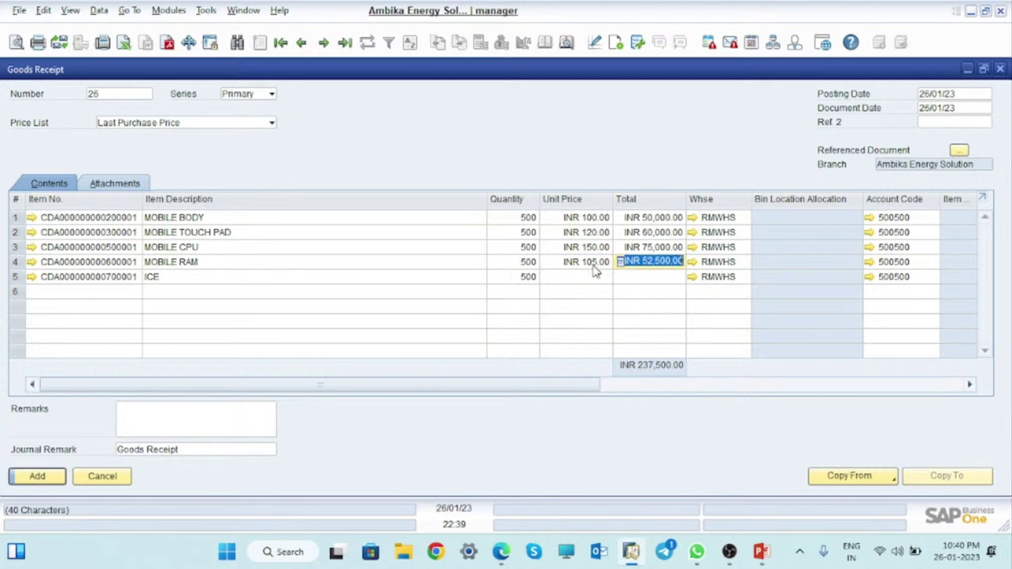
click(579, 279)
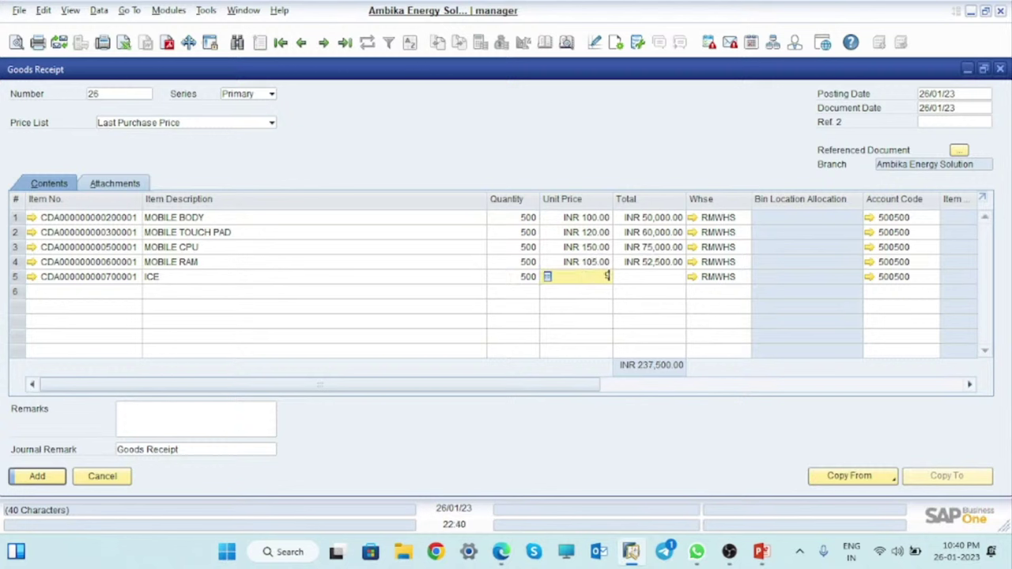
text(90)
key(Tab)
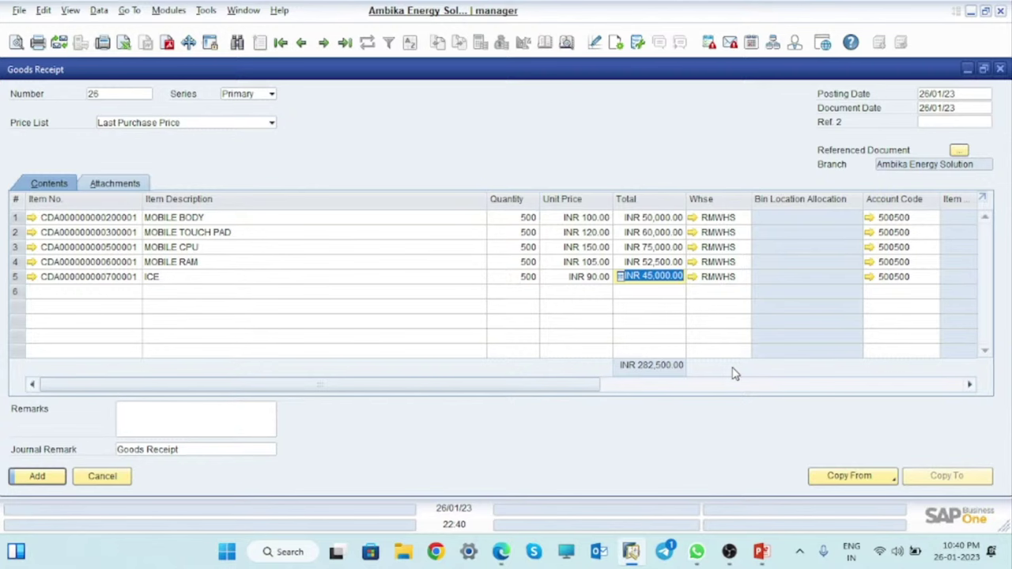
Preview the goods receipt's journal entry, add the receipt and close the Goods Receipt form.
click(570, 42)
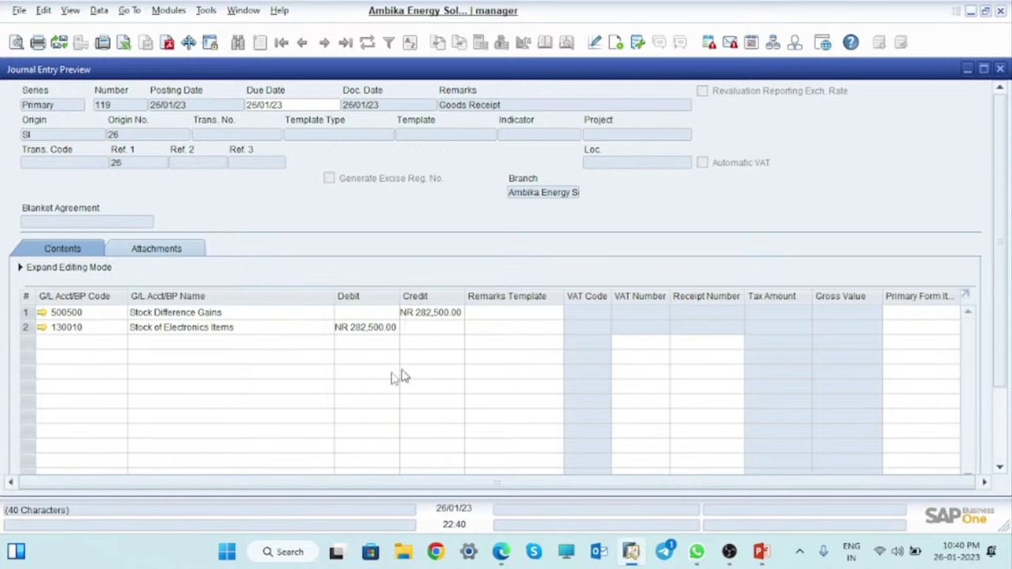
click(1001, 70)
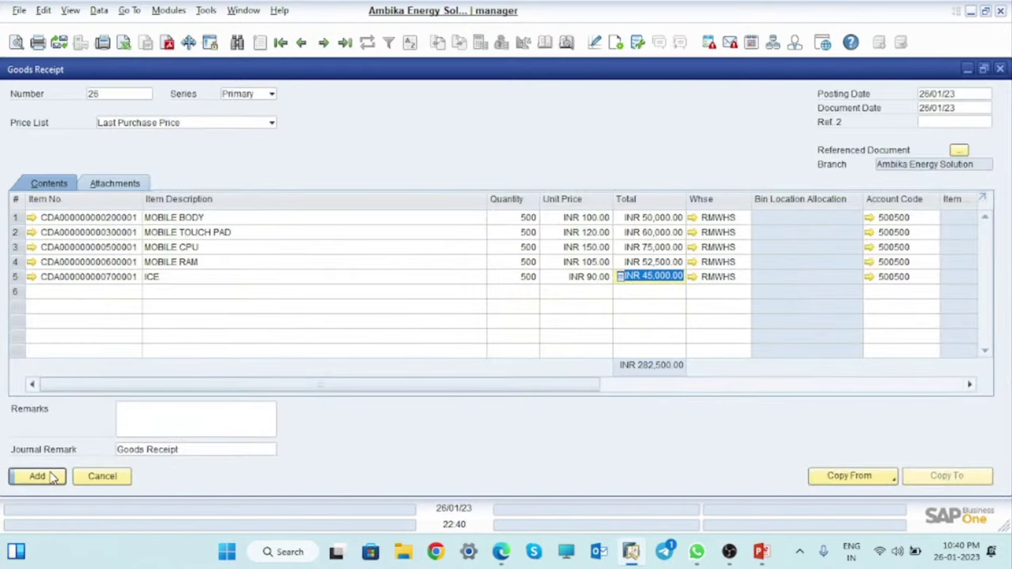
click(56, 477)
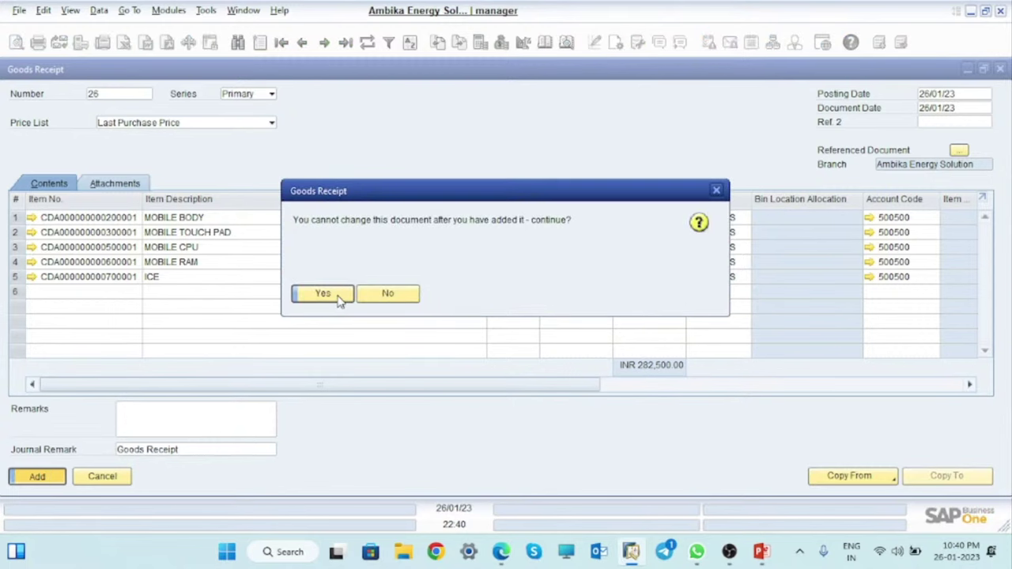
click(323, 294)
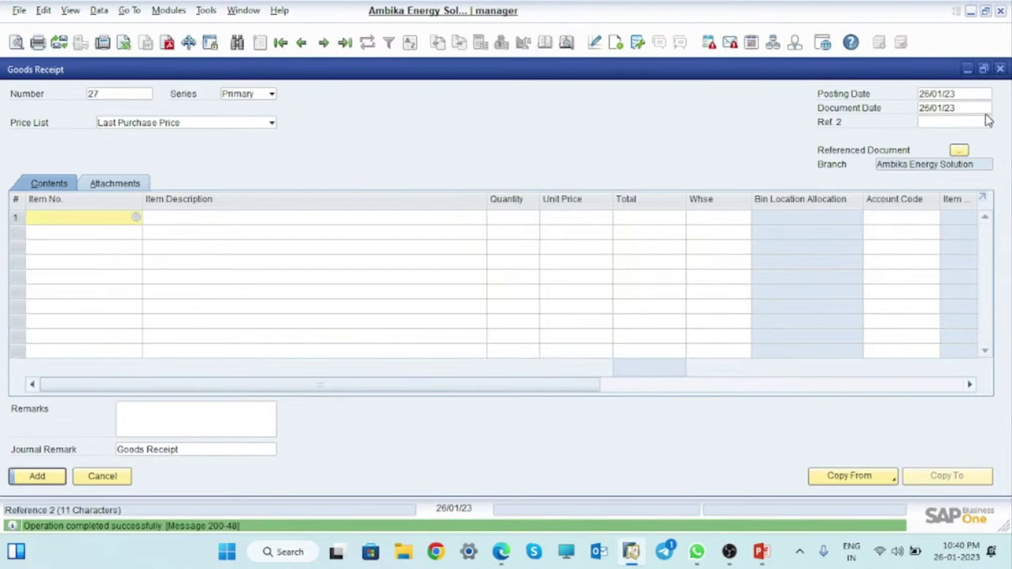
click(1001, 70)
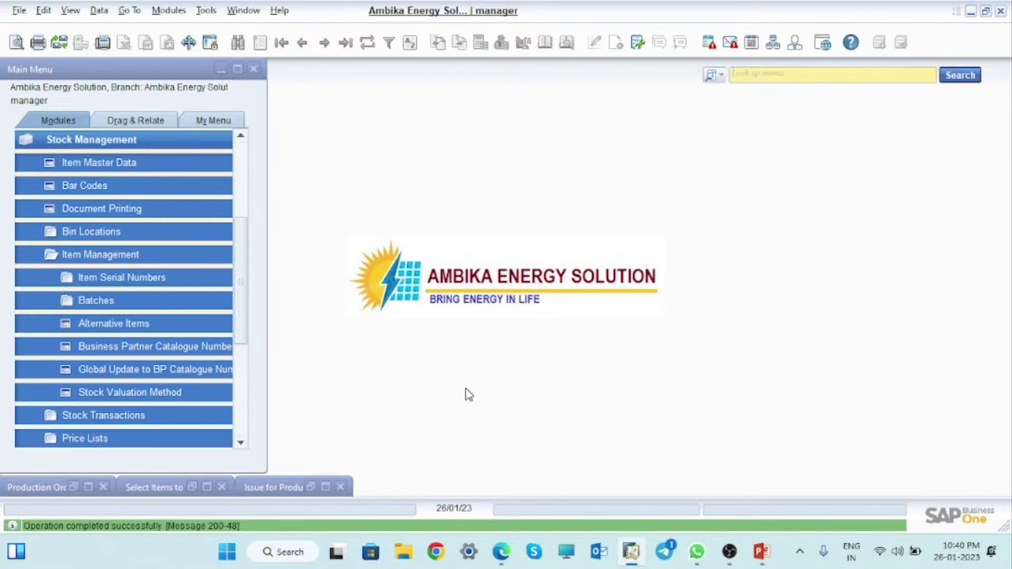
Discard the minimised empty Issue for Production form without saving and open a fresh Issue for Production document.
click(324, 488)
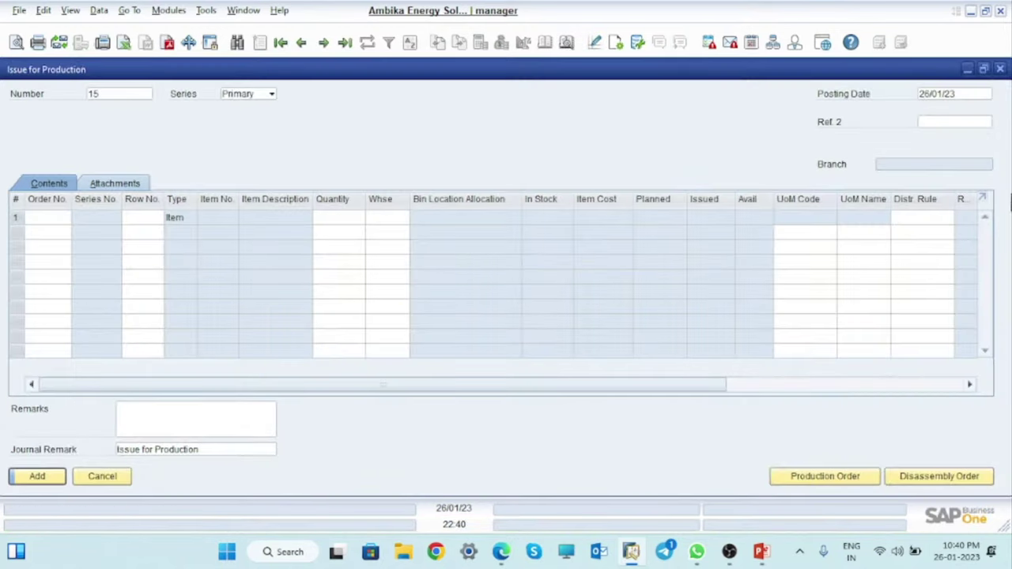
click(1000, 69)
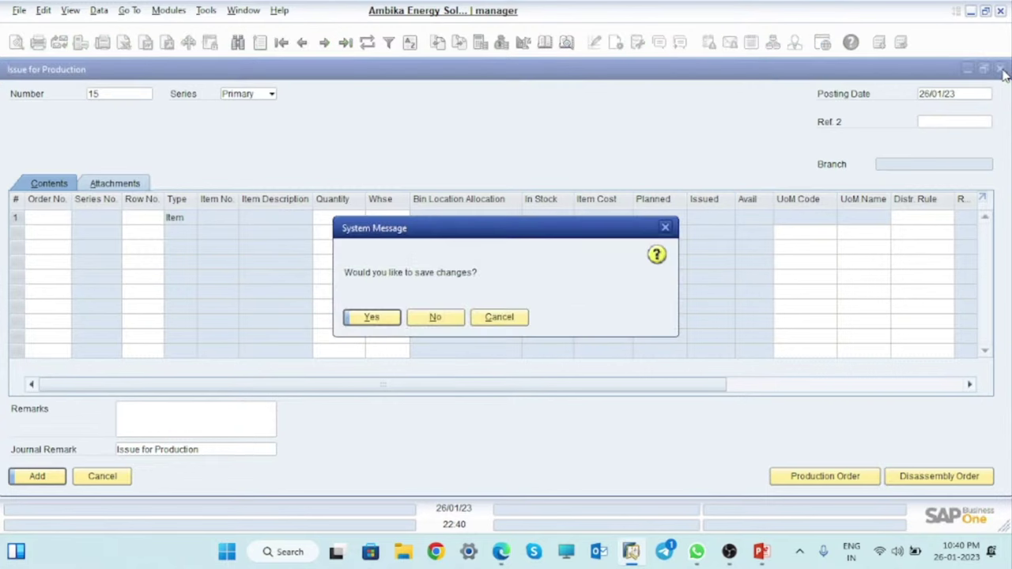
click(437, 317)
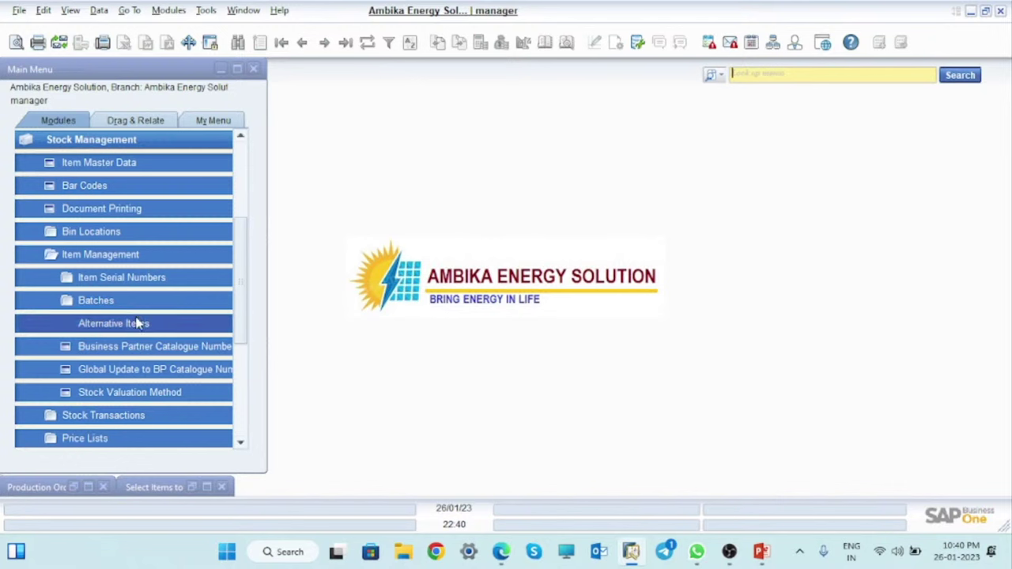
click(32, 145)
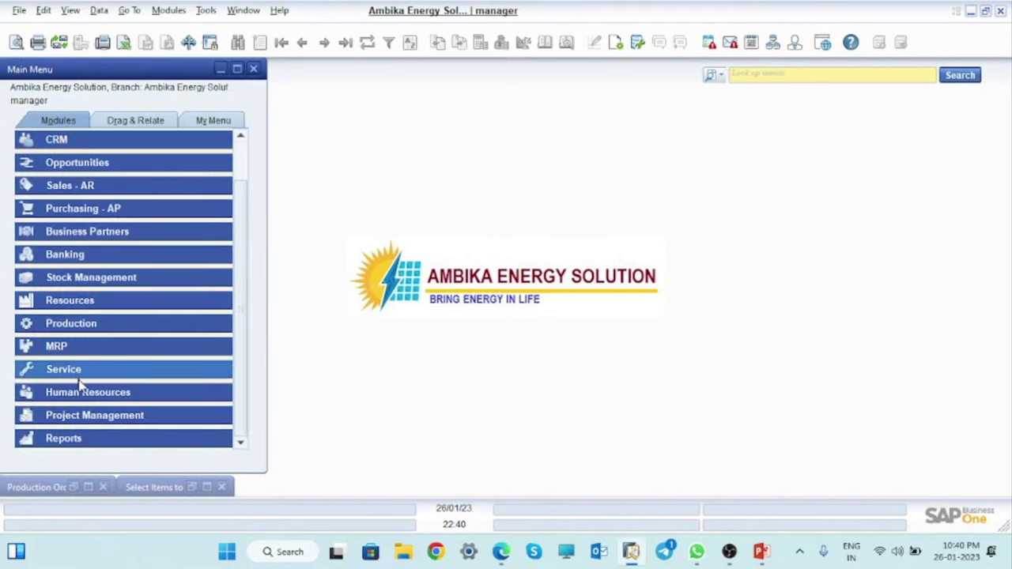
click(73, 323)
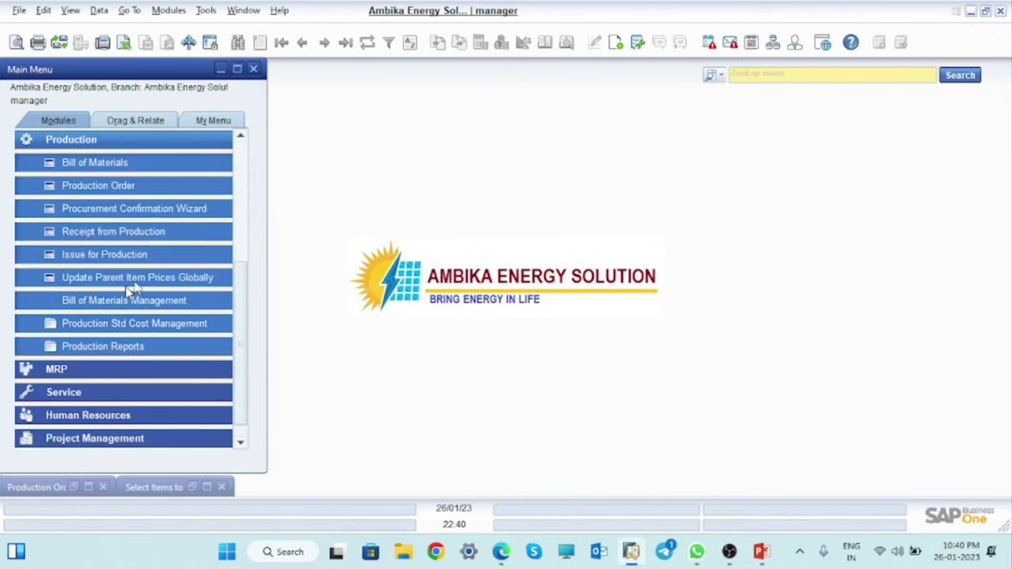
click(117, 253)
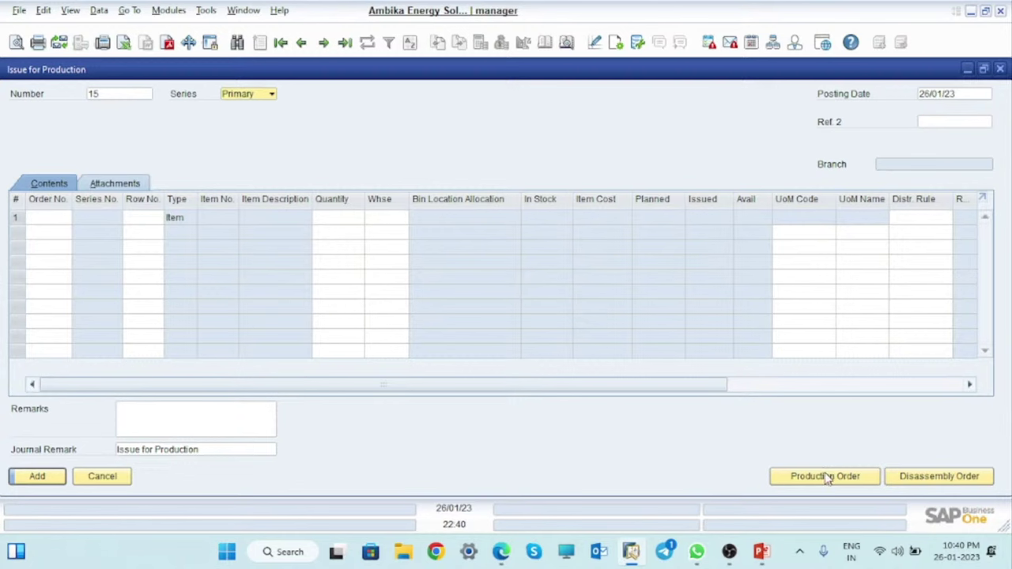
Copy all four components of Mobile production order 14 into the issue and fit the column widths.
click(825, 477)
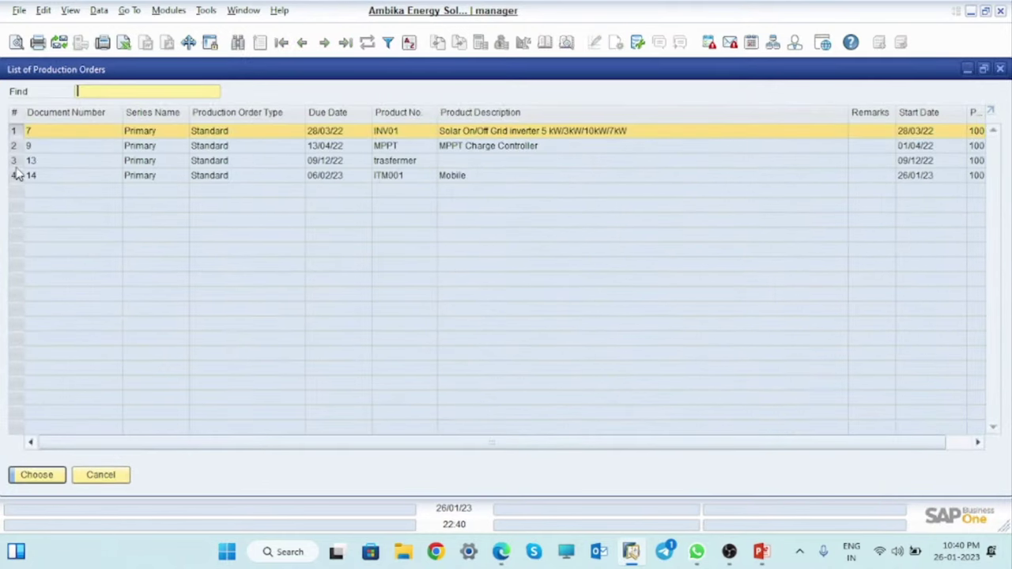
click(16, 175)
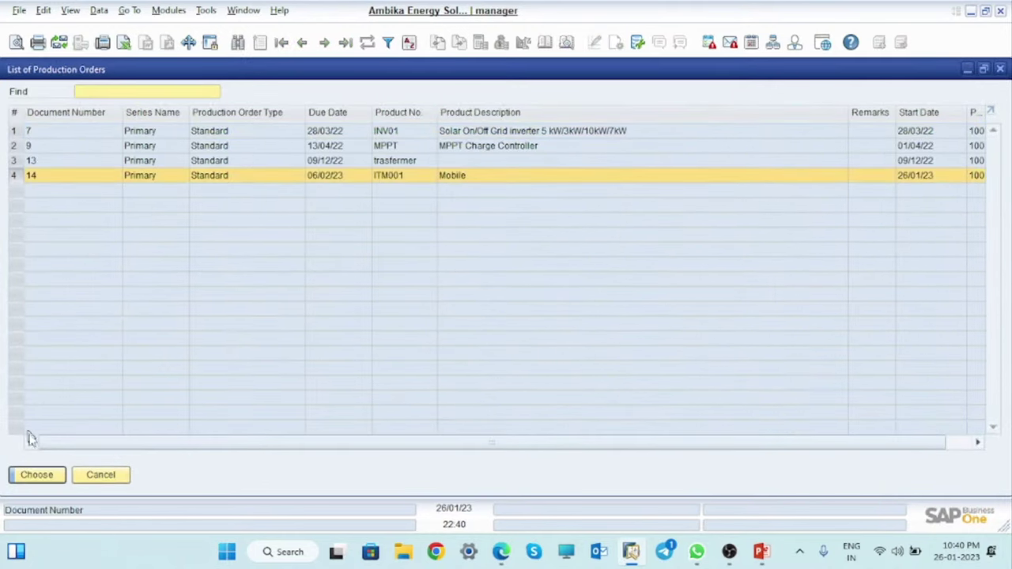
click(37, 475)
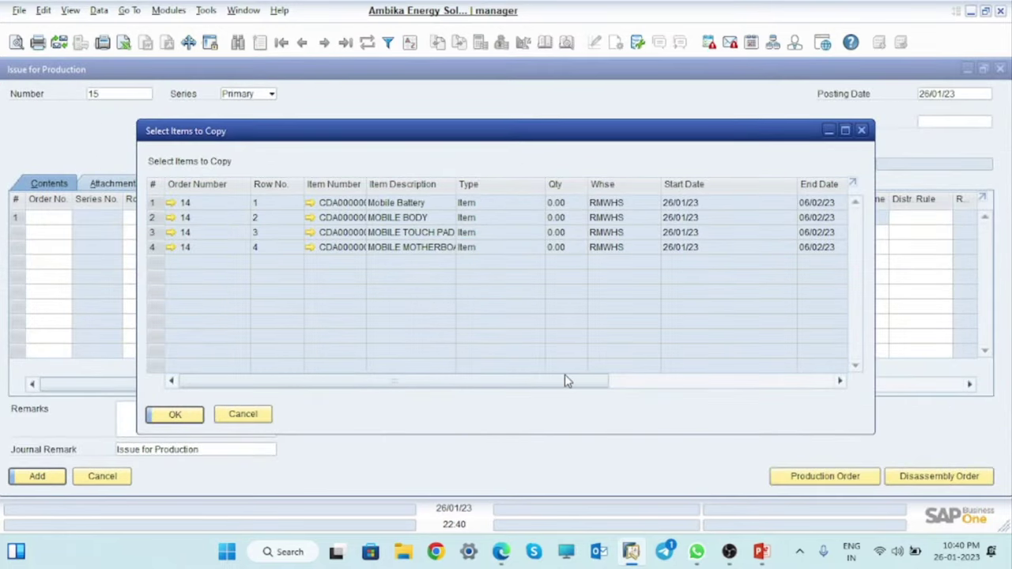
drag(565, 381, 353, 384)
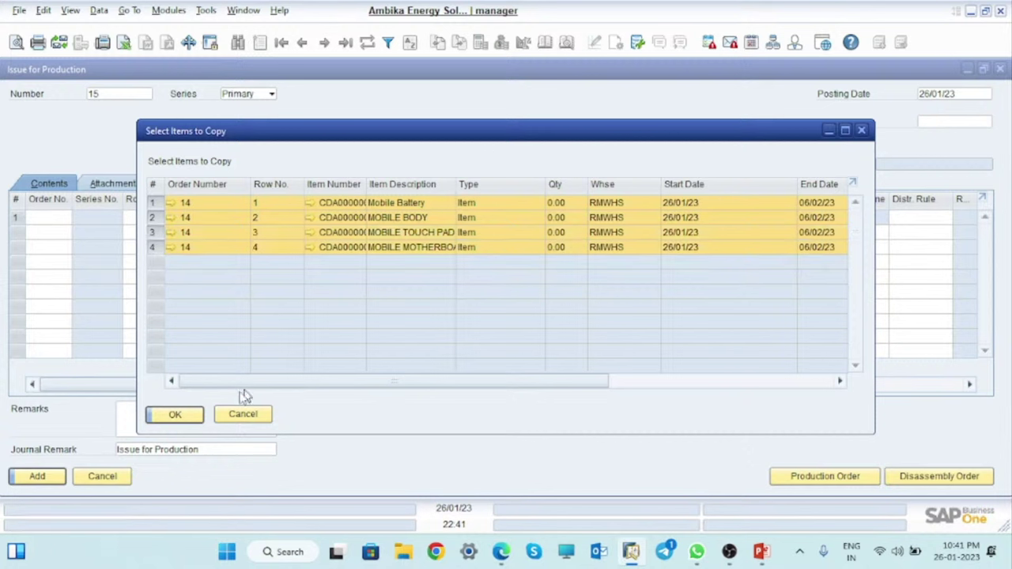
click(190, 416)
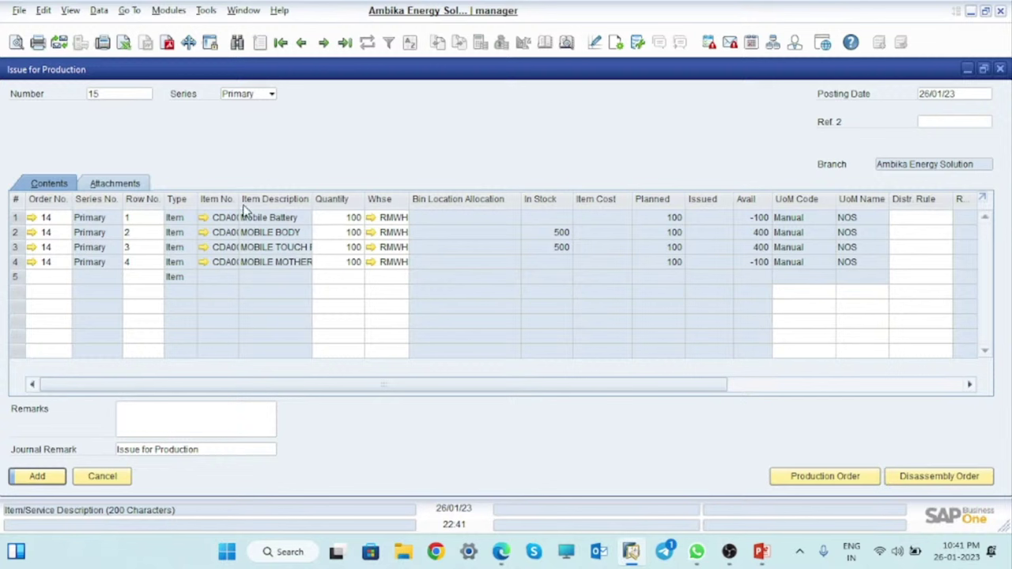
click(70, 10)
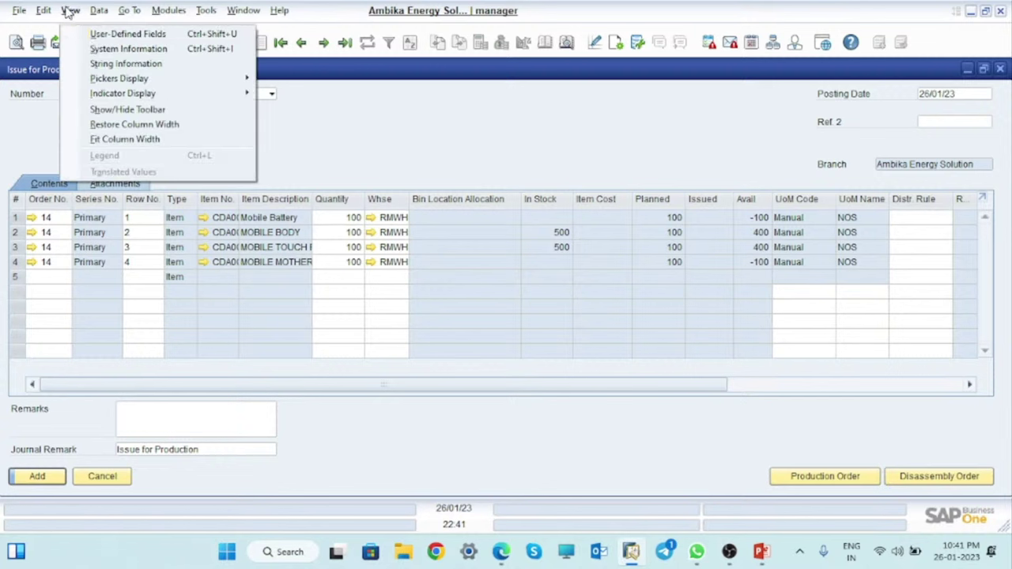
click(134, 139)
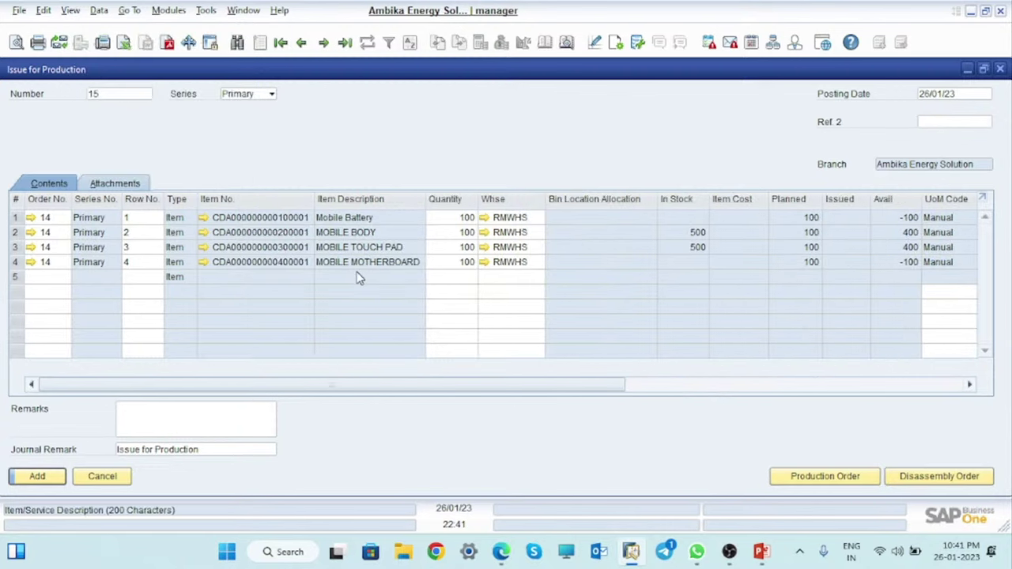
Examine the Mobile Battery item's stock data for the RMWHS warehouse and close its master data.
click(203, 217)
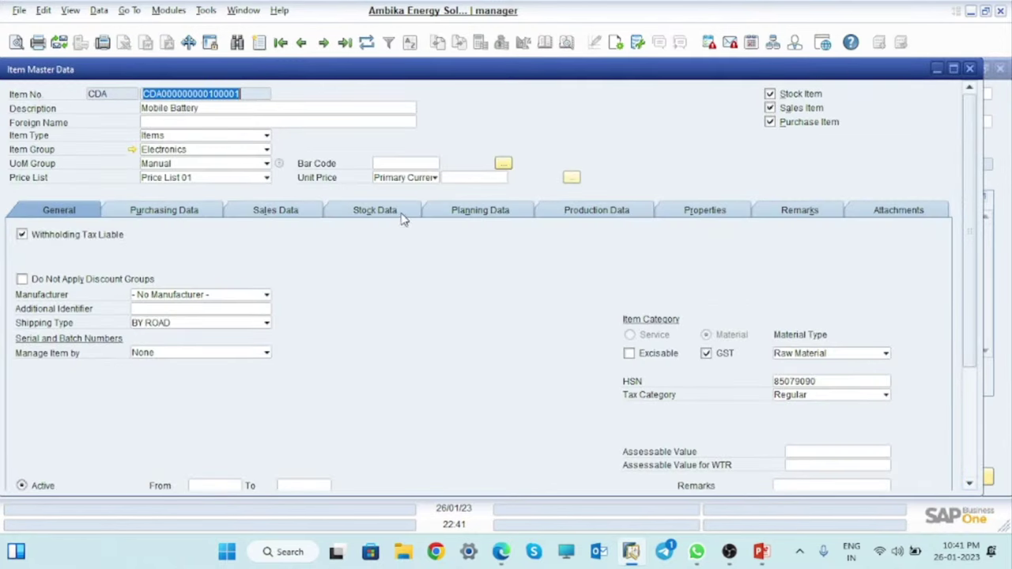
click(401, 218)
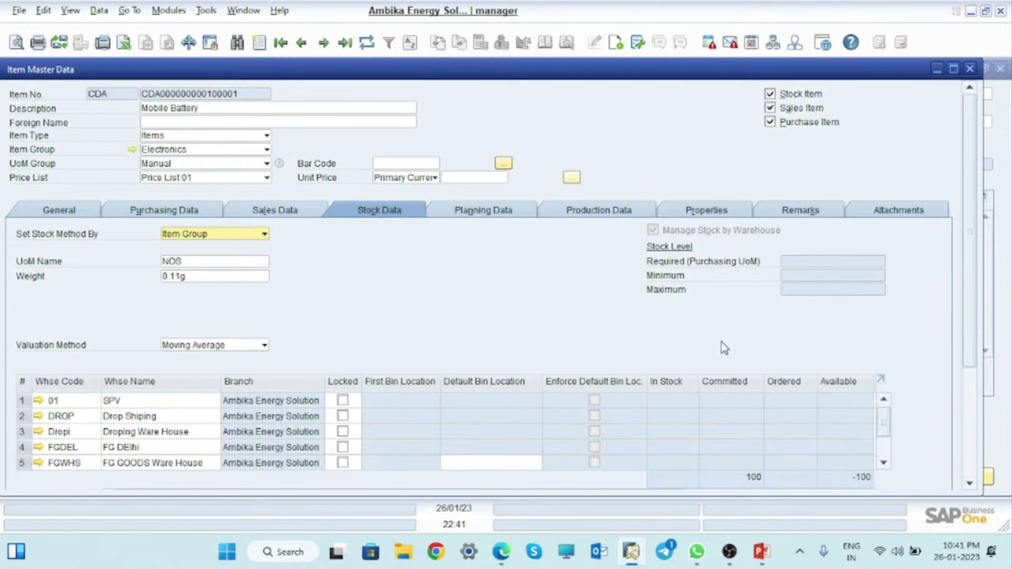
scroll(974, 335, down, 3)
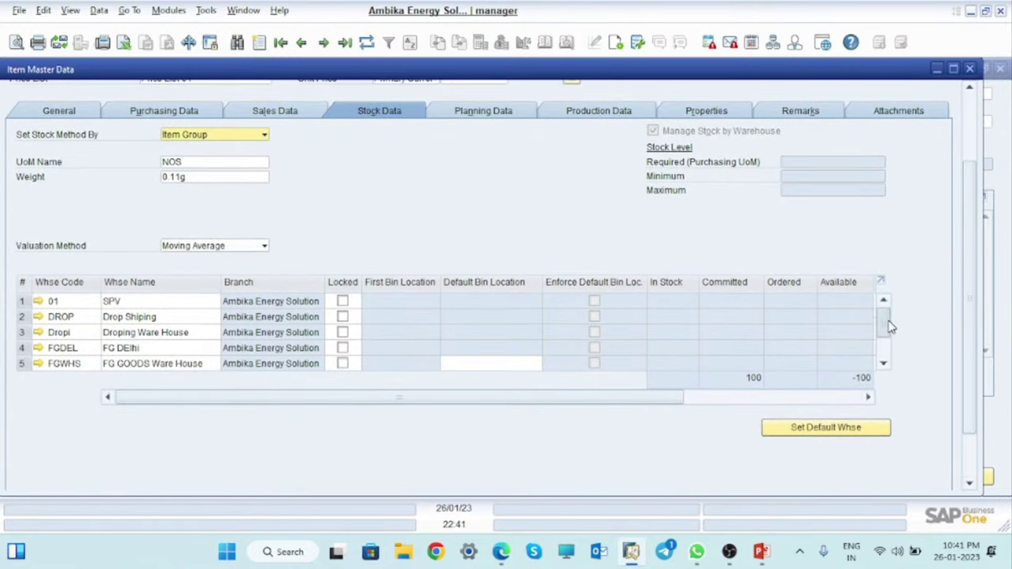
drag(884, 324, 890, 348)
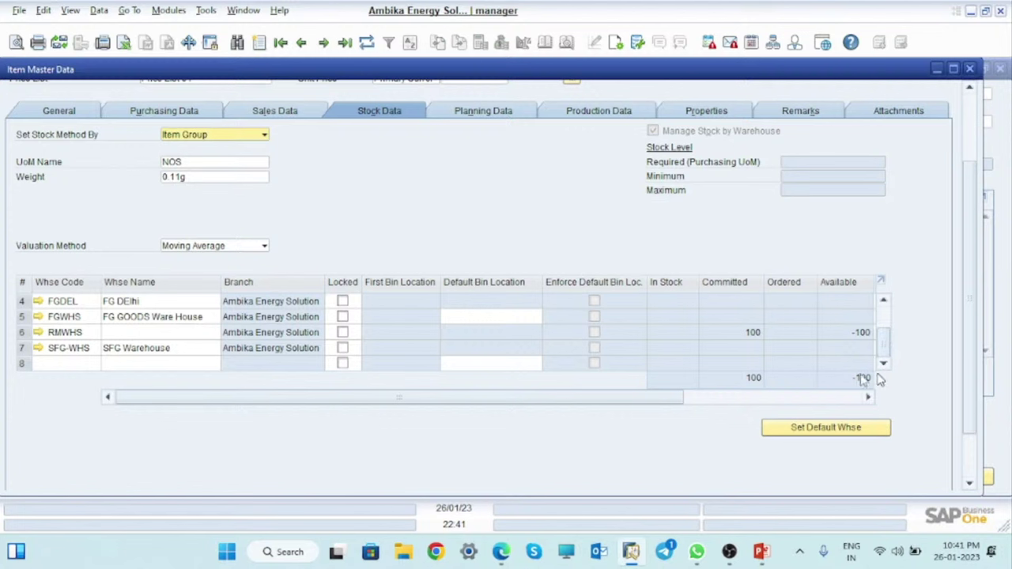
mouse_move(891, 352)
mouse_down()
mouse_move(891, 325)
mouse_move(890, 348)
mouse_up()
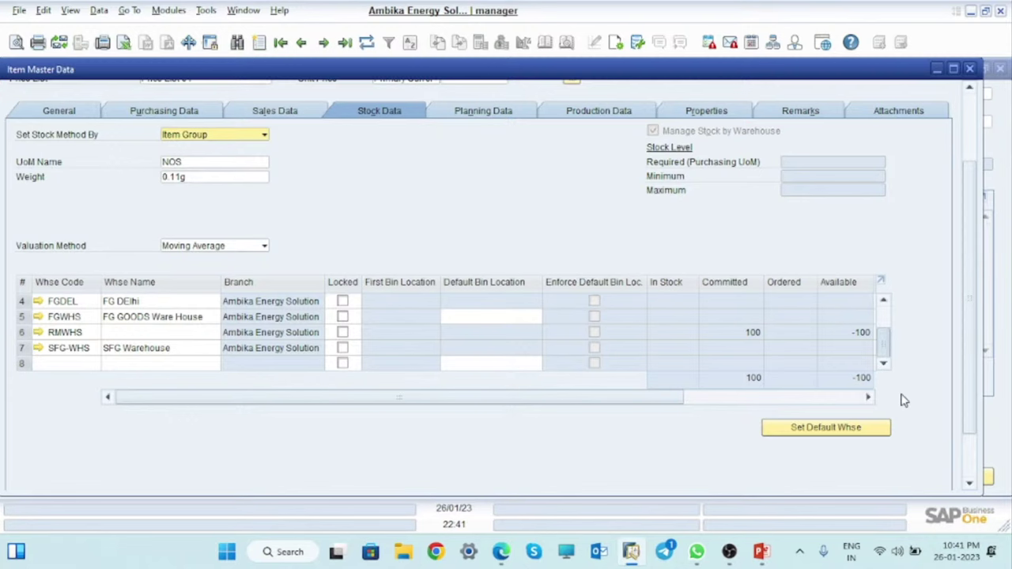
mouse_move(970, 359)
mouse_down()
mouse_move(970, 290)
mouse_move(980, 376)
mouse_up()
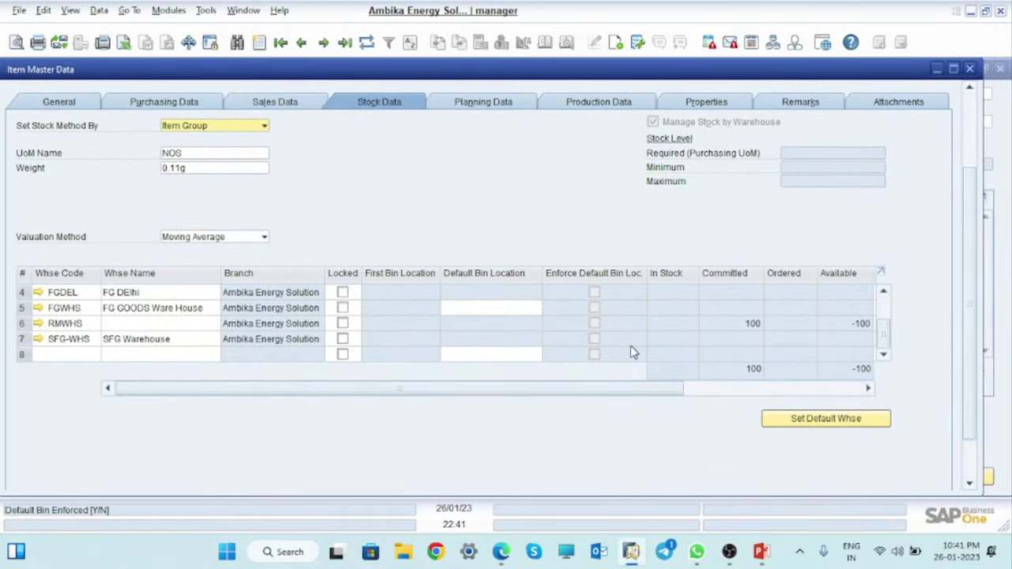
drag(620, 387, 889, 364)
drag(757, 387, 371, 387)
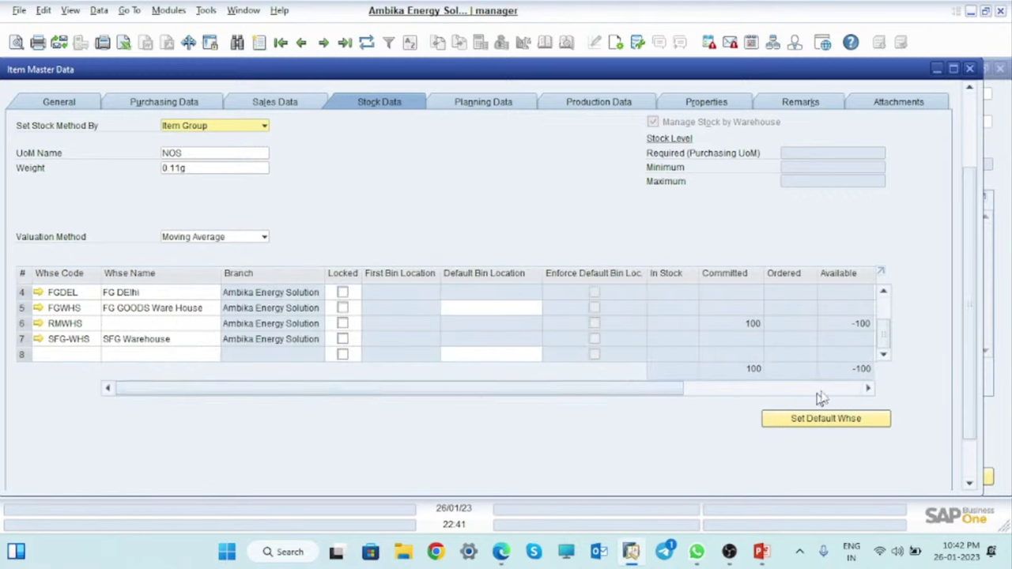
click(970, 69)
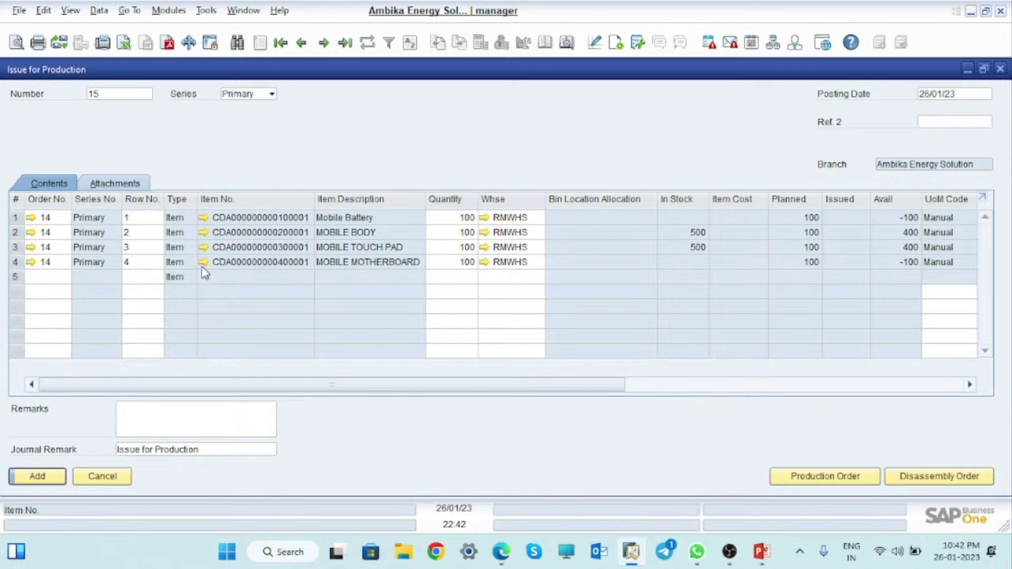
Minimise the issue, find and open Goods Receipt, and review the last receipt's lines before returning to a new blank receipt.
click(967, 70)
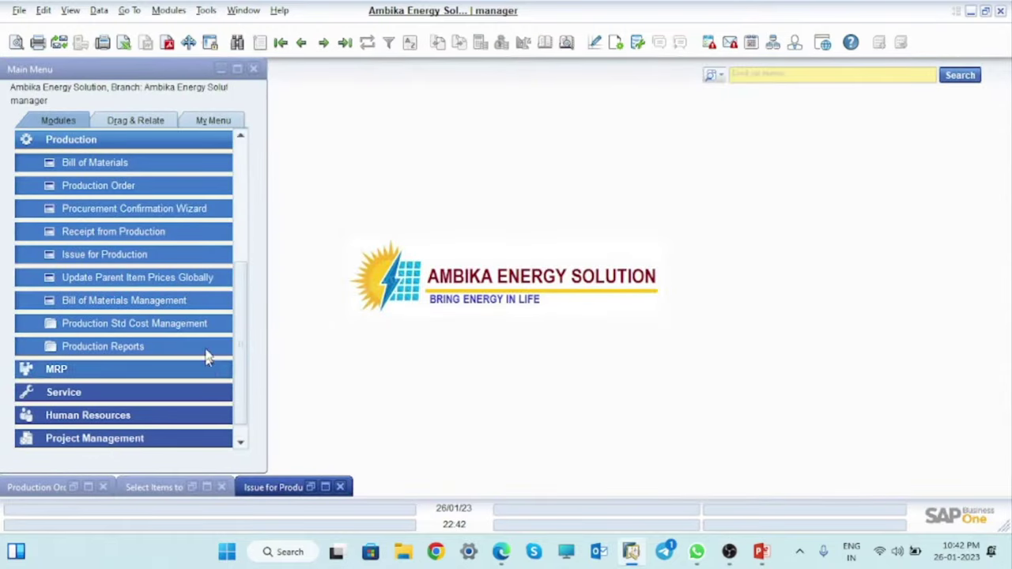
click(33, 140)
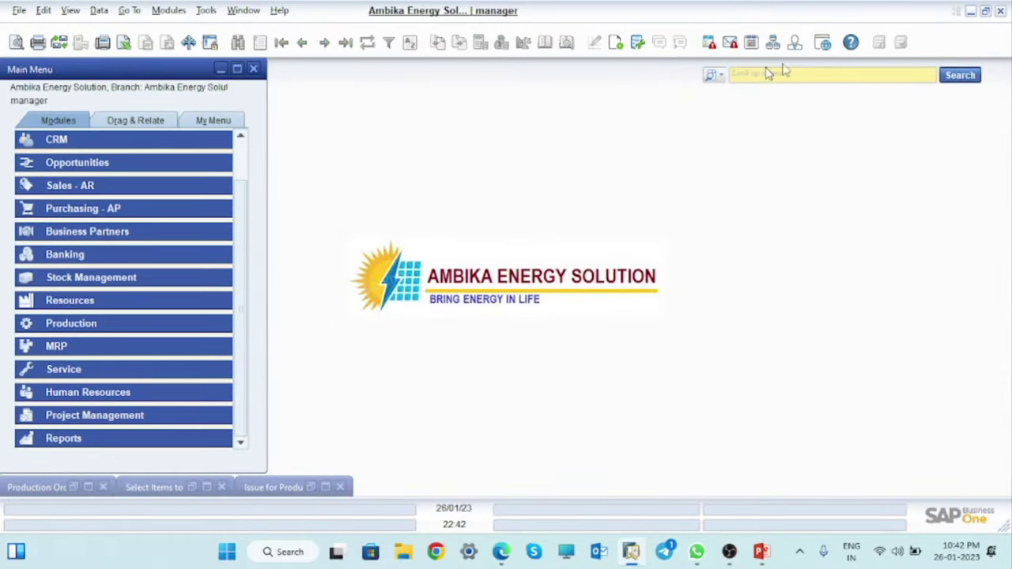
text(G)
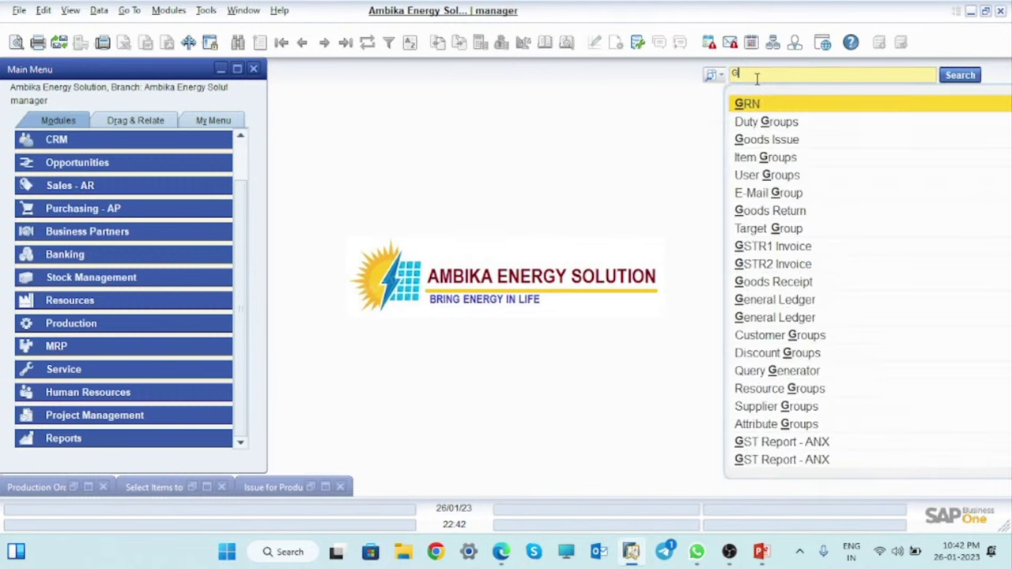
text(OOD)
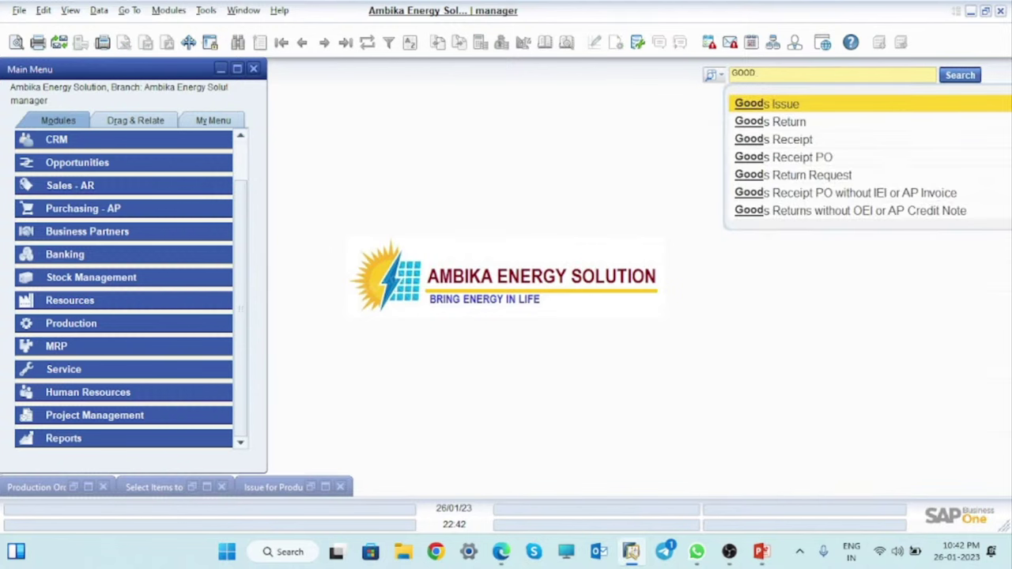
click(795, 140)
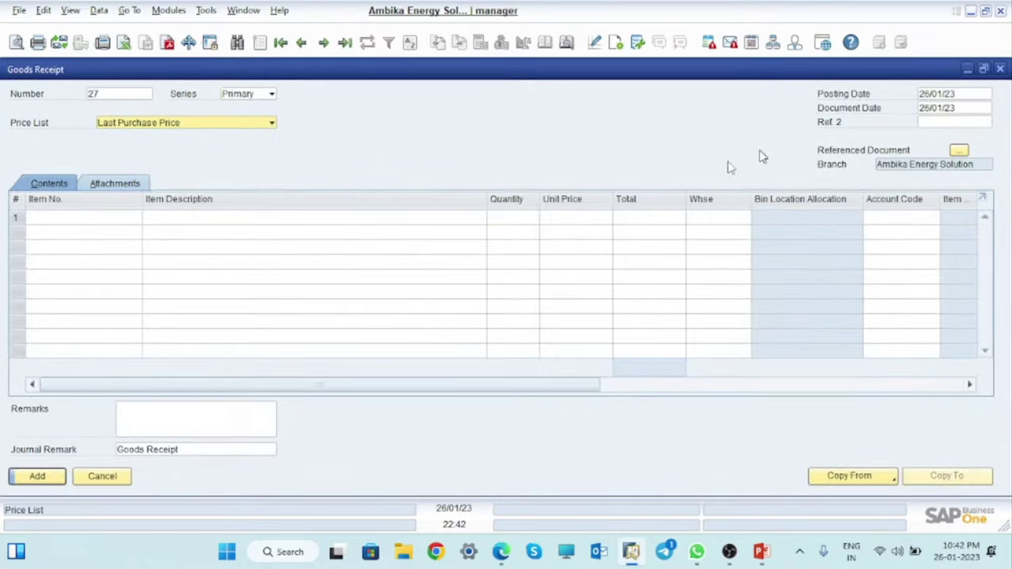
click(344, 42)
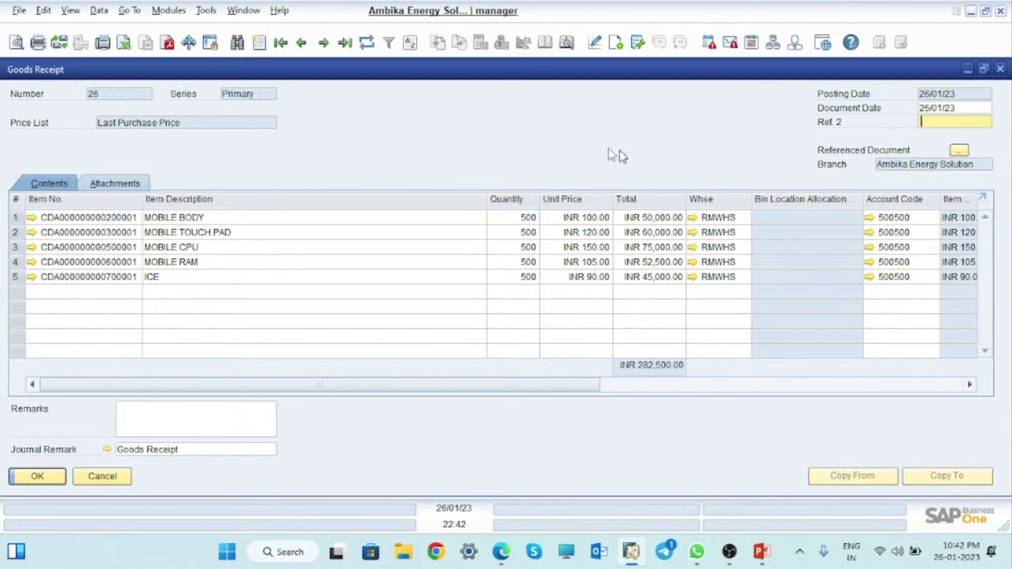
key(ctrl+a)
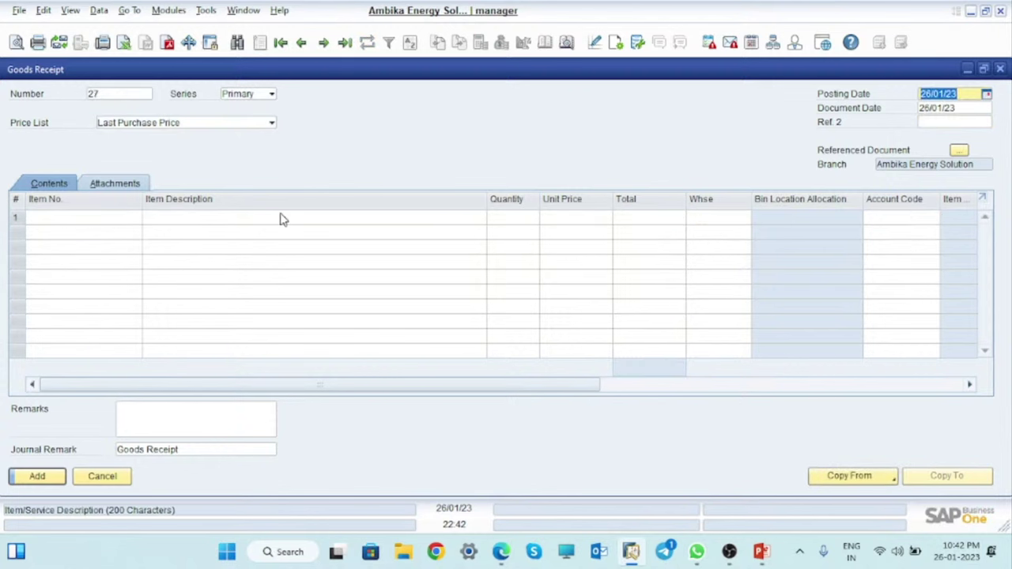
Choose Mobile Battery from the item list as the first goods receipt line.
click(133, 223)
key(Tab)
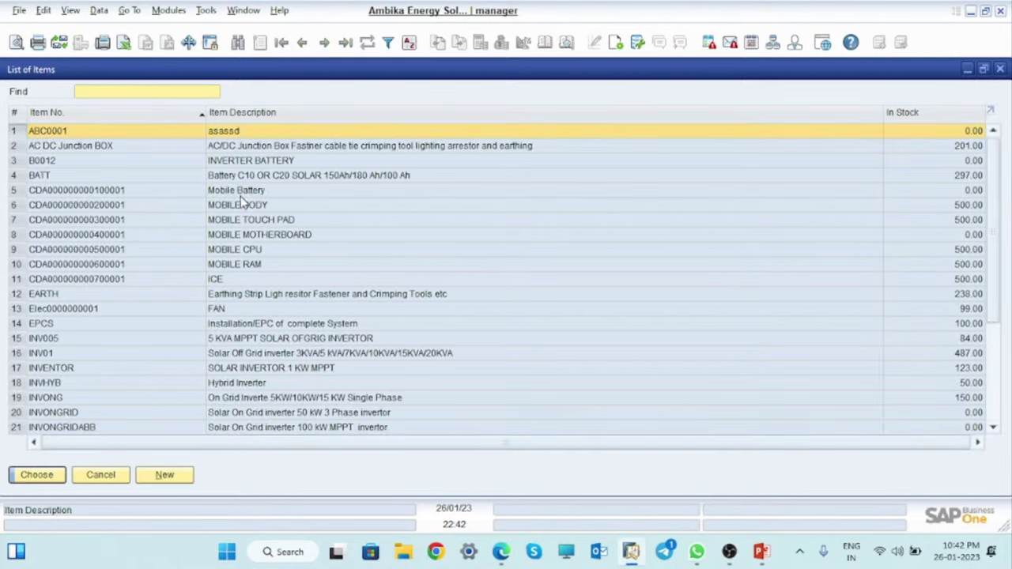
click(238, 195)
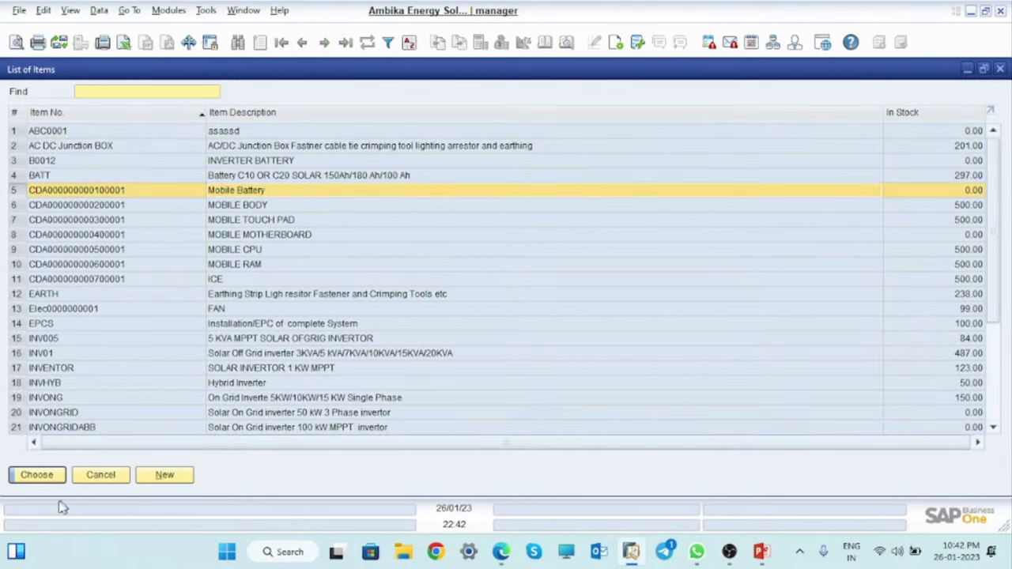
click(39, 479)
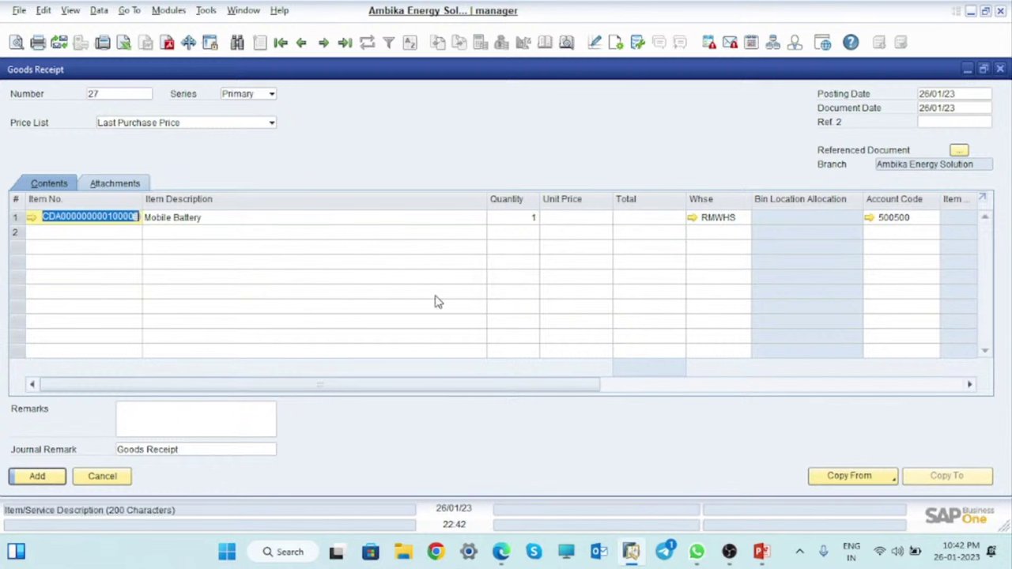
Set the Mobile Battery line to quantity 500 at unit price 50, add the goods receipt and close it.
click(535, 221)
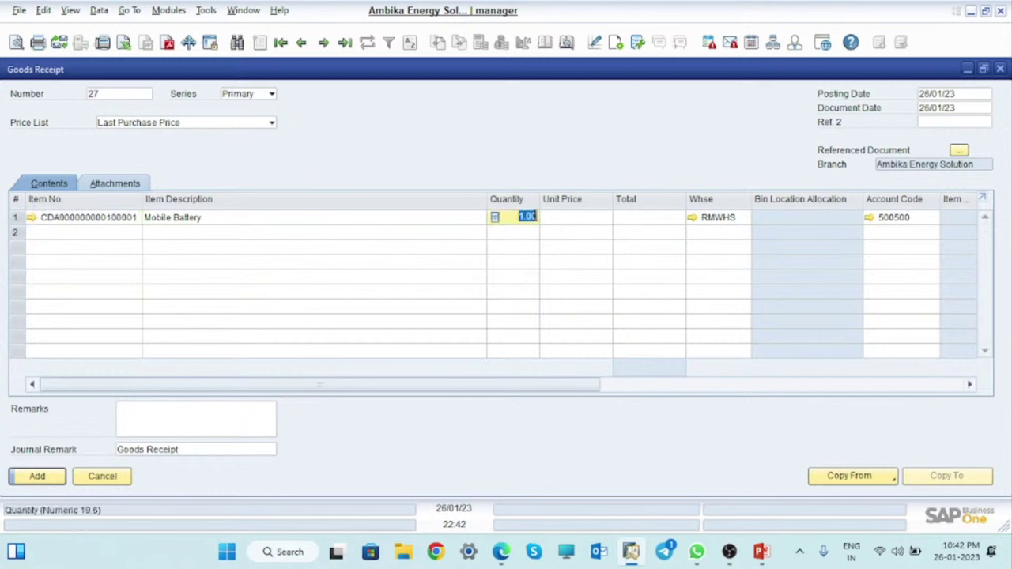
click(581, 218)
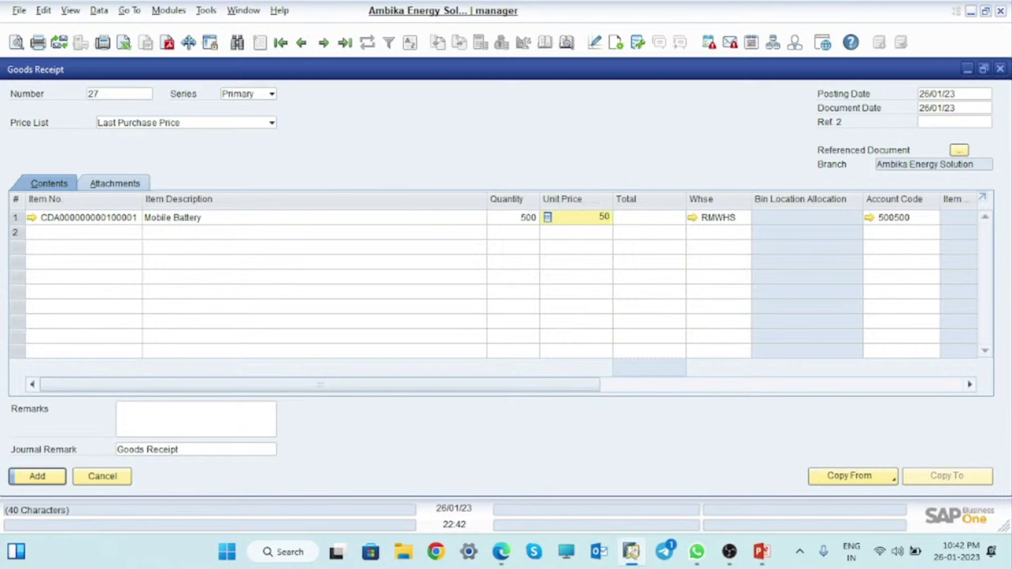
text(50)
key(Tab)
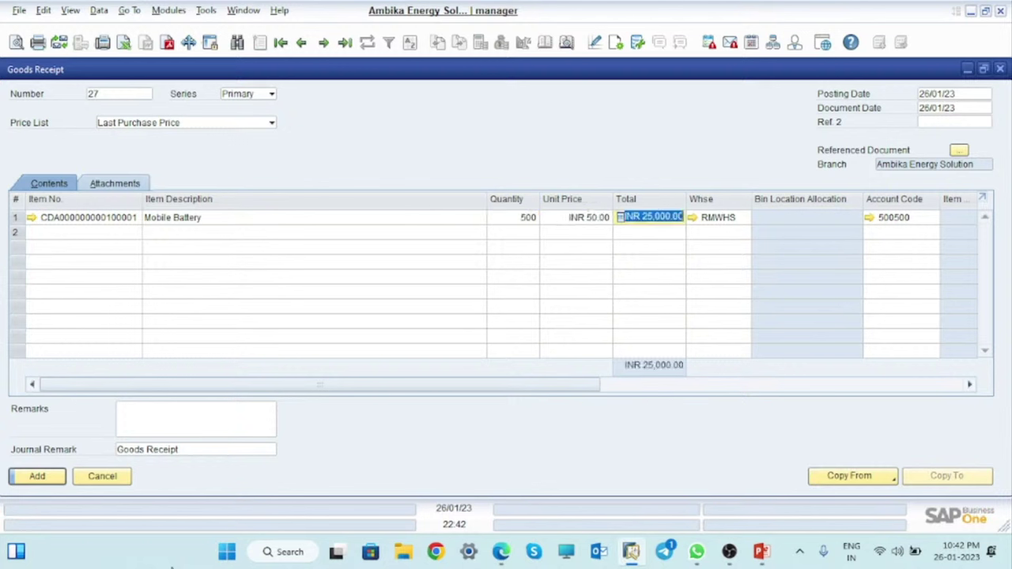
click(41, 476)
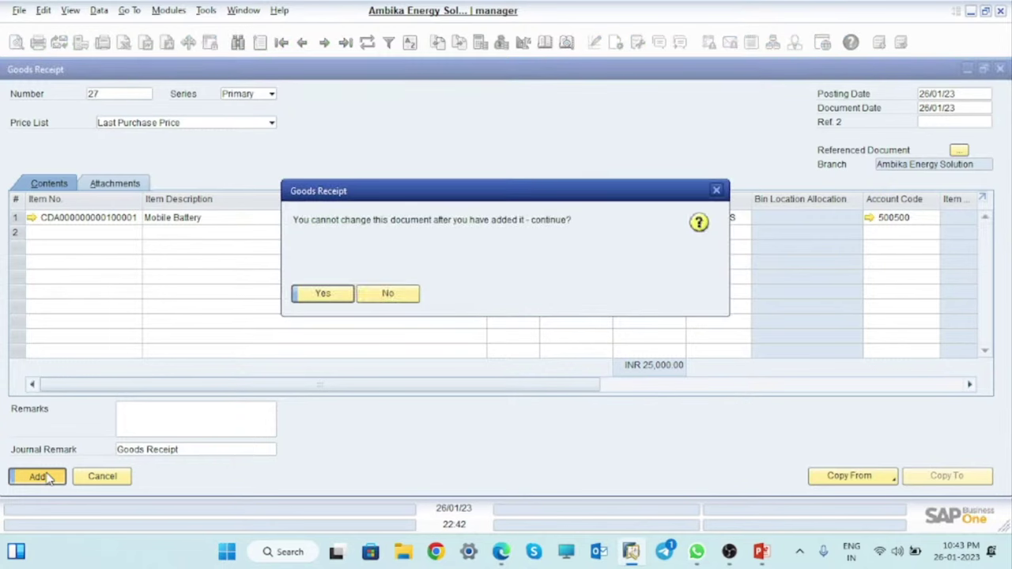
click(319, 298)
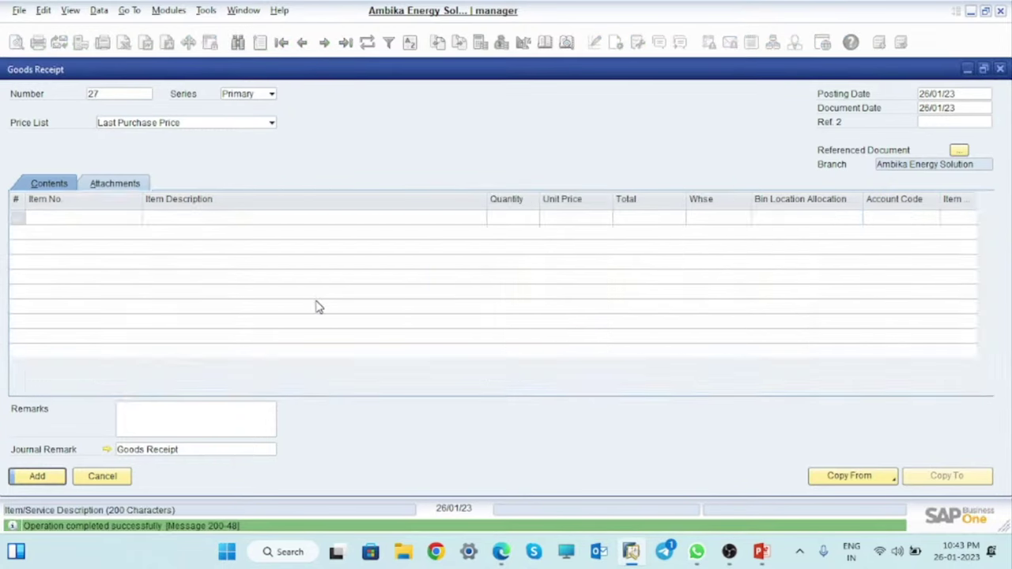
click(1000, 71)
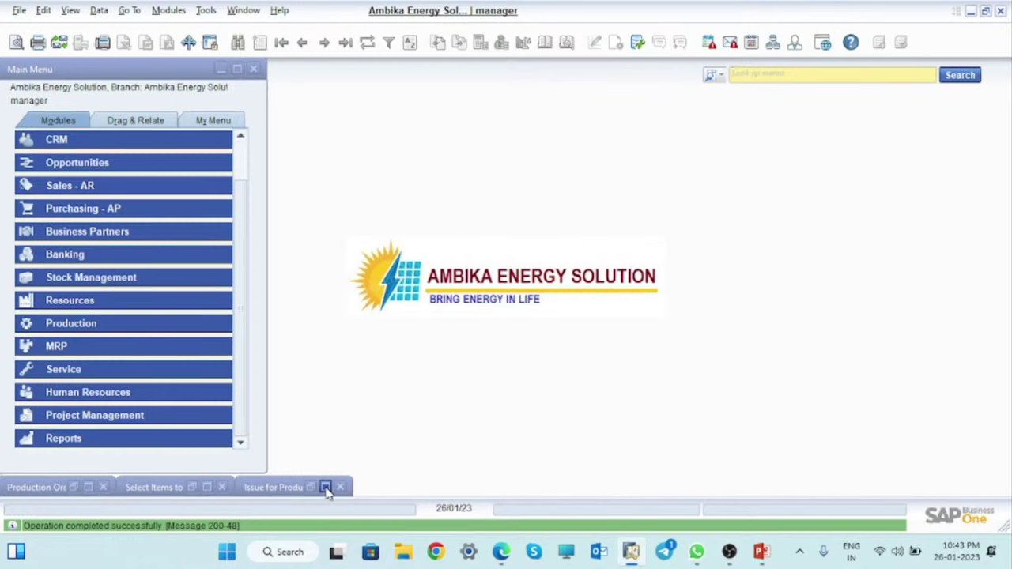
Restore the minimised issue for production, review its component lines and close it without saving changes.
click(326, 488)
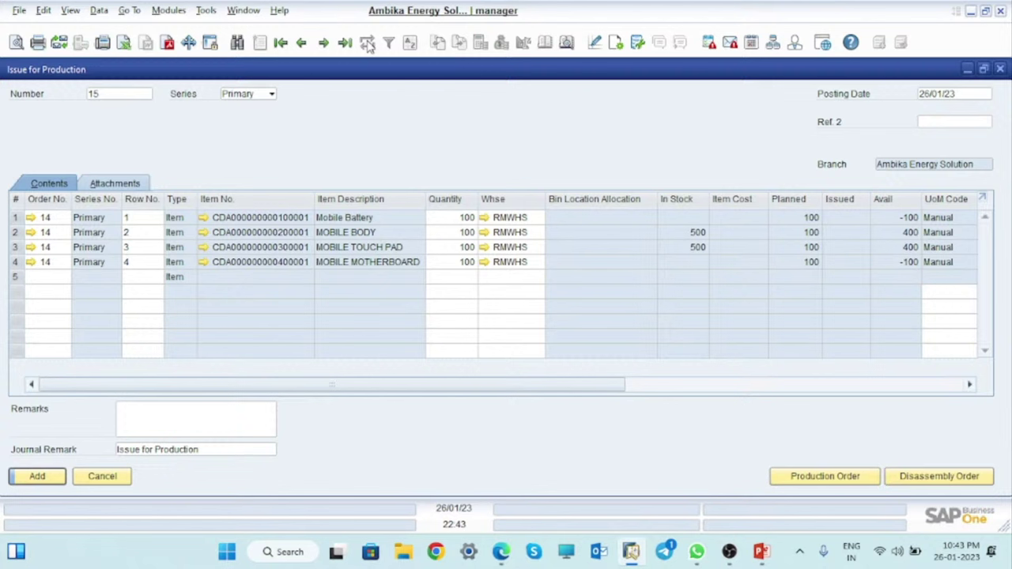
click(1000, 68)
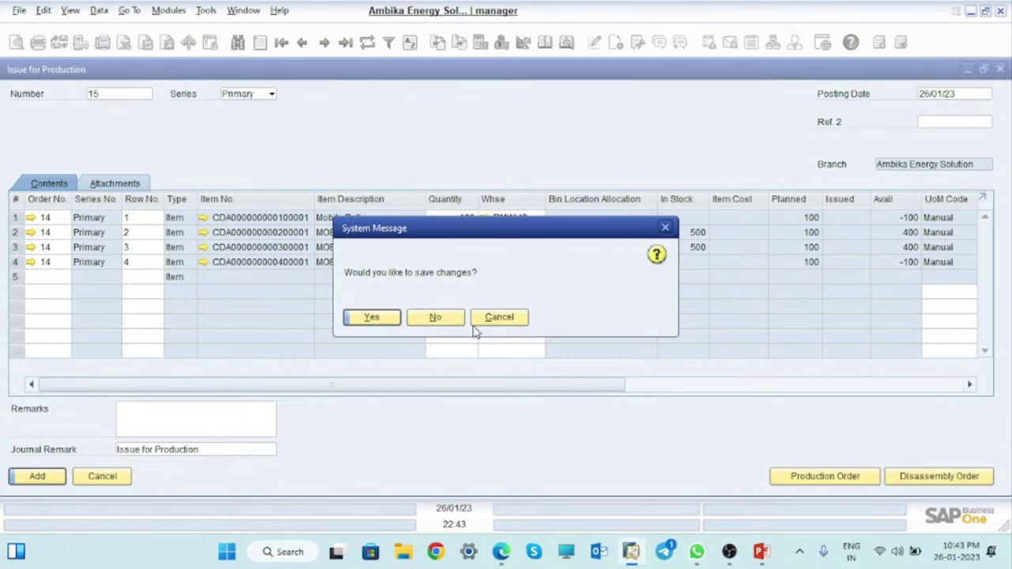
click(435, 317)
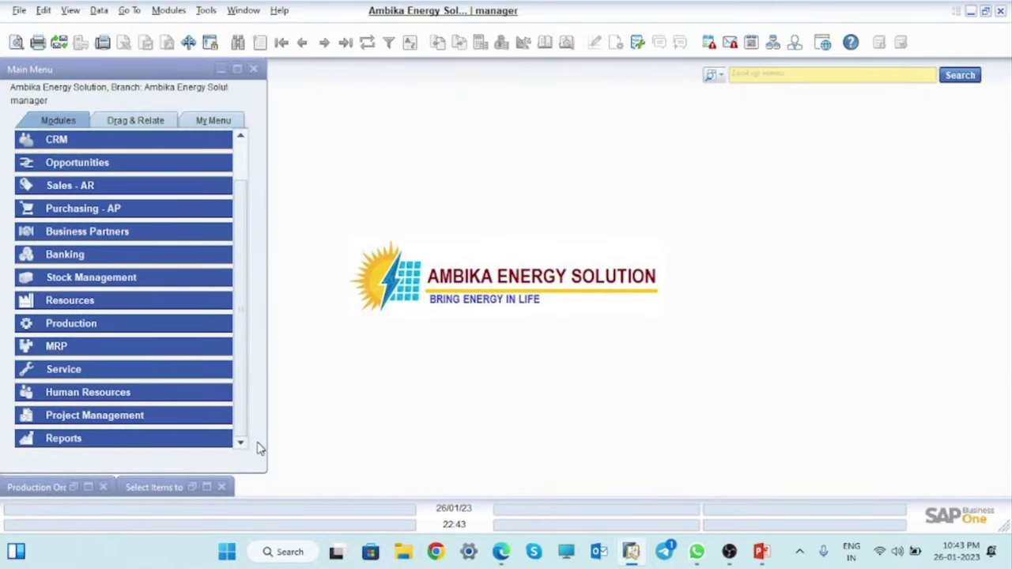
Try to copy order 14's first three components from the minimised item selection, and check and re-minimise the production order.
click(207, 487)
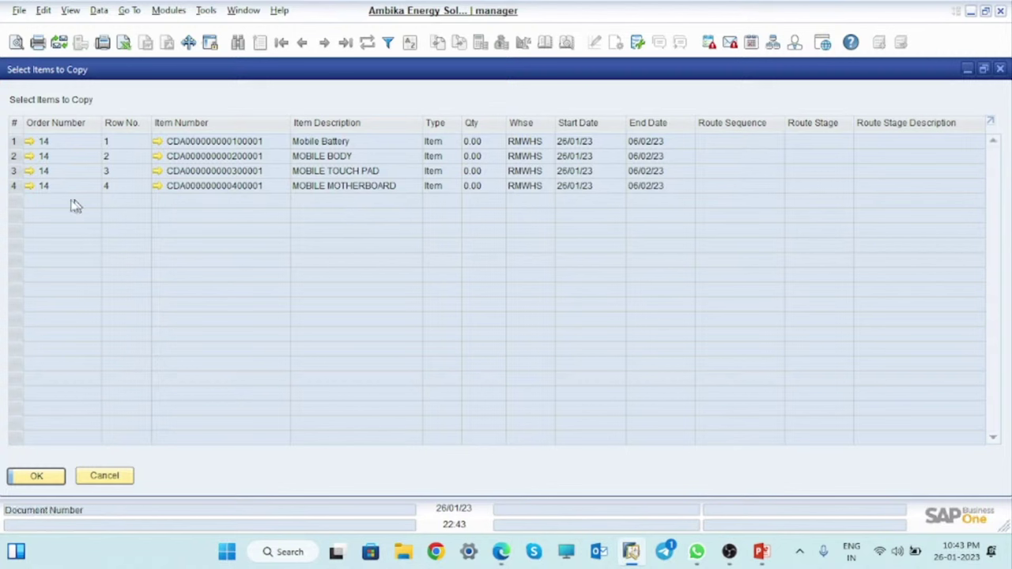
click(14, 186)
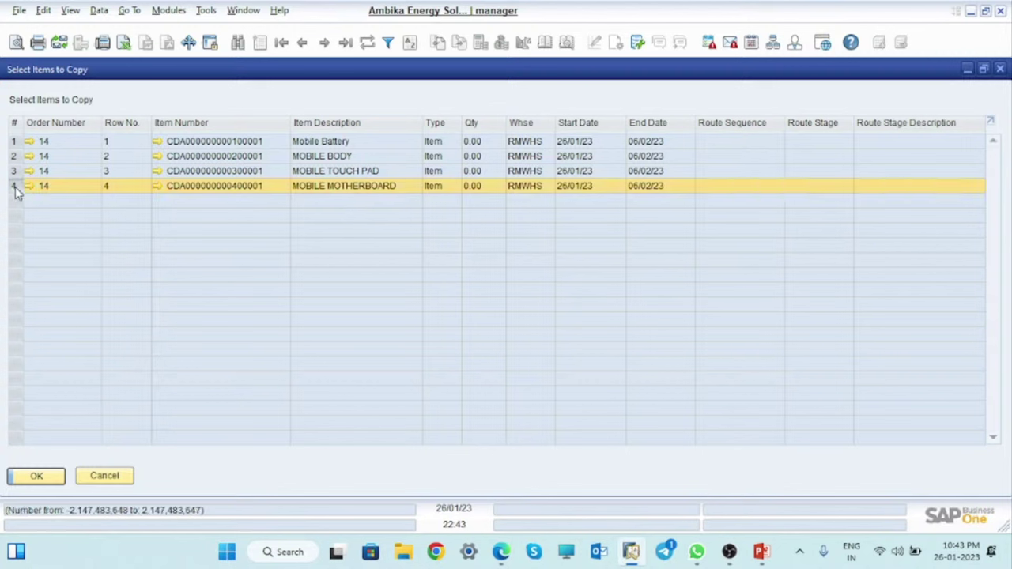
click(15, 142)
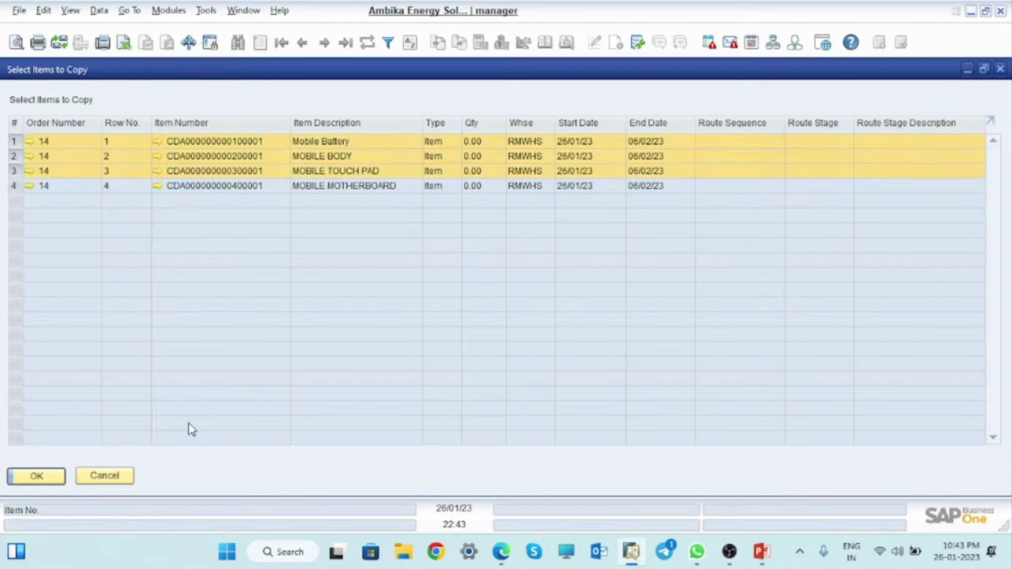
click(36, 478)
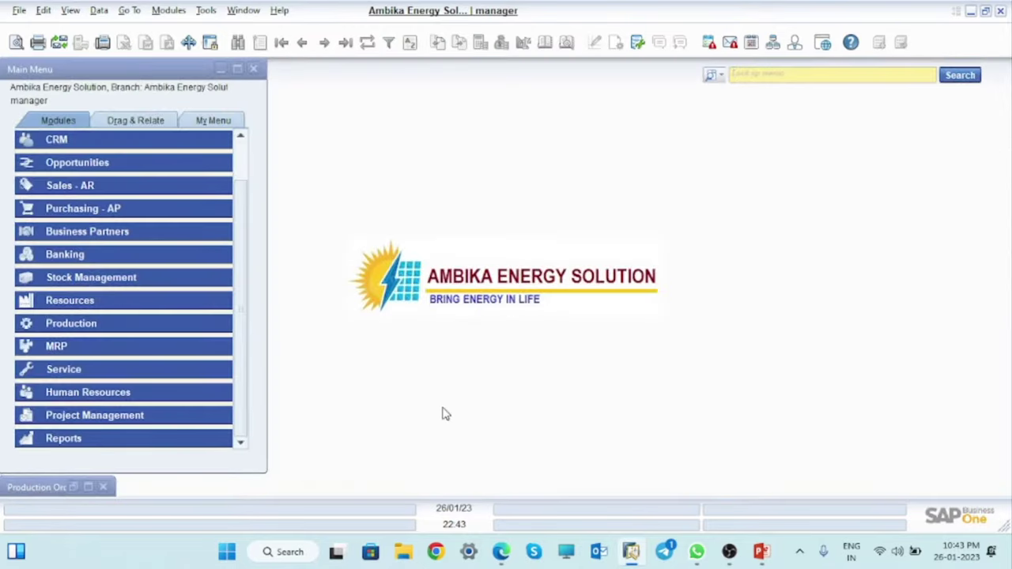
click(89, 487)
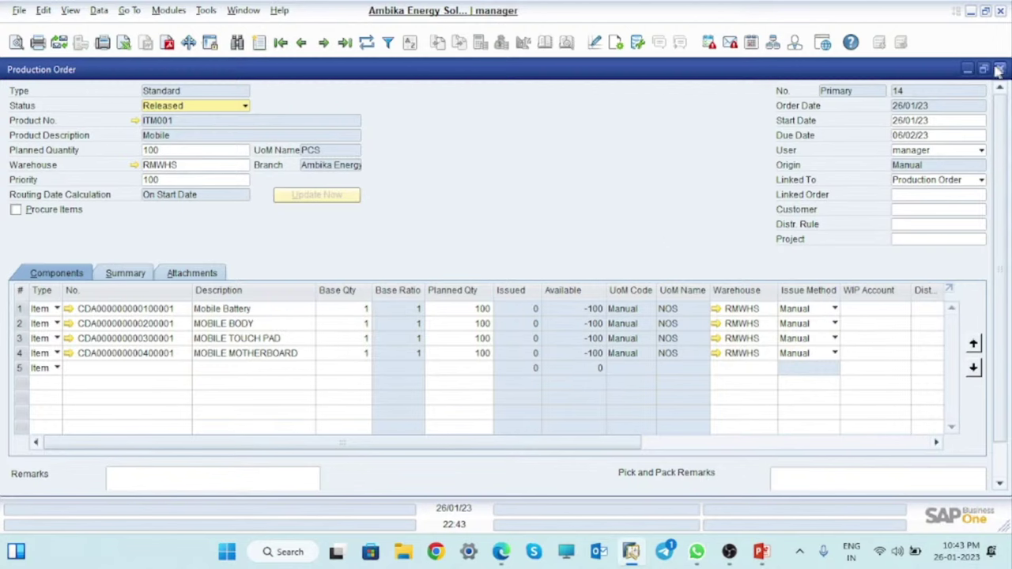
click(967, 69)
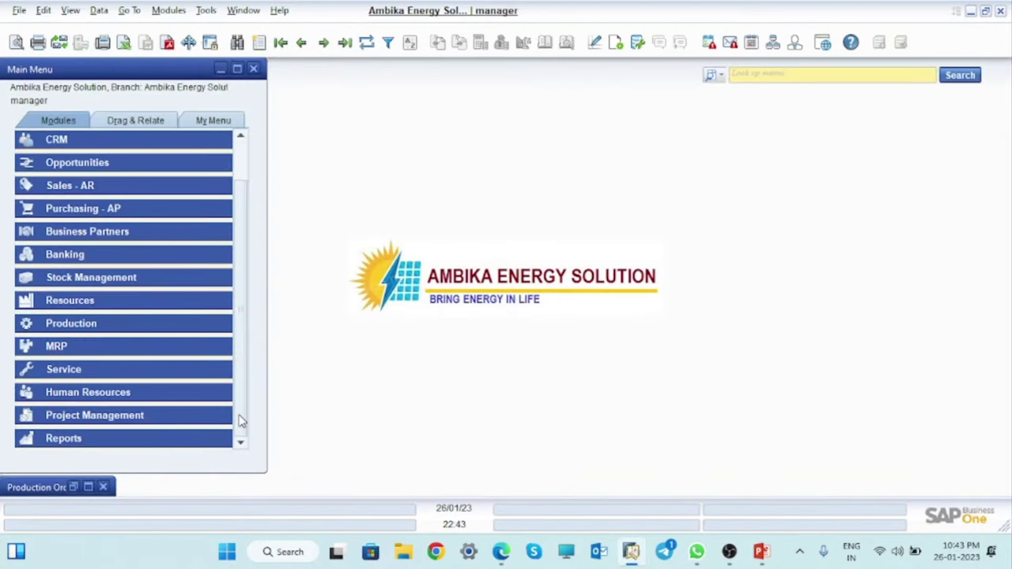
Start a new Issue for Production and copy all four components of Mobile production order 14 into it.
click(62, 326)
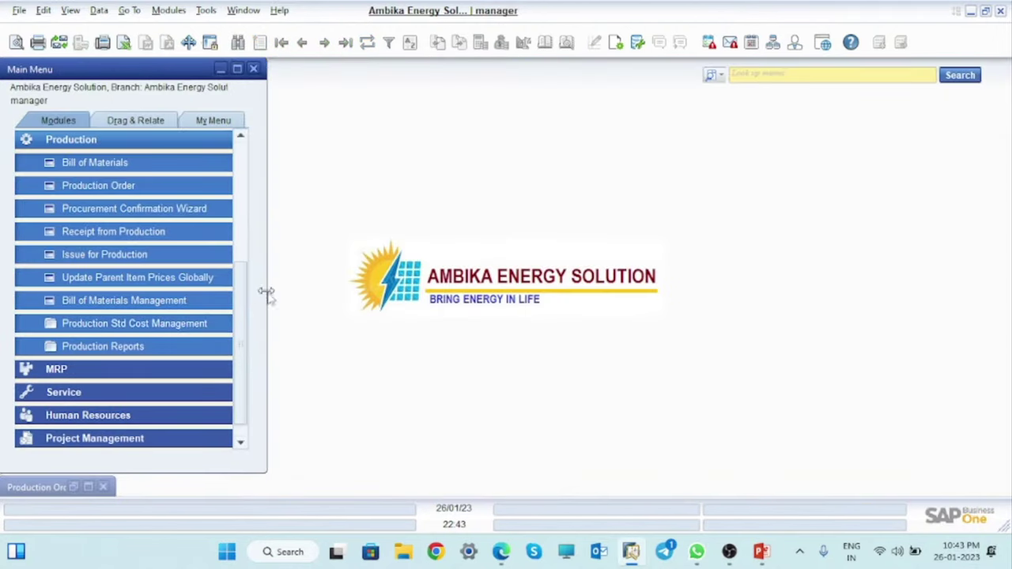
click(93, 255)
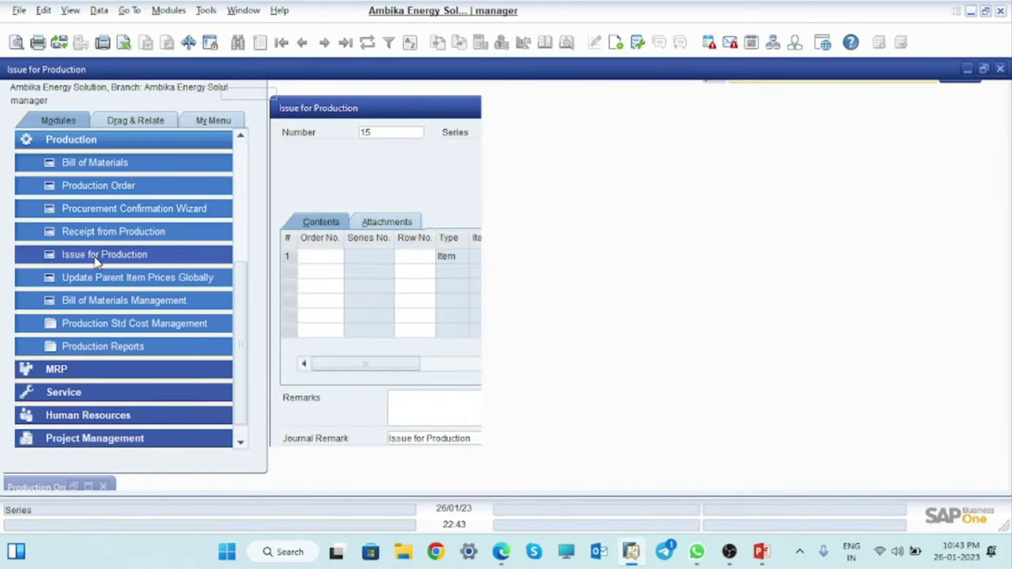
click(822, 477)
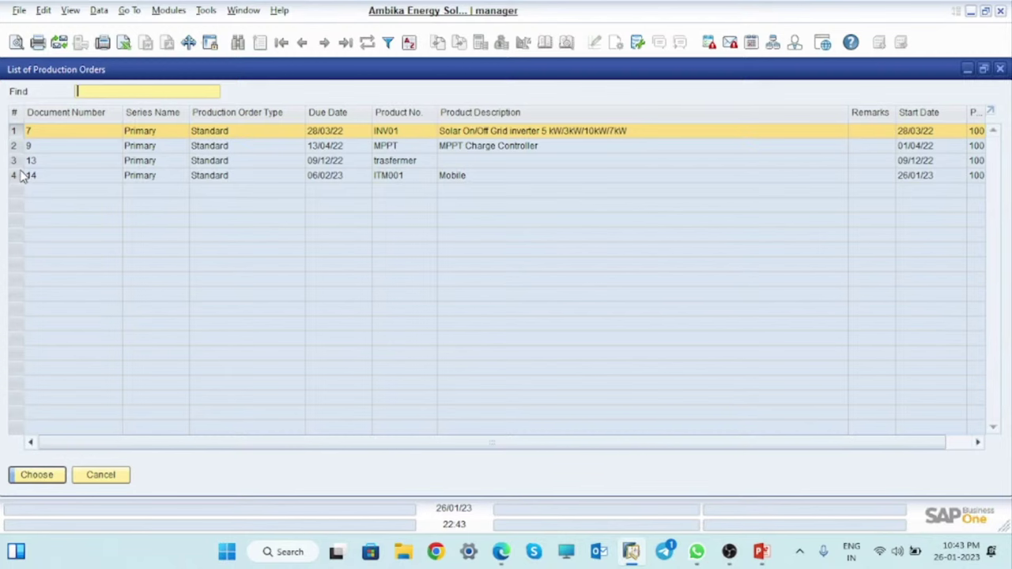
click(37, 475)
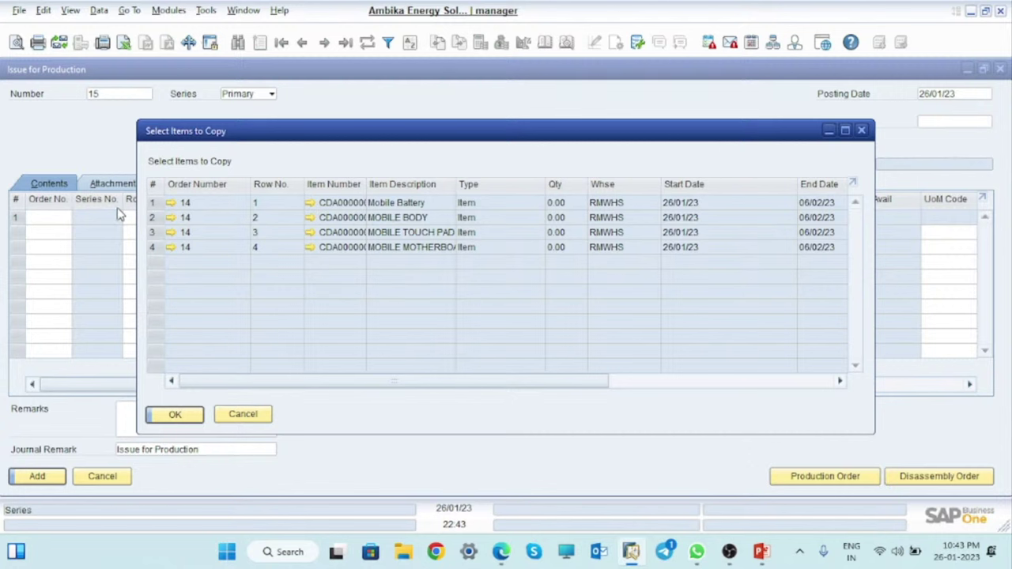
click(845, 130)
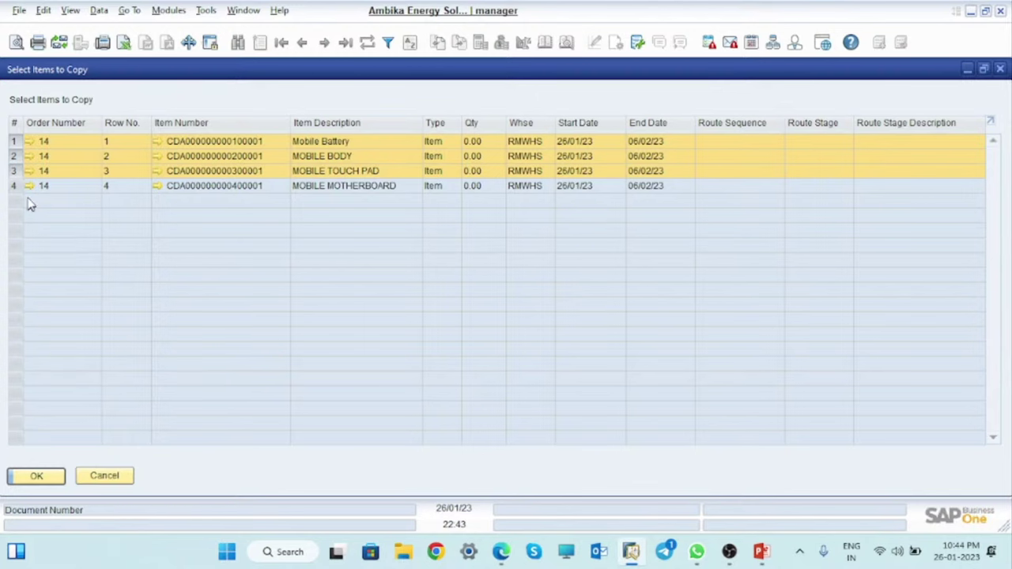
click(32, 479)
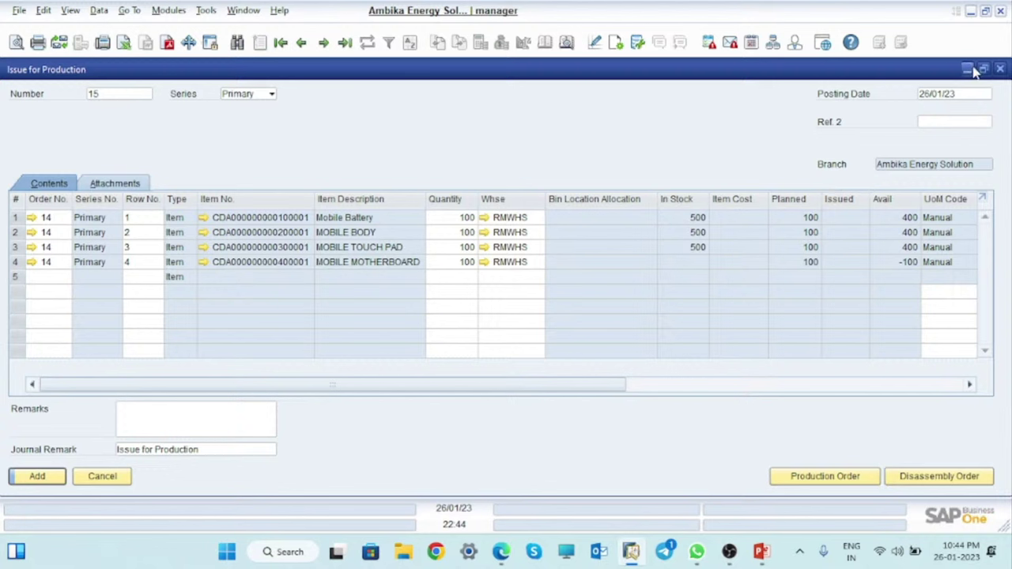
Delete the Mobile Motherboard row from the issue, add the issue with the remaining three components and close it.
right_click(14, 266)
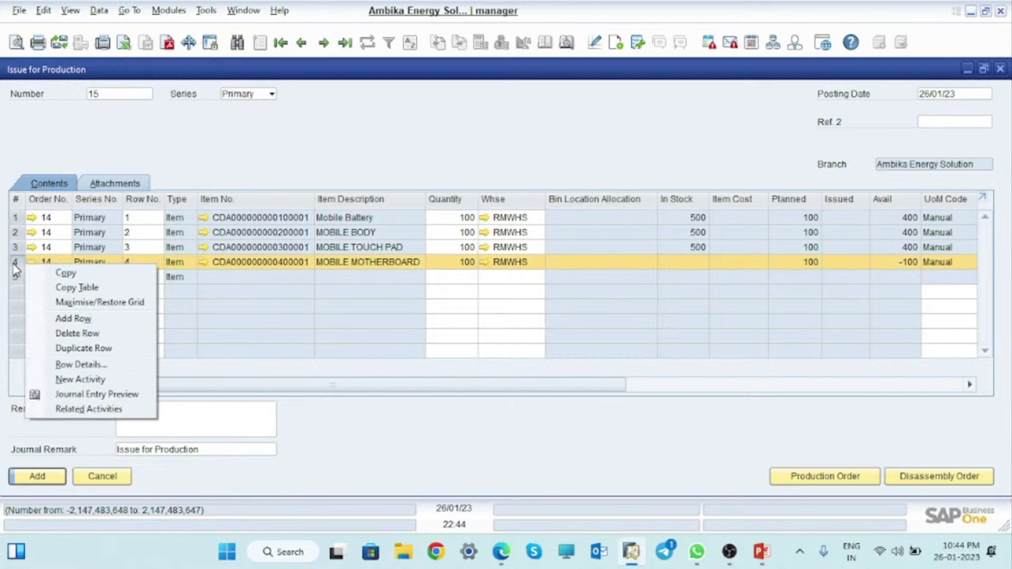
click(77, 334)
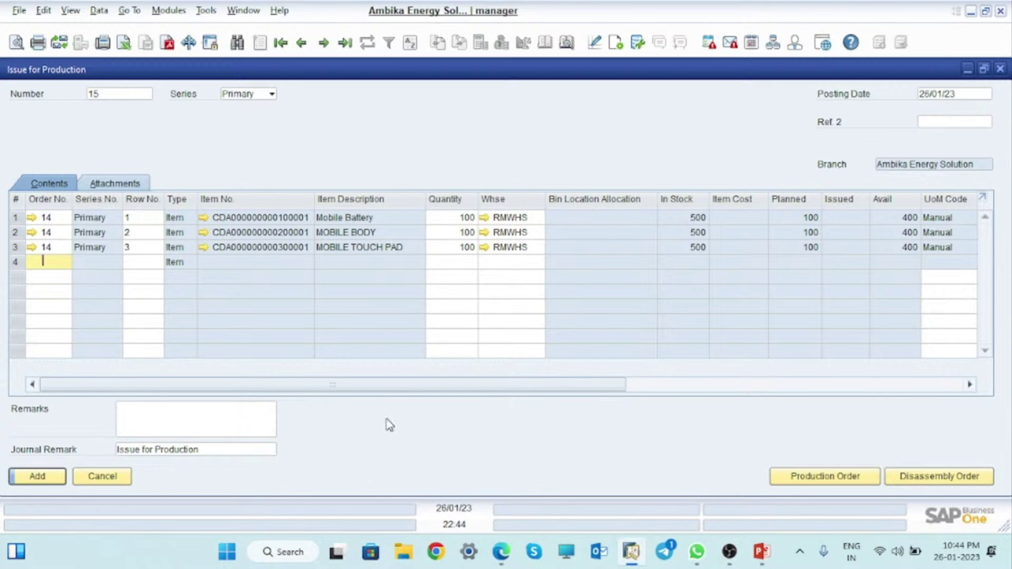
click(35, 477)
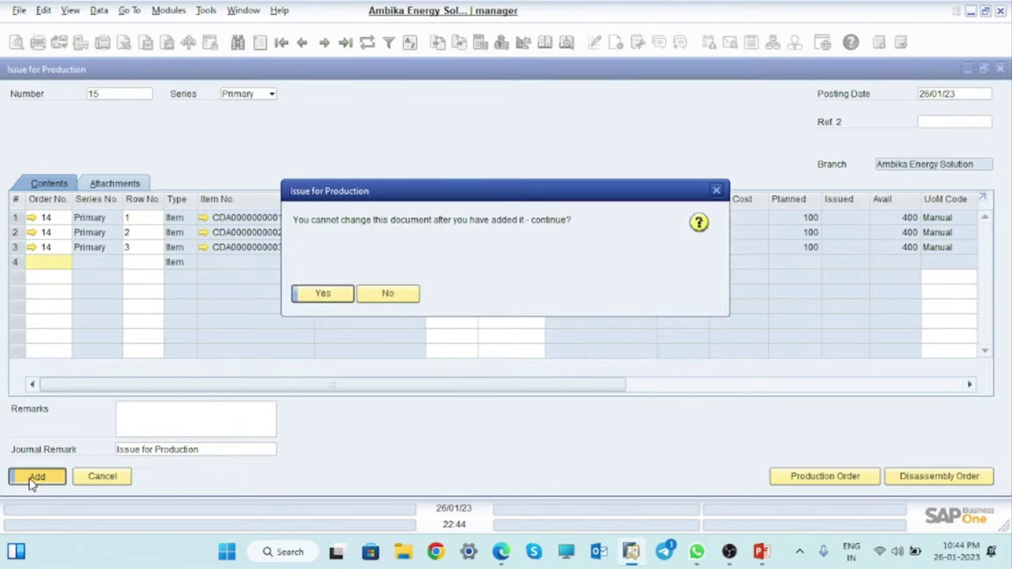
click(323, 294)
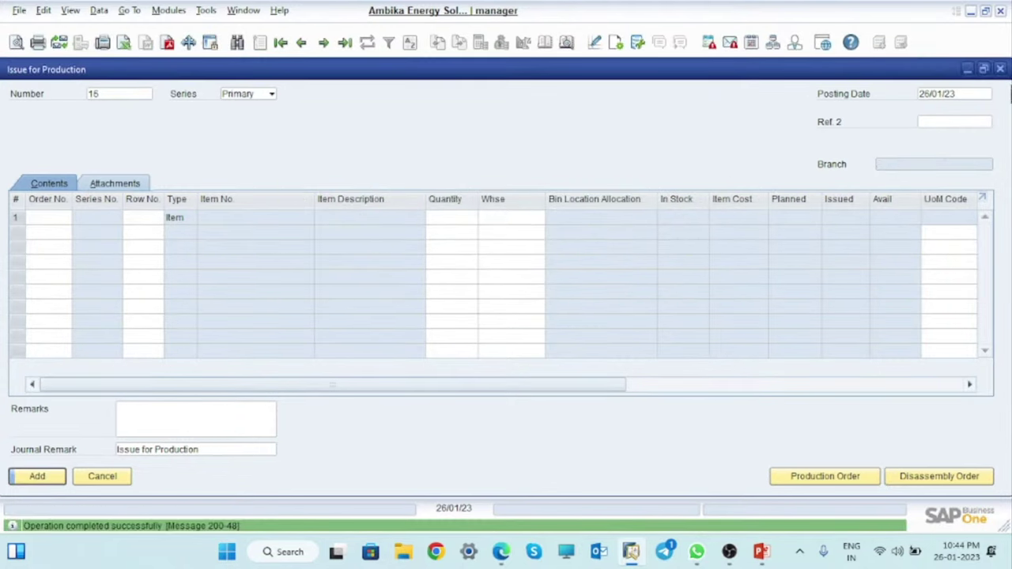
click(1000, 69)
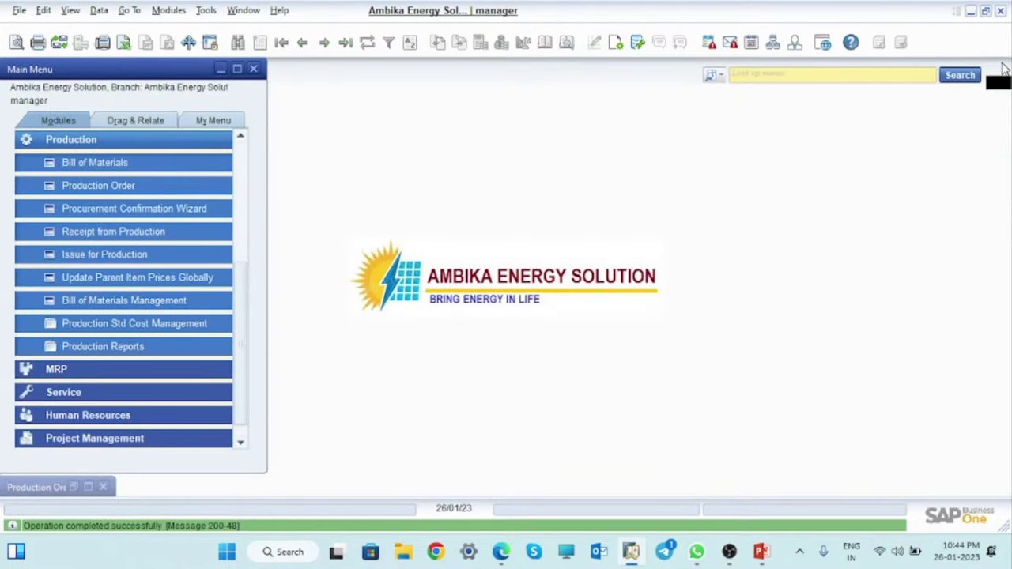
Open Bill of Materials and browse back from the last record to the Mobile bill of materials.
click(97, 163)
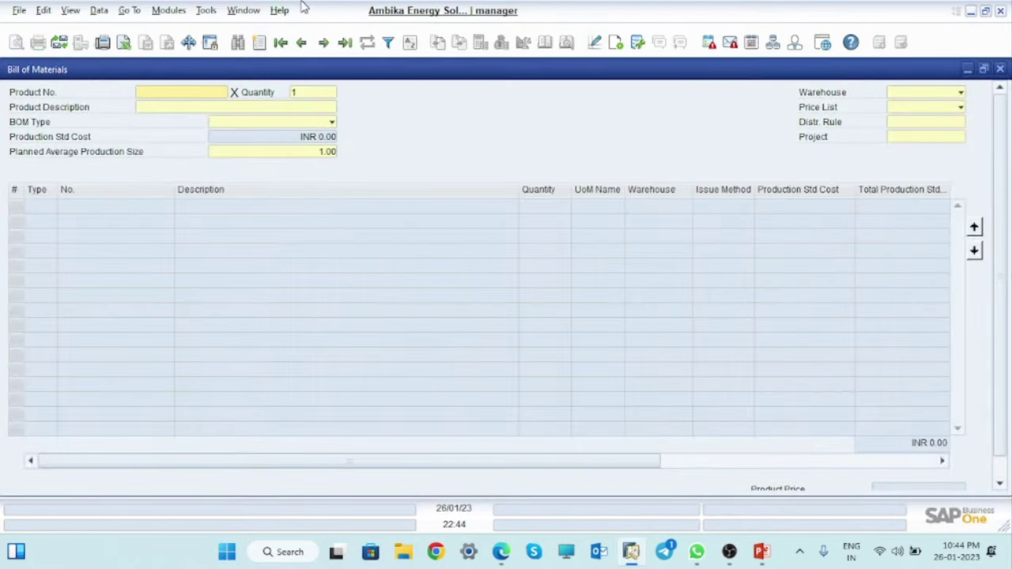
click(344, 42)
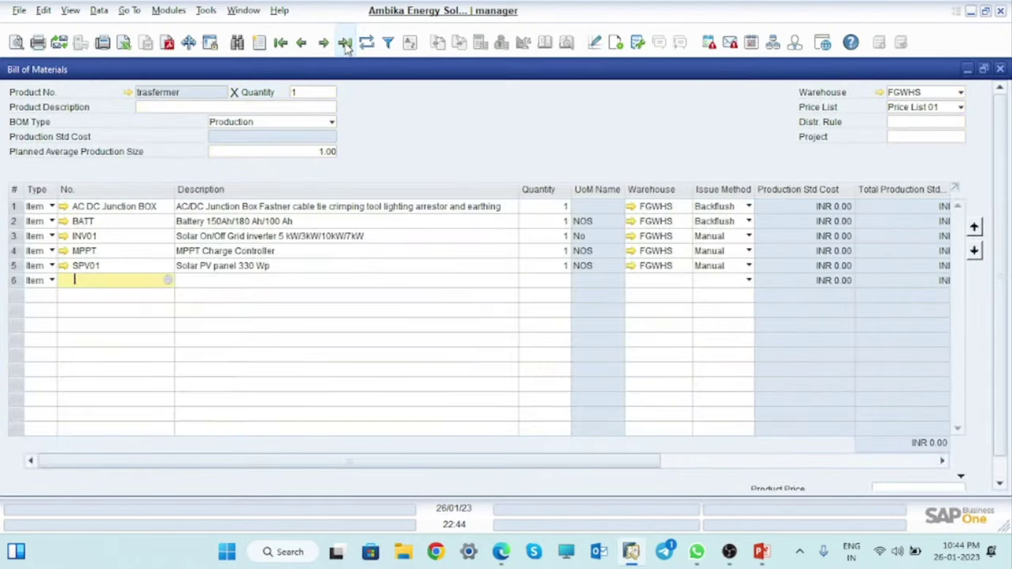
click(303, 44)
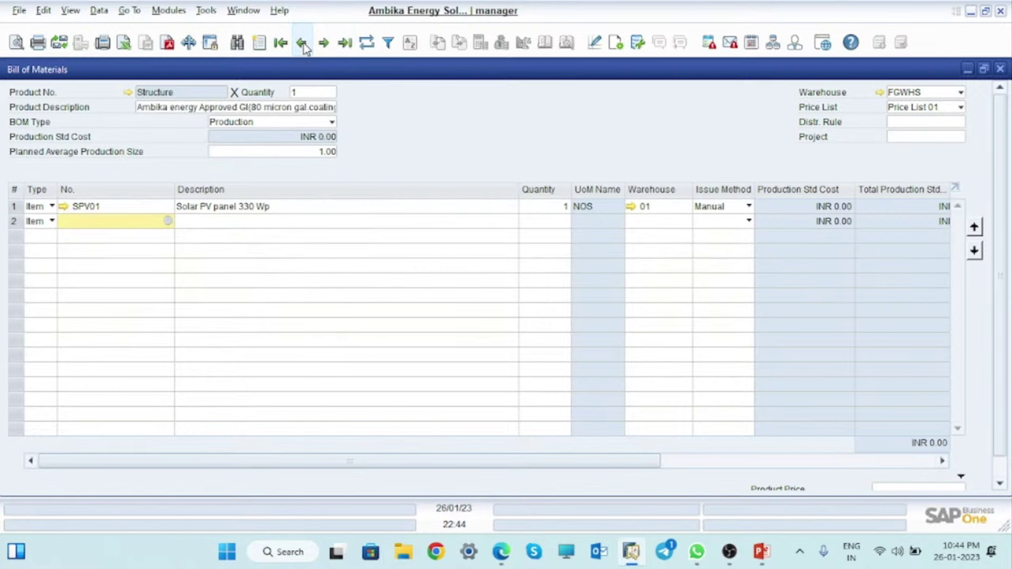
click(303, 44)
click(303, 44)
click(303, 44)
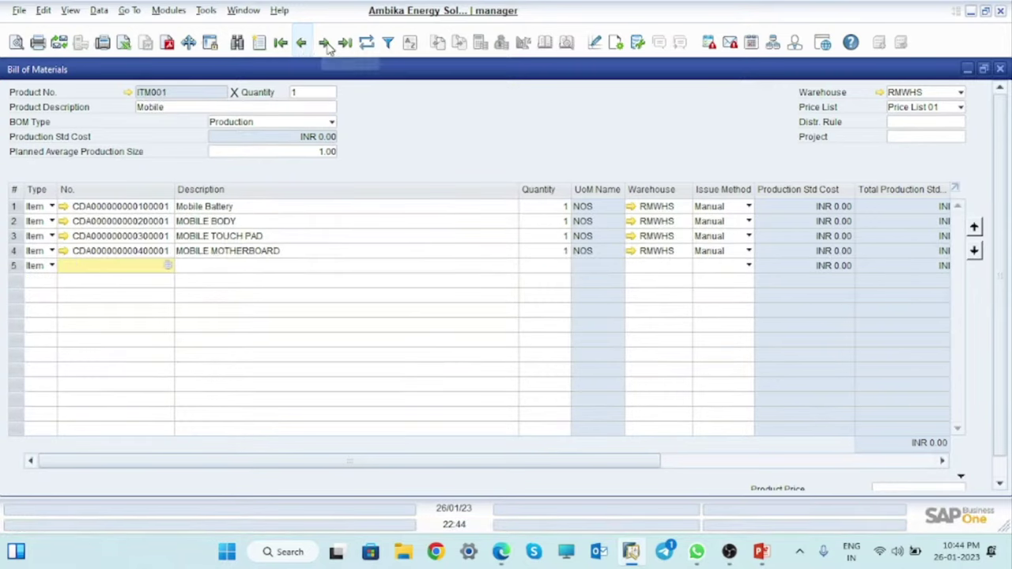
Browse the bill of materials records before and after the Mobile product, and close the bill of materials window.
click(304, 45)
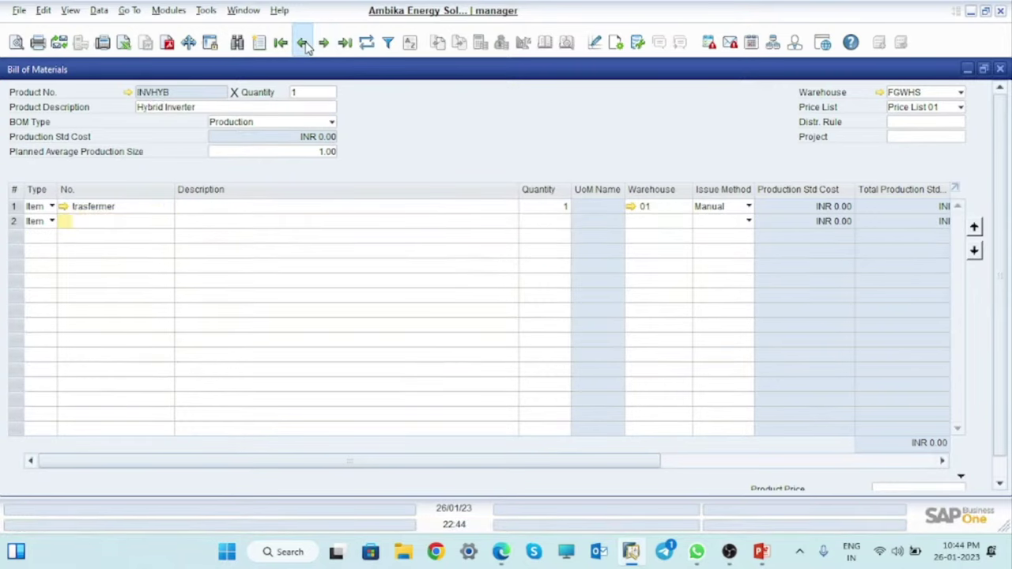
click(323, 45)
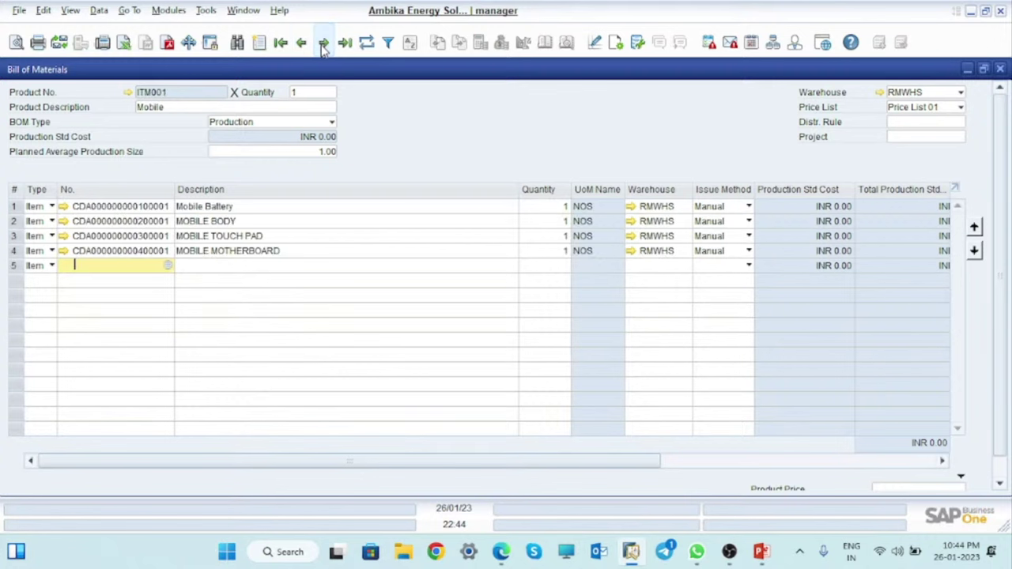
click(323, 44)
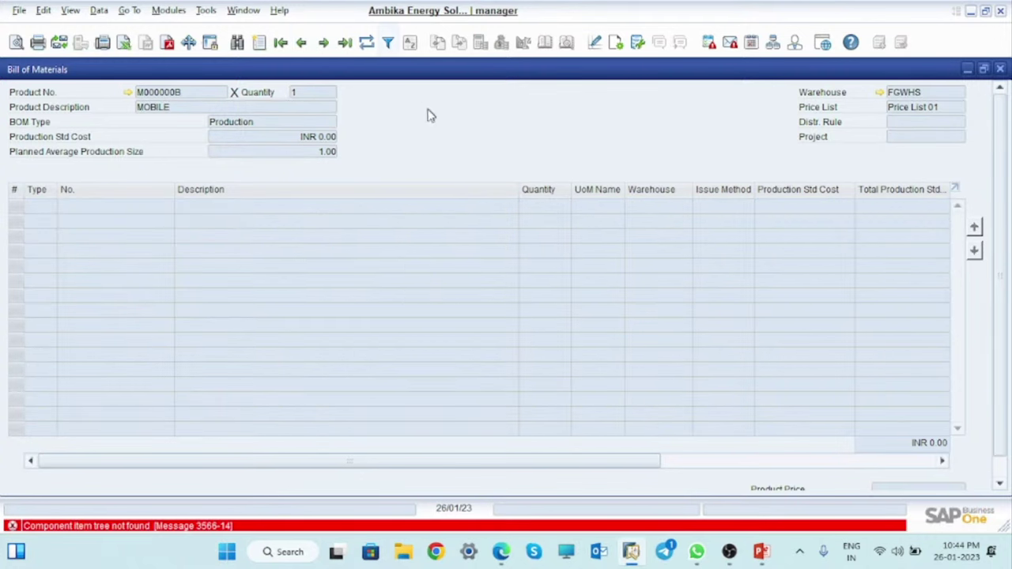
click(1000, 69)
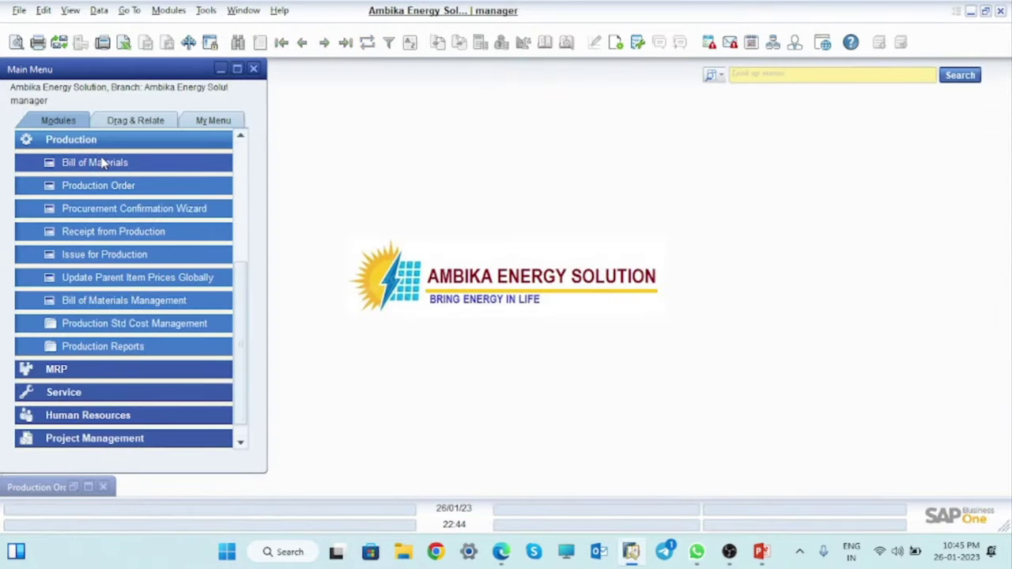
Look up the MOBILE MOTHERBOARD bill of materials from the list of all bills of materials, and minimize its window.
click(101, 161)
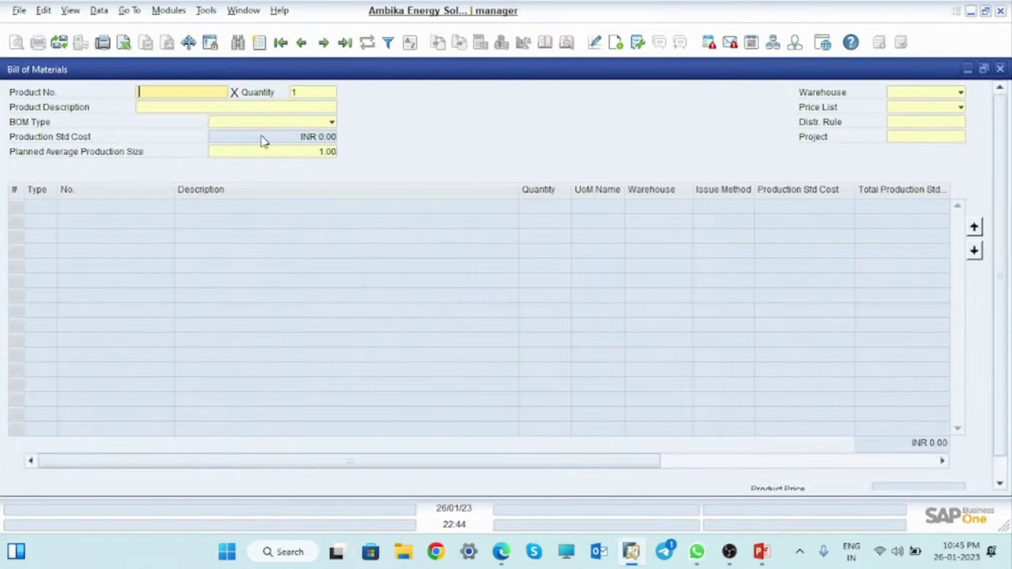
click(320, 151)
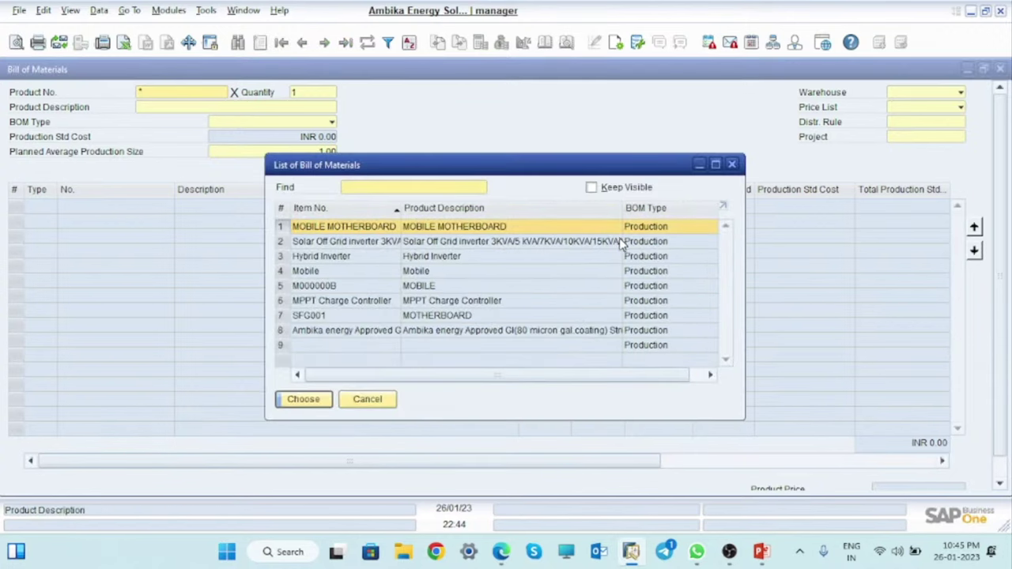
click(303, 400)
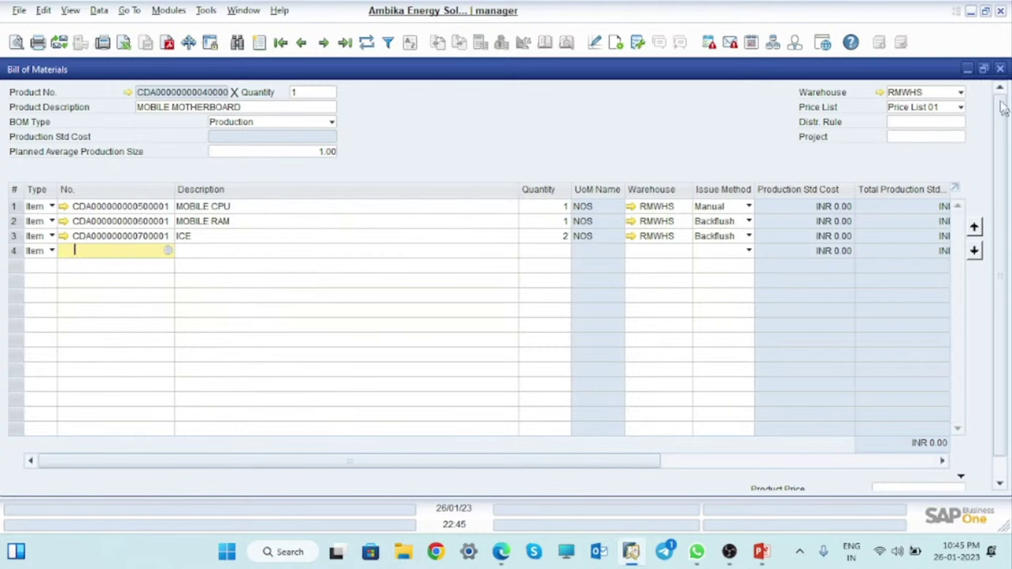
click(969, 69)
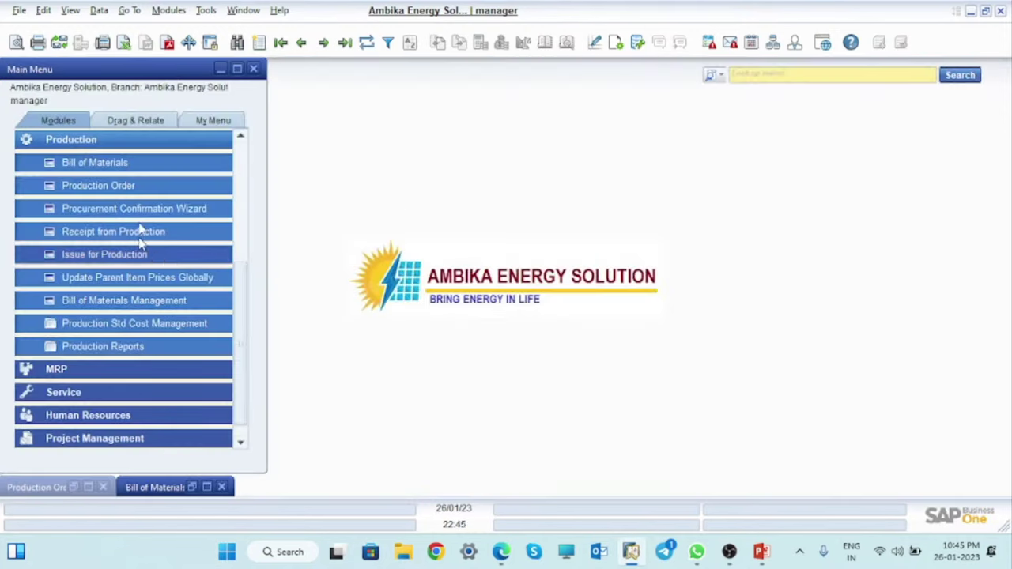
Add a standard production order for MOBILE MOTHERBOARD with a planned quantity of 100.
click(91, 183)
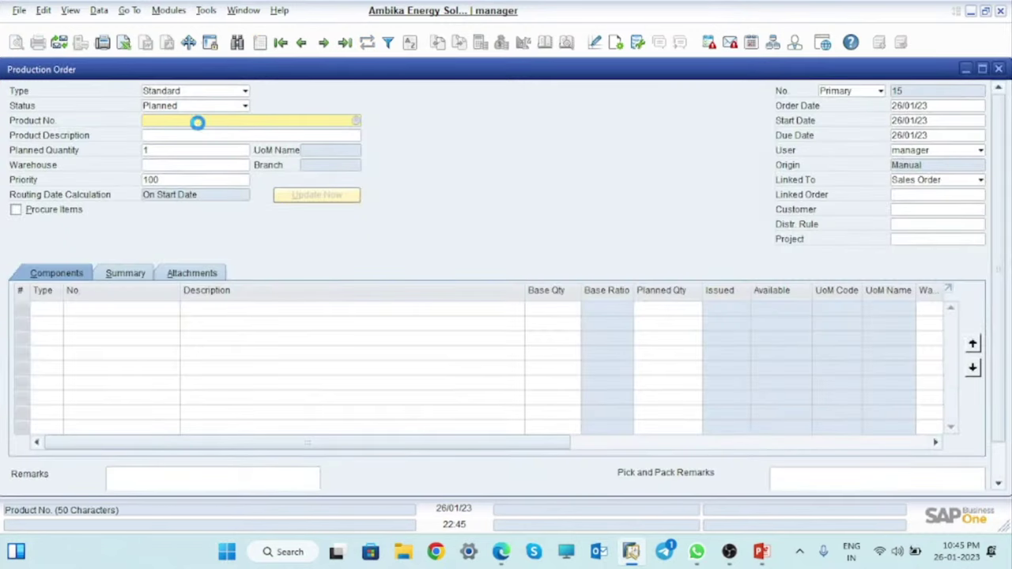
key(Tab)
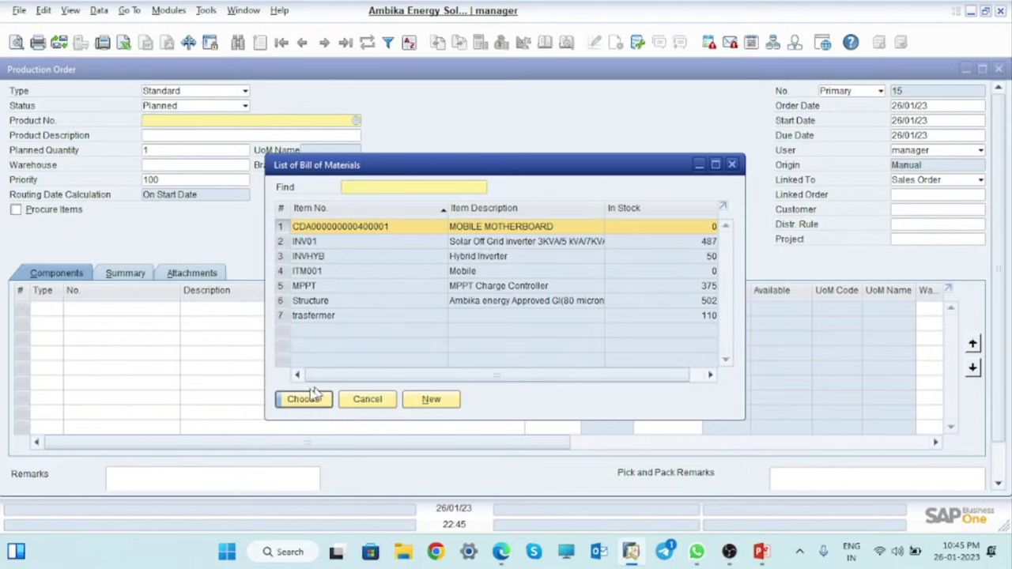
click(289, 401)
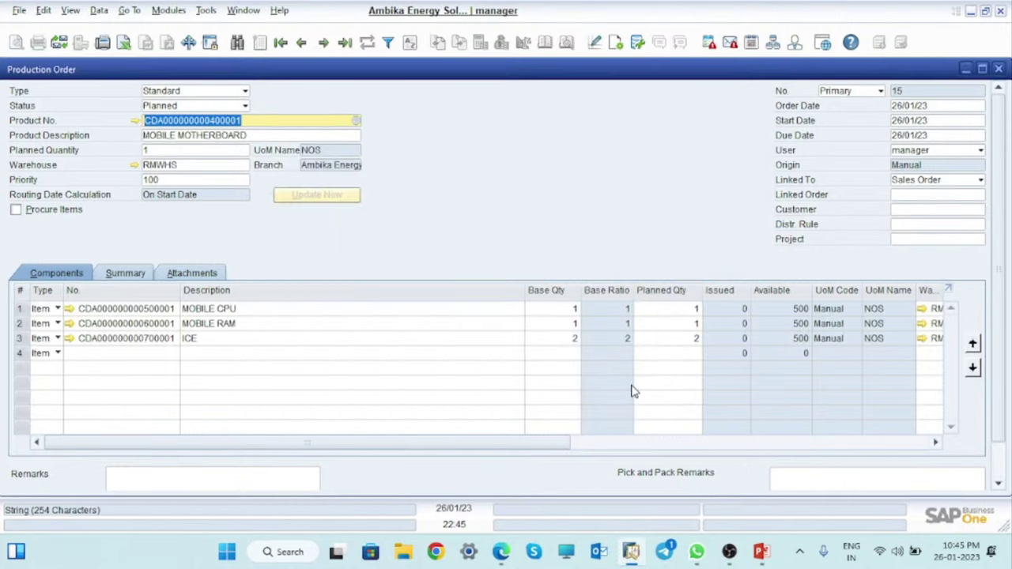
click(162, 150)
text(1)
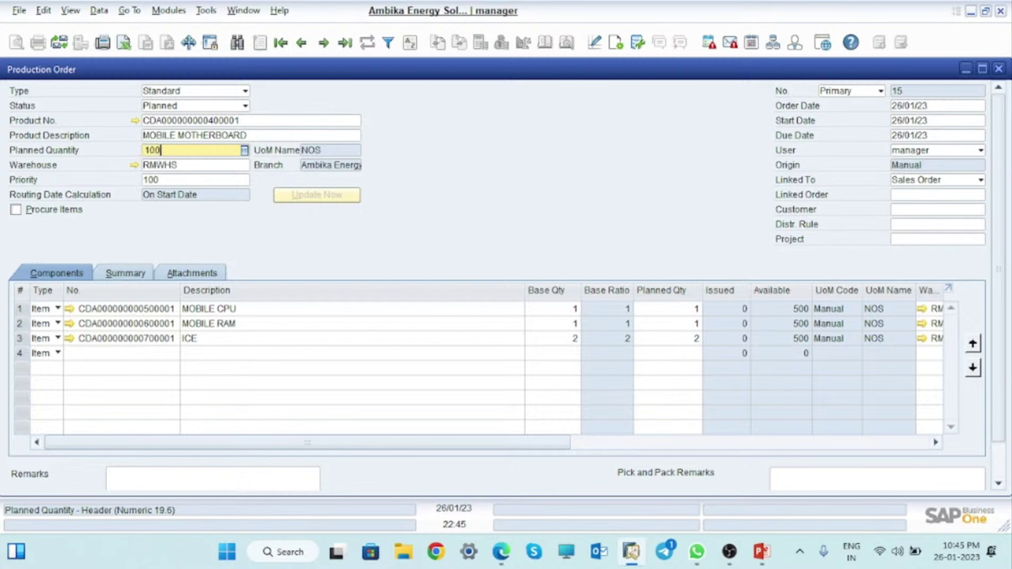
key(Tab)
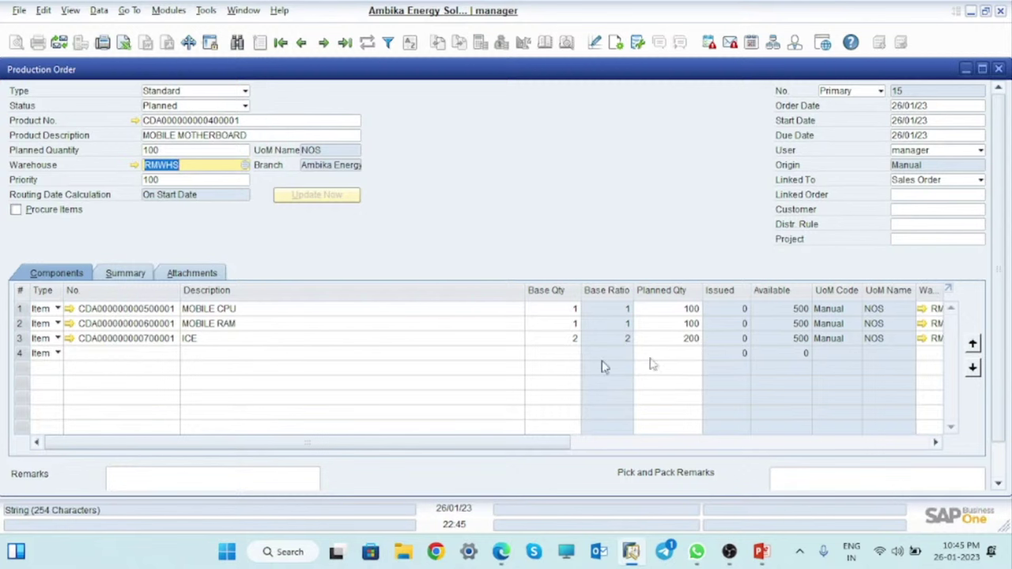
scroll(1003, 283, down, 1)
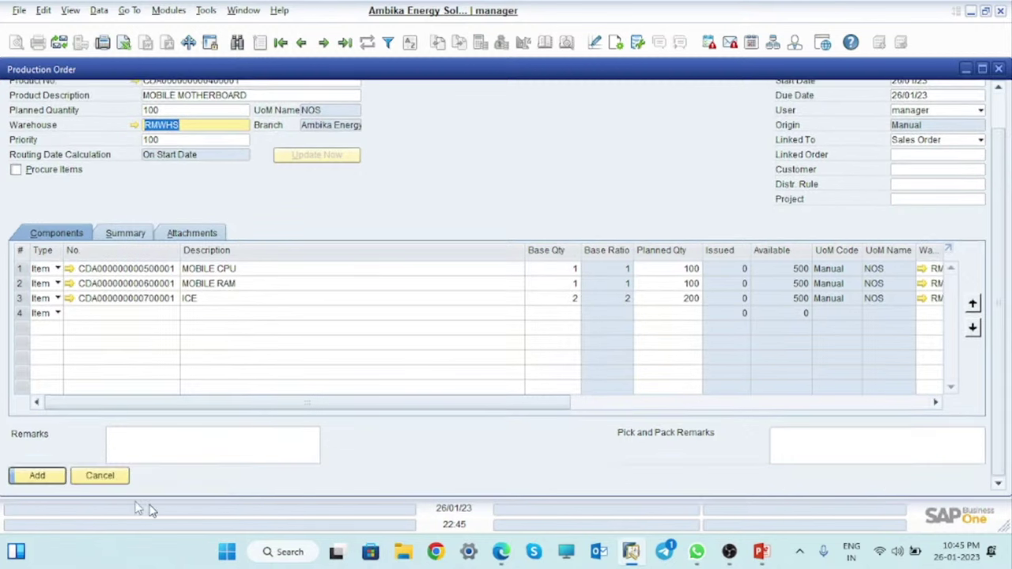
click(52, 482)
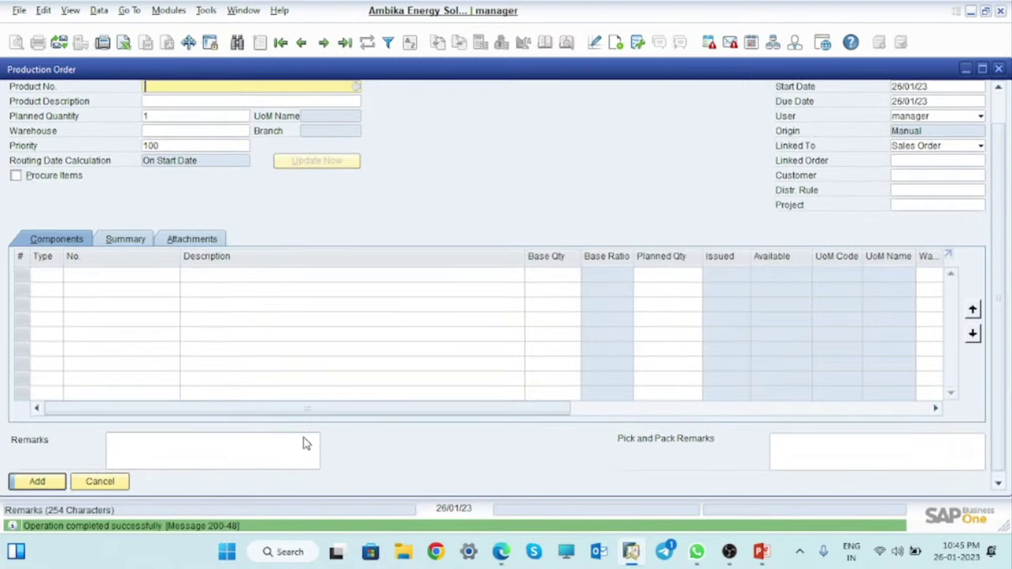
Set the status of the newly added MOBILE MOTHERBOARD production order to Released, save it, and minimize its window.
click(345, 43)
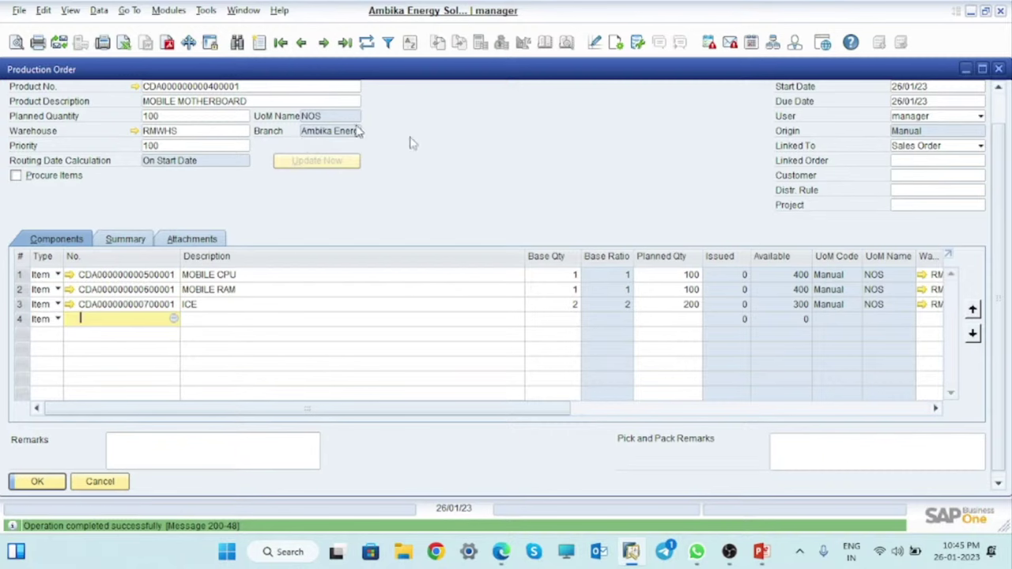
scroll(995, 306, up, 2)
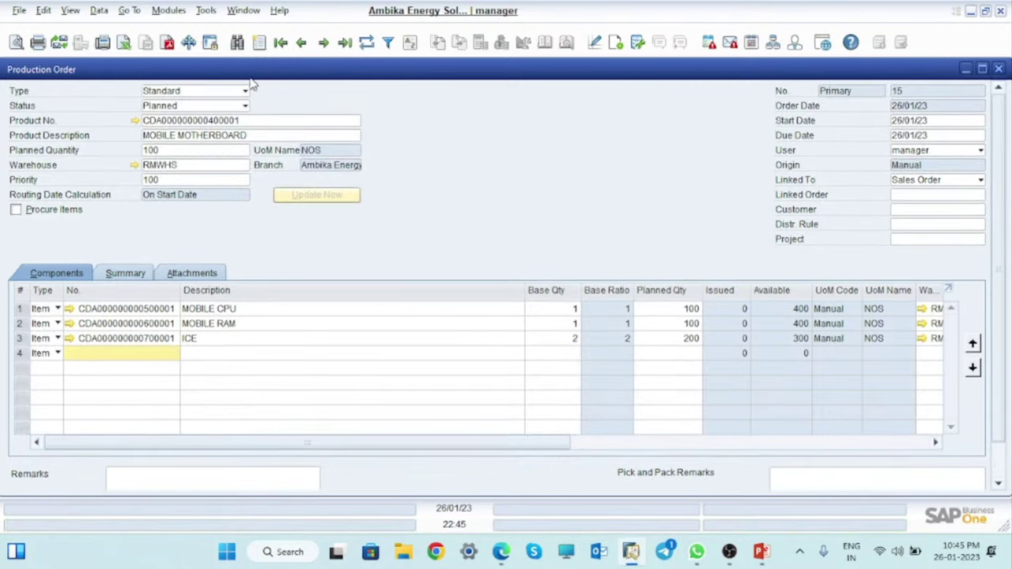
click(223, 107)
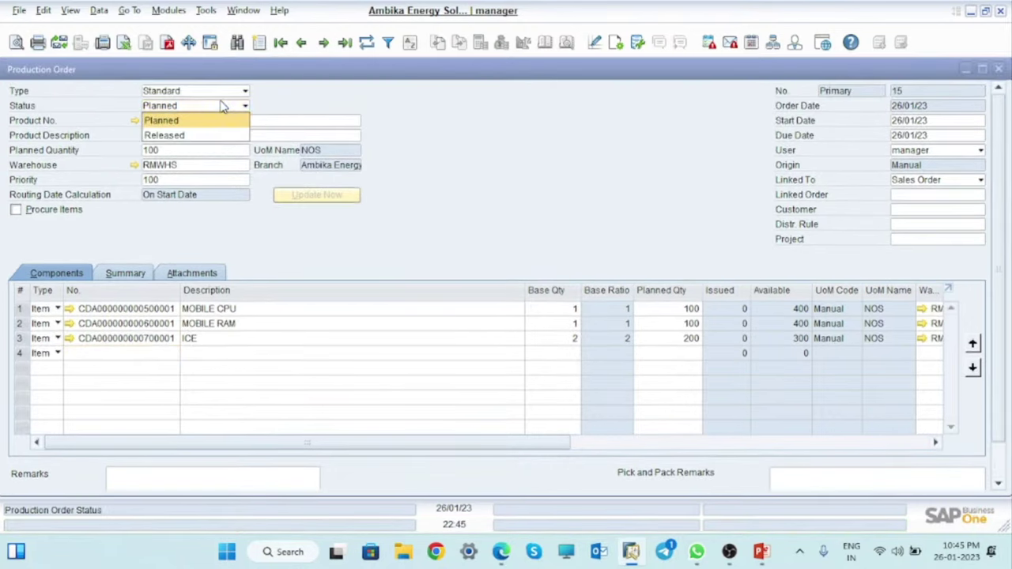
click(164, 135)
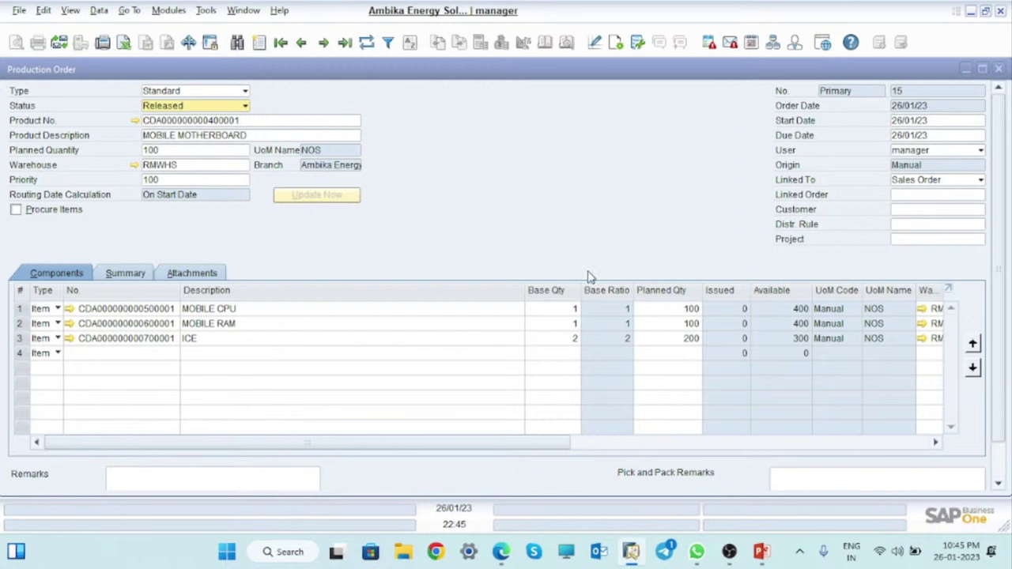
key(Return)
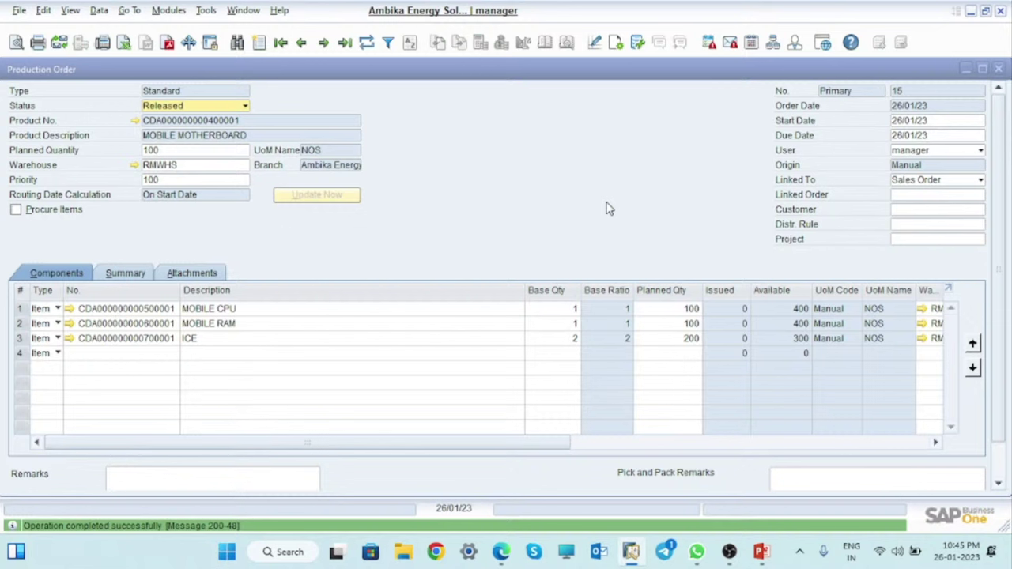
click(966, 72)
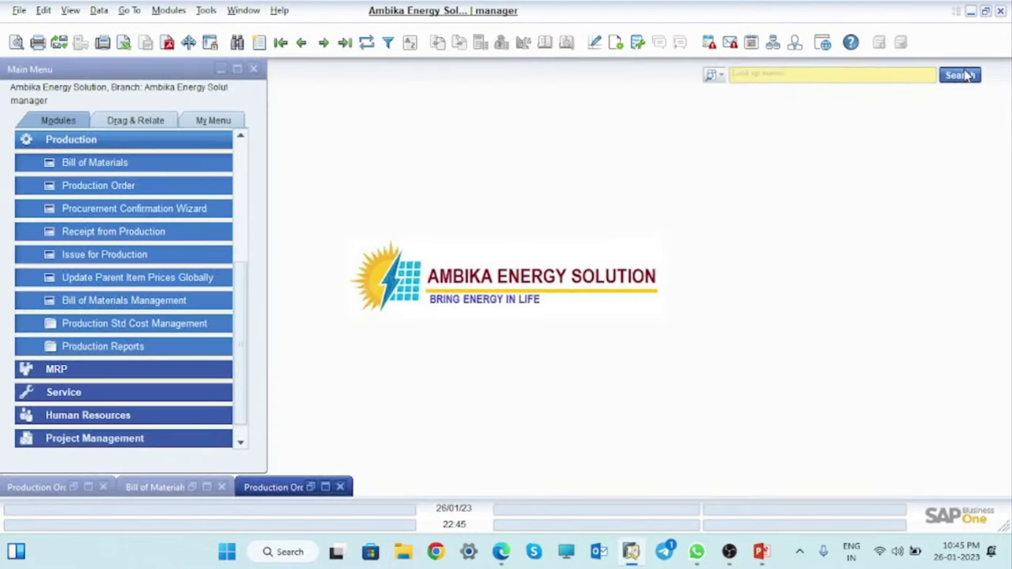
Start an issue for production based on the MOBILE MOTHERBOARD production order.
click(83, 255)
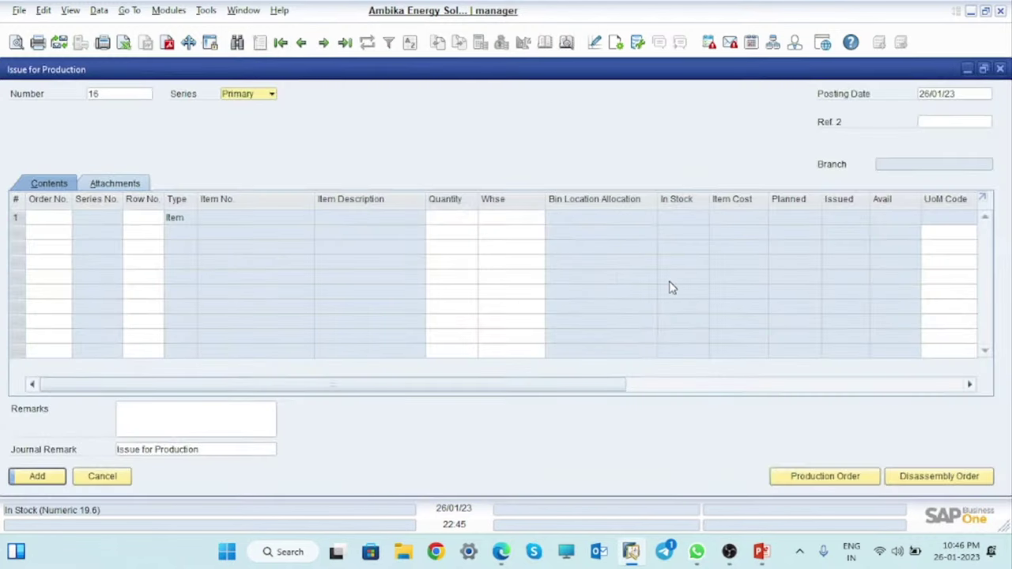
click(864, 479)
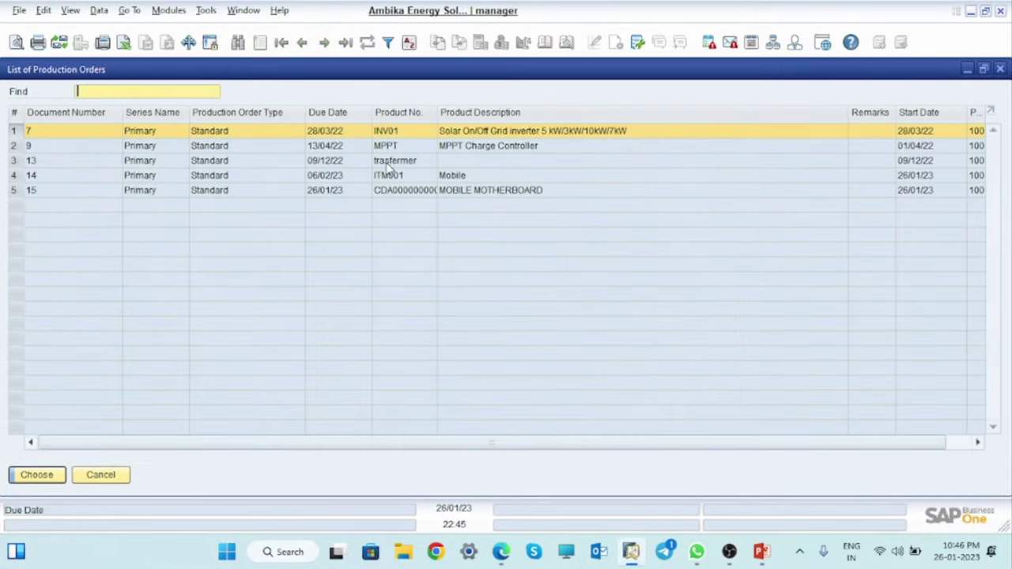
click(413, 180)
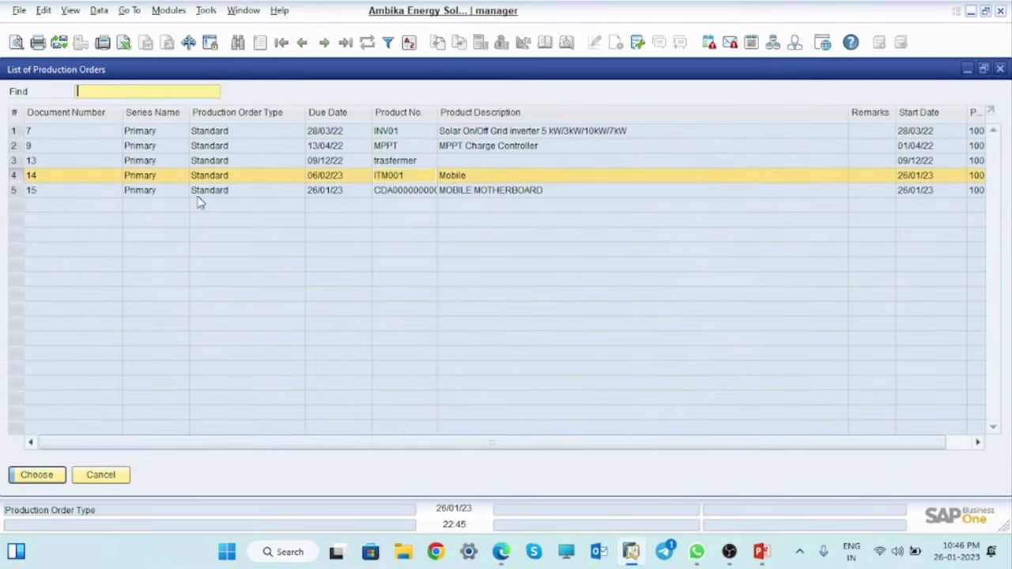
click(13, 192)
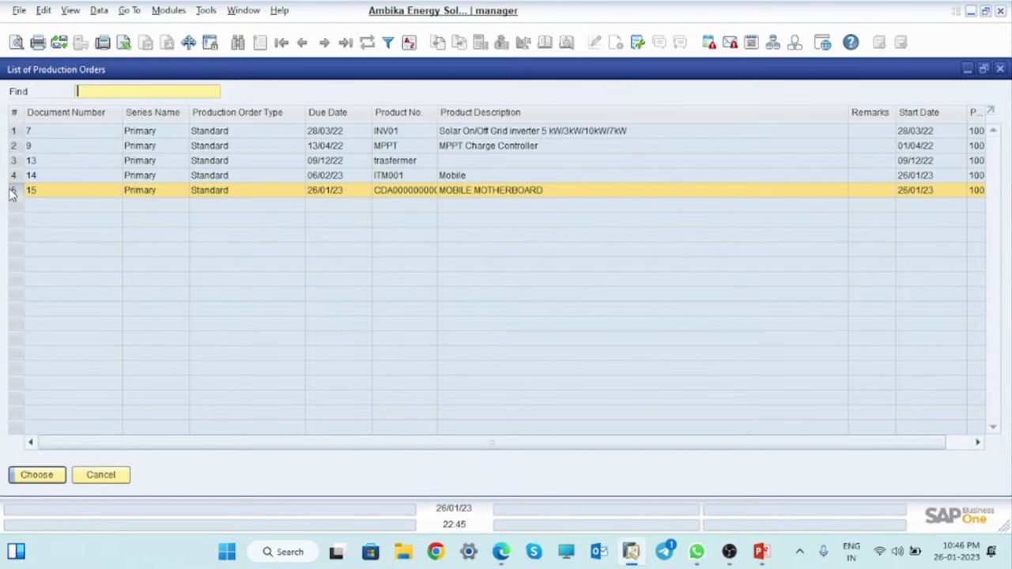
click(37, 475)
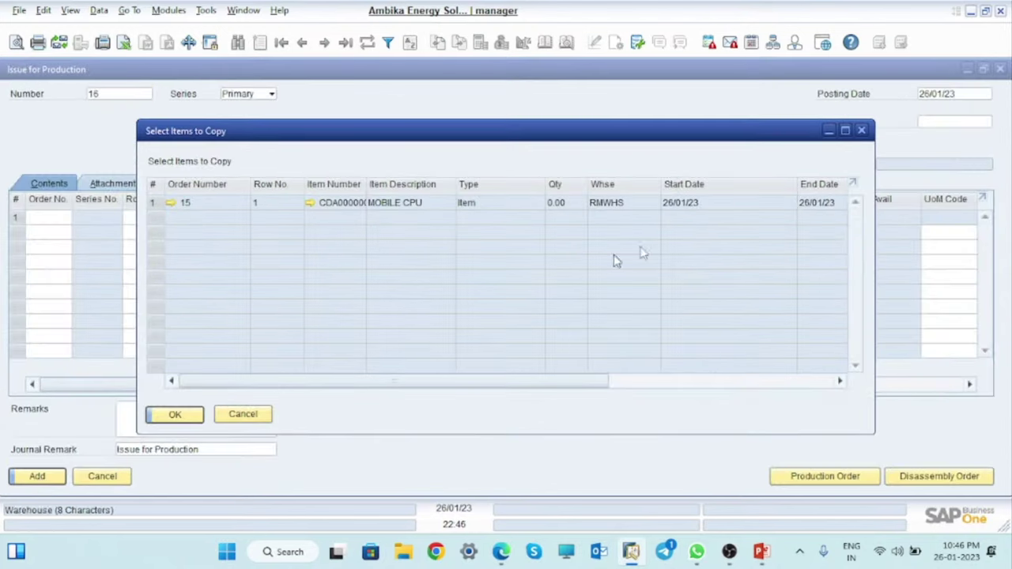
Copy the MOBILE CPU component into the issue for production, add the document, and close the window.
click(844, 131)
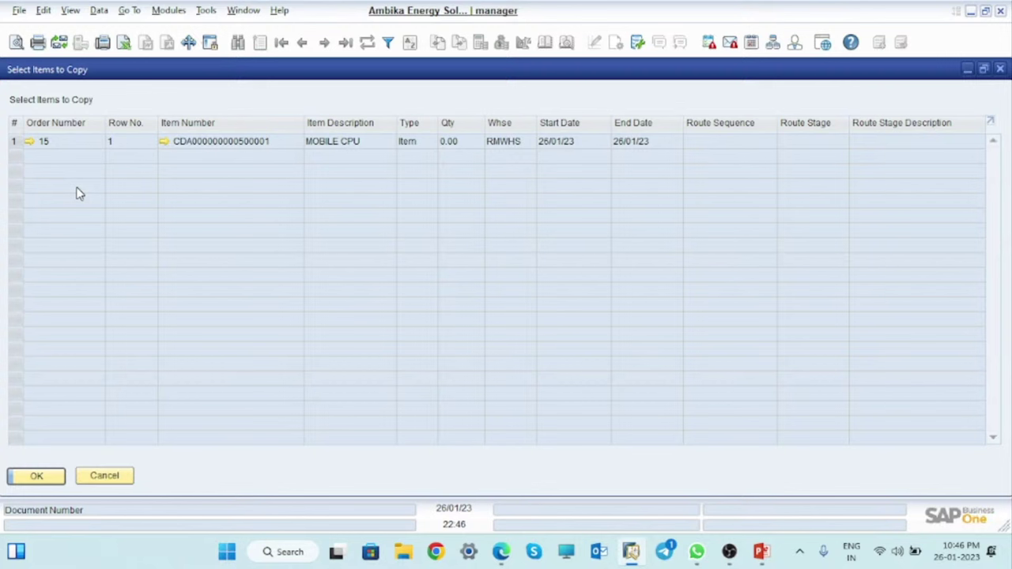
click(13, 143)
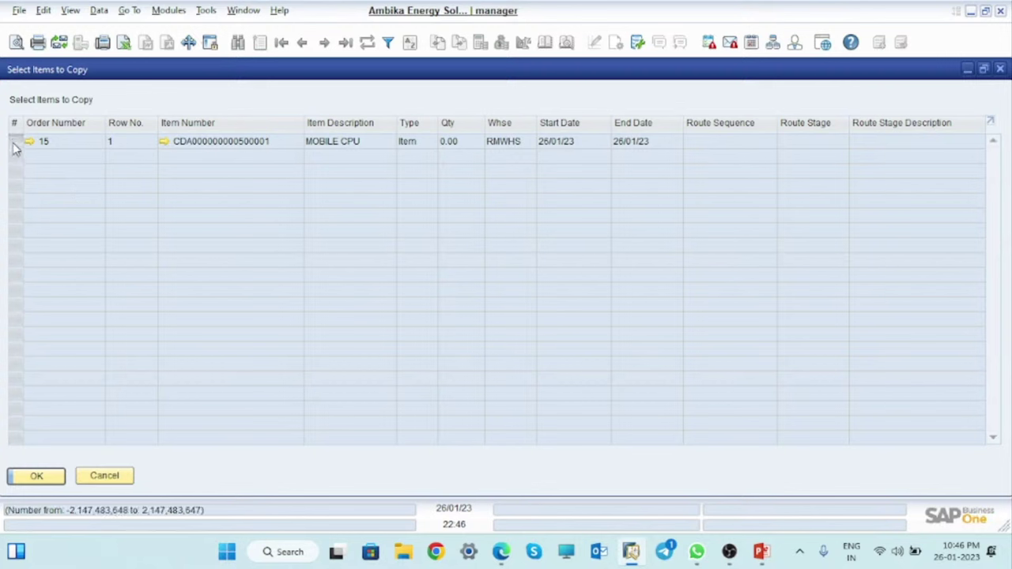
click(36, 478)
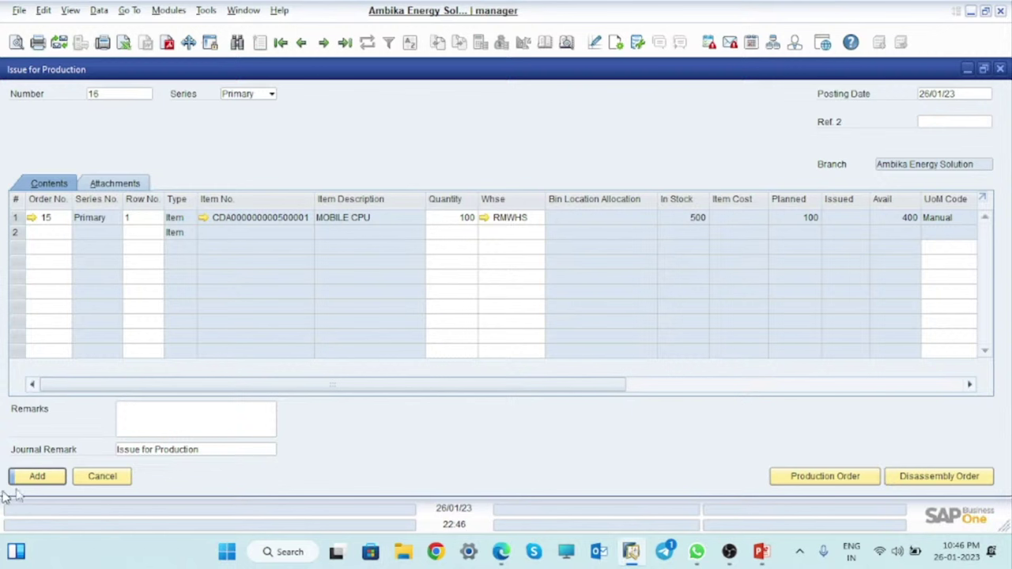
click(50, 480)
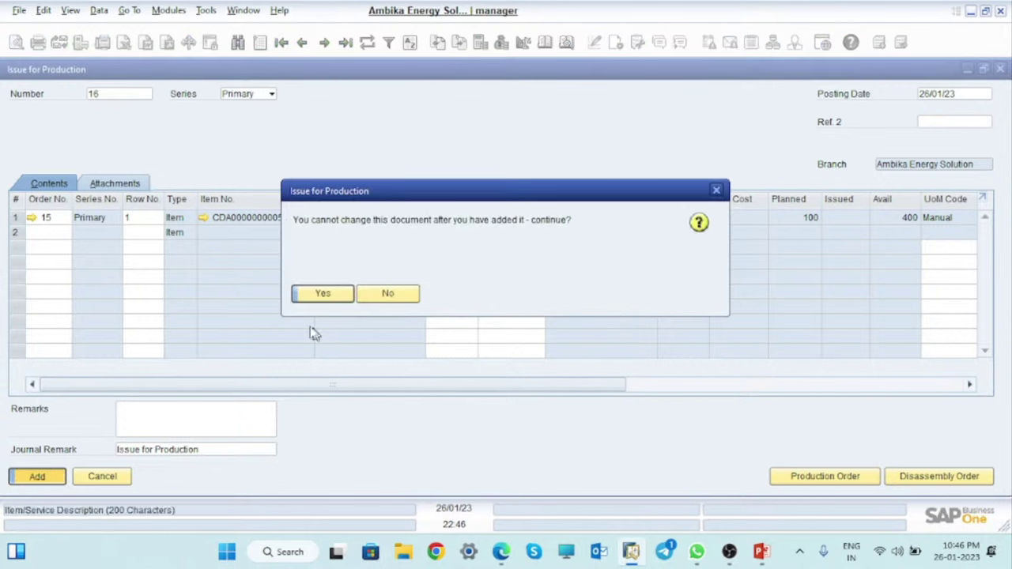
click(325, 293)
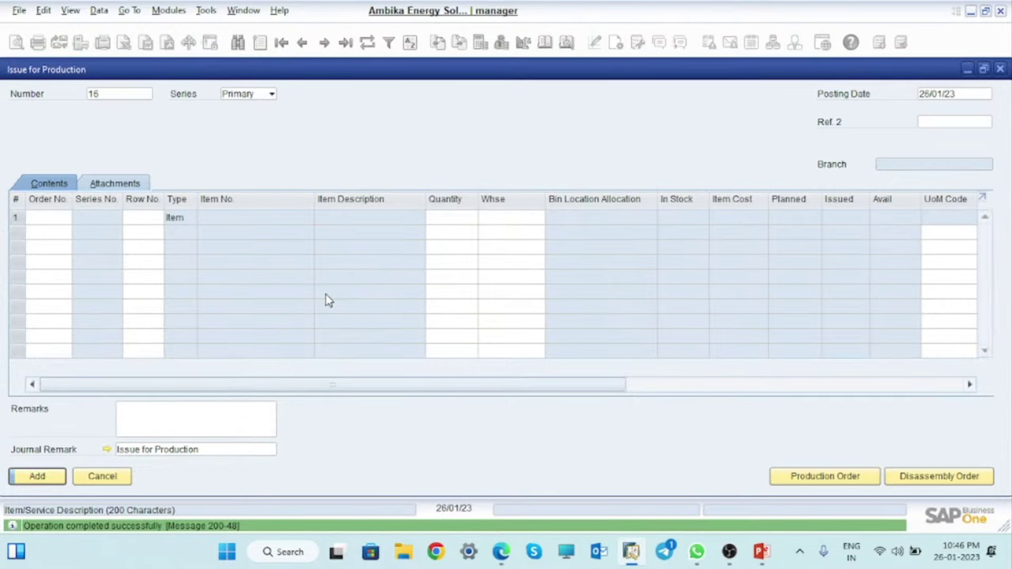
click(1001, 70)
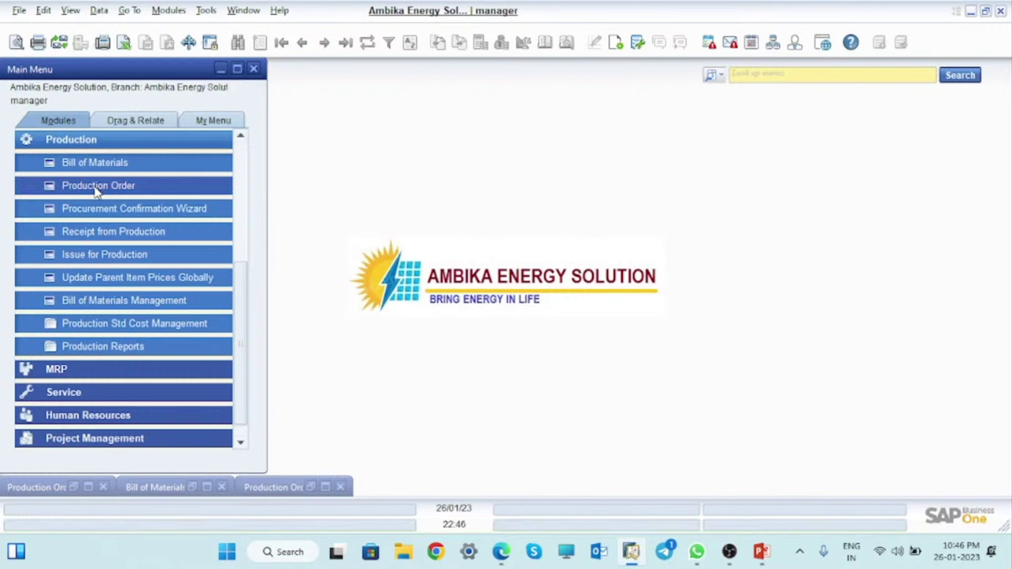
Start a receipt from production based on the MOBILE MOTHERBOARD production order.
click(112, 233)
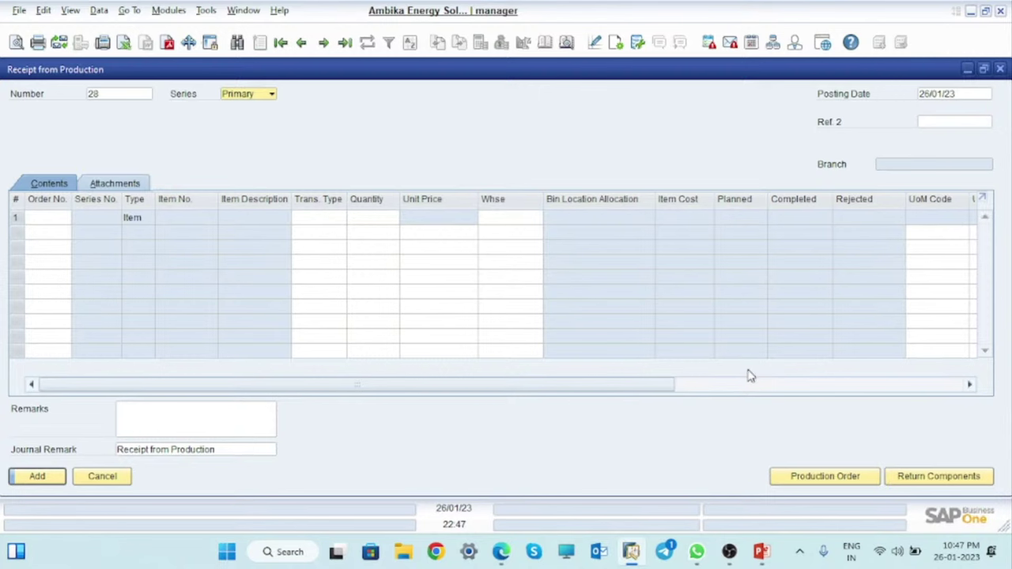
click(834, 477)
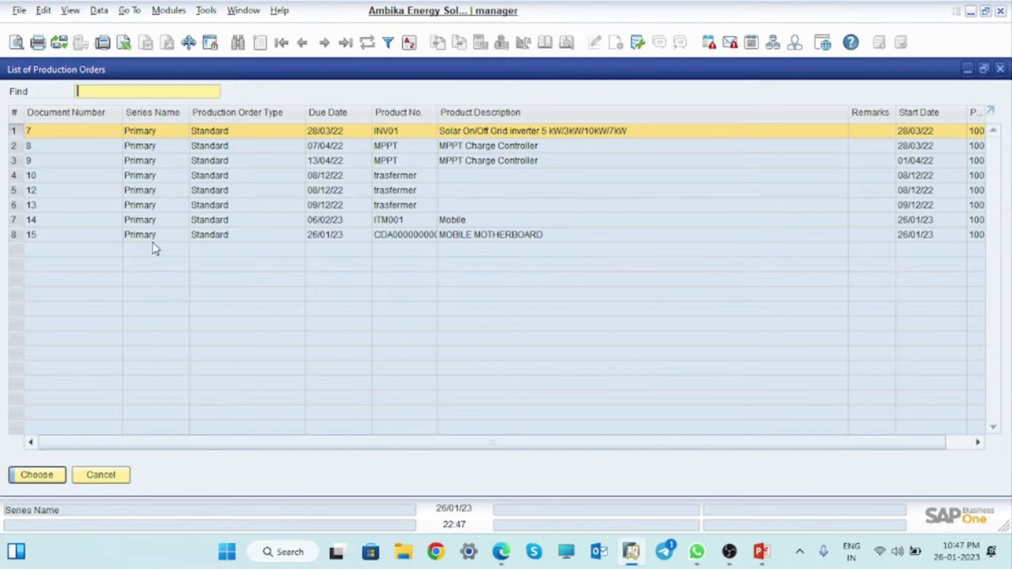
click(13, 235)
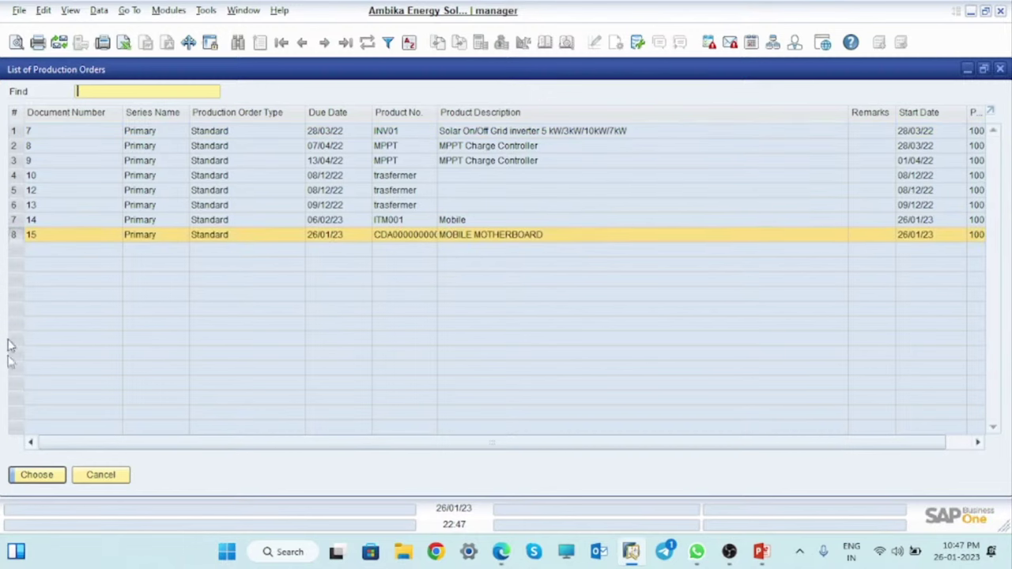
click(38, 478)
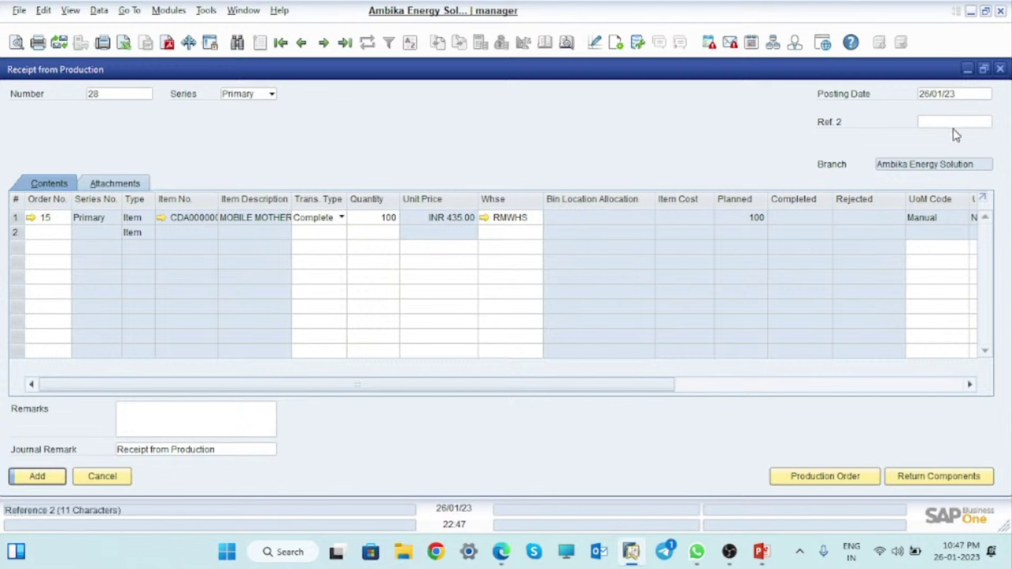
Set the warehouse of the MOBILE MOTHERBOARD row in the receipt to SFG-WHS.
click(922, 123)
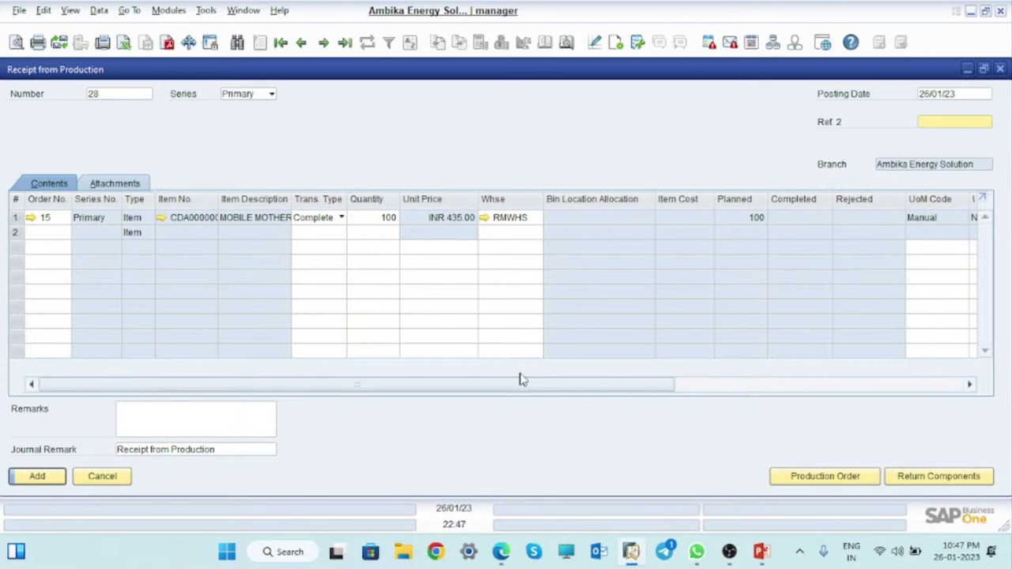
click(534, 222)
click(536, 220)
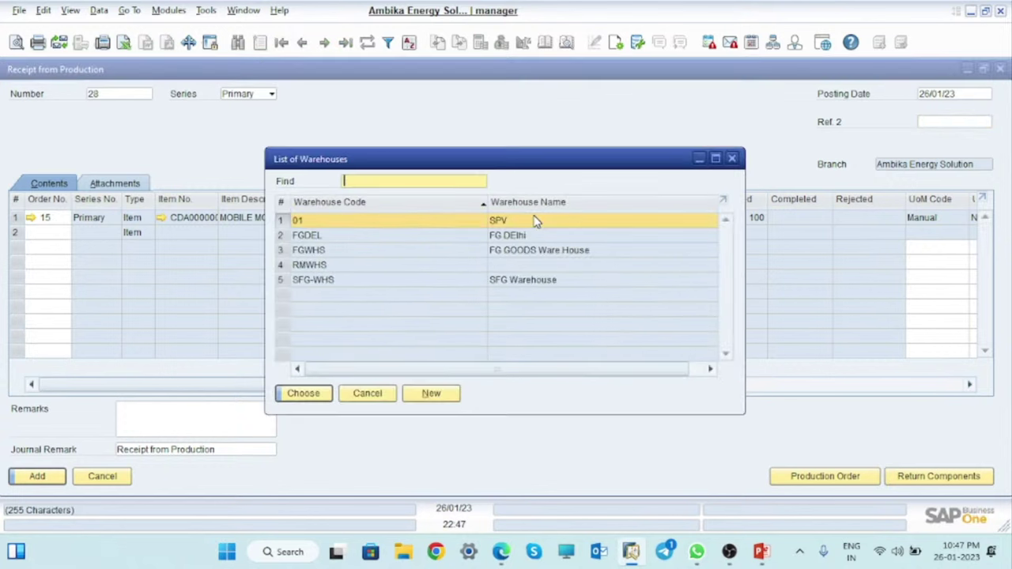
click(308, 281)
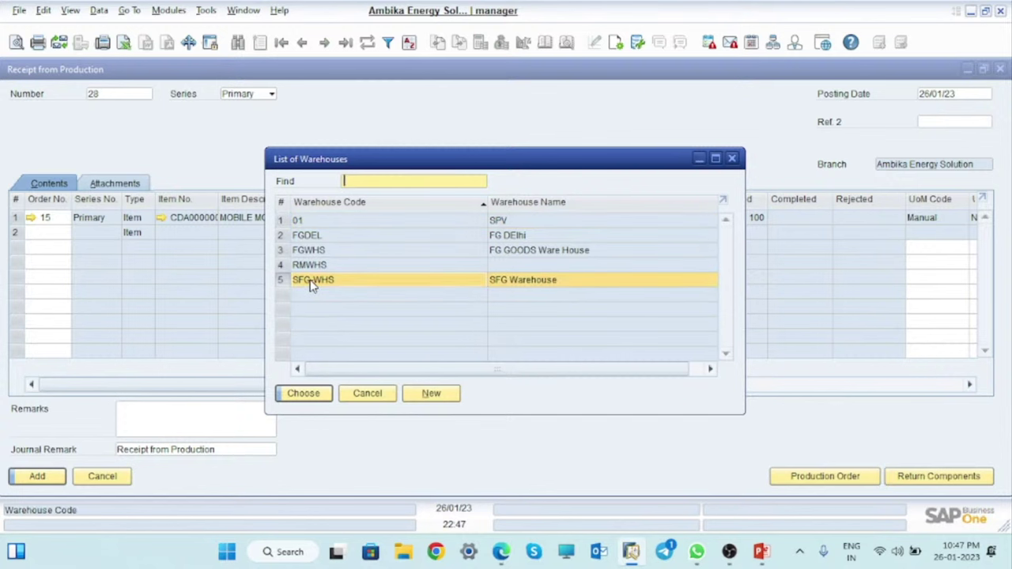
click(308, 393)
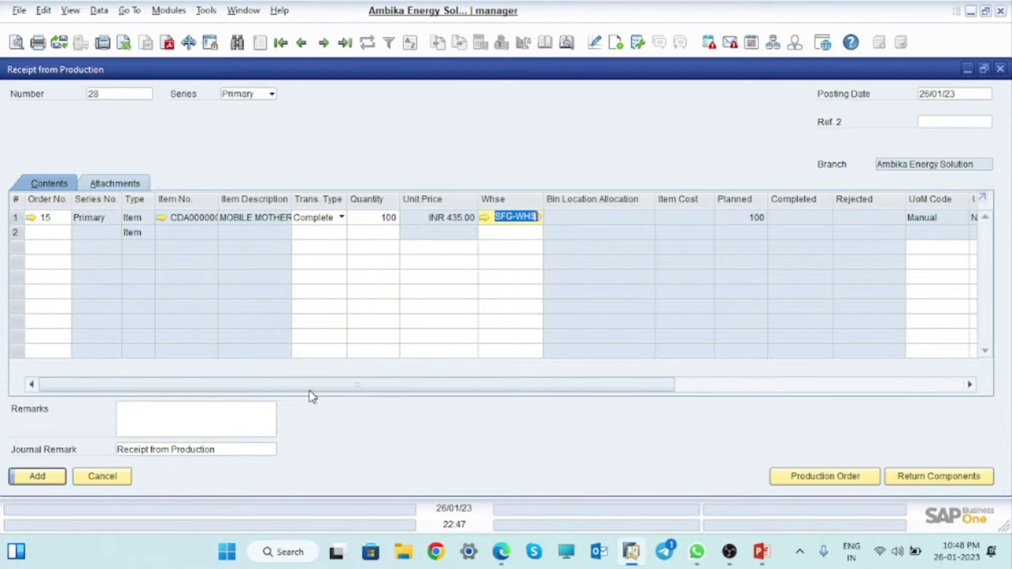
Open the batch setup for the MOBILE MOTHERBOARD receipt and start automatic batch creation.
click(46, 477)
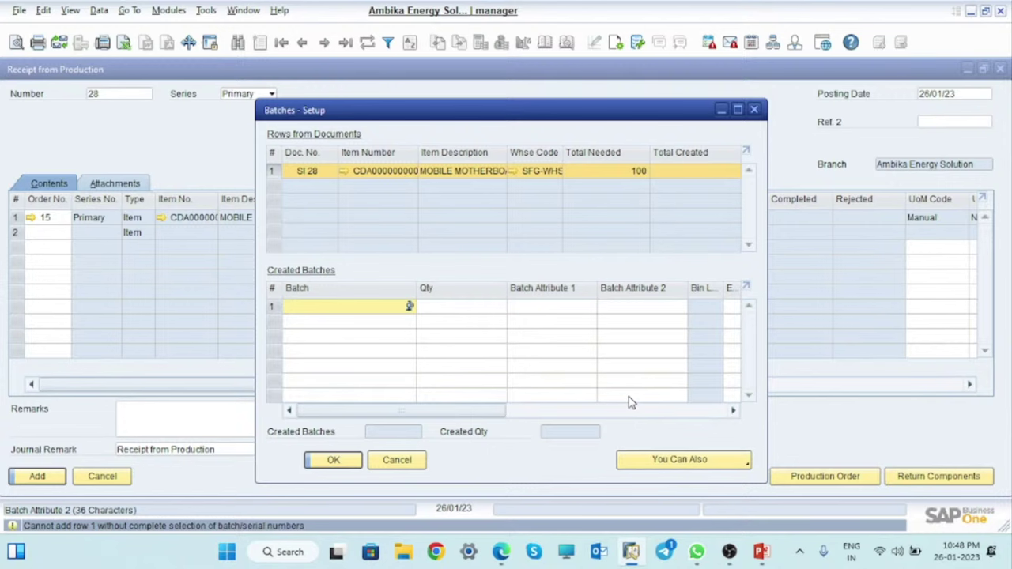
click(737, 109)
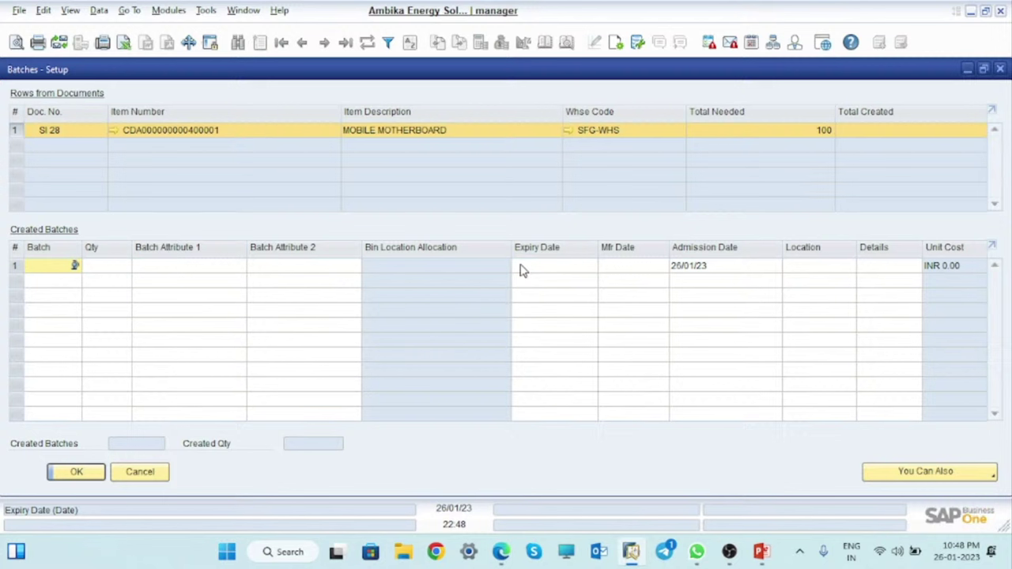
click(930, 473)
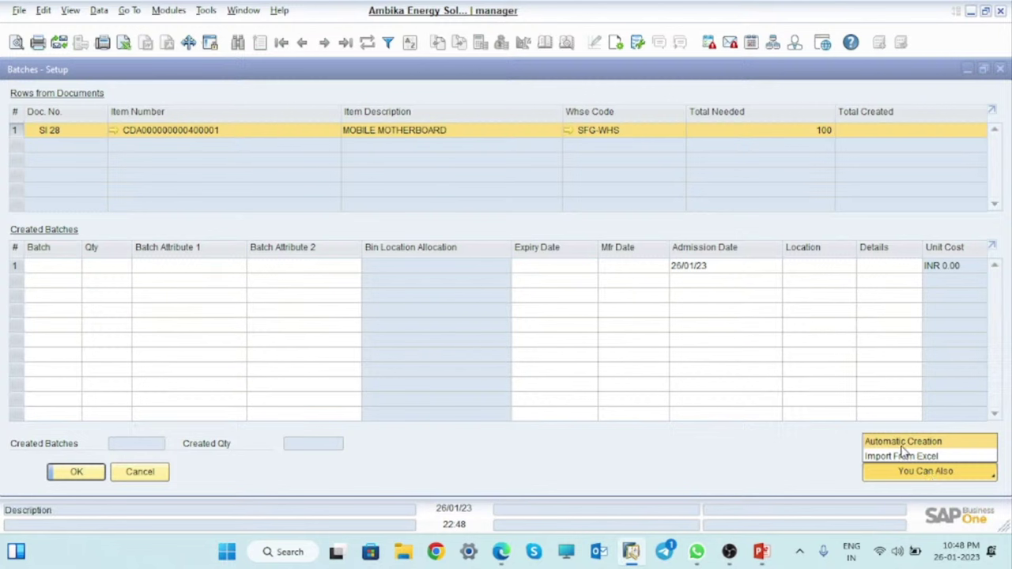
click(902, 442)
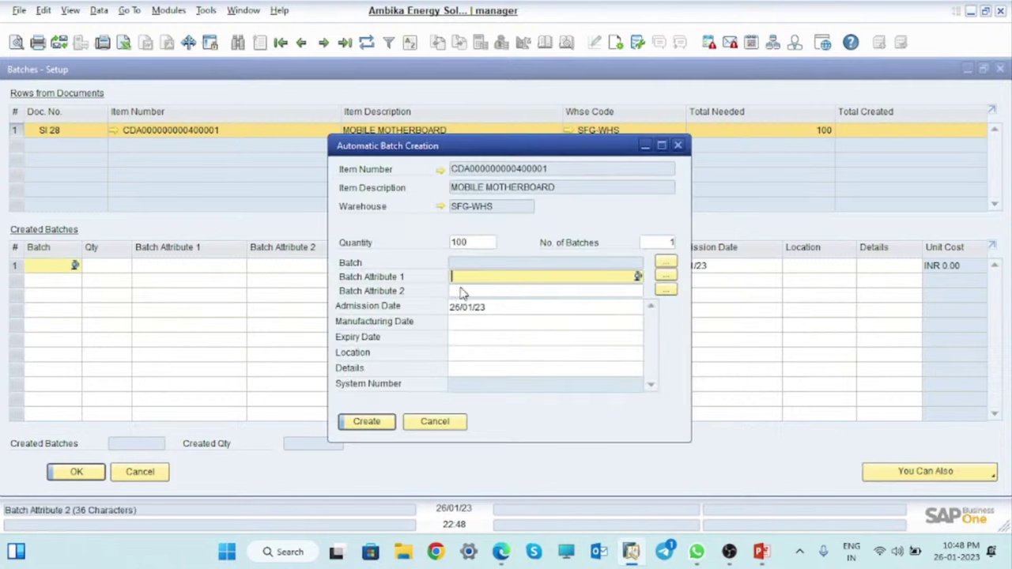
Define the automatic batch string as text SFG followed by 121, with type Number and operation Increase.
click(666, 264)
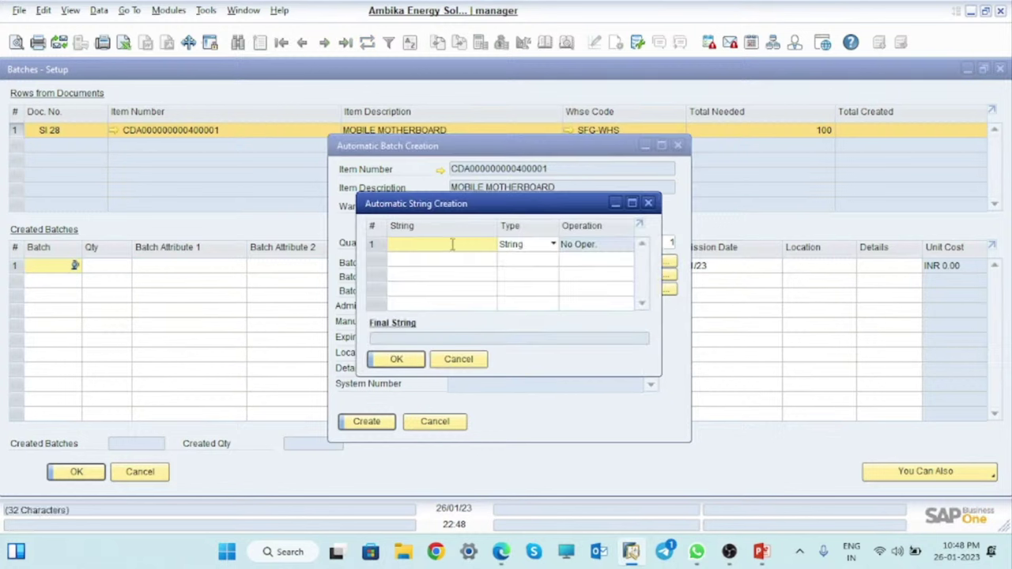
text(SFG)
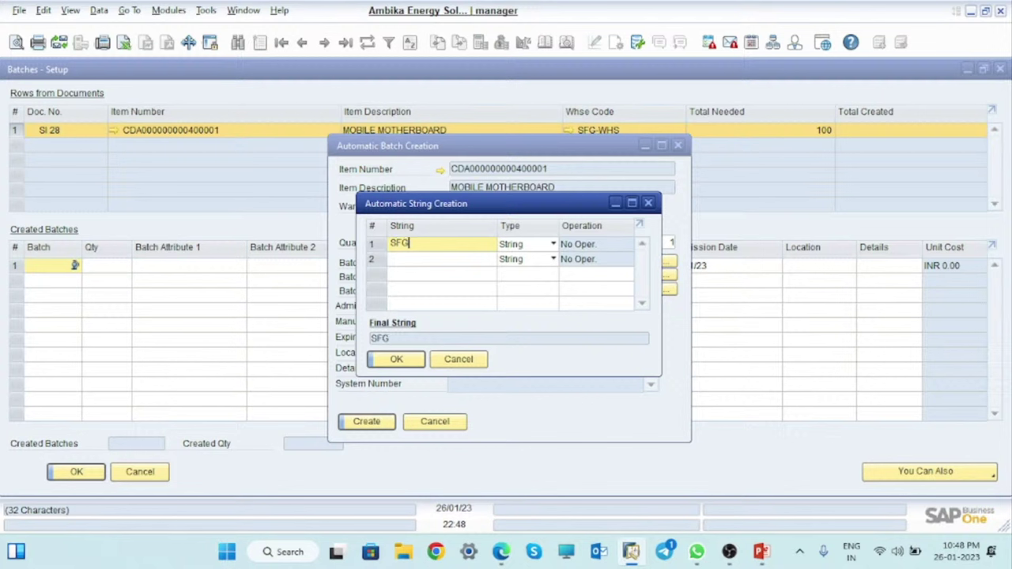
click(436, 261)
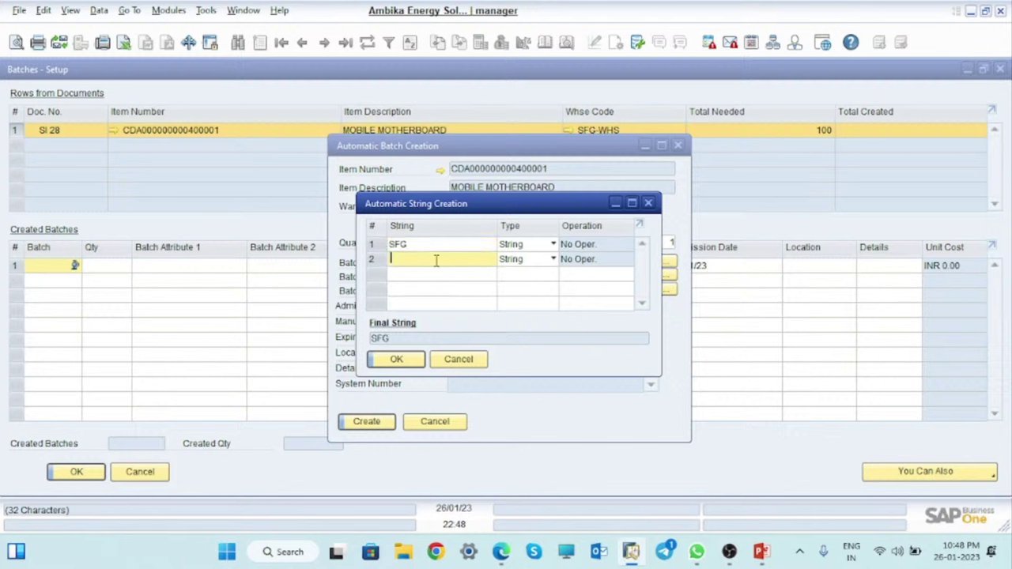
text(121)
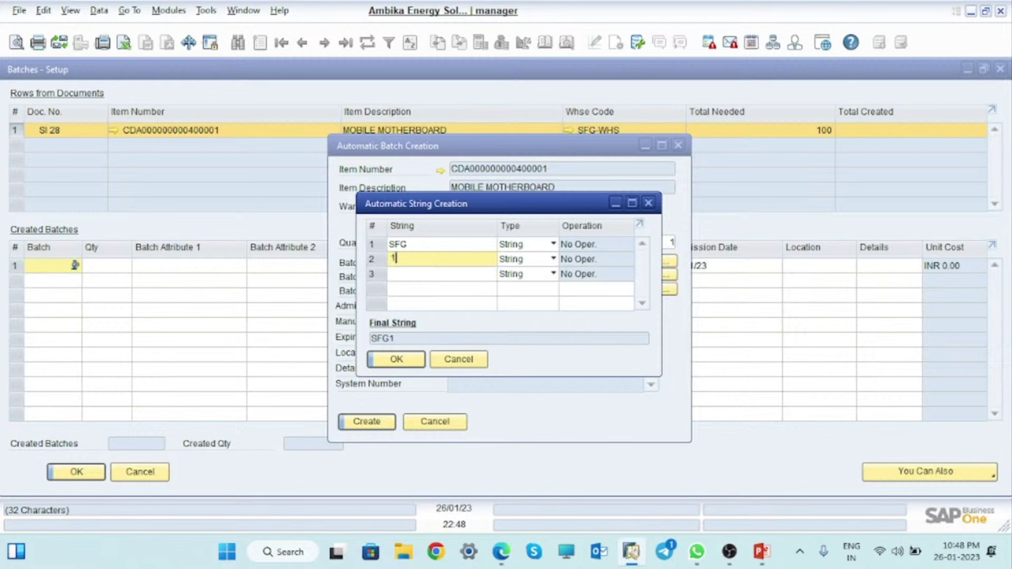
click(546, 260)
click(526, 291)
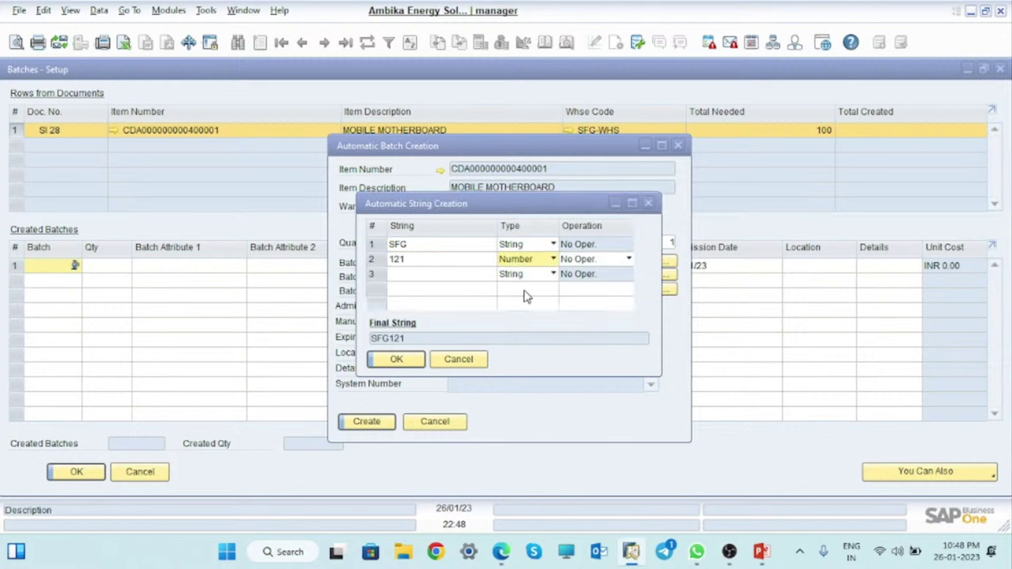
click(601, 260)
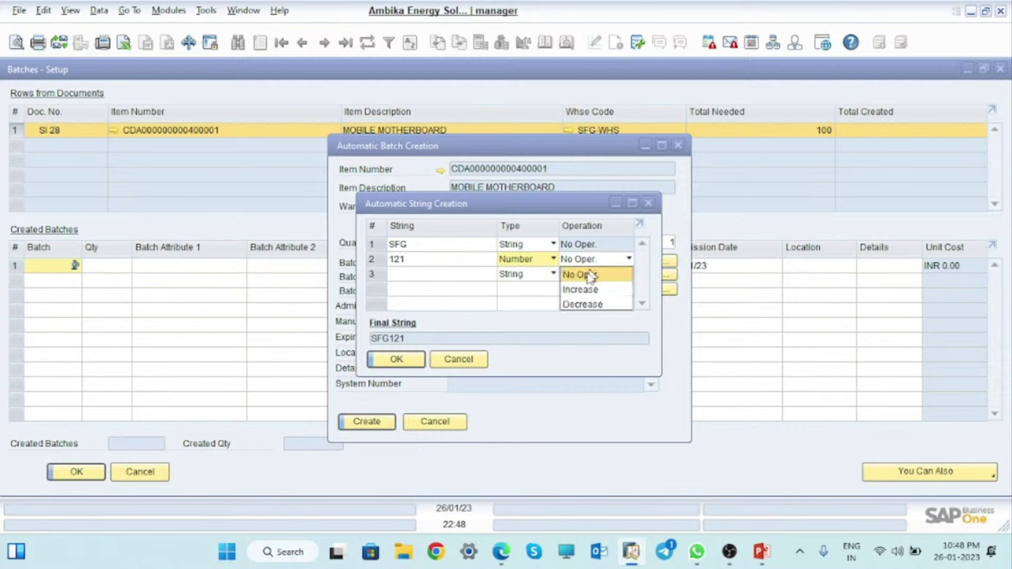
click(579, 289)
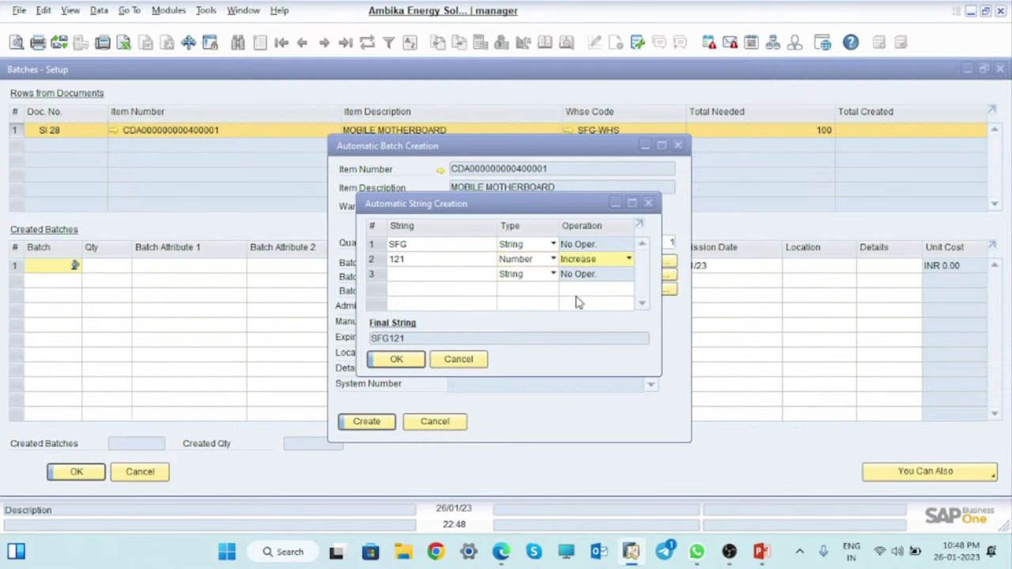
click(397, 361)
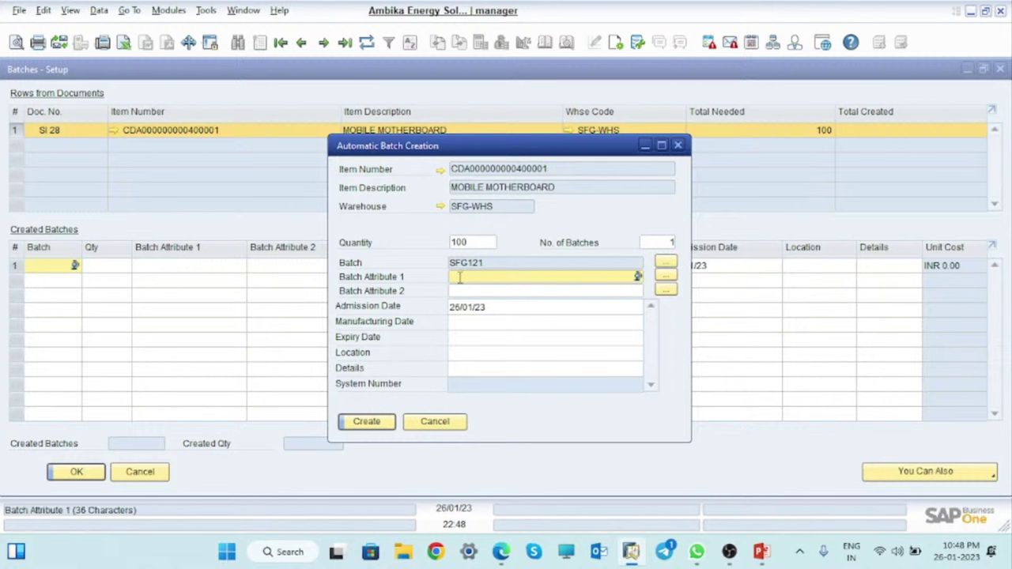
Enter CV021 as Batch Attribute 1, create the batch, and save the batch setup.
text(CV021)
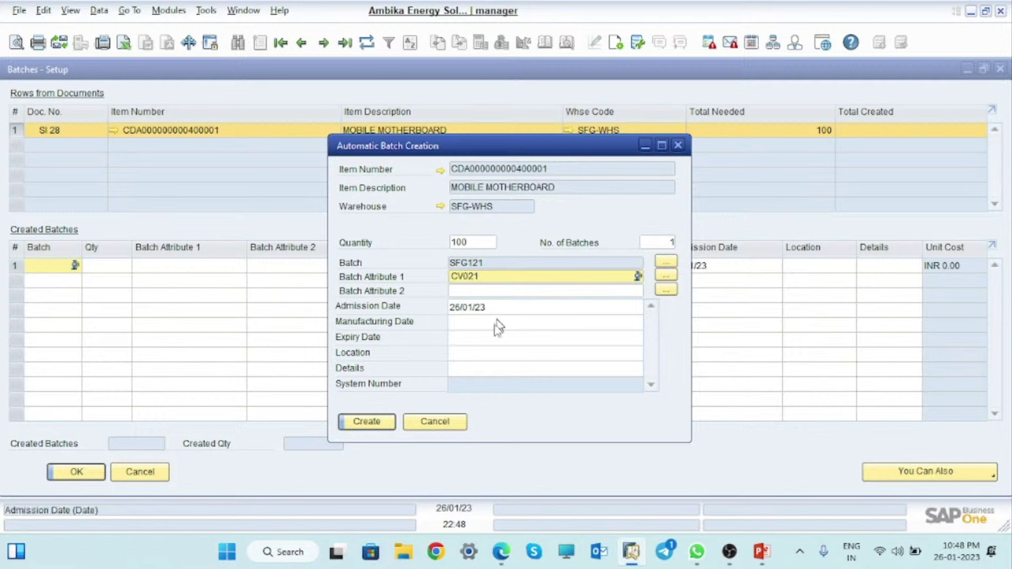
click(366, 423)
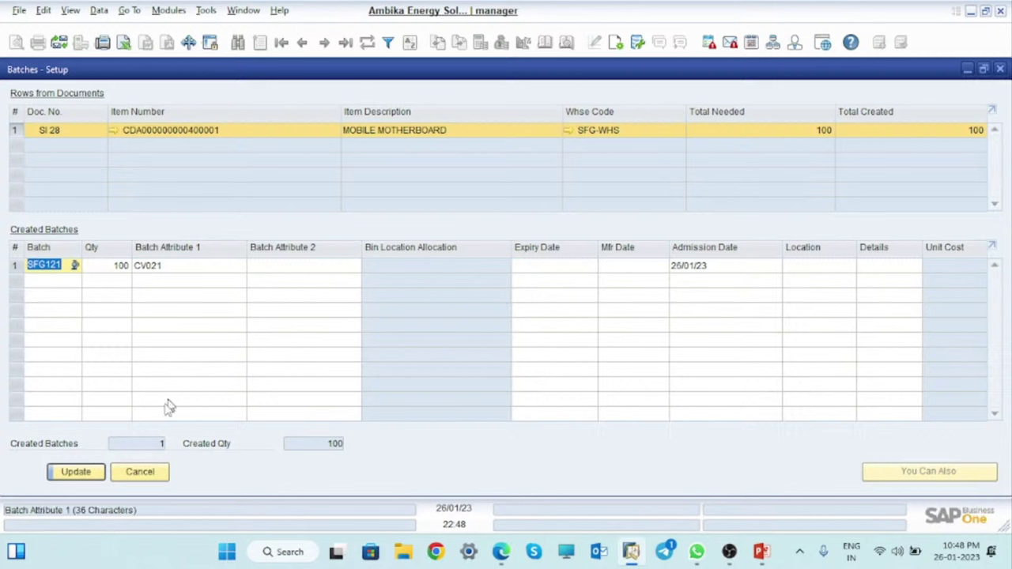
click(77, 473)
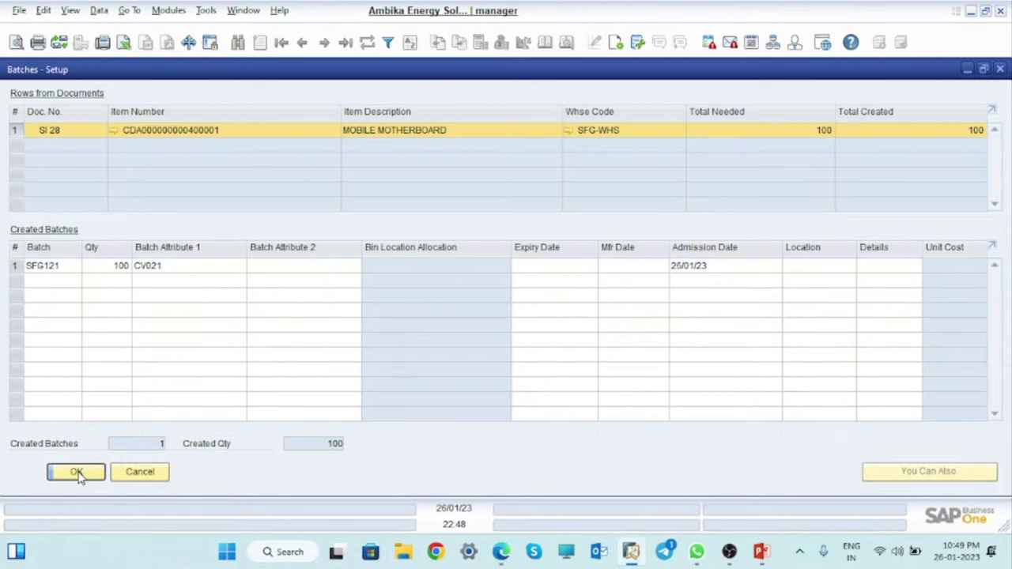
click(78, 473)
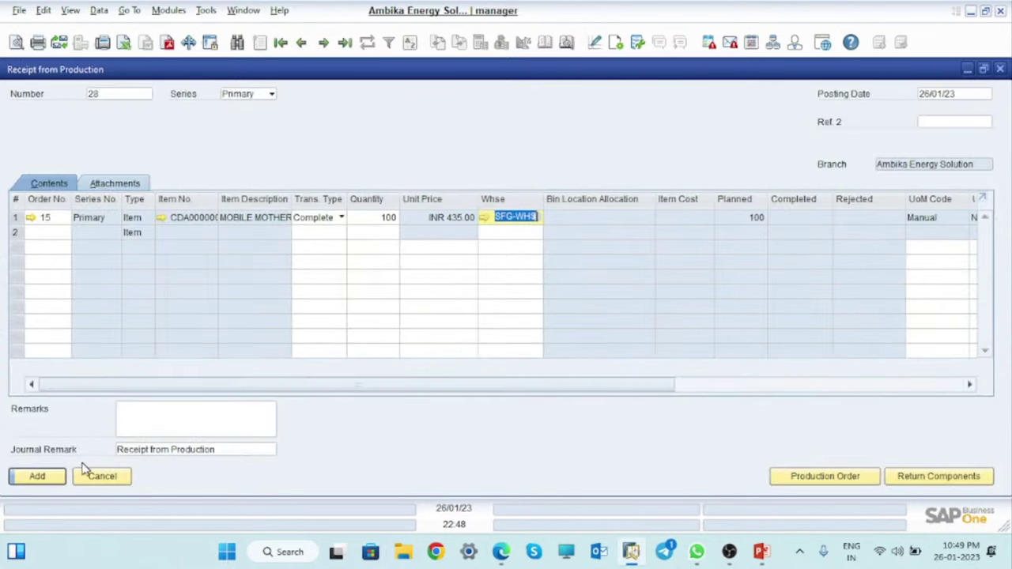
Add the receipt from production, then close it and the minimized MOBILE MOTHERBOARD production order.
click(51, 473)
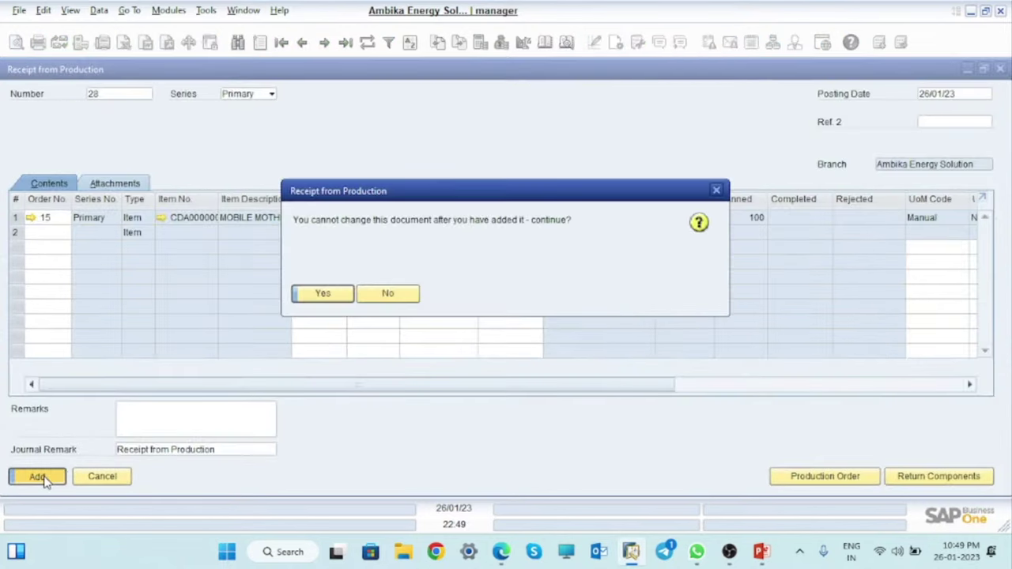
click(323, 294)
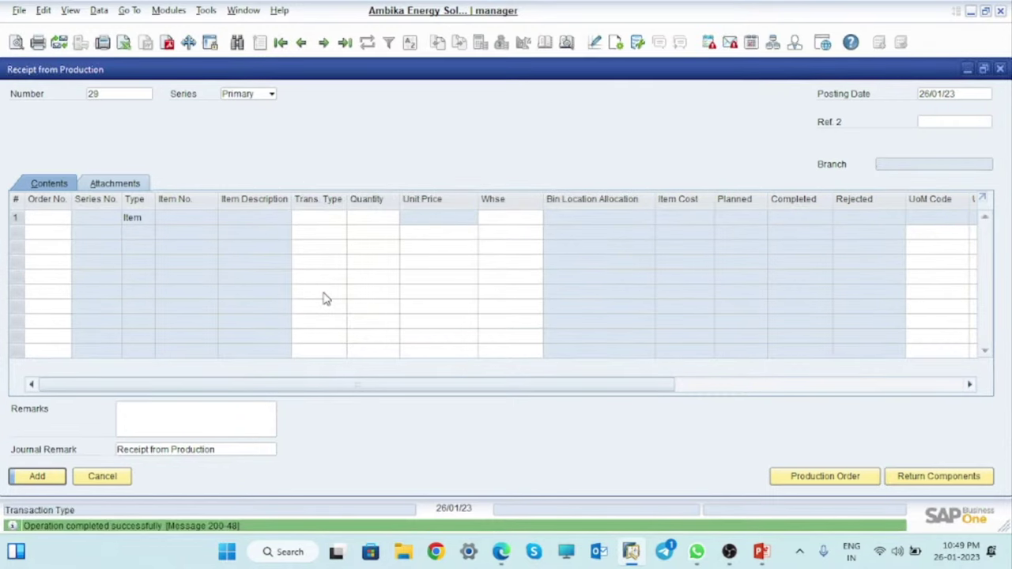
click(999, 69)
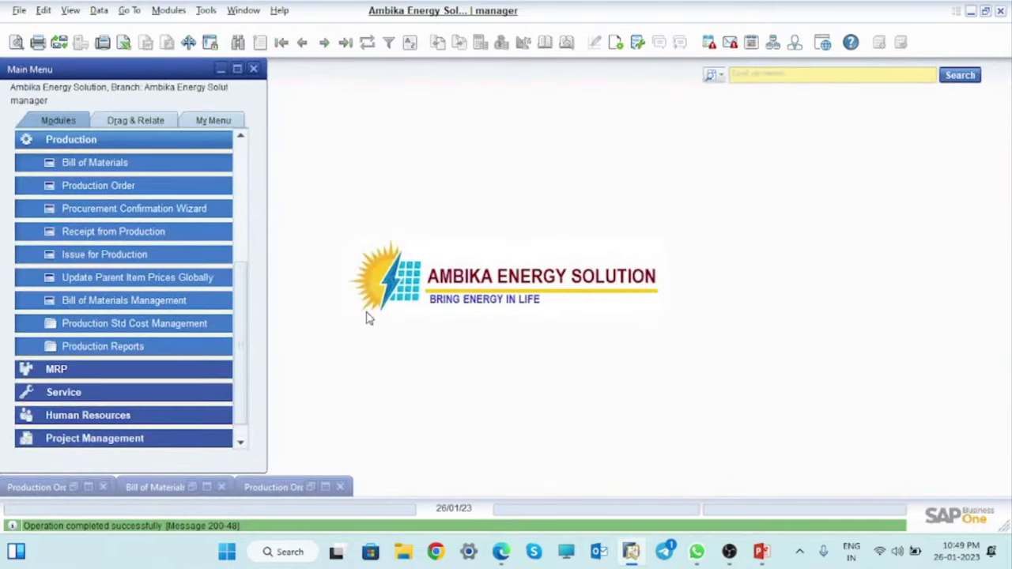
click(326, 488)
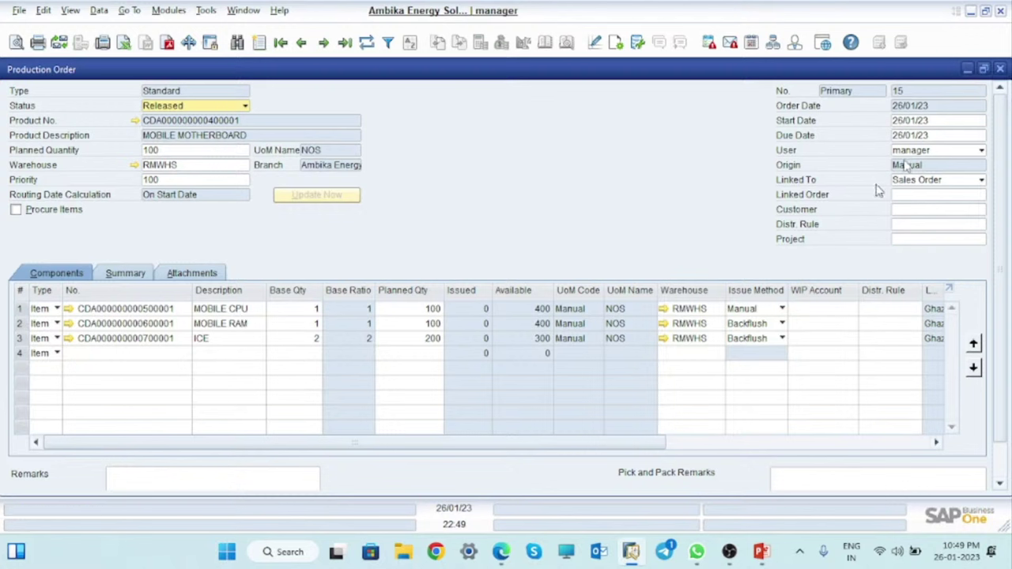
click(1001, 70)
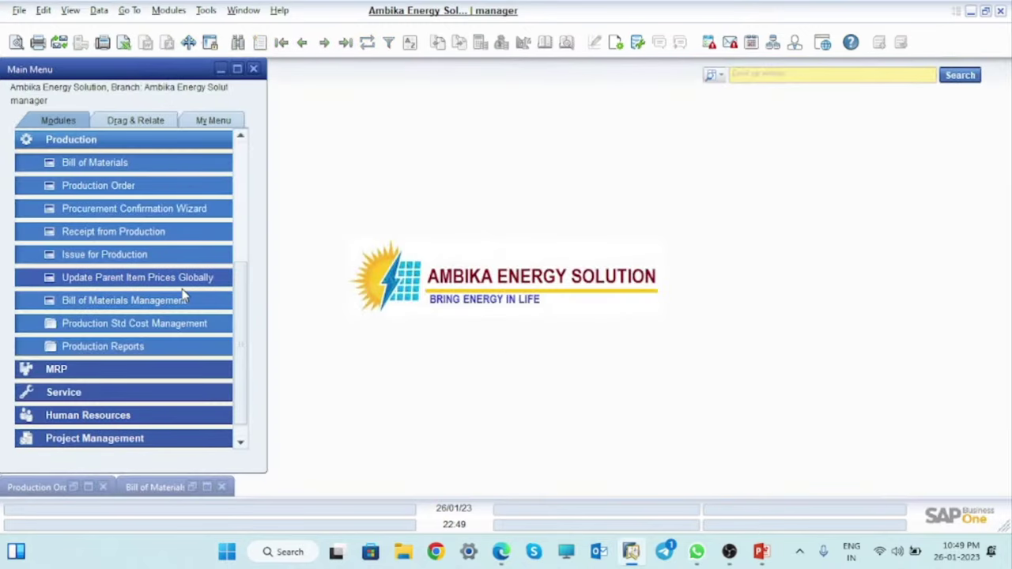
Copy MOBILE MOTHERBOARD from production order 14 for Mobile into a new issue for production and try to add the document.
click(83, 257)
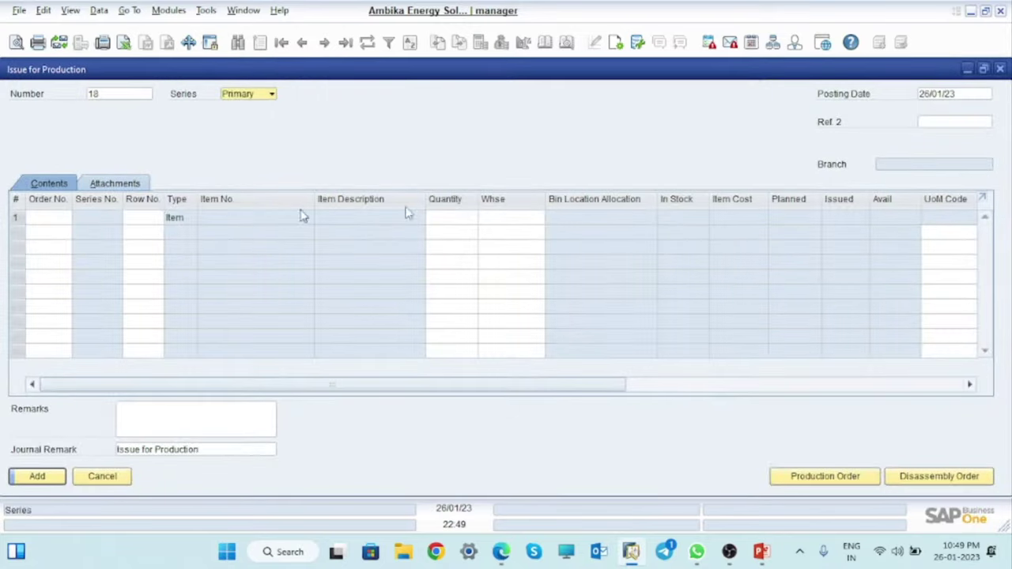
click(828, 480)
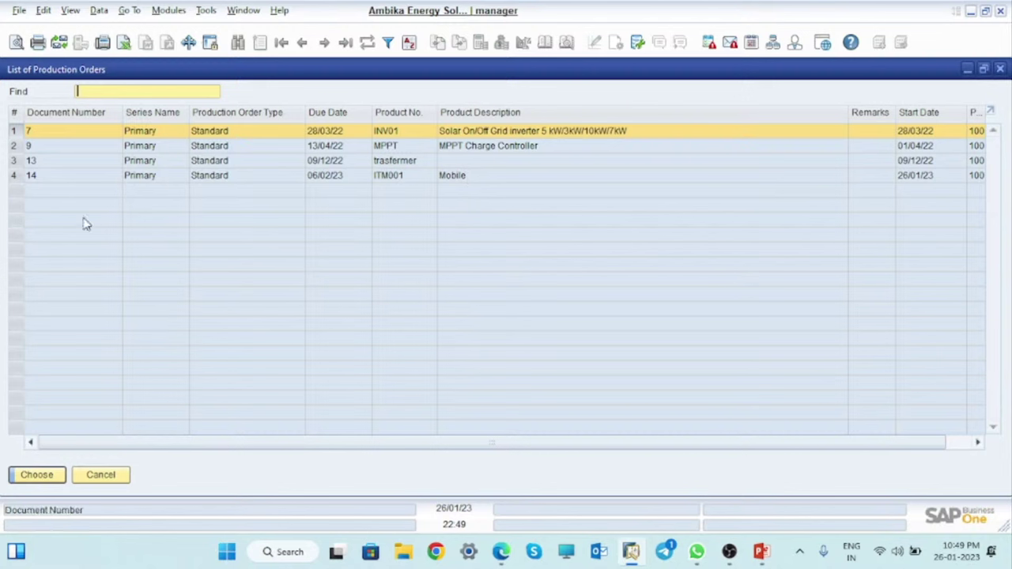
click(14, 176)
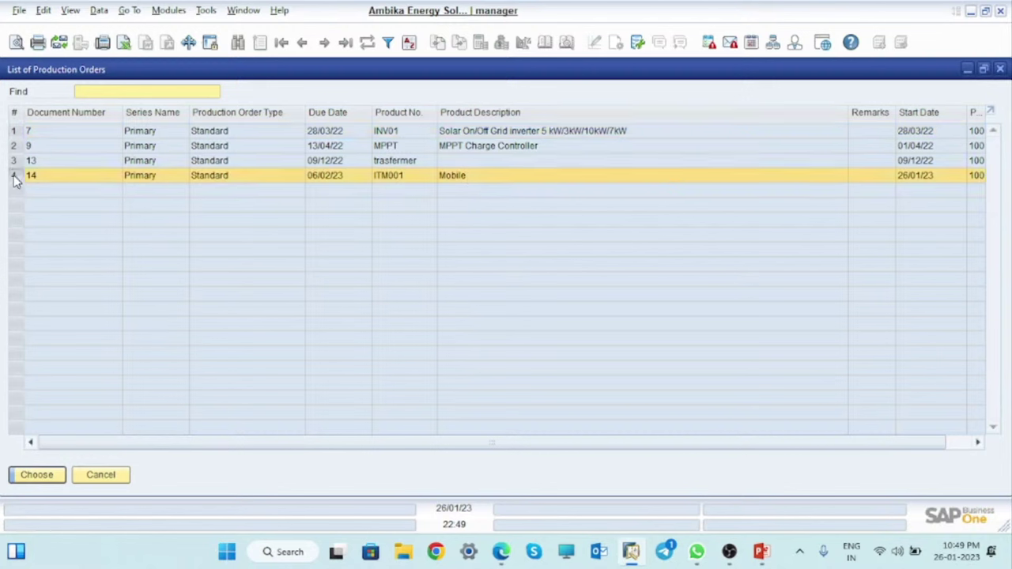
click(48, 478)
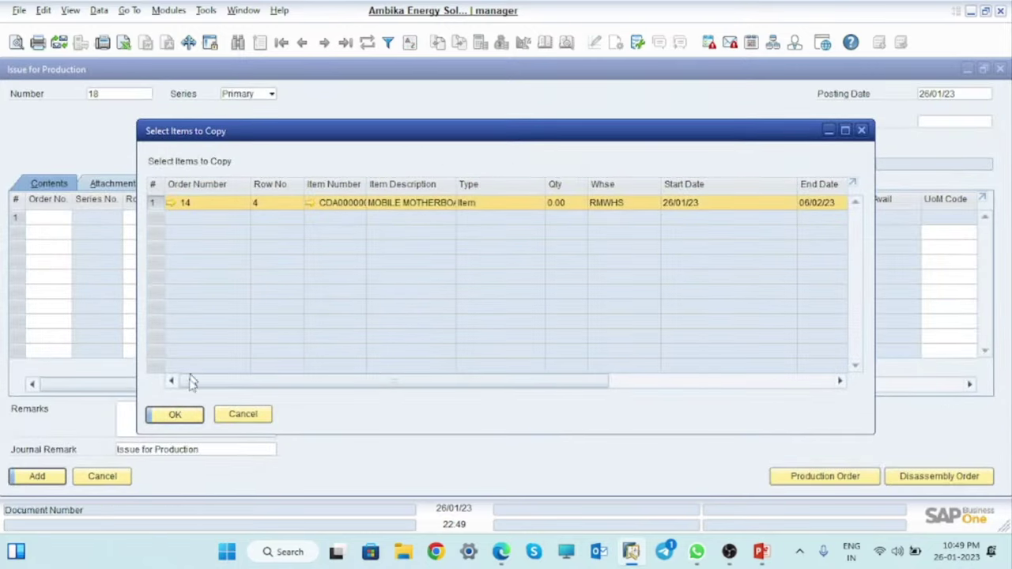
click(190, 414)
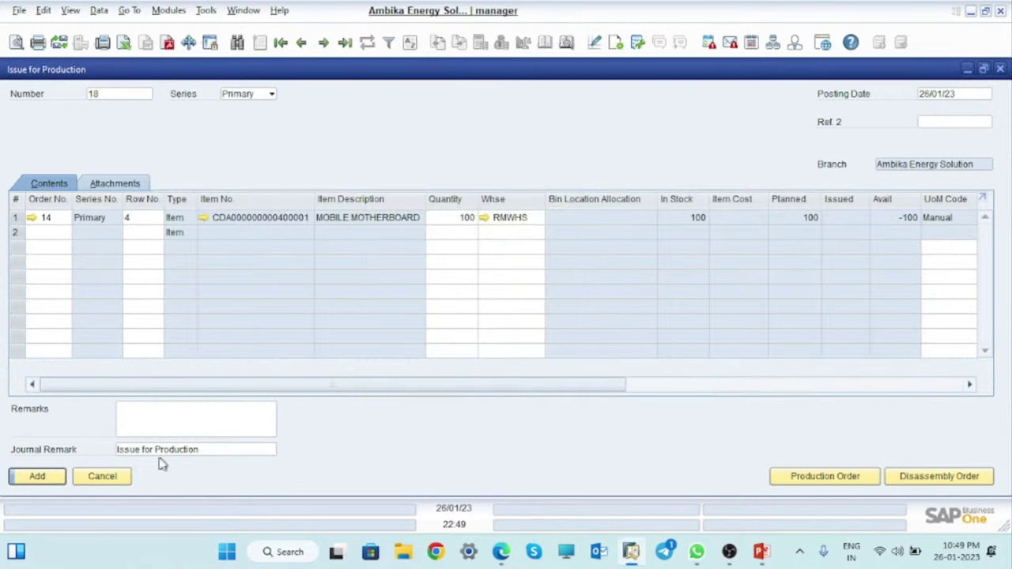
click(38, 476)
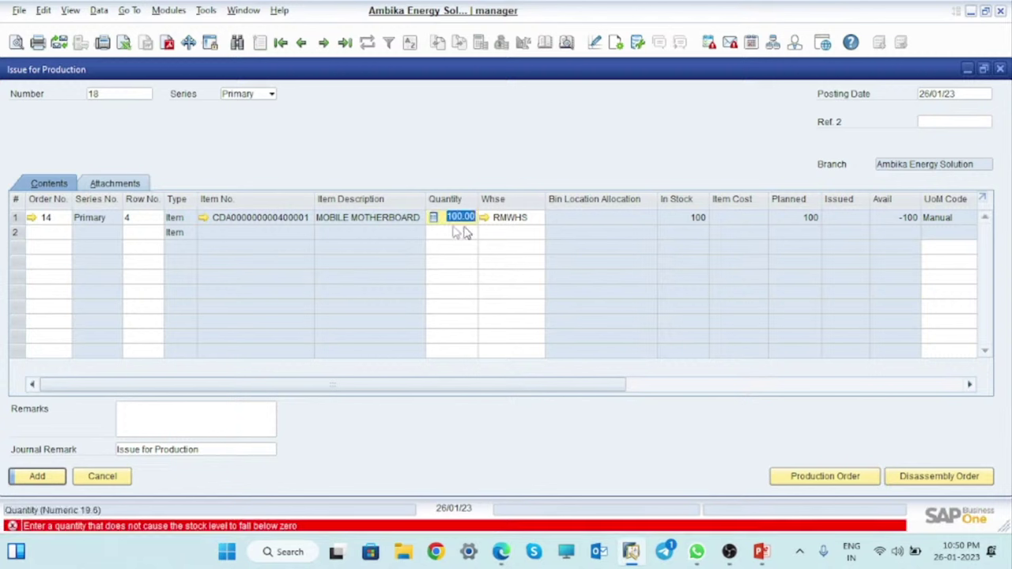
Change the warehouse of the MOBILE MOTHERBOARD issue line to SFG-WHS.
click(541, 222)
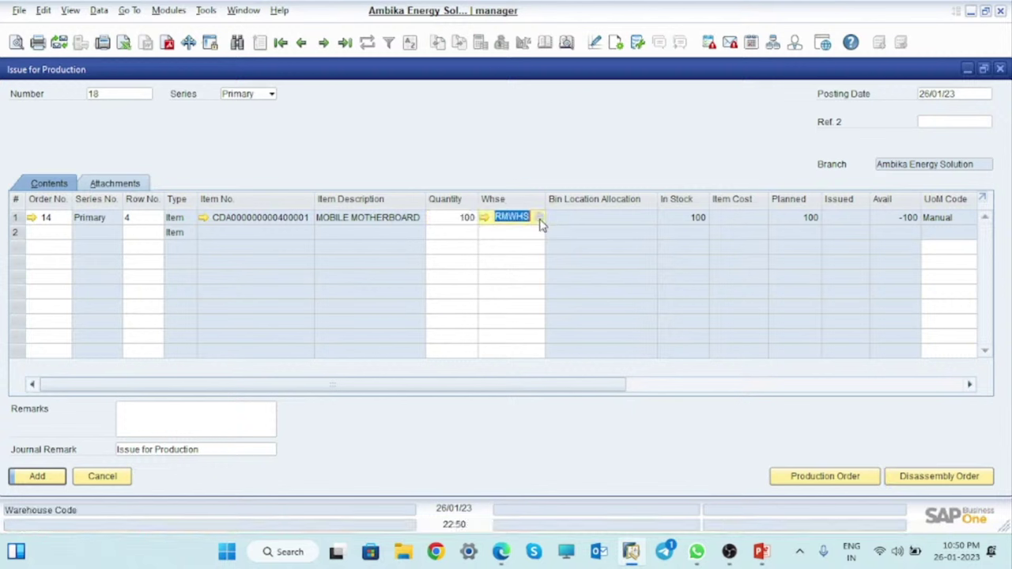
click(539, 219)
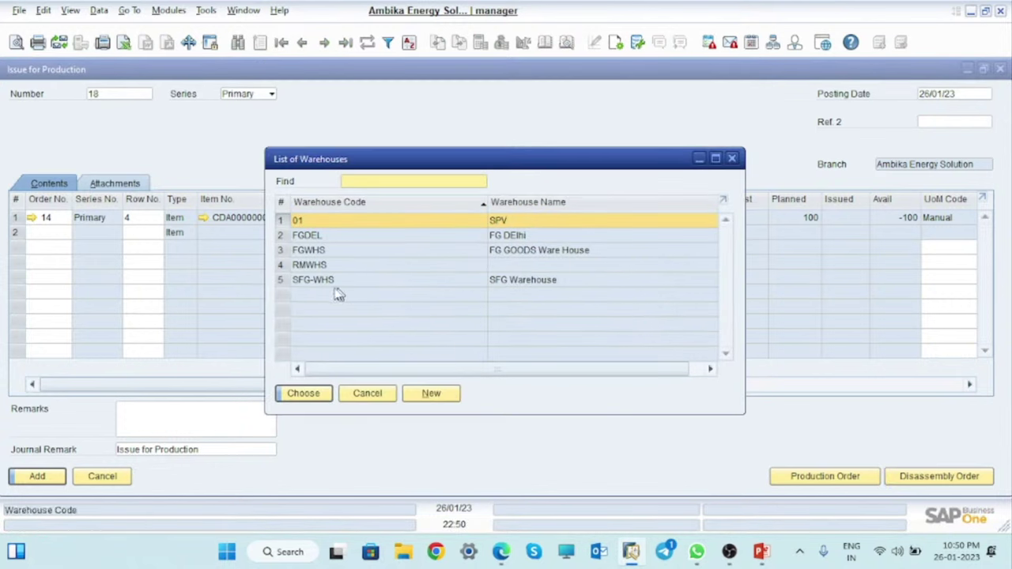
click(287, 280)
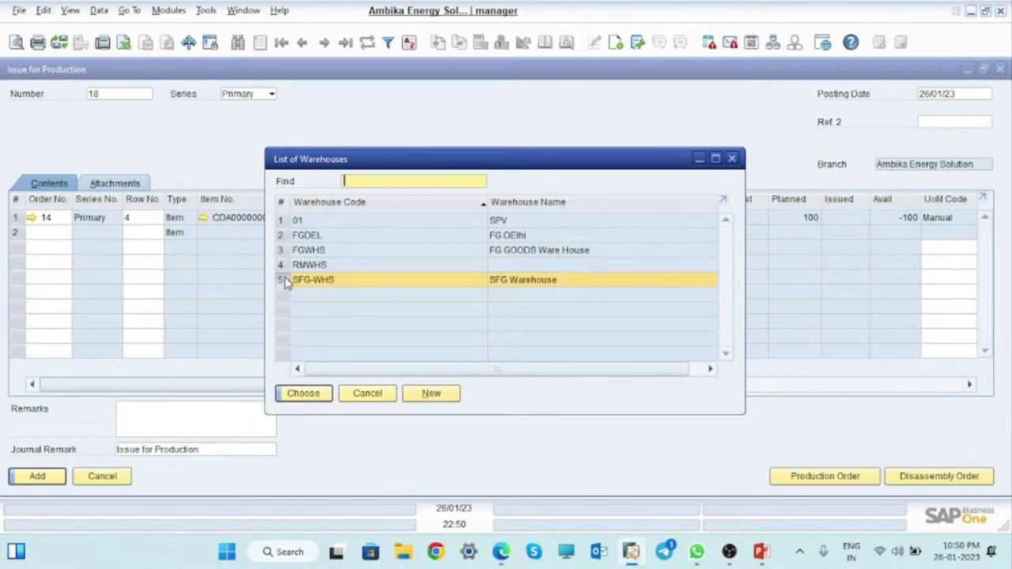
click(304, 394)
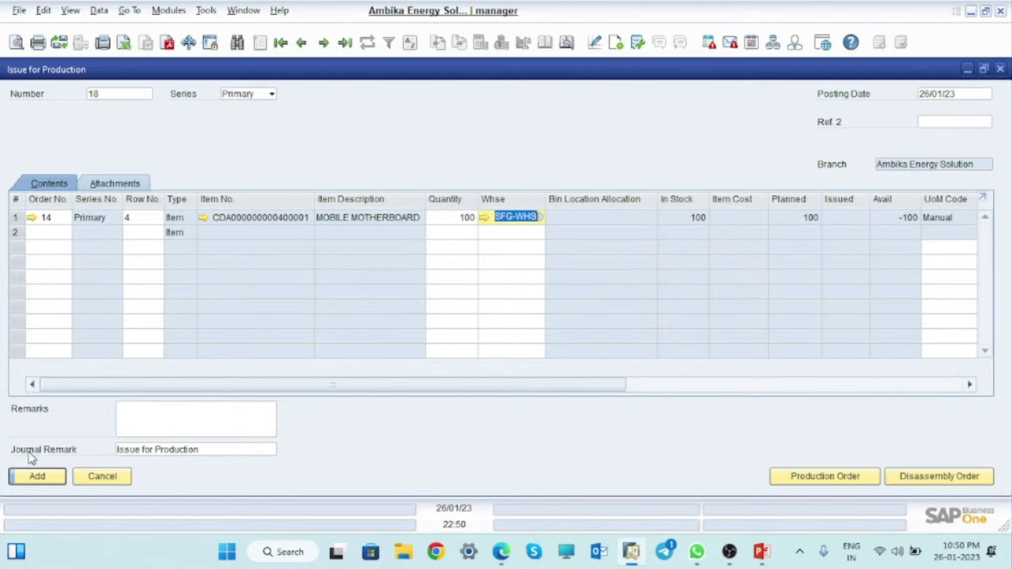
Auto-select batch SFG121 for the 100 motherboards being issued and save the batch selection.
click(39, 478)
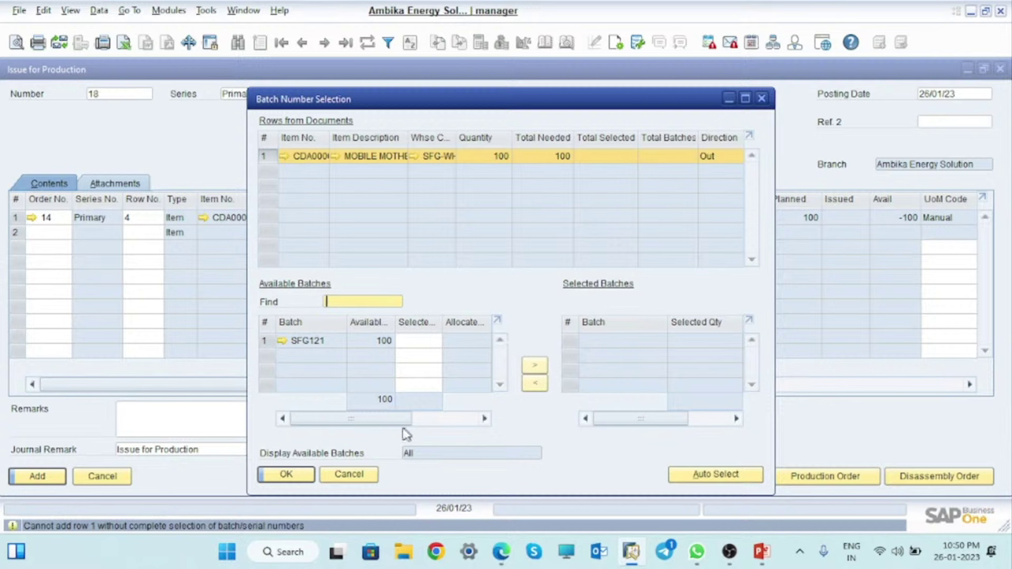
click(717, 476)
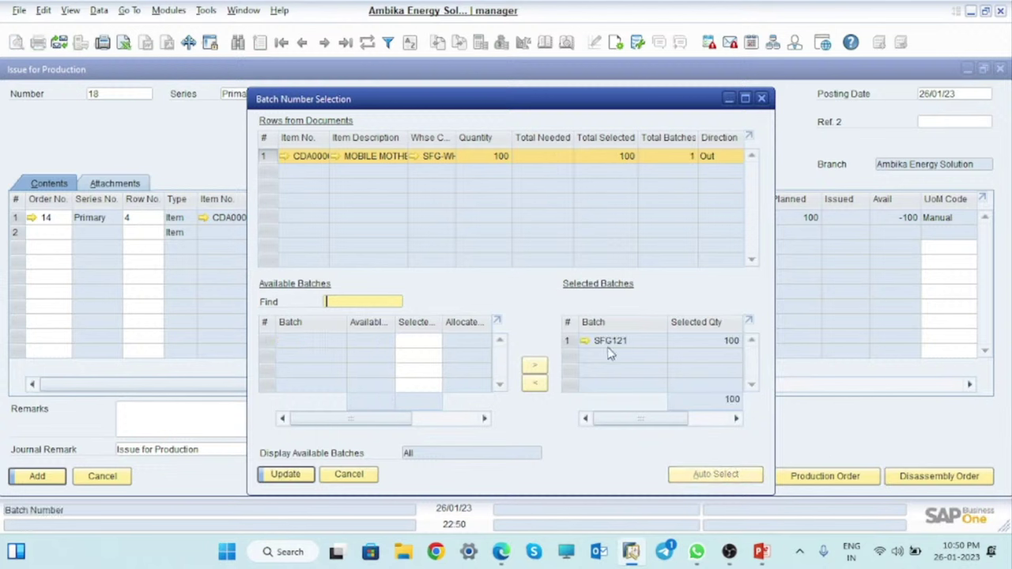
click(286, 474)
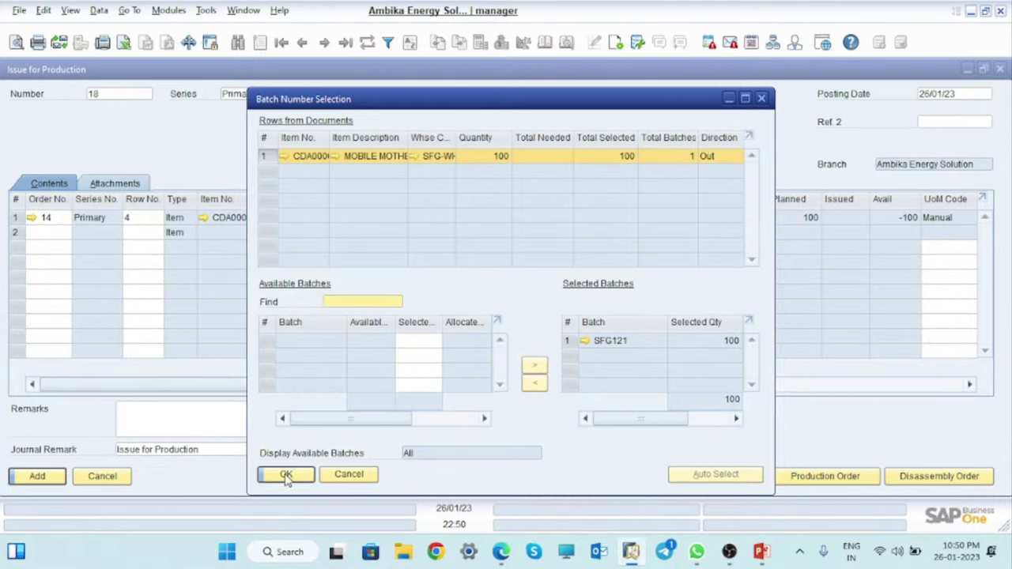
click(286, 475)
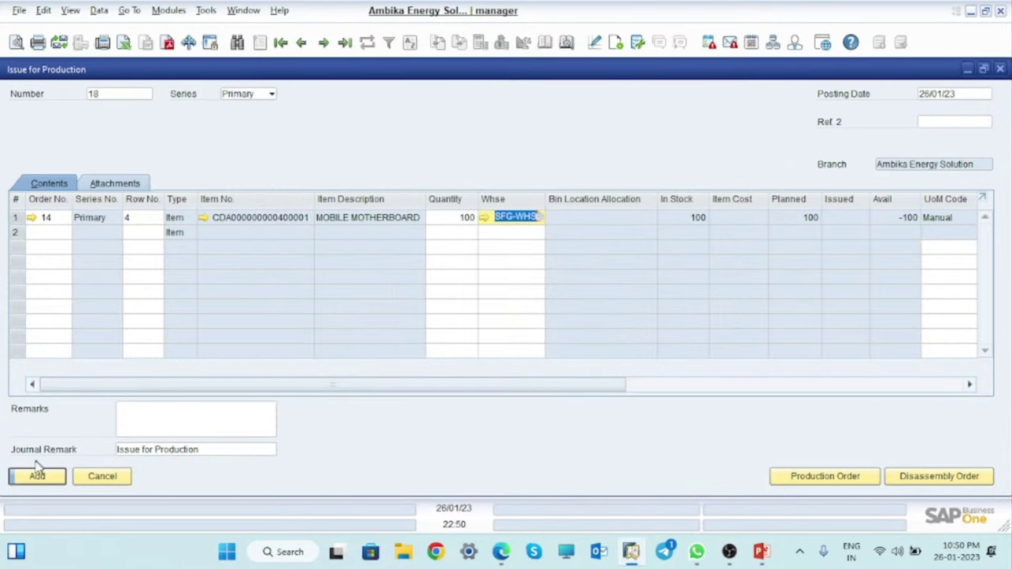
Add the issue for production permanently and close its window.
click(37, 474)
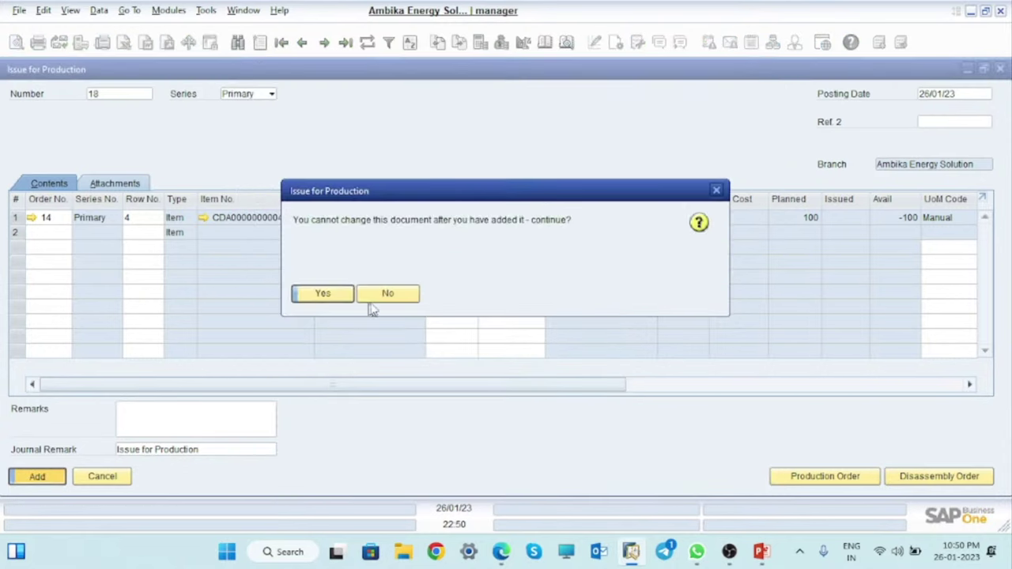
click(333, 296)
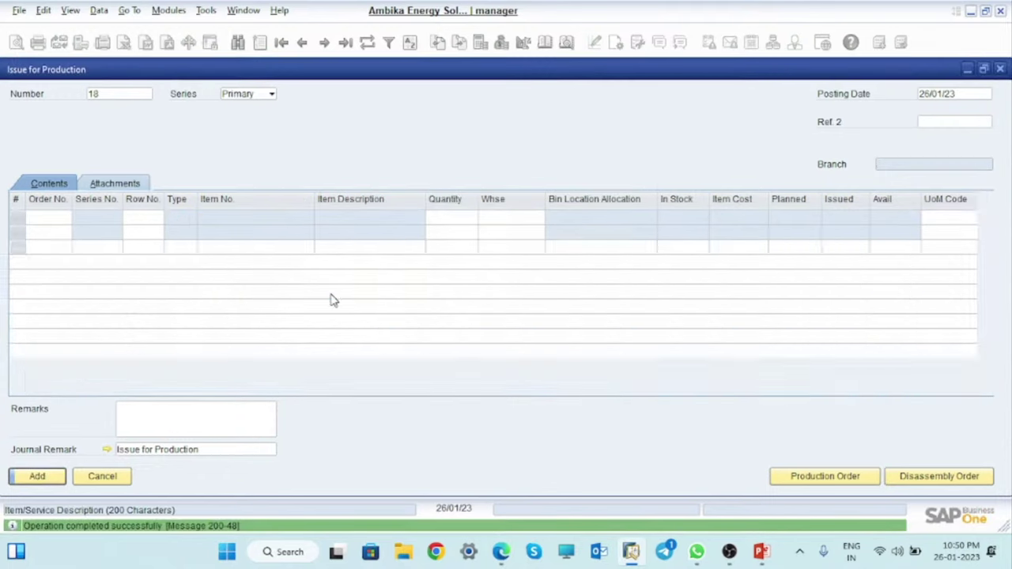
click(1000, 69)
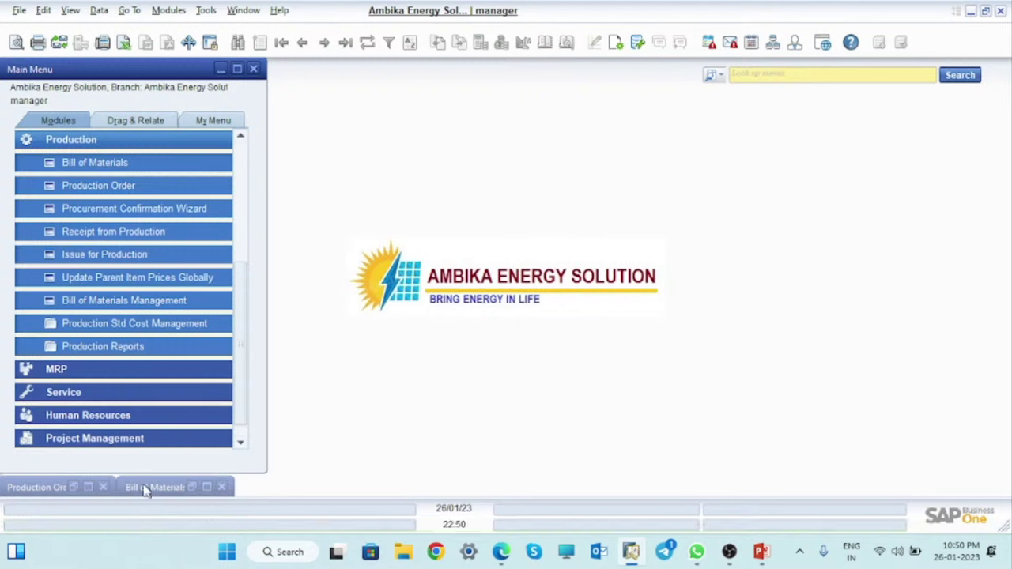
Check the minimized Mobile production order, then copy production order 14 into a new receipt from production.
click(88, 487)
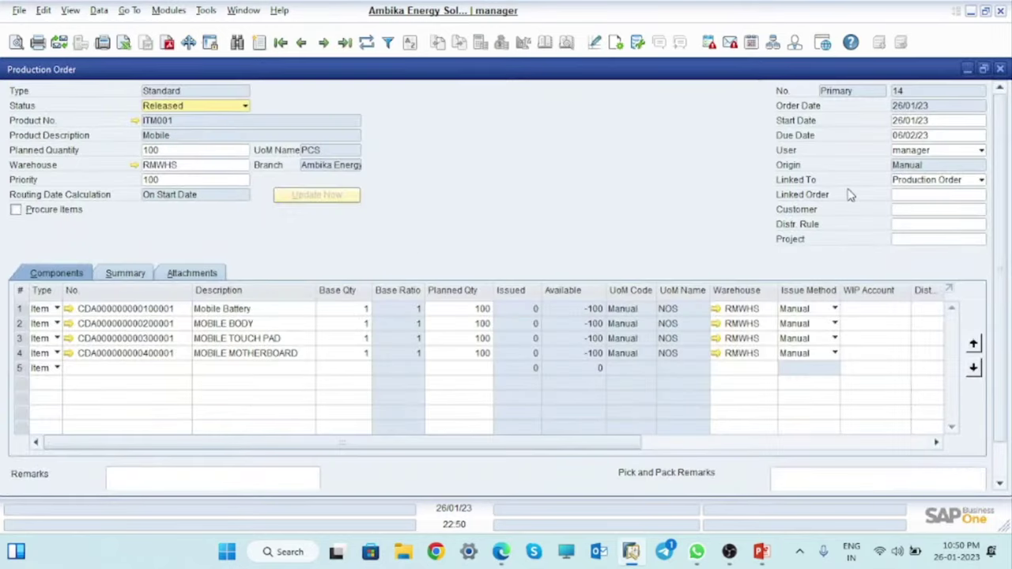
click(967, 71)
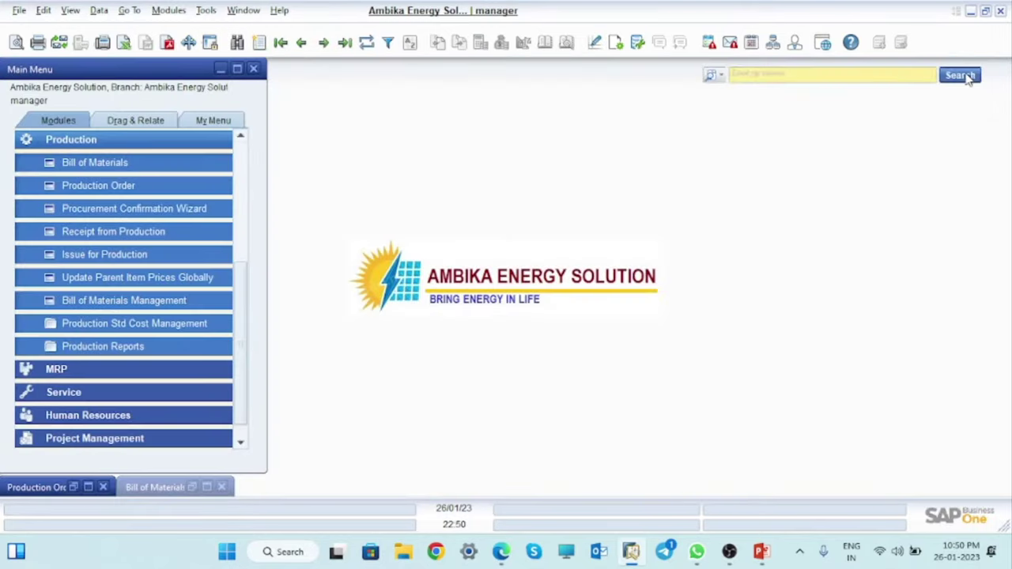
click(95, 234)
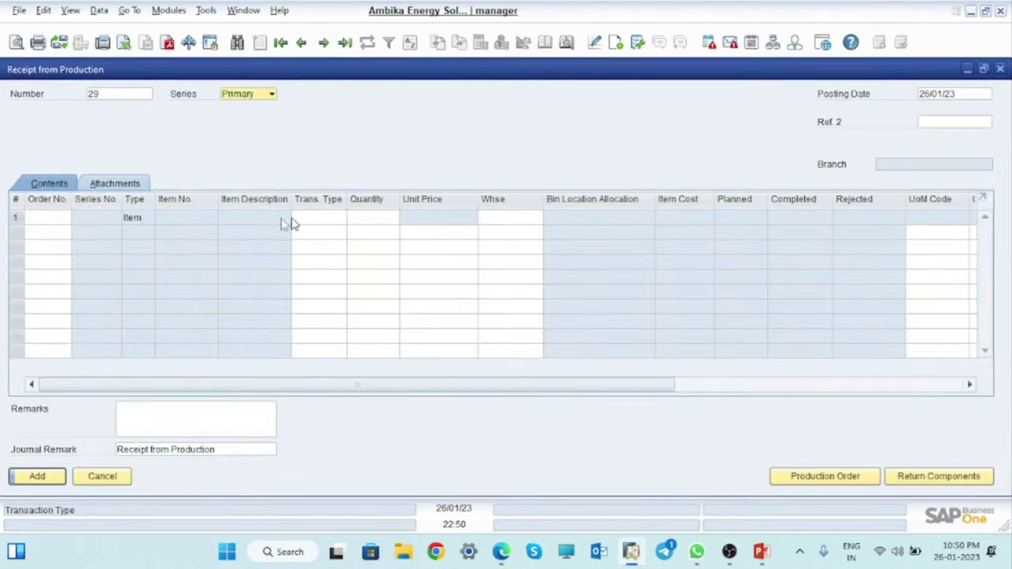
click(824, 477)
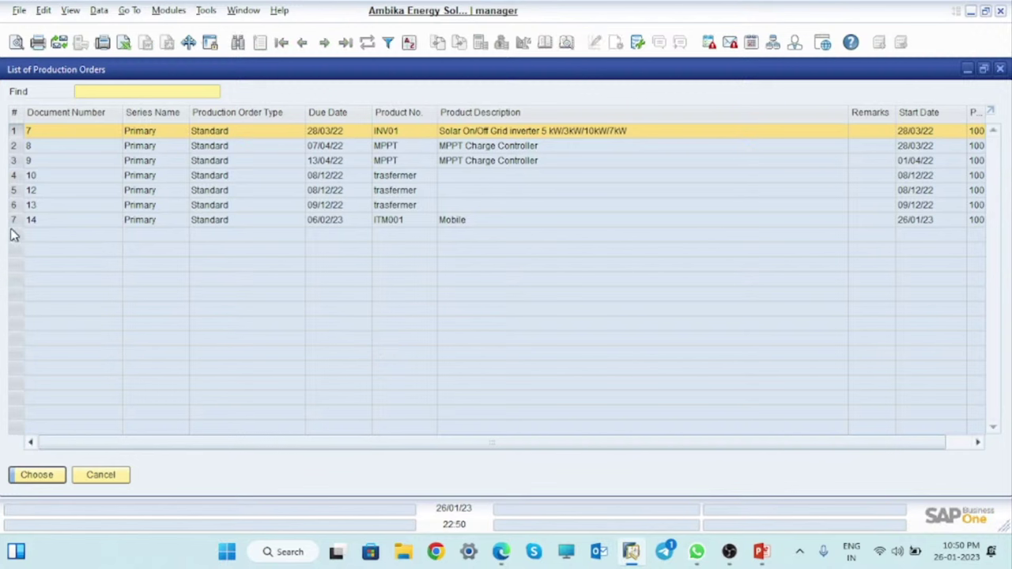
click(13, 222)
click(38, 476)
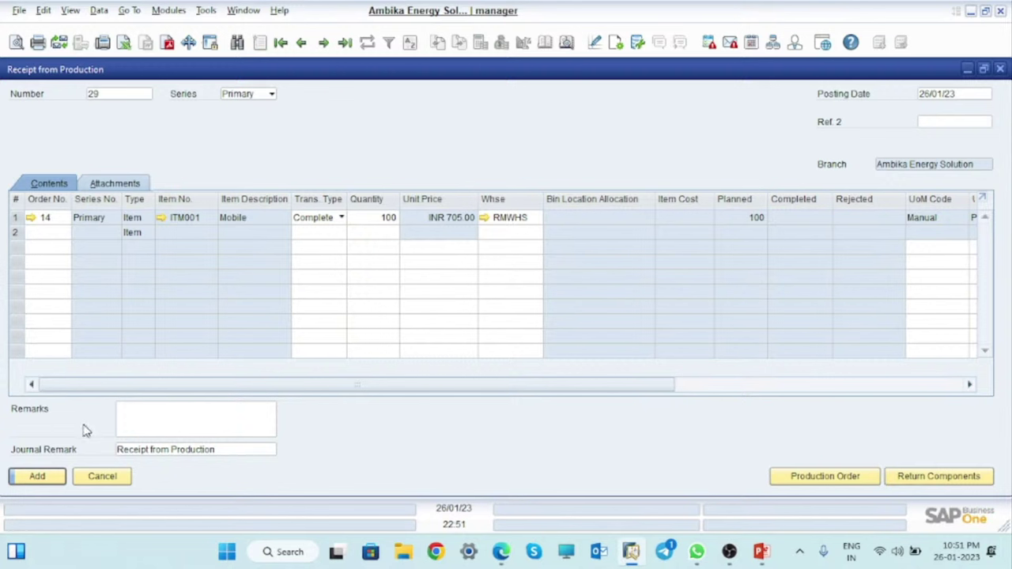
Set the Mobile receipt line's warehouse to FGWHS.
click(538, 225)
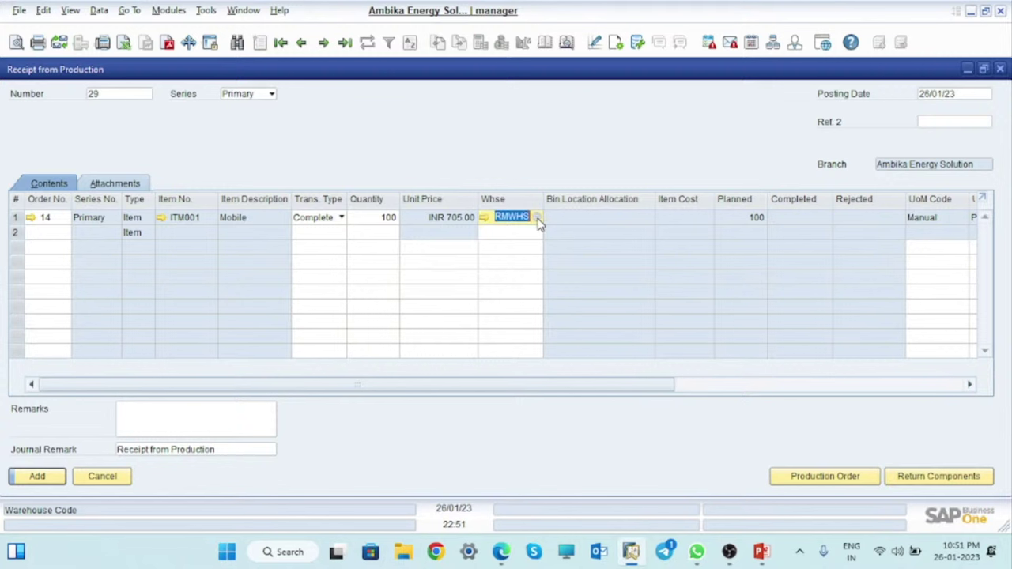
click(538, 224)
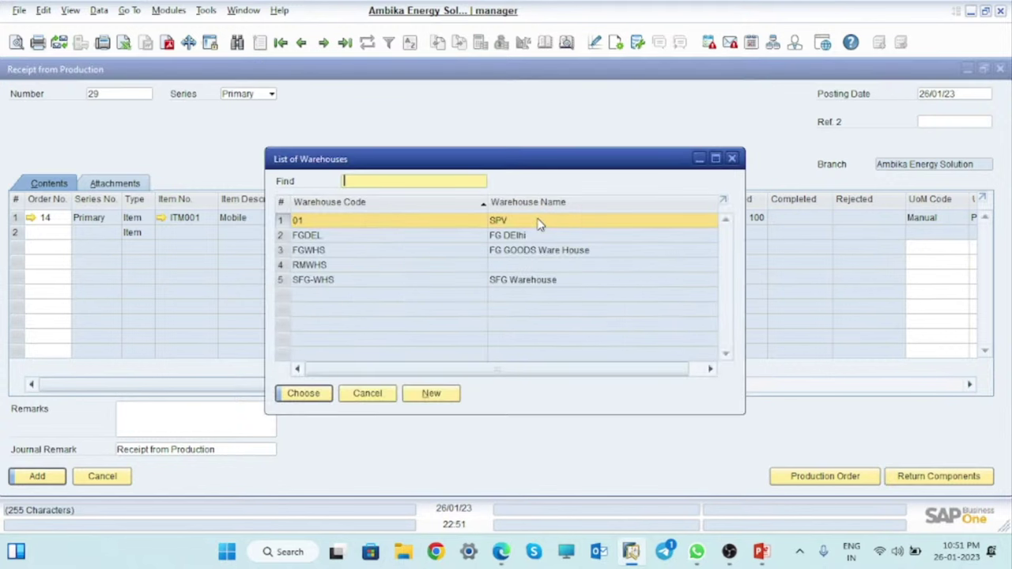
click(308, 237)
click(308, 253)
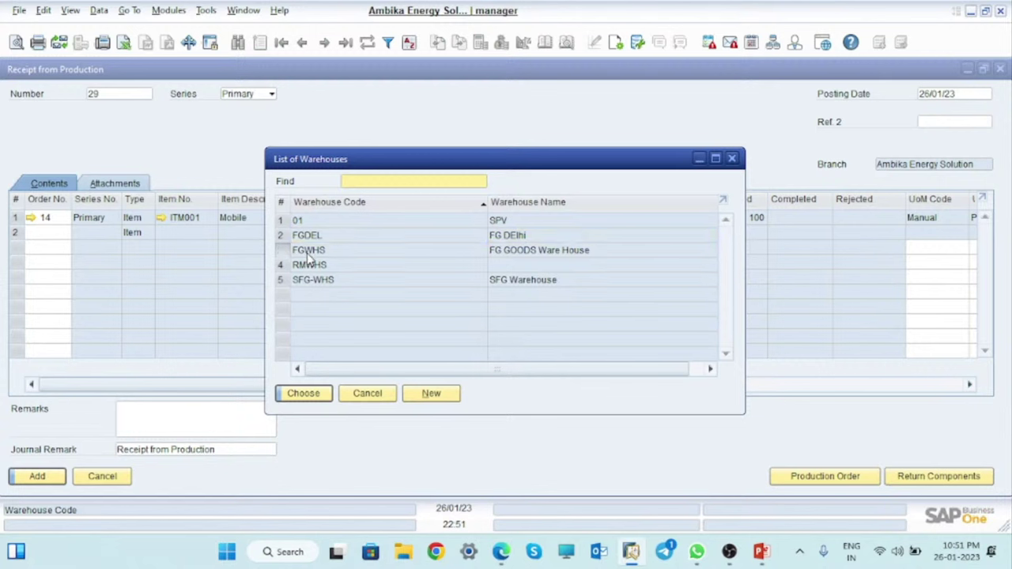
click(304, 393)
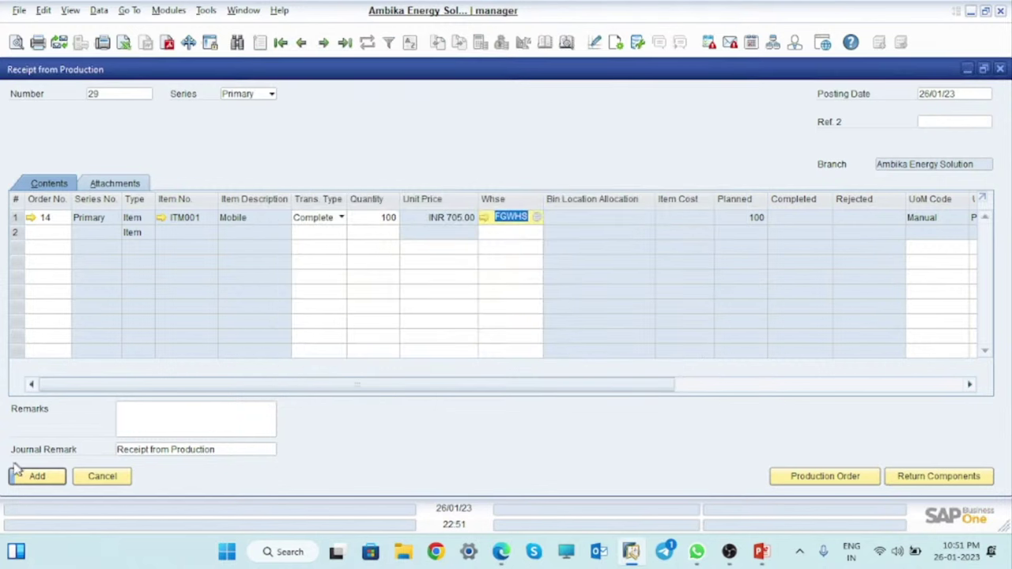
Try to add the receipt and open automatic batch creation for the Mobile item.
click(37, 476)
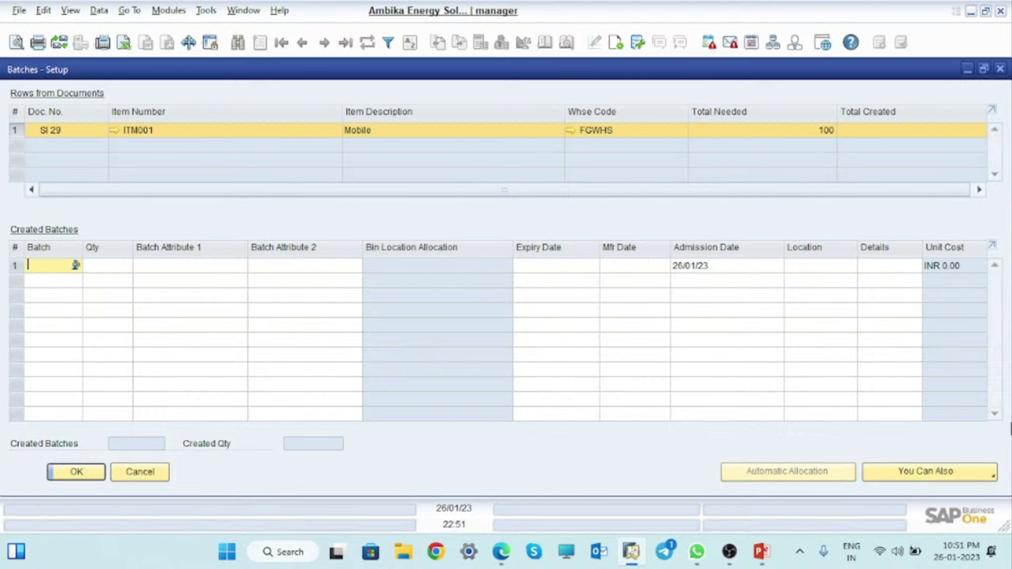
click(952, 472)
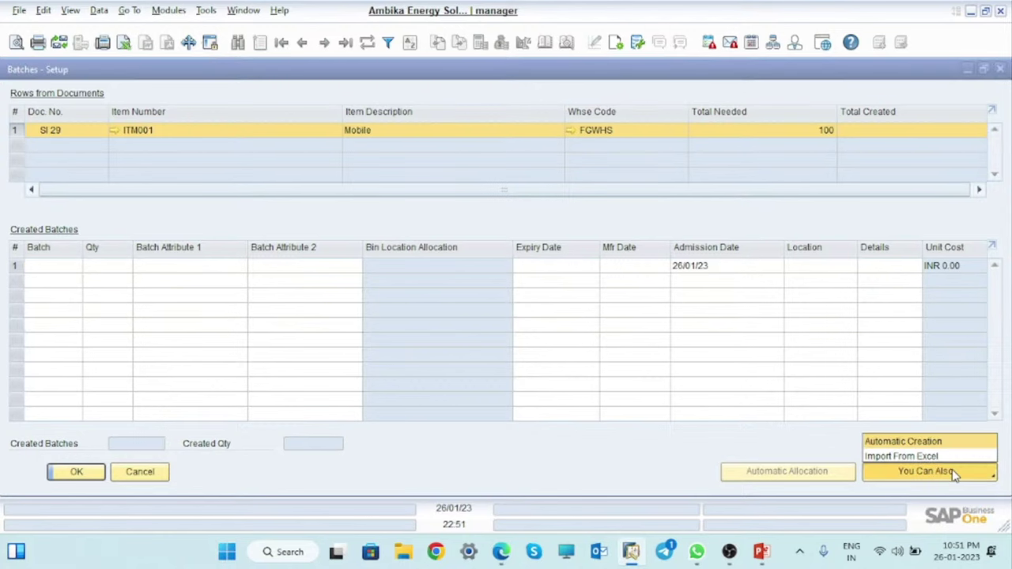
click(914, 443)
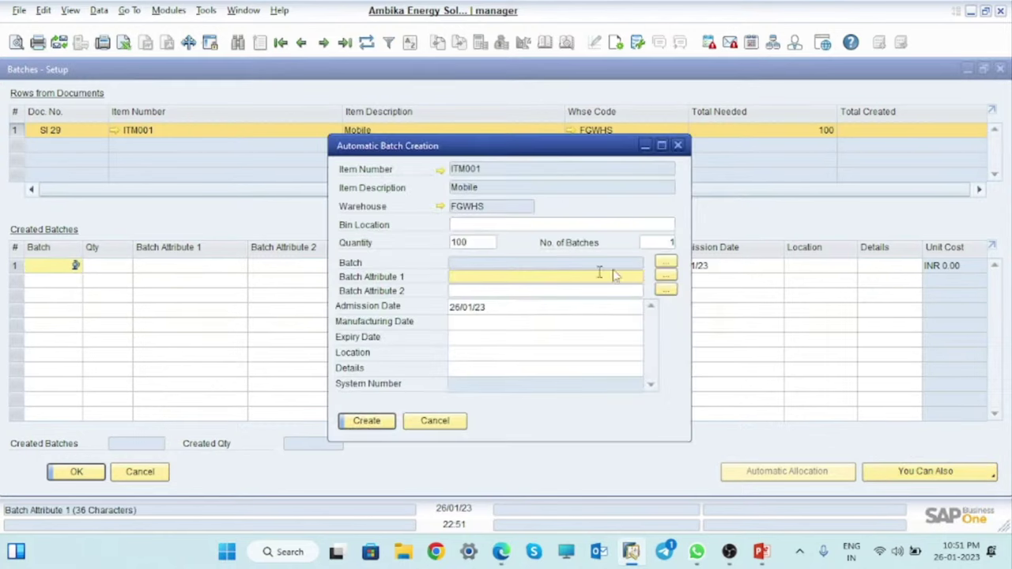
Define the automatic batch string as text FG followed by 010, with type Number and operation Increase.
click(668, 264)
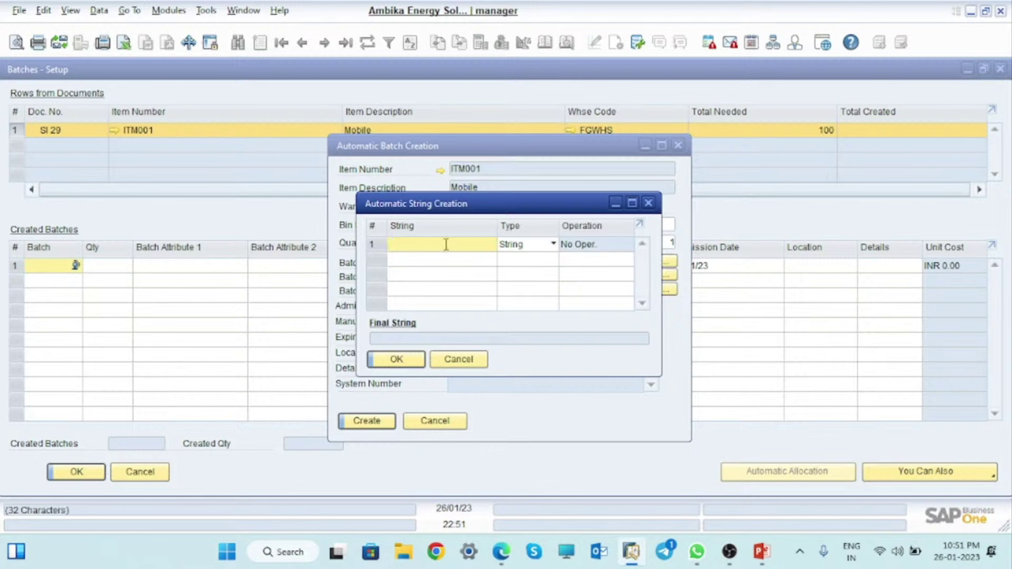
text(FG)
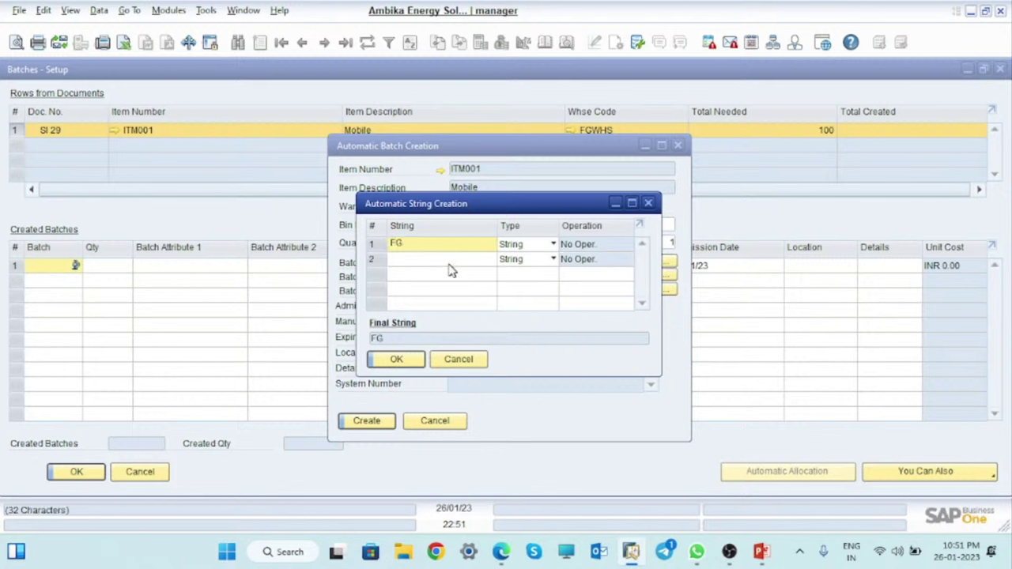
click(444, 261)
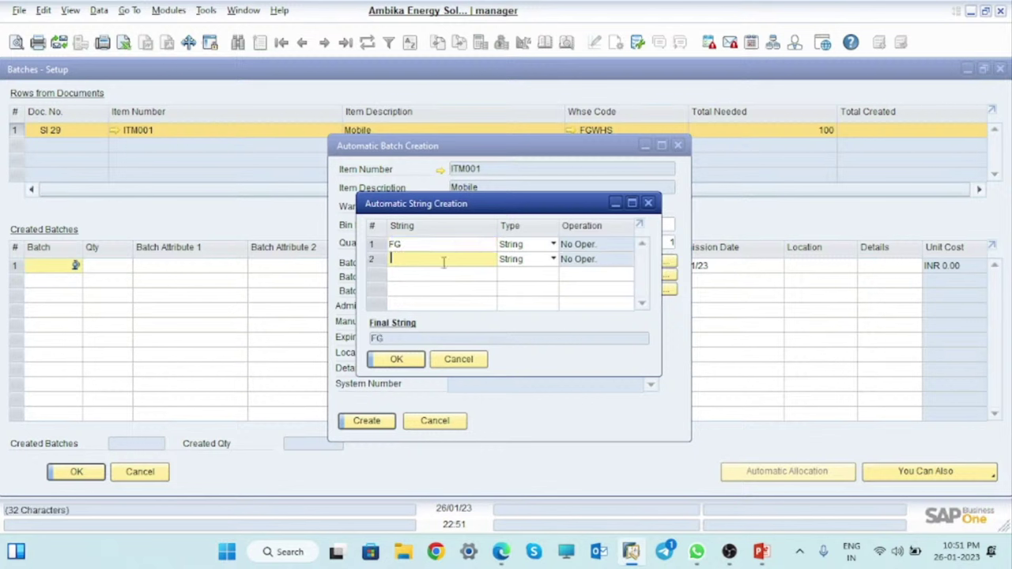
text(010)
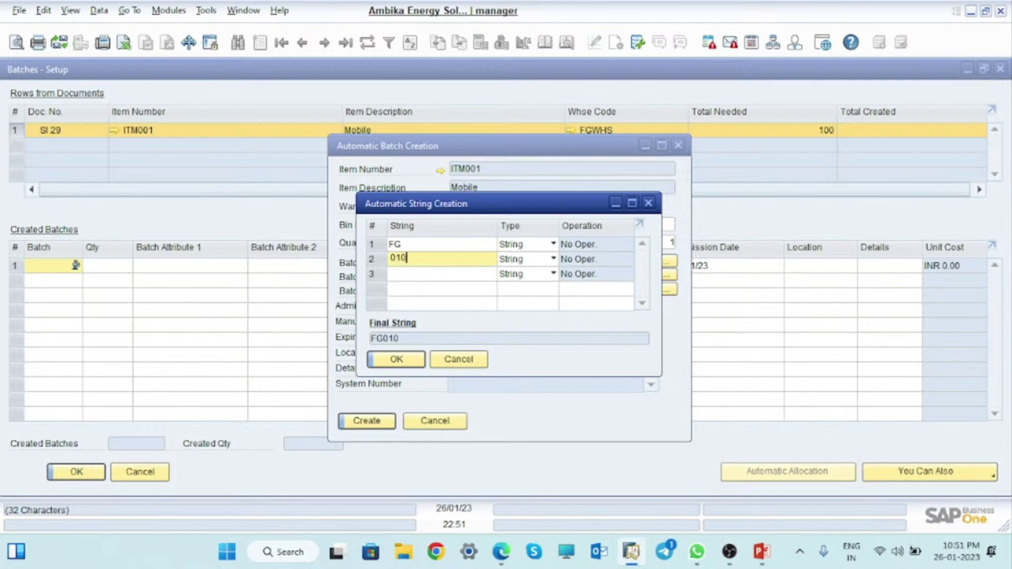
click(553, 260)
click(530, 290)
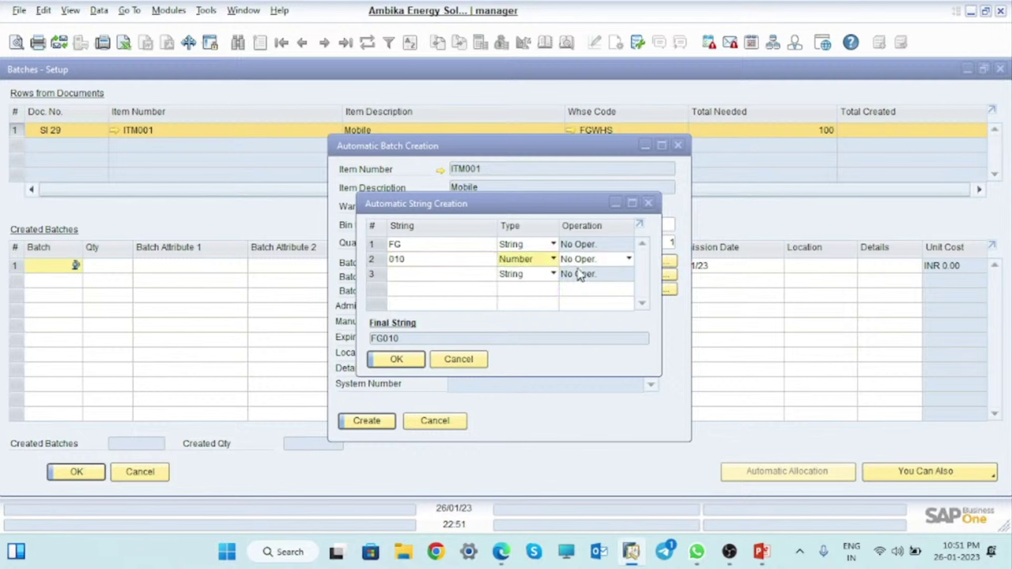
click(585, 265)
click(589, 302)
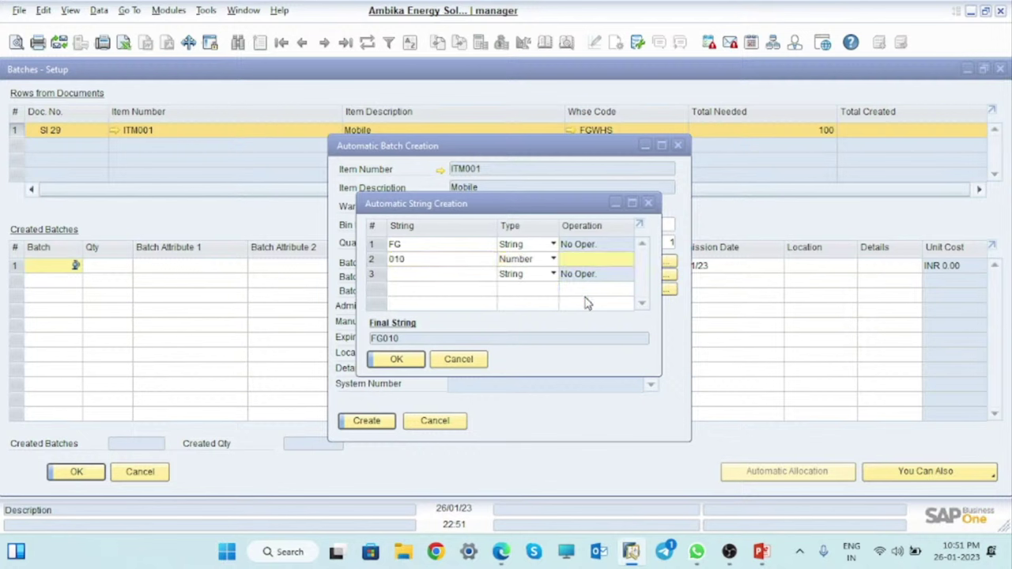
click(595, 268)
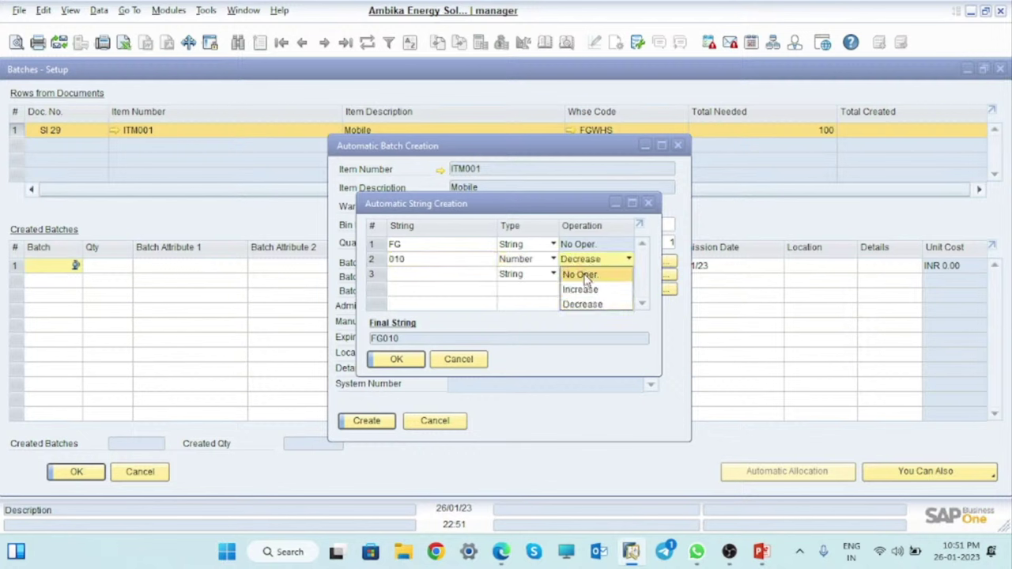
click(585, 288)
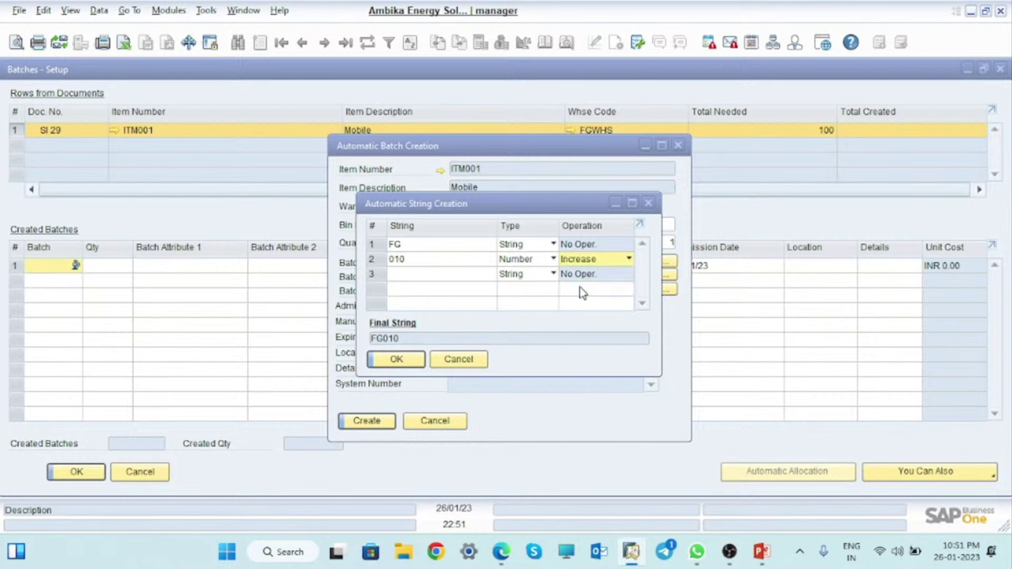
click(397, 360)
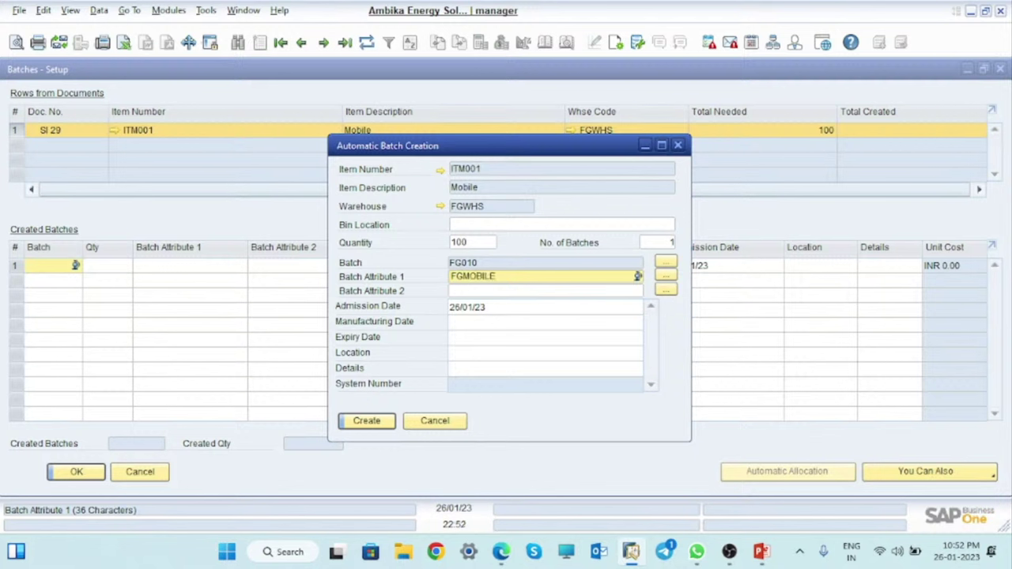
Create the Mobile batch with FGMOBILE as Batch Attribute 1 and save the batch setup.
click(366, 421)
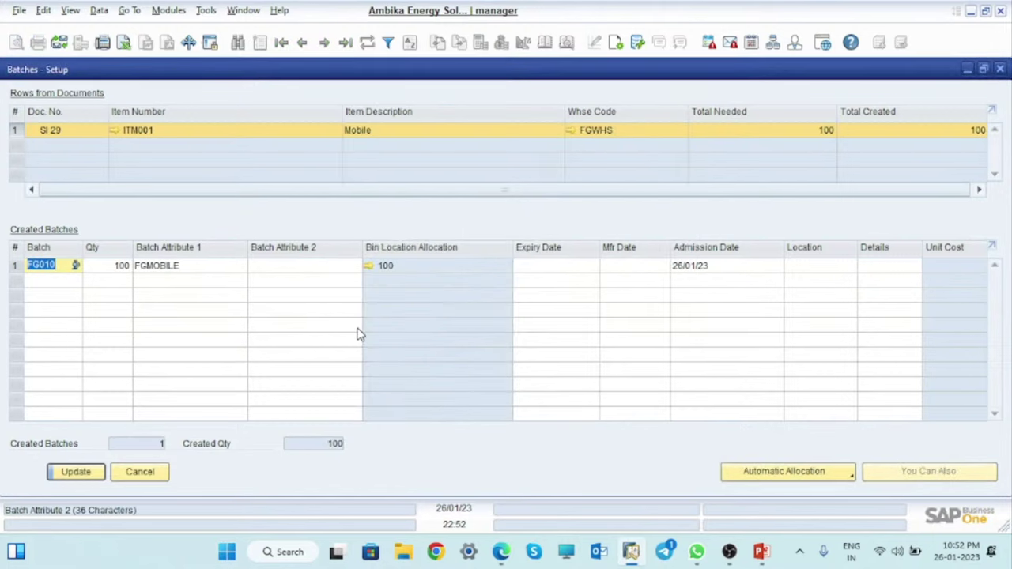
click(85, 473)
click(82, 472)
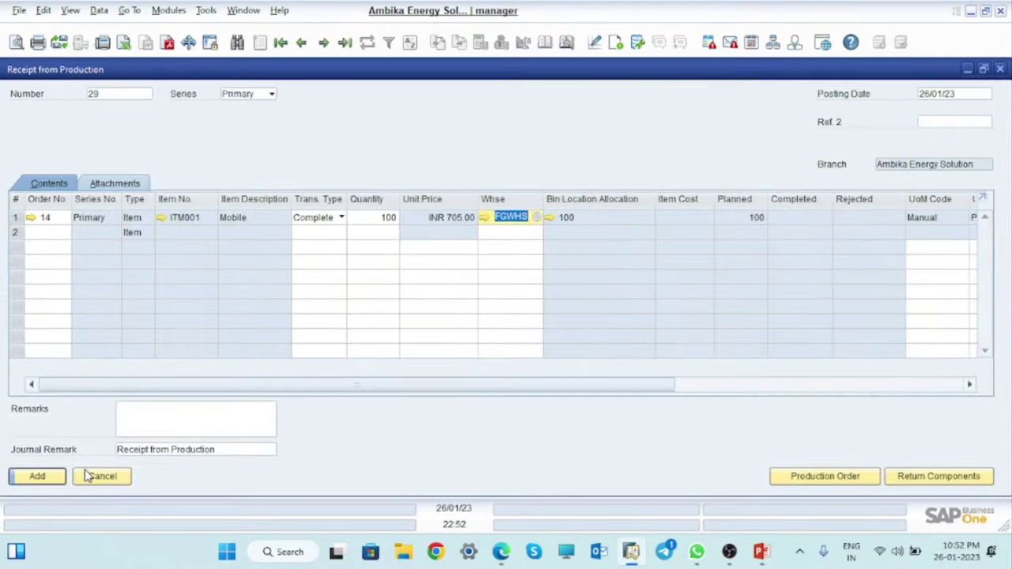
Add the Receipt from Production for 100 Mobiles, accept that it cannot be changed, and close the form.
click(46, 476)
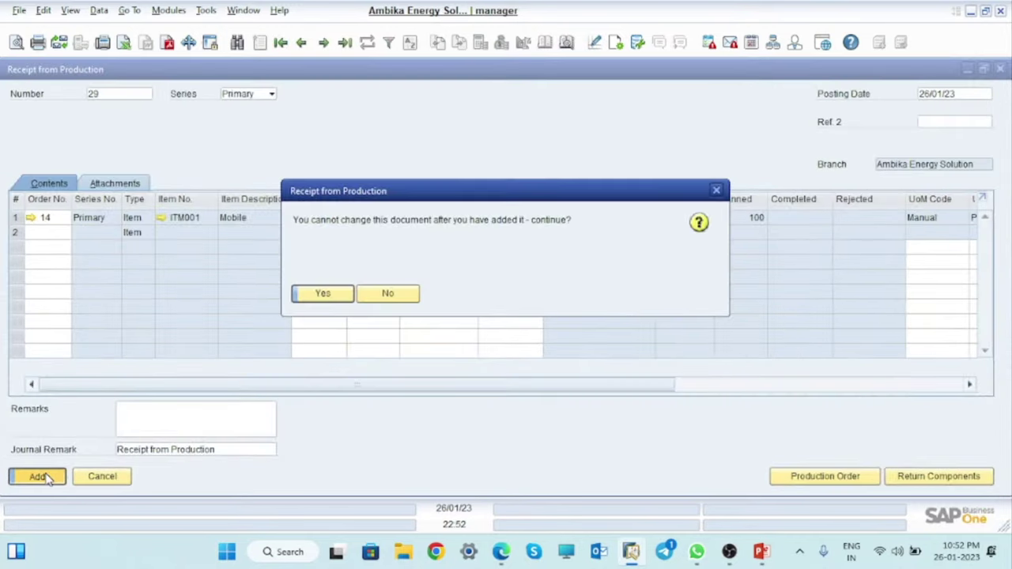
click(323, 294)
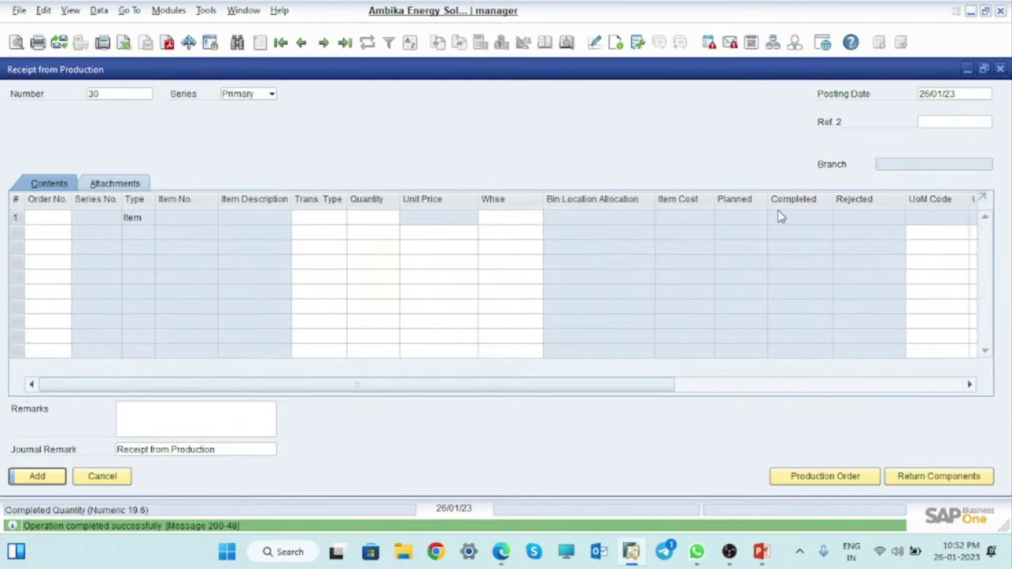
click(1000, 70)
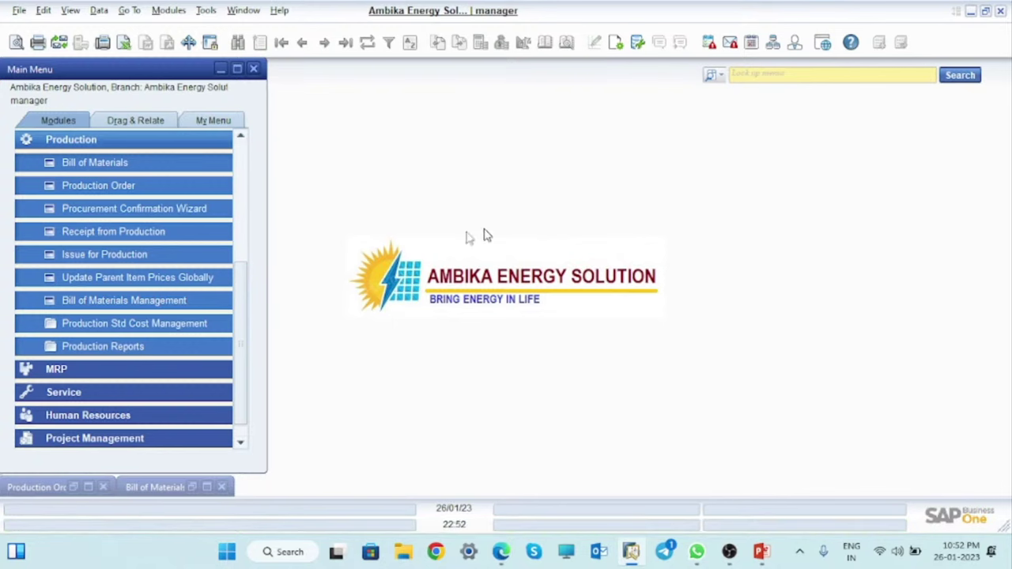
Examine the Mobile production order's Relationship Map for its linked issue and receipt documents, and minimize the order.
click(89, 488)
right_click(514, 195)
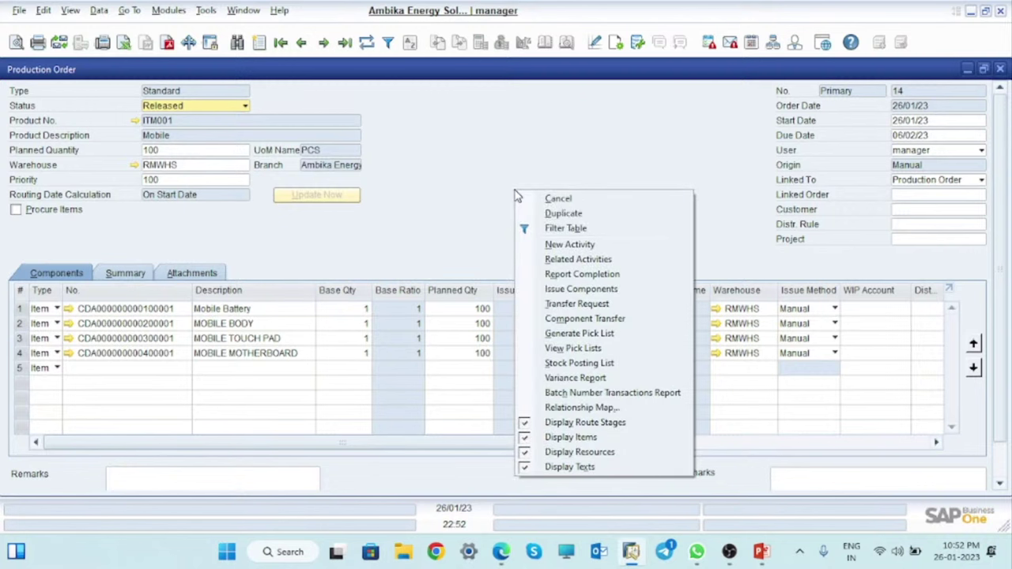
click(609, 407)
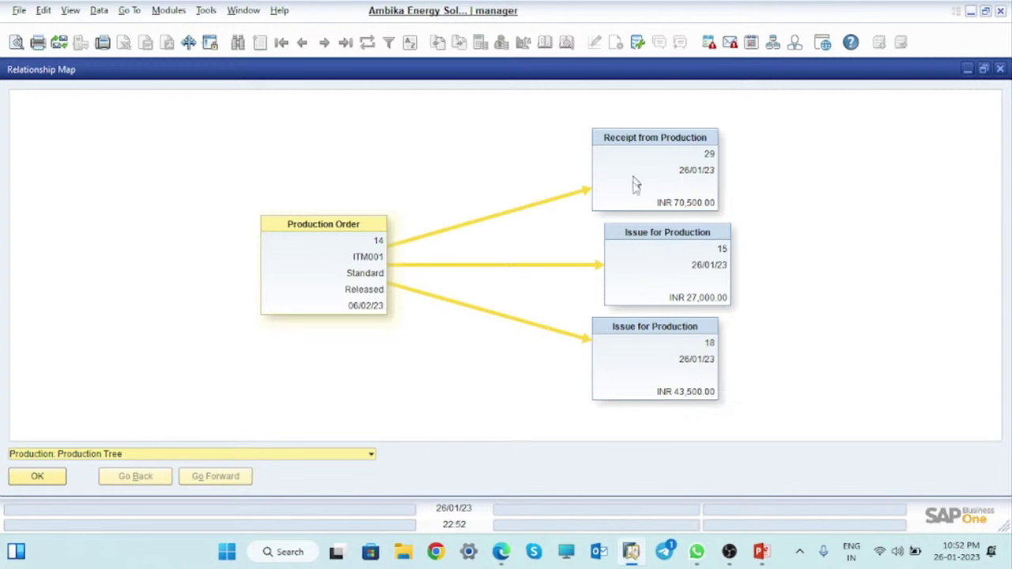
click(1000, 70)
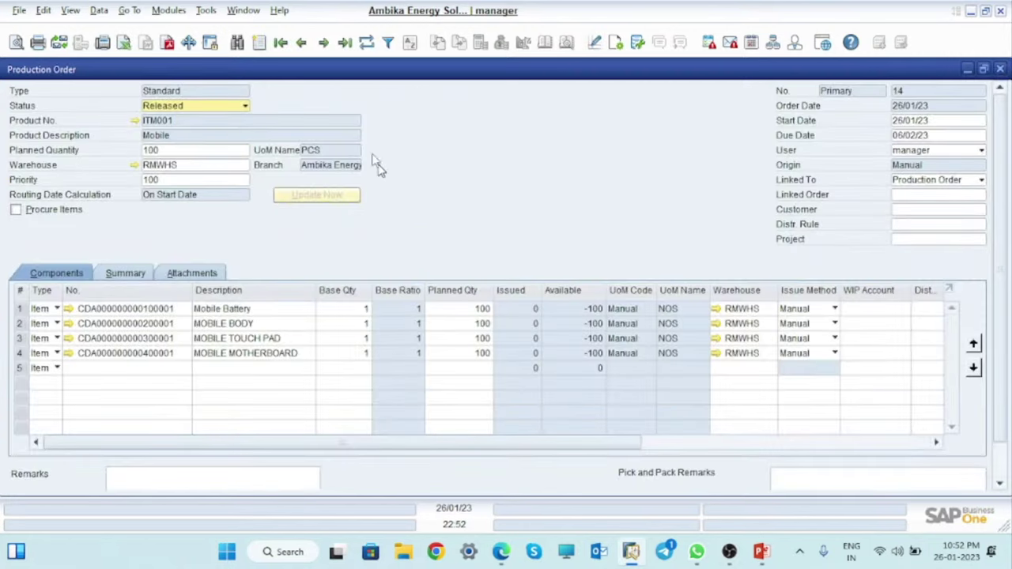
right_click(531, 181)
click(580, 139)
click(967, 70)
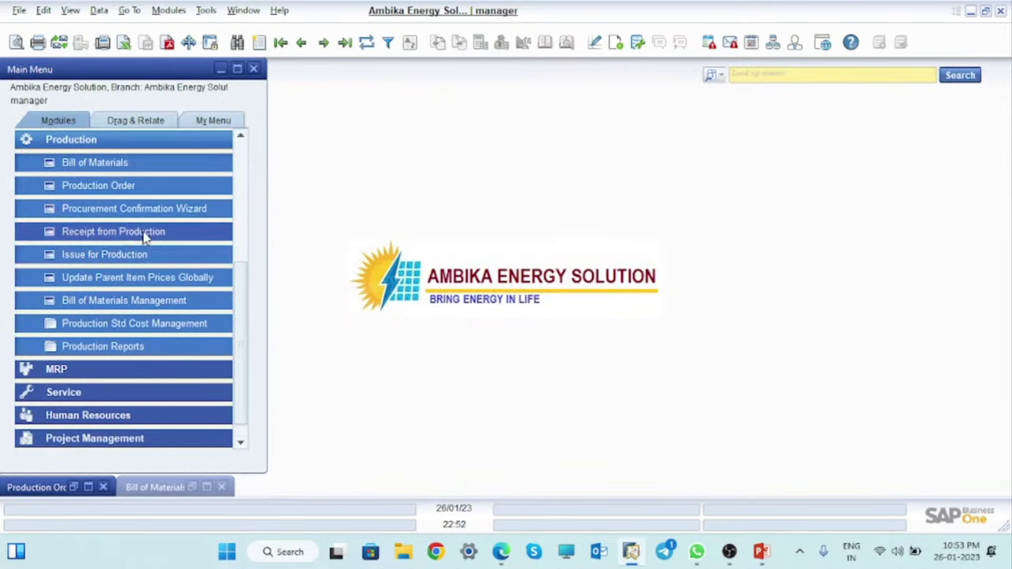
Open the last Issue for Production document, examine its journal entry, and close both.
click(117, 255)
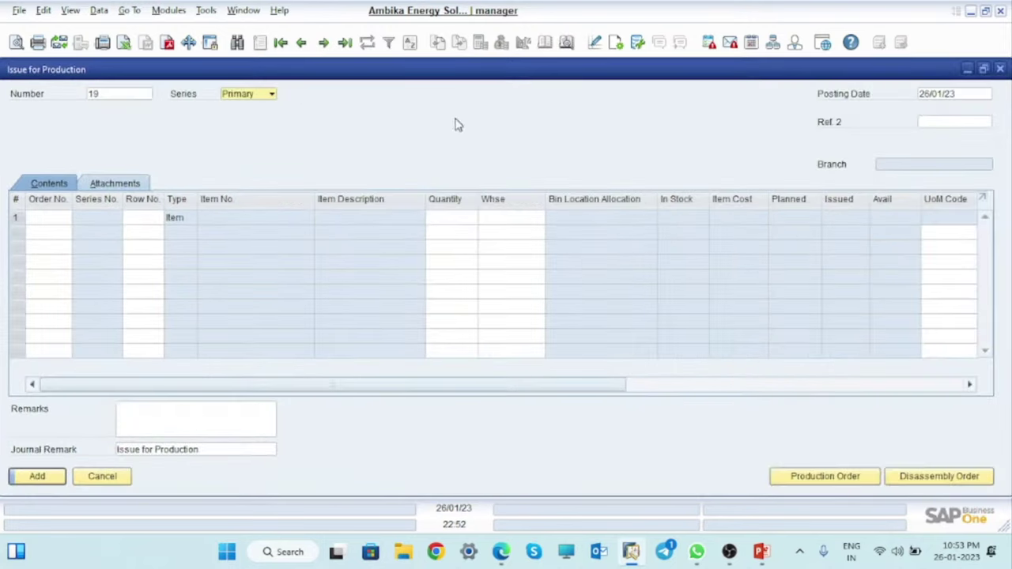
click(345, 43)
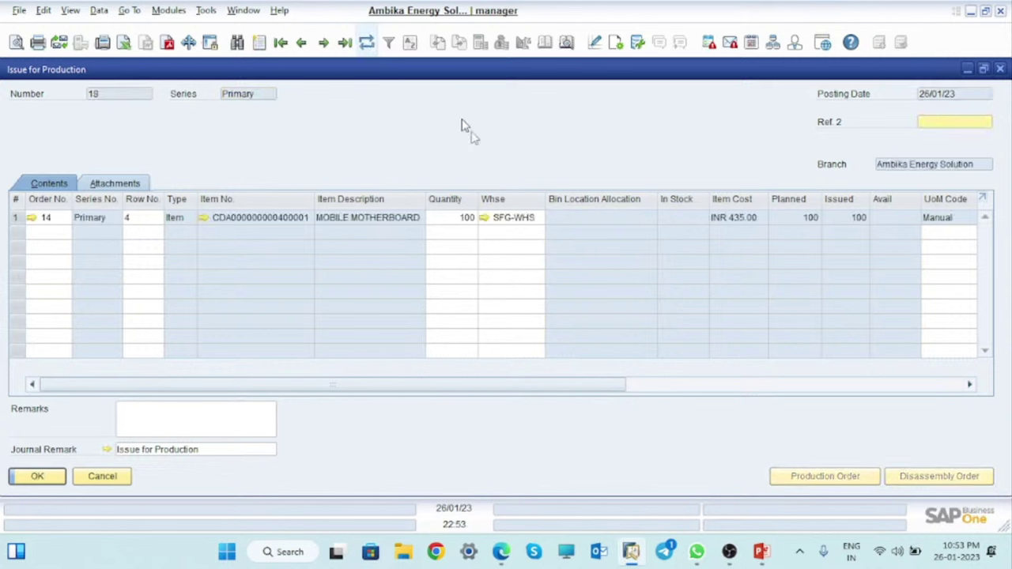
click(568, 43)
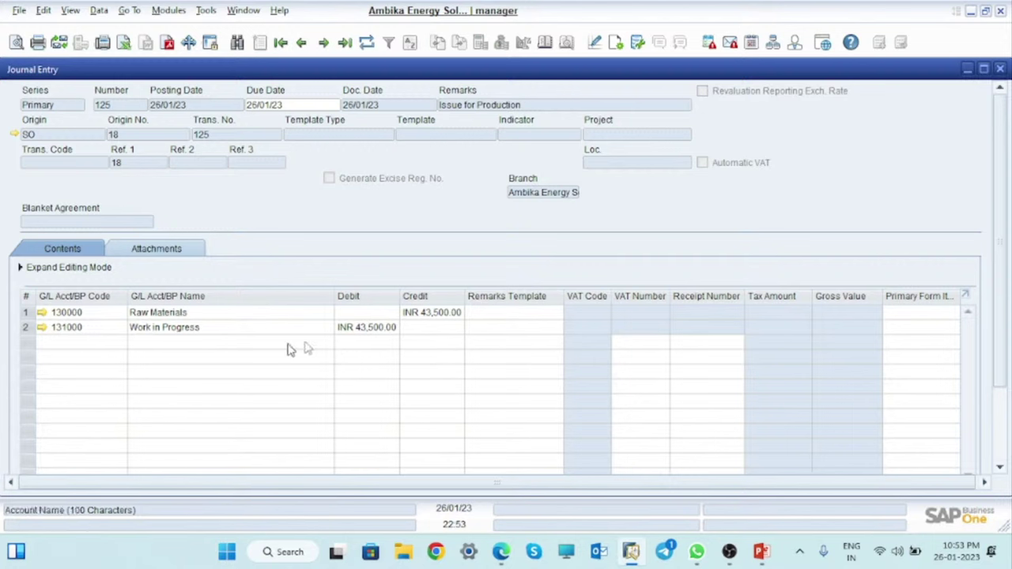
click(1000, 69)
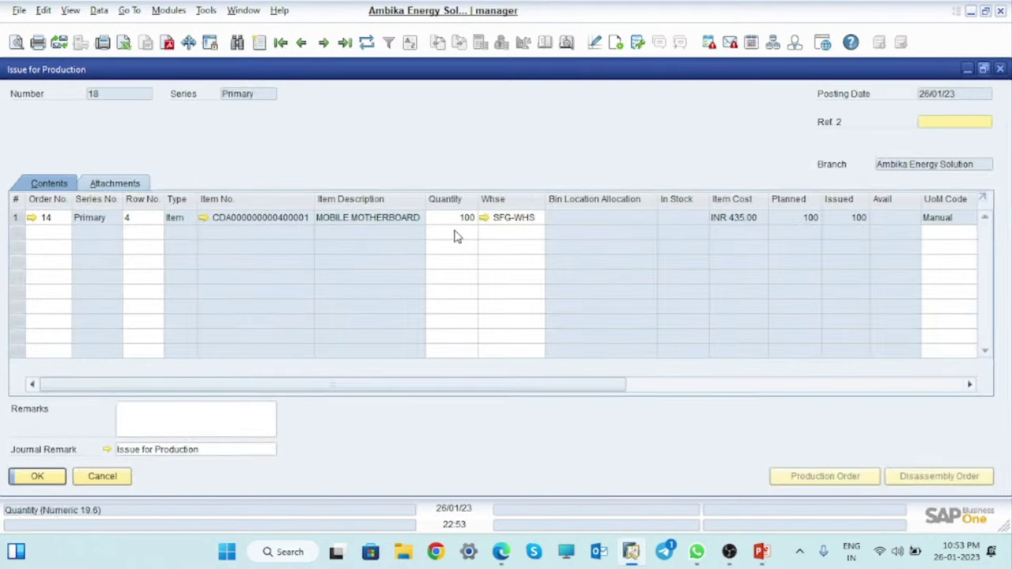
click(1000, 69)
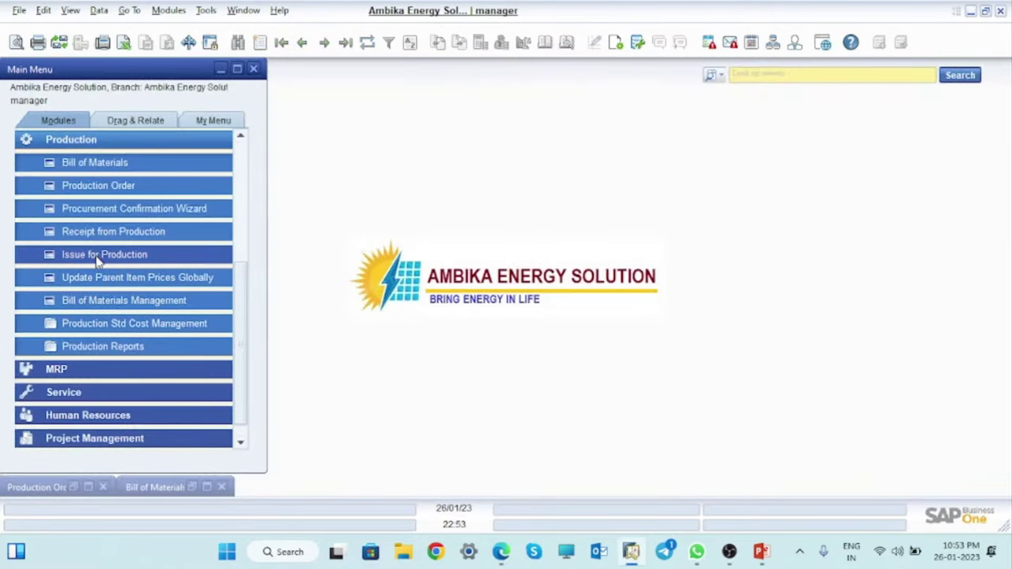
Open the last Receipt from Production document, examine its journal entry, and close both.
click(93, 233)
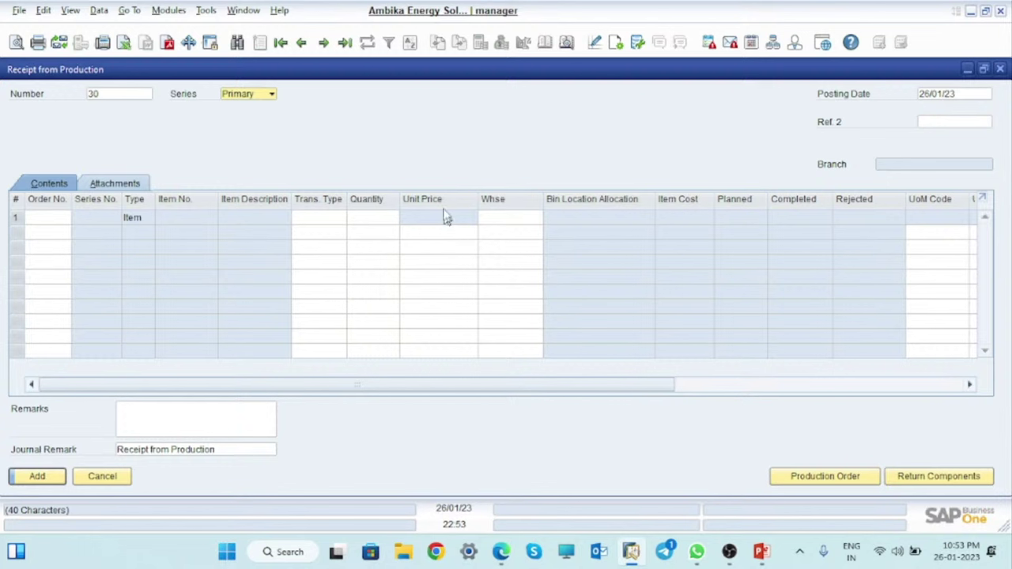
click(346, 44)
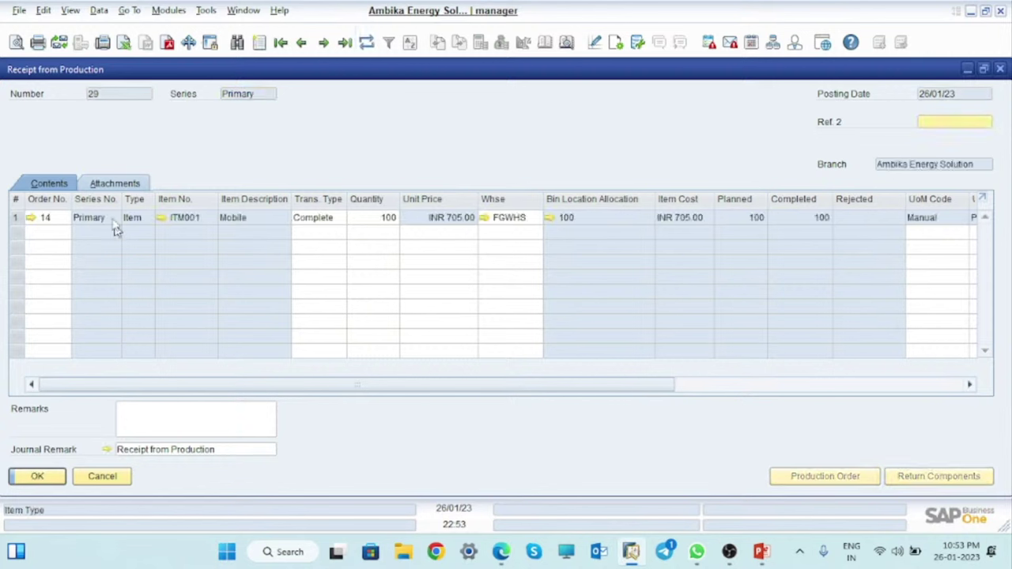
click(568, 43)
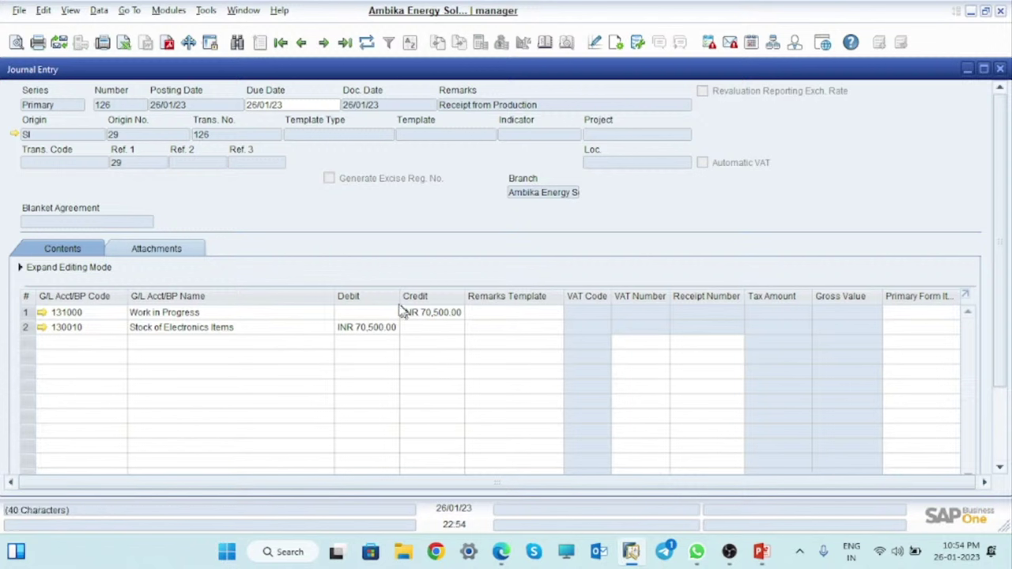
click(1000, 69)
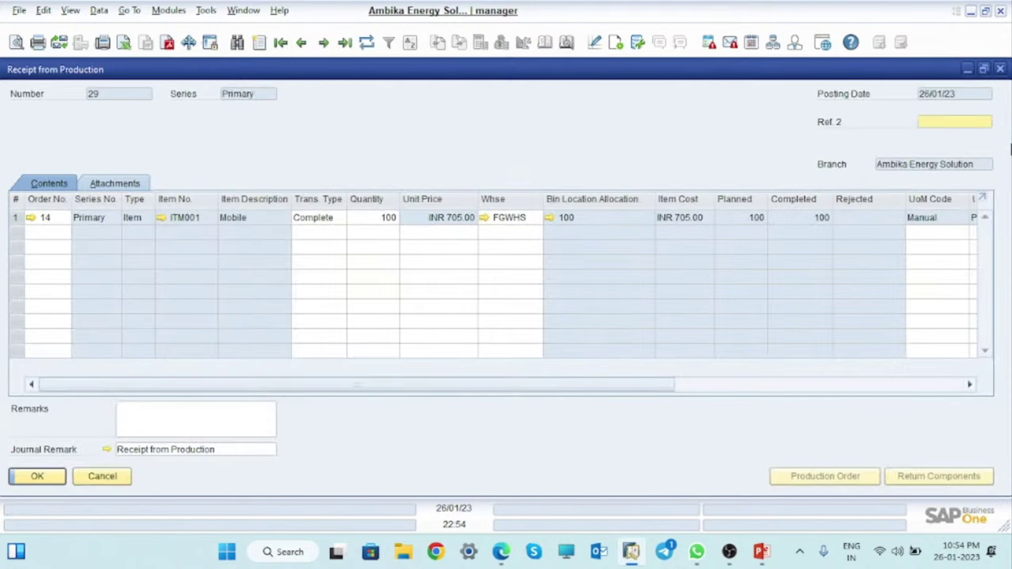
click(999, 69)
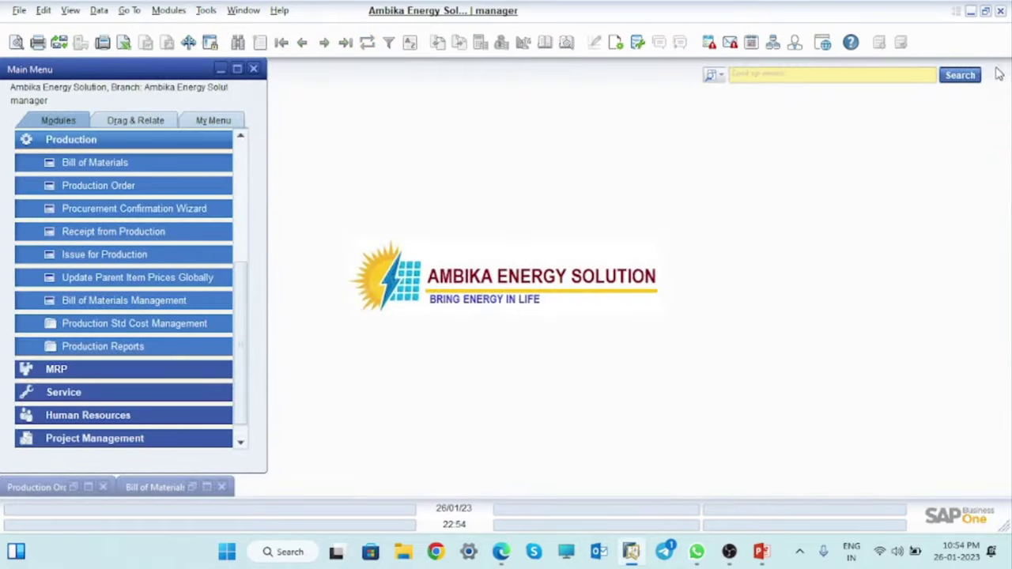
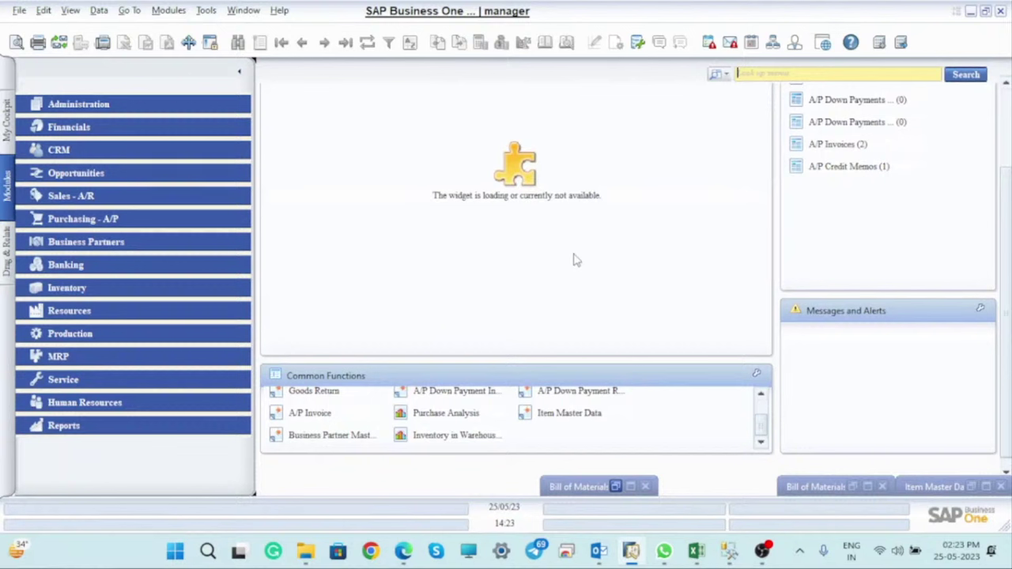
Close the first of the two minimized Bill of Materials windows.
click(647, 490)
click(647, 492)
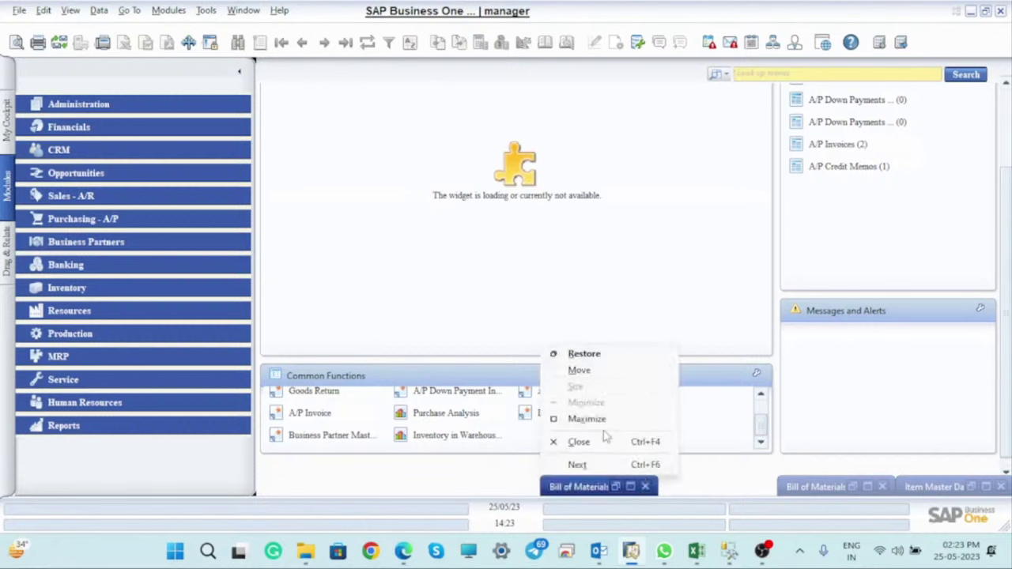
click(582, 444)
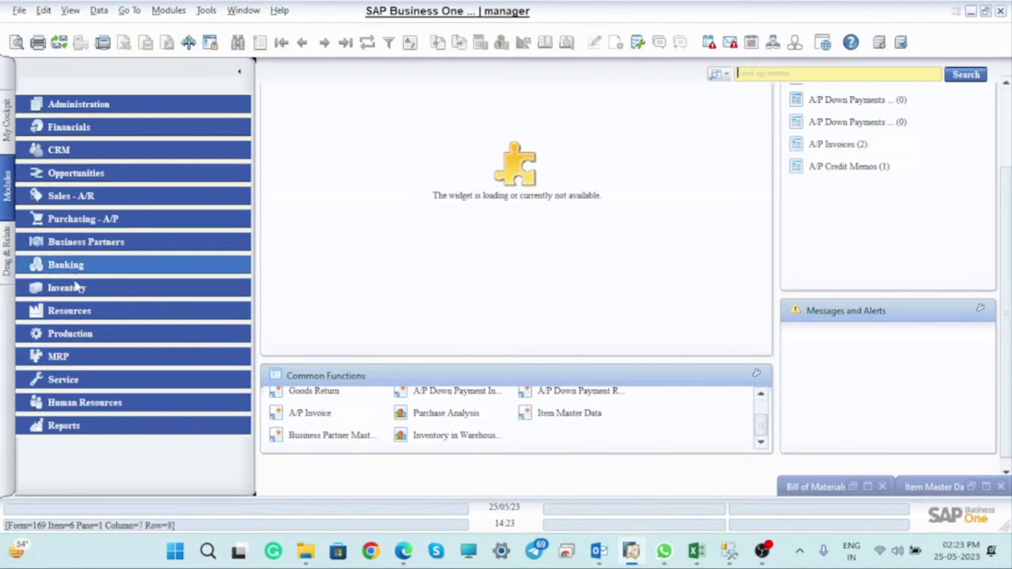
Examine the last Bill of Materials record and the one before it for their header and component rows.
click(64, 336)
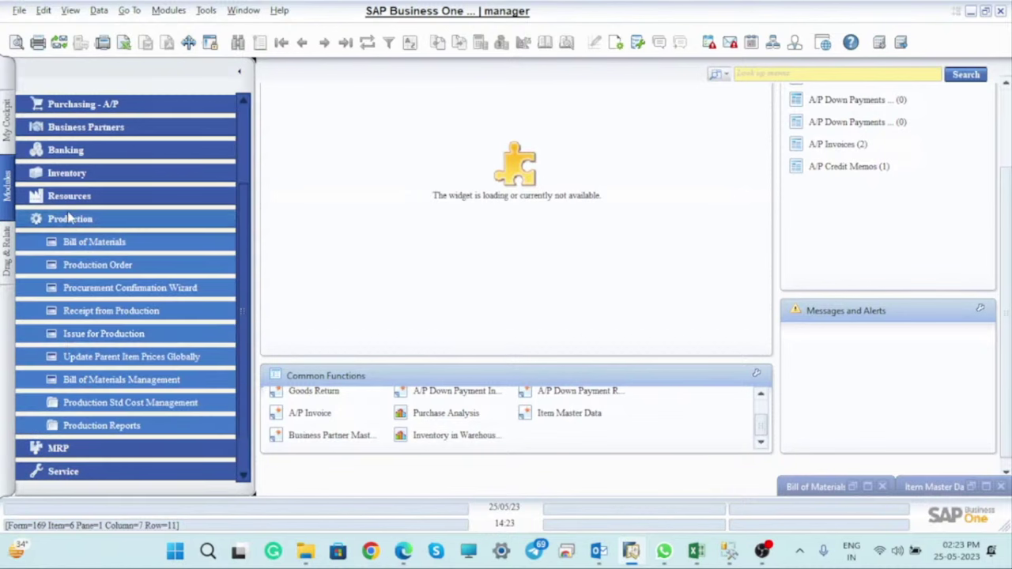
click(84, 244)
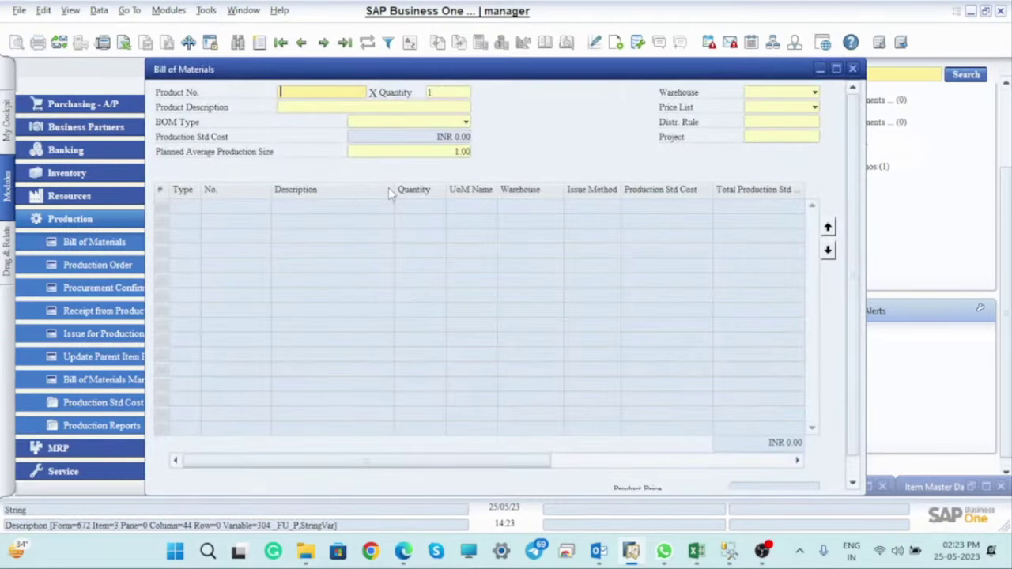
click(344, 41)
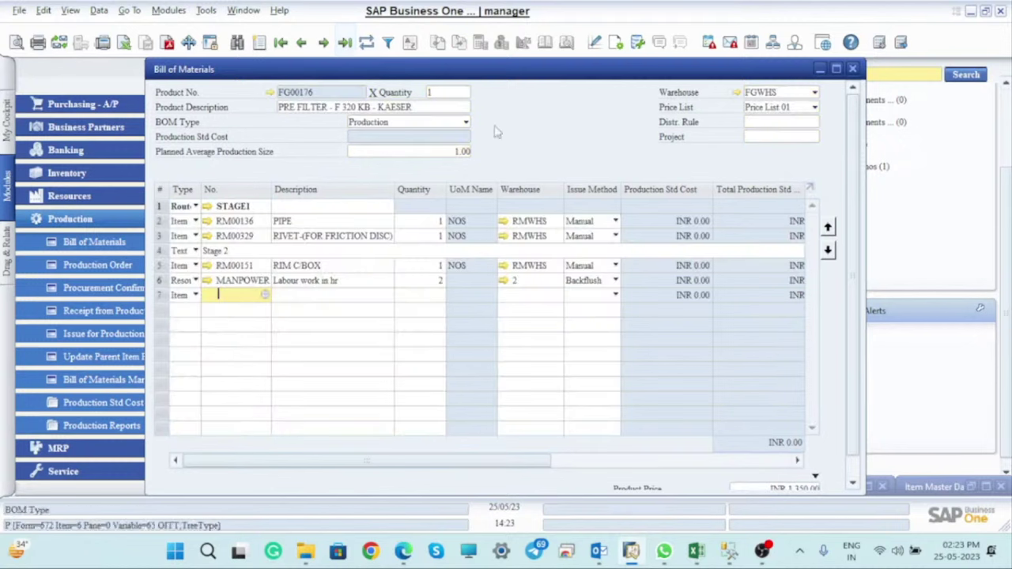
click(301, 42)
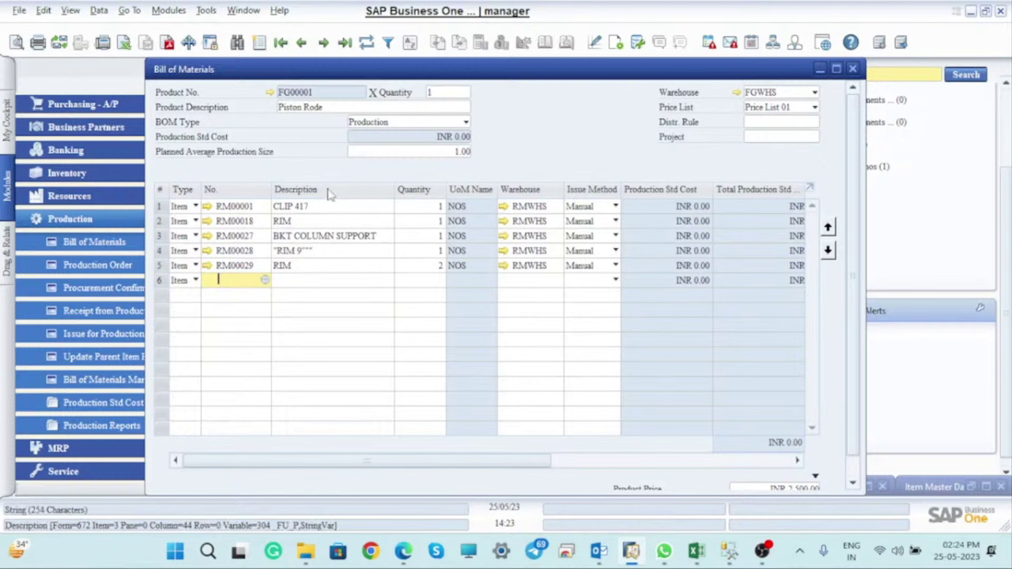
click(852, 70)
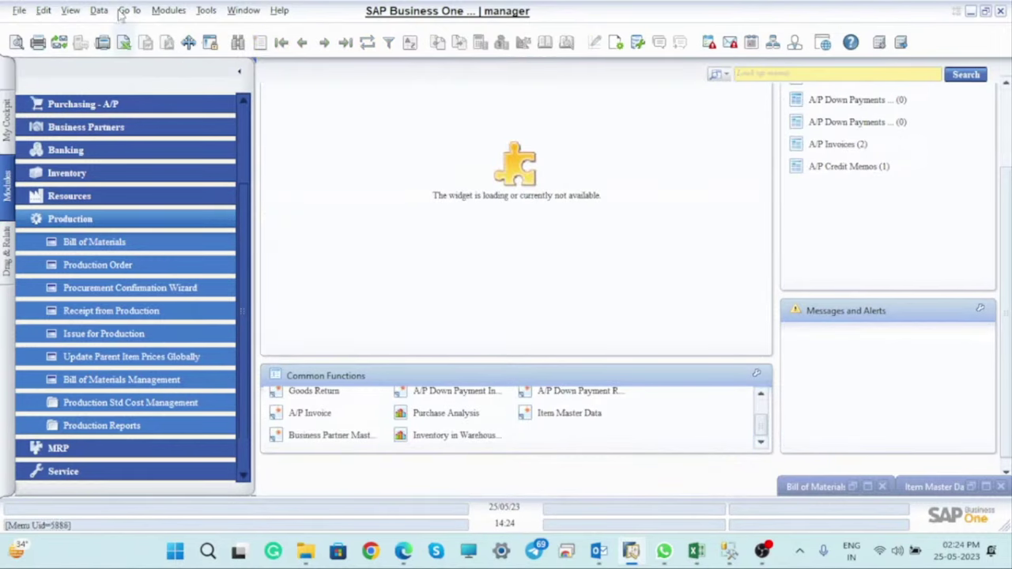
Start a query in the Query Generator with the Bill of Materials tables OITT and ITT1.
click(206, 11)
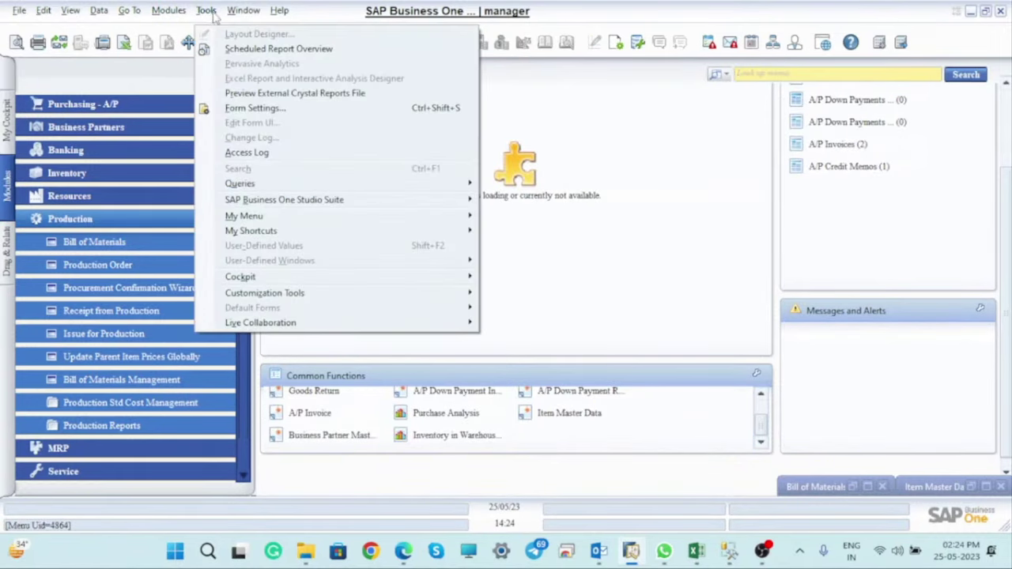
mouse_move(252, 187)
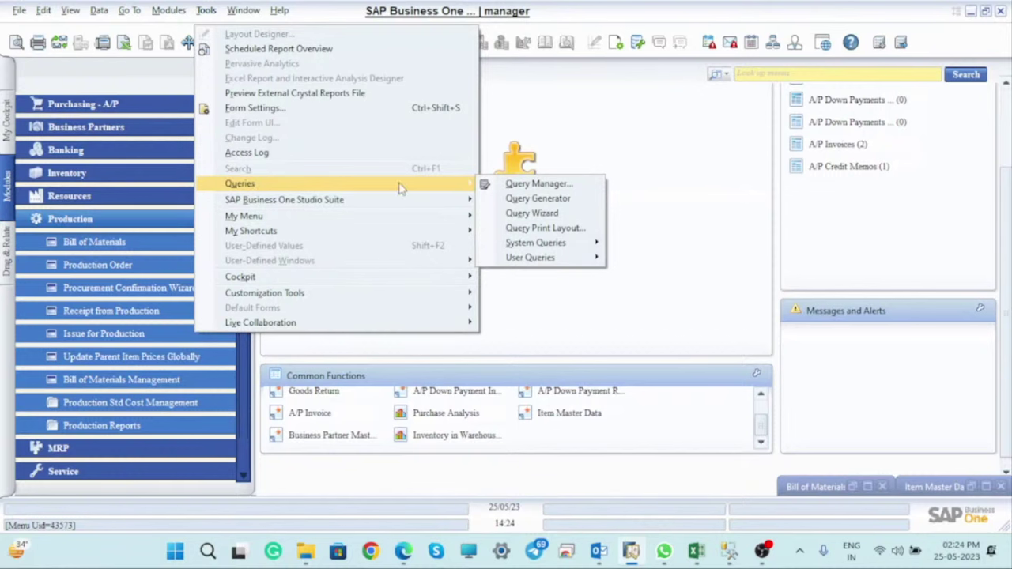
click(522, 200)
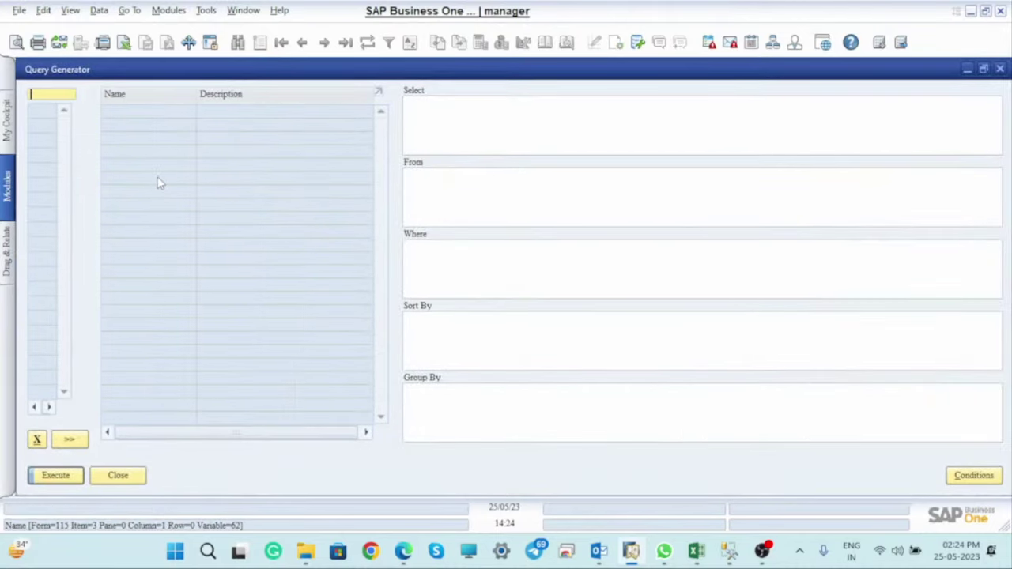
text(oitt)
key(Return)
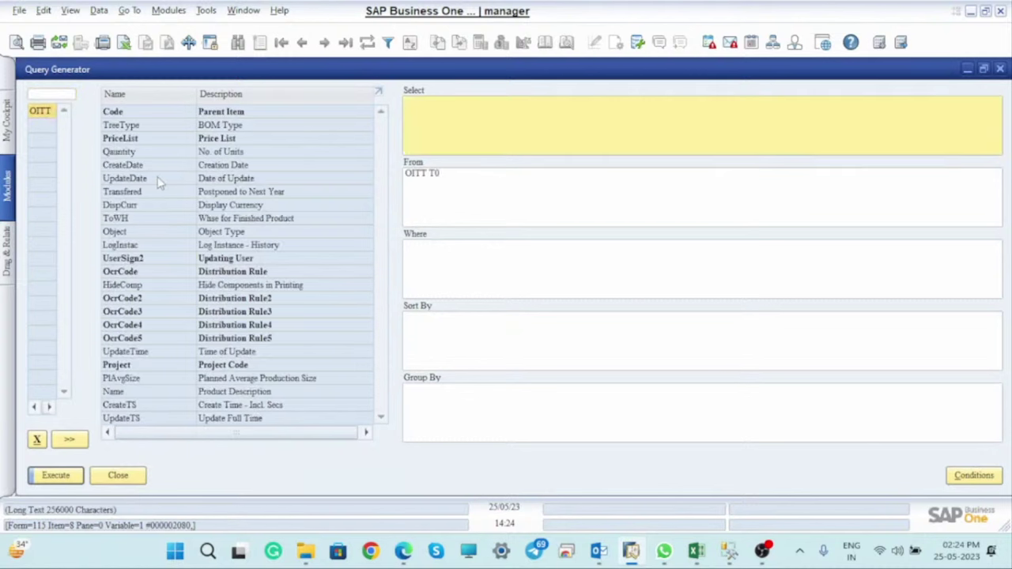
click(48, 93)
text(itt1)
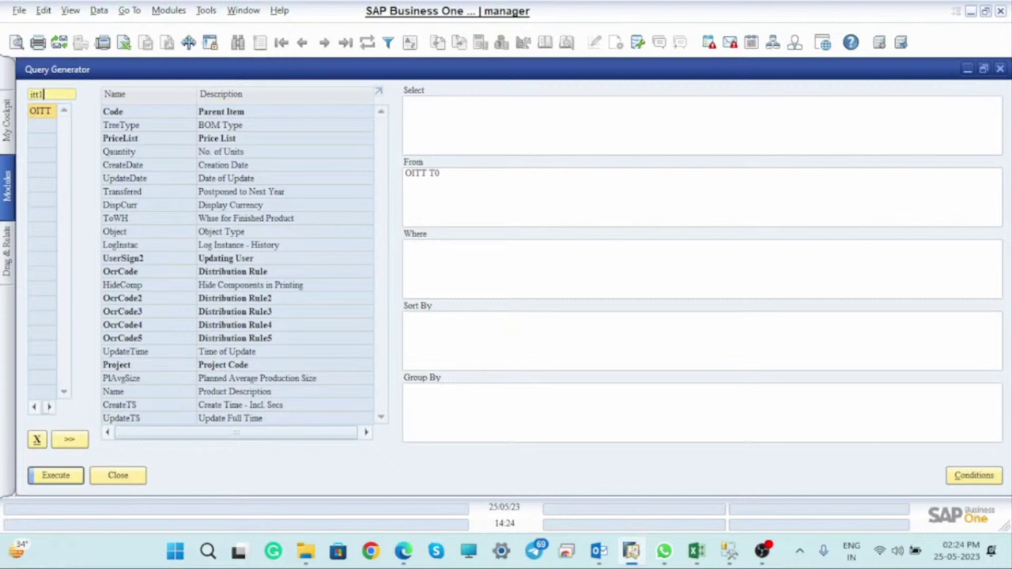
key(Return)
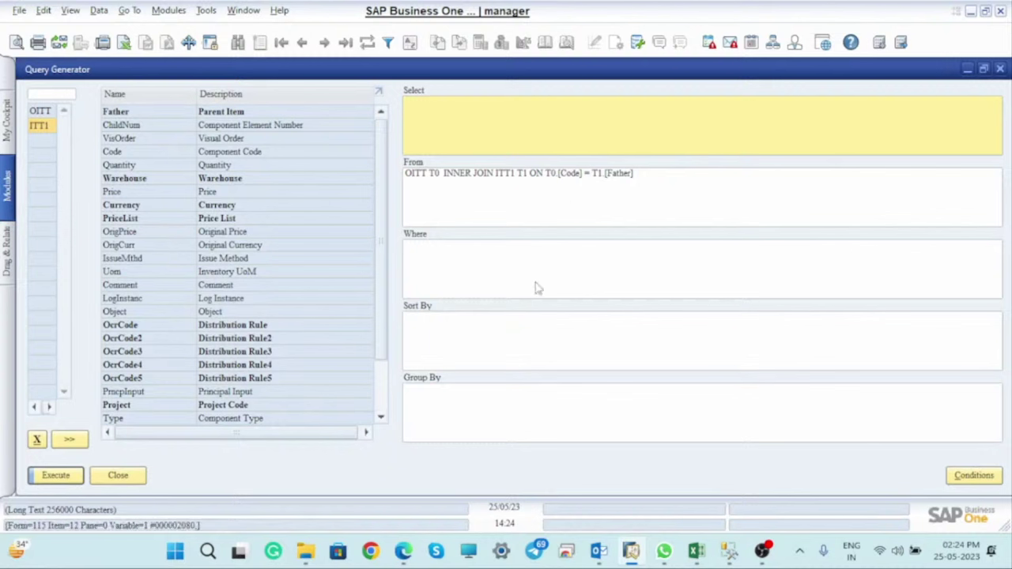
Add Father from ITT1 and TreeType, Qauntity, CreateDate and ToWH from OITT to the query's Select clause.
double_click(222, 113)
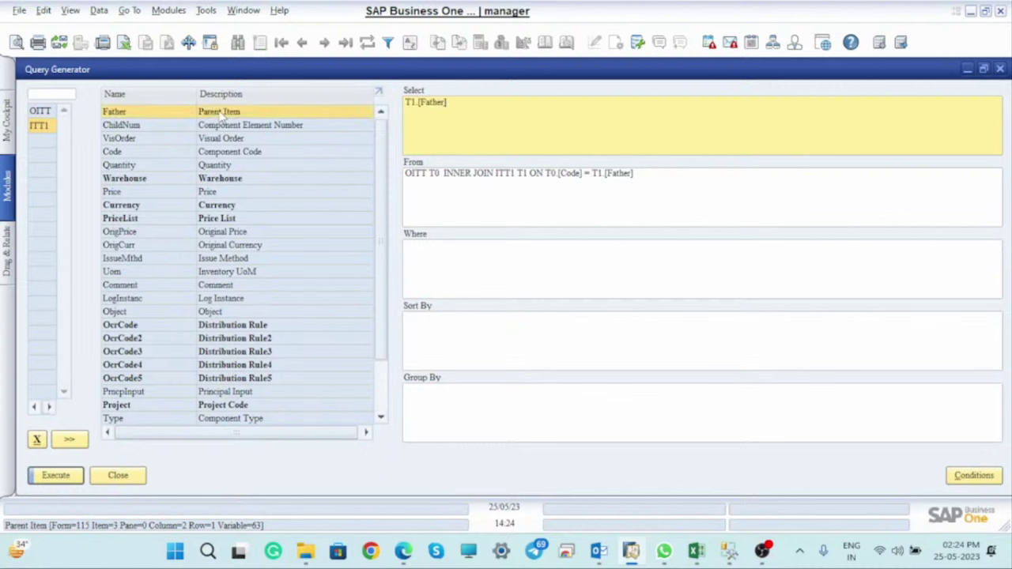
click(40, 111)
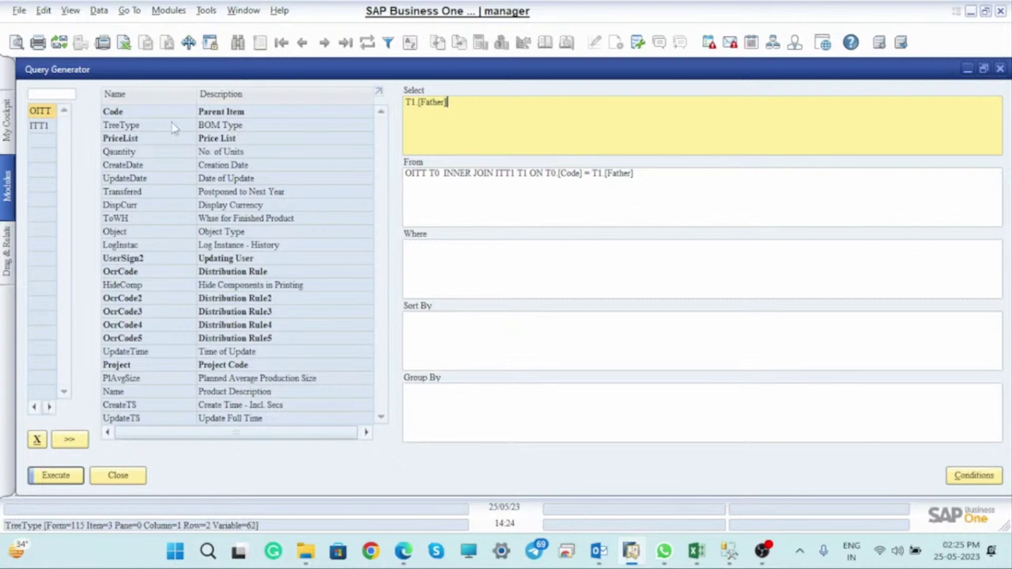
double_click(135, 125)
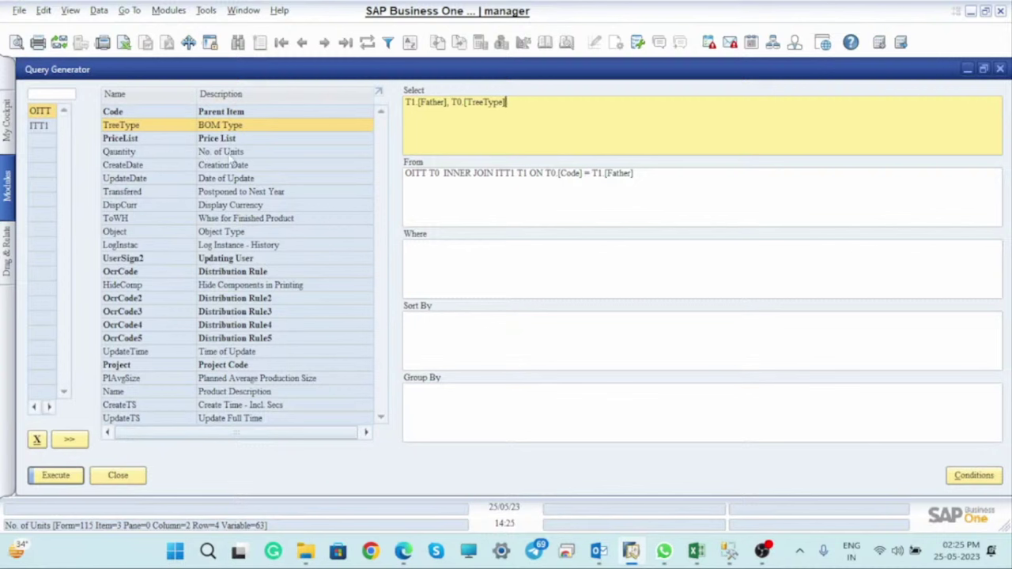
double_click(162, 155)
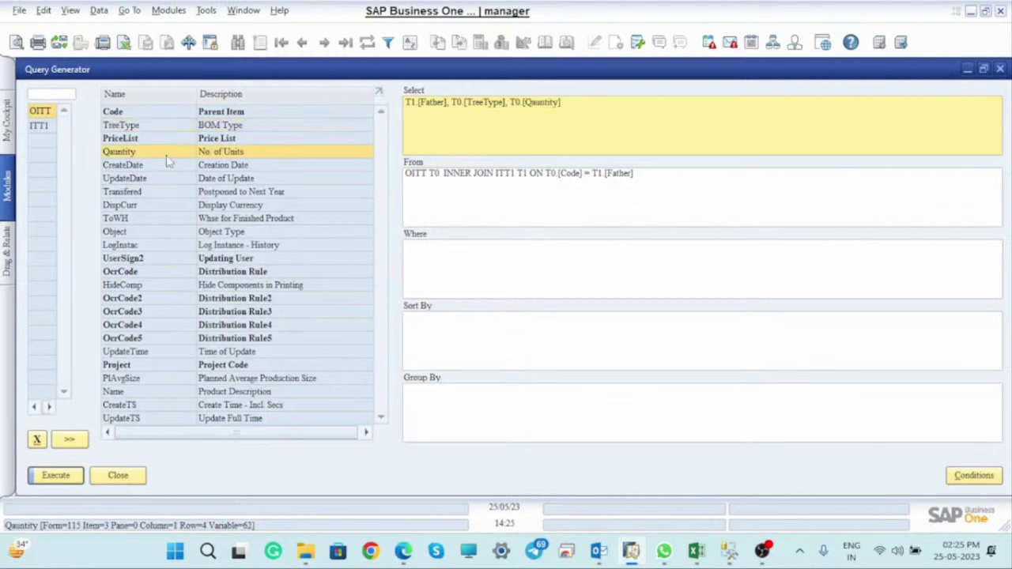
double_click(124, 168)
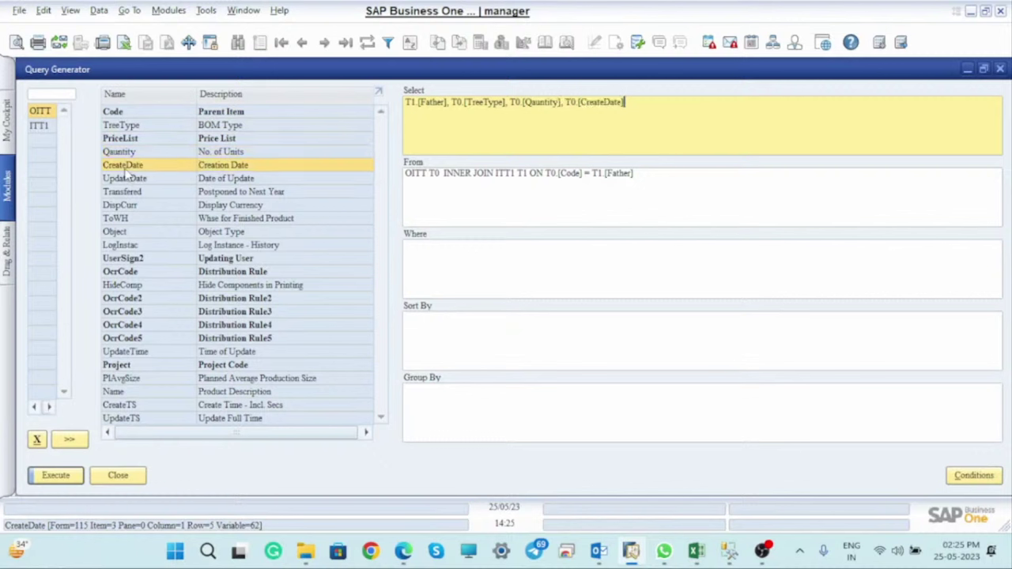
double_click(140, 219)
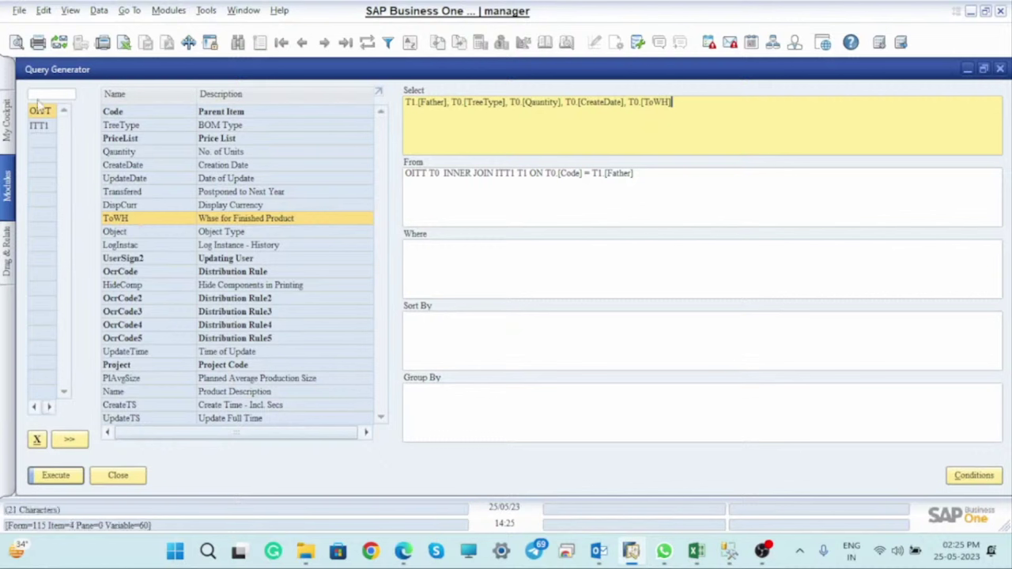
Add the component fields Code, Quantity and IssueMthd from ITT1 to the Select clause.
click(44, 128)
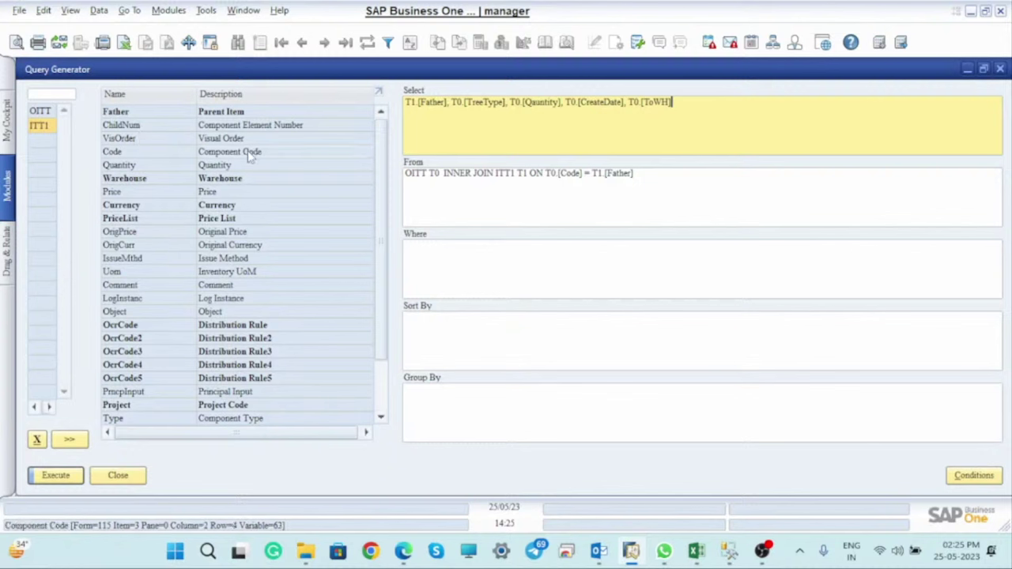
double_click(147, 155)
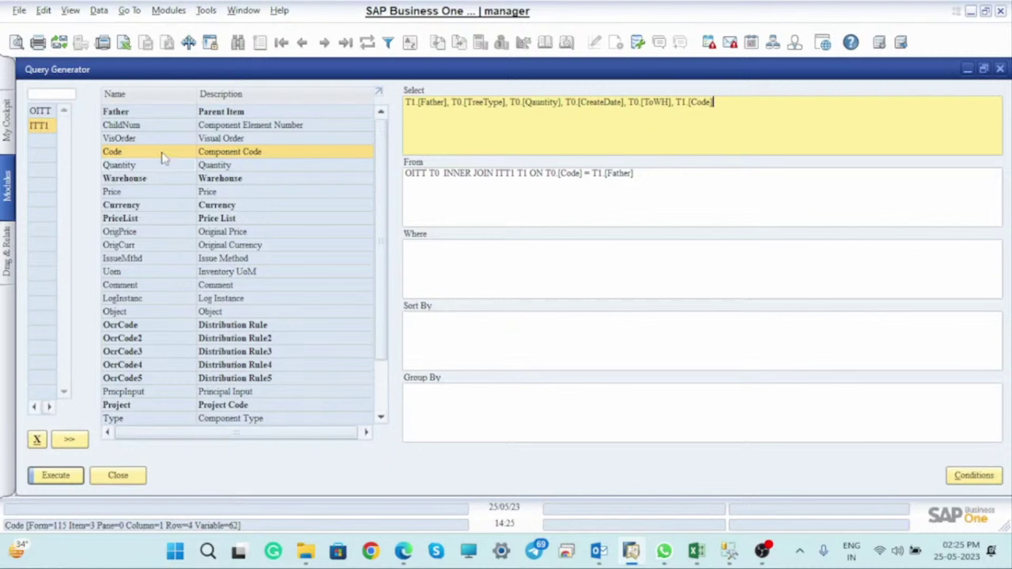
double_click(187, 167)
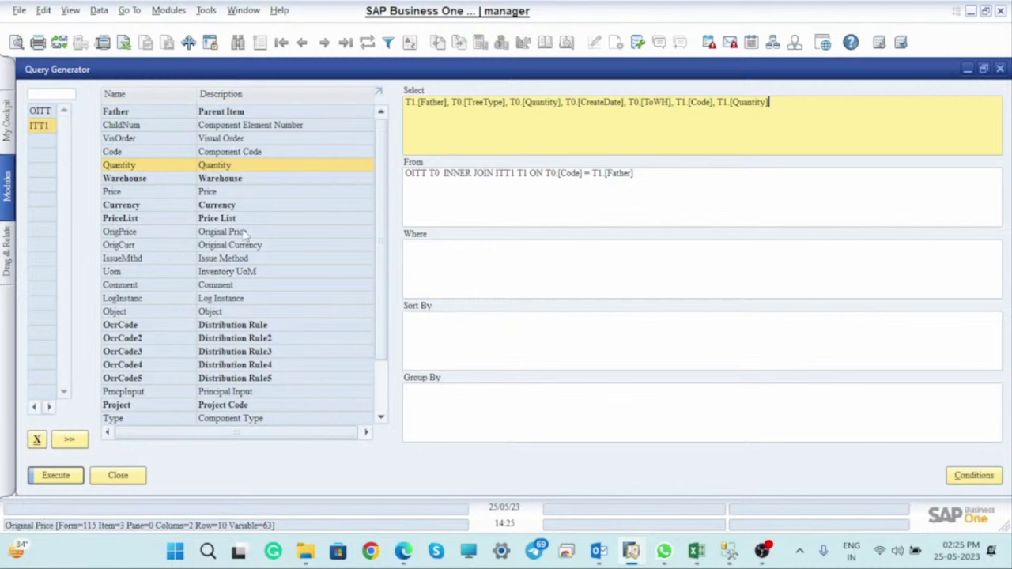
double_click(137, 261)
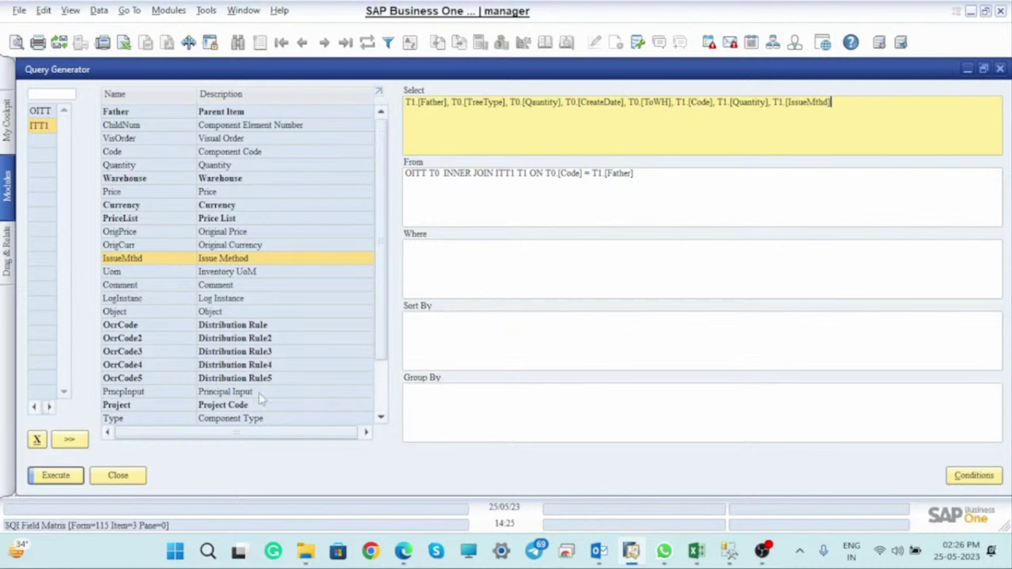
Add a Where condition that sets T1.[Father] equal to the variable [%0].
click(449, 258)
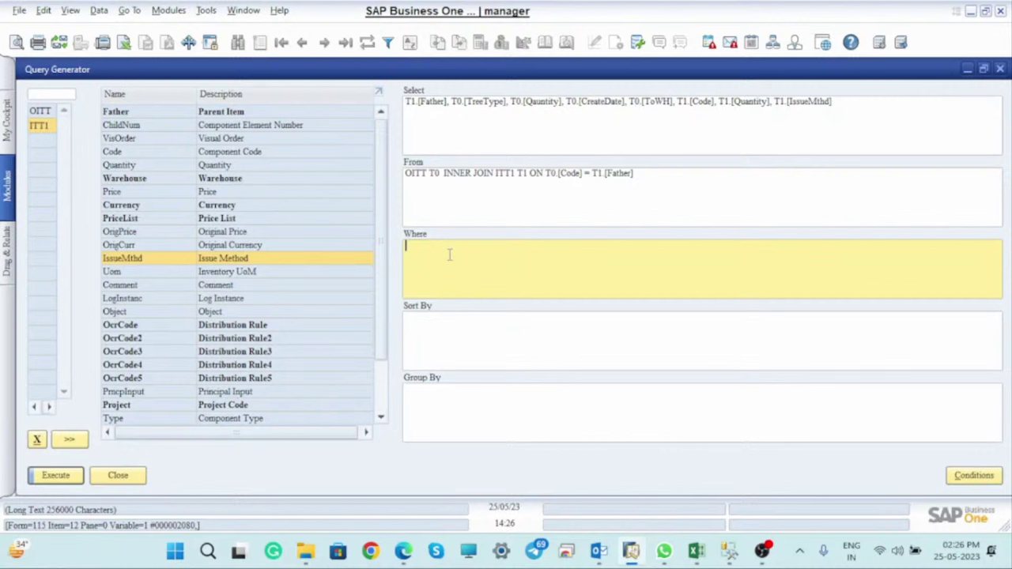
click(151, 112)
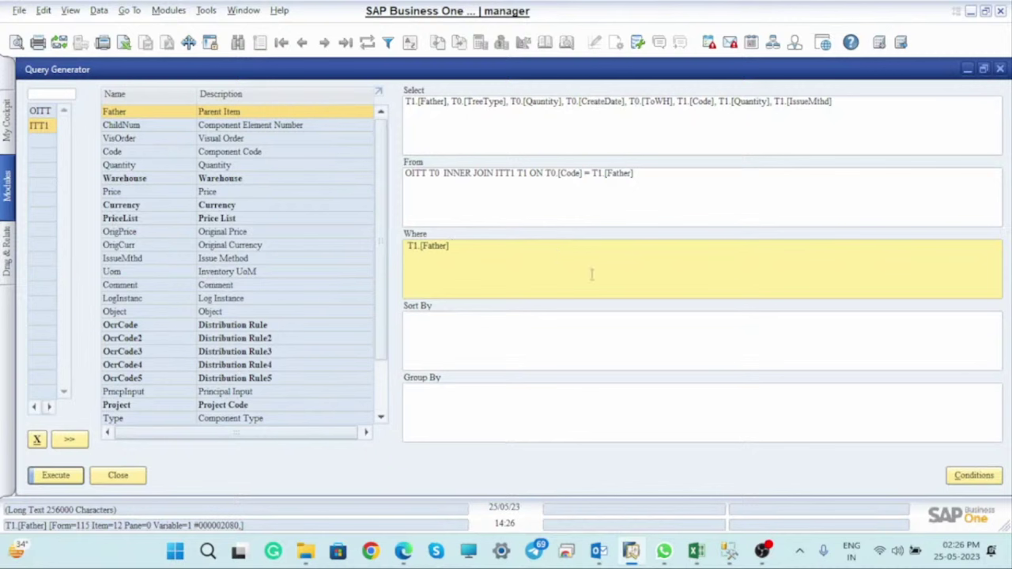
click(982, 482)
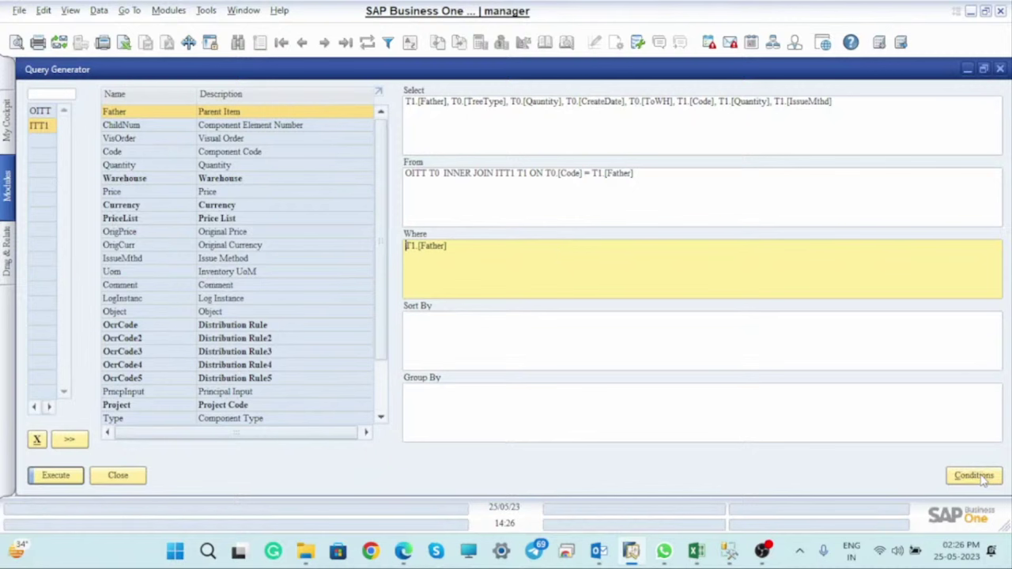
click(1001, 69)
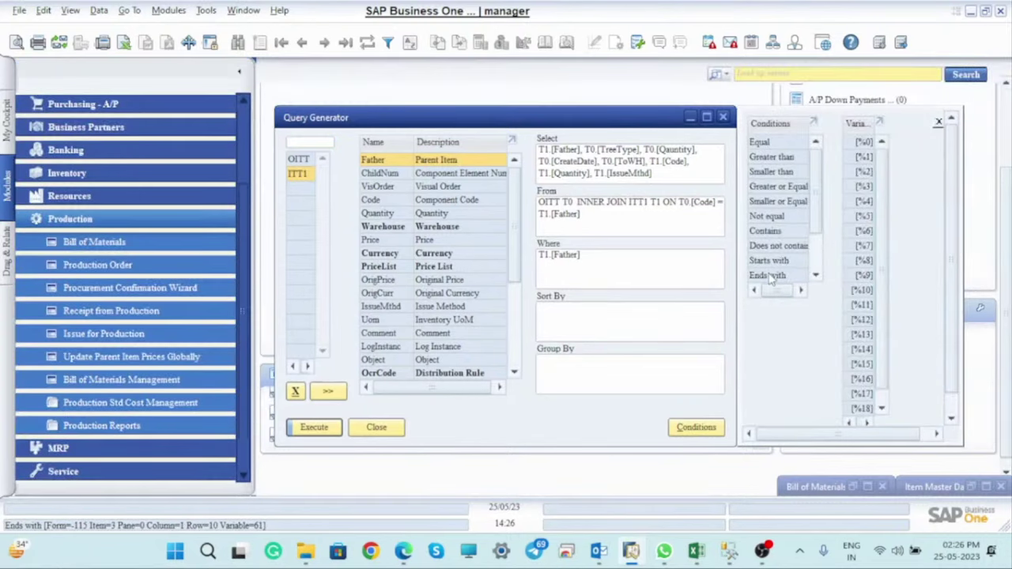
click(591, 259)
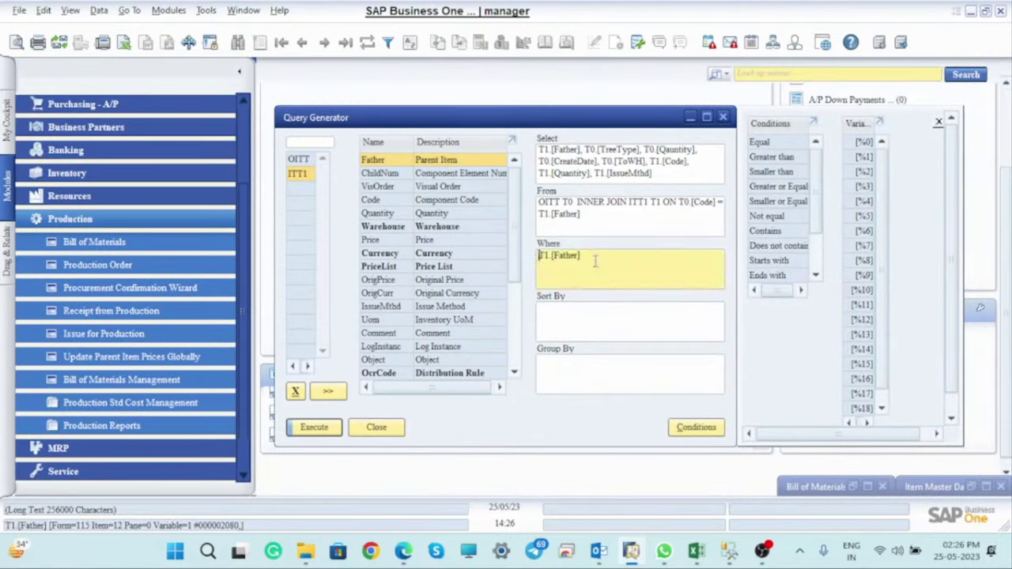
double_click(762, 144)
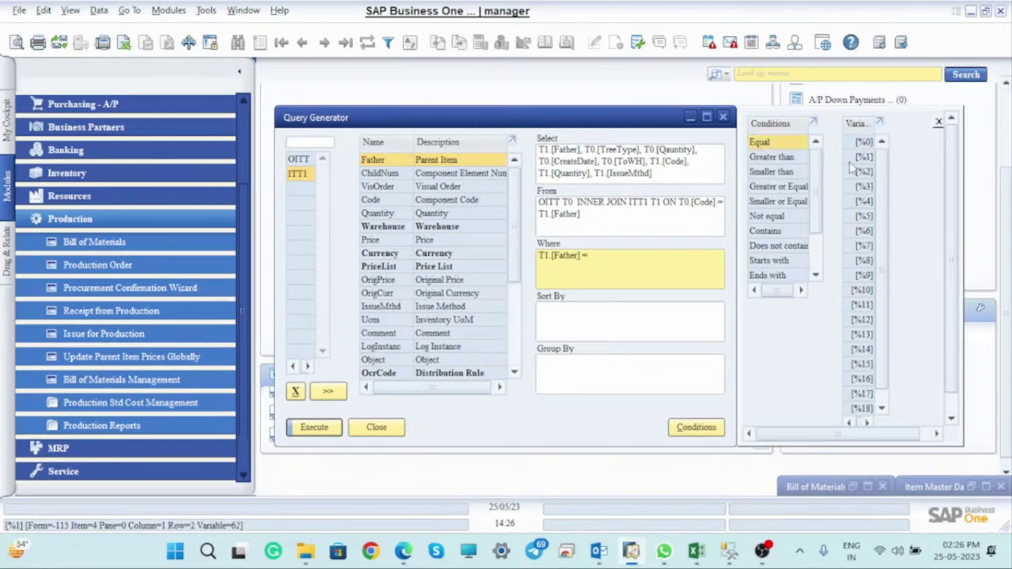
double_click(865, 142)
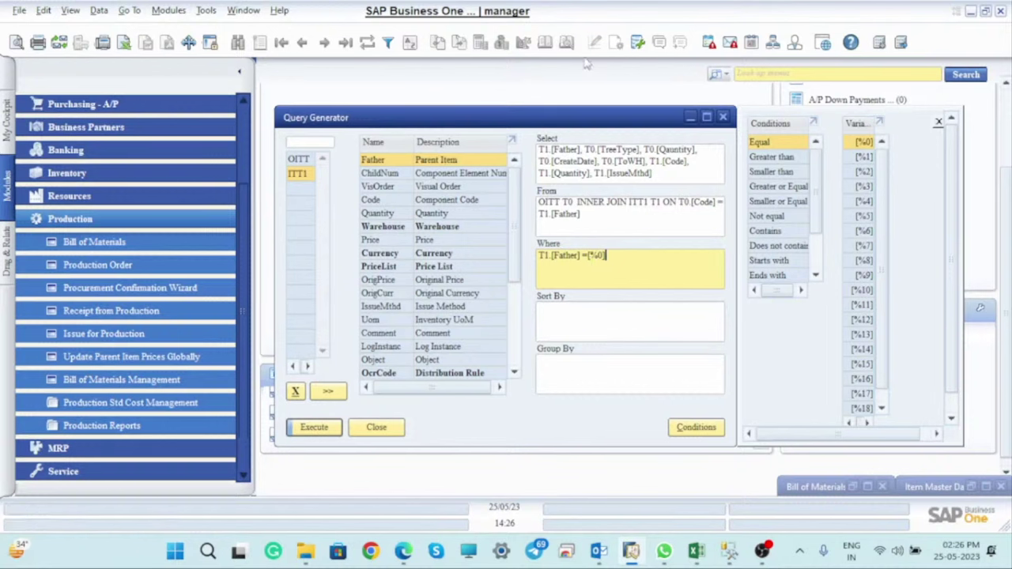
Run the query for parent item FG00001, examine the component rows in the preview, and close it.
click(321, 427)
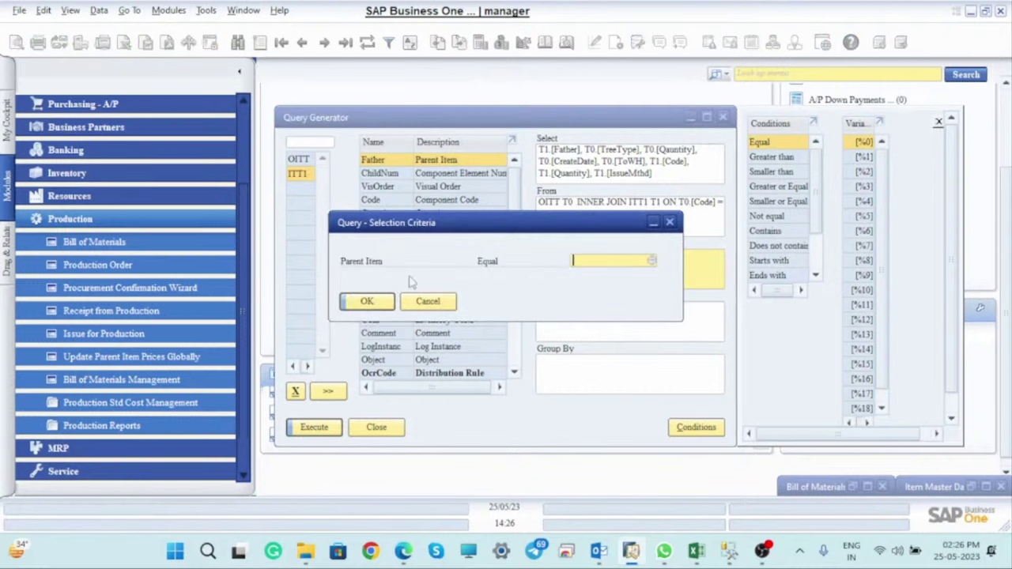
key(Tab)
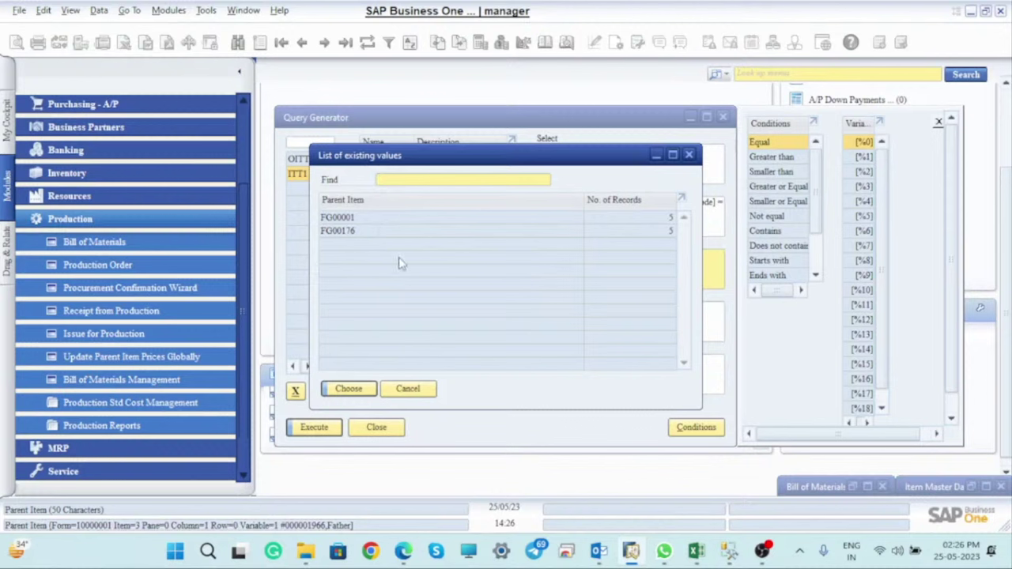
click(352, 219)
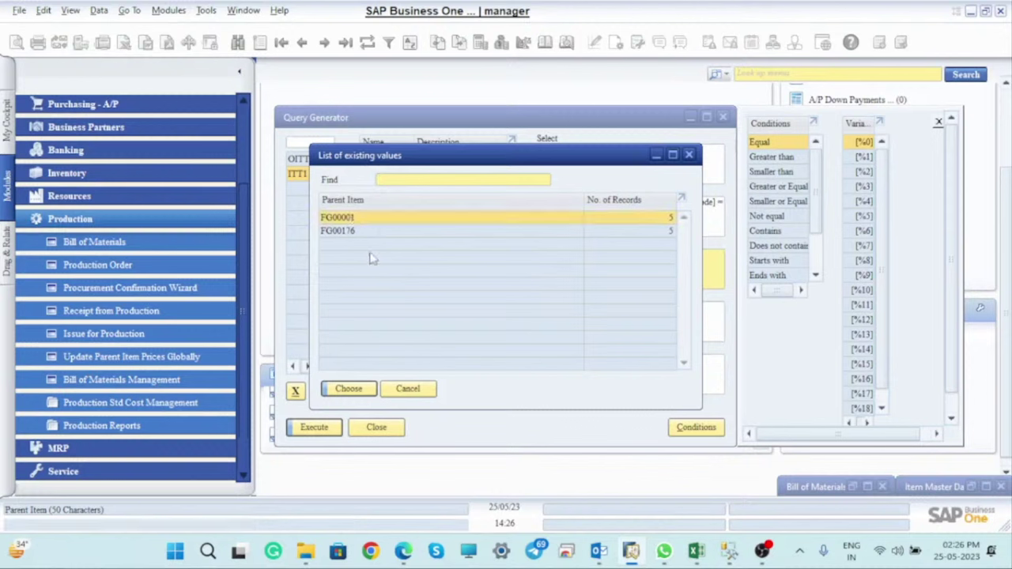
click(349, 388)
click(367, 302)
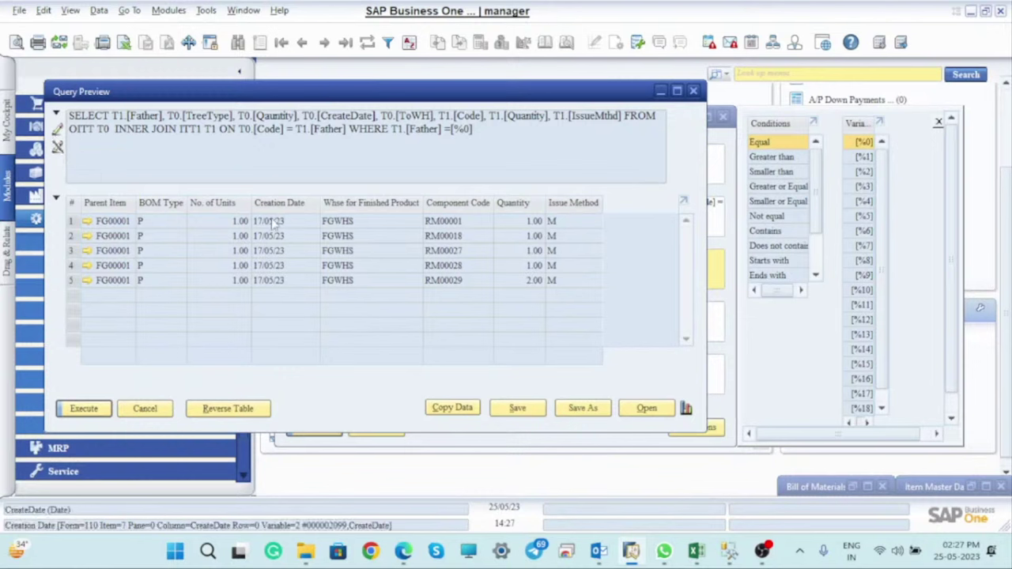
click(144, 409)
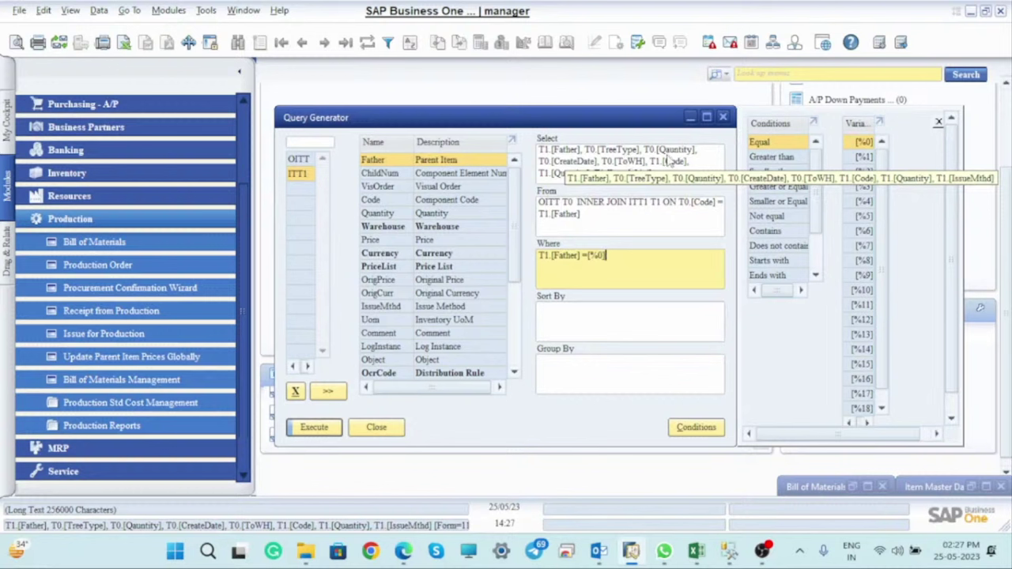
Remove the T0.[Qauntity] field from the Select clause.
click(702, 151)
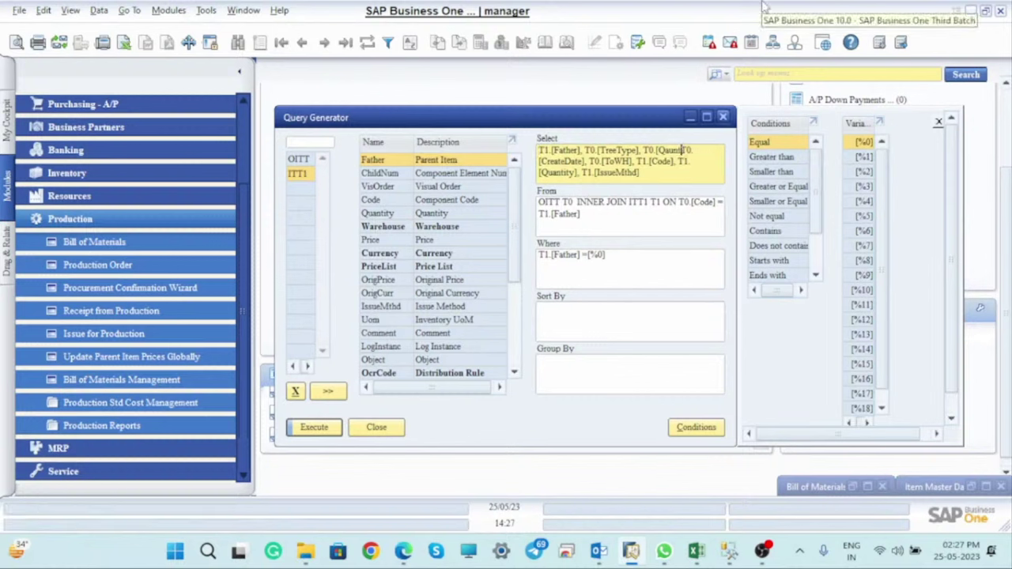
key(BackSpace)
key(BackSpace)
key(BackSpace)
key(BackSpace)
key(BackSpace)
key(BackSpace)
key(BackSpace)
key(BackSpace)
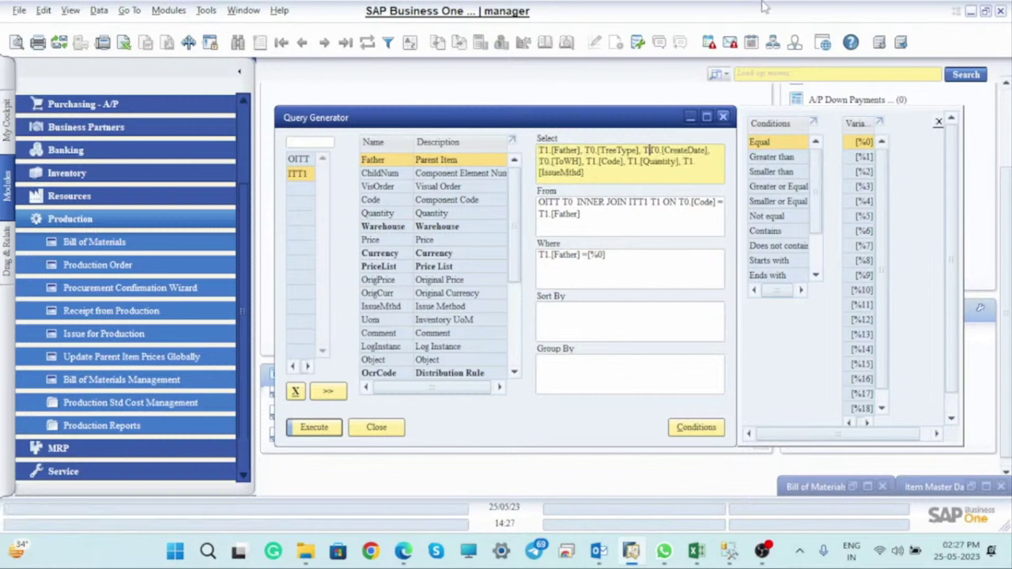
key(BackSpace)
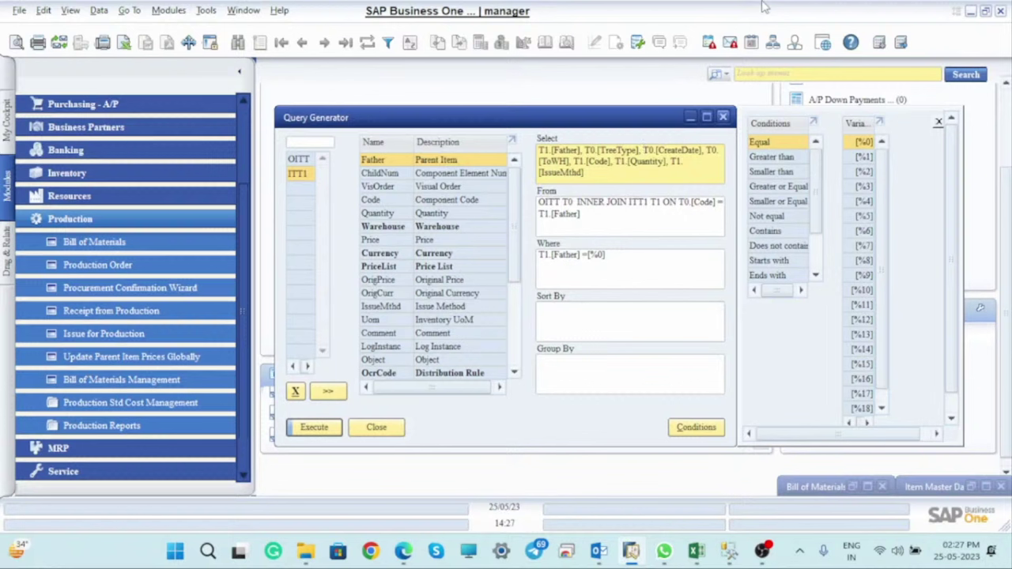
key(BackSpace)
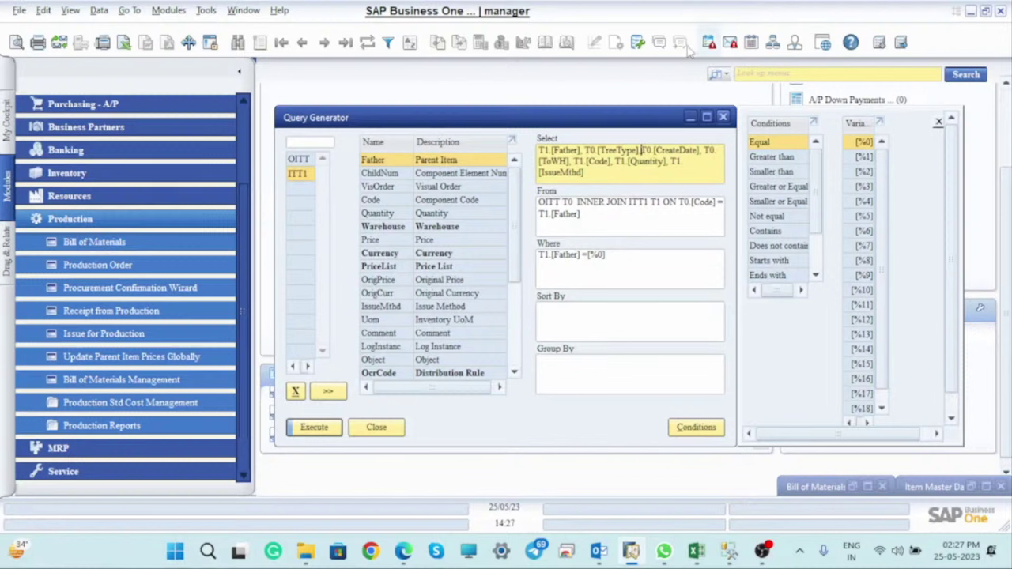
Move T1.[Code] and T1.[Quantity] in the Select clause to directly after T0.[TreeType].
click(642, 150)
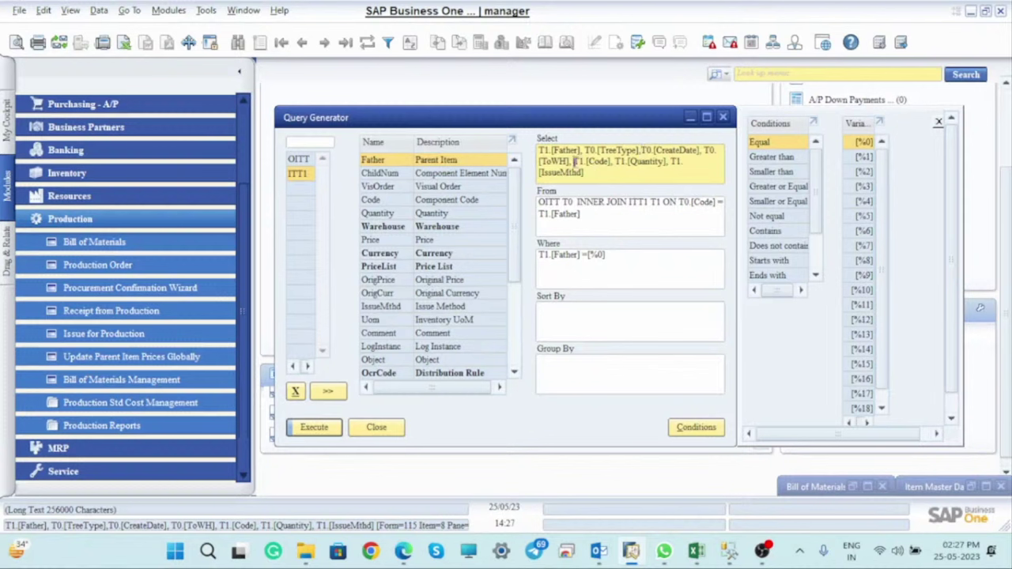
drag(575, 161, 652, 247)
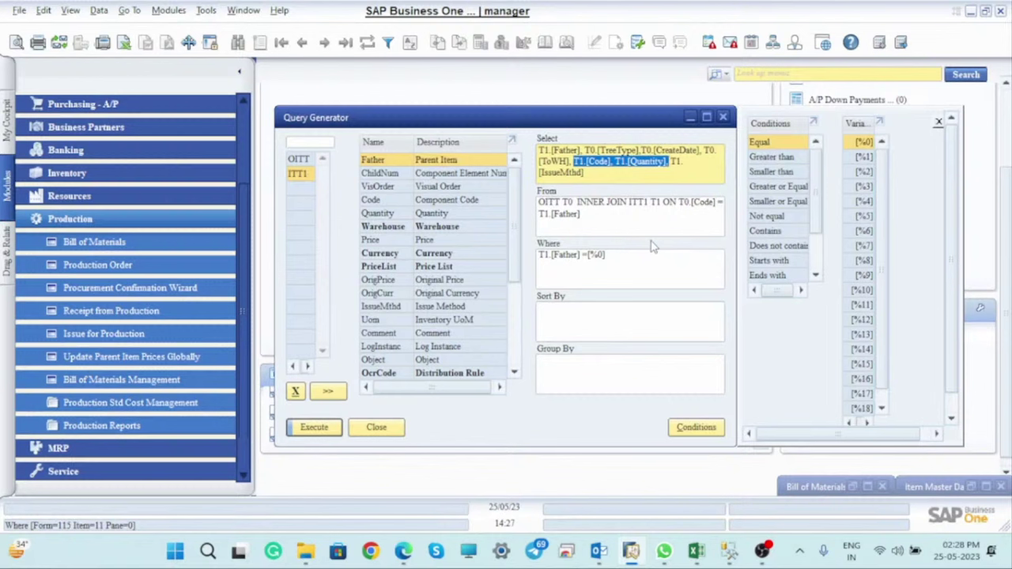
key(Delete)
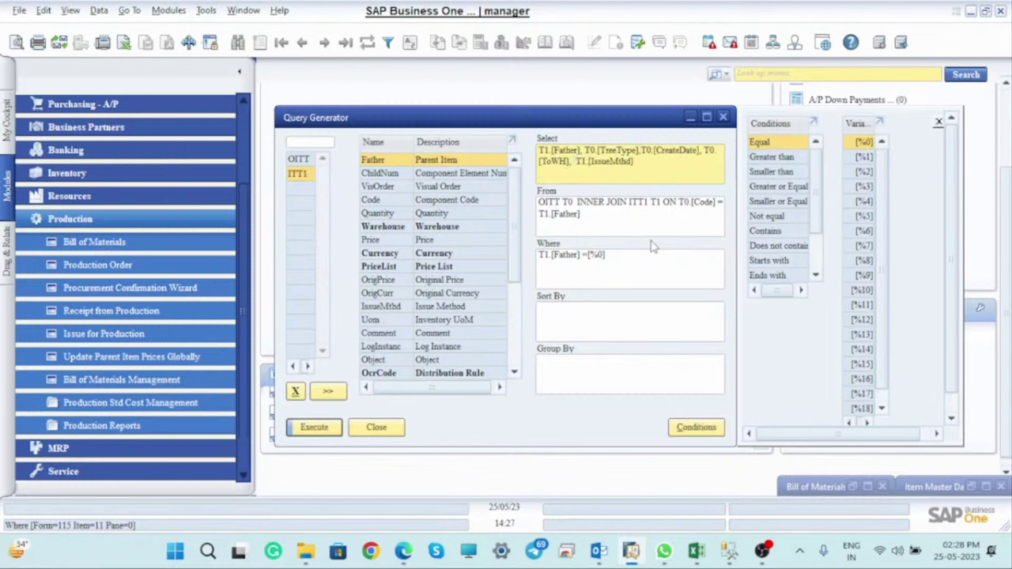
key(Delete)
key(Delete)
key(BackSpace)
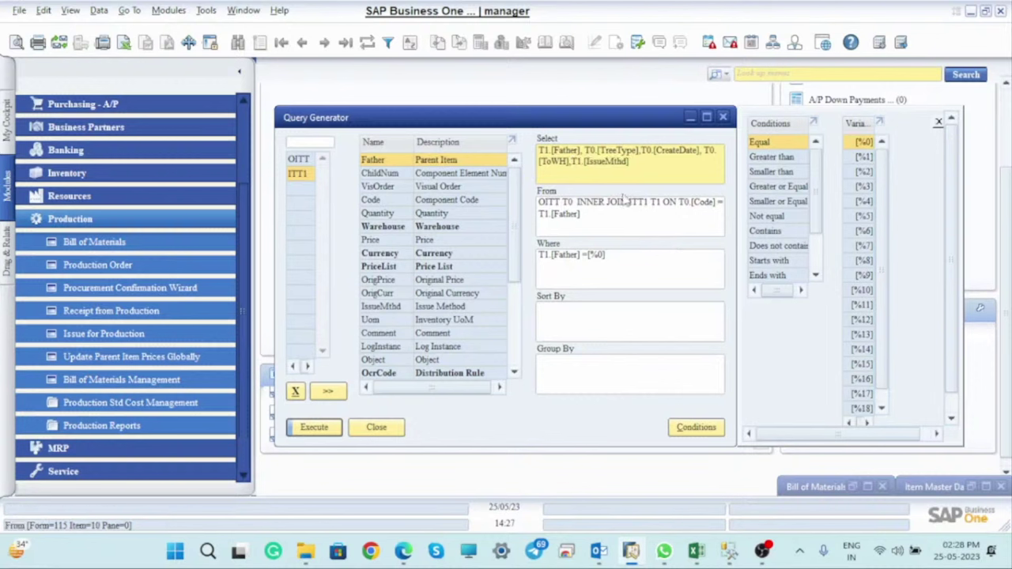
click(571, 161)
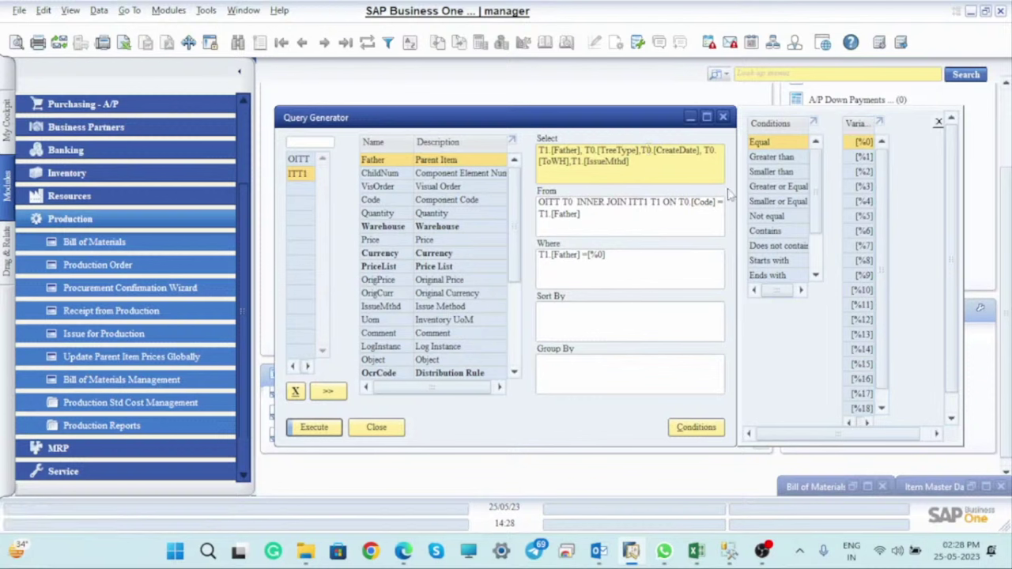
text(T1.[Code], T1.[Quantity],)
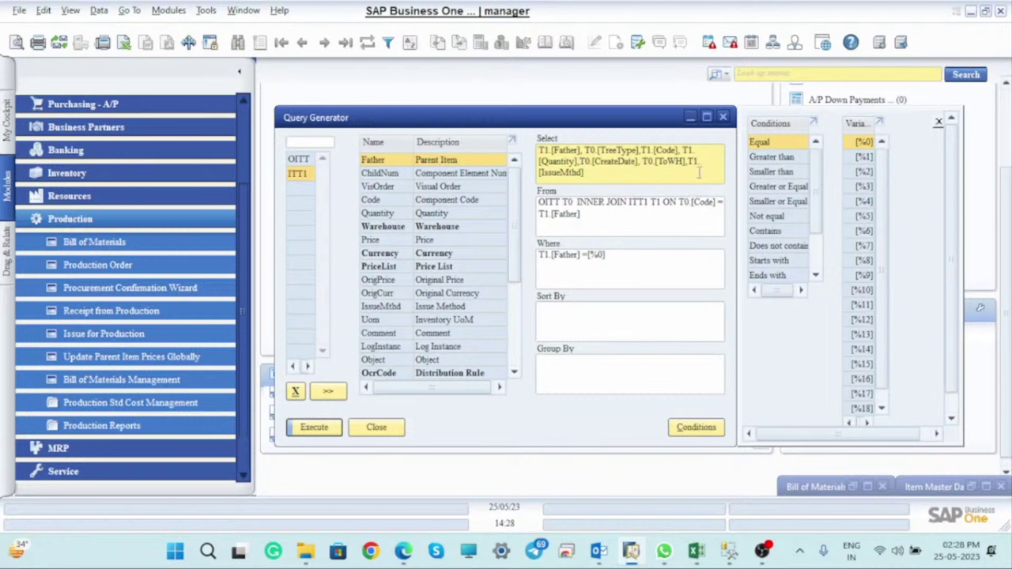
Run the rearranged query for parent item FG00001, picking the value from the list of existing values.
click(321, 424)
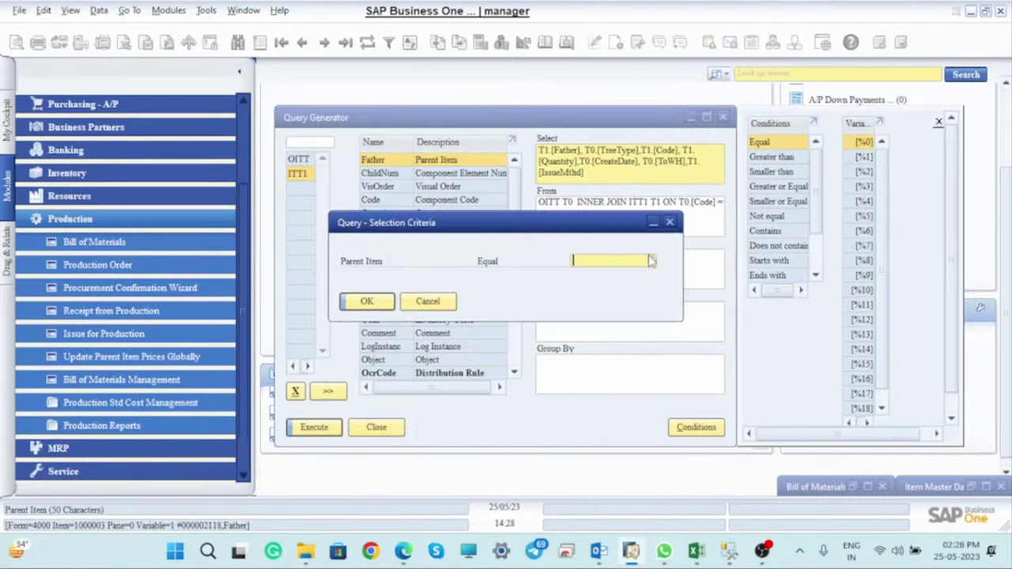
click(652, 261)
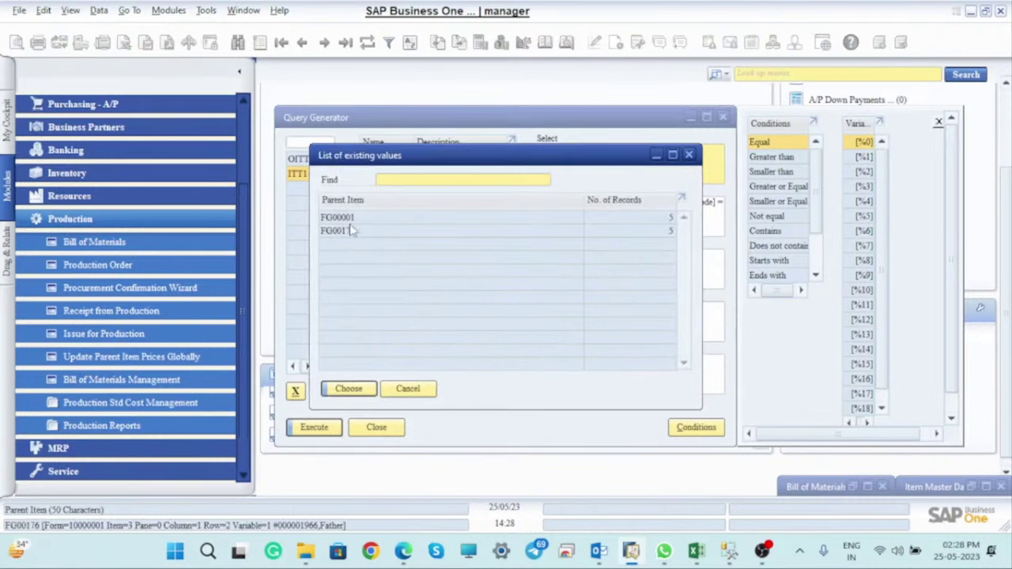
click(347, 390)
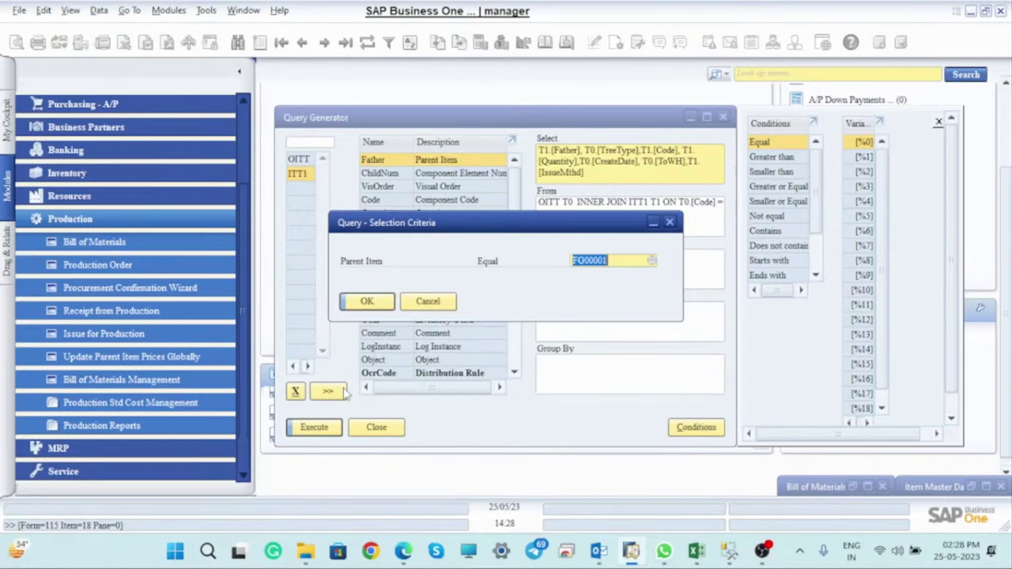
click(362, 301)
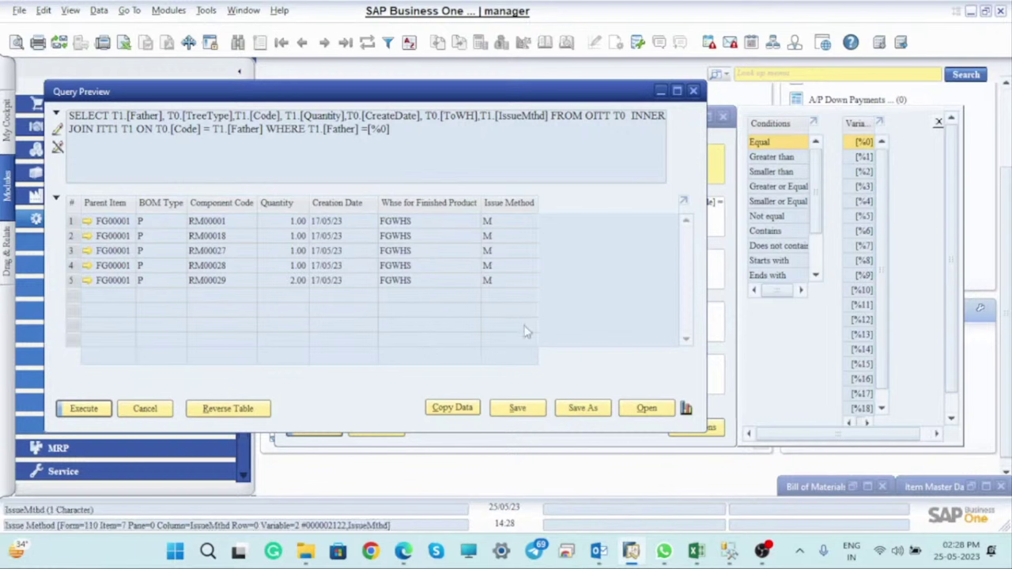
Save the query as BOM Report2 in the General category, and close the query preview and the Query Generator.
click(578, 410)
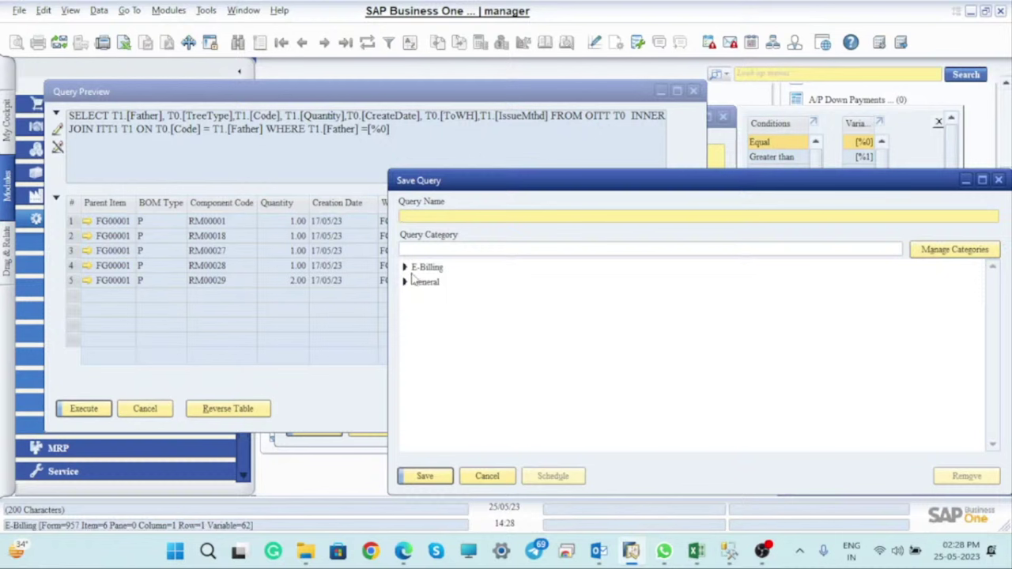
click(405, 283)
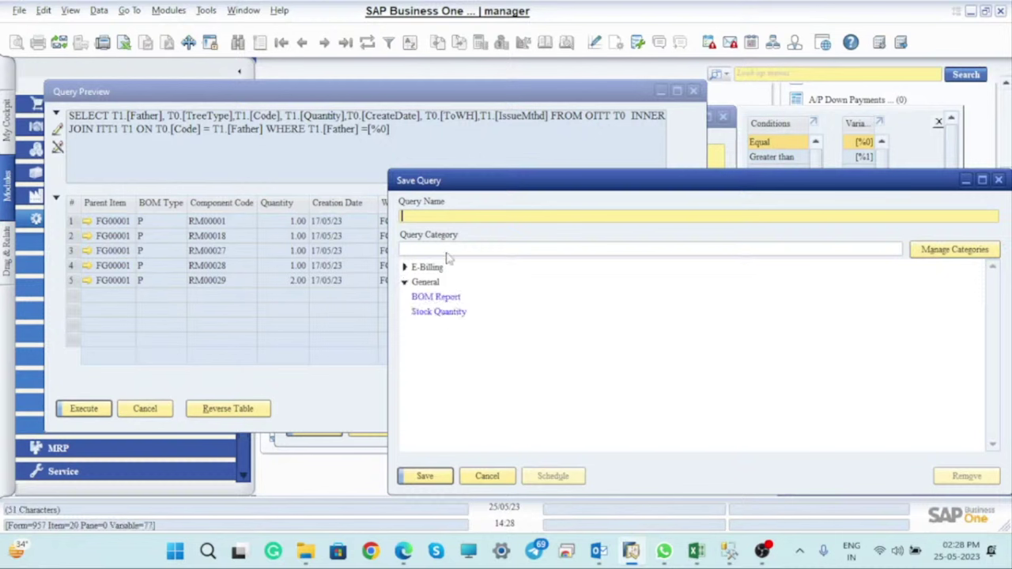
click(448, 217)
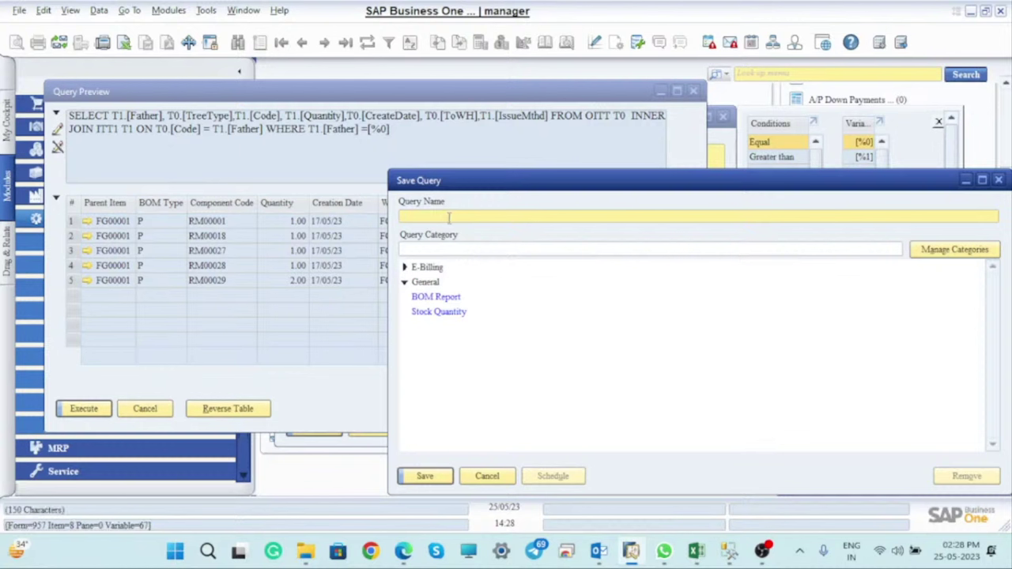
text(BOM Report2)
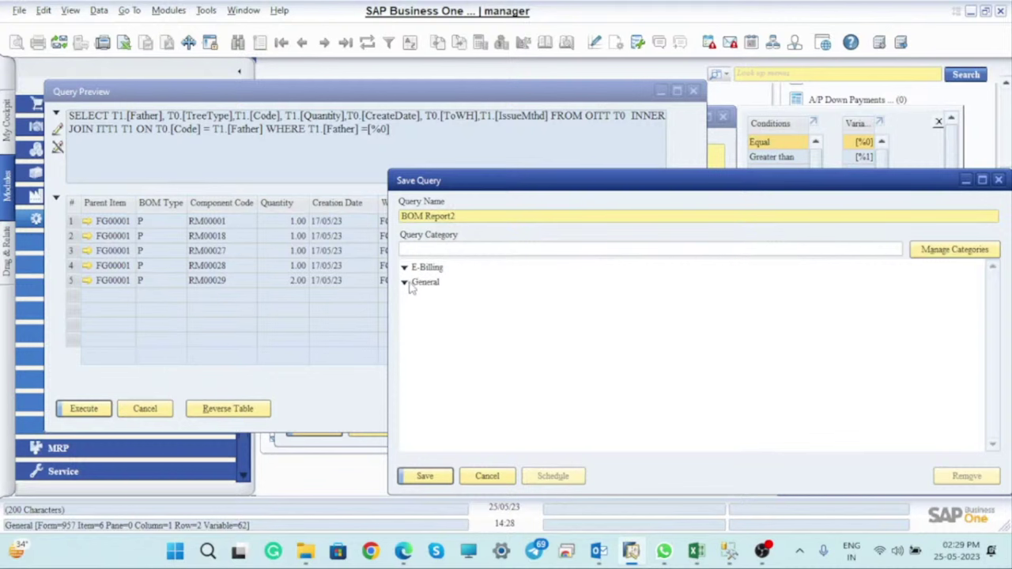
click(424, 476)
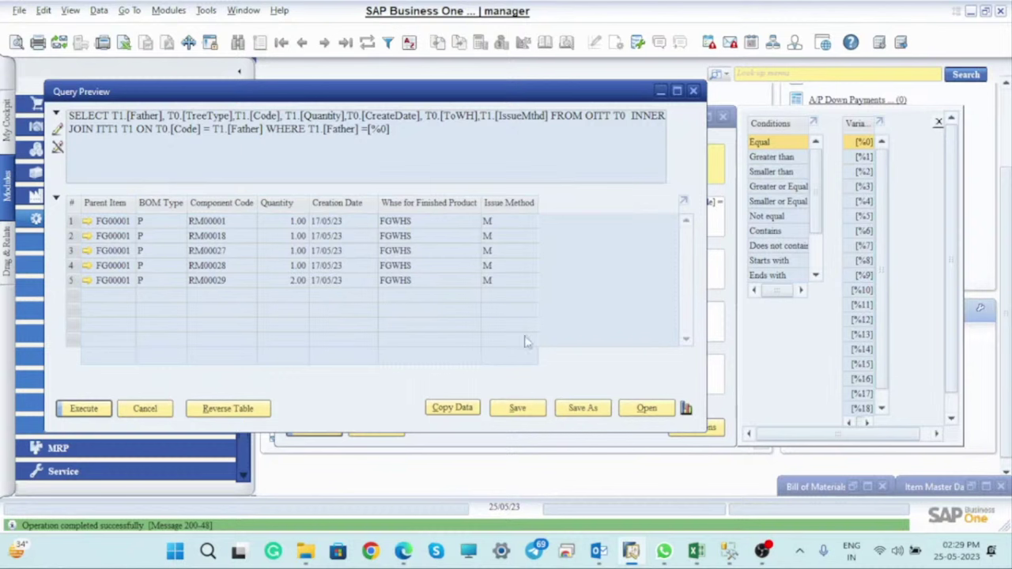
click(694, 93)
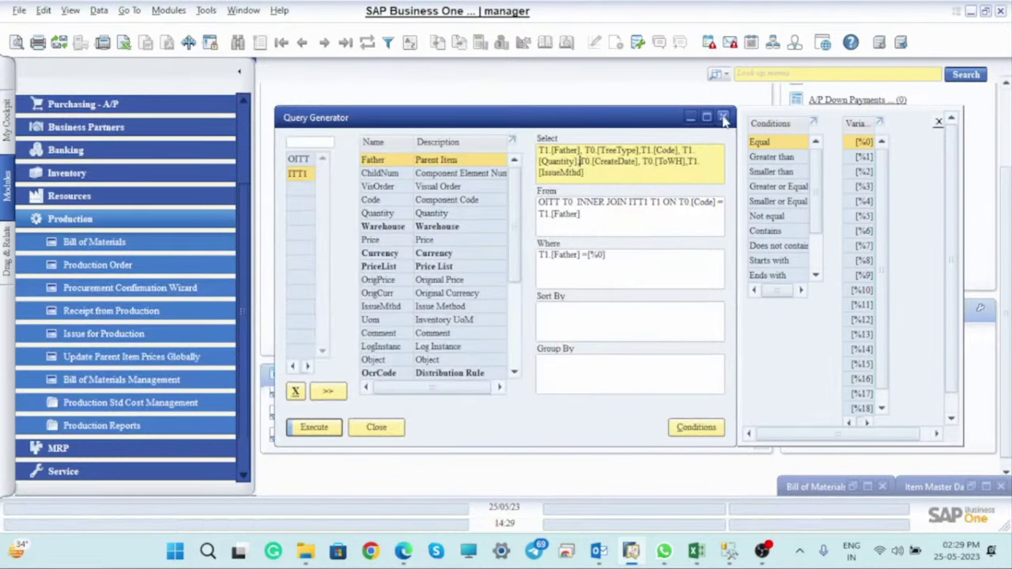
click(376, 428)
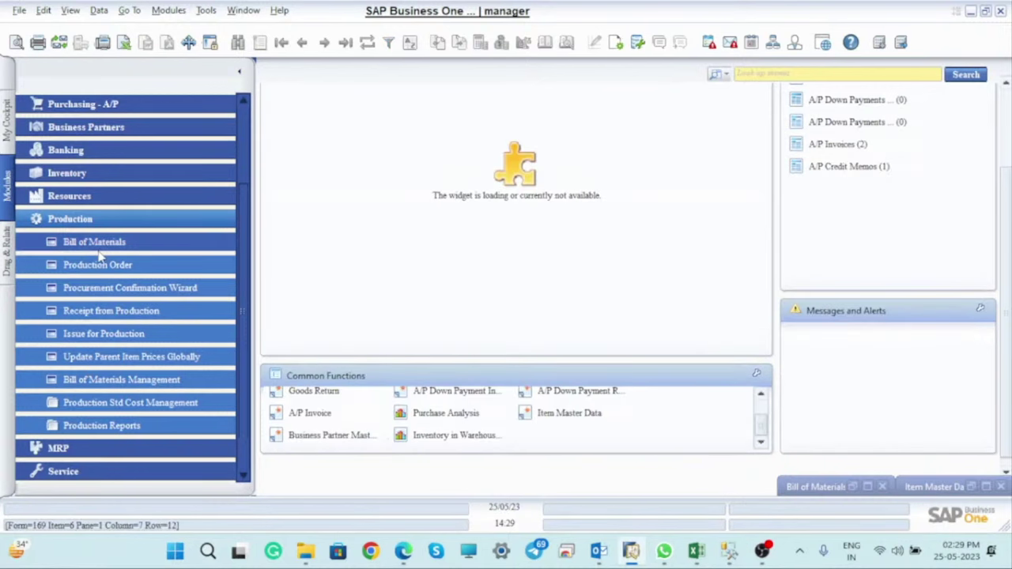
click(207, 11)
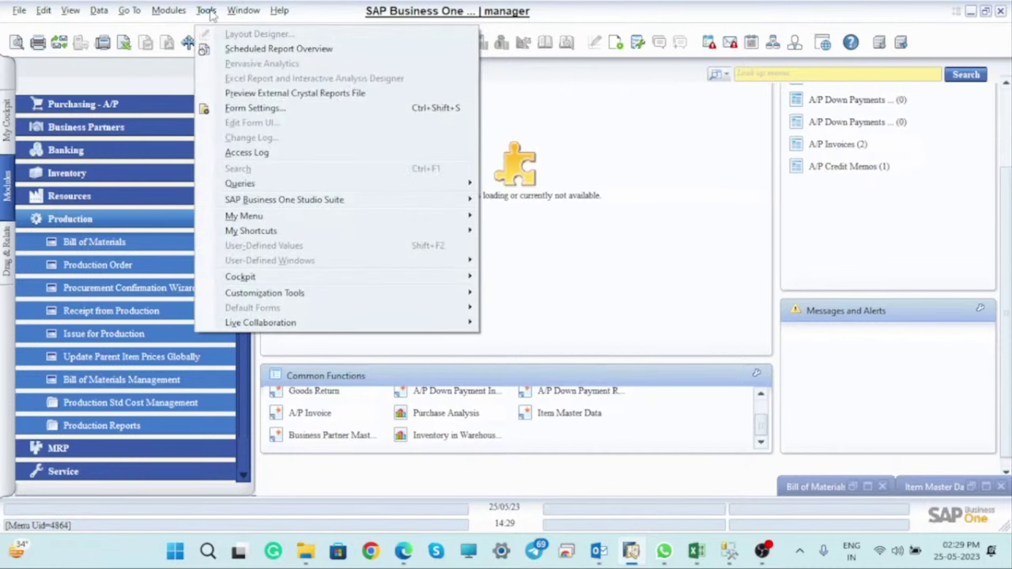
mouse_move(238, 186)
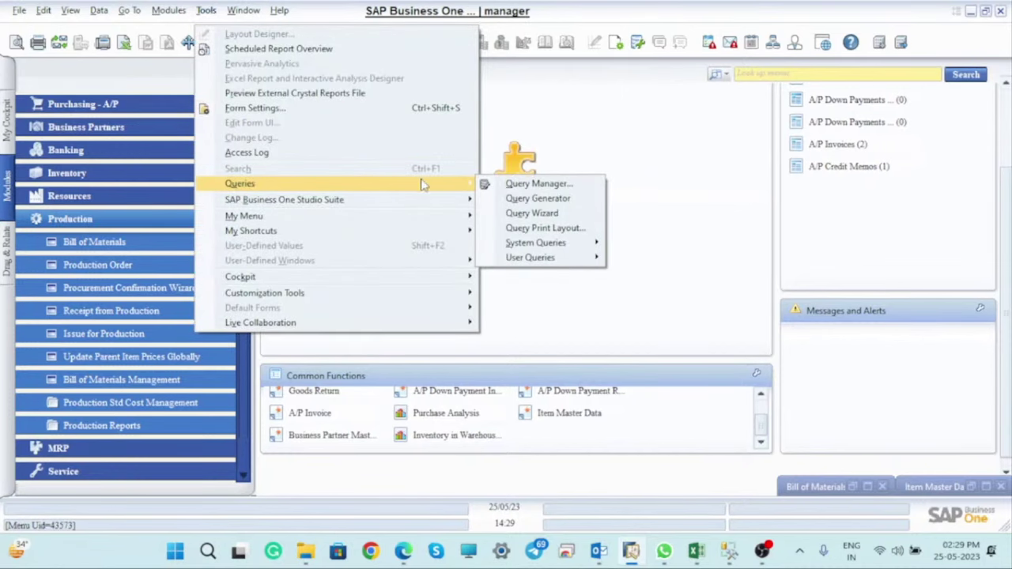
click(512, 199)
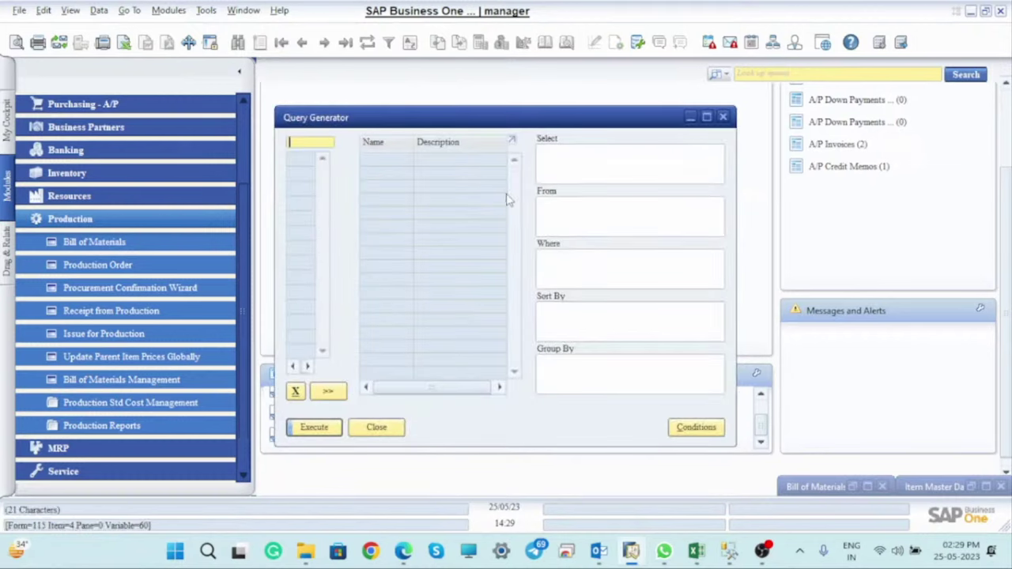
click(723, 117)
Open the Query Manager and expand the General category to list its saved queries.
click(205, 10)
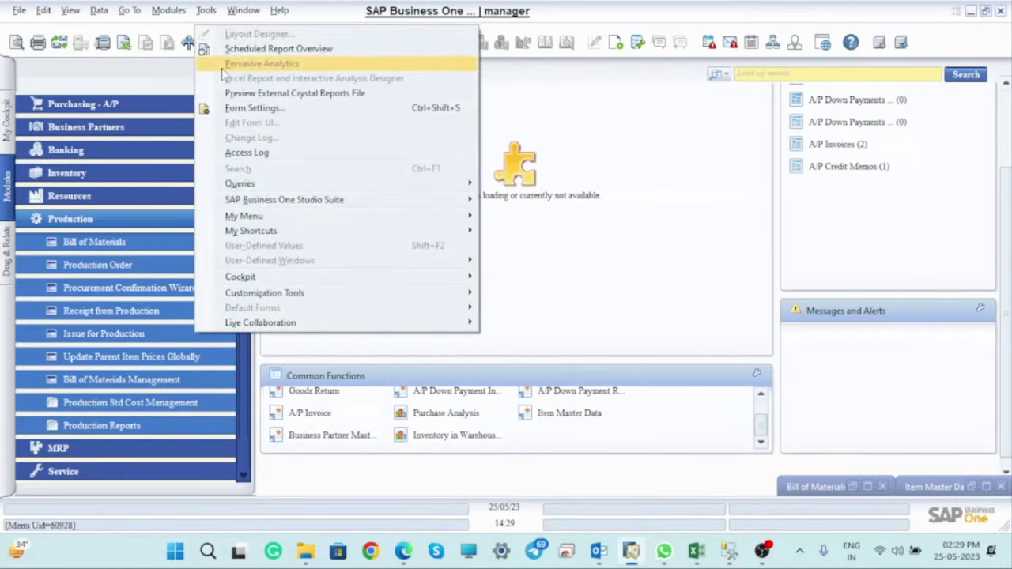
mouse_move(308, 186)
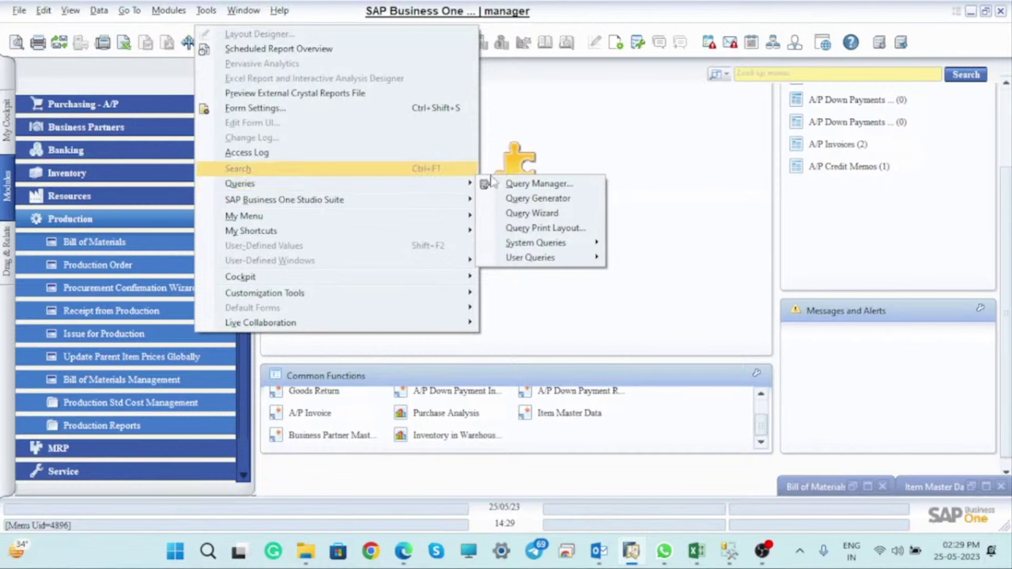
click(525, 185)
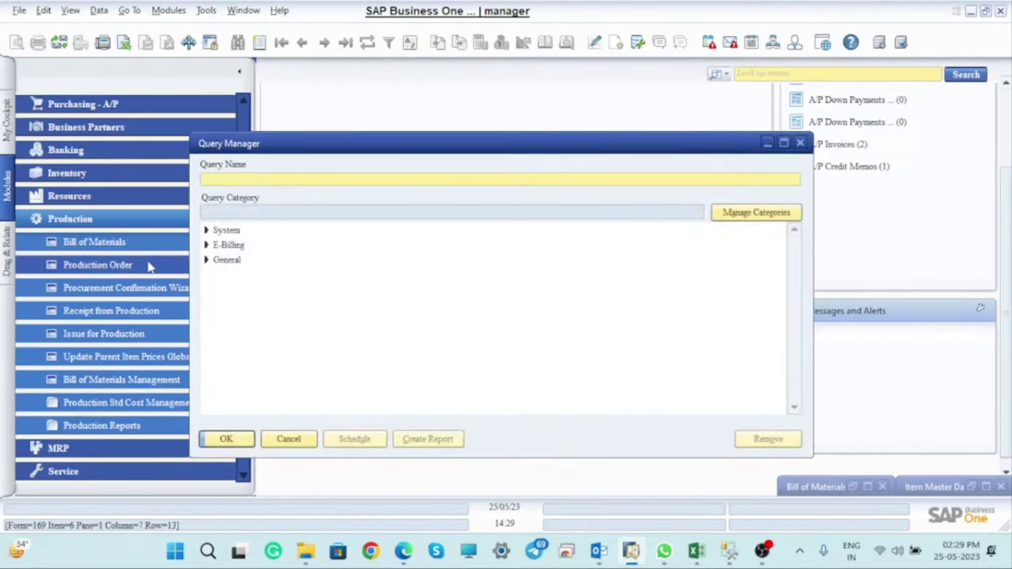
click(224, 261)
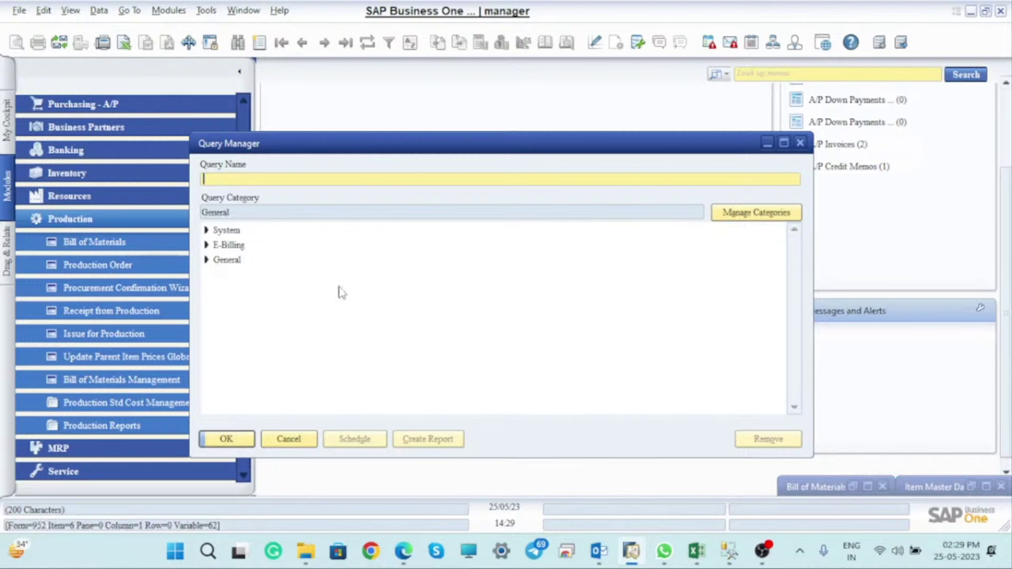
click(207, 261)
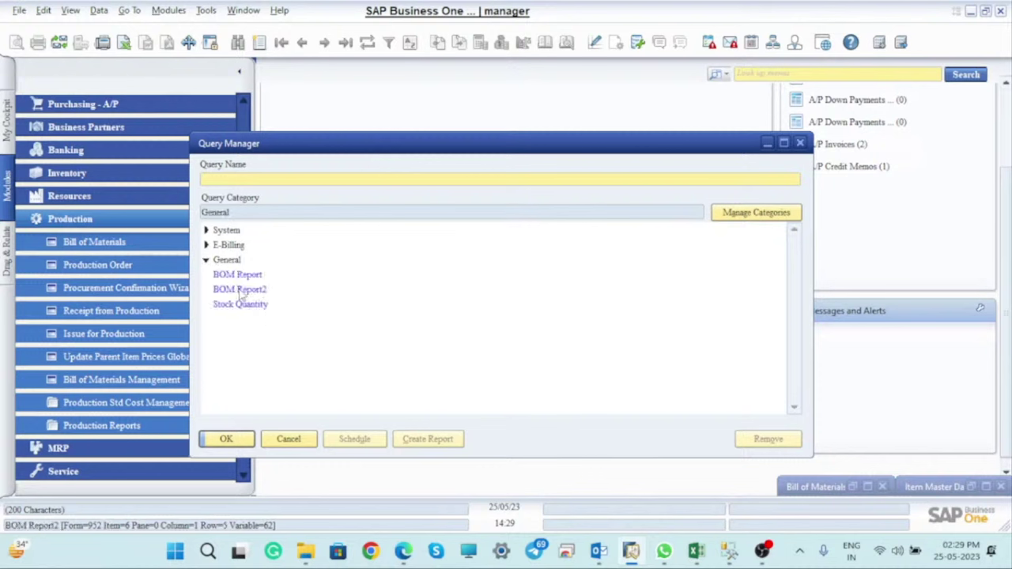
Run the saved BOM Report query for parent item FG00001 and view its result.
click(242, 277)
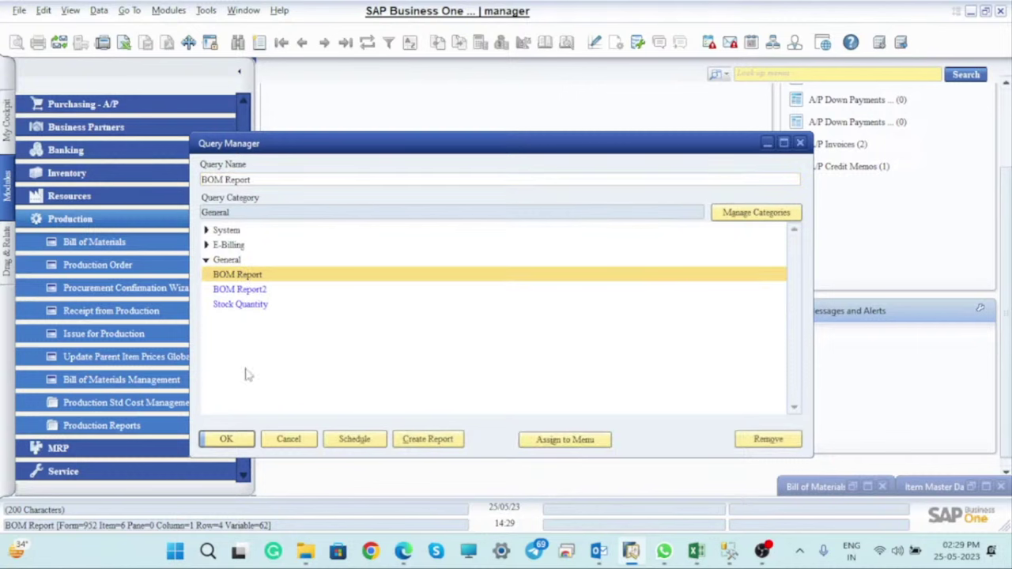
click(236, 439)
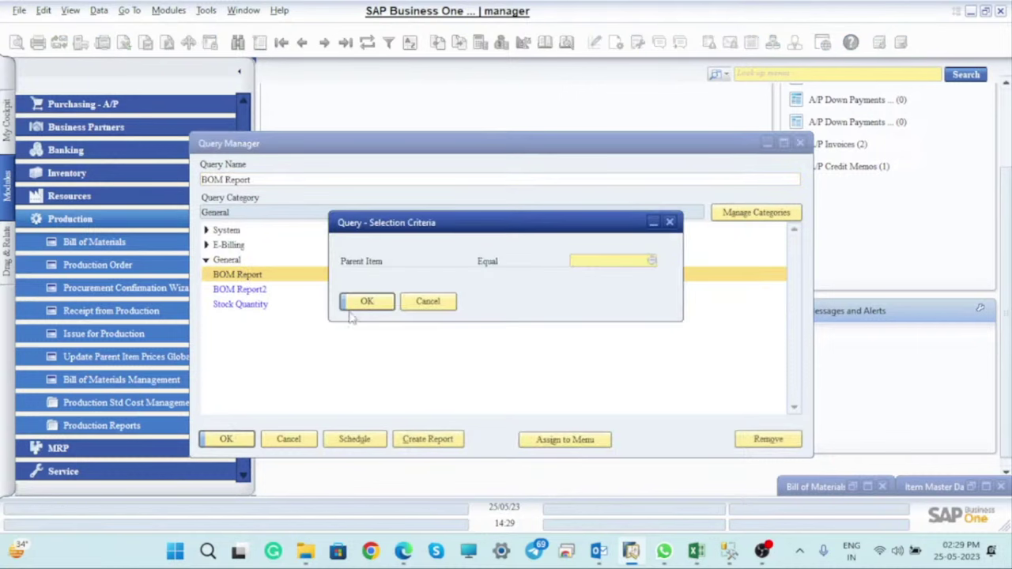
key(Tab)
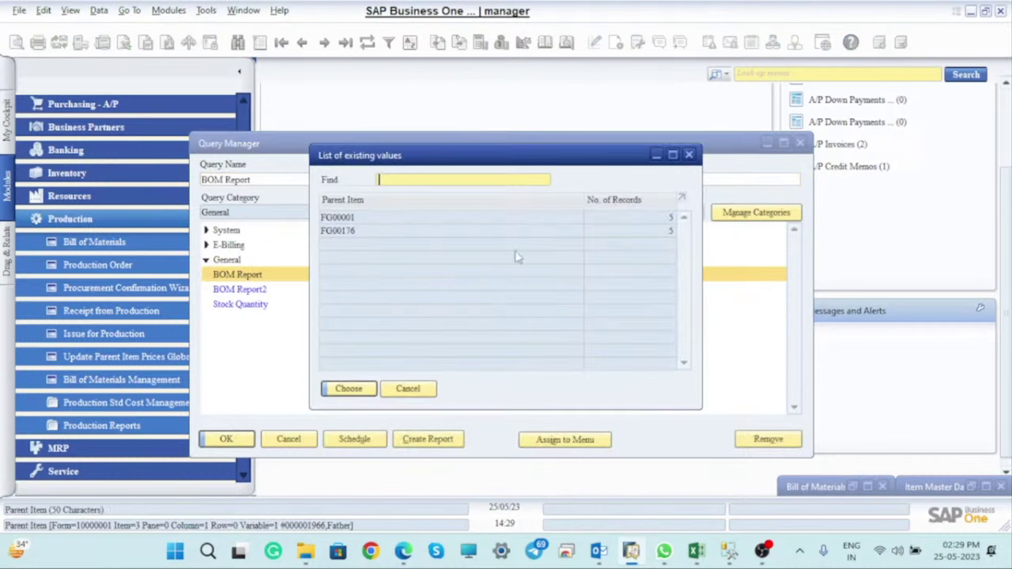
click(348, 387)
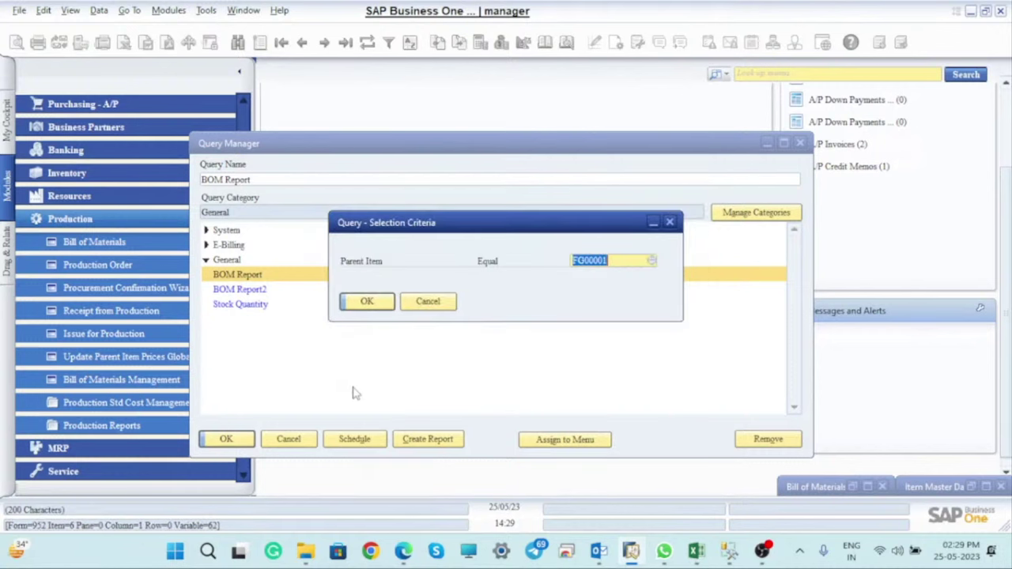
click(366, 300)
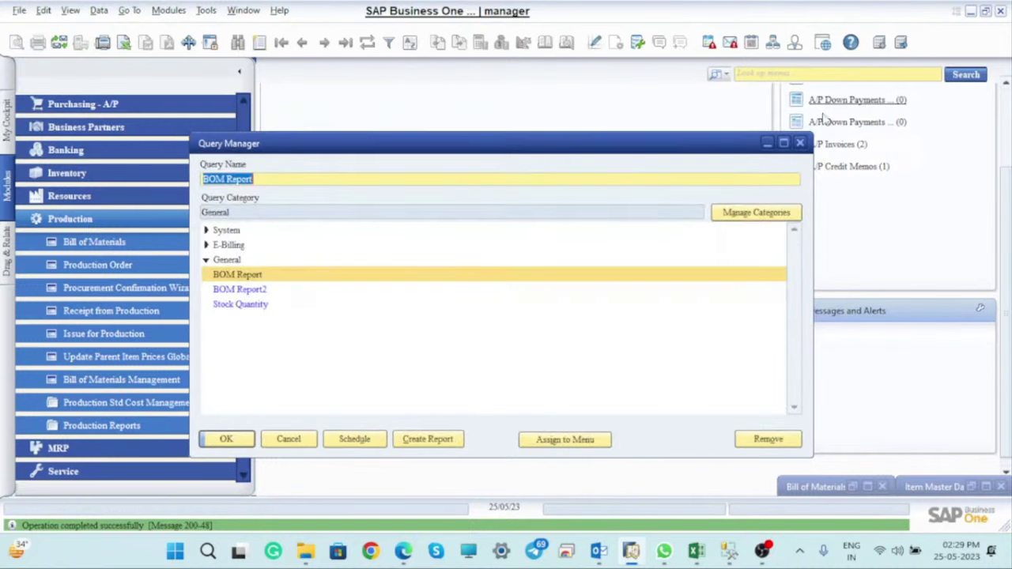
Run the saved BOM Report2 query for parent item FG00001, view its component rows, and close the result.
click(247, 291)
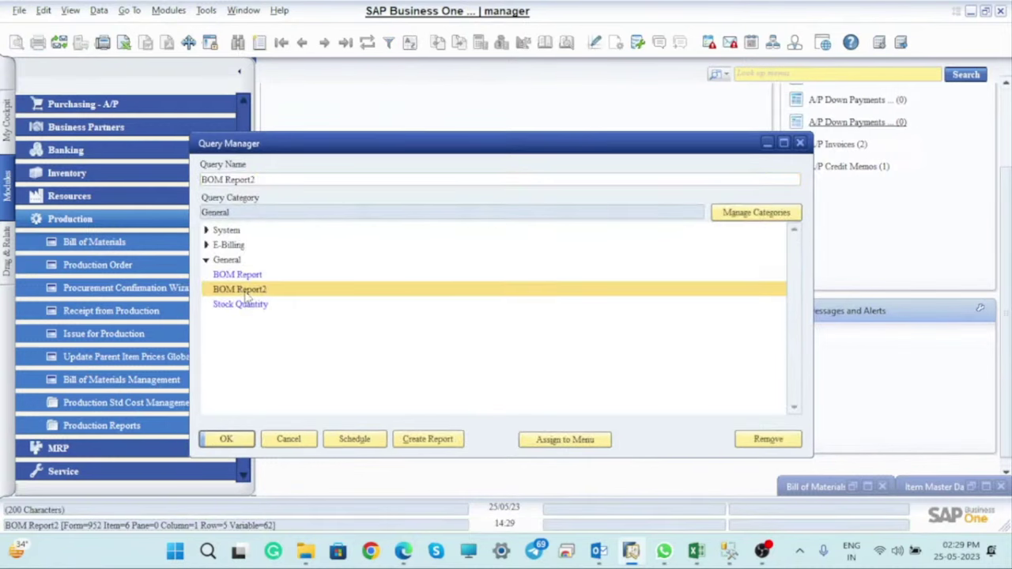
click(240, 440)
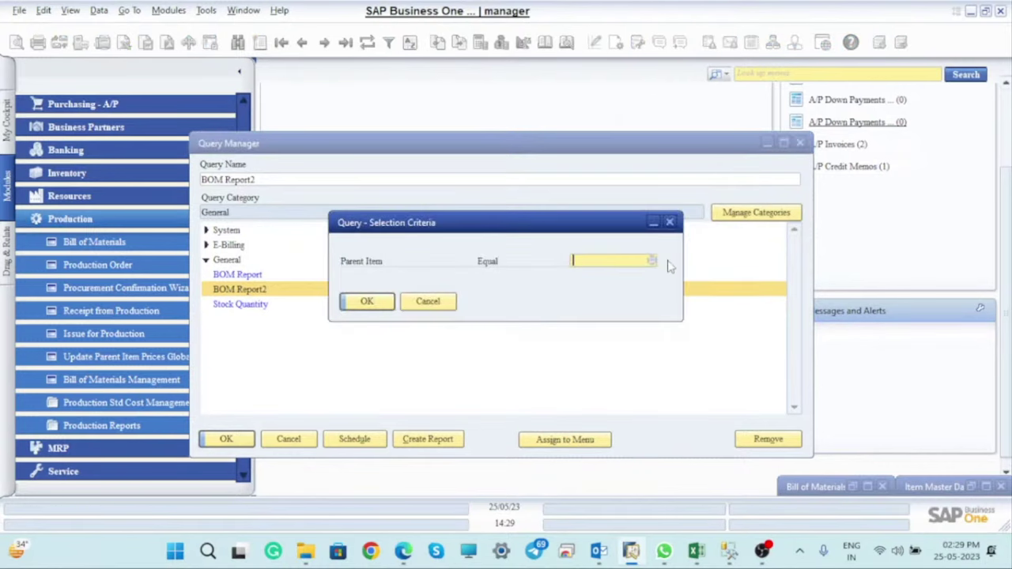
click(653, 261)
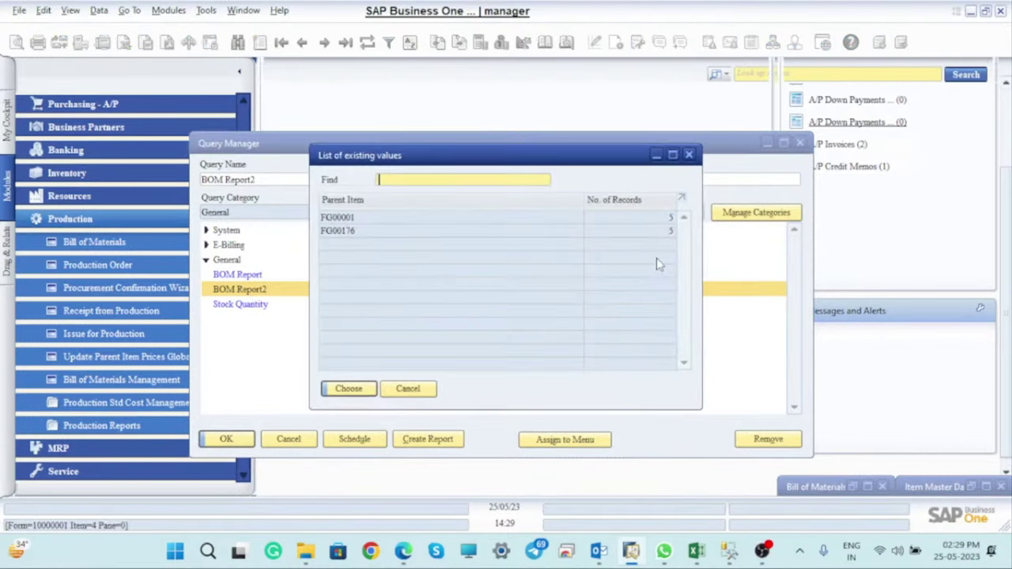
click(340, 217)
click(348, 389)
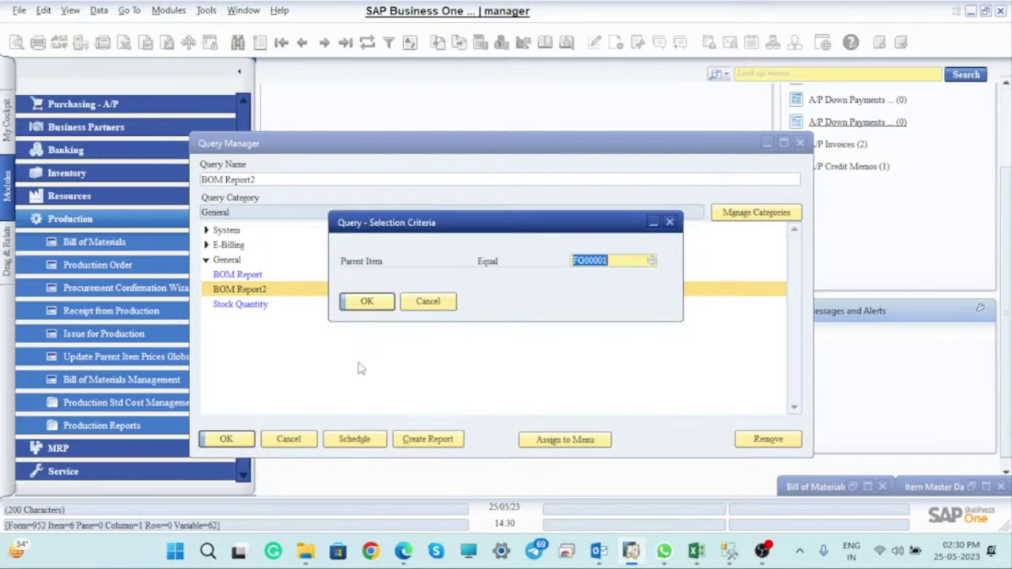
click(367, 303)
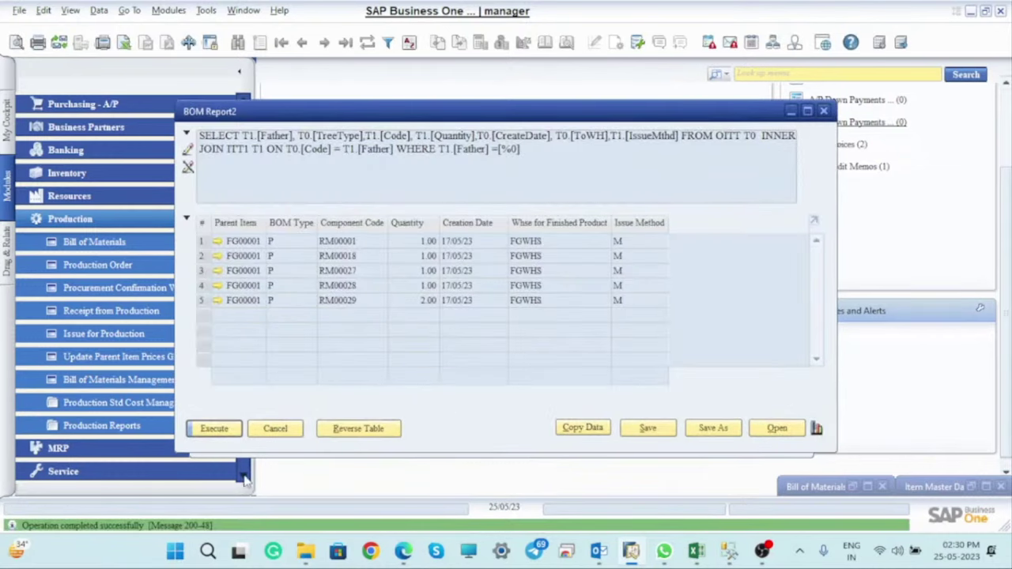
click(277, 433)
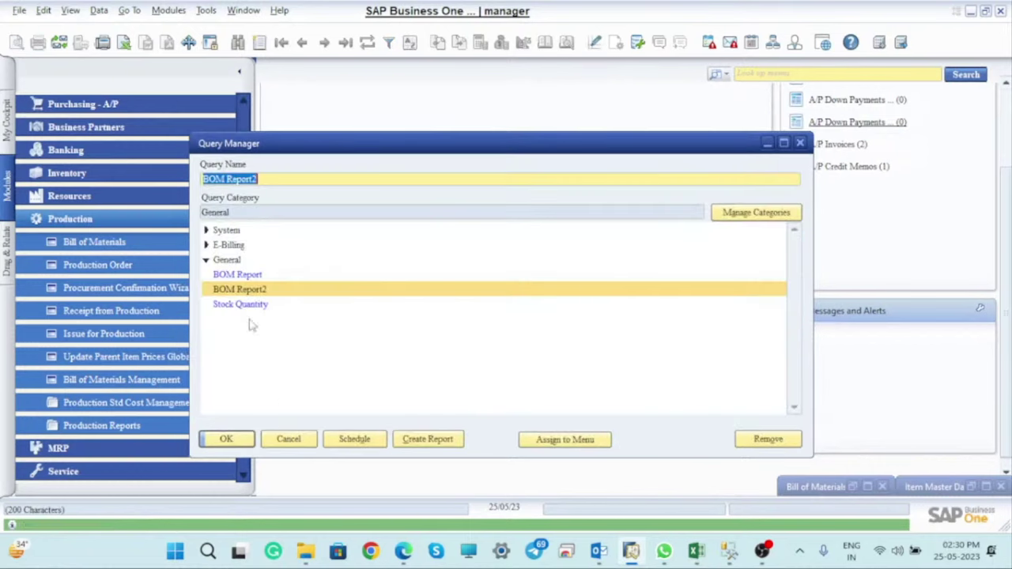
Run the saved Stock Quantity query for item FG00010 to view its stock per warehouse.
click(250, 308)
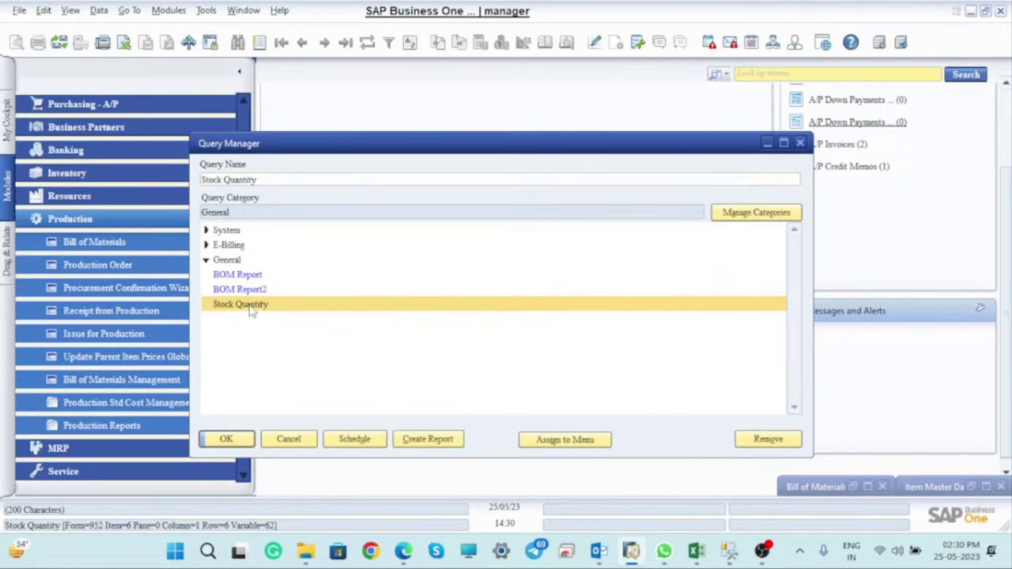
click(229, 440)
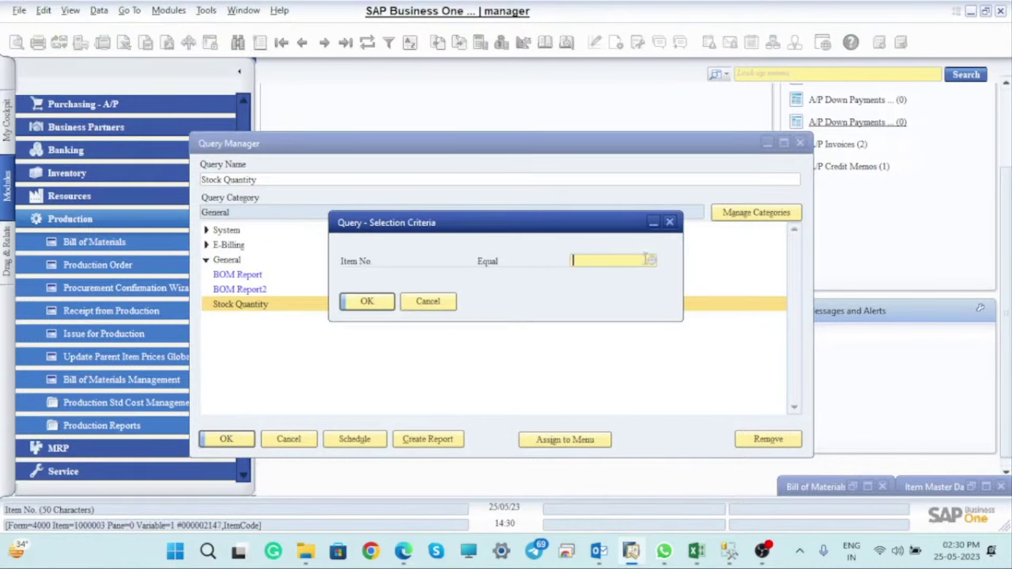
click(652, 262)
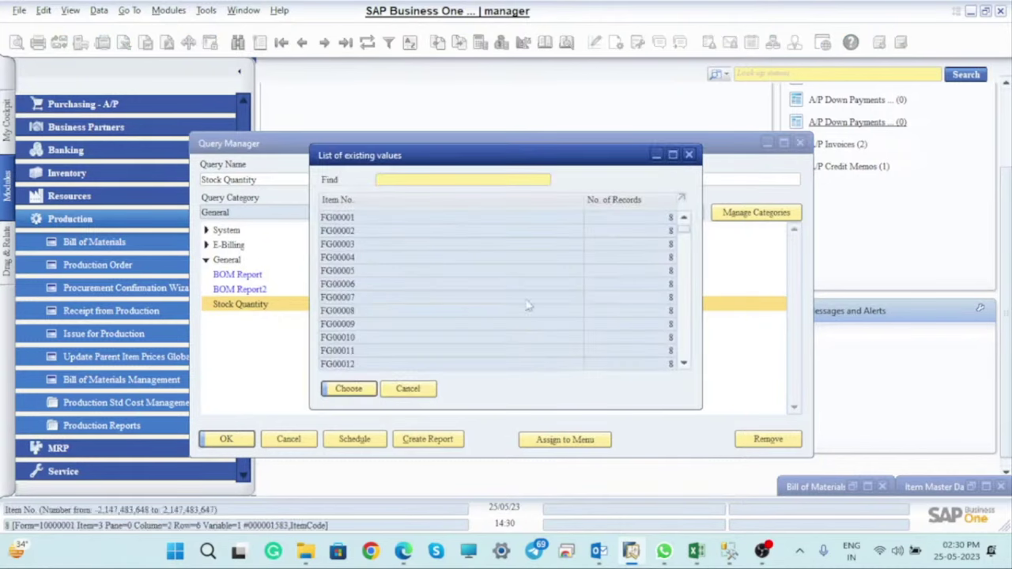
click(348, 389)
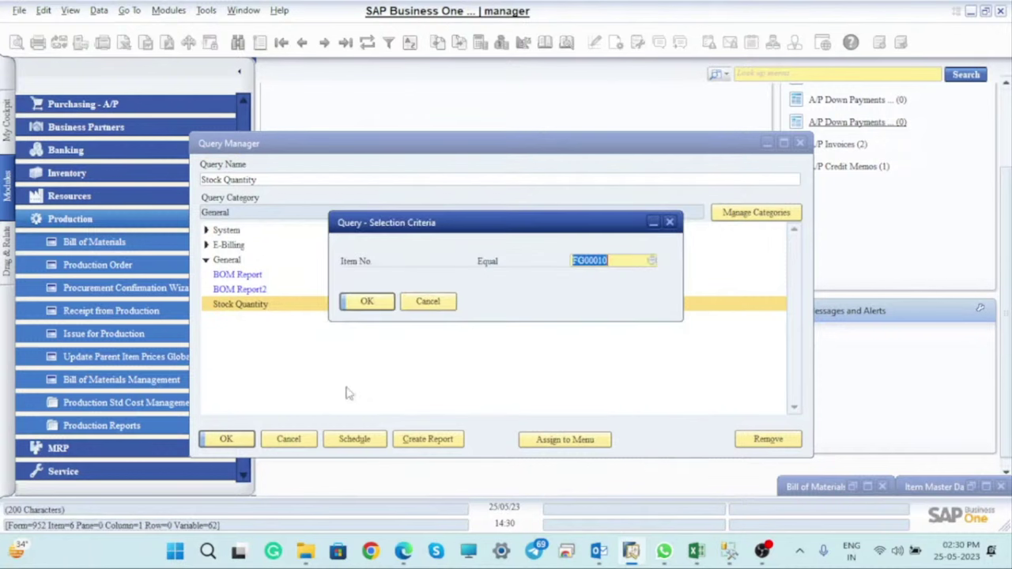
click(371, 304)
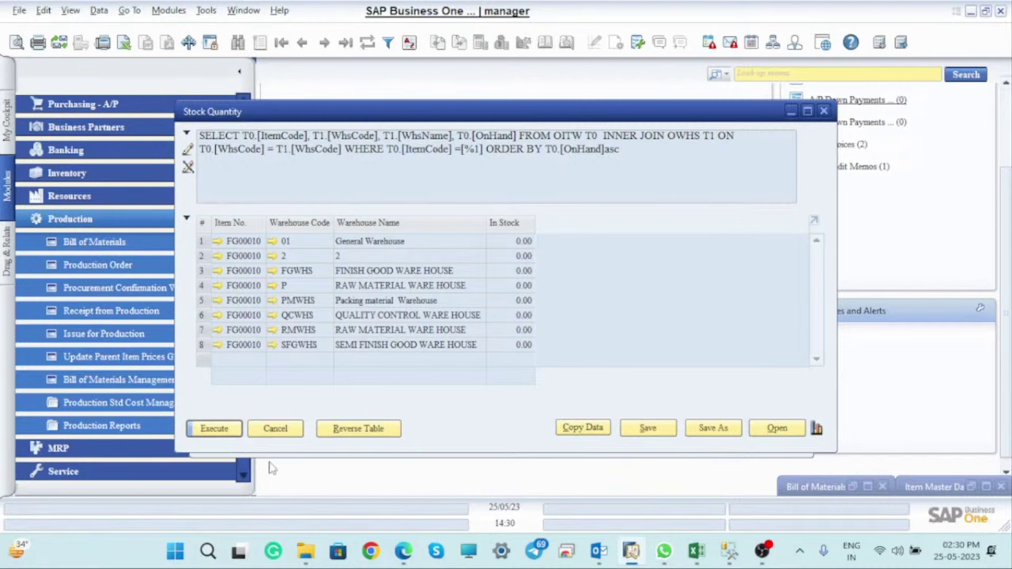
Close the current stock result and run the saved Stock Quantity query for item FG00001 to view its stock per warehouse.
click(276, 430)
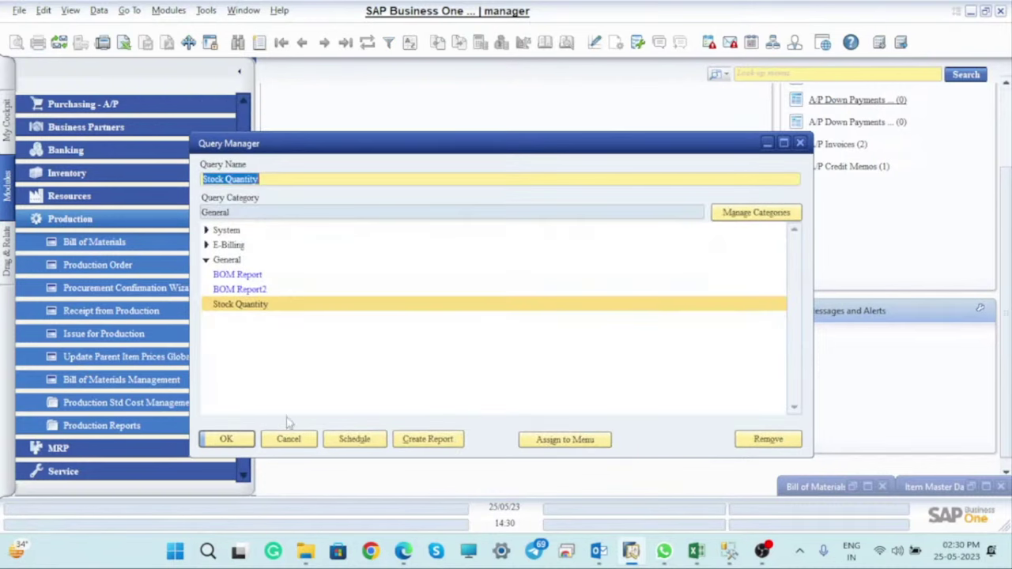
click(253, 308)
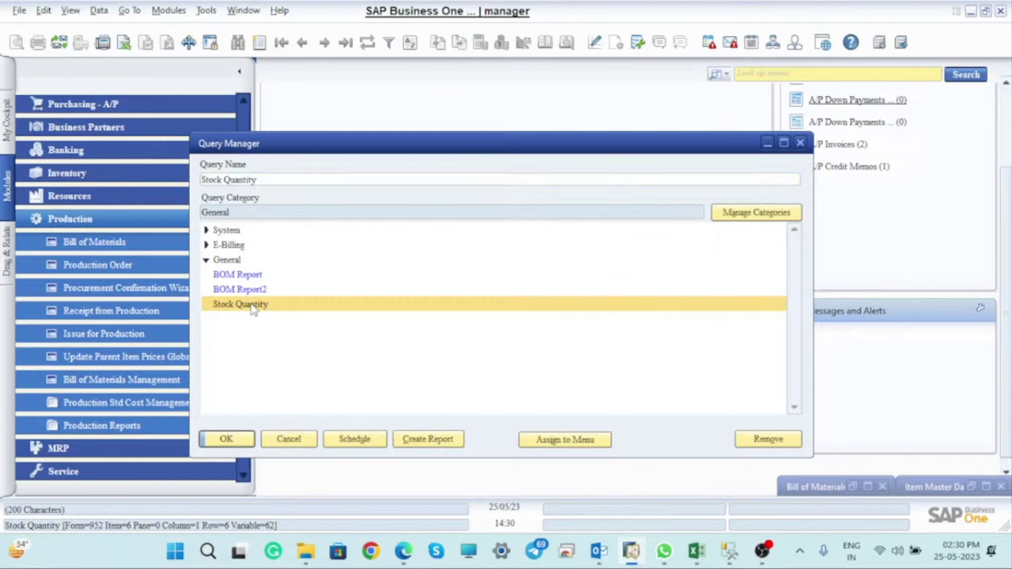
click(228, 439)
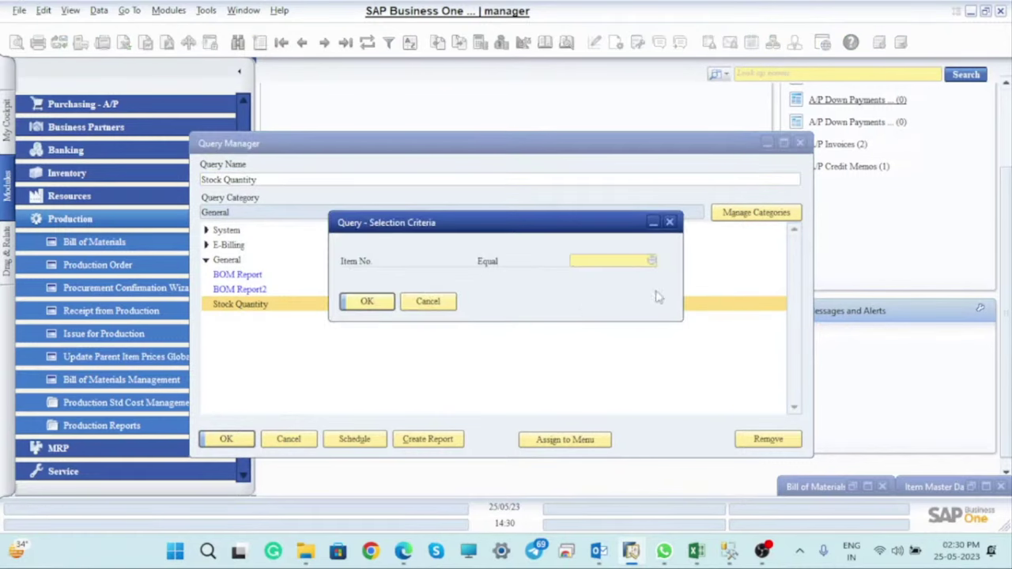
click(651, 260)
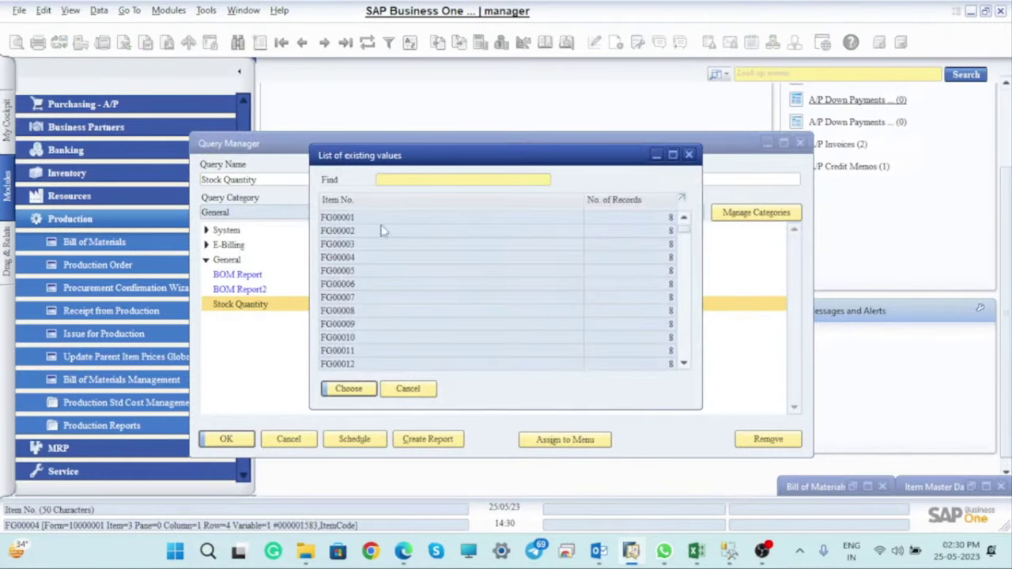
click(346, 391)
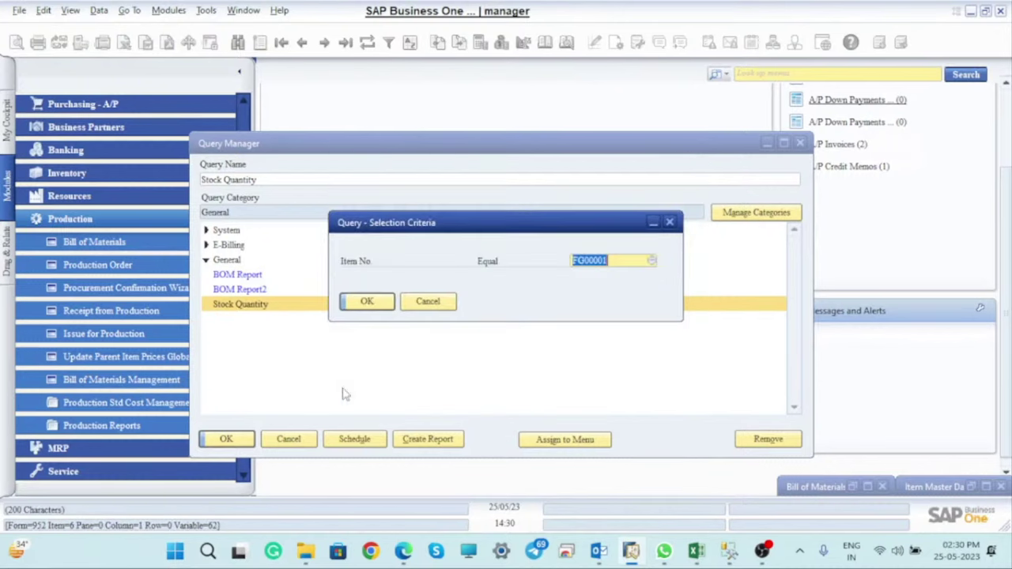
click(367, 301)
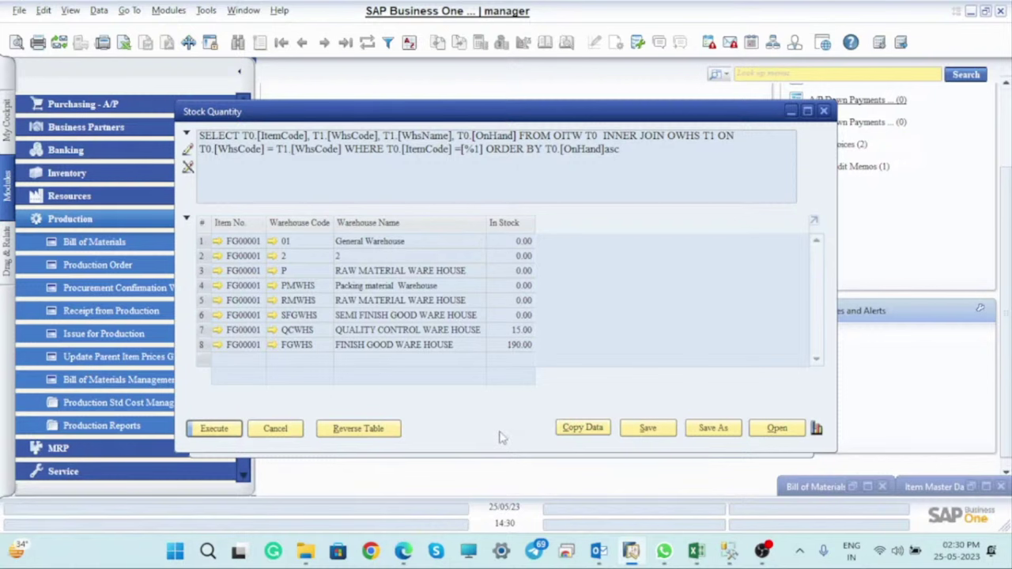
Close the Stock Quantity result and the Query Manager.
click(289, 428)
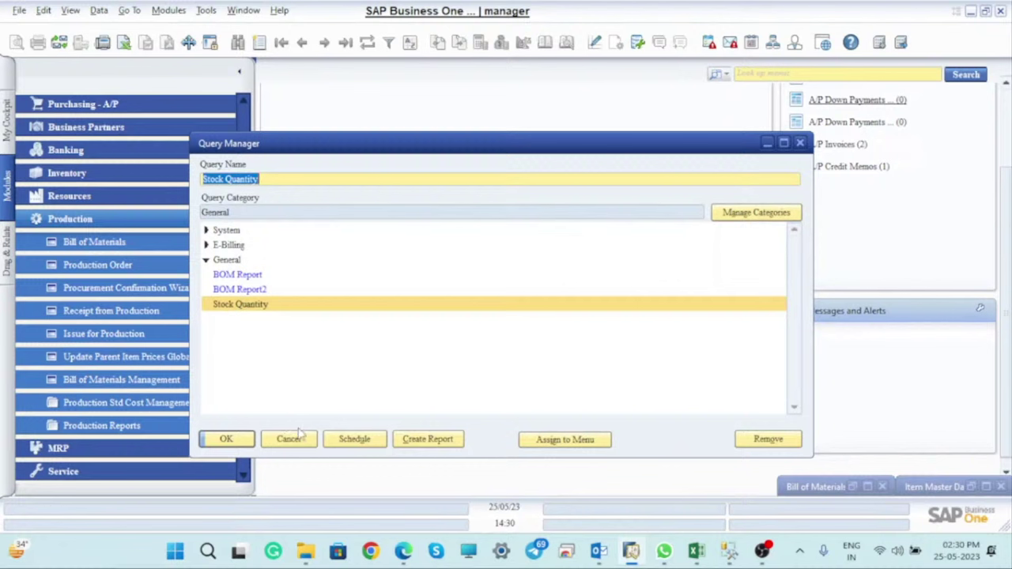
click(295, 442)
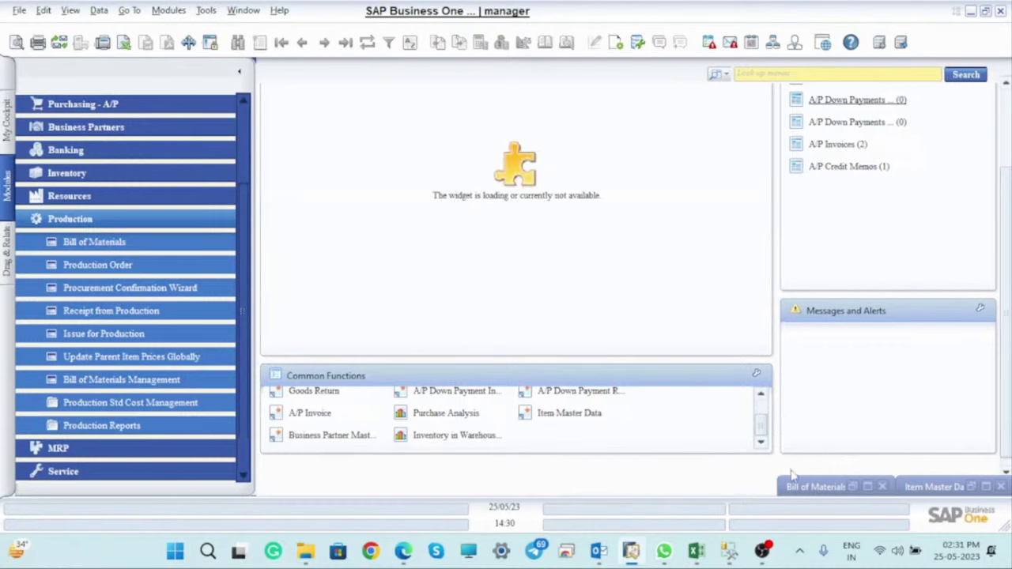
click(768, 554)
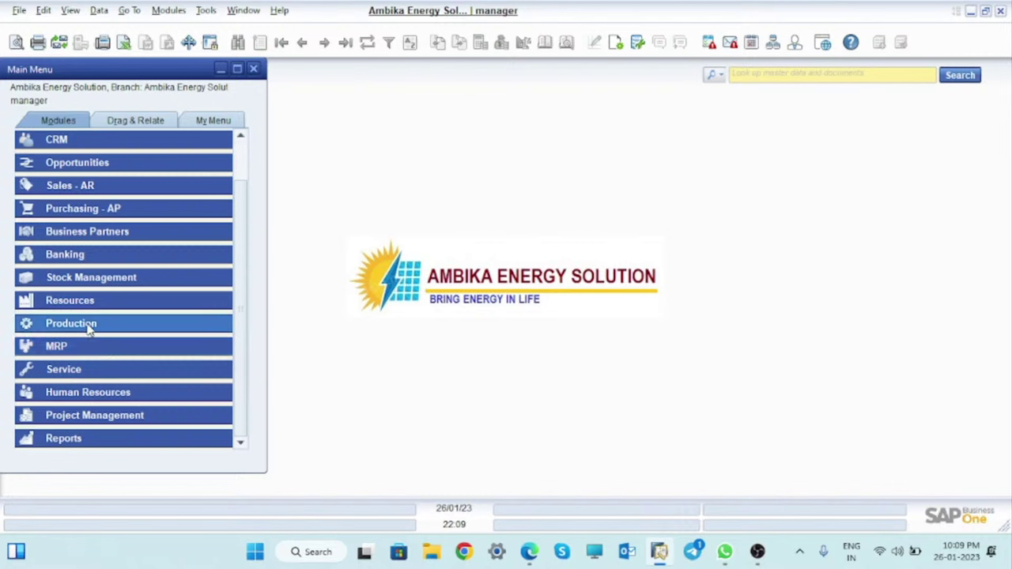
Open the Bill of Materials form from the Production module.
click(87, 325)
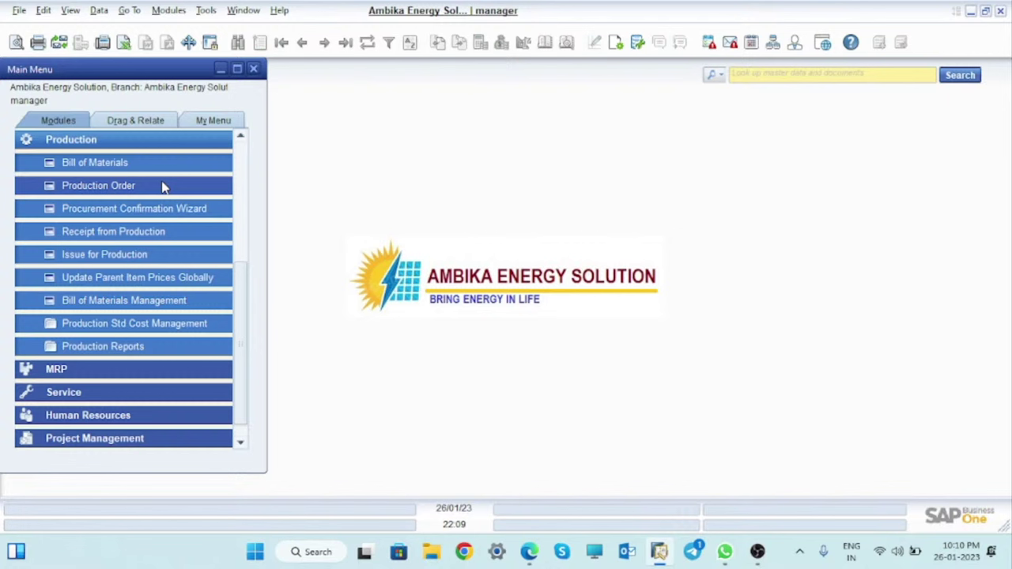
click(118, 162)
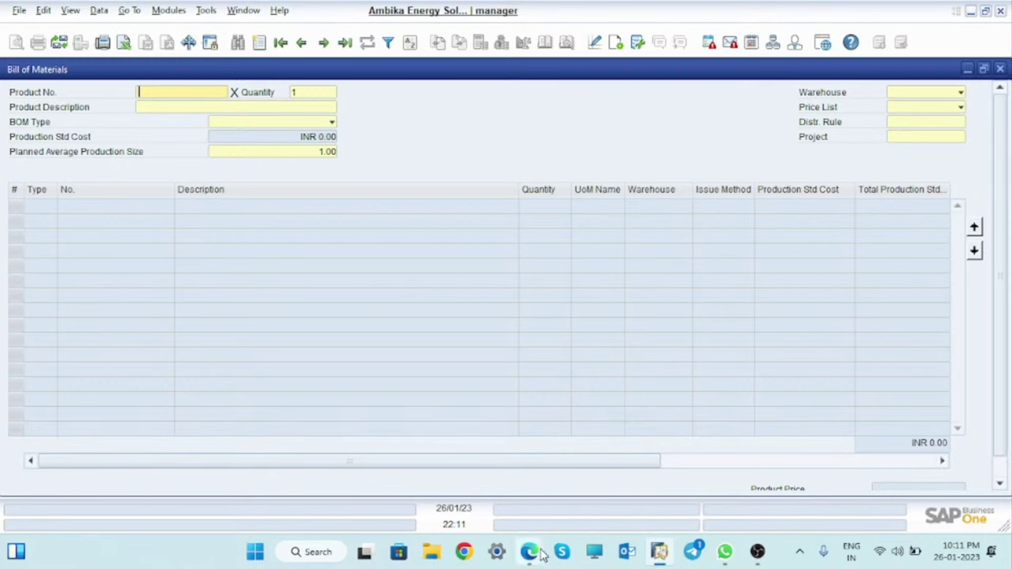
Minimize the open windows, find PowerPoint 2016 with the search term ppt, and create a blank presentation in it.
click(971, 10)
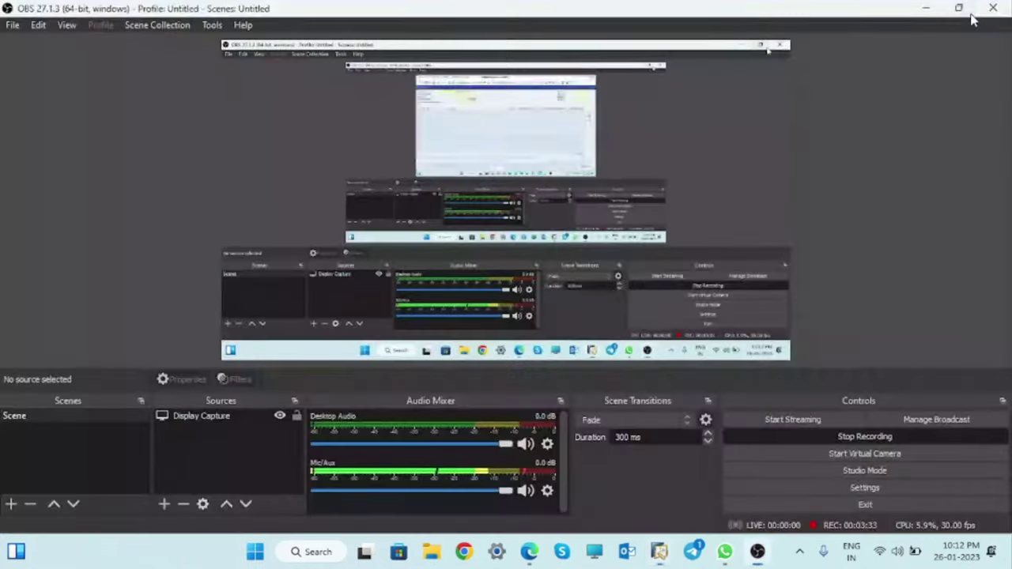
click(926, 8)
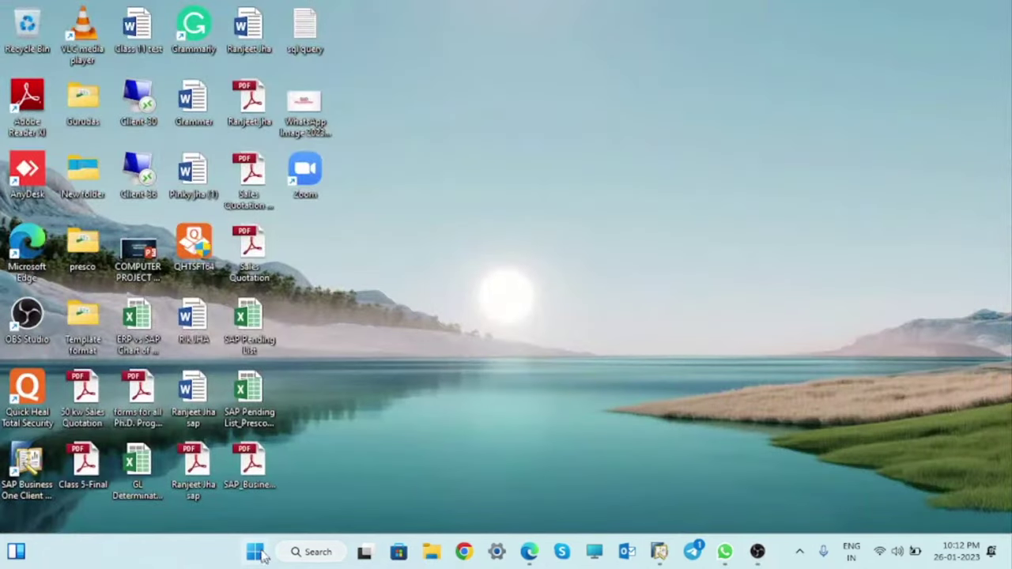
click(298, 553)
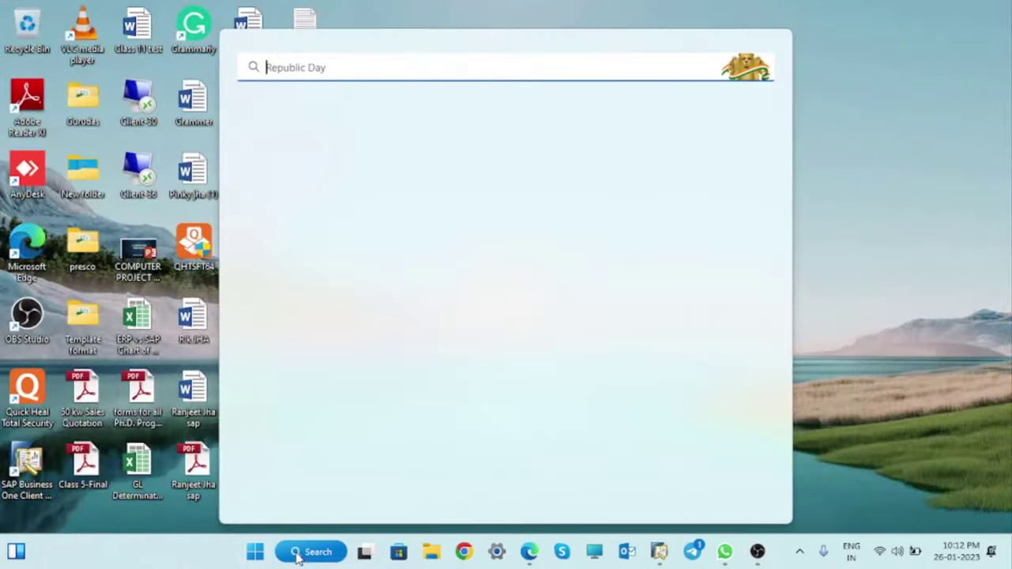
text(pp)
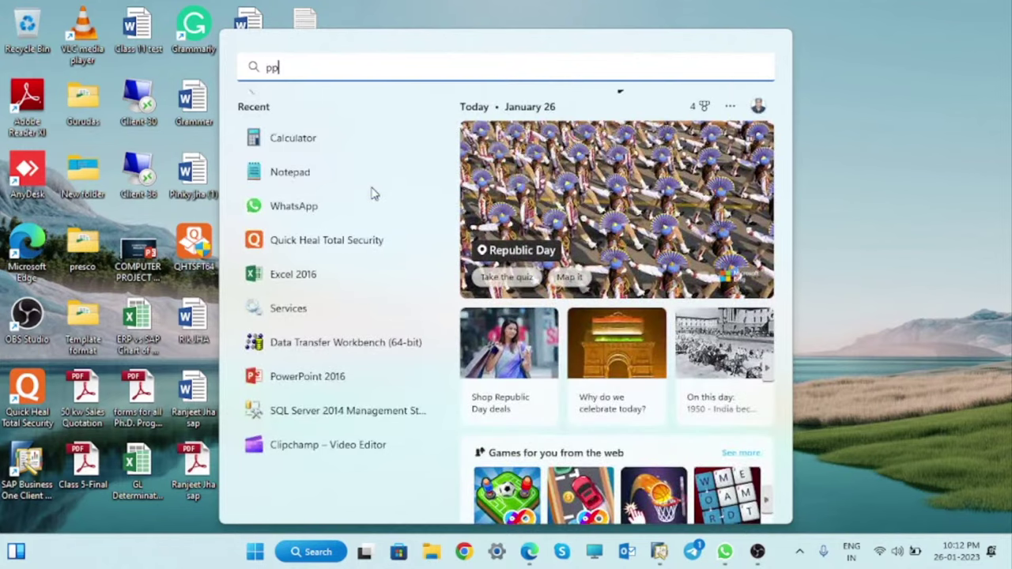
text(t)
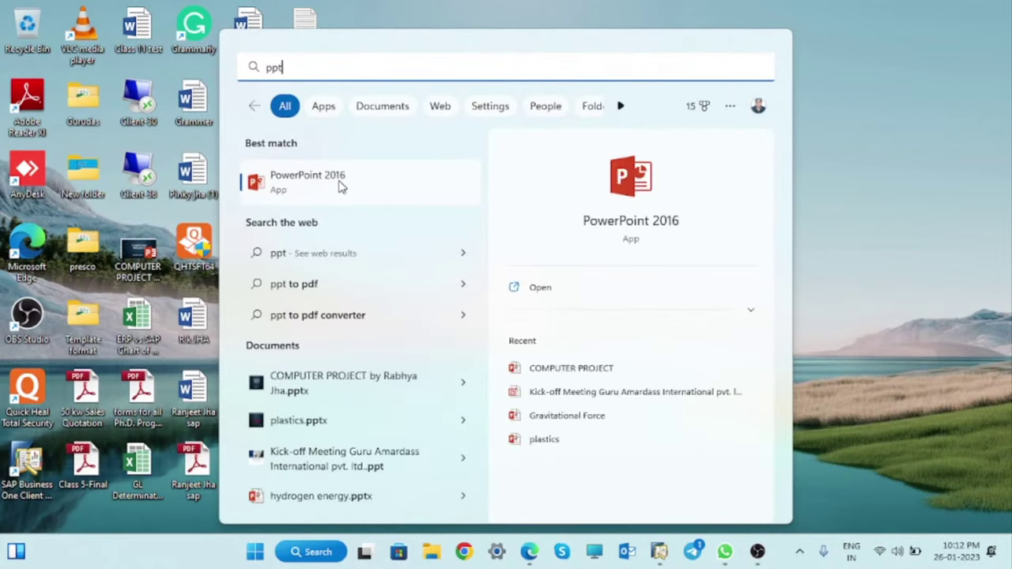
click(340, 185)
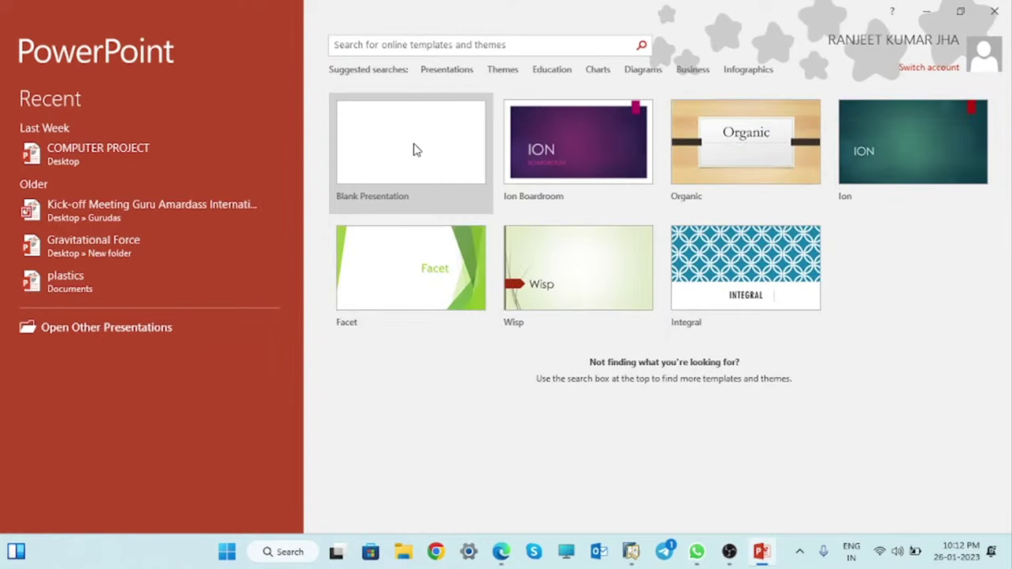
click(417, 150)
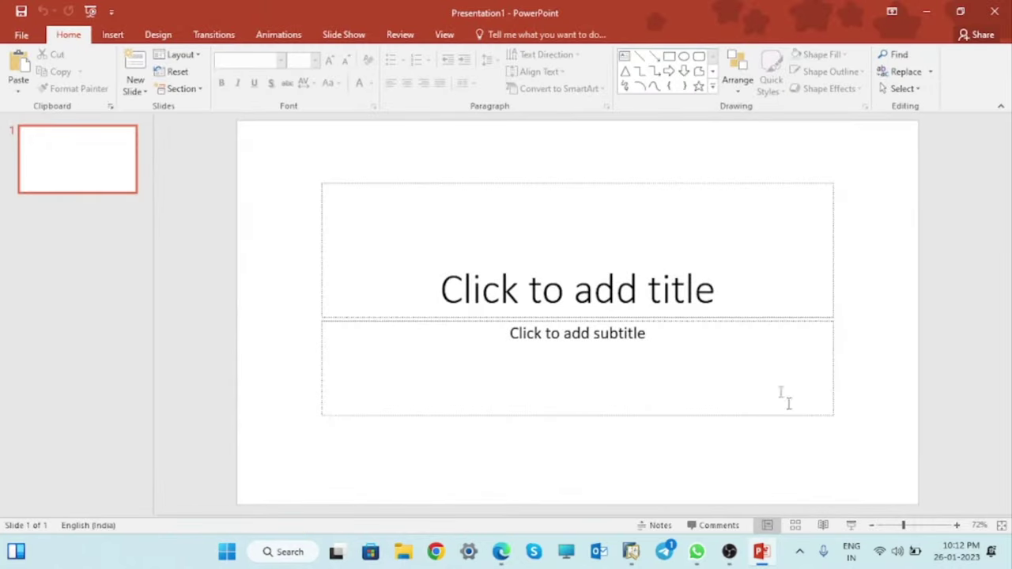
Shrink the title placeholder to a narrow strip in the upper part of the slide and enter the title Mobile(FG).
mouse_move(765, 556)
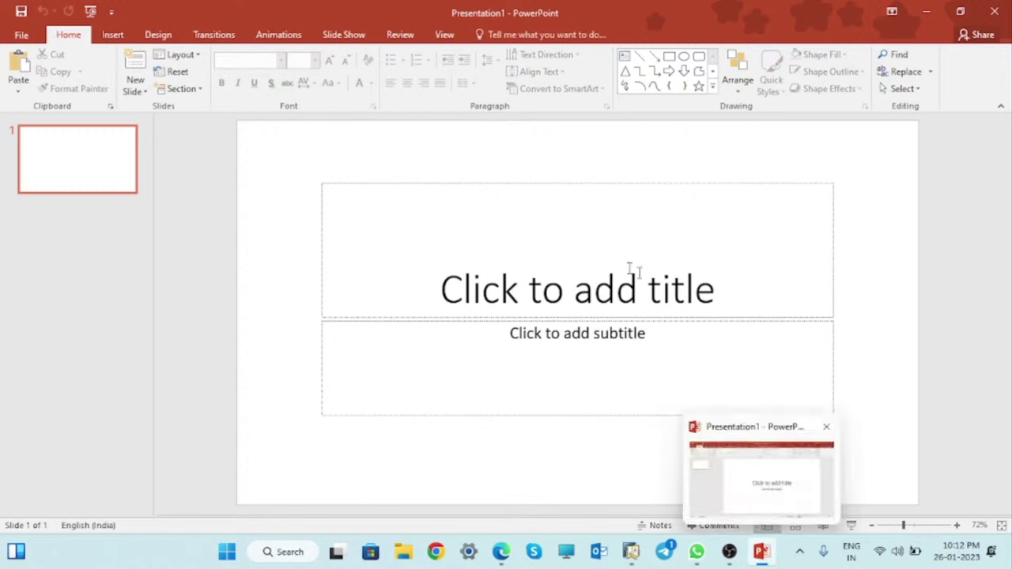
click(503, 208)
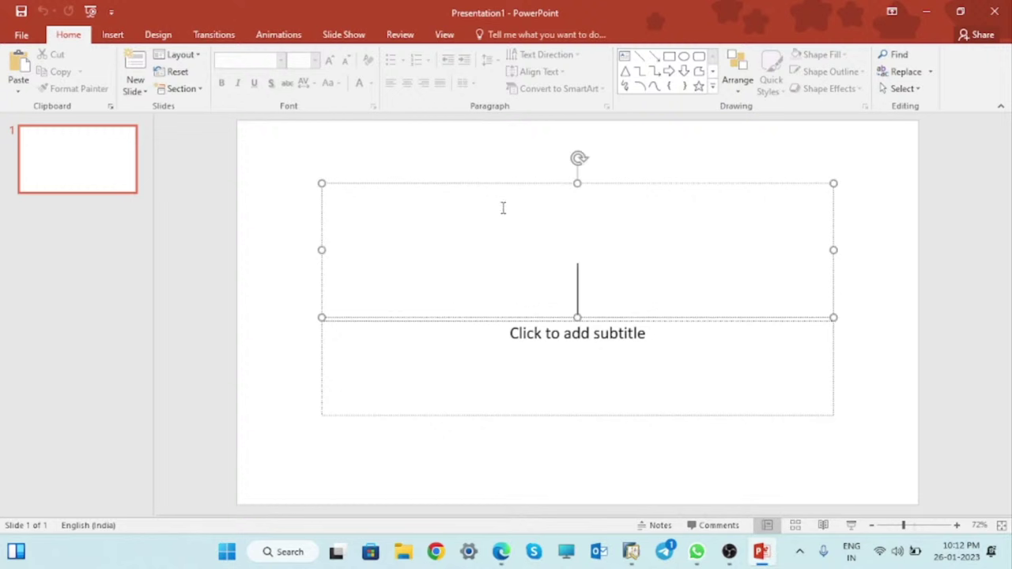
drag(577, 316, 558, 208)
click(545, 195)
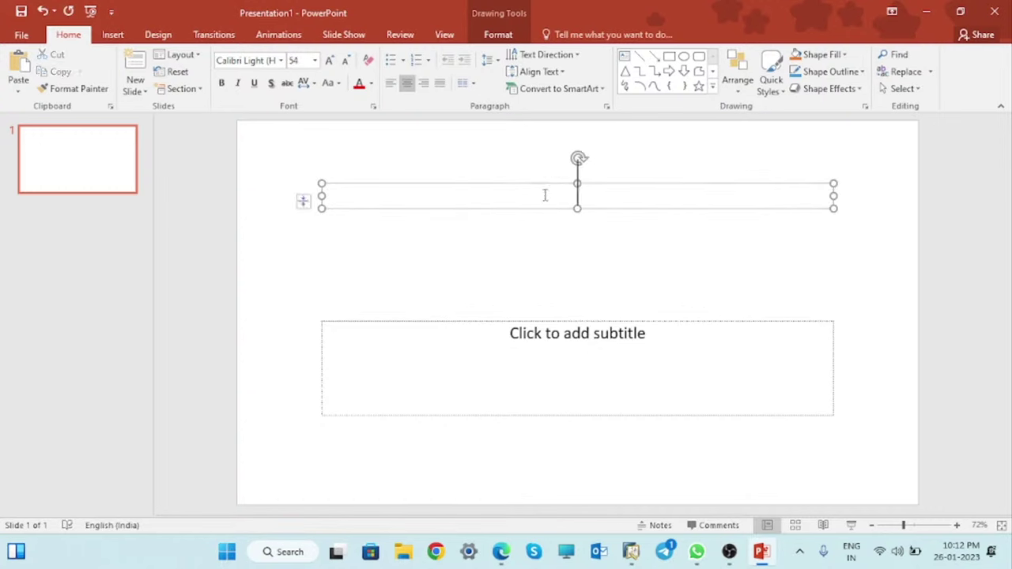
text(M)
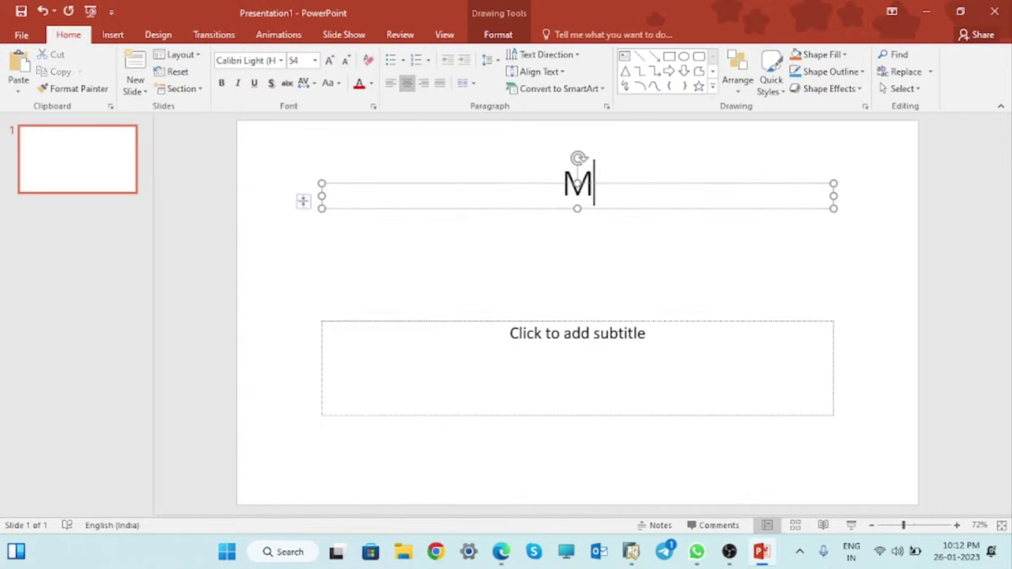
text(obile)
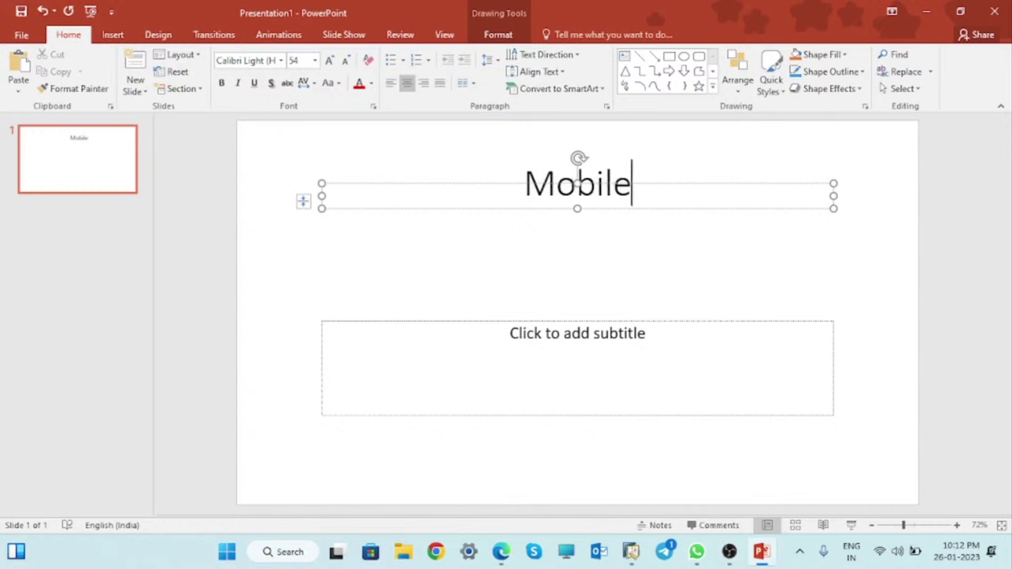
text(()
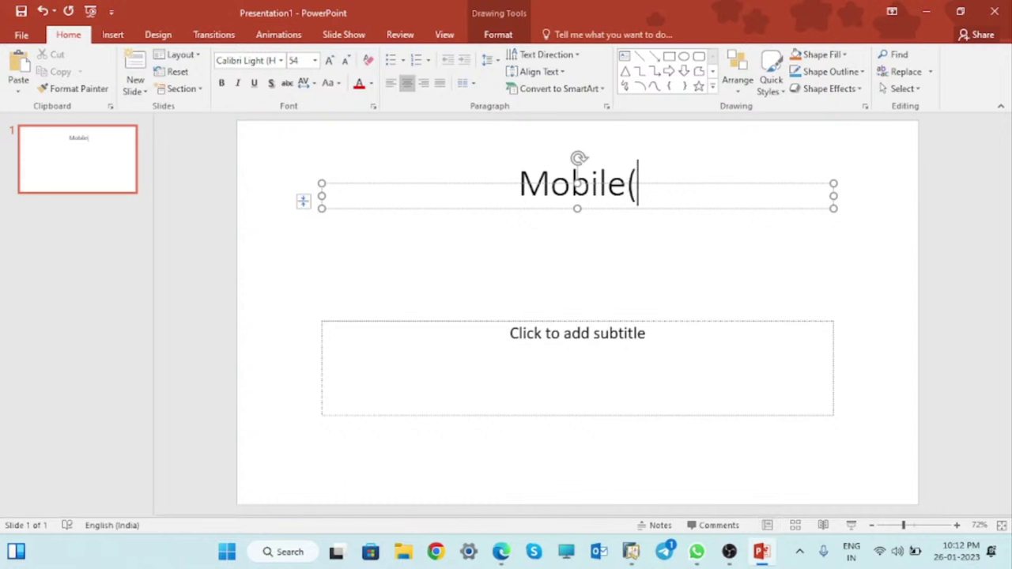
text(F)
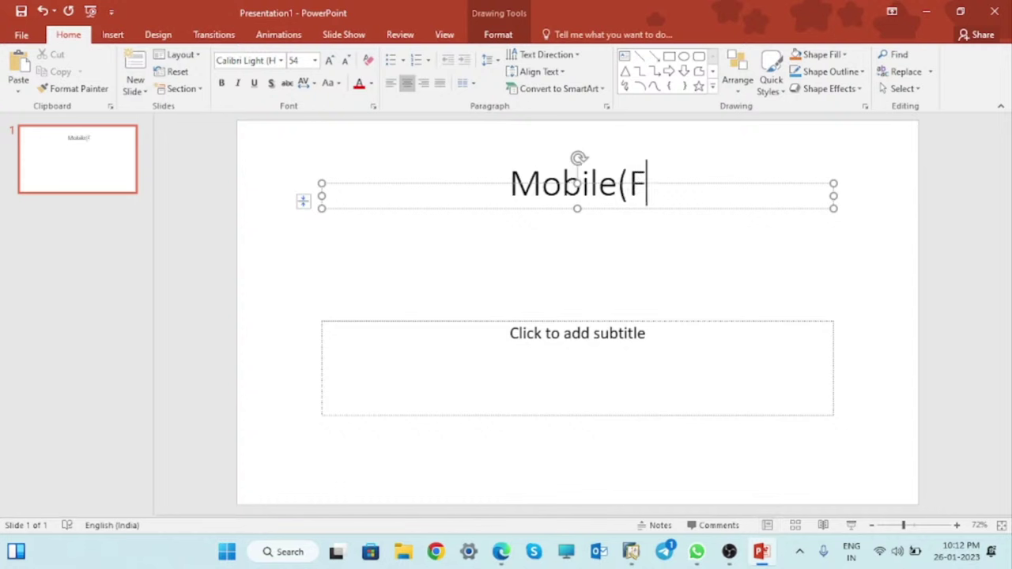
text(G))
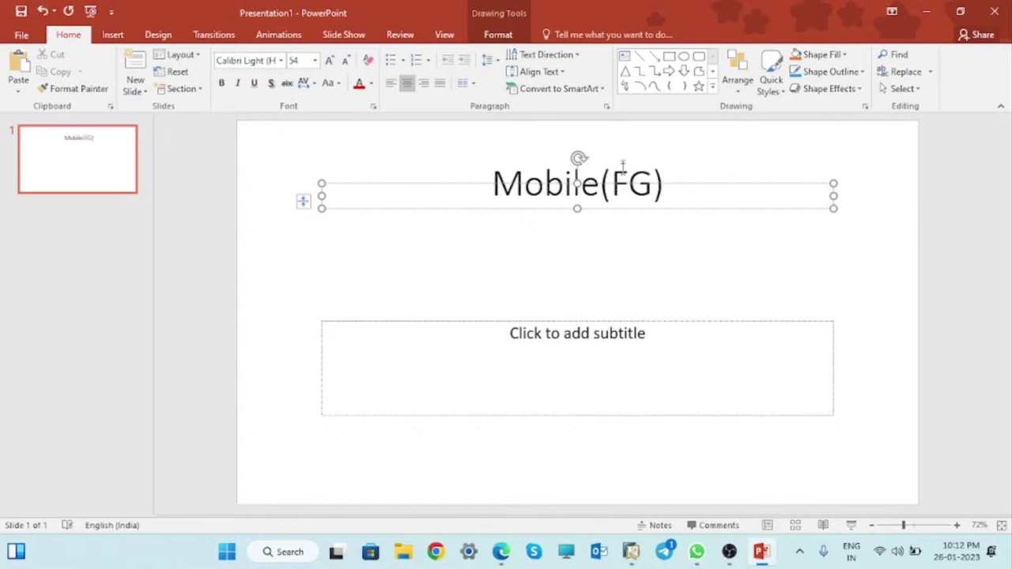
Extend the upper edge of the title box to enclose its text and deselect it.
click(578, 159)
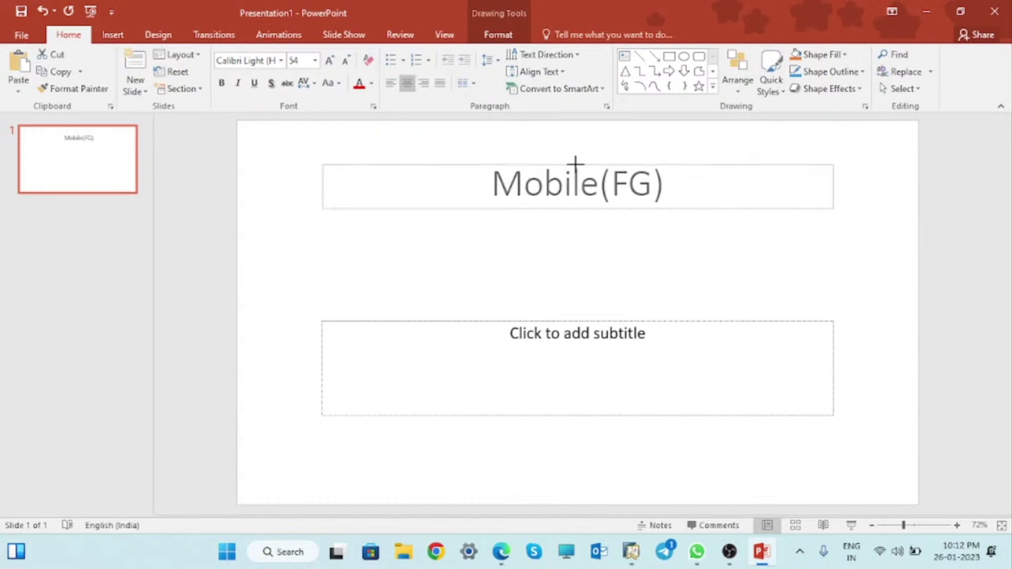
click(574, 164)
click(570, 241)
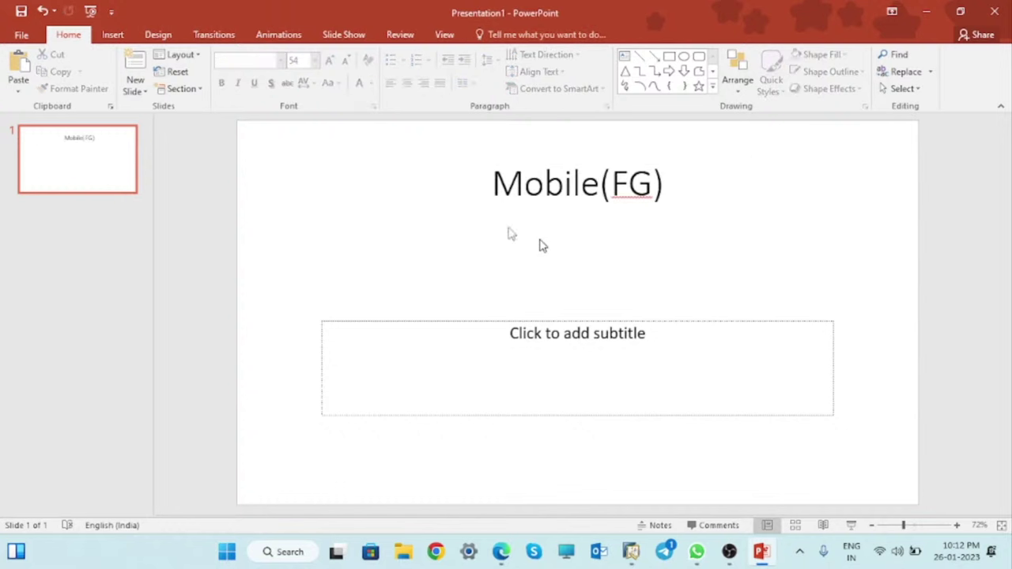
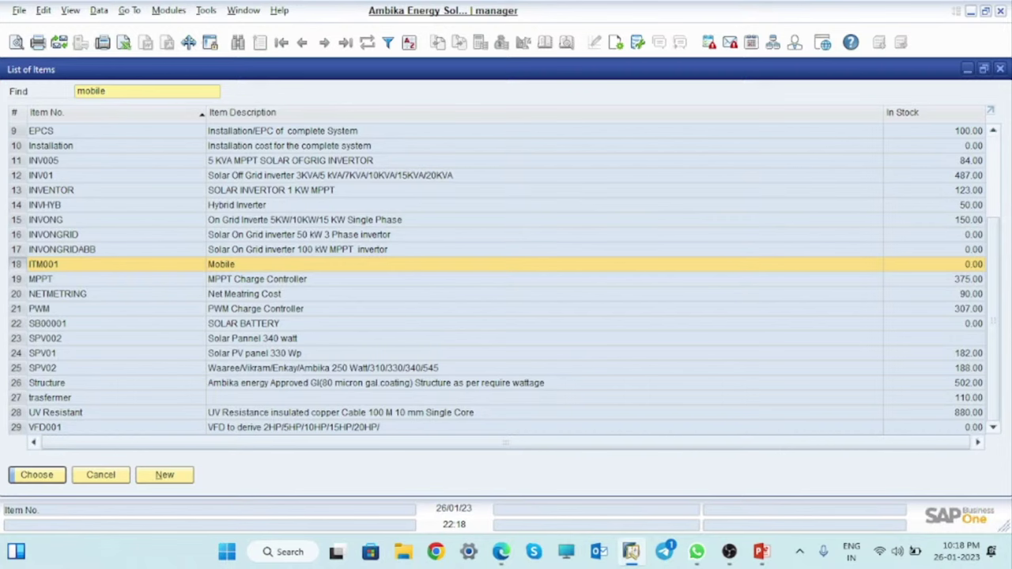
Choose item ITM001 (Mobile) as the product of the new bill of materials.
key(Return)
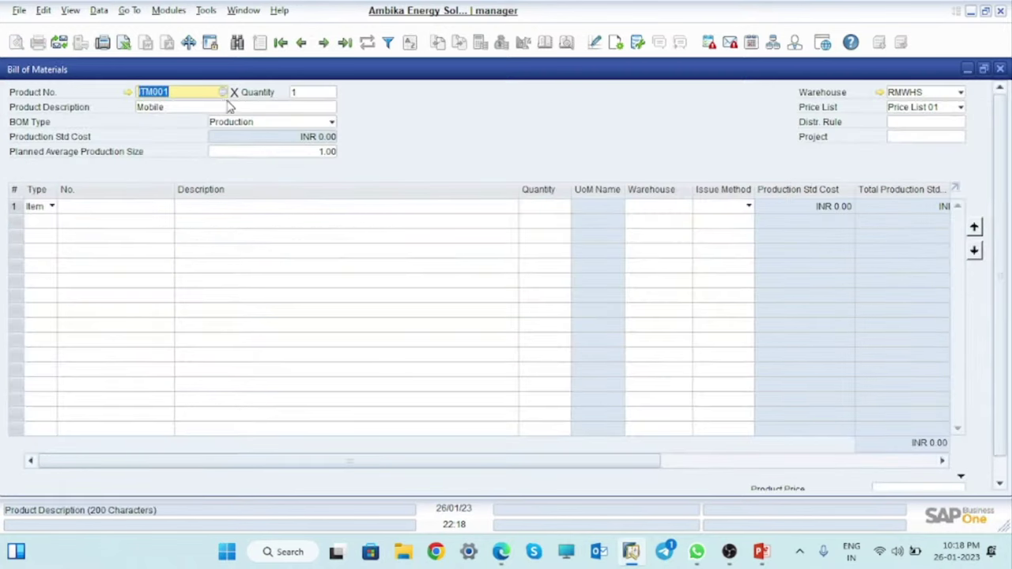
Discard the unsaved ITM001 bill of materials and browse the existing records back through INVHYB and INV01 to trasfermer.
click(336, 49)
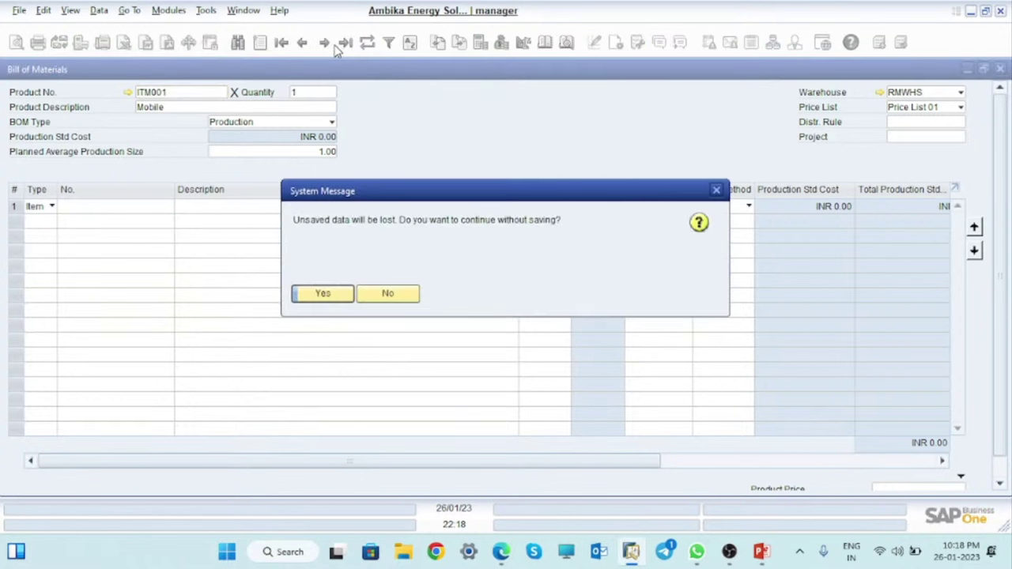
click(328, 297)
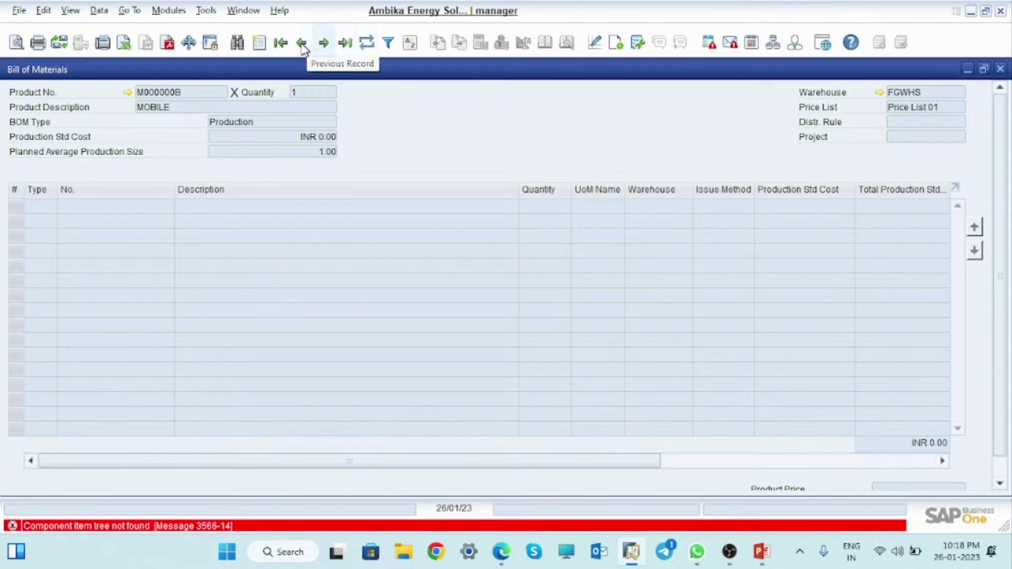
click(302, 44)
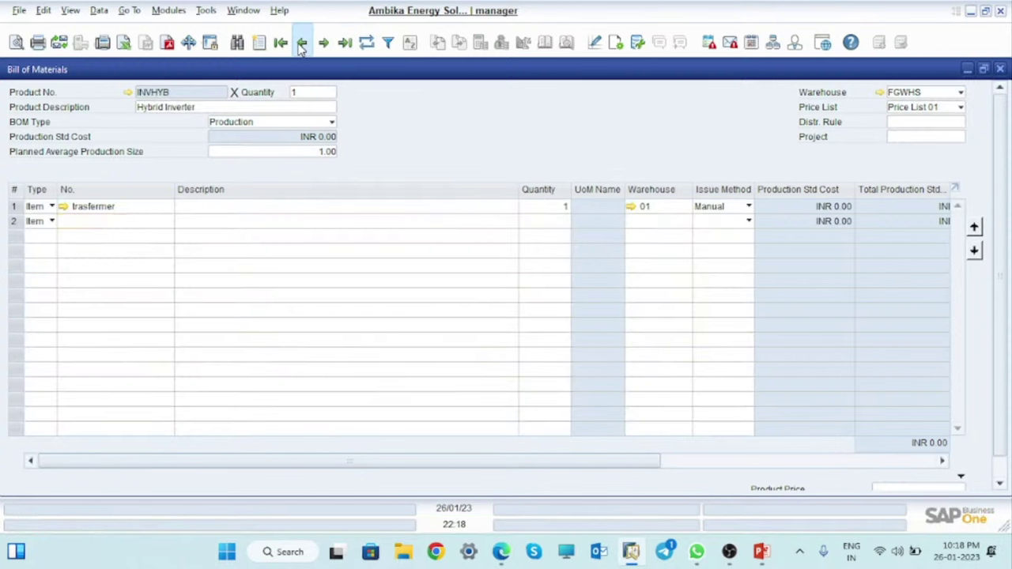
click(301, 46)
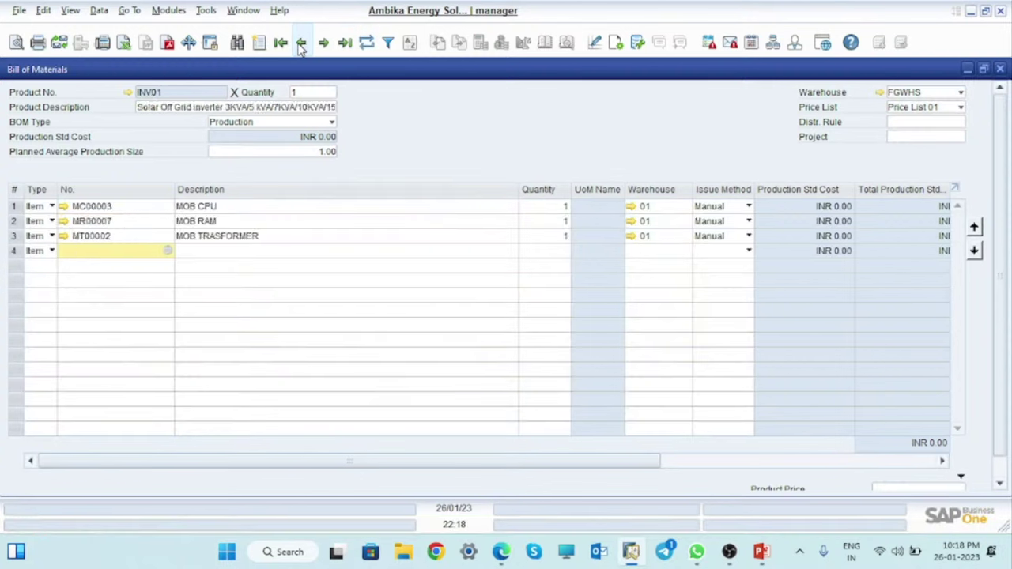
click(301, 46)
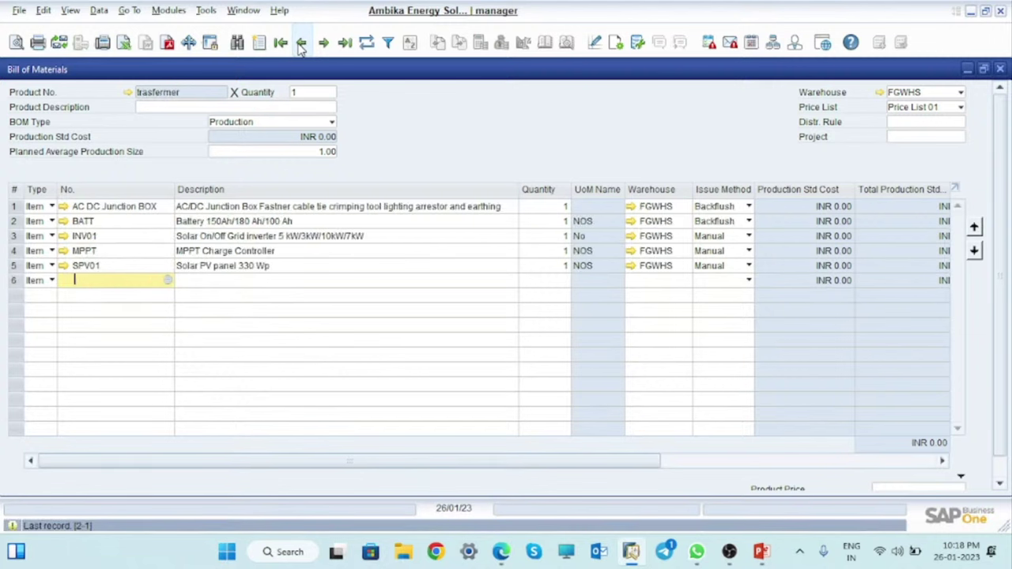
Browse back to the SFG001 bill of materials, and start a new one with ITM001 (Mobile) as its product.
click(301, 46)
click(302, 46)
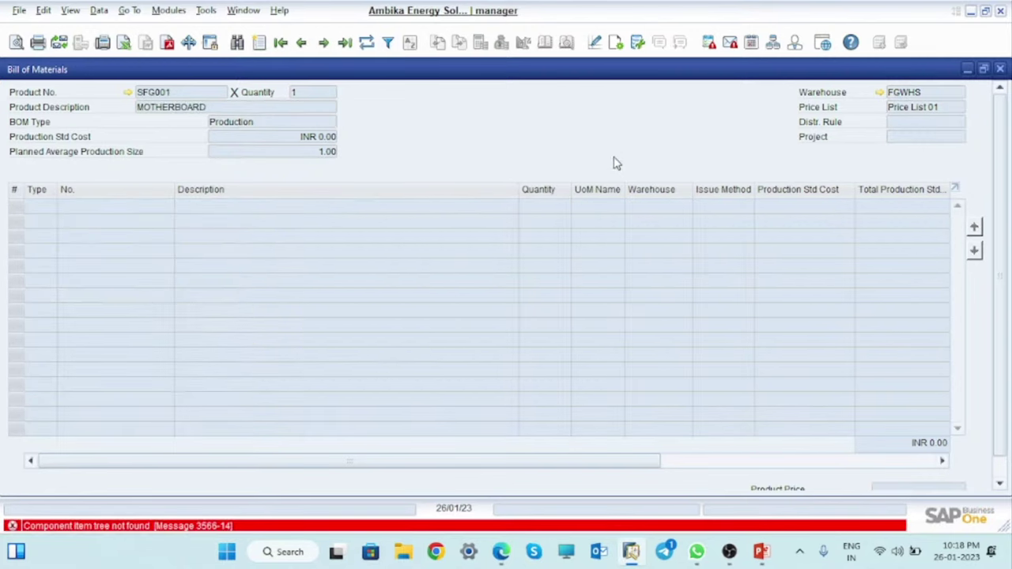
key(ctrl+a)
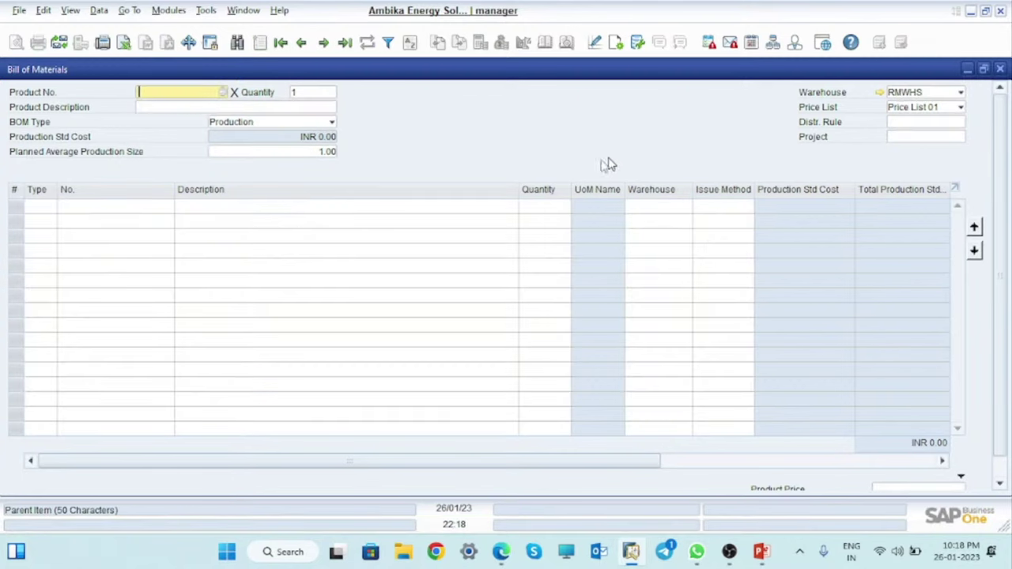
click(224, 92)
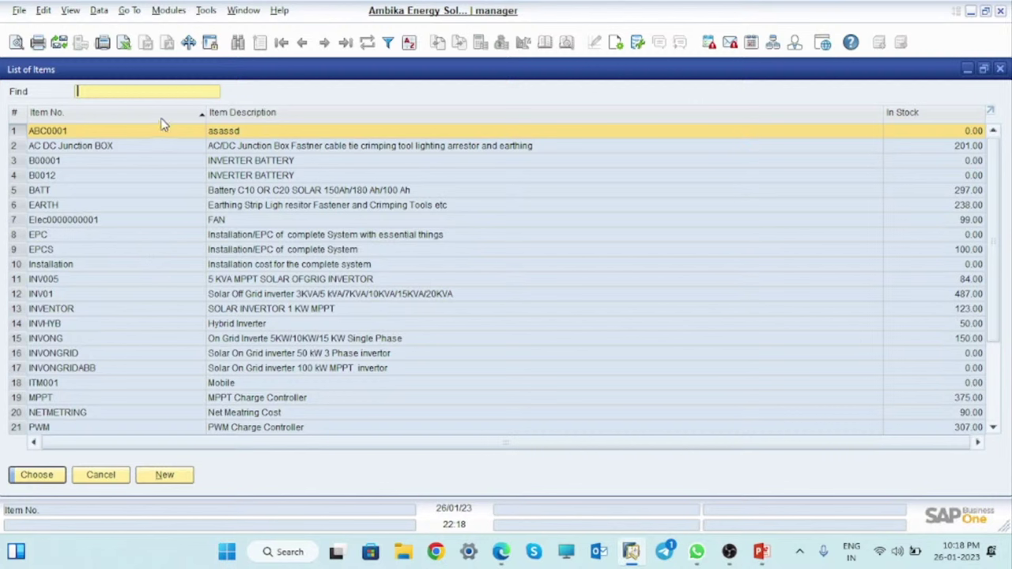
click(261, 113)
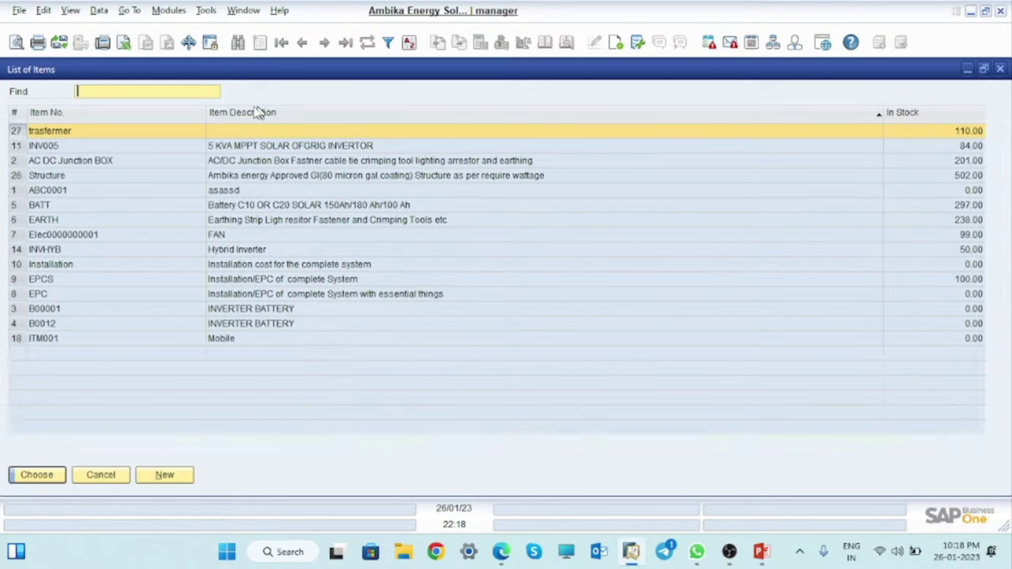
text(b)
key(BackSpace)
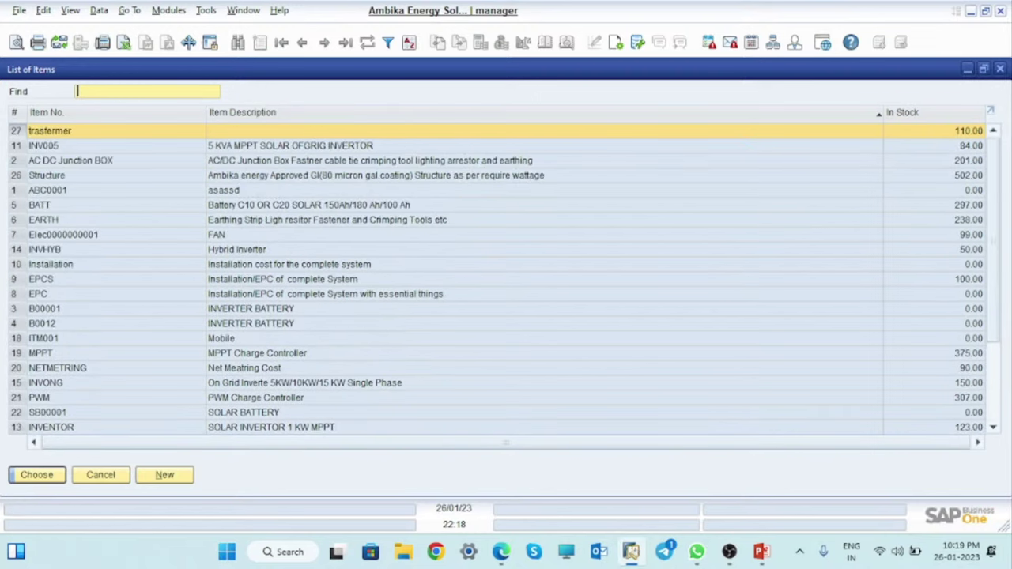
text(mobile)
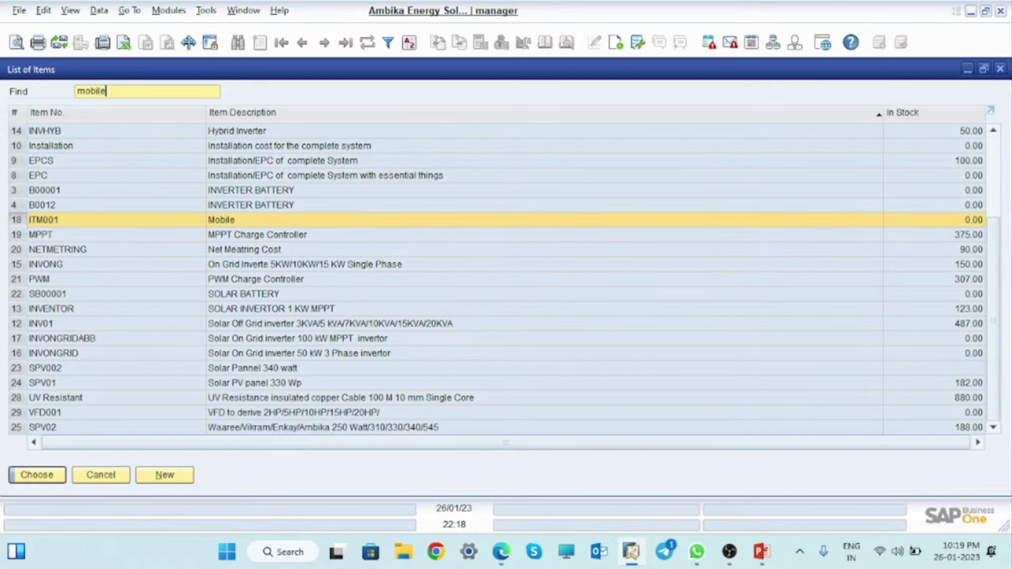
click(40, 479)
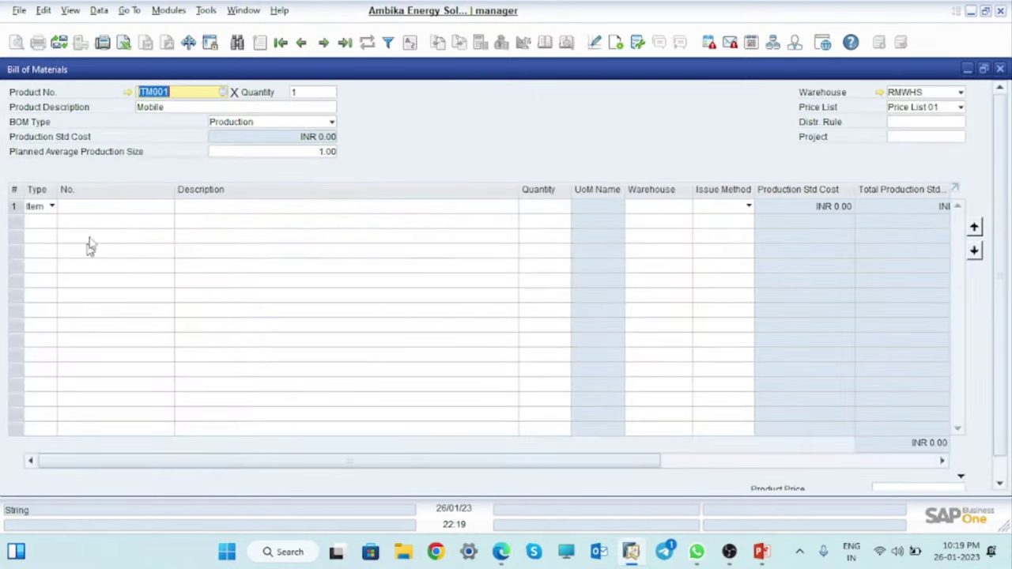
Check the Mobile structure slide in PowerPoint, and search the component item list in SAP Business One for a battery.
click(113, 207)
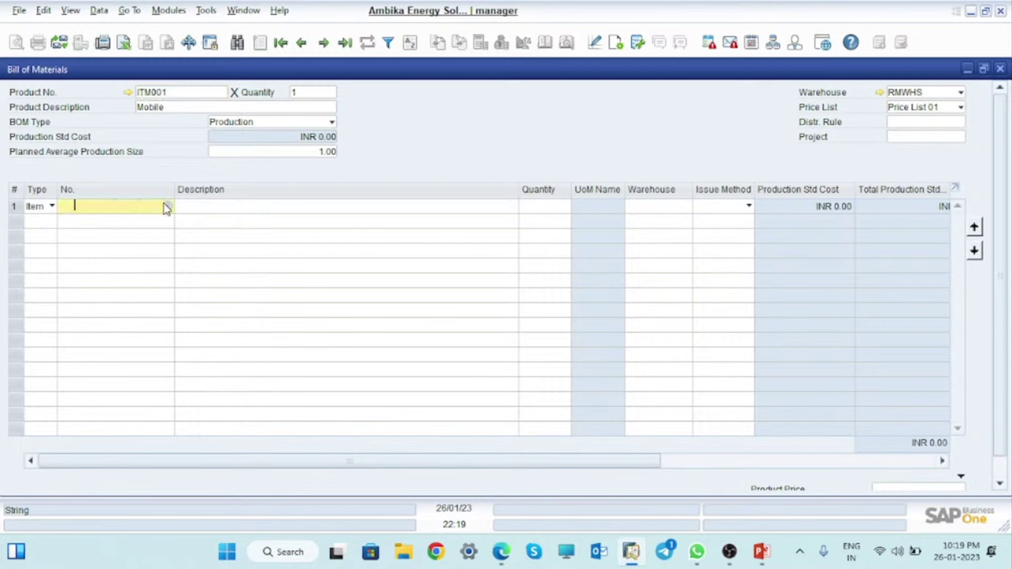
click(770, 559)
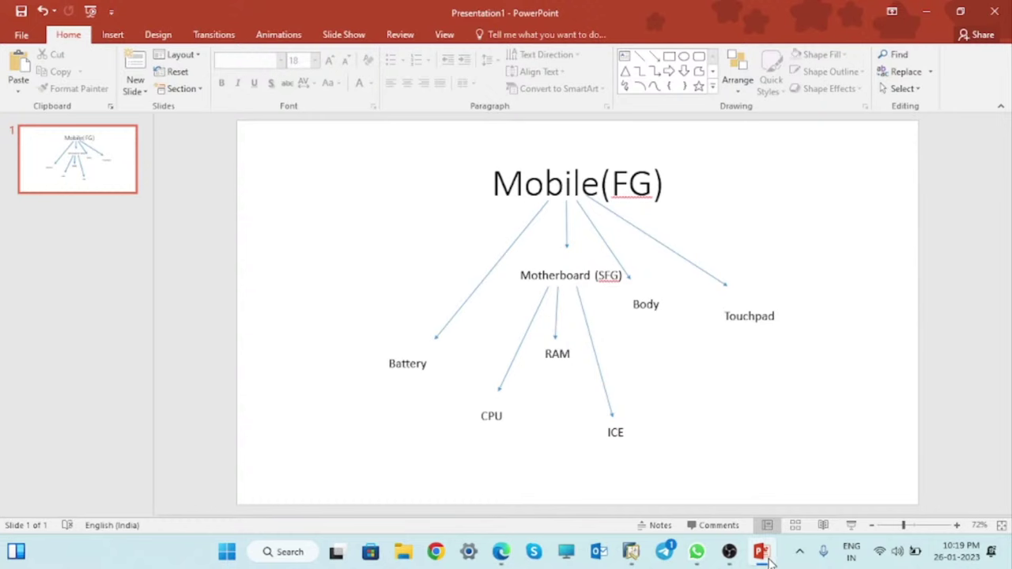
click(631, 552)
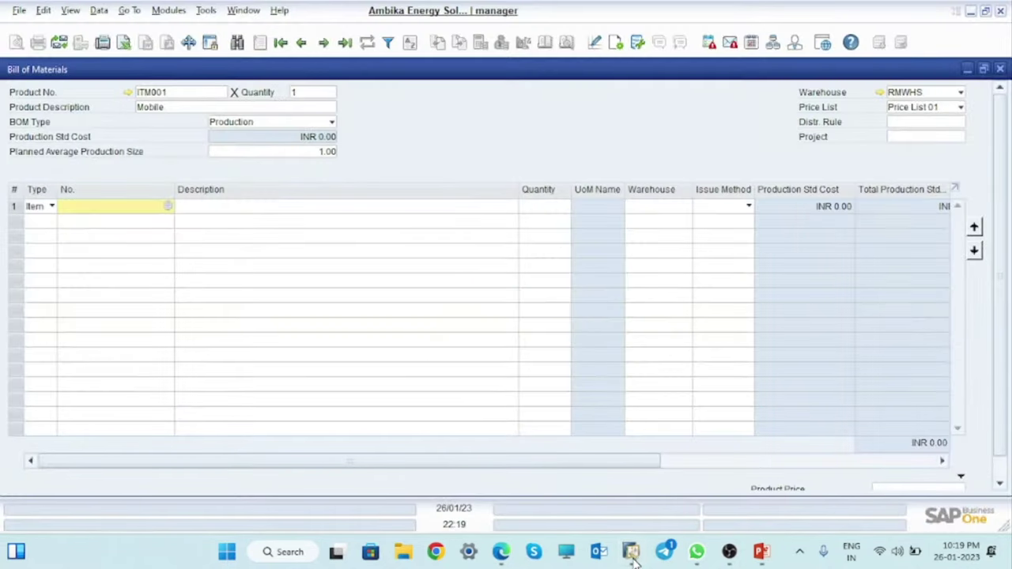
click(168, 206)
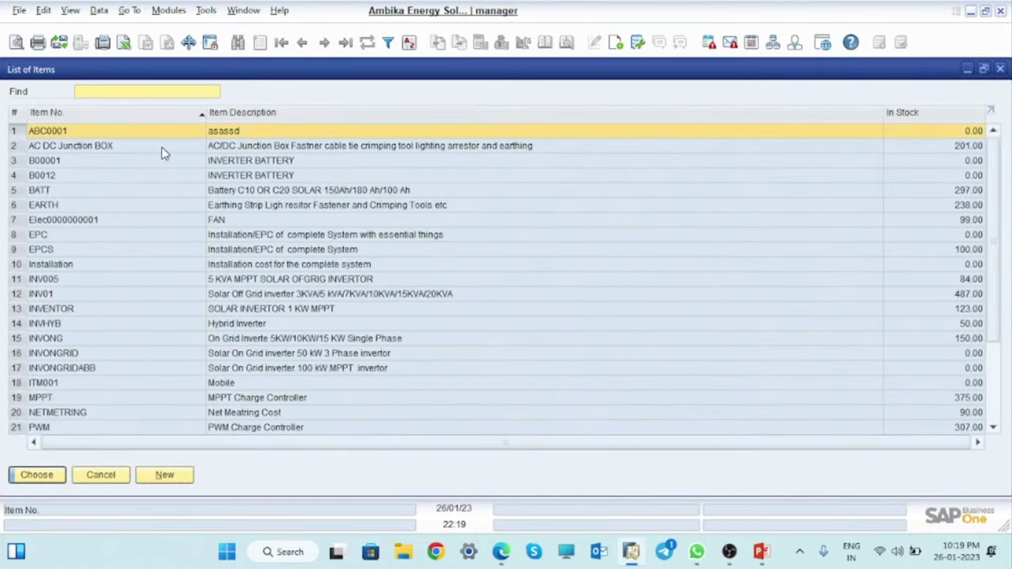
click(263, 115)
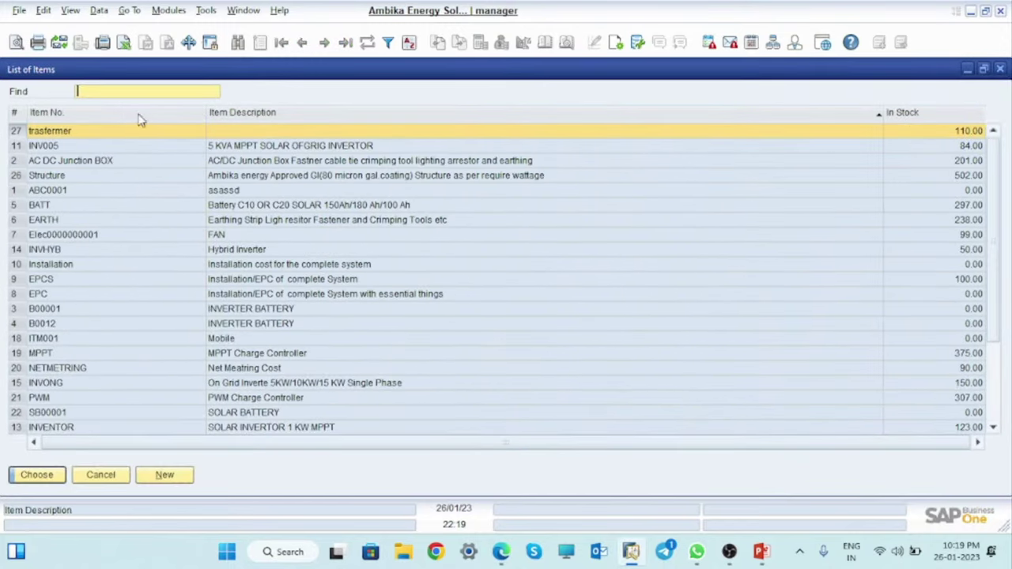
text(batt)
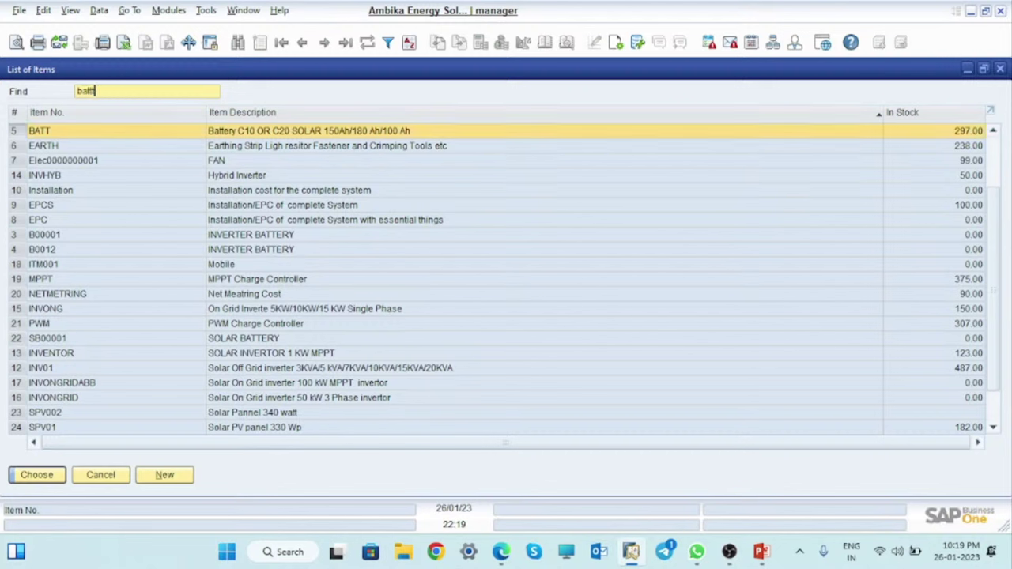
text(ery)
scroll(993, 255, up, 2)
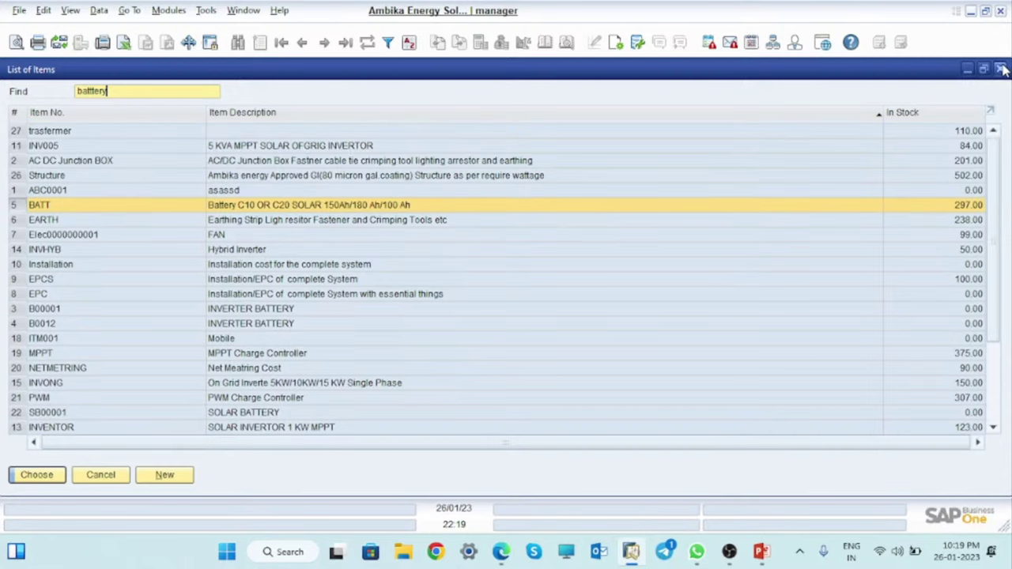
click(1001, 69)
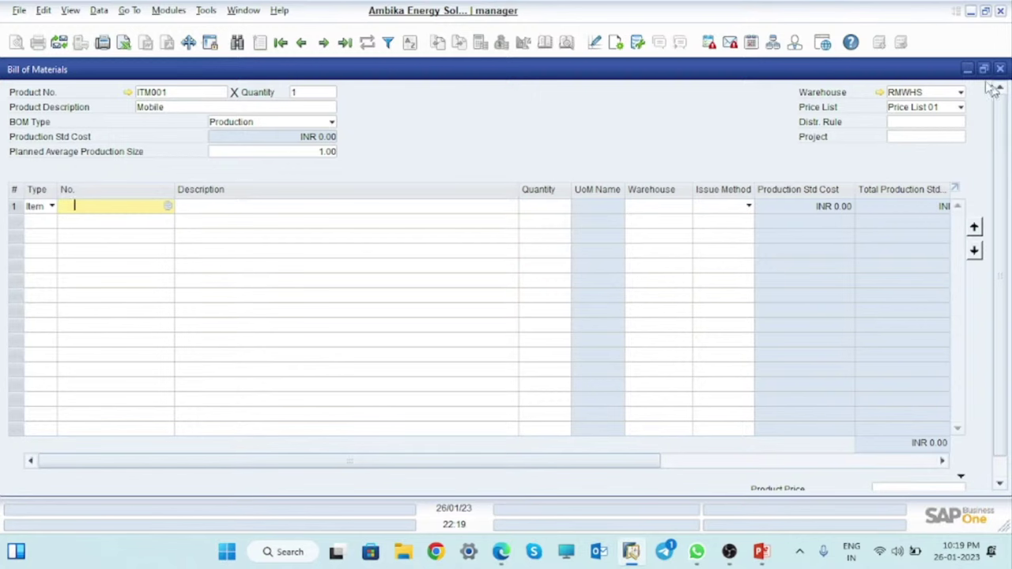
Minimize the Bill of Materials and open a blank Item Master Data record from Stock Management in add mode.
click(968, 70)
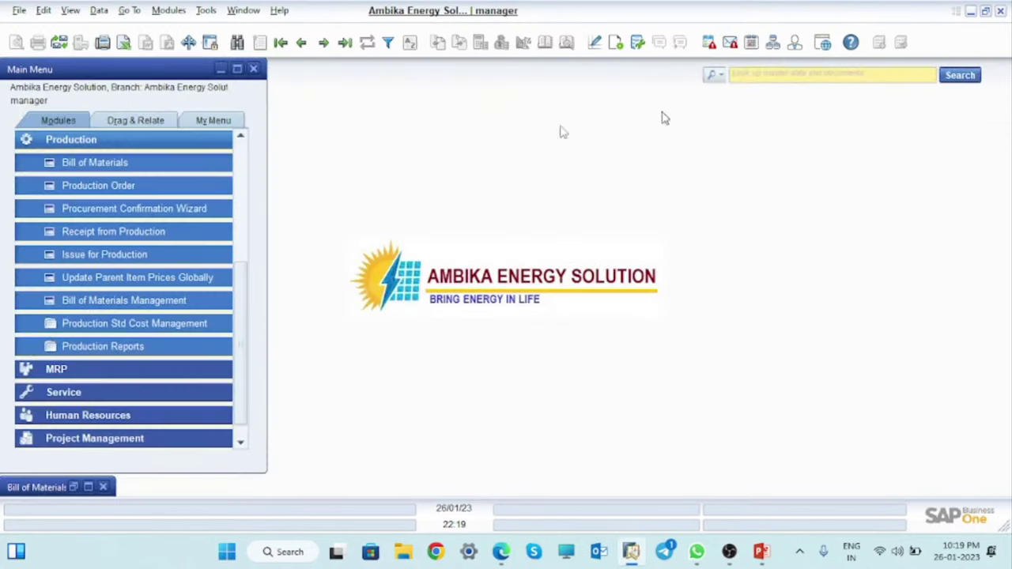
click(25, 144)
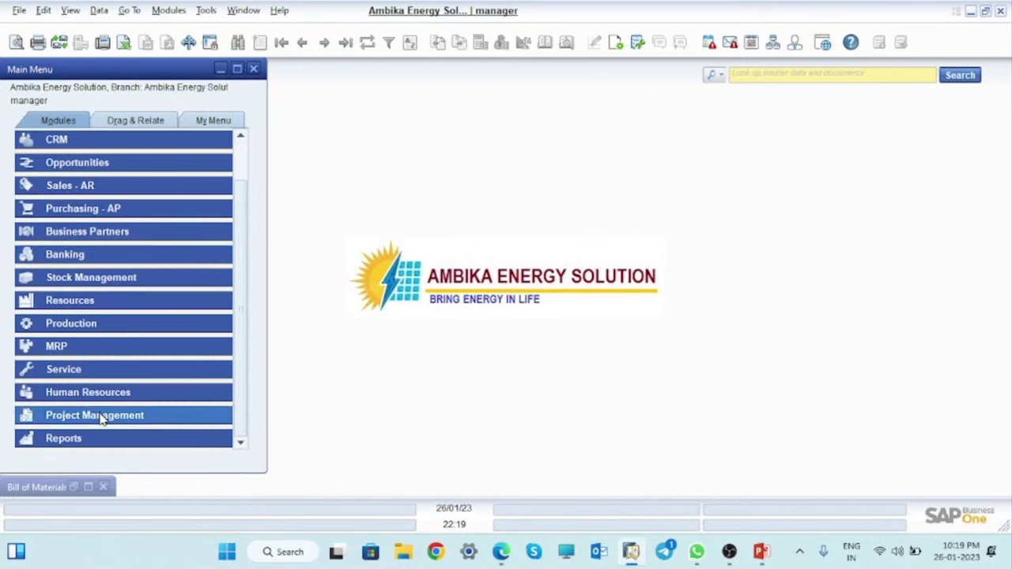
click(87, 277)
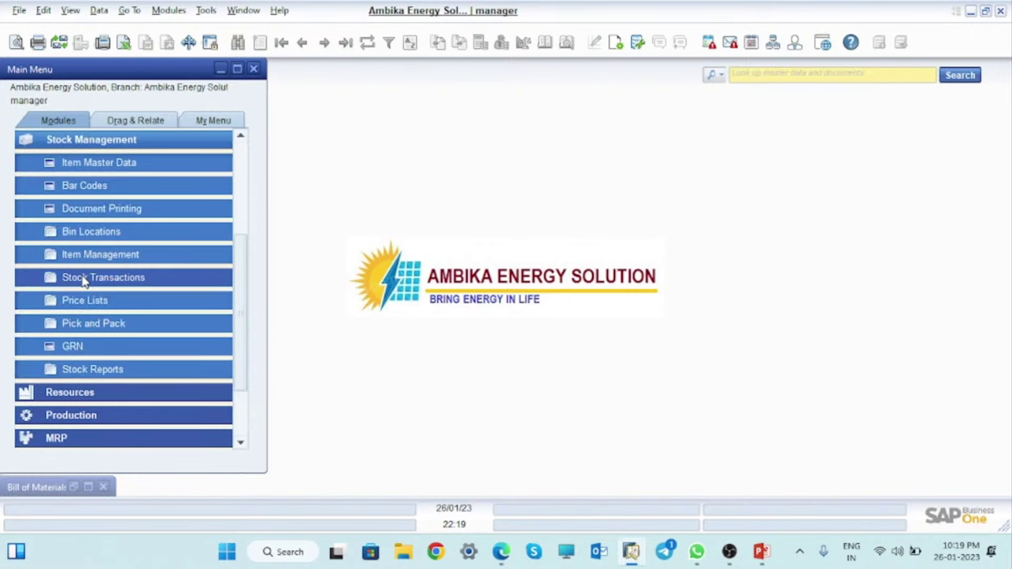
click(99, 166)
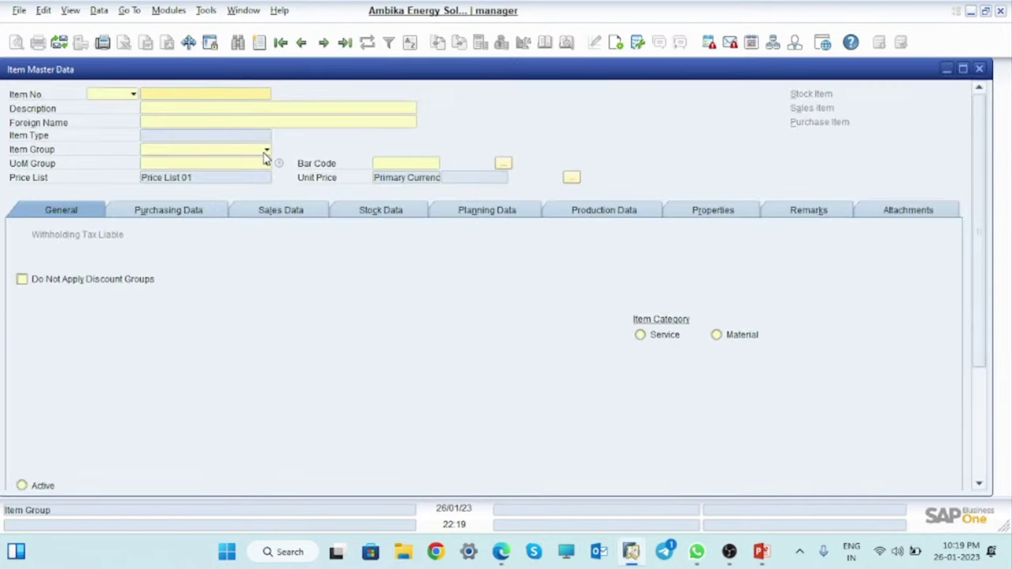
click(155, 93)
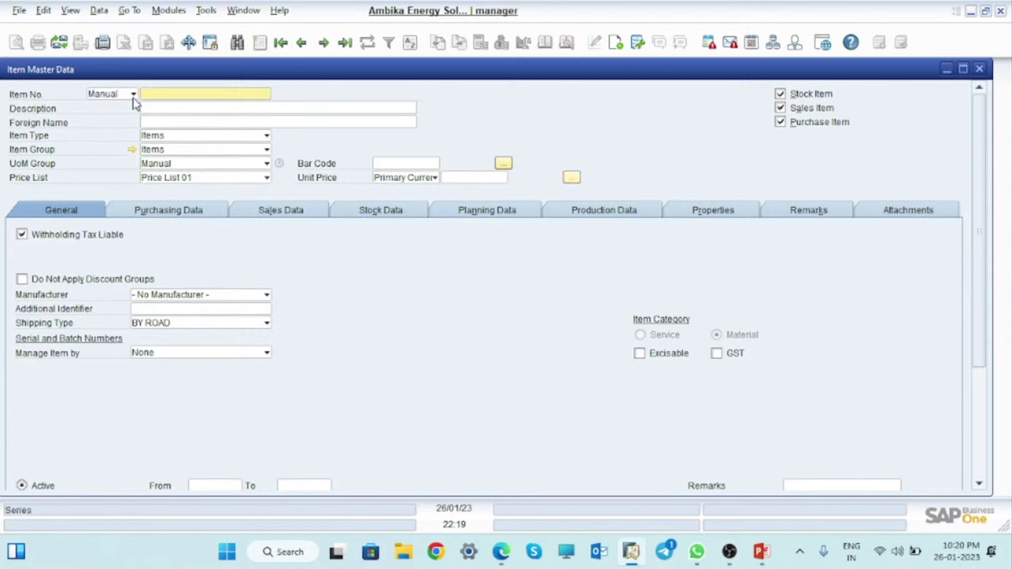
Set the new item's numbering series to CDA and its description to Mobile Battery.
click(132, 94)
click(188, 99)
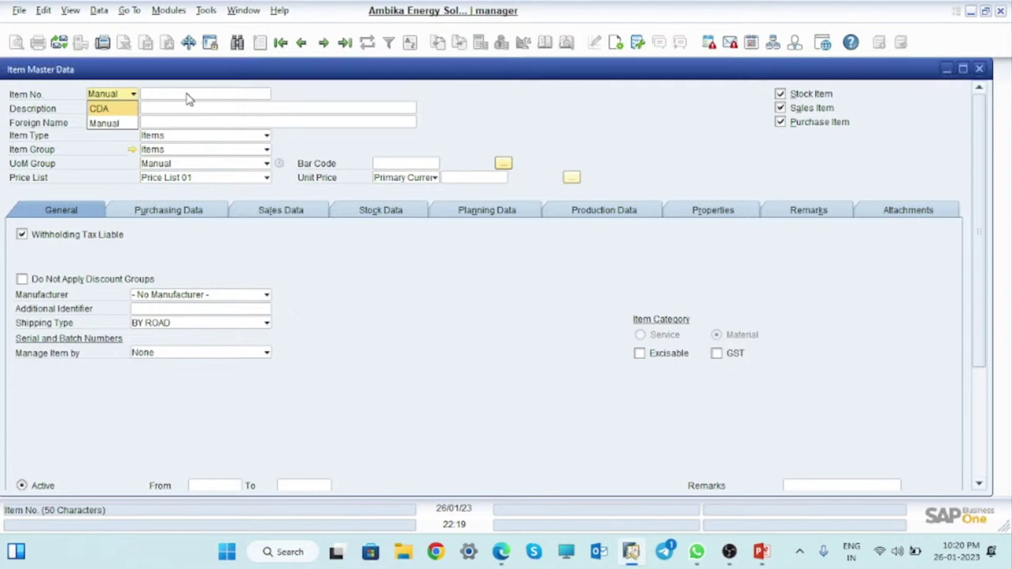
key(Up)
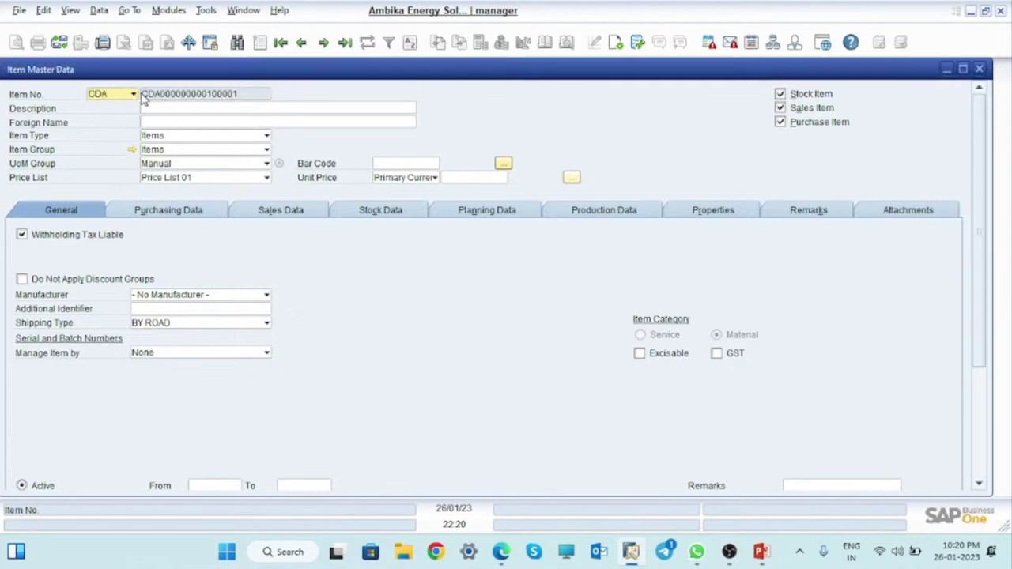
click(161, 109)
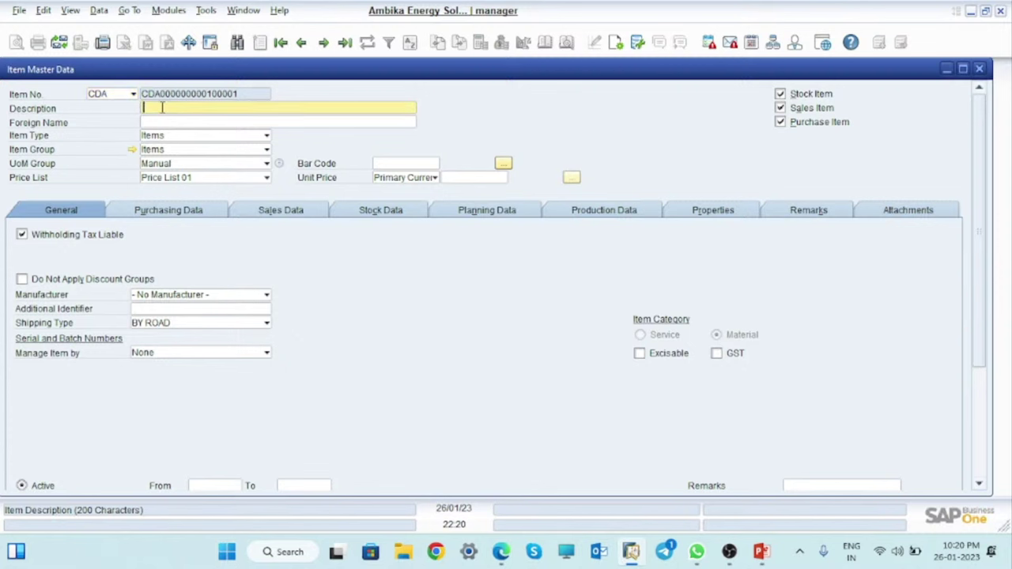
text(Ba)
text(Mobil)
text(e)
Assign the item to the Electronics group and accept updating its information according to that group.
click(263, 150)
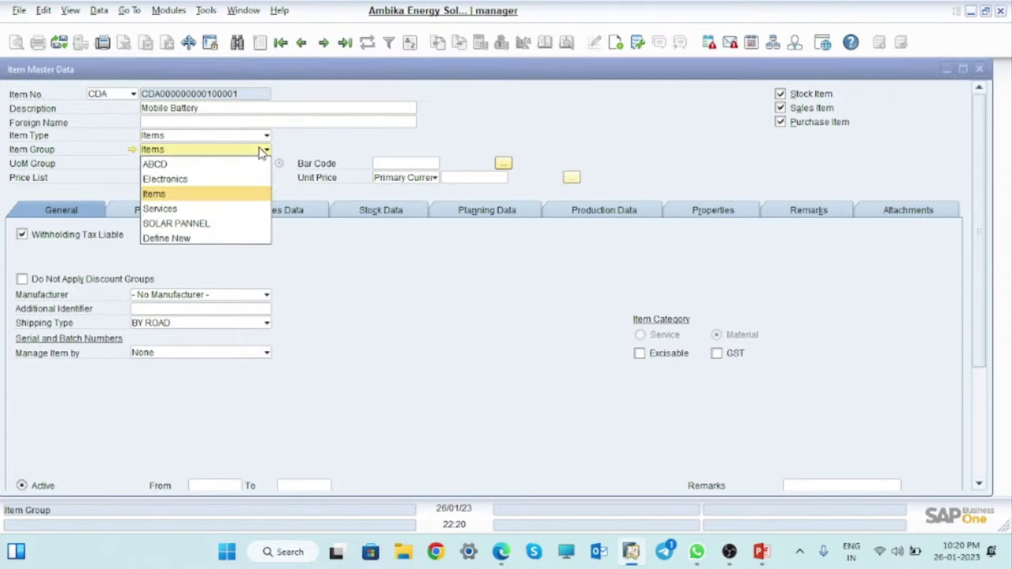
click(188, 181)
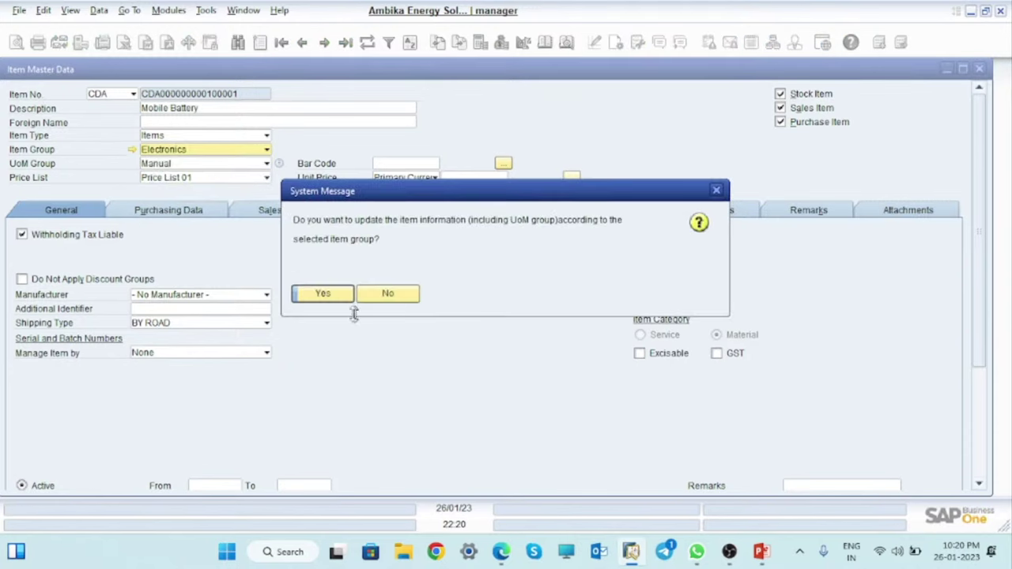
click(330, 299)
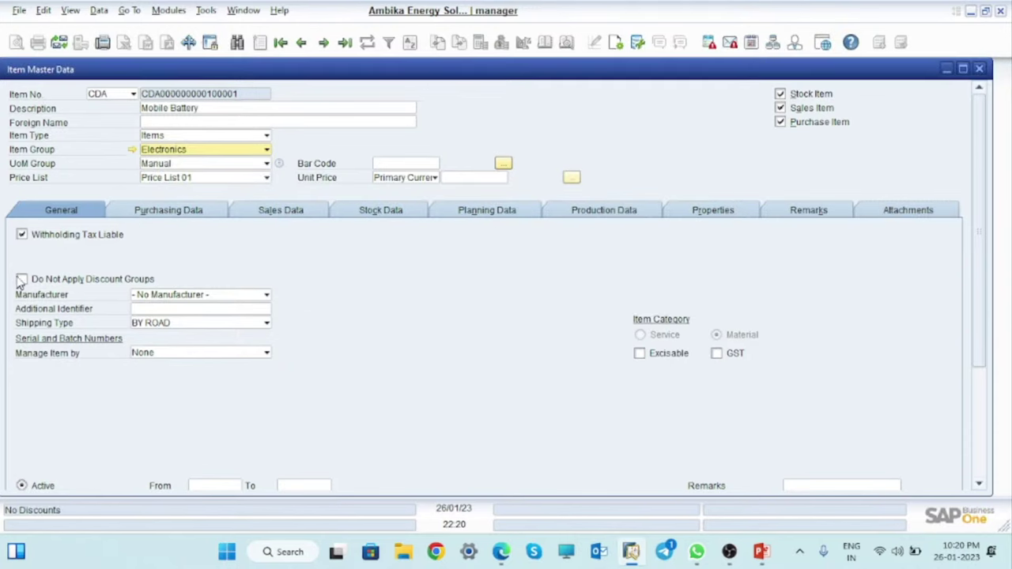
Mark the item as GST relevant and assign it HSN chapter 85079090 (Battery).
click(717, 353)
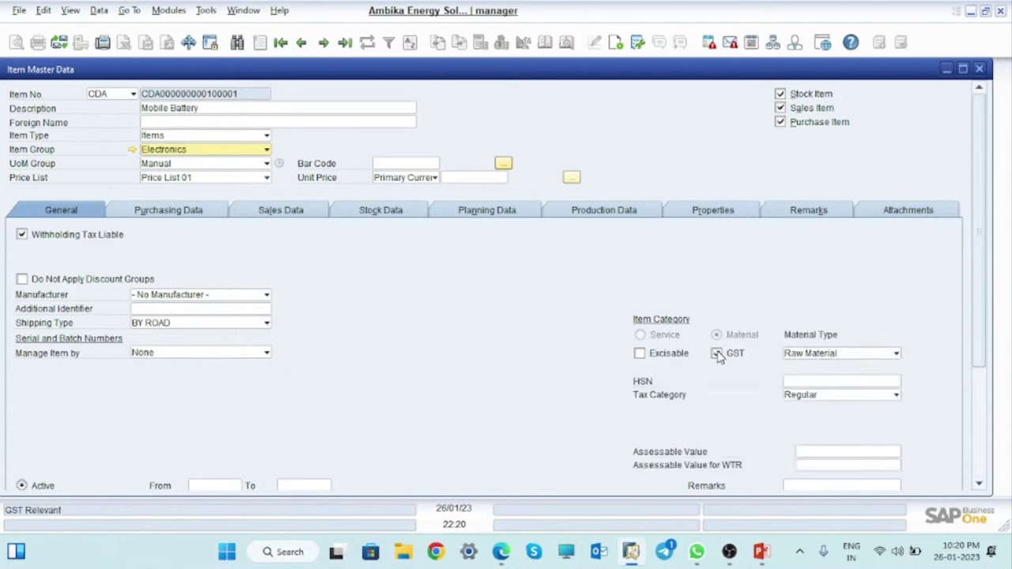
click(898, 382)
click(899, 383)
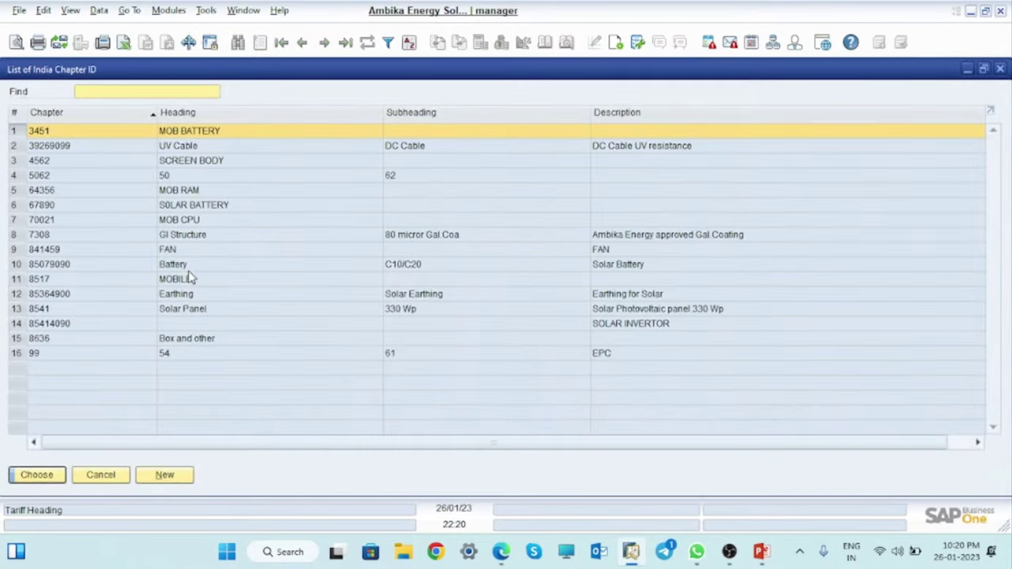
click(18, 264)
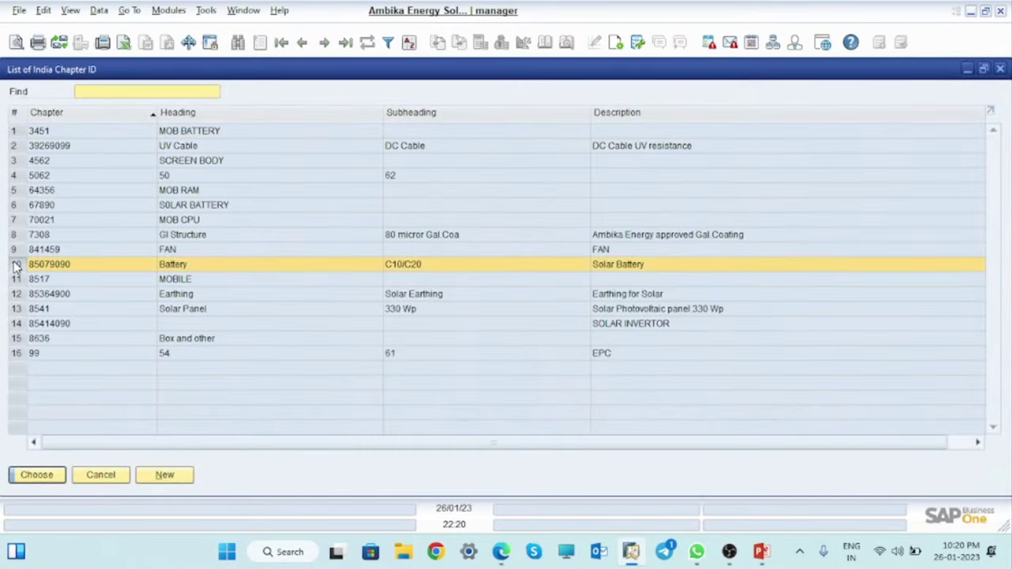
click(38, 475)
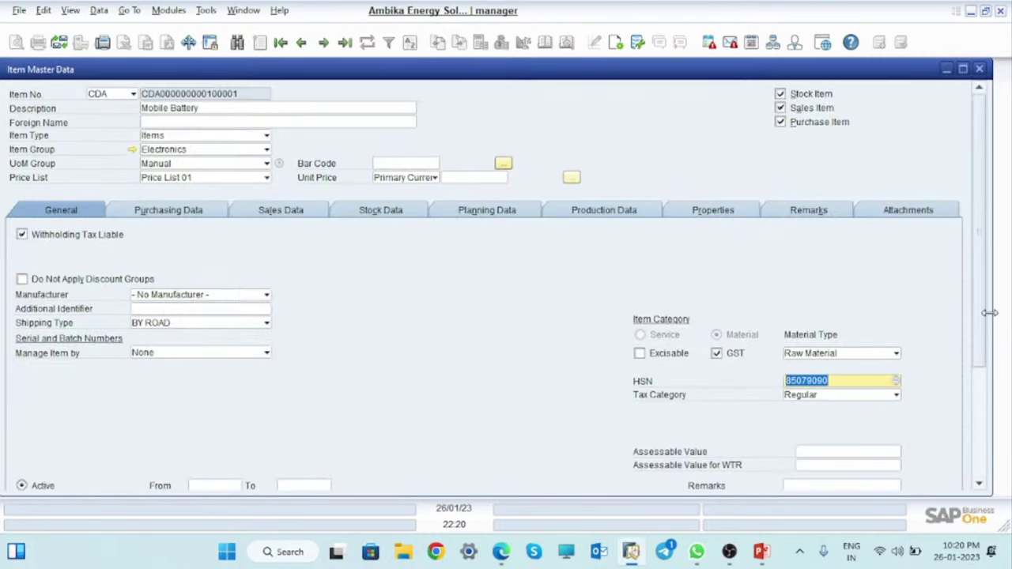
Fill in the item's purchasing data with NOS as purchasing UoM, War01 (Waaree) as preferred supplier, and a packaging UoM.
click(180, 211)
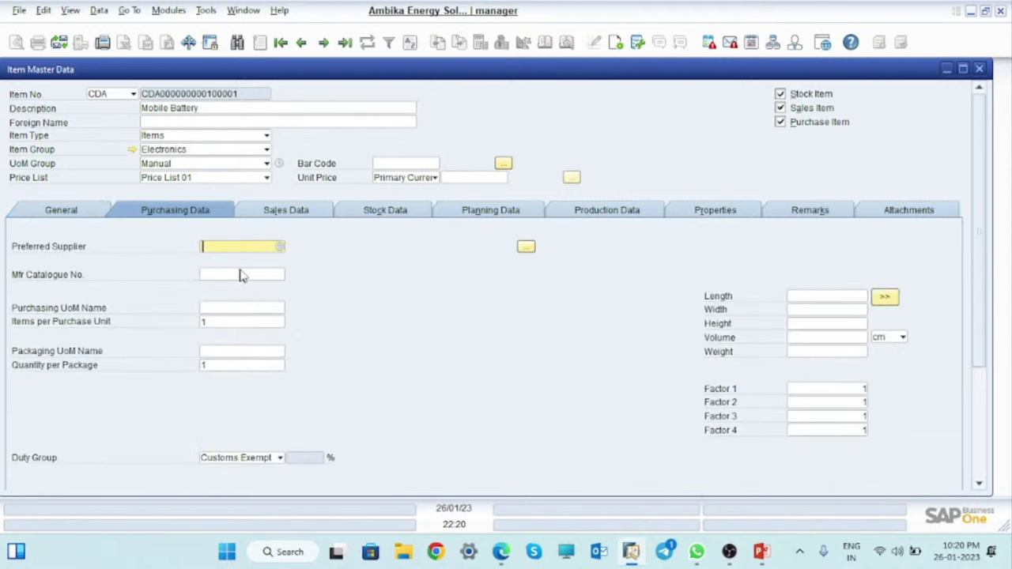
click(230, 308)
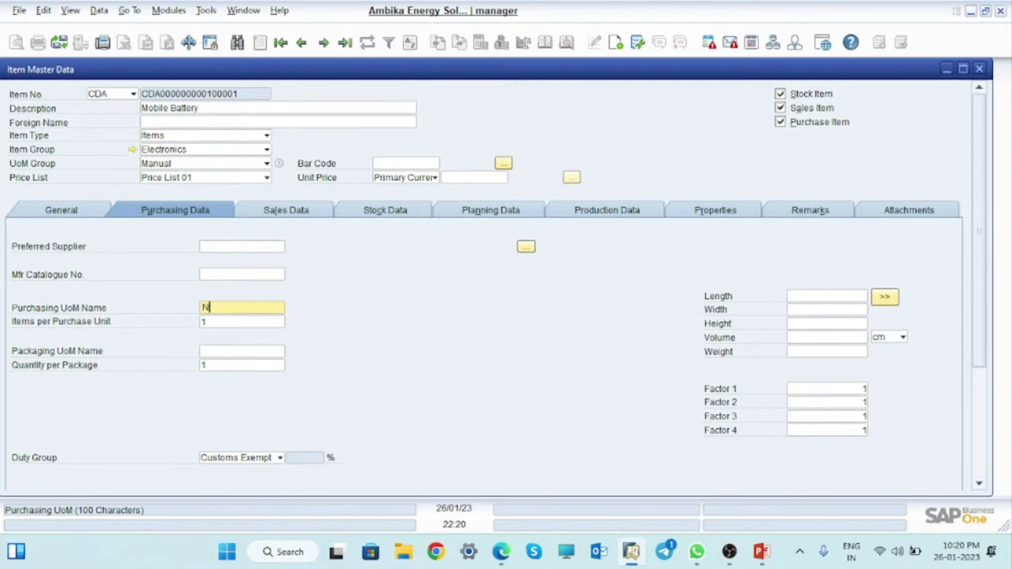
click(245, 246)
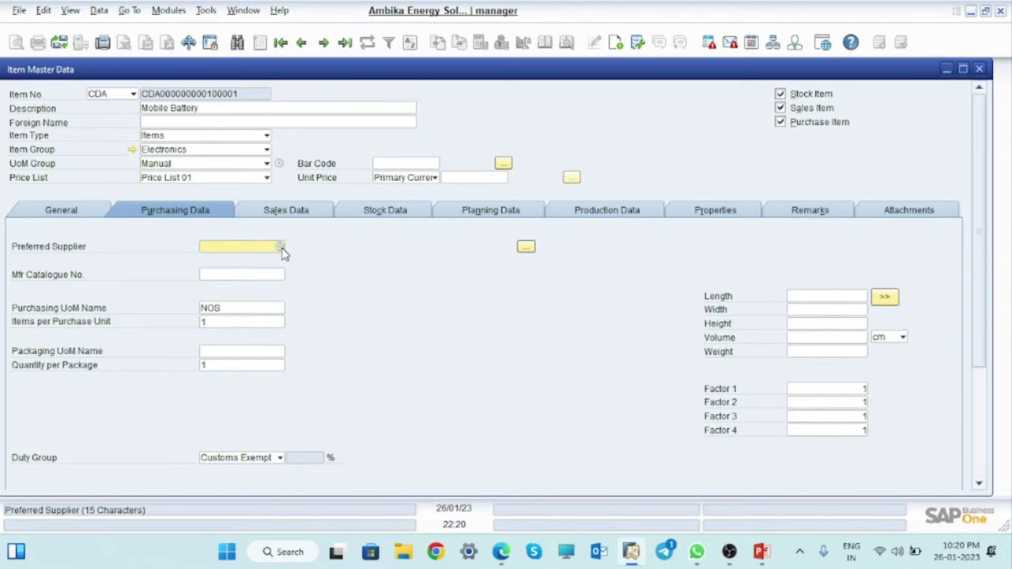
click(281, 247)
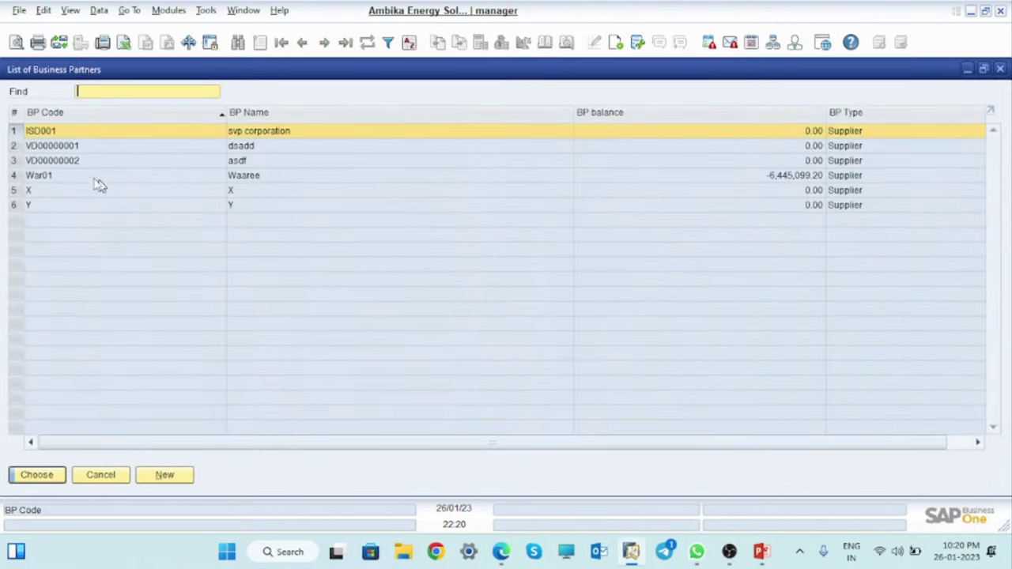
click(31, 177)
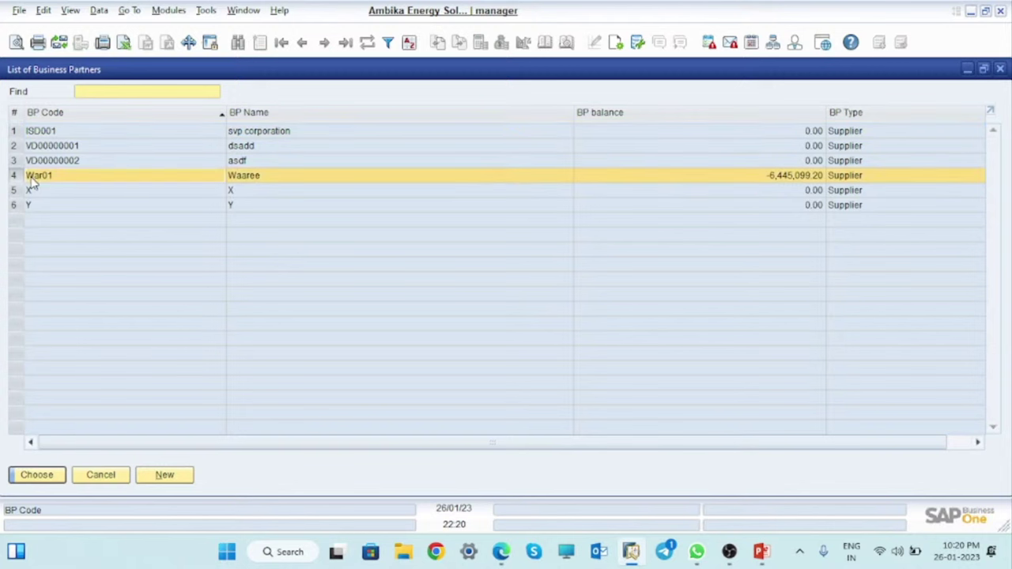
click(46, 476)
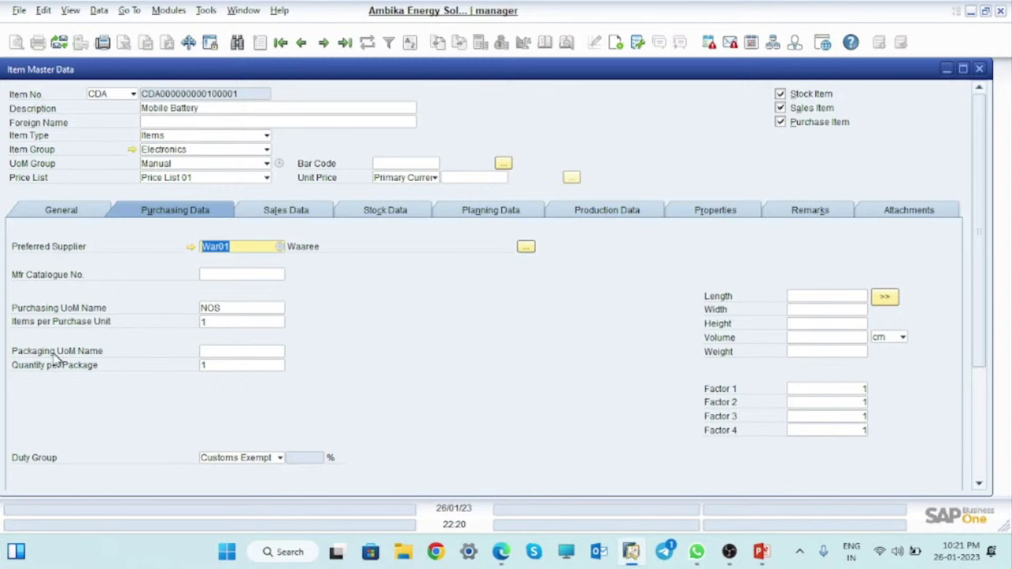
click(222, 353)
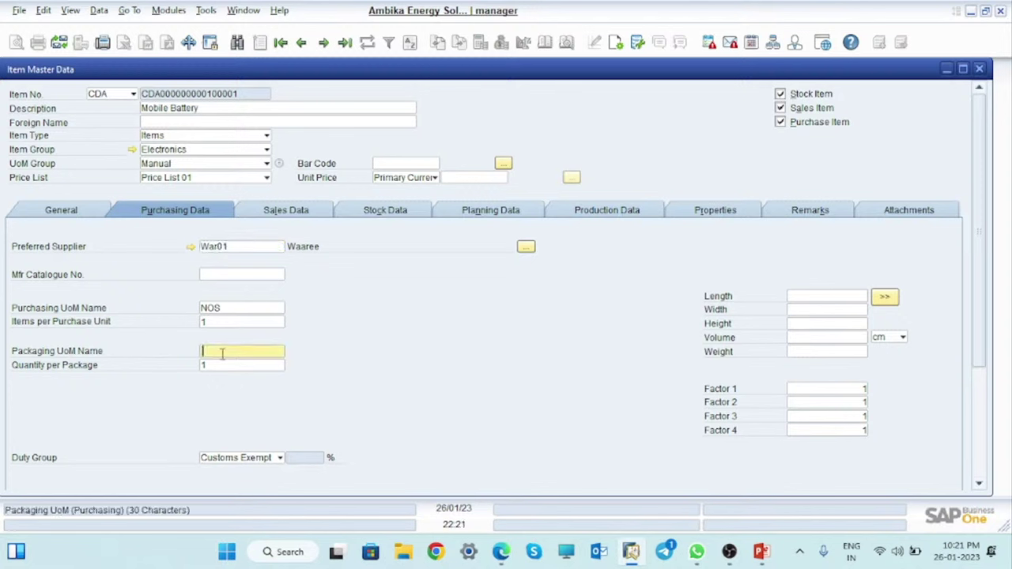
text(n)
Set both the sales UoM and the sales packaging UoM of the Mobile Battery item to NOS.
click(289, 212)
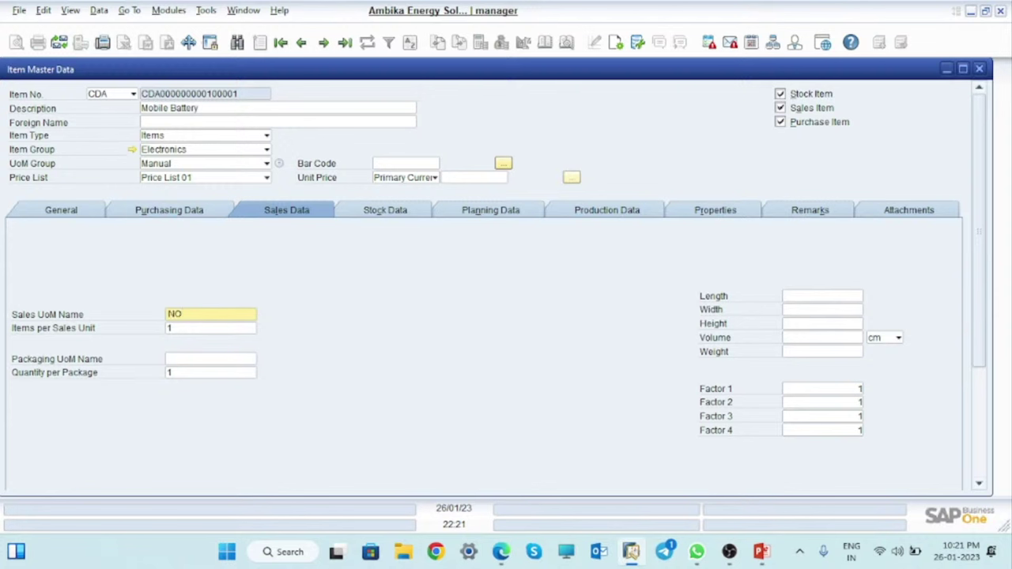
text(NOS)
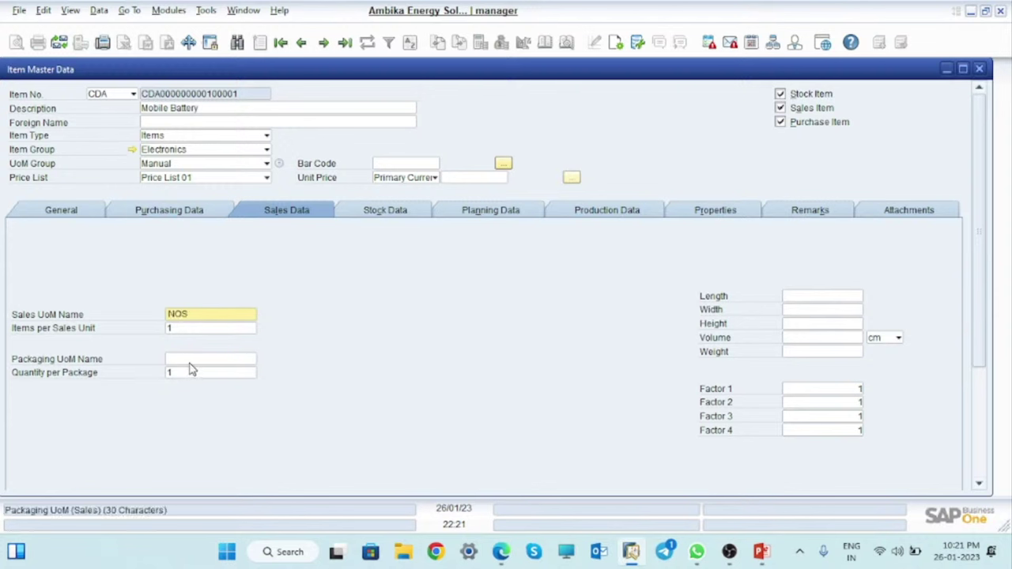
click(189, 362)
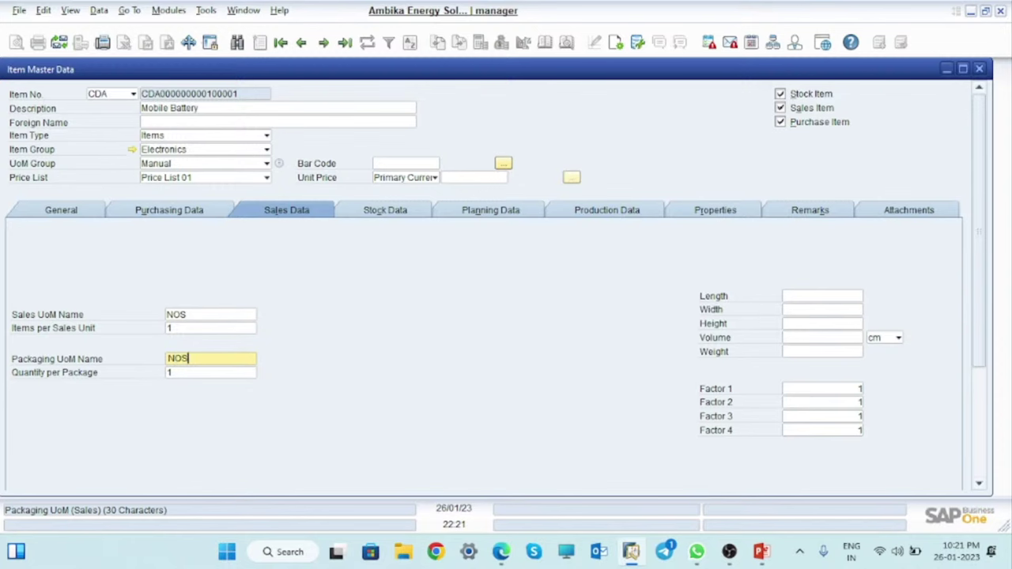
Set the stock UoM to NOS and the weight to 0.105, updating the purchasing and sales weights accordingly.
click(404, 221)
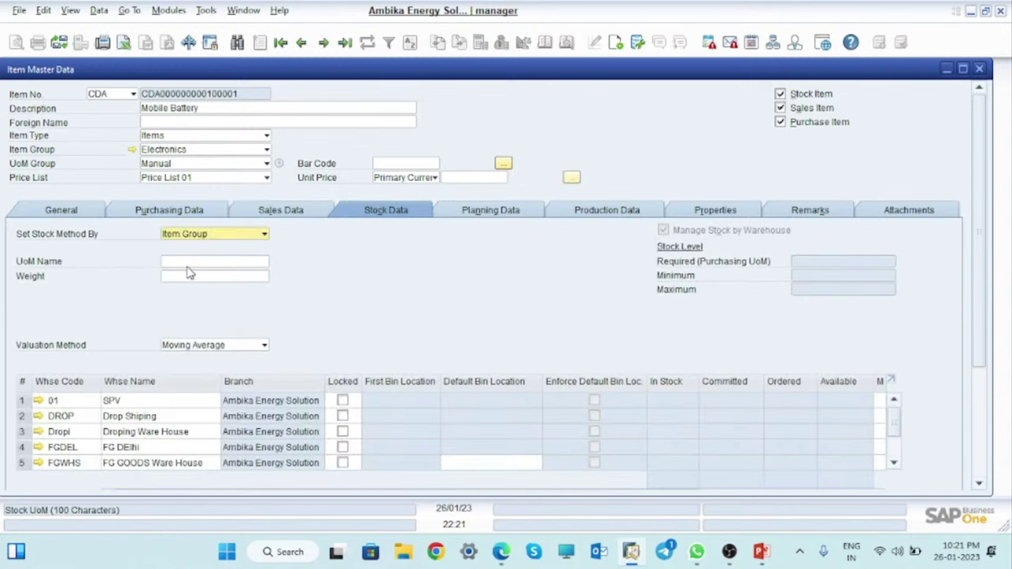
click(183, 261)
text(NOS)
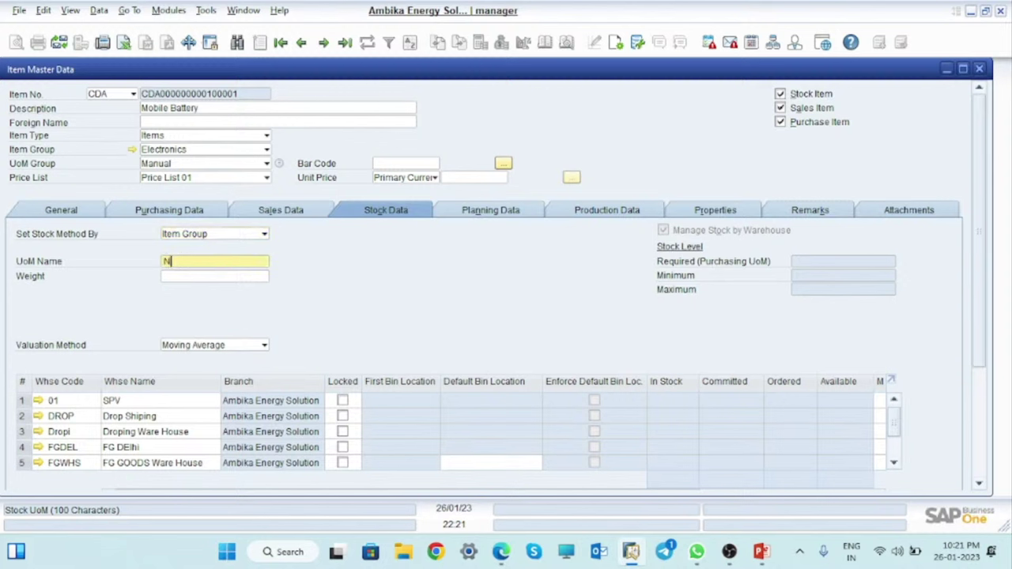
click(182, 275)
text(0)
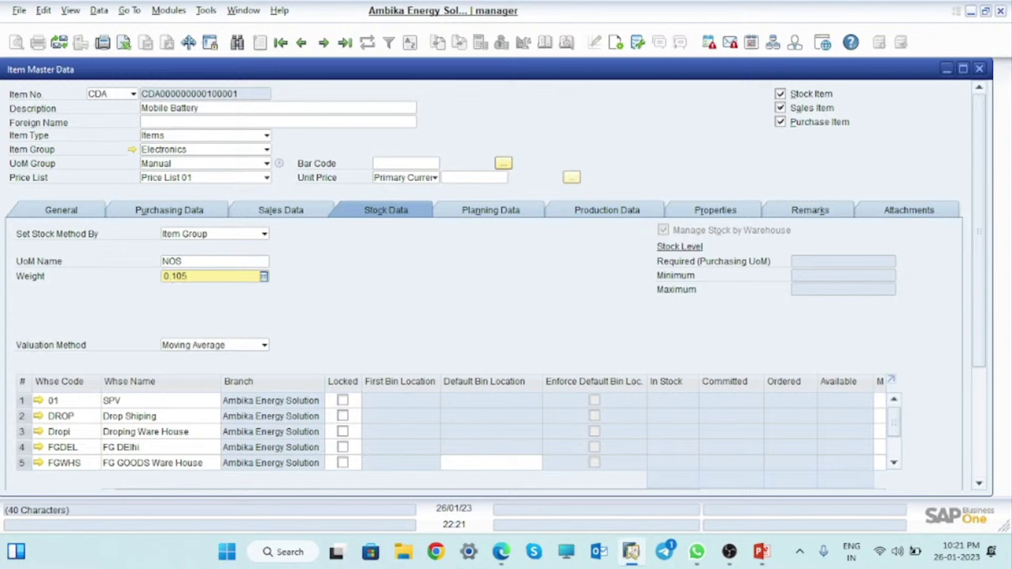
text(.105)
key(Tab)
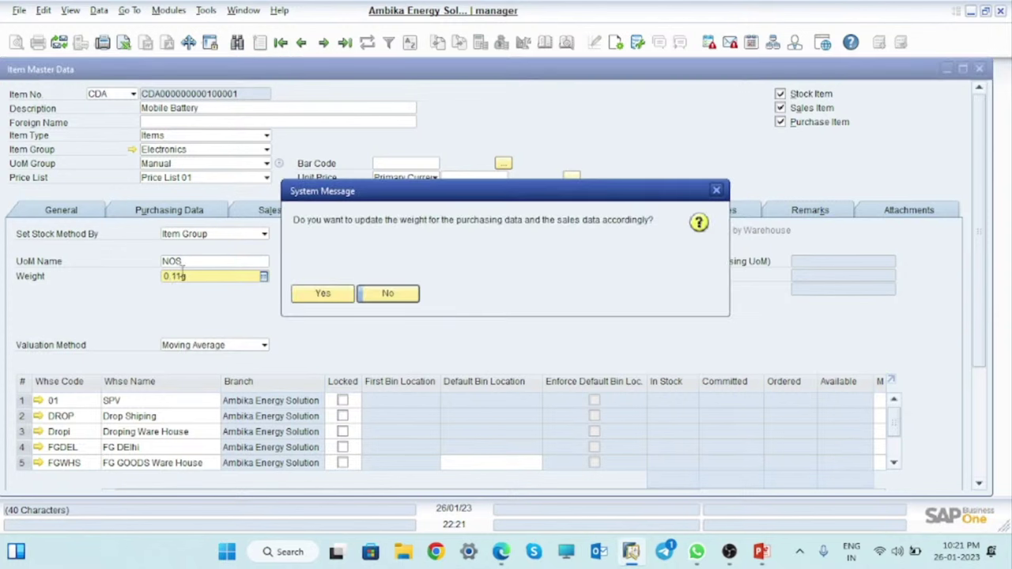
click(323, 294)
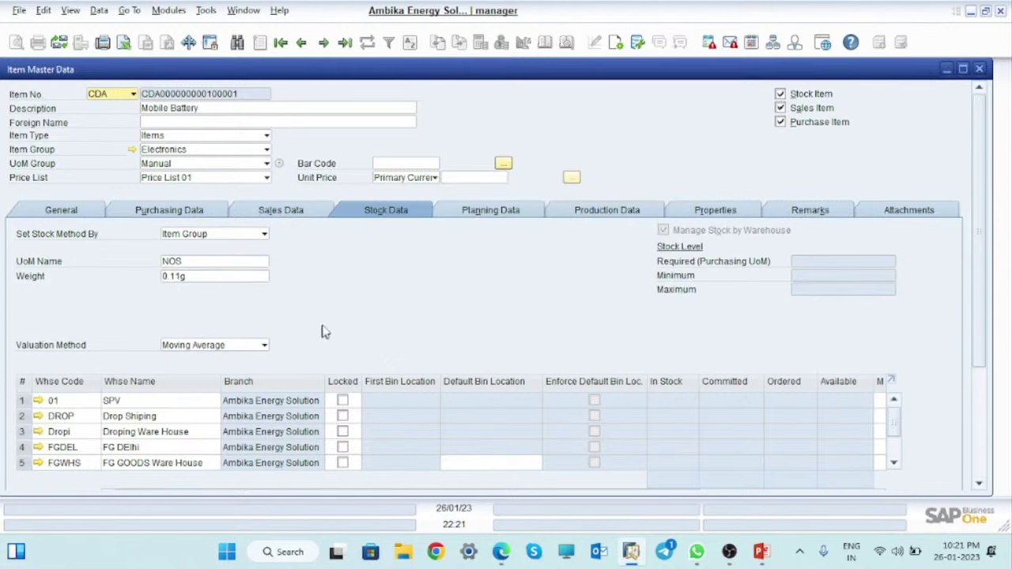
Review the planning method and order interval options in the item's planning data.
click(496, 212)
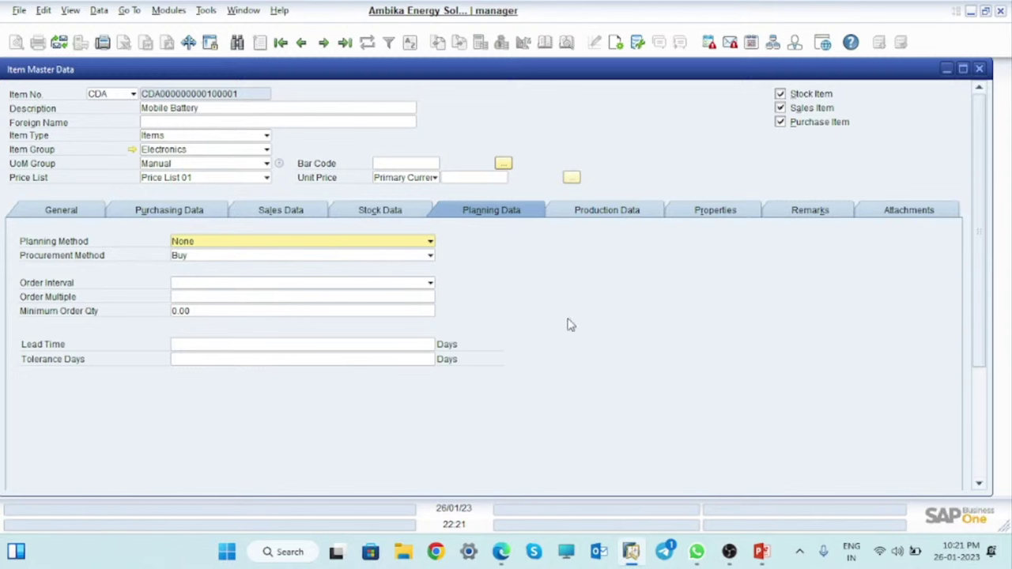
click(418, 245)
click(562, 271)
click(316, 286)
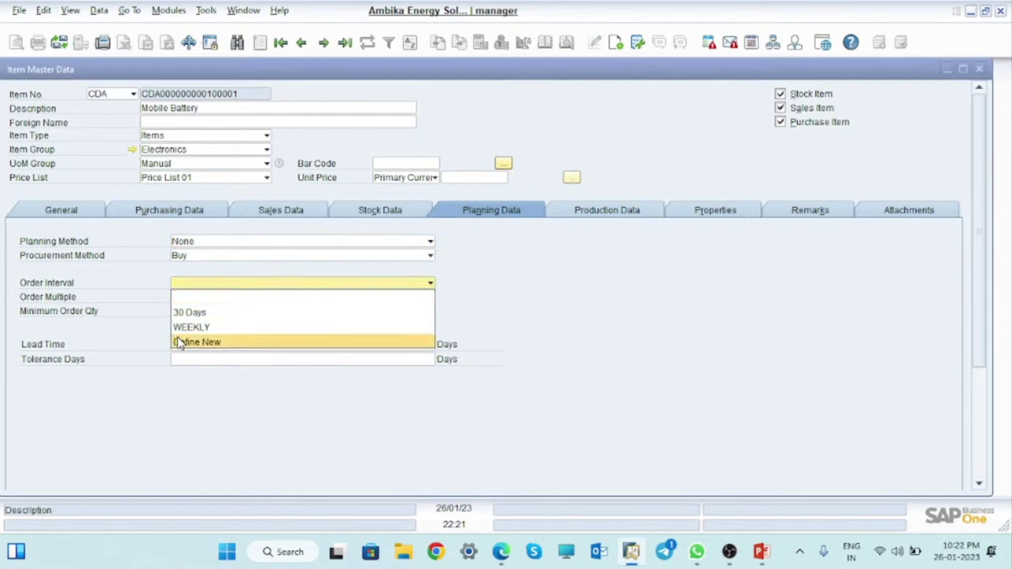
click(532, 302)
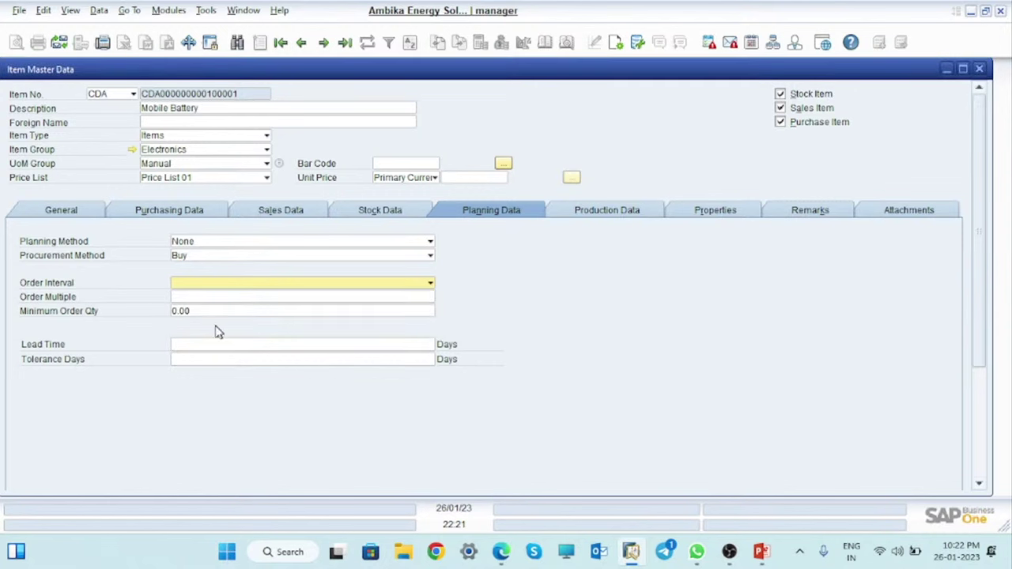
Set the issue method in the Mobile Battery item's production data to Manual.
click(636, 215)
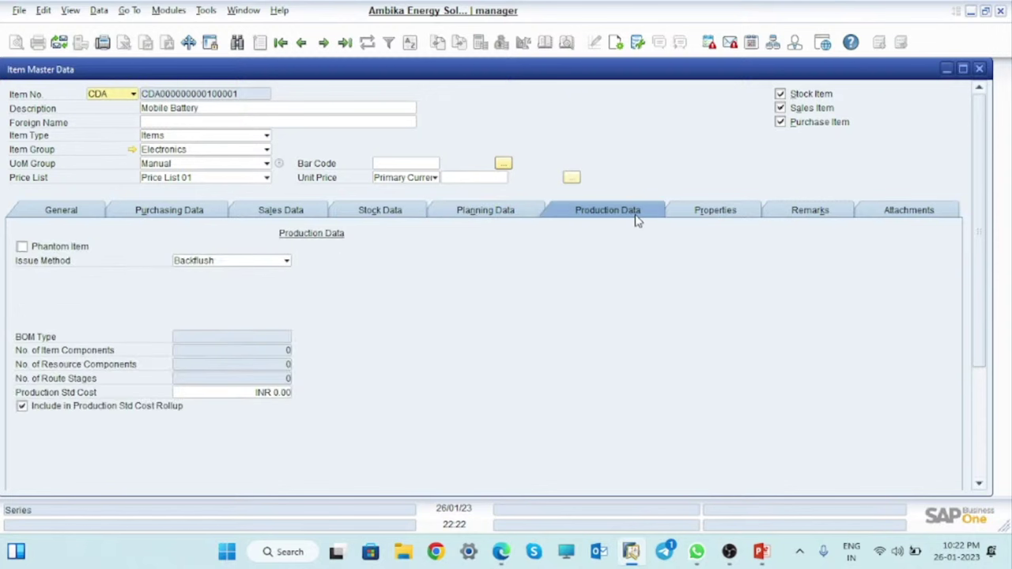
click(281, 265)
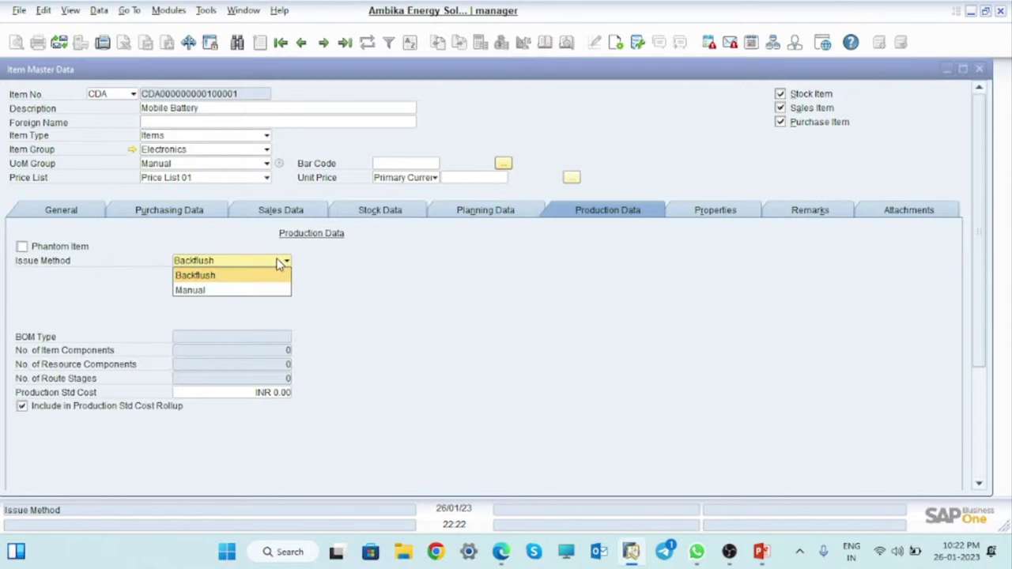
click(226, 292)
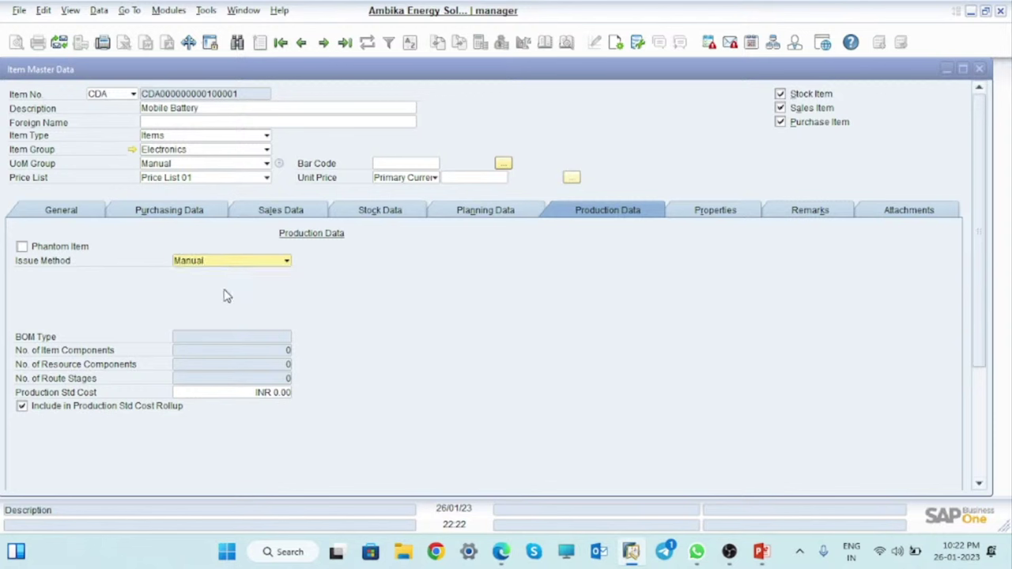
Check the item's properties, remarks and general data, and add the Mobile Battery item.
click(728, 219)
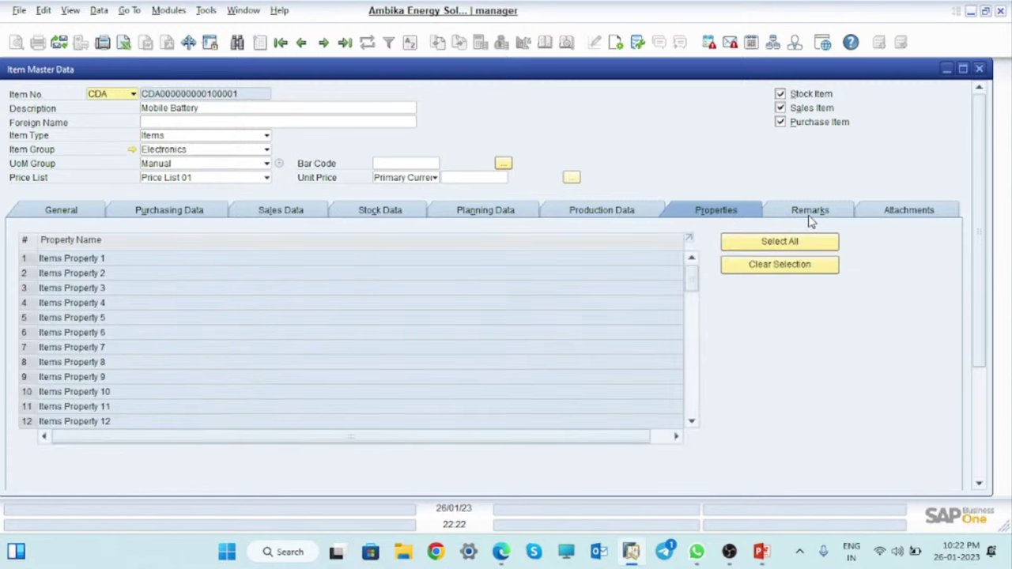
click(811, 214)
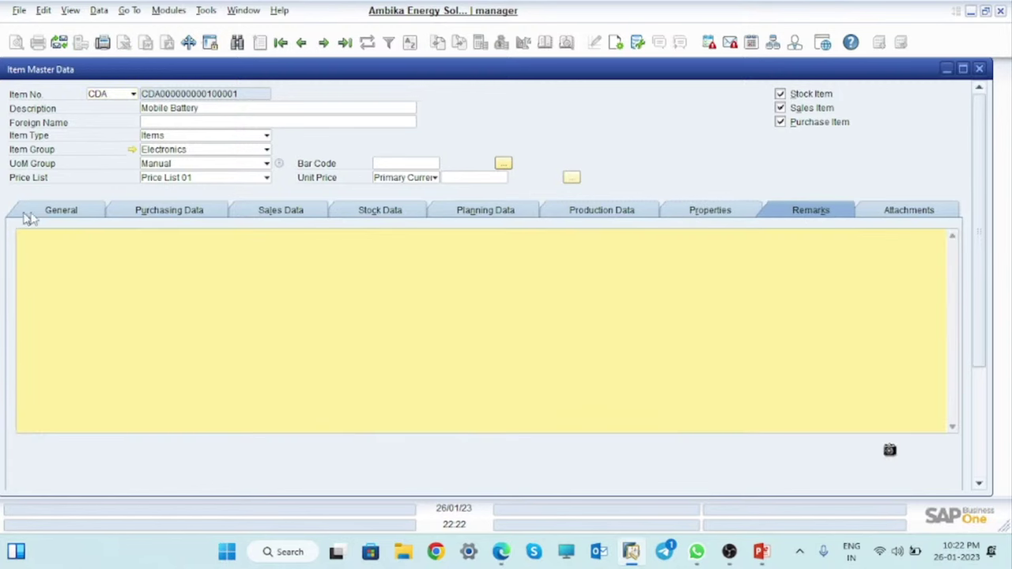
click(57, 213)
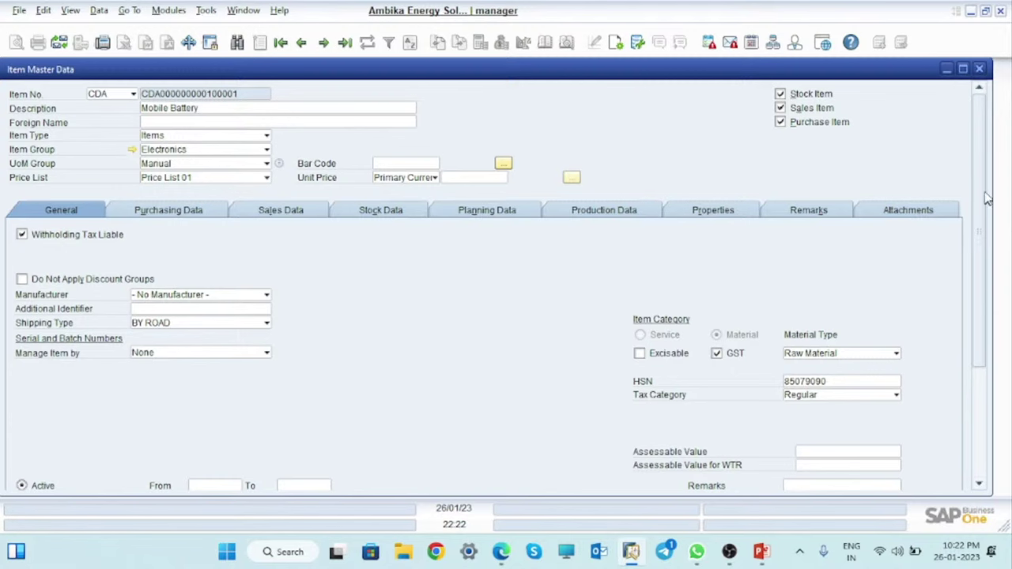
drag(986, 199, 1010, 395)
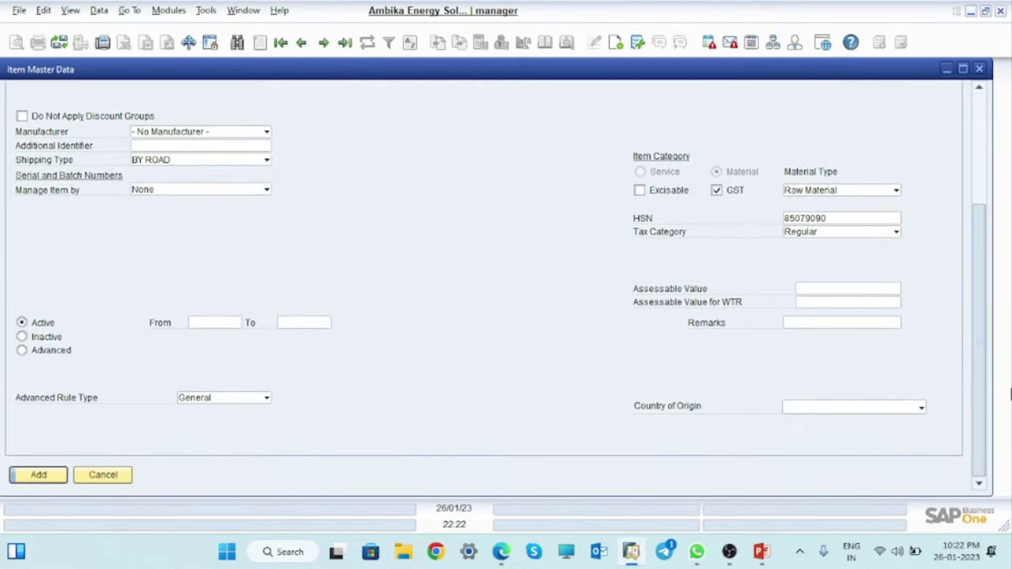
click(39, 475)
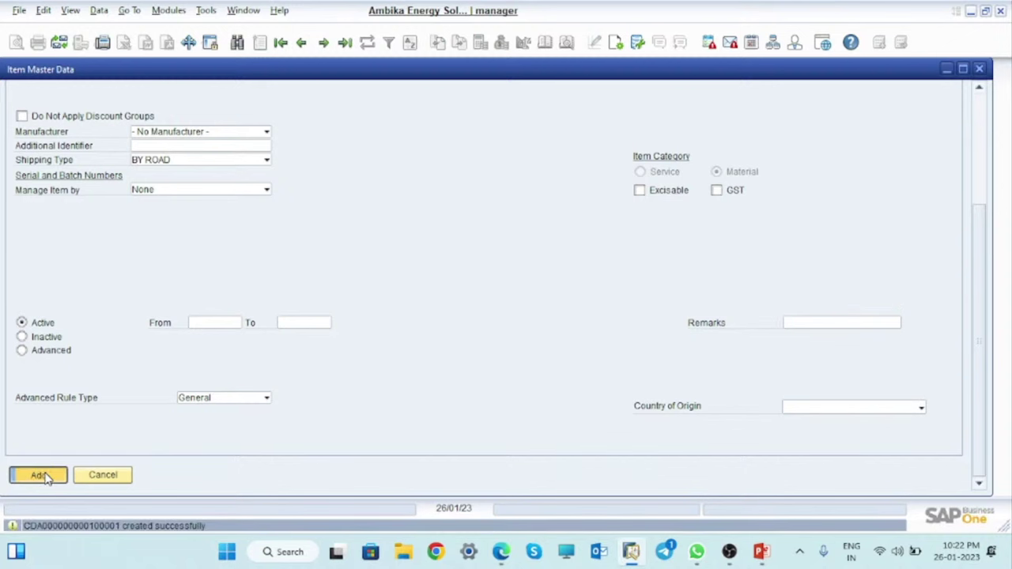
Consult the Mobile structure diagram in PowerPoint, return to the blank item record in SAP Business One, and set its numbering series to CDA.
click(762, 553)
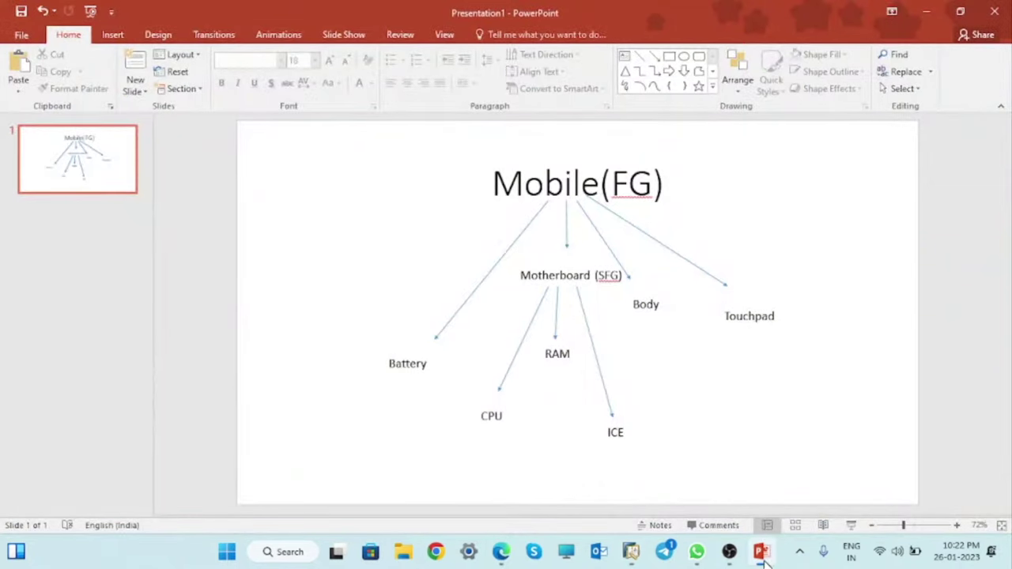
click(762, 554)
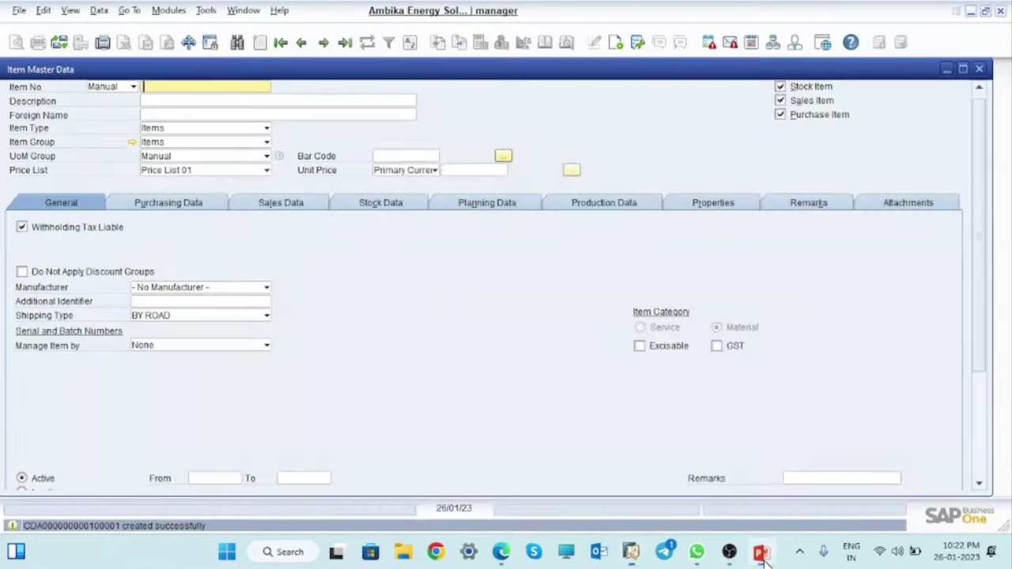
click(132, 86)
click(110, 102)
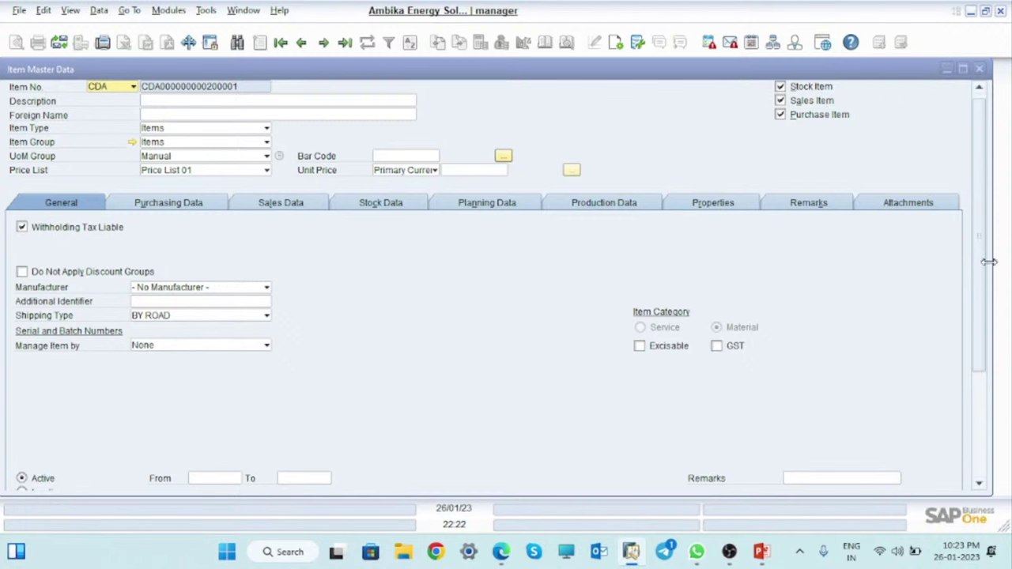
drag(989, 261, 979, 162)
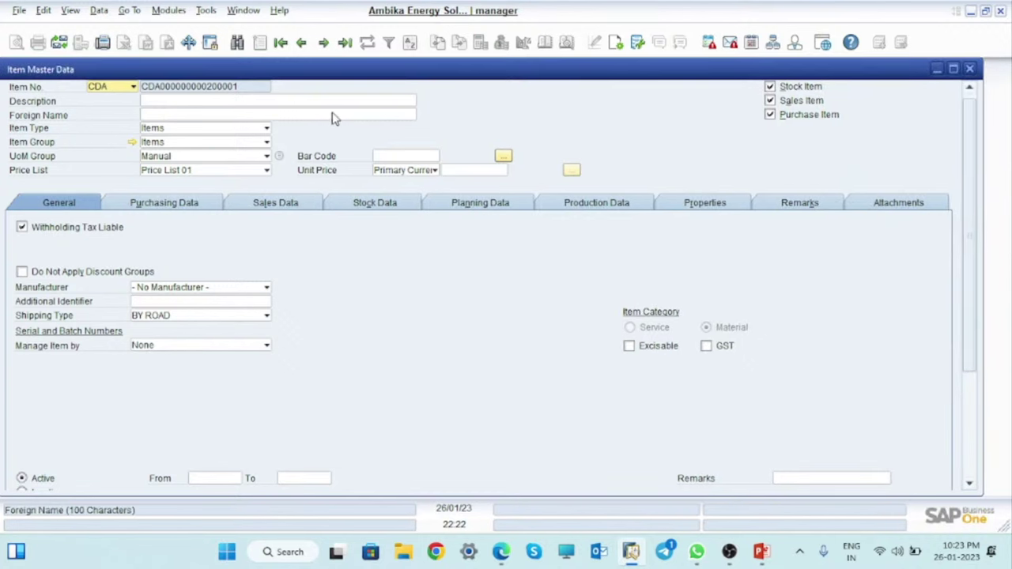
Enter MOBILE BODY as the new item's description.
click(186, 101)
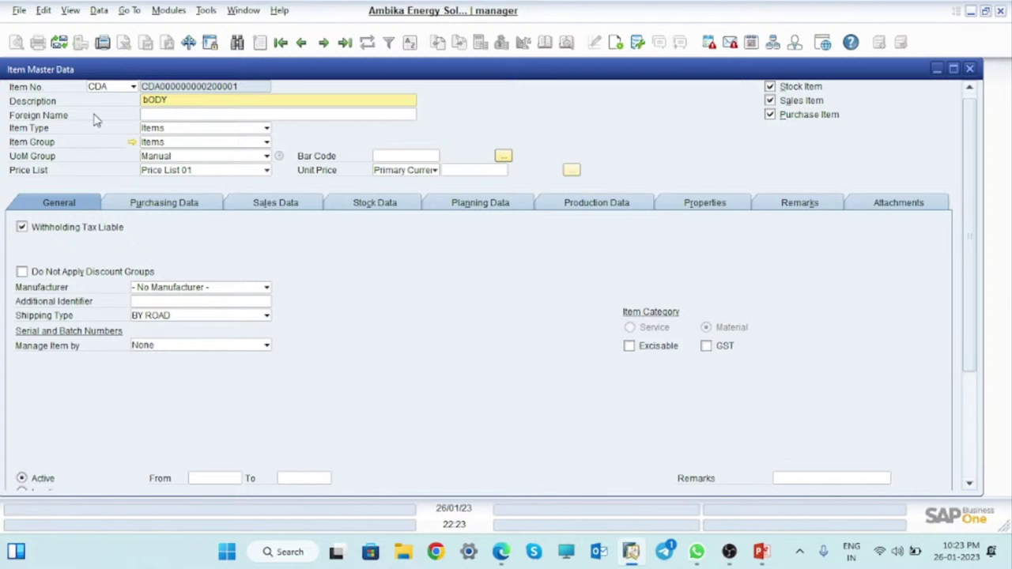
key(BackSpace)
text(B)
key(Home)
text(MOBILE)
Assign the Mobile Body item to the Electronics group, updating its information accordingly, and set its price list to Last Purchase Price.
click(255, 146)
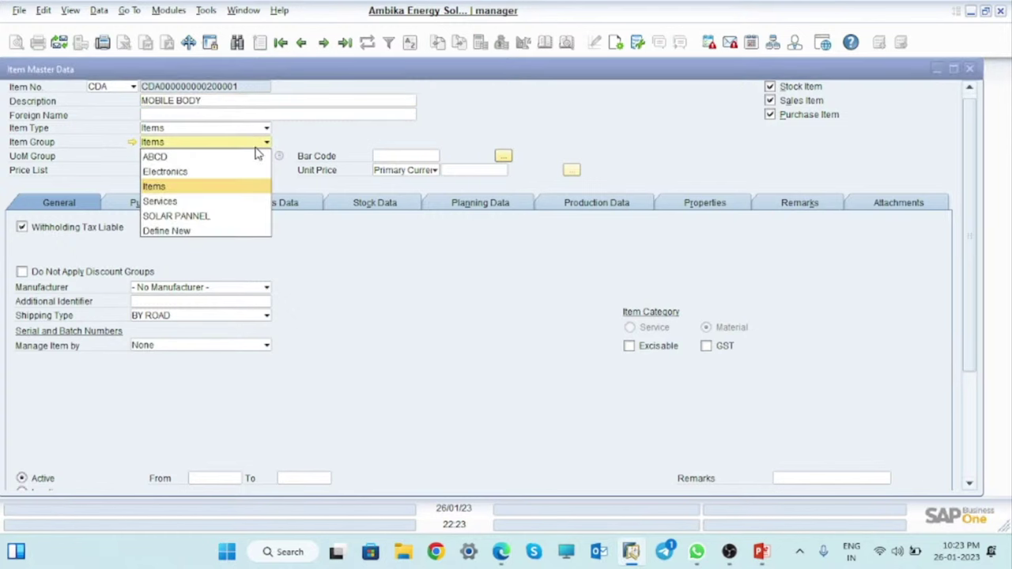
click(174, 173)
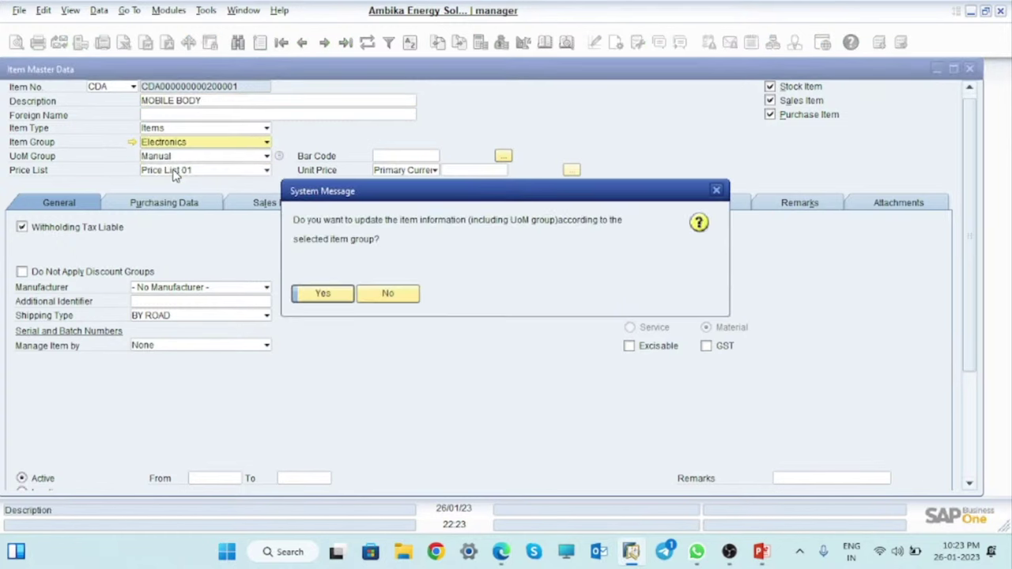
click(321, 292)
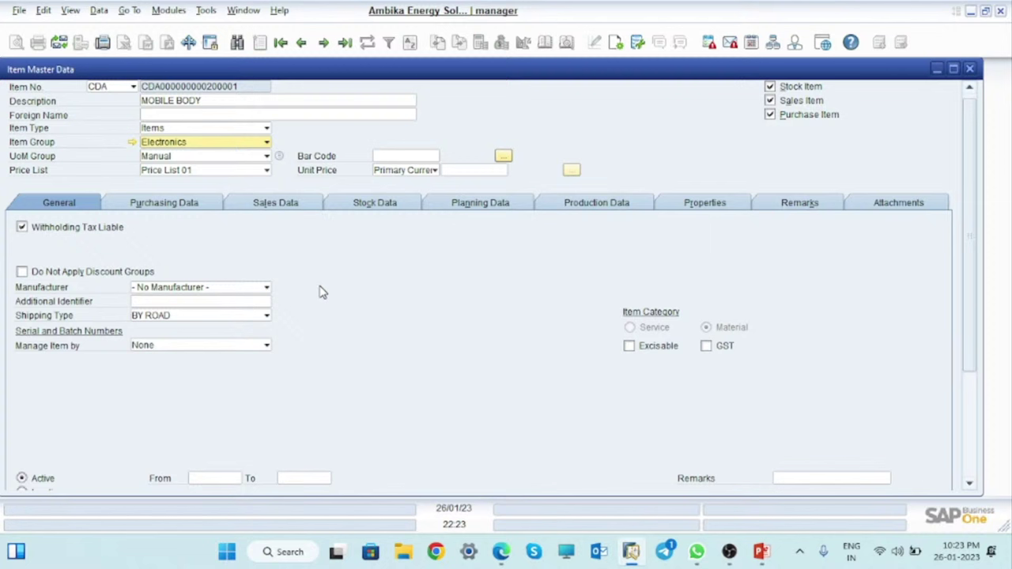
click(246, 172)
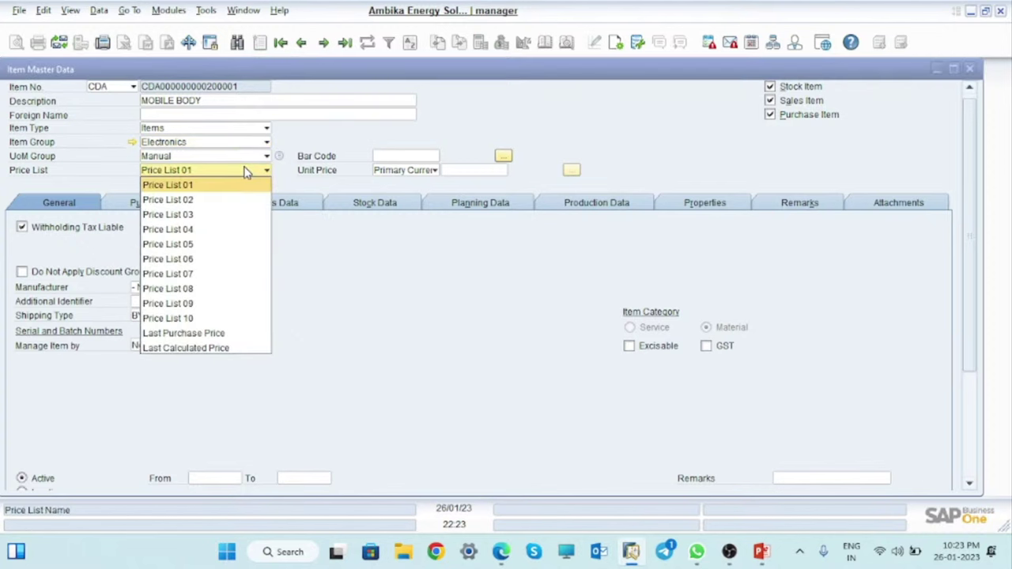
click(208, 336)
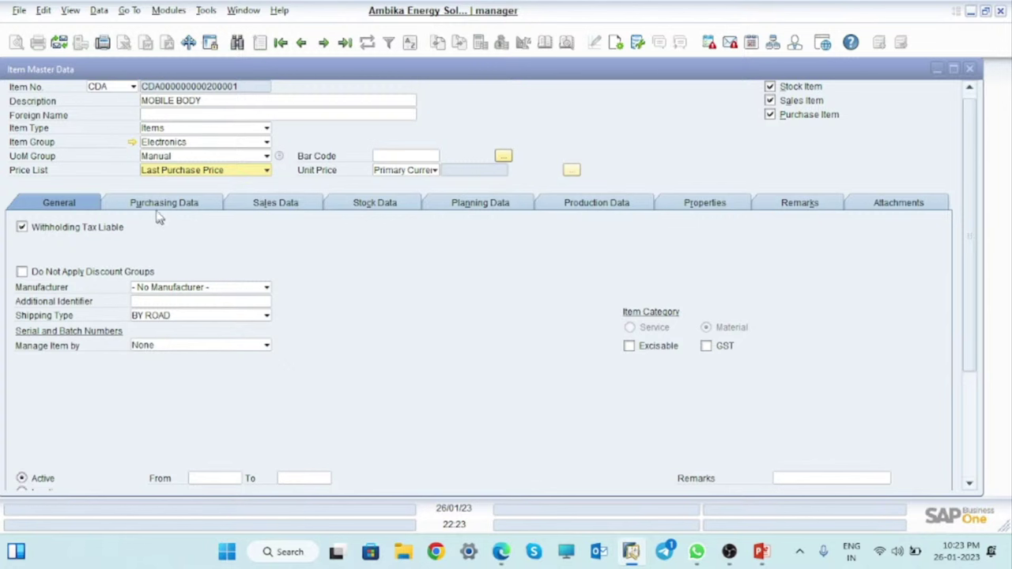
Make the Mobile Body item GST relevant and assign it HSN chapter 8517 for MOBILE.
click(706, 348)
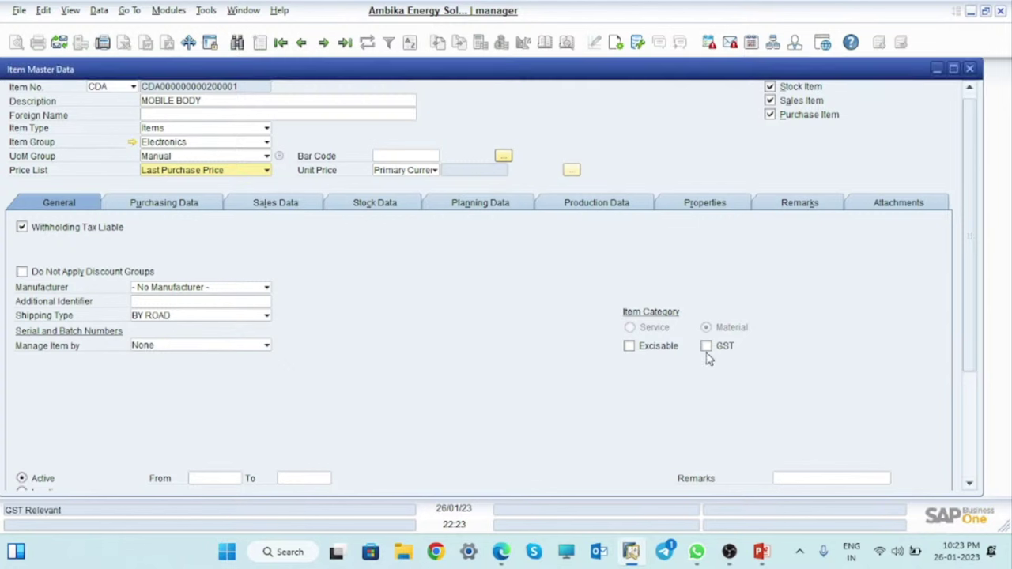
click(854, 376)
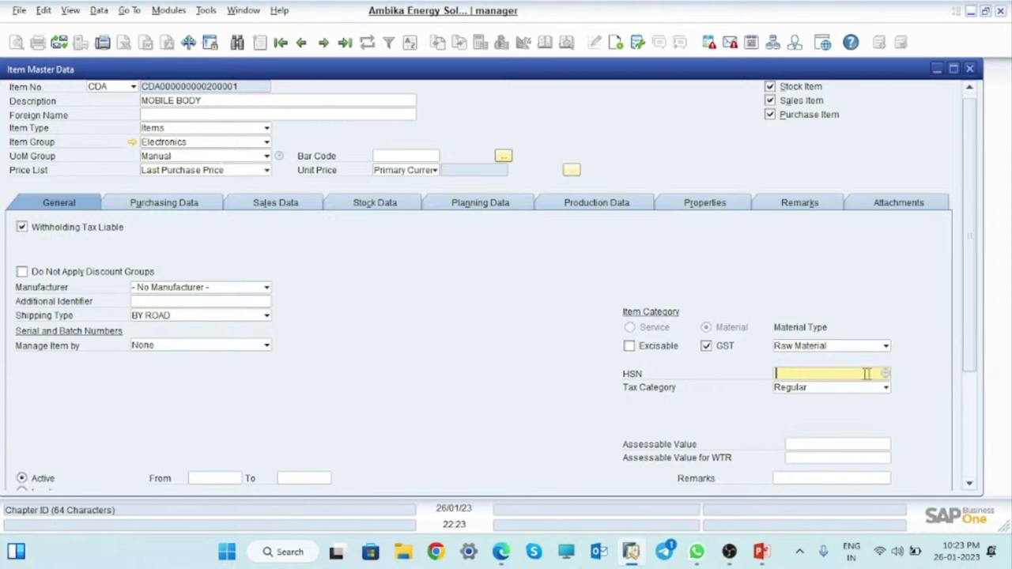
click(886, 374)
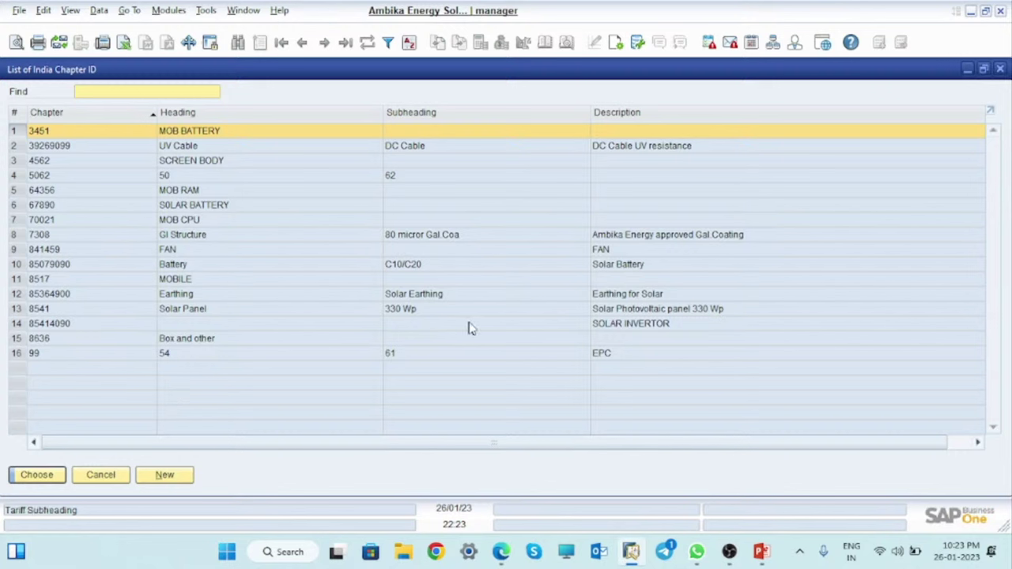
click(13, 279)
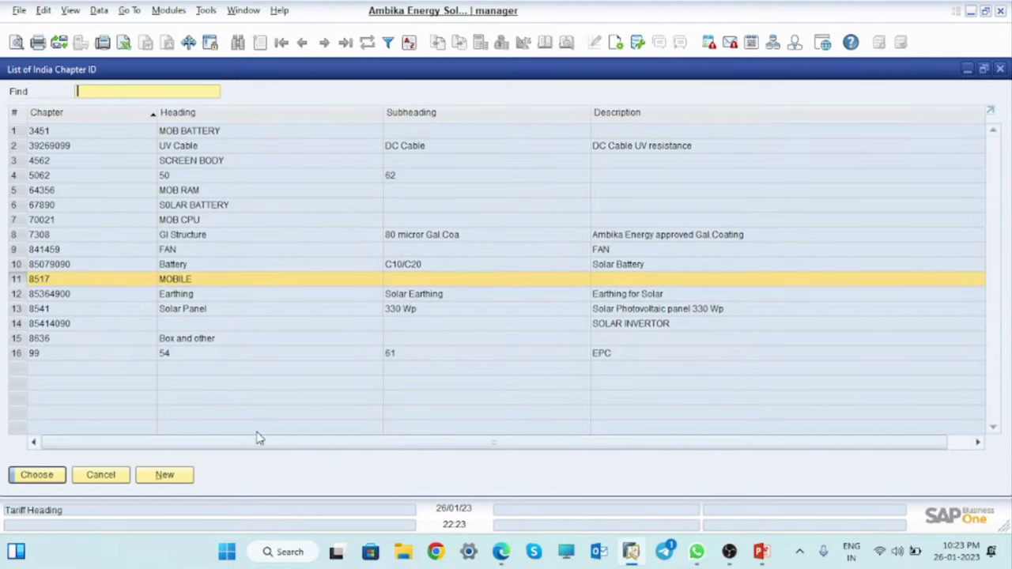
click(37, 475)
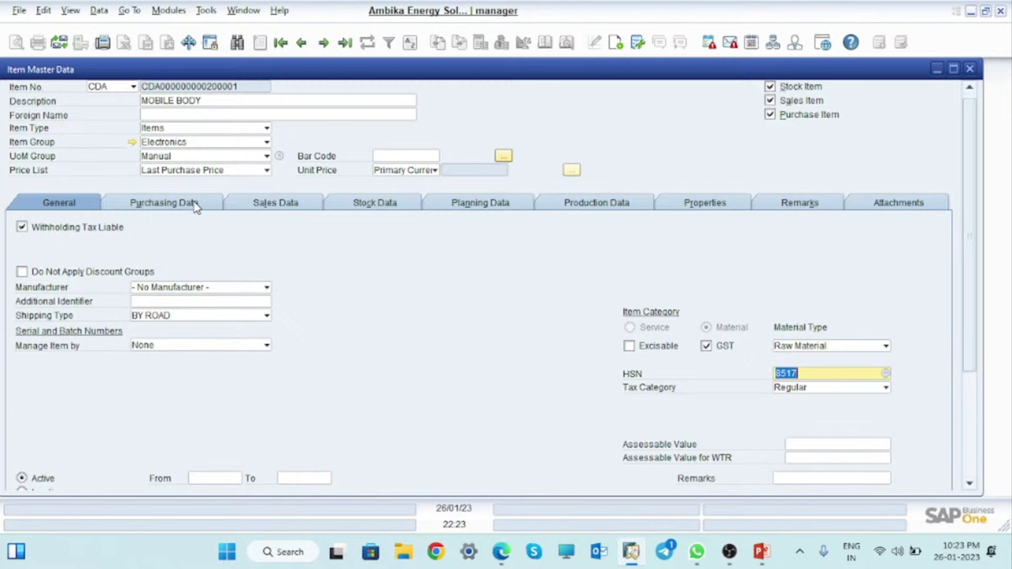
Fill in the Mobile Body item's purchasing UoM name and exclude it from being a sales item.
click(162, 203)
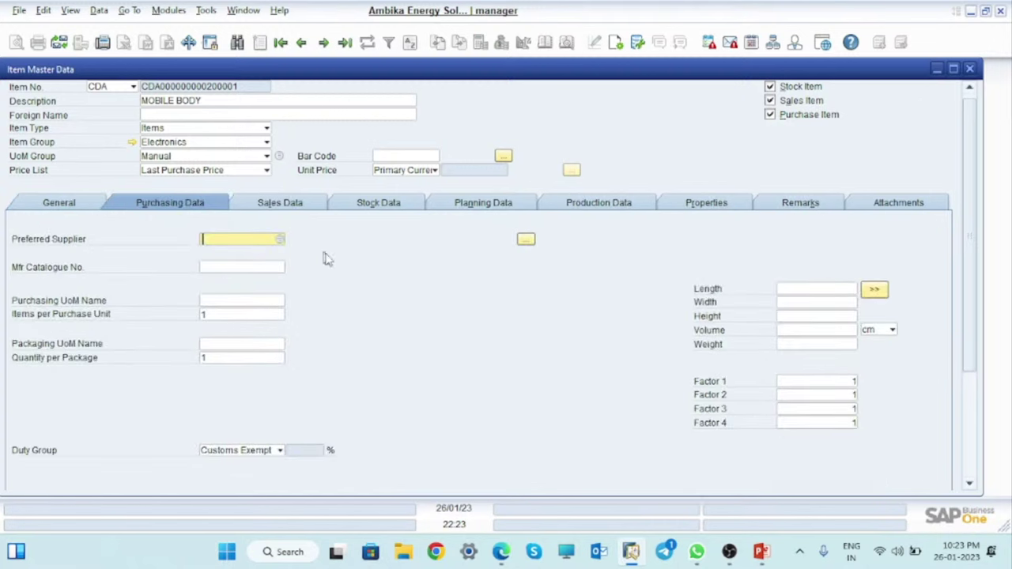
click(222, 299)
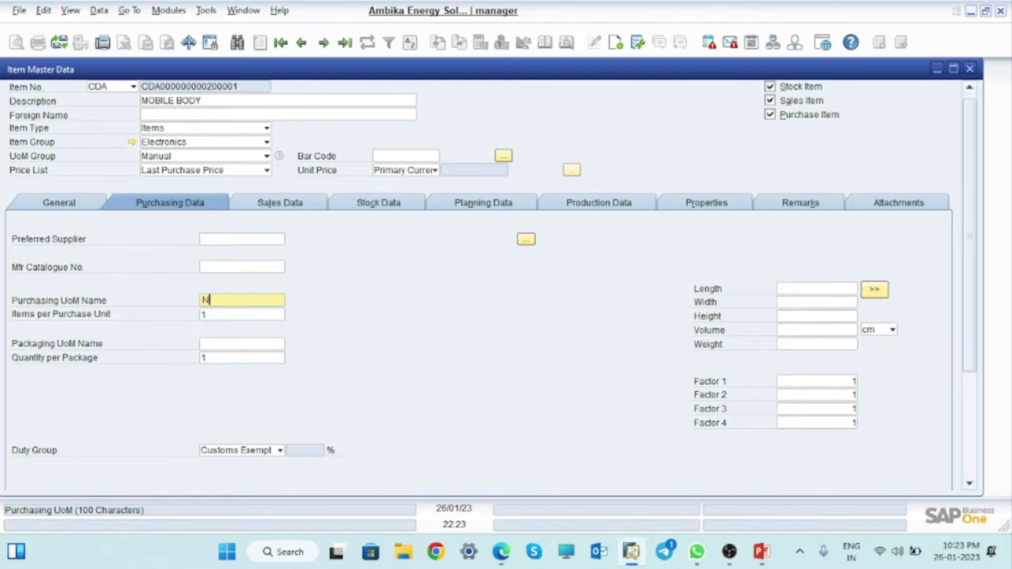
click(299, 204)
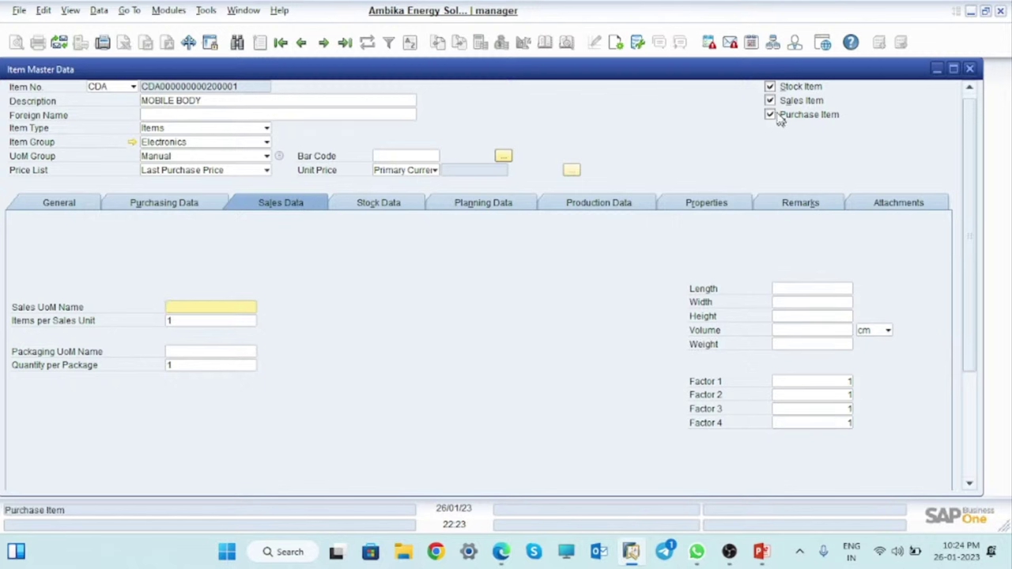
Set the stock UoM name to NOS and the weight to 0.01g, applying the weight to the purchasing and sales data.
click(378, 204)
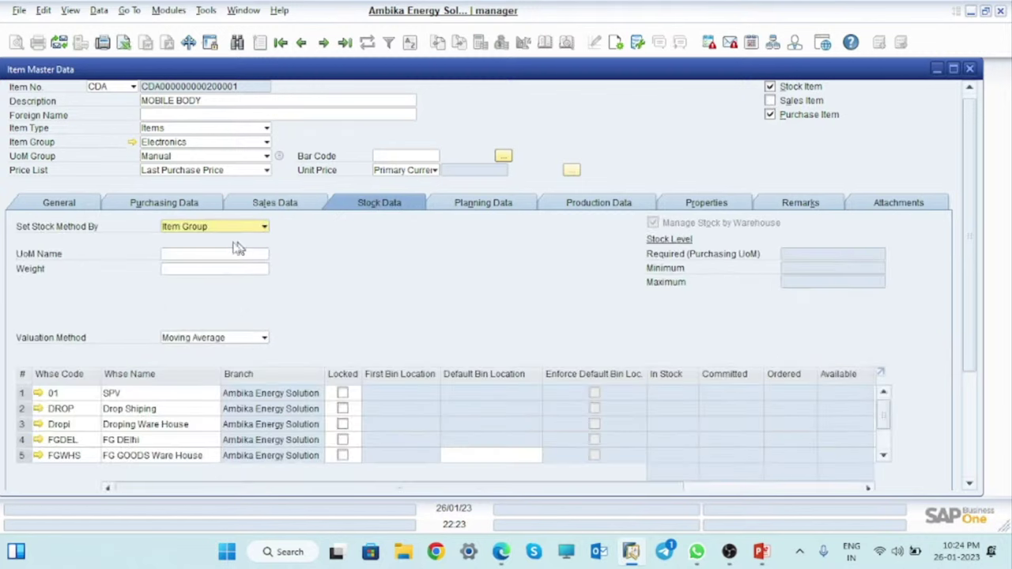
click(204, 252)
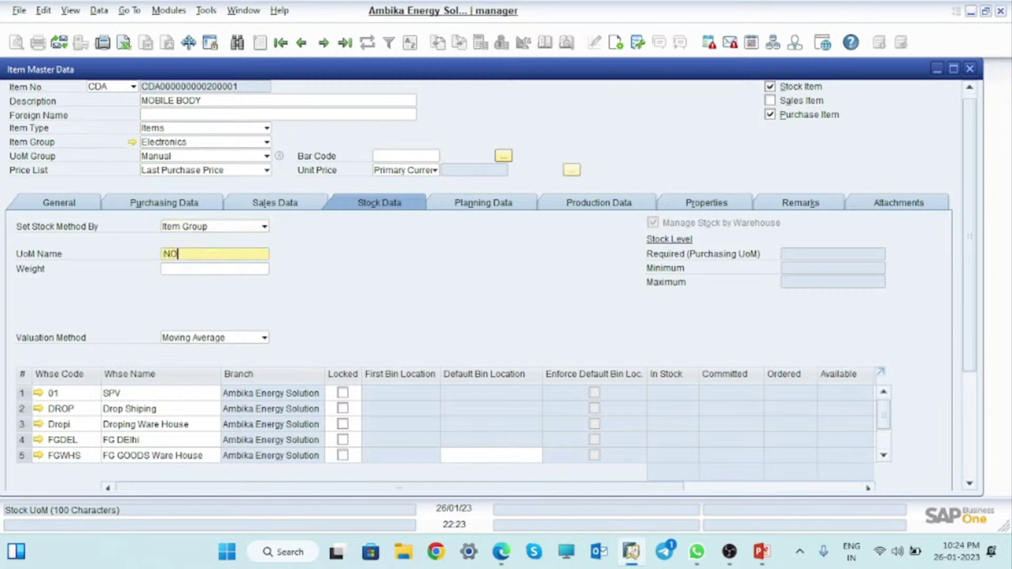
click(187, 271)
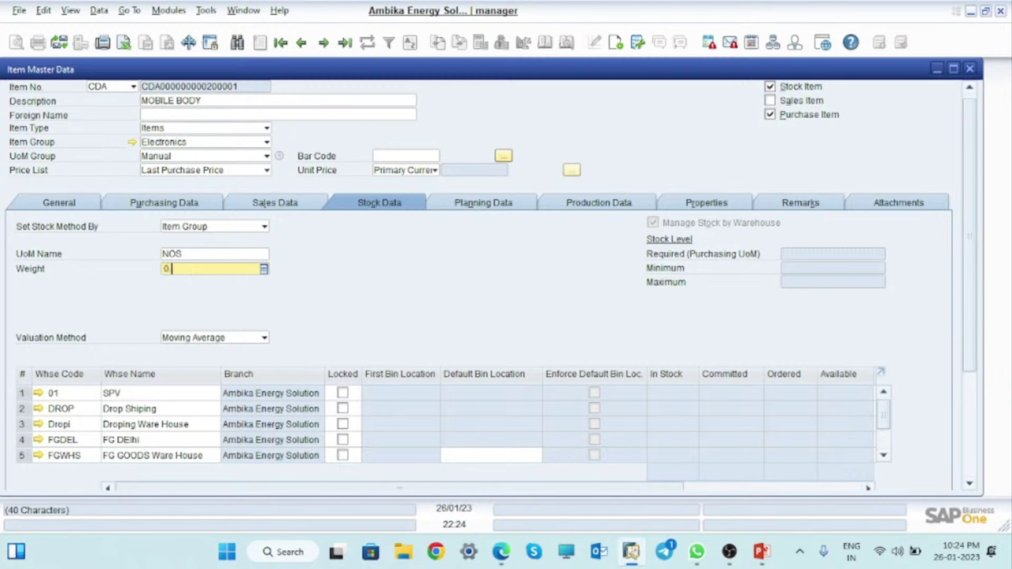
key(Tab)
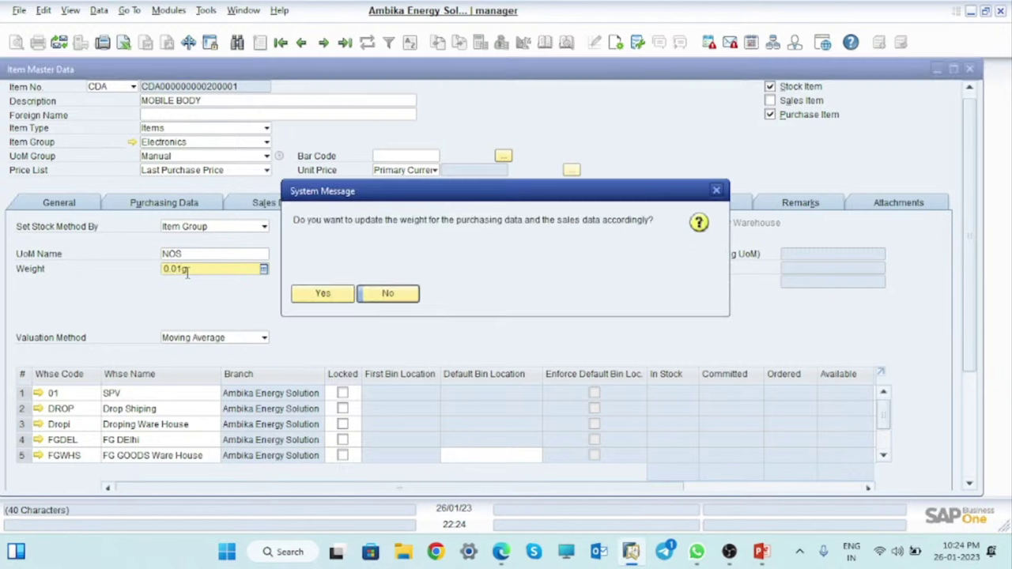
click(343, 298)
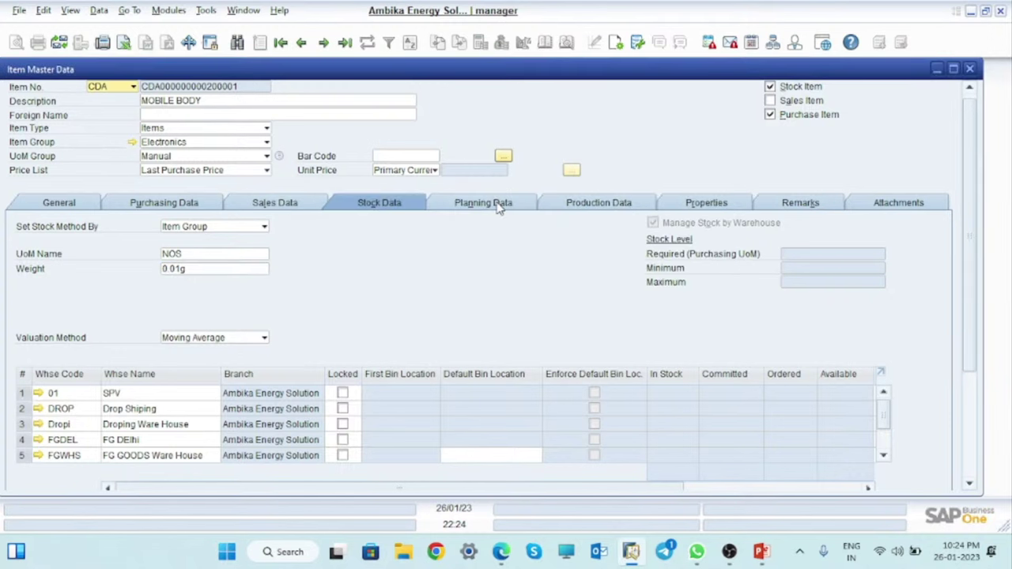
Set the issue method in the production data to Manual and add the Mobile Body item.
click(498, 208)
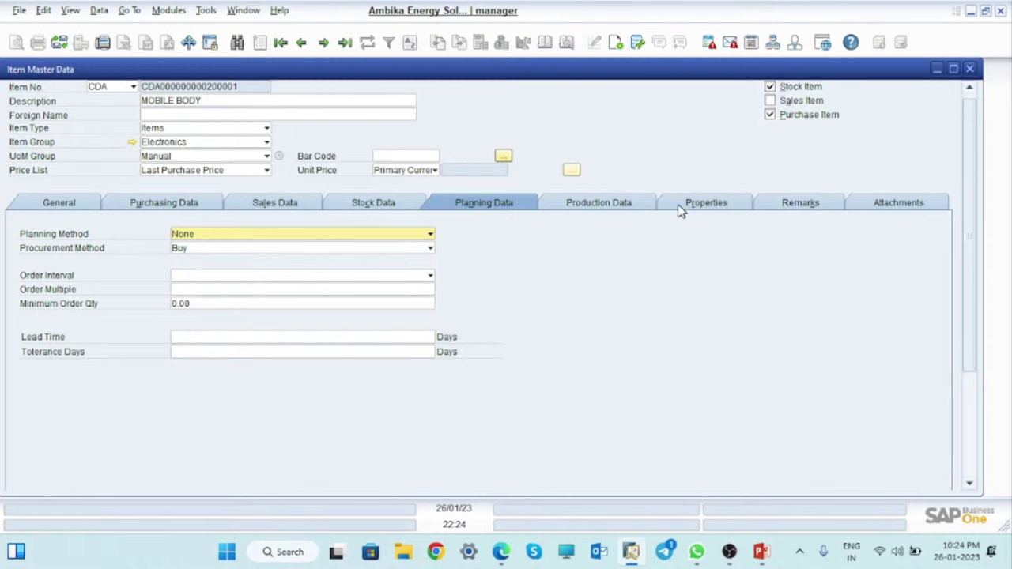
click(616, 204)
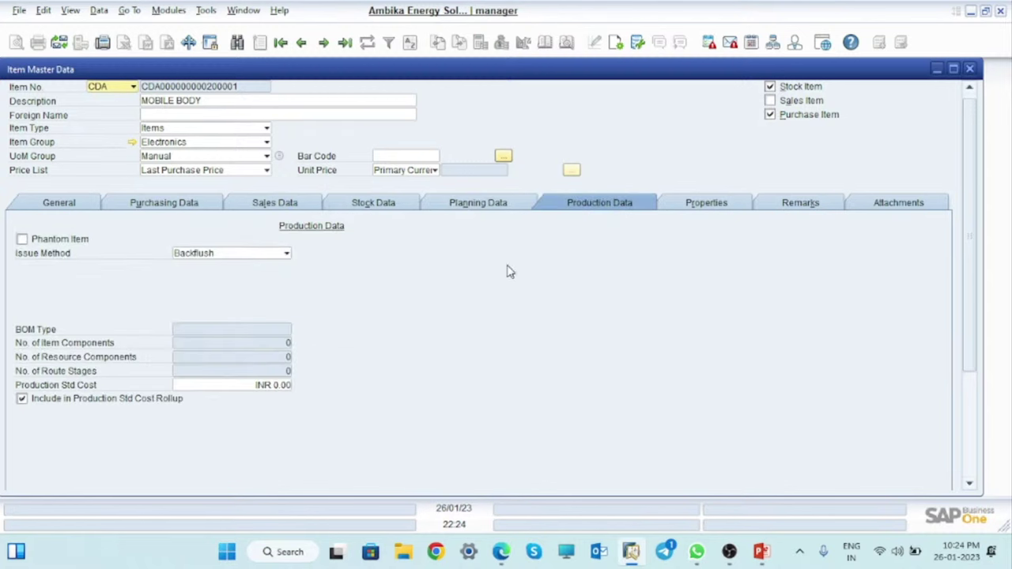
click(262, 254)
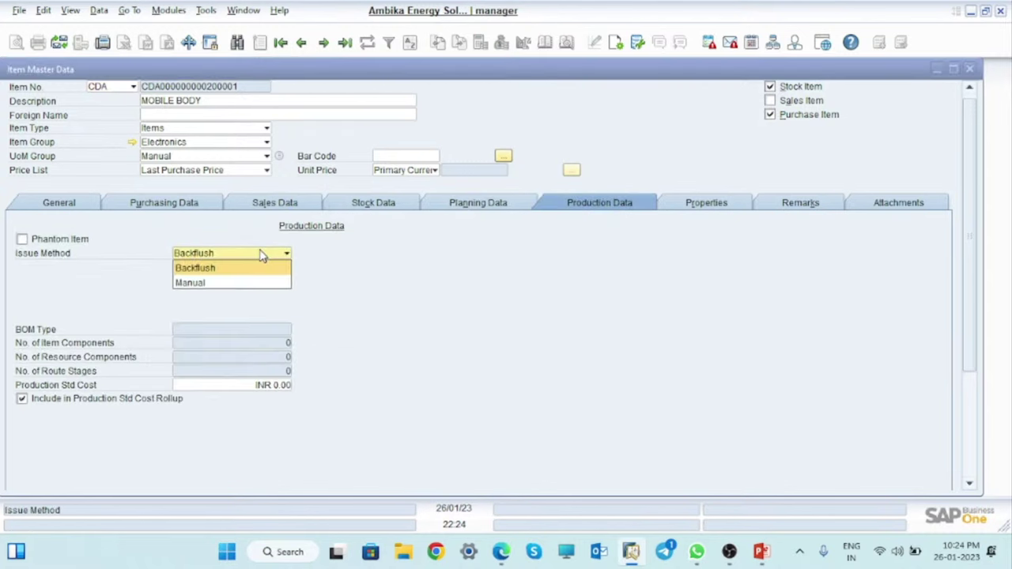
click(194, 283)
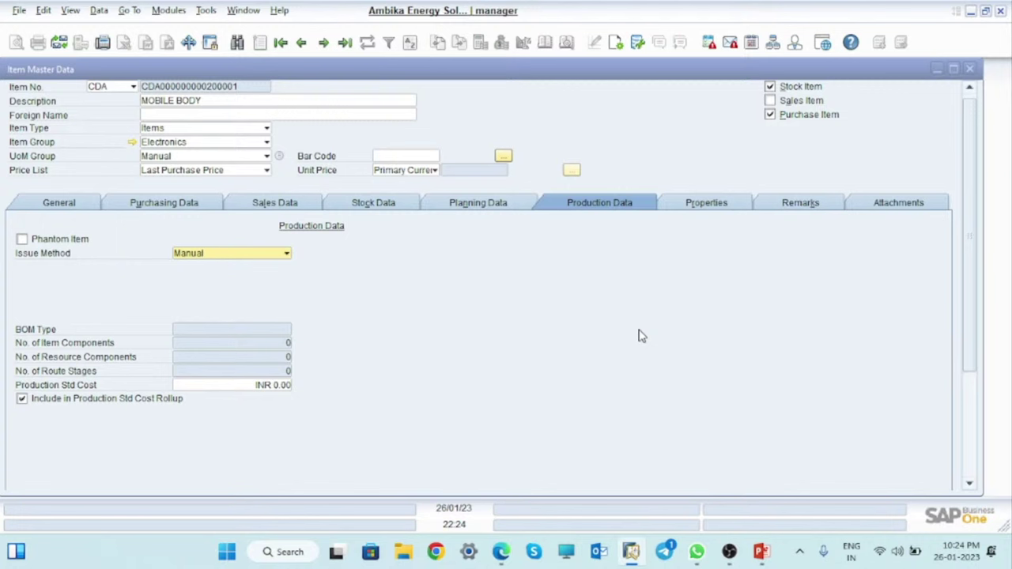
drag(975, 314, 992, 480)
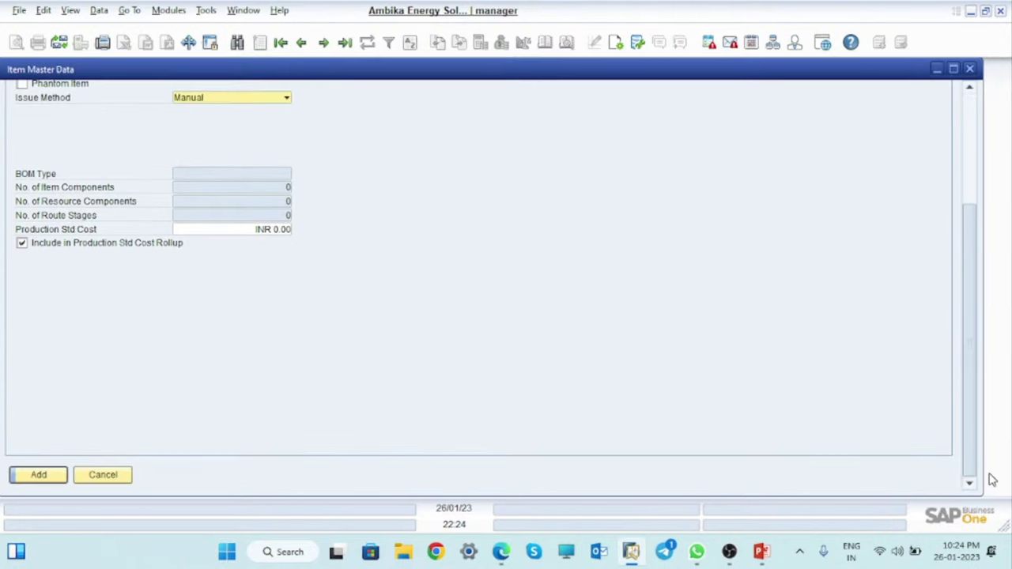
click(40, 474)
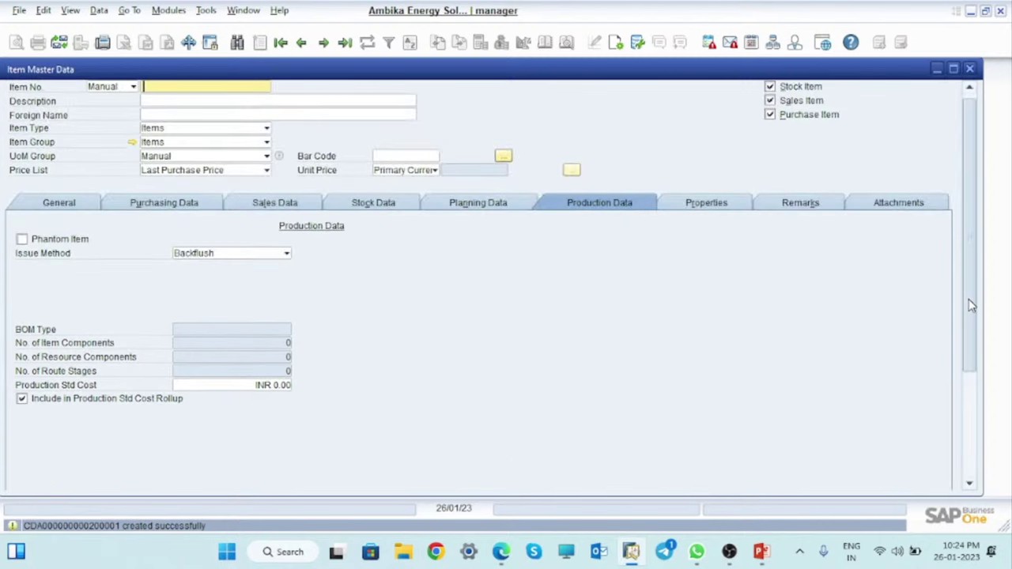
Check the Mobile structure diagram in PowerPoint for the next component and return to the blank item record in SAP Business One.
scroll(972, 306, up, 1)
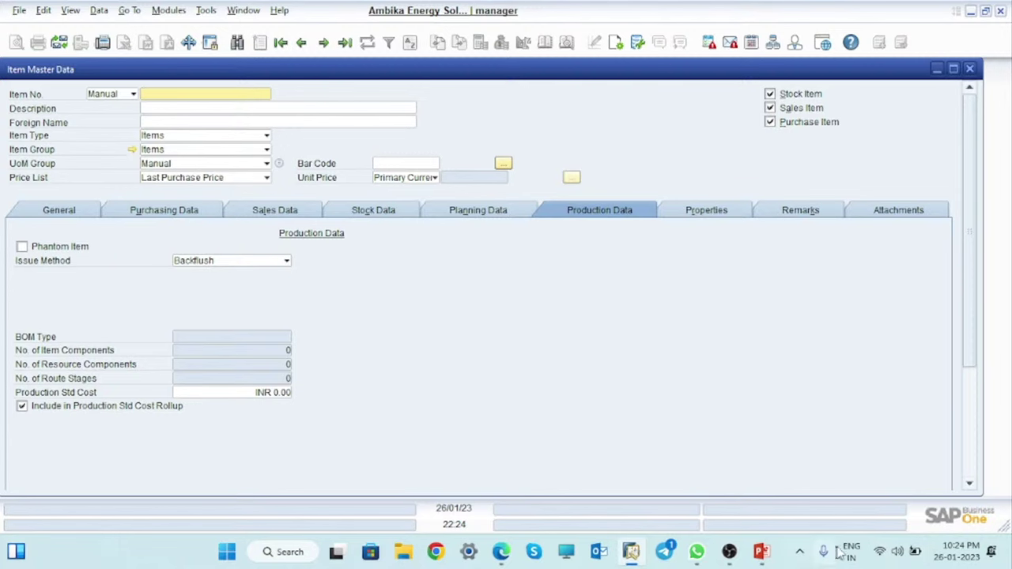
click(762, 553)
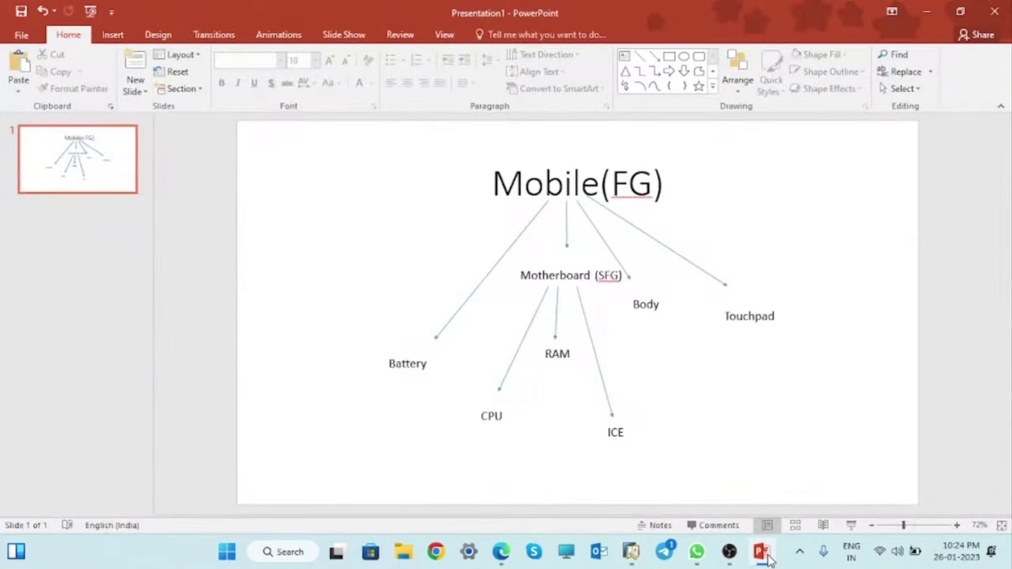
click(764, 556)
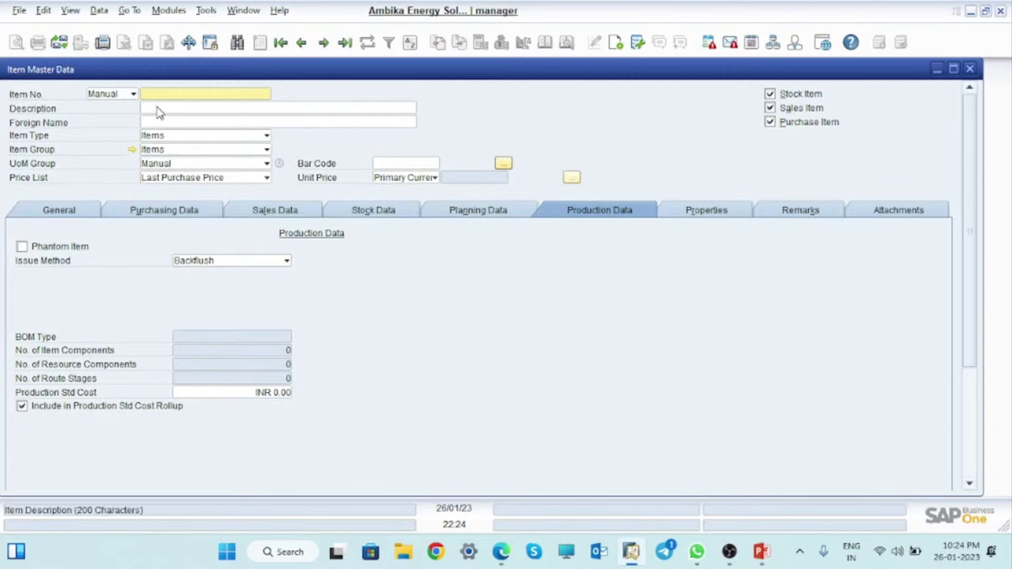
Set the new item's numbering series to CDA and enter MOBILE TOUCH PAD as its description.
click(132, 94)
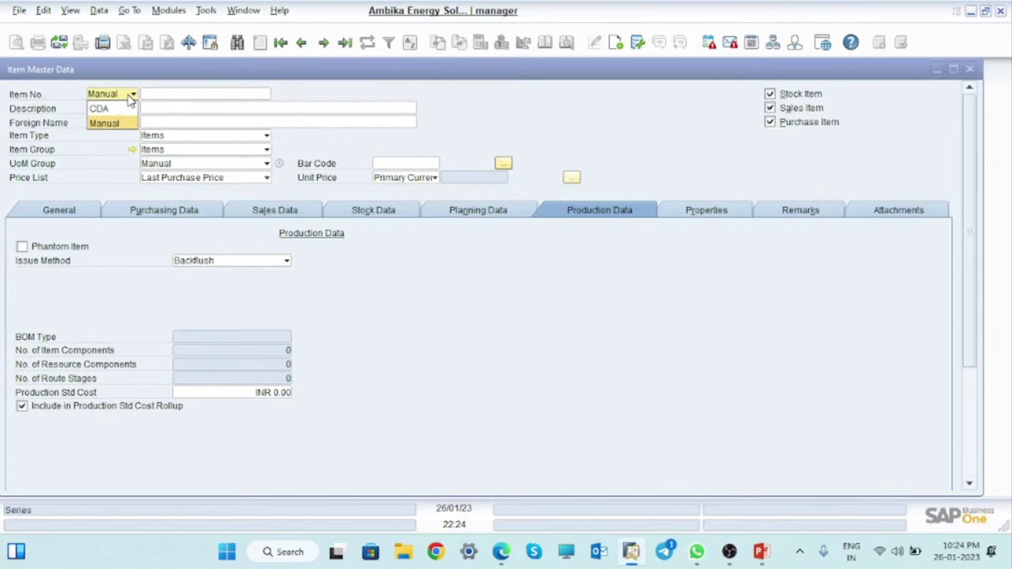
click(103, 109)
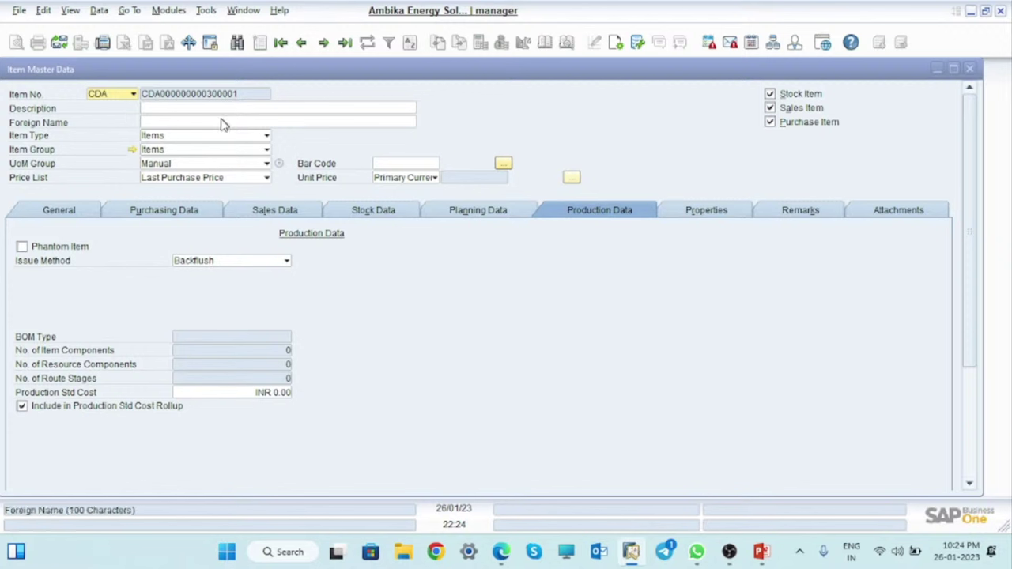
click(191, 110)
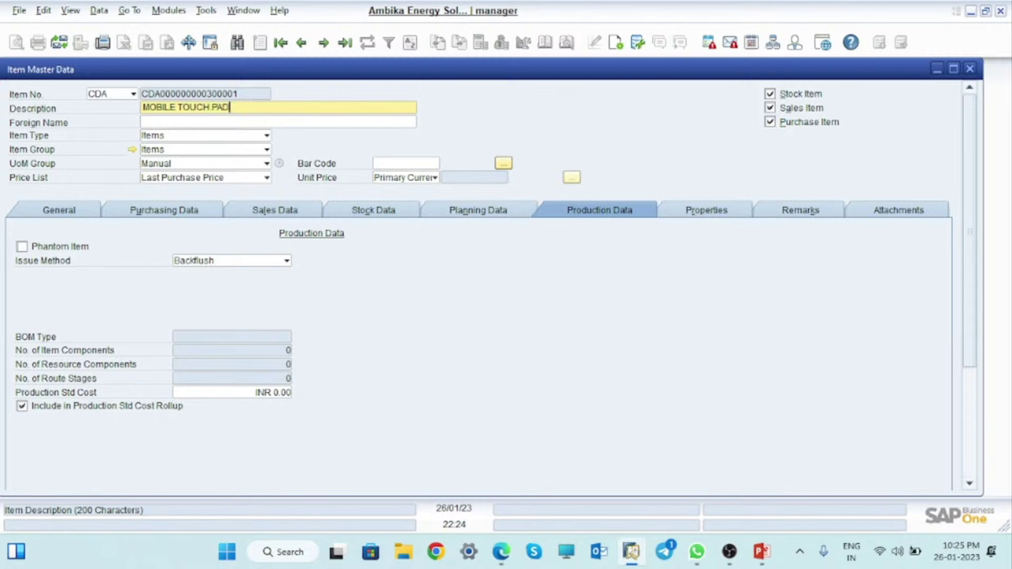
Assign the Mobile Touch Pad item to the Electronics group and update its item information accordingly.
click(154, 150)
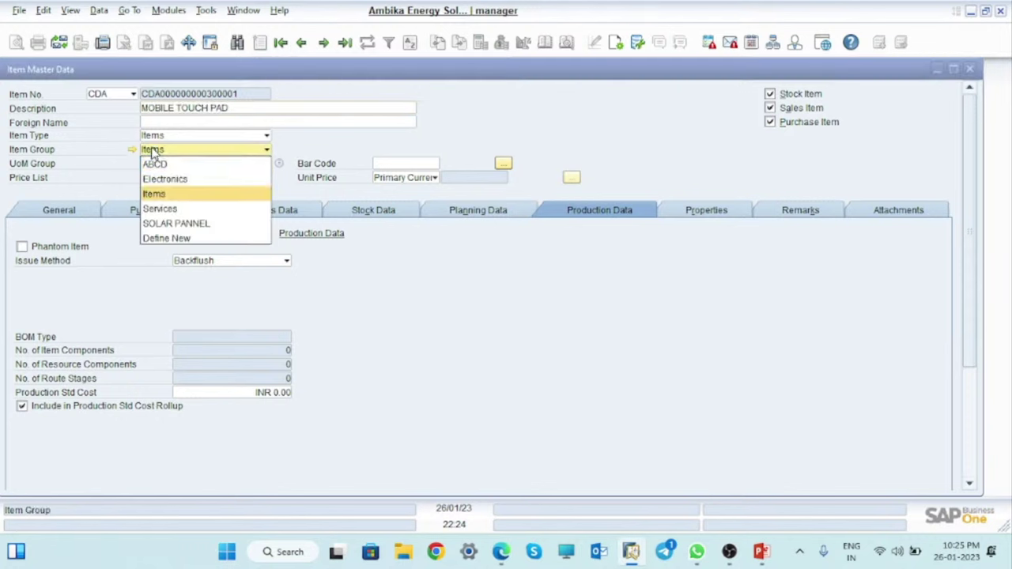
click(172, 178)
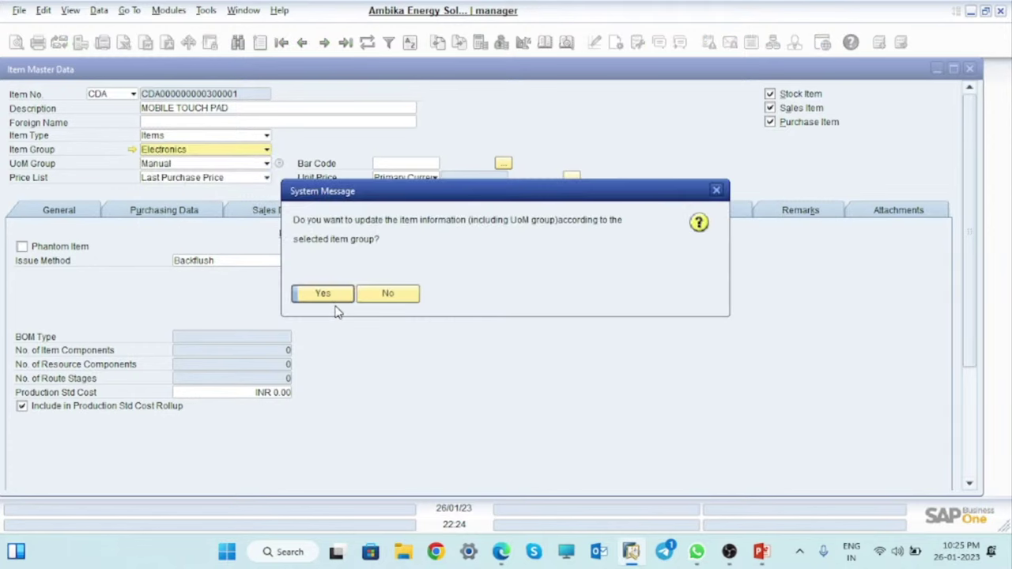
click(338, 296)
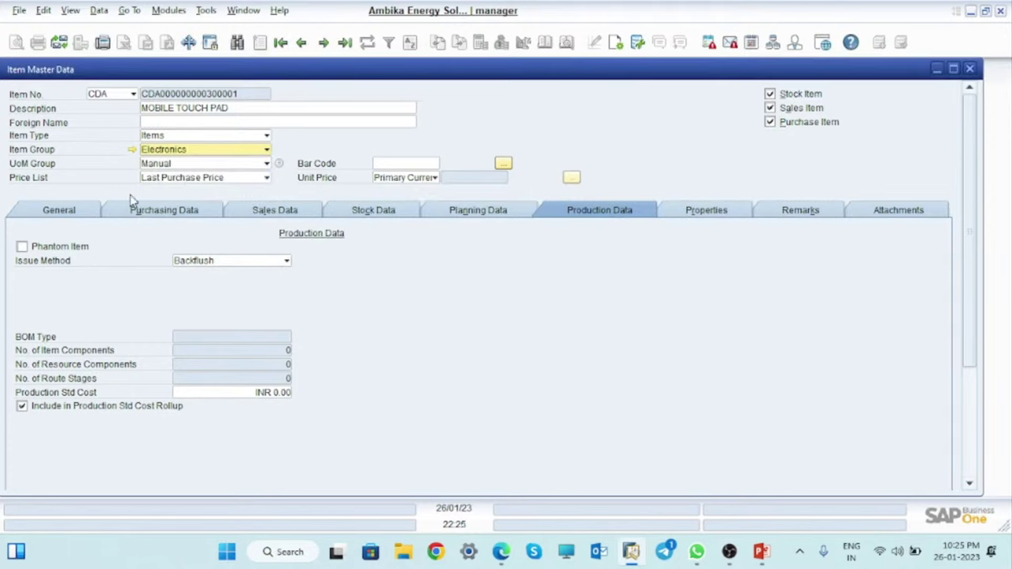
Set the issue method in the Mobile Touch Pad item's production data to Manual.
click(222, 264)
click(198, 290)
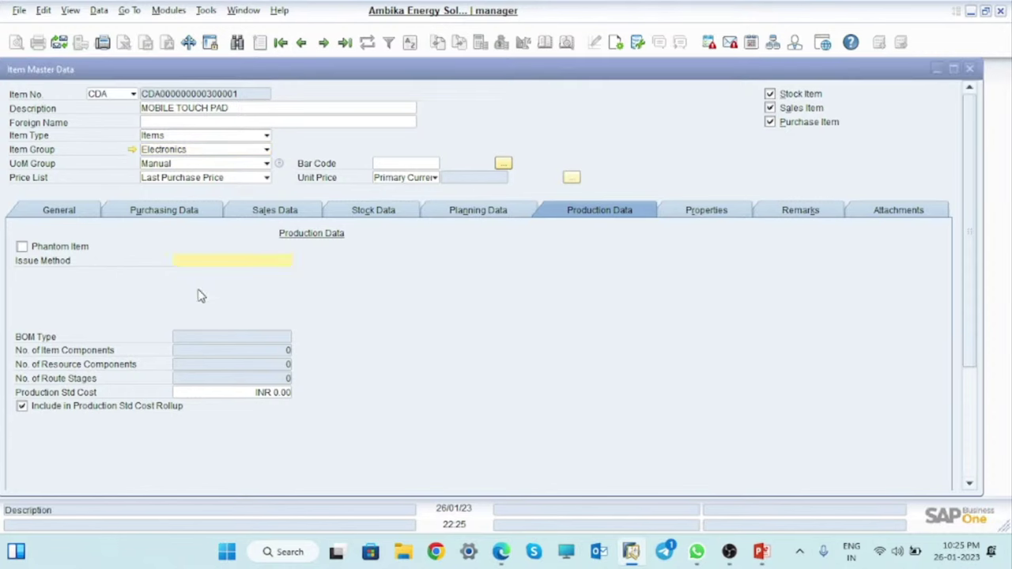
click(480, 223)
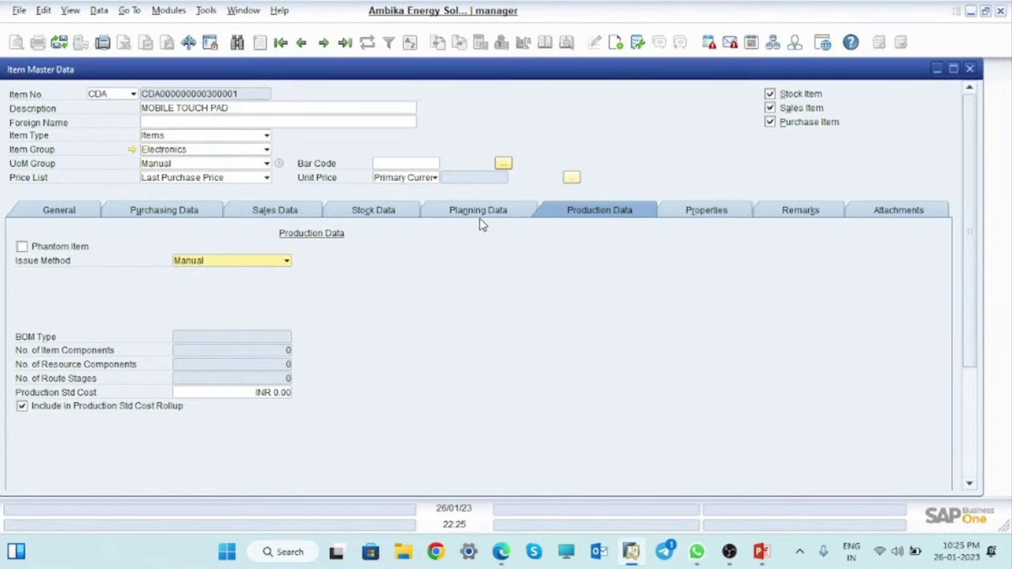
Exclude the Mobile Touch Pad from sales items and set its stock UoM name to NOS.
click(377, 215)
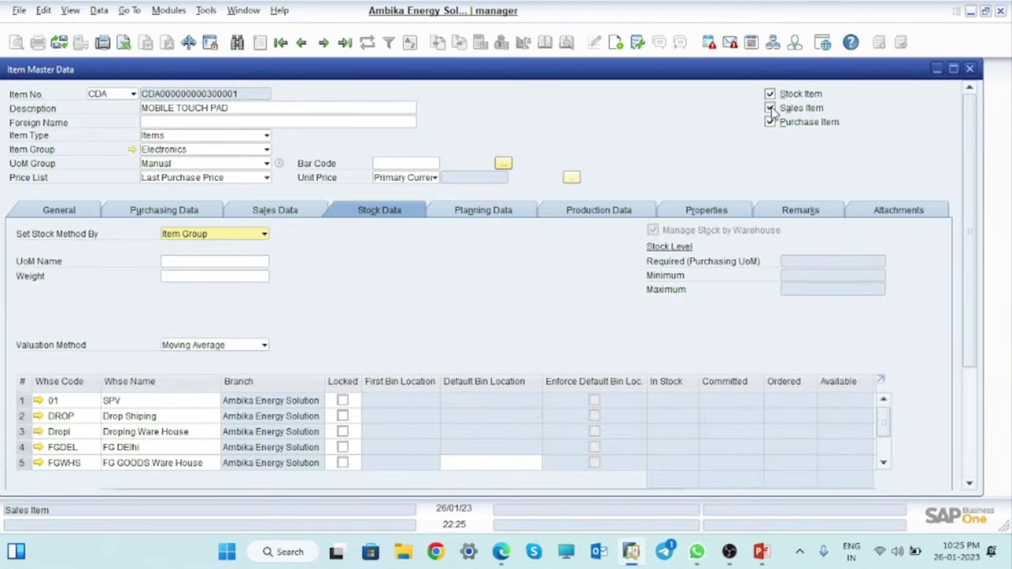
click(180, 262)
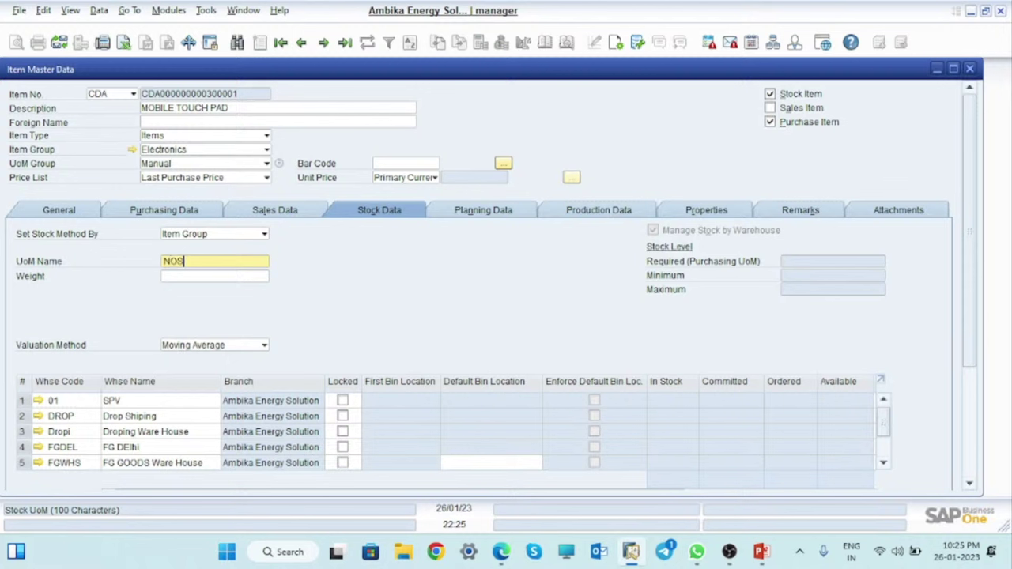
click(200, 274)
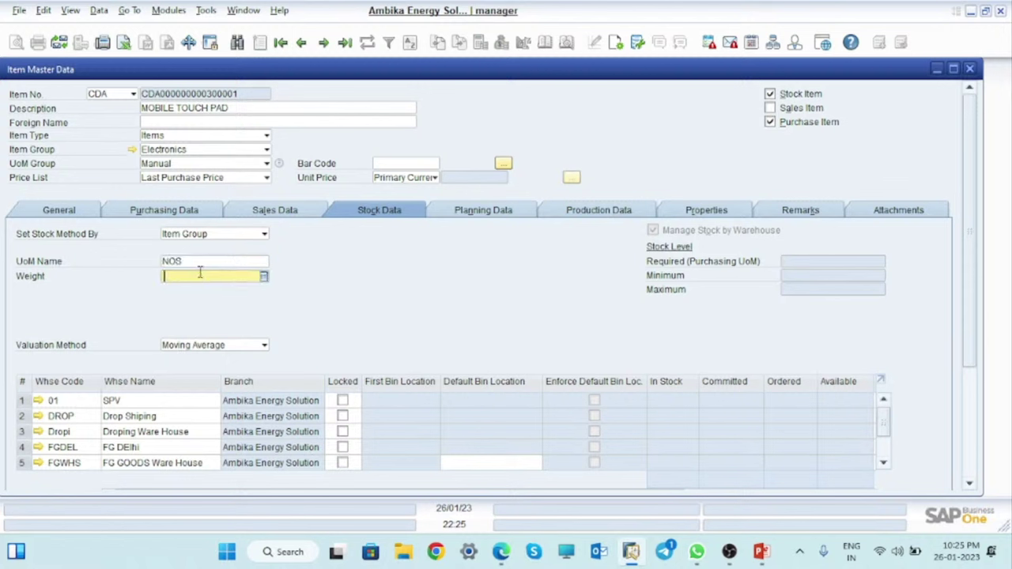
Set the Mobile Touch Pad's purchasing UoM name to NOS and add the item record.
click(278, 214)
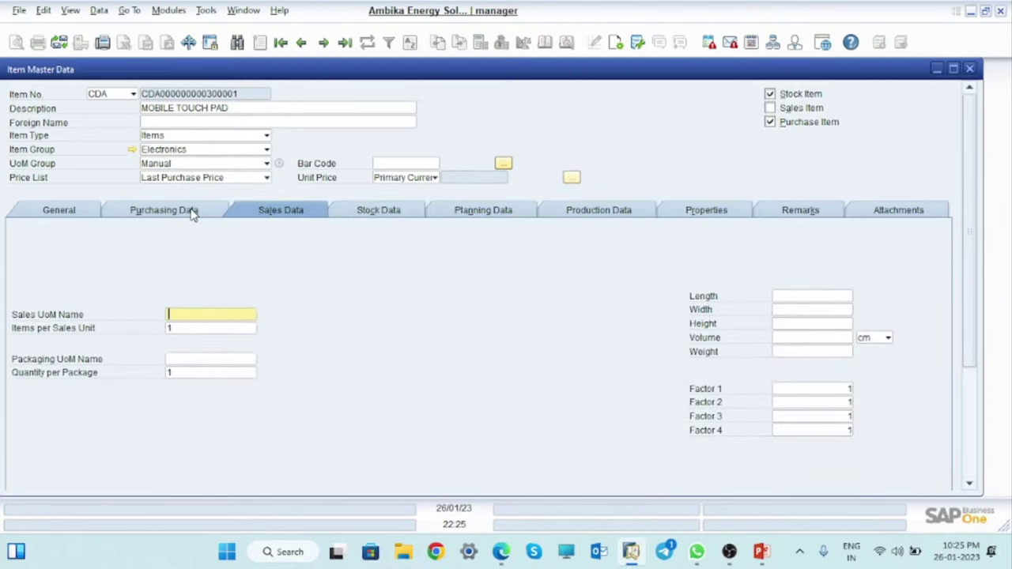
click(192, 214)
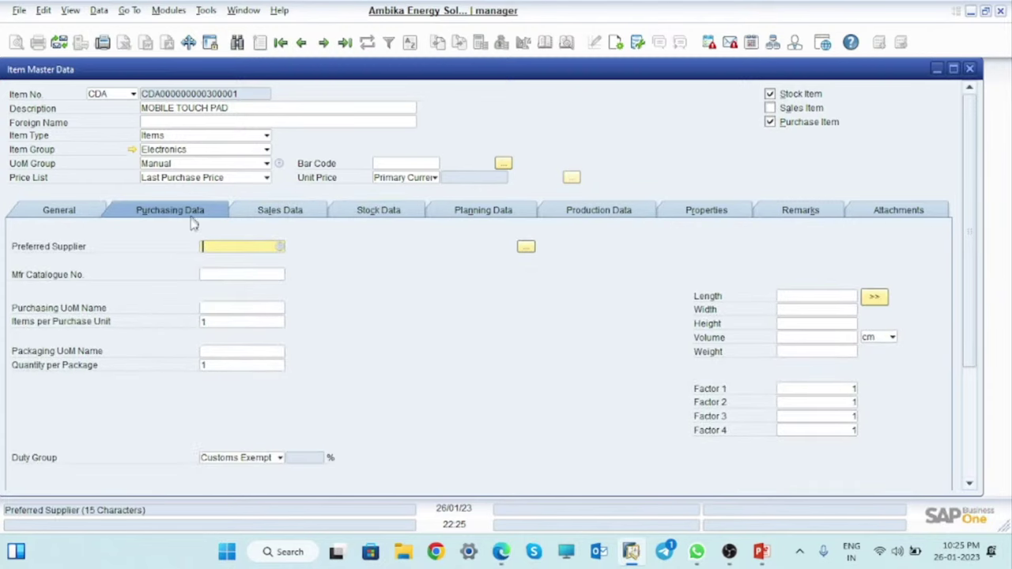
click(212, 309)
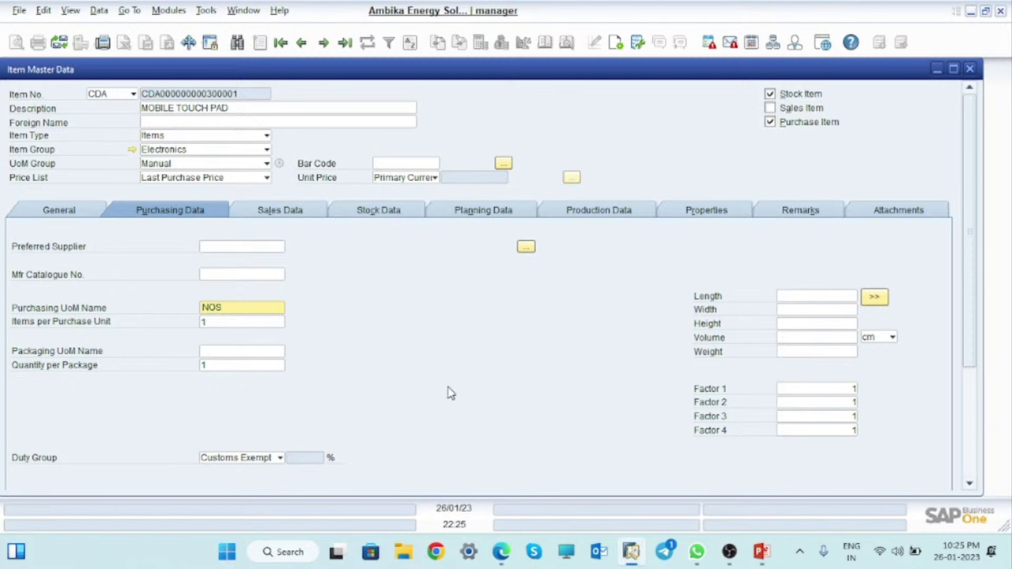
key(Return)
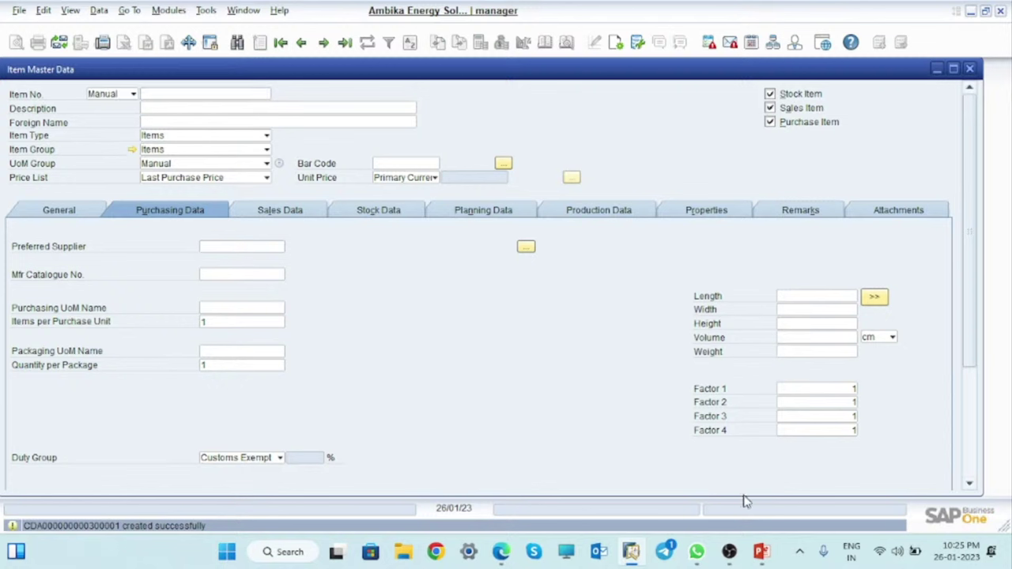
Set the new item's numbering series to CDA and enter MOBILE MOTHERBOARD as its description.
click(131, 94)
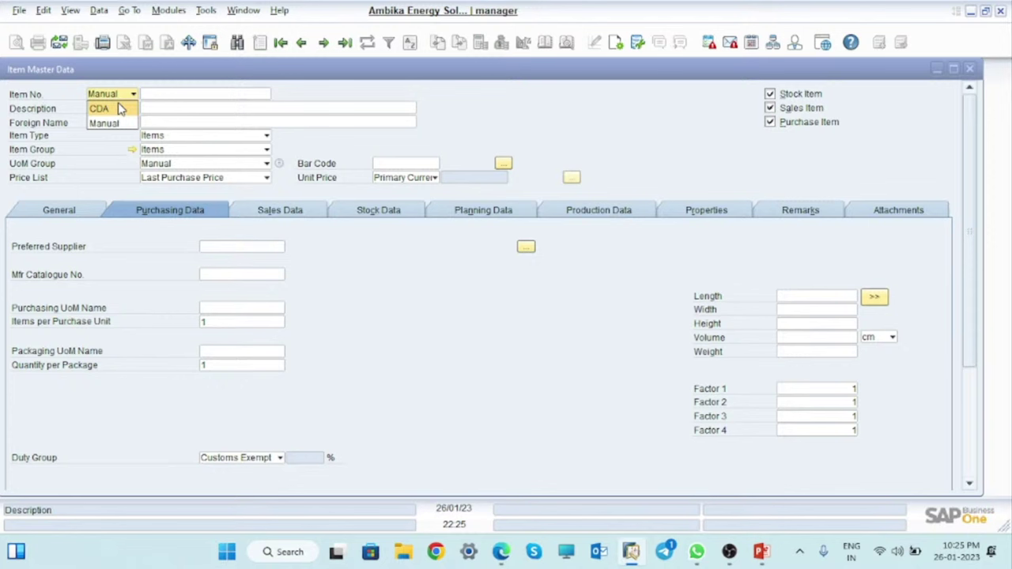
click(119, 109)
click(166, 108)
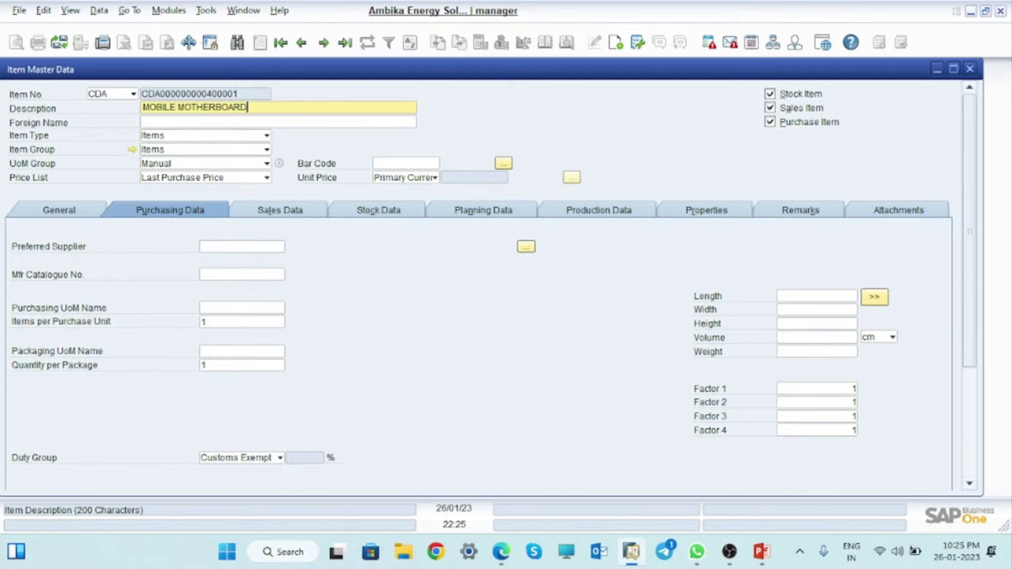
Define a new item group named SEMI FINISHED GOODS with Manual as its default UoM group.
click(235, 150)
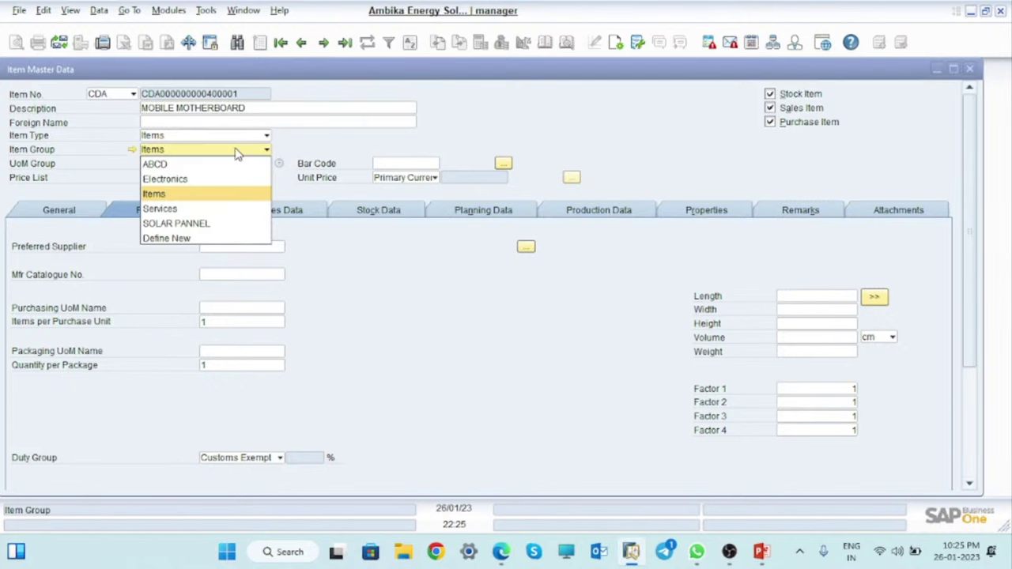
click(170, 242)
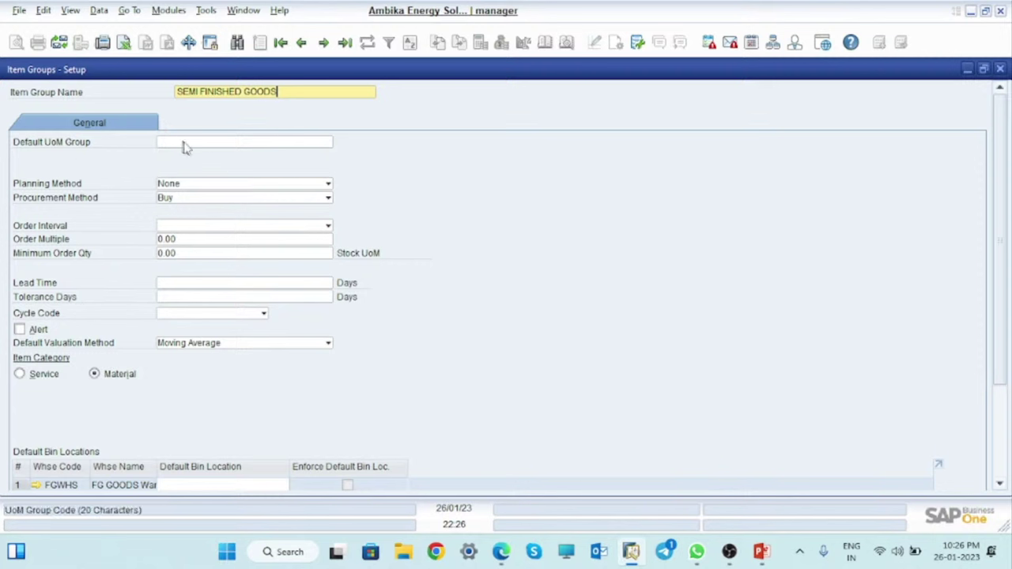
click(219, 147)
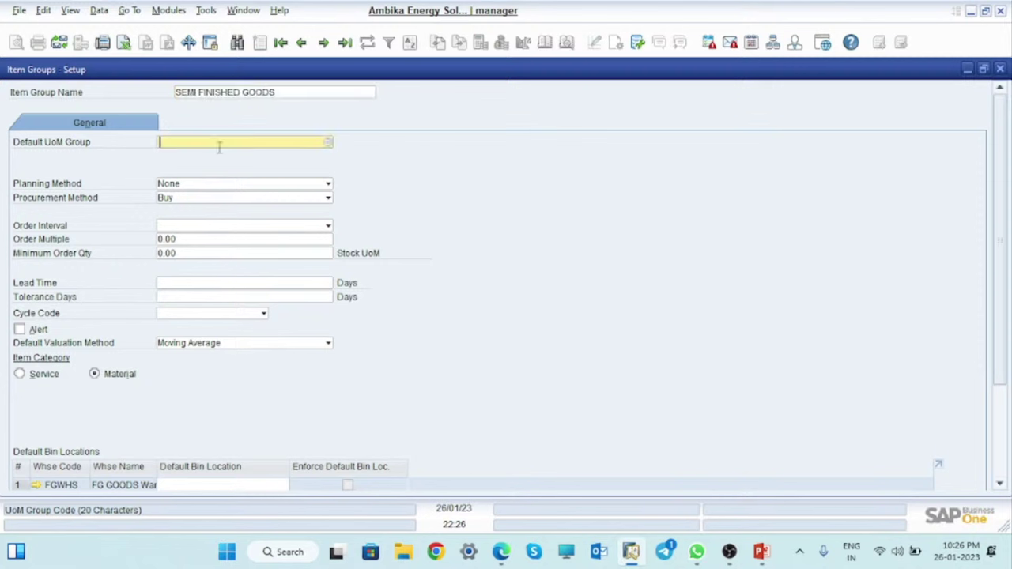
click(328, 143)
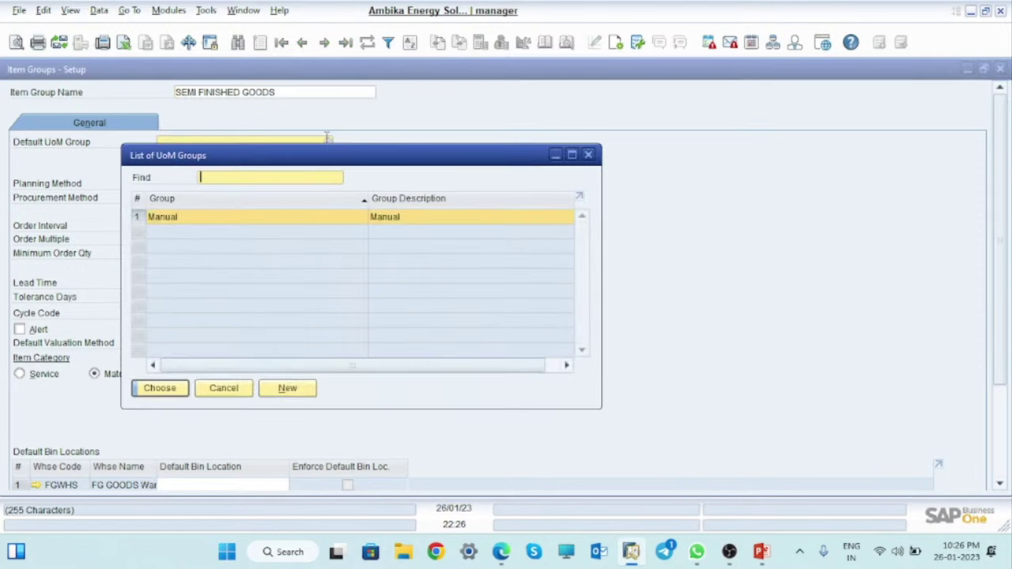
click(159, 389)
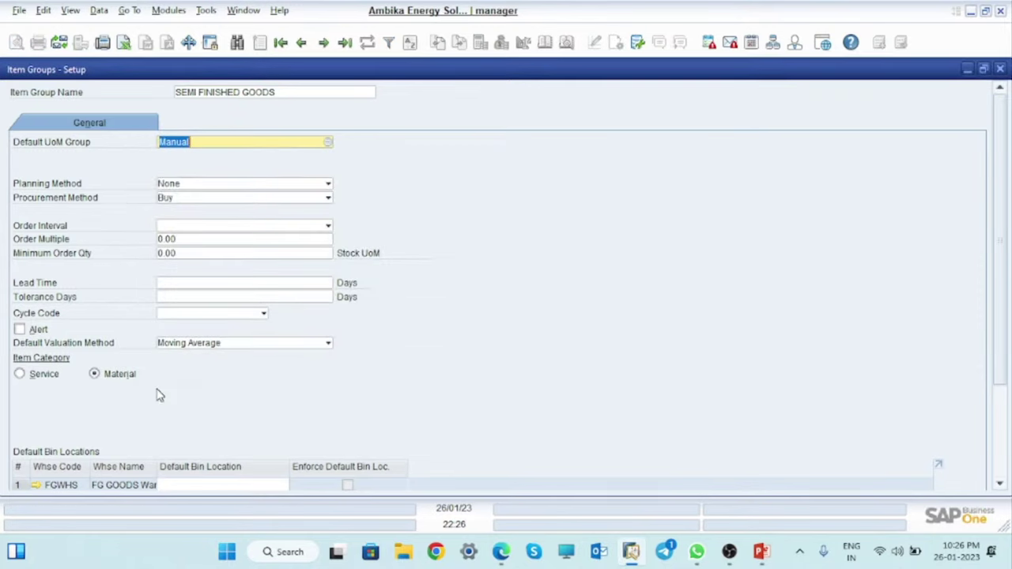
Set the new item group's planning method to MRP and its procurement method to Make.
click(261, 188)
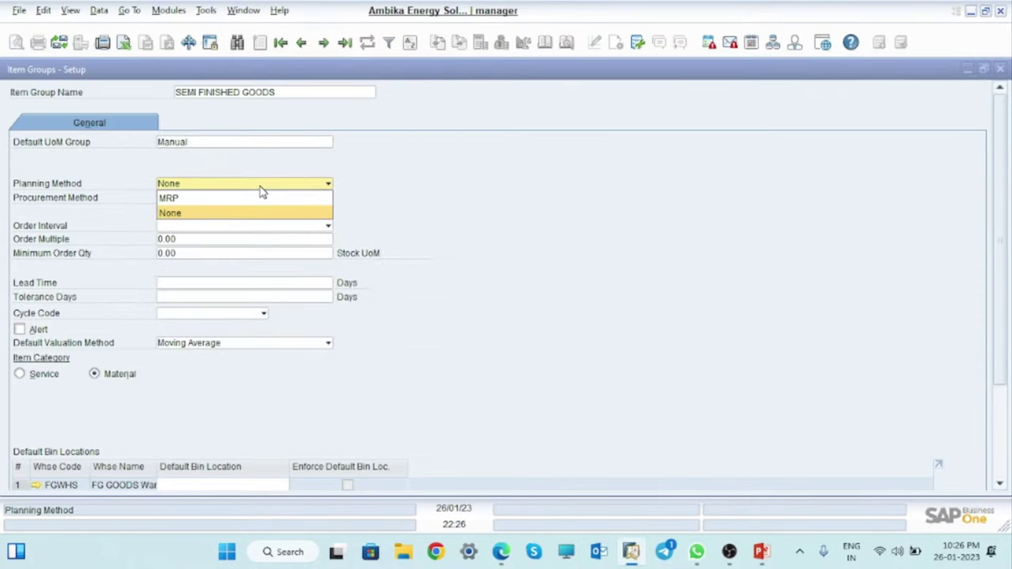
click(200, 199)
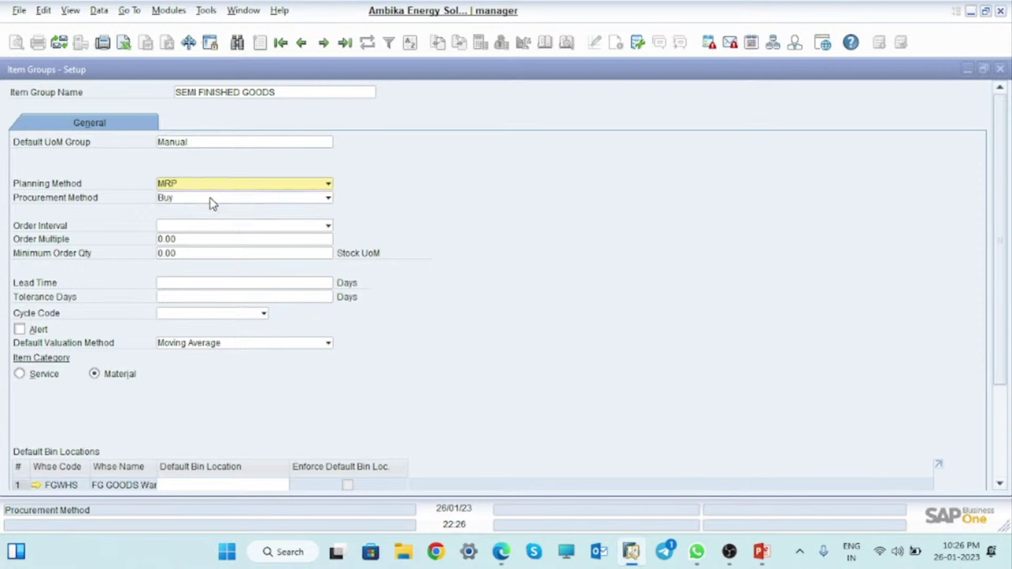
click(210, 199)
click(169, 231)
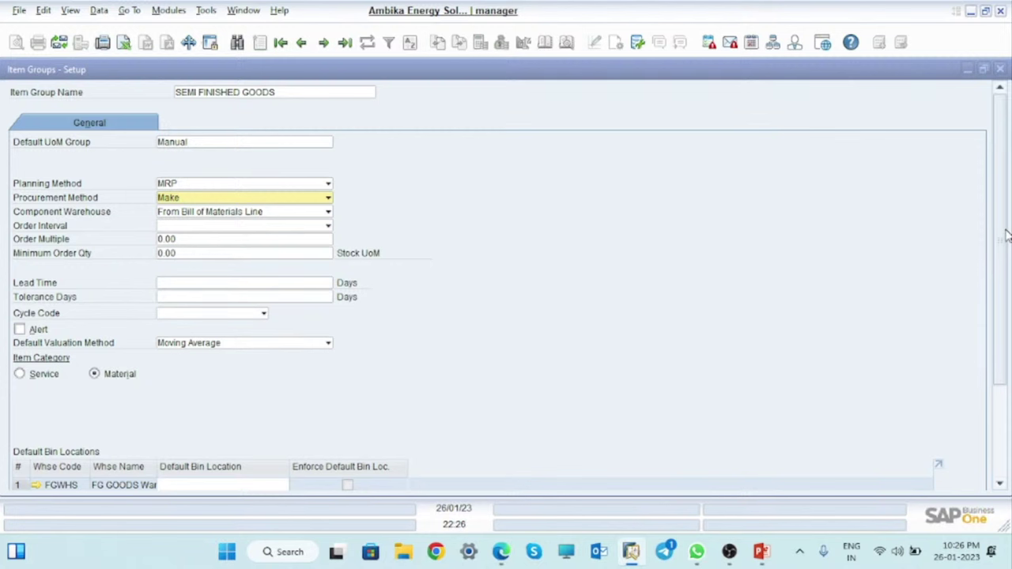
Add the SEMI FINISHED GOODS group and update the Mobile Motherboard's item information according to it.
drag(1006, 235, 1006, 297)
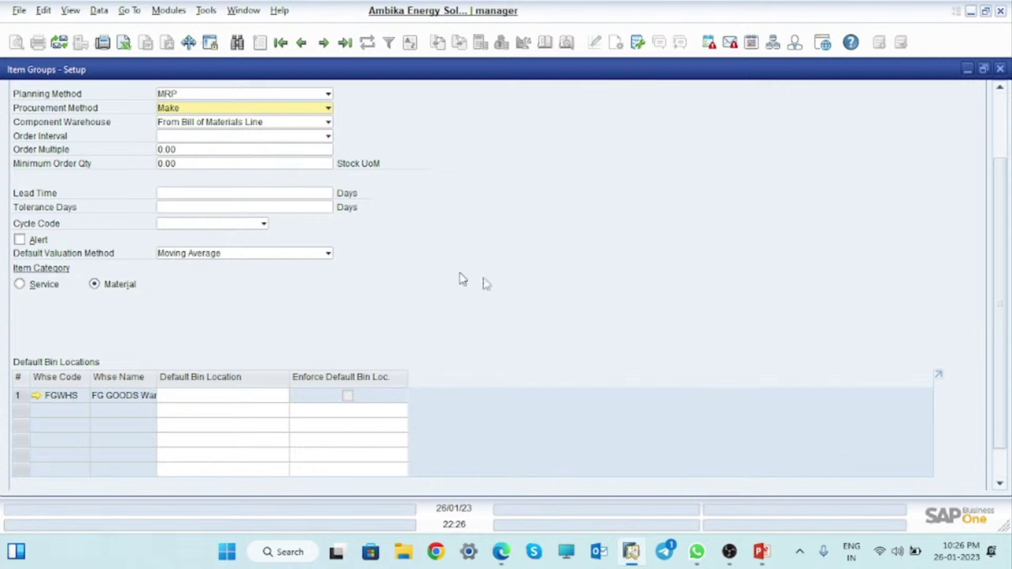
scroll(998, 360, up, 3)
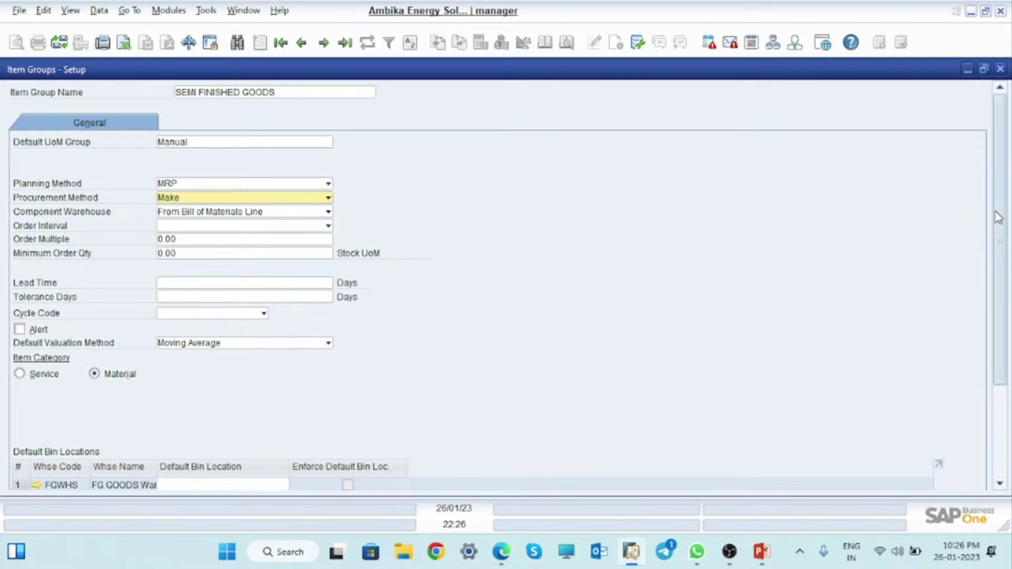
scroll(998, 221, down, 3)
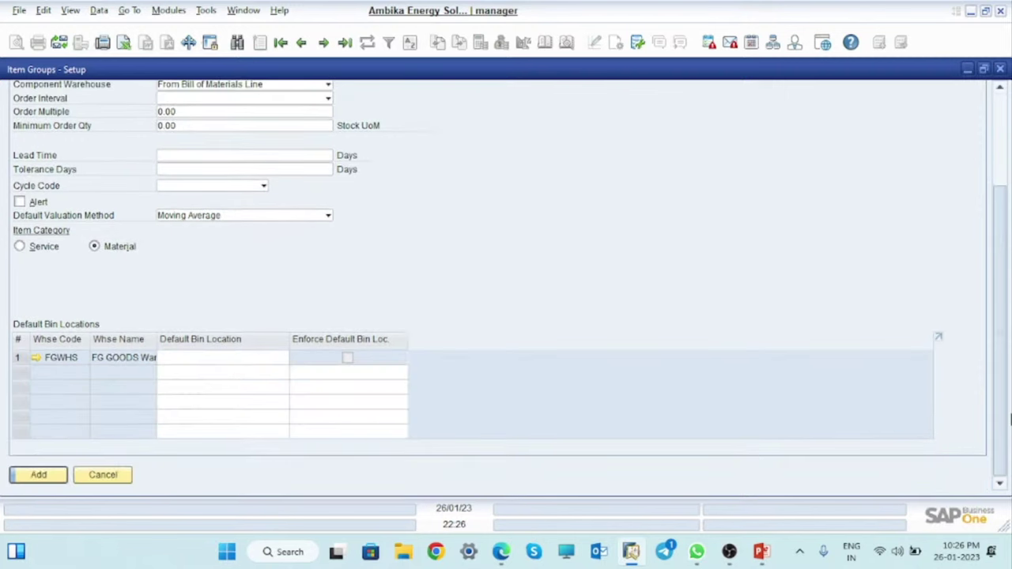
click(42, 477)
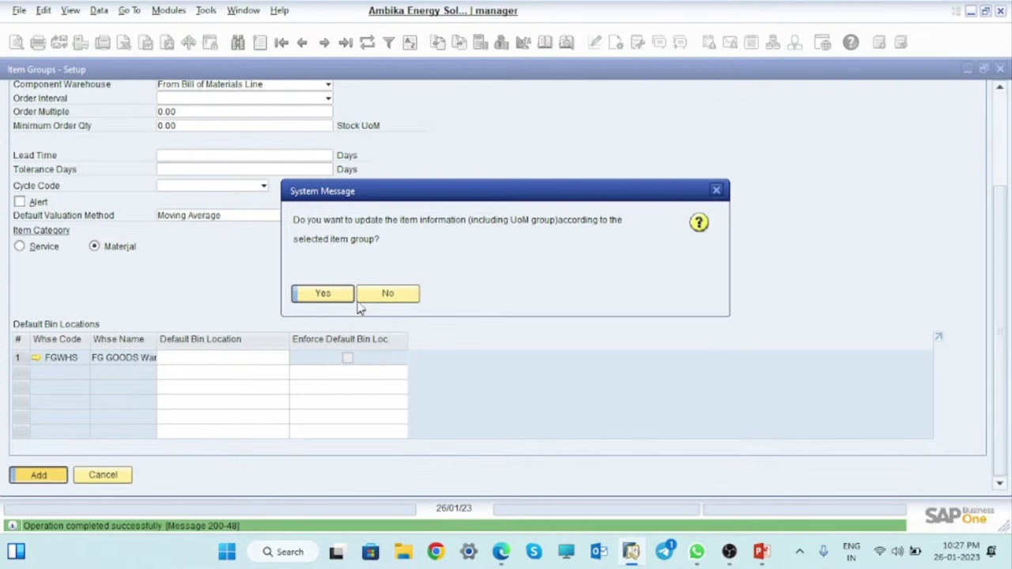
click(321, 294)
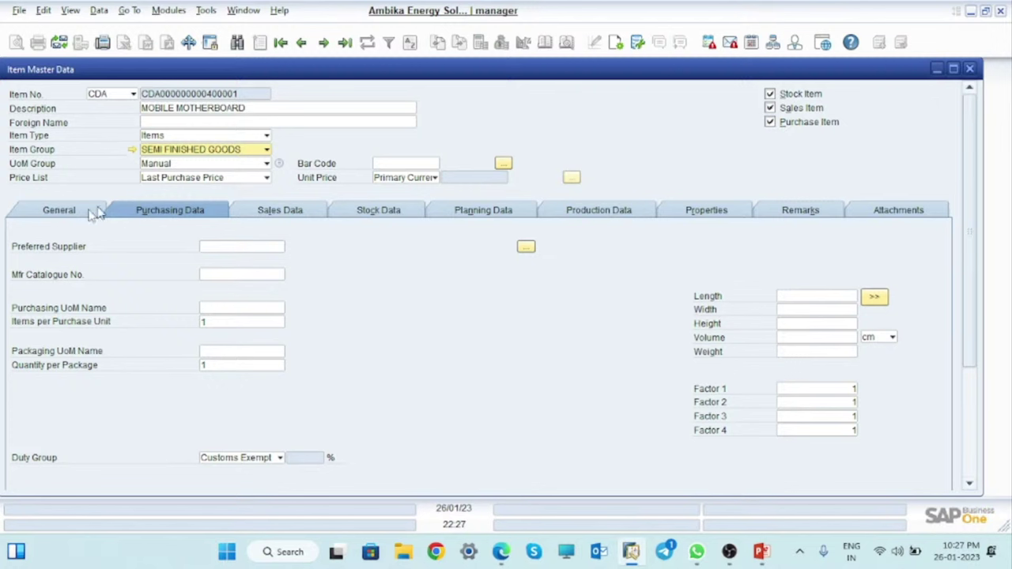
Set the Mobile Motherboard's purchasing UoM name to NOS and mark the item as subject to GST.
click(211, 309)
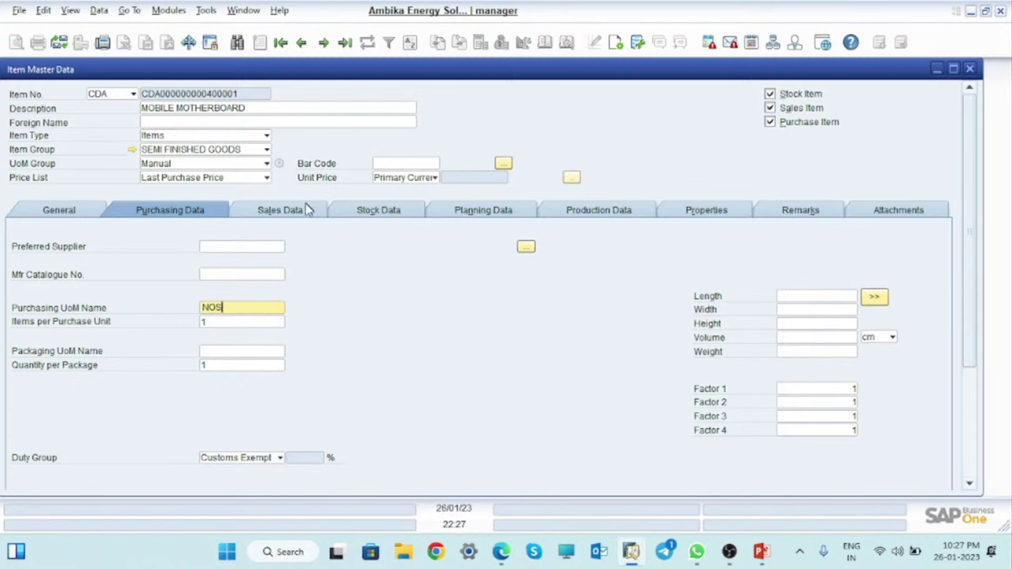
click(61, 212)
click(706, 353)
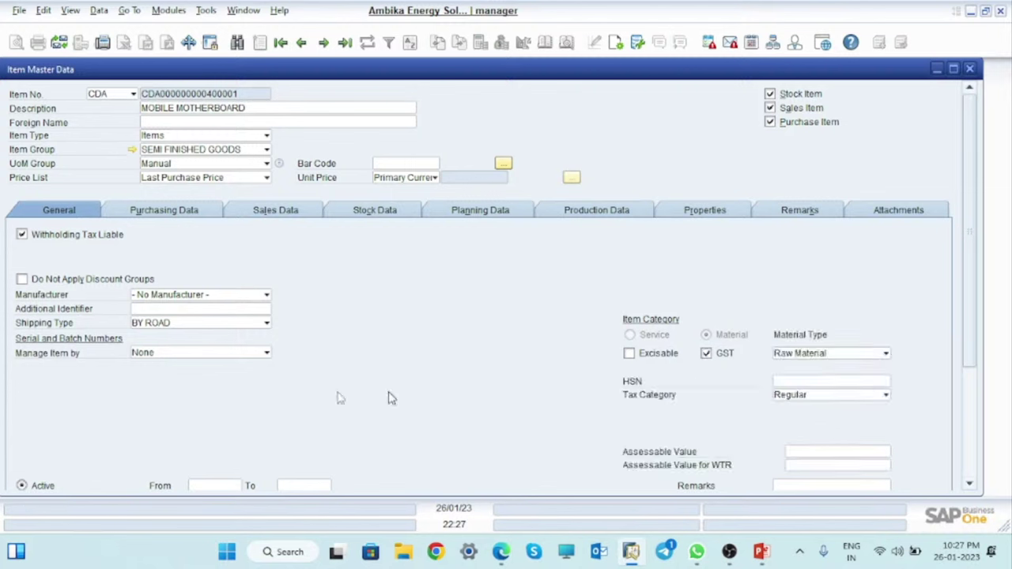
Manage the Mobile Motherboard by Batches with the management method On Every Transaction.
click(264, 357)
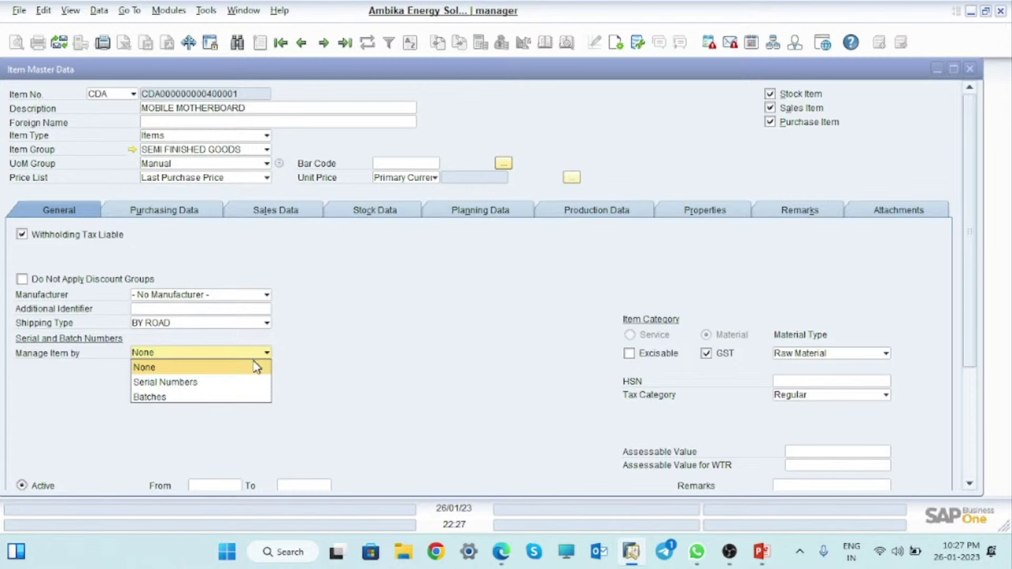
click(159, 398)
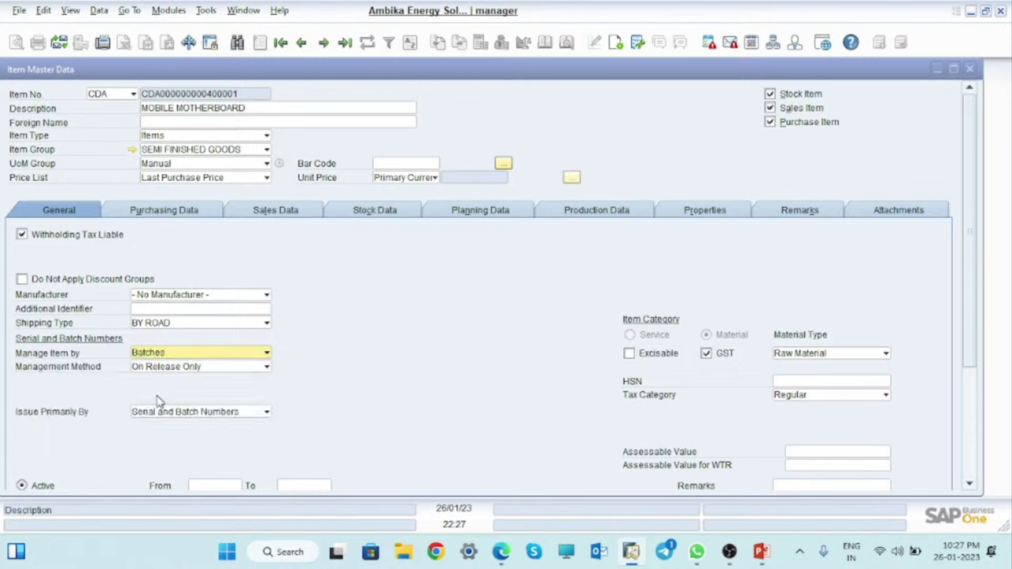
click(234, 368)
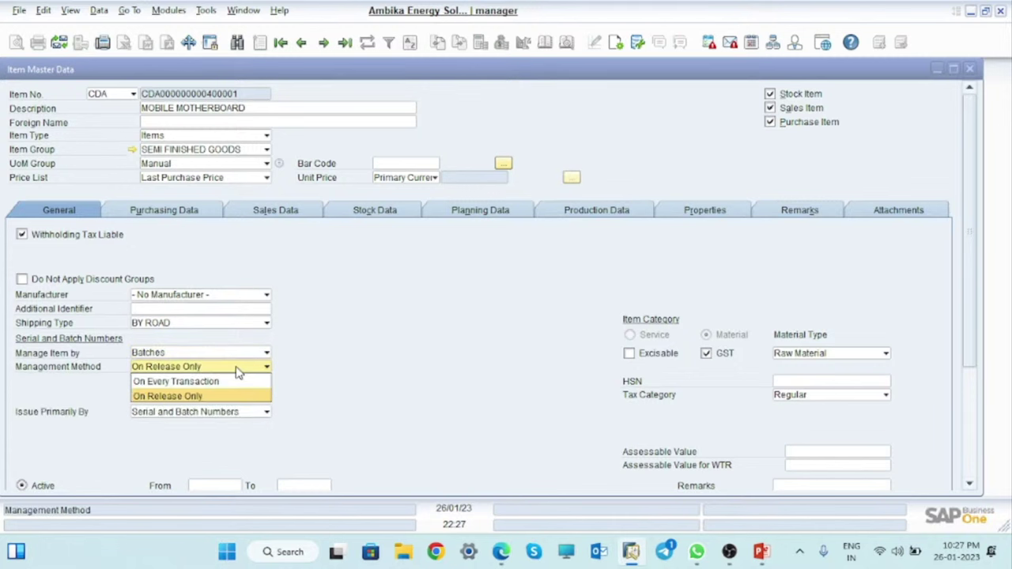
click(182, 381)
click(257, 419)
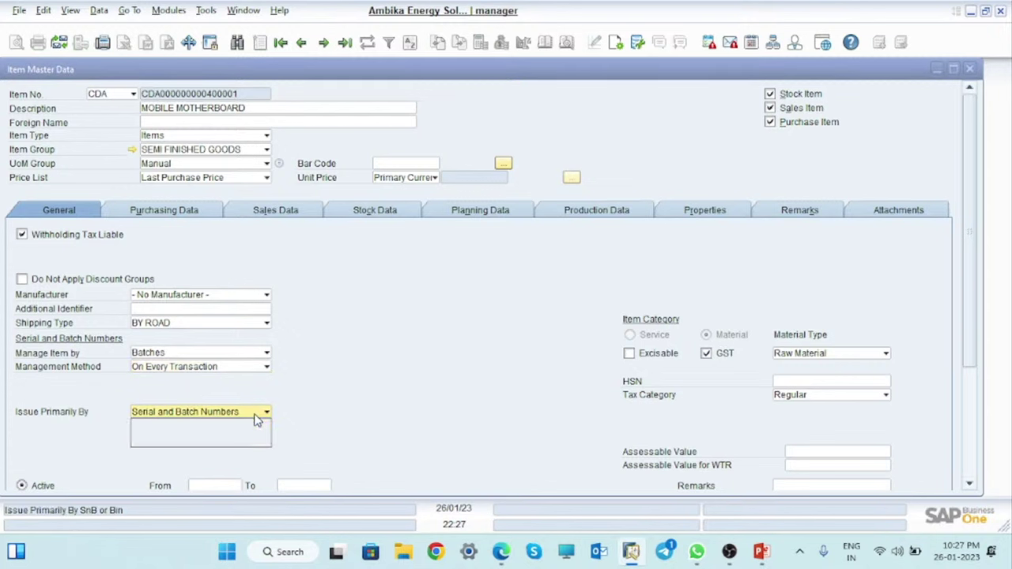
click(348, 433)
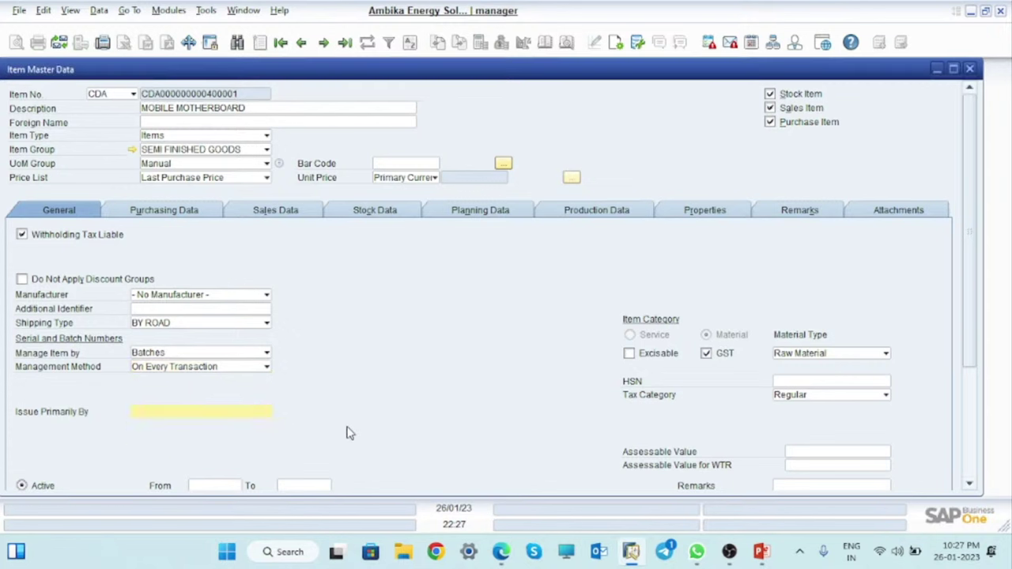
Assign HSN chapter 85414090 to the Mobile Motherboard item.
click(837, 379)
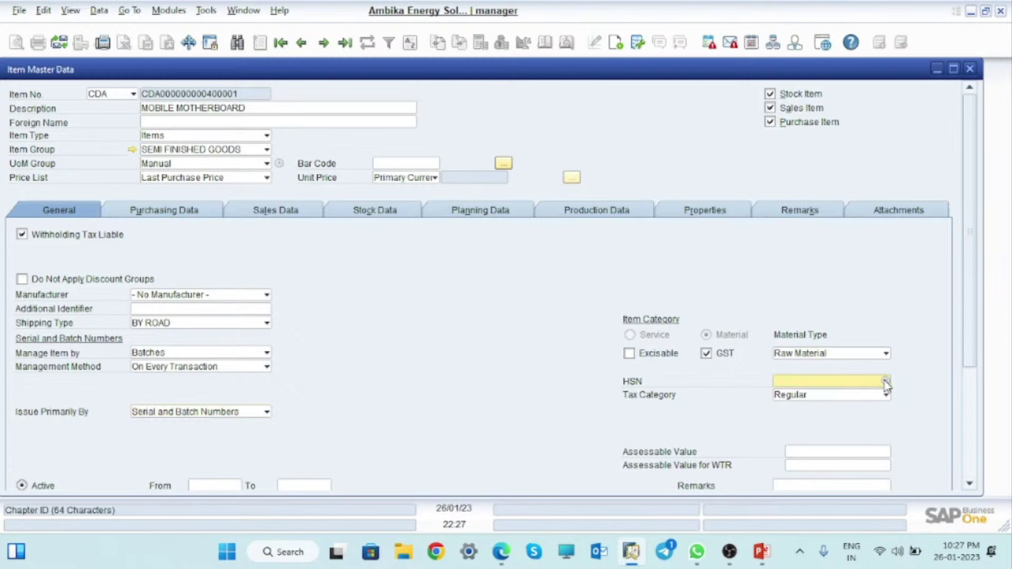
click(886, 383)
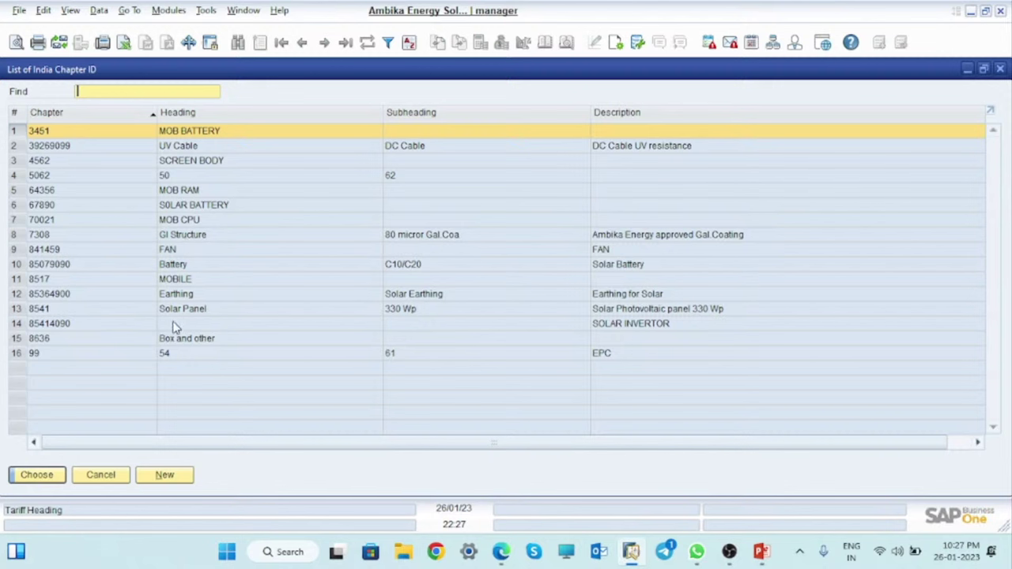
click(18, 331)
click(32, 477)
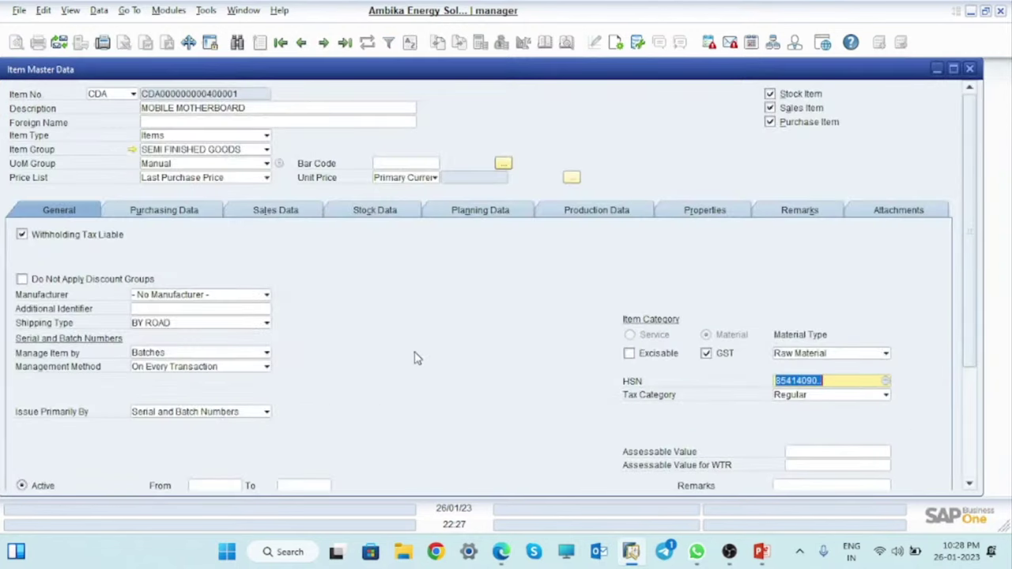
Go through the Mobile Motherboard's purchasing data and open its sales data.
click(192, 213)
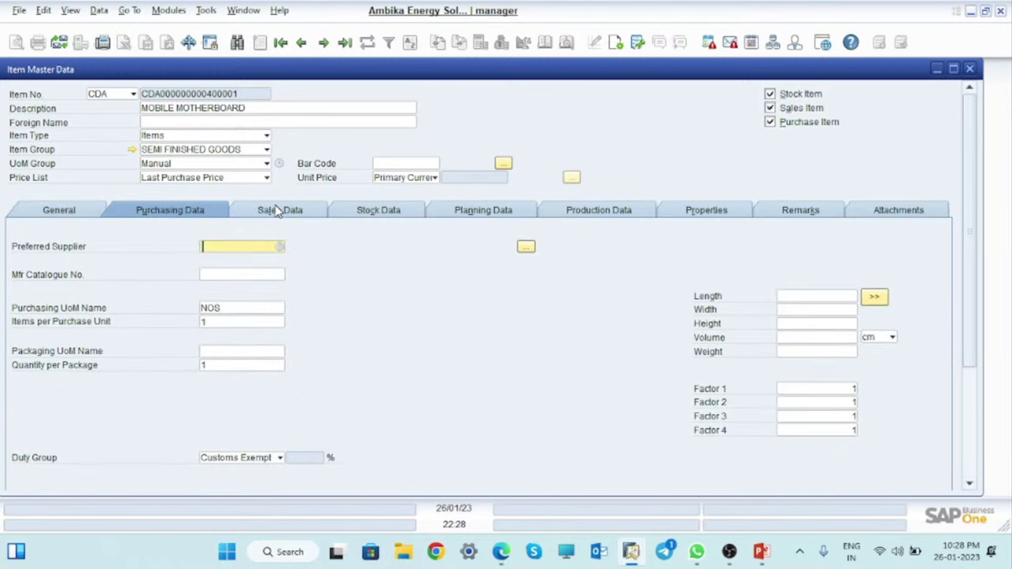
click(289, 211)
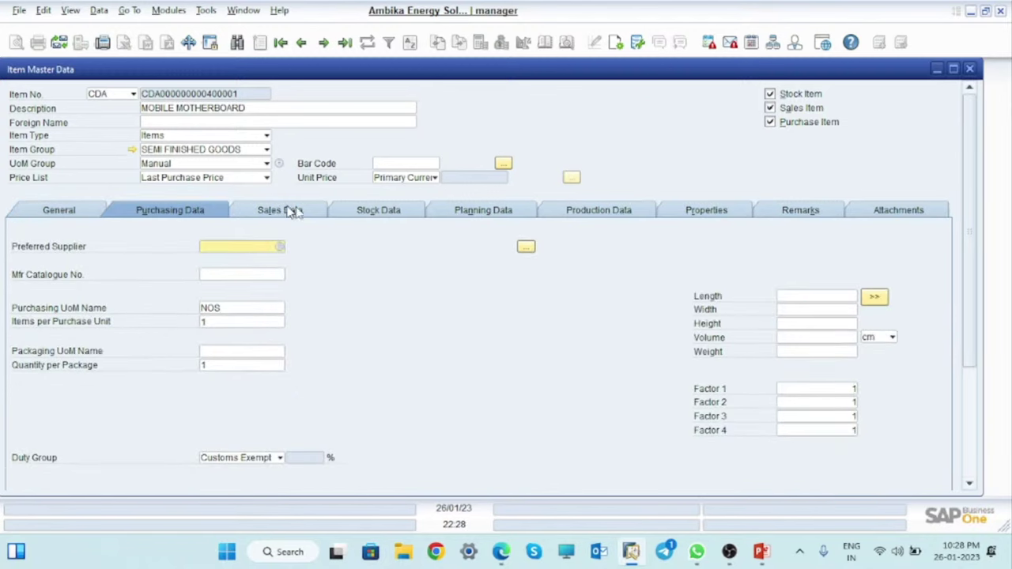
Exclude MOBILE MOTHERBOARD from sales items, then set its stock UoM to NOS and weight to 0.15g, updating the purchasing and sales weights accordingly.
click(379, 212)
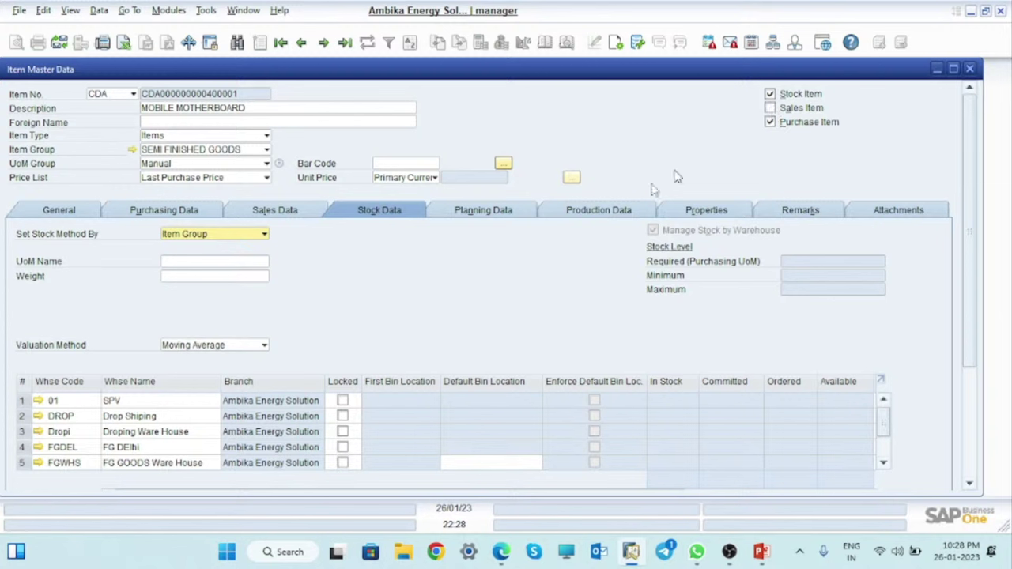
click(197, 261)
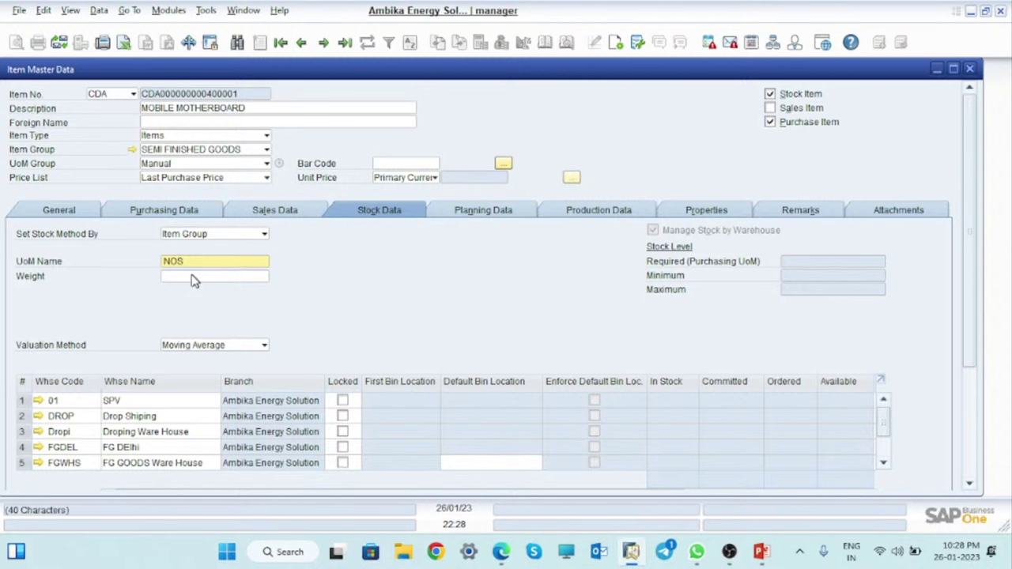
click(192, 277)
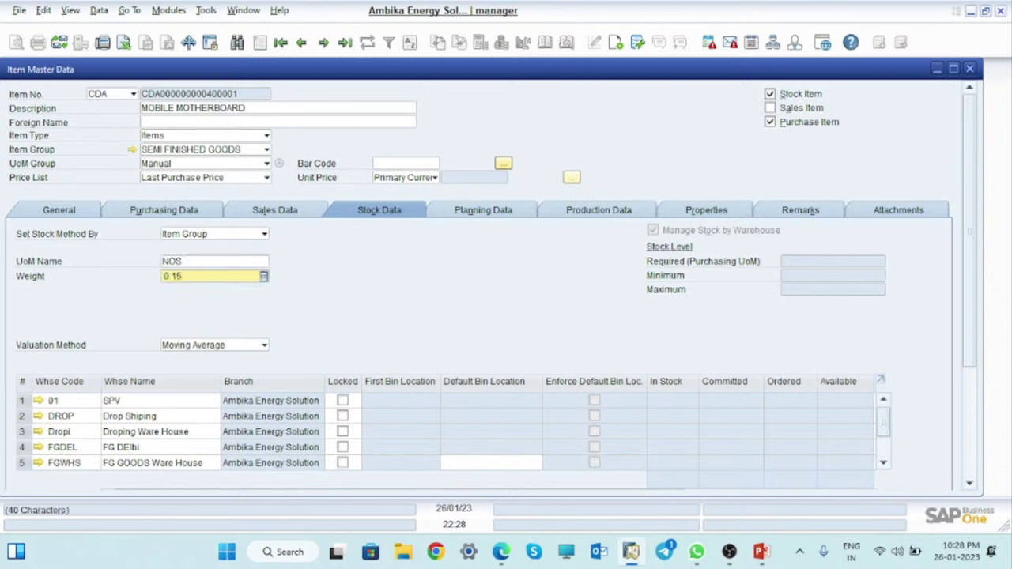
text(0.15)
key(Tab)
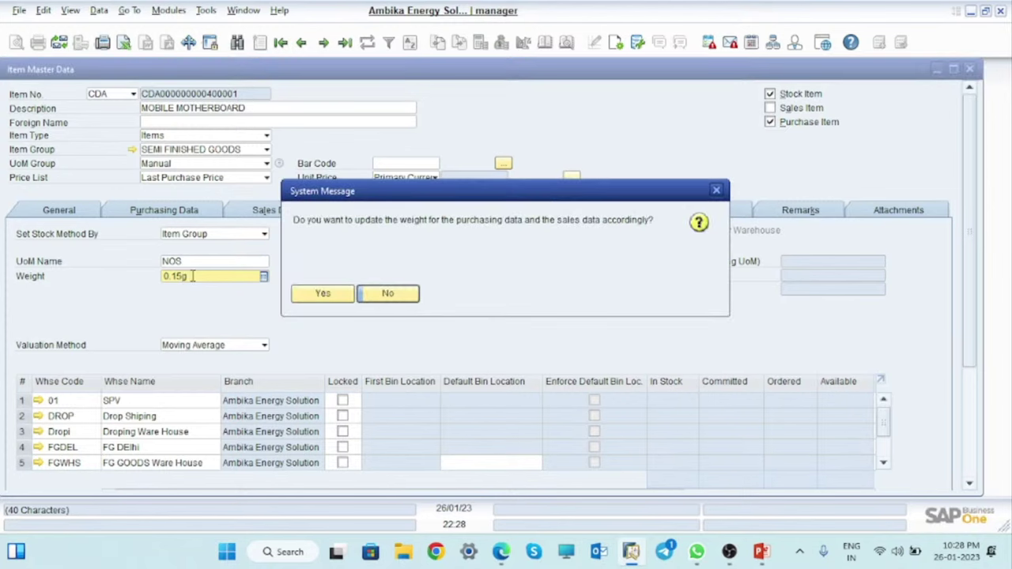
click(325, 294)
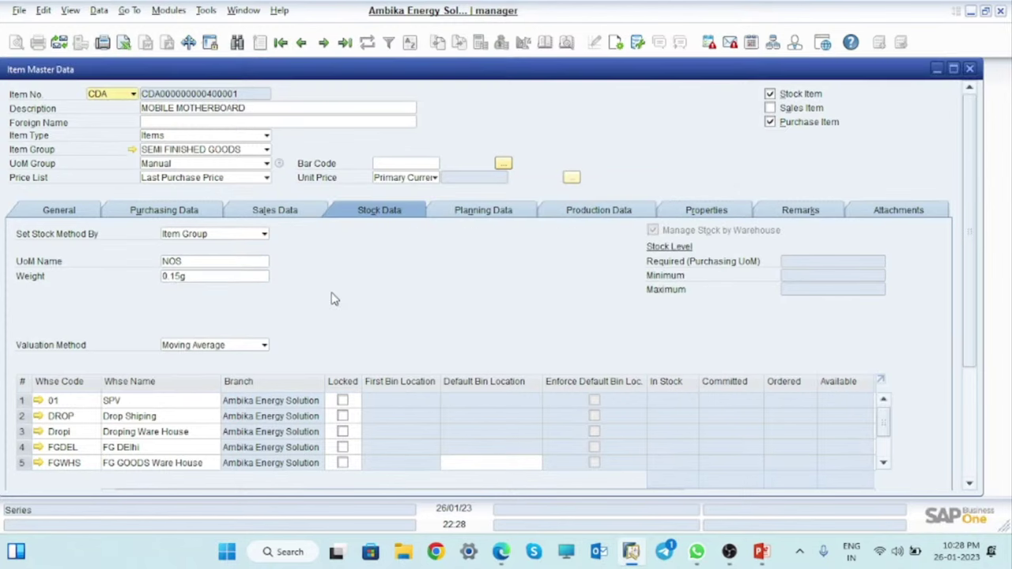
Check the planning data of the MOBILE MOTHERBOARD item and add the item to the master data.
click(492, 214)
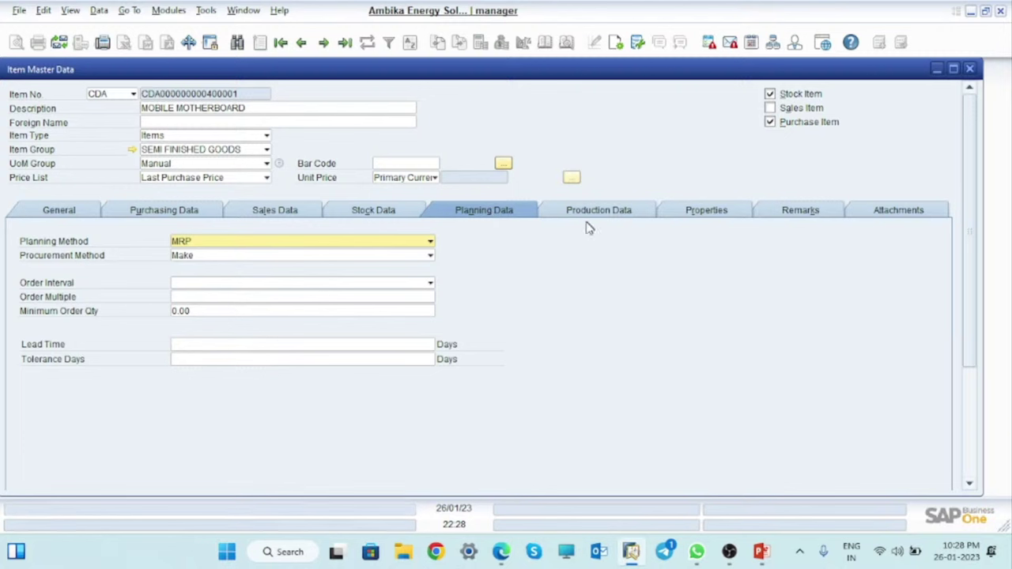
key(Return)
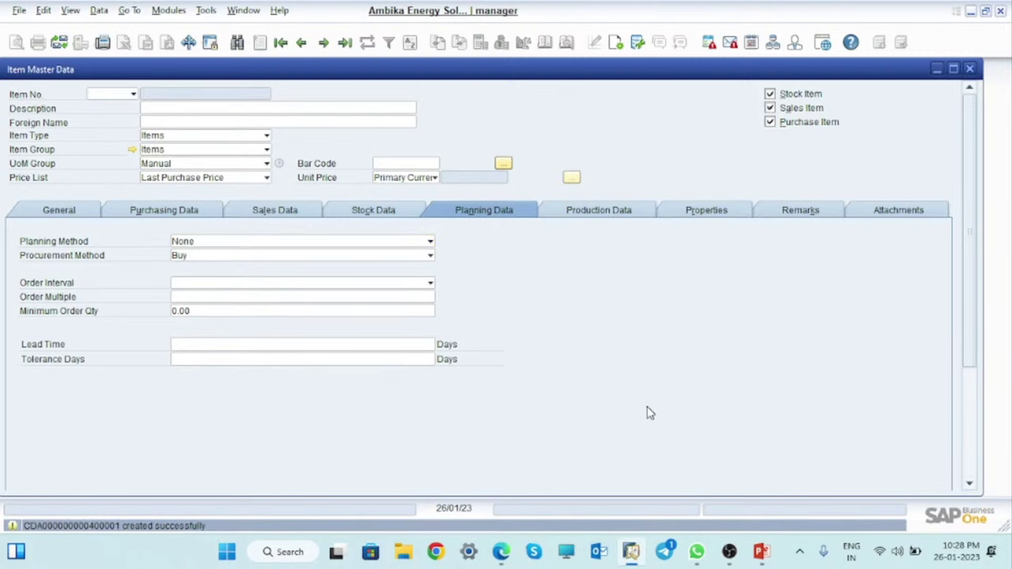
Consult the mobile component diagram in PowerPoint and start a CDA-series item described as MOBILE CPU in the Electronics item group.
click(761, 551)
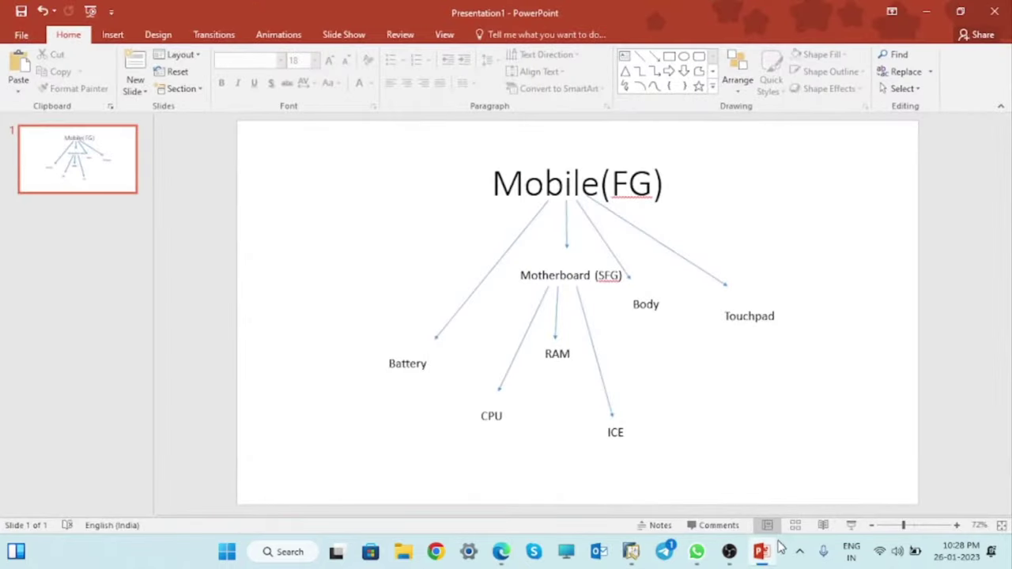
click(639, 557)
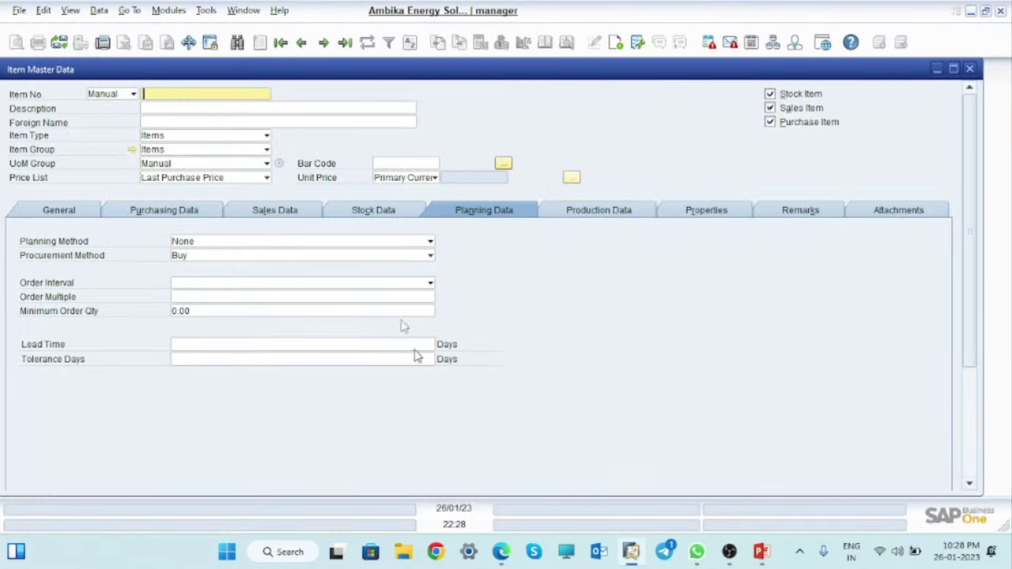
click(132, 94)
click(108, 111)
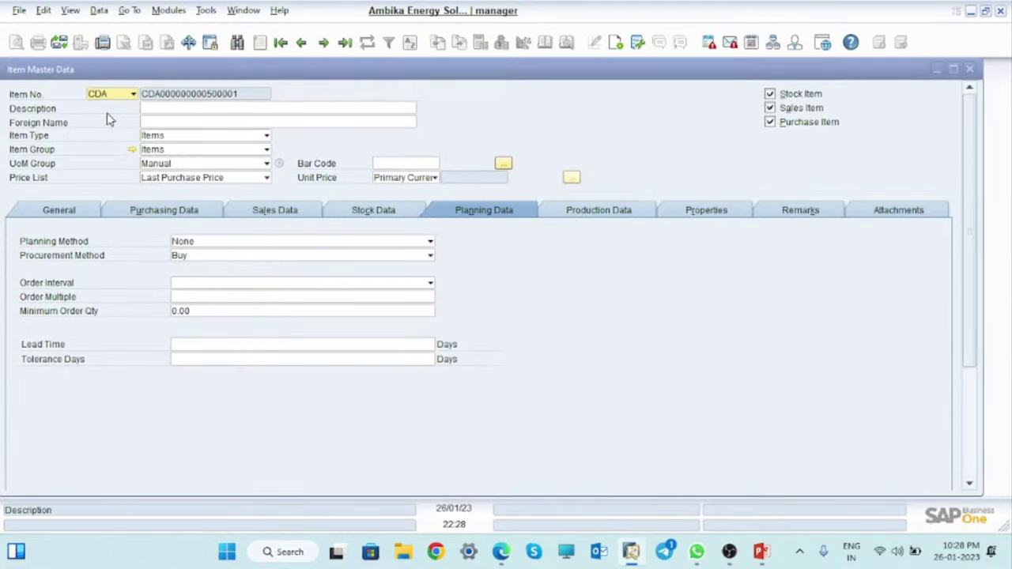
click(175, 109)
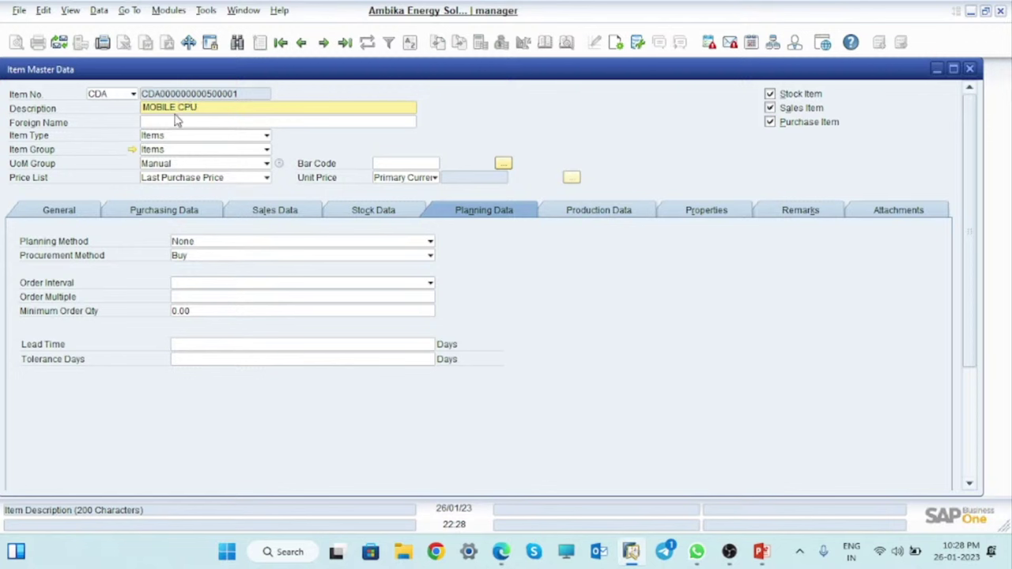
click(220, 153)
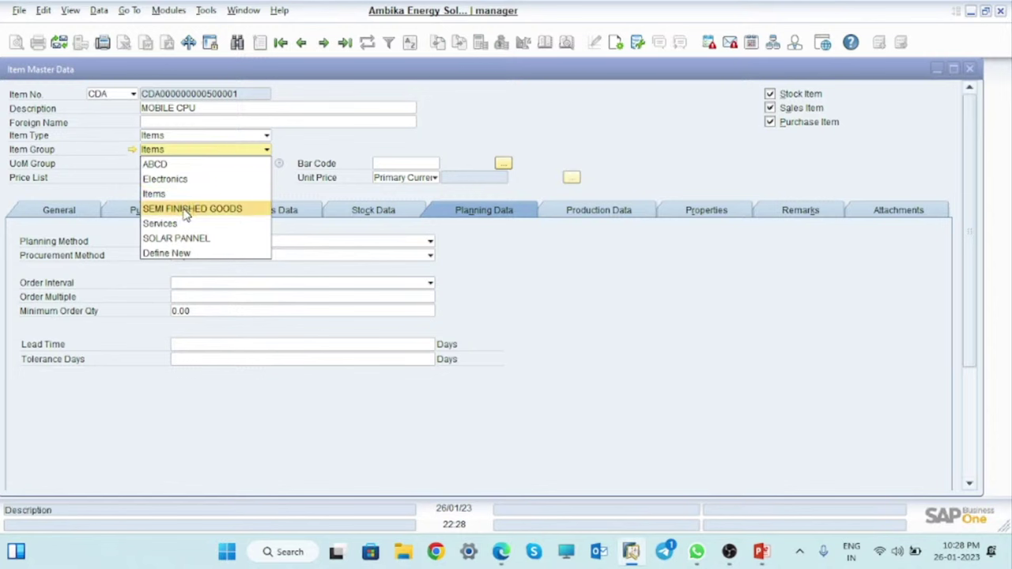
click(165, 180)
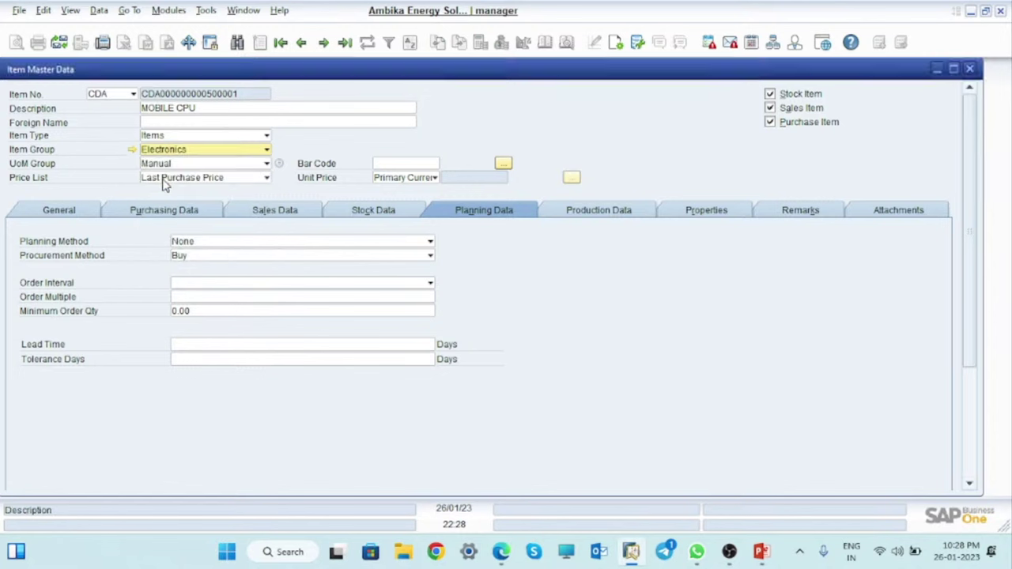
click(324, 294)
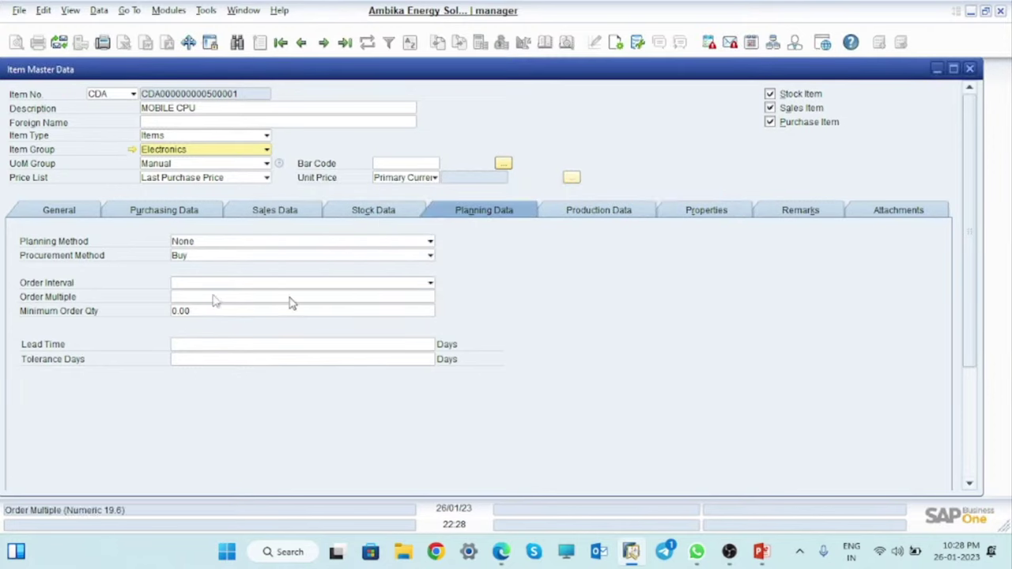
Enable GST for the MOBILE CPU item and assign the HSN chapter 70021 MOB CPU.
click(63, 215)
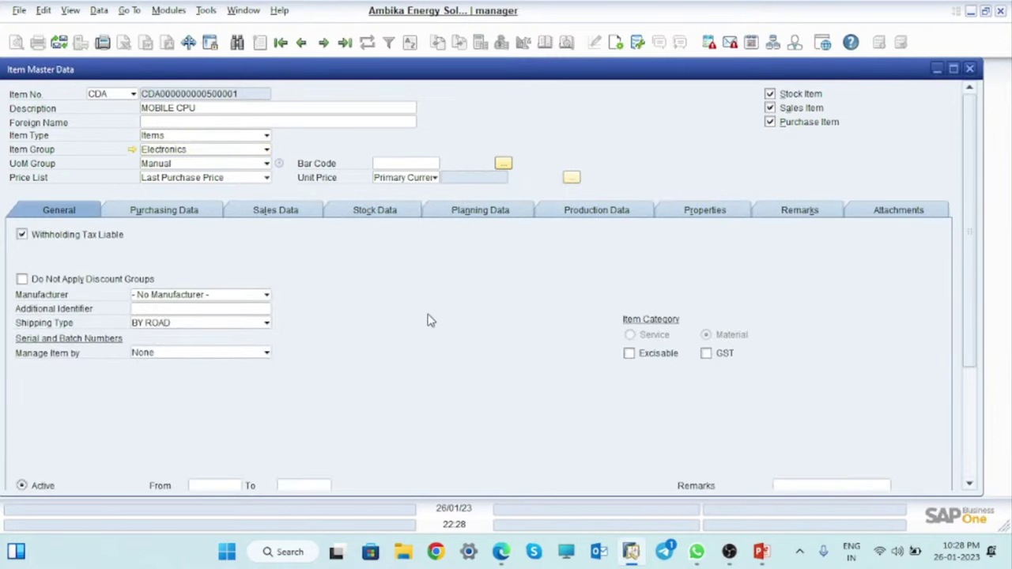
click(706, 355)
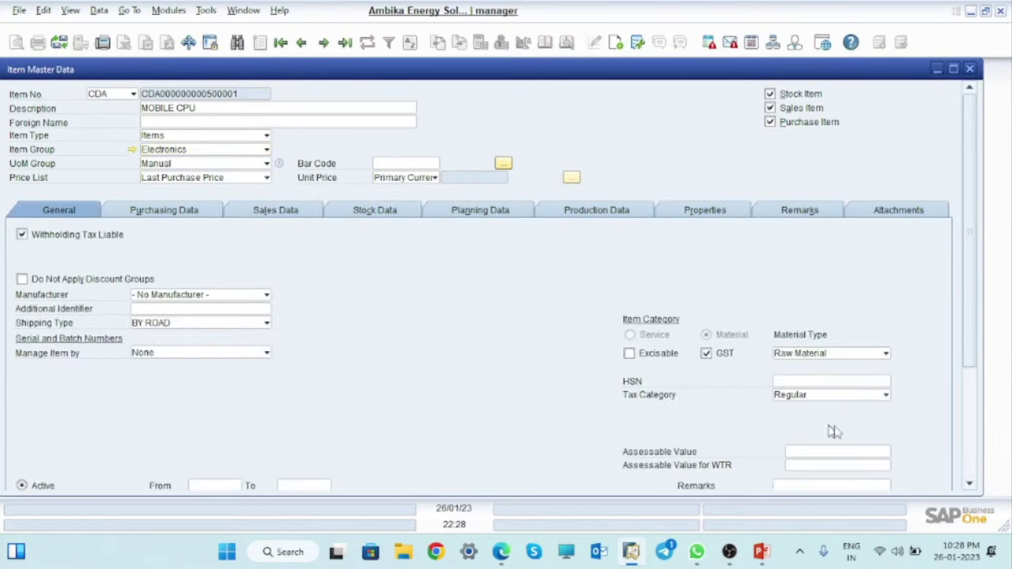
click(886, 383)
click(886, 382)
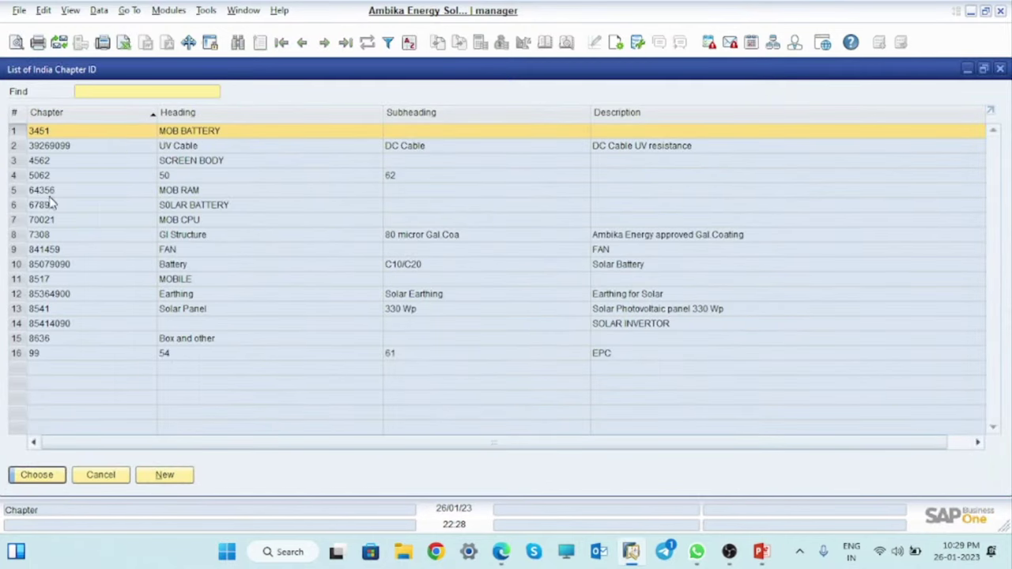
click(35, 220)
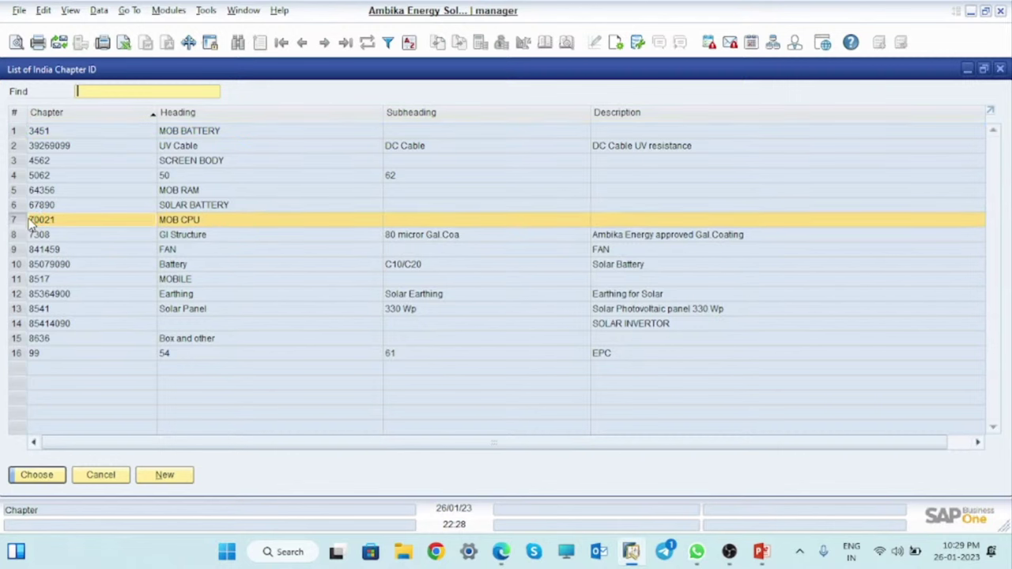
click(36, 475)
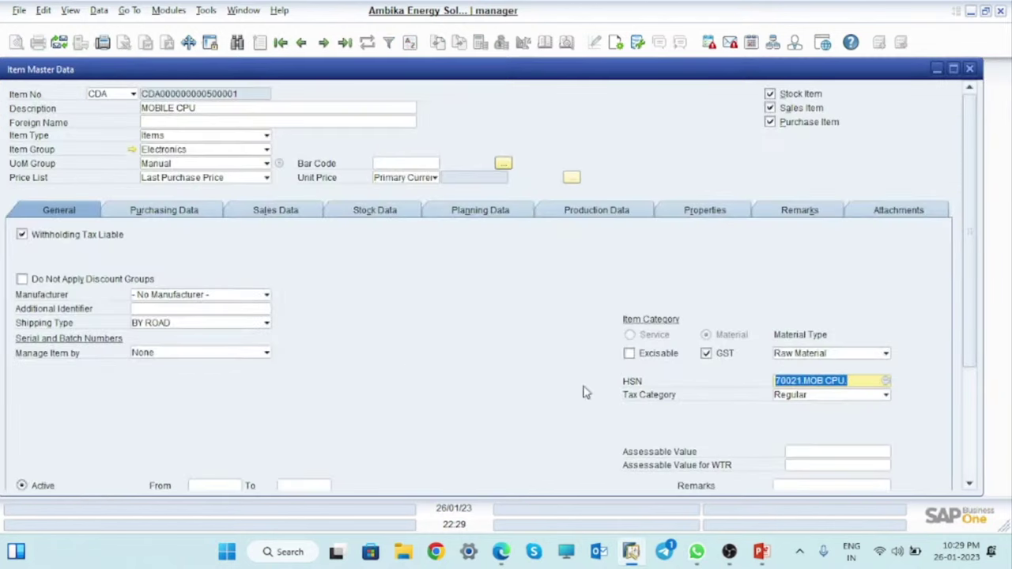
Go through the MOBILE CPU item's purchasing and sales data and set its stock UoM name to NOS.
click(175, 214)
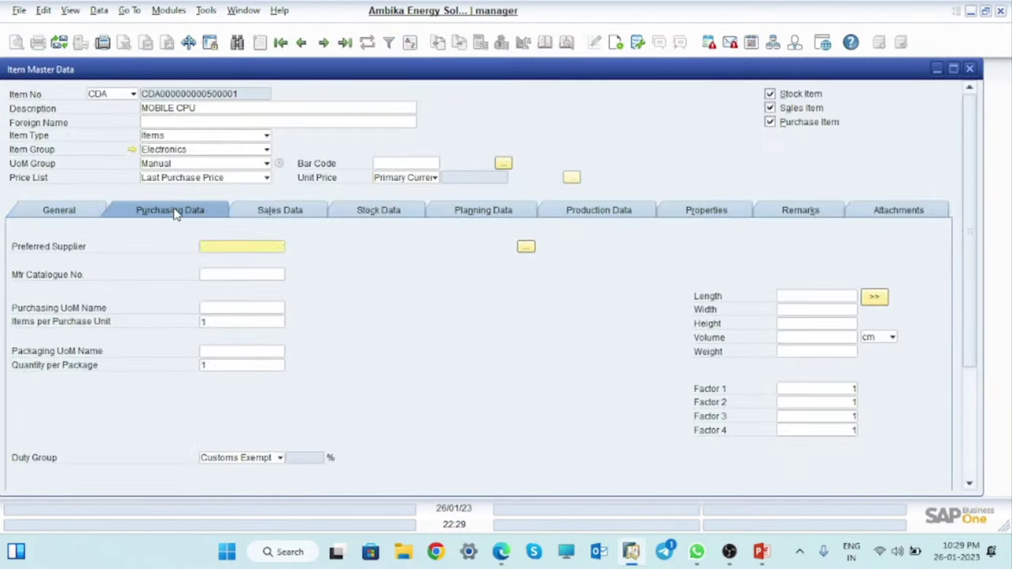
click(227, 308)
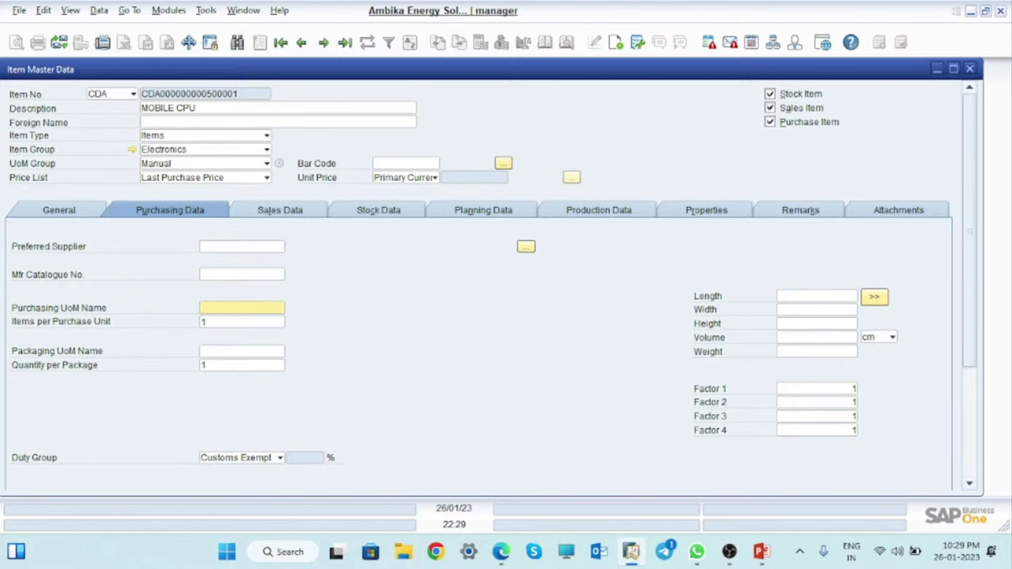
click(277, 212)
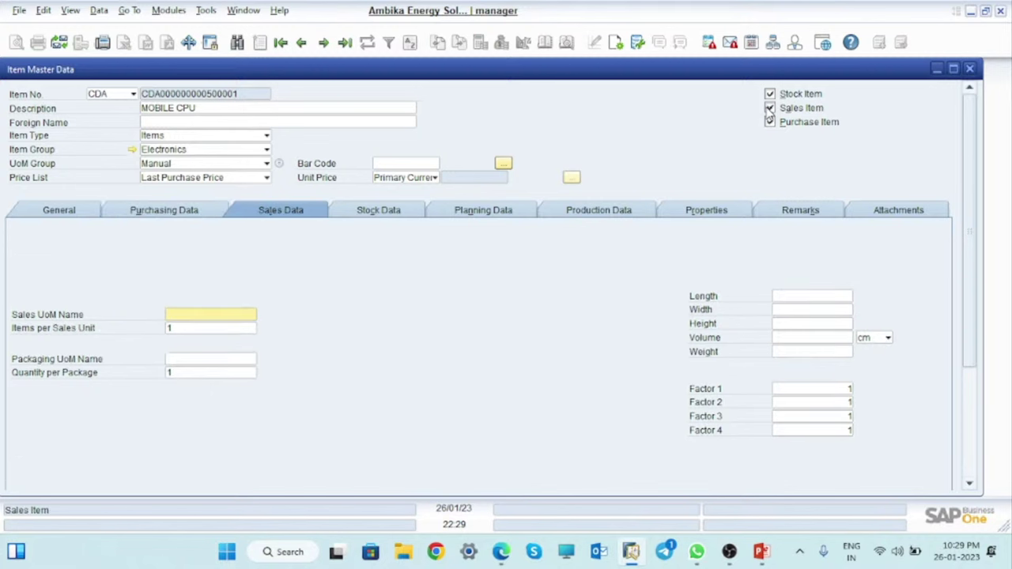
click(378, 210)
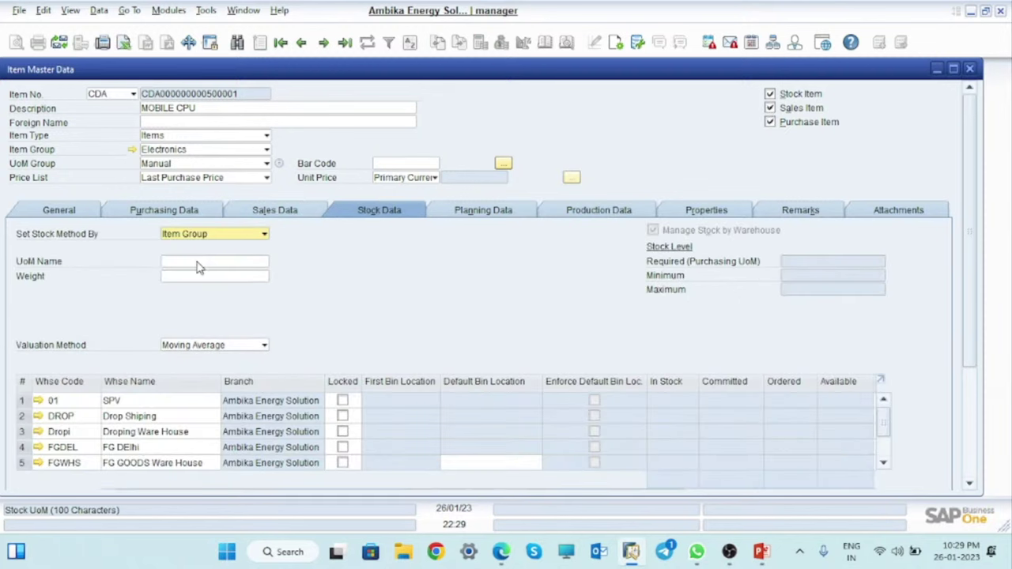
click(198, 261)
text(NOS)
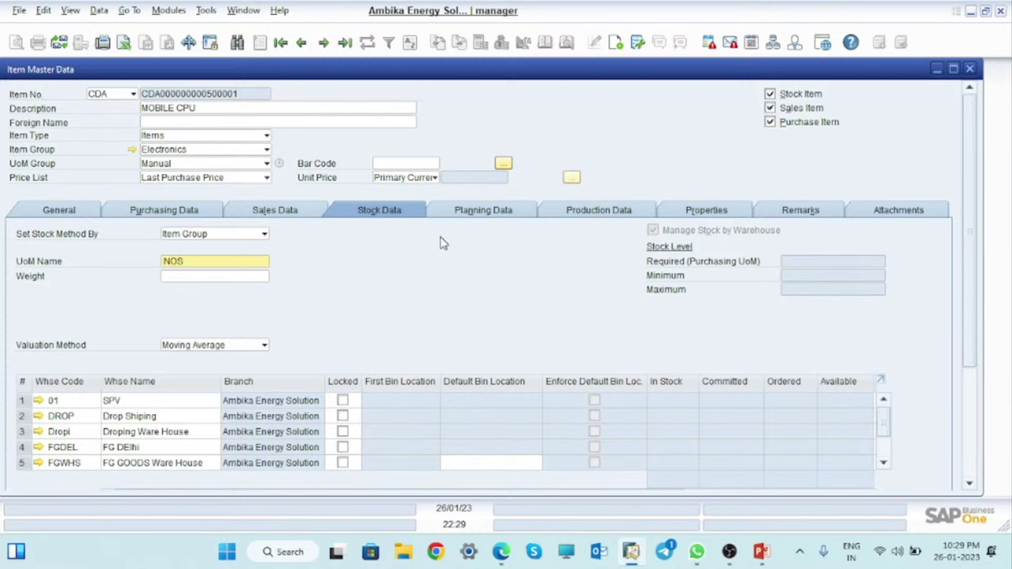
Check the planning data of MOBILE CPU and set its production issue method to Manual.
click(490, 218)
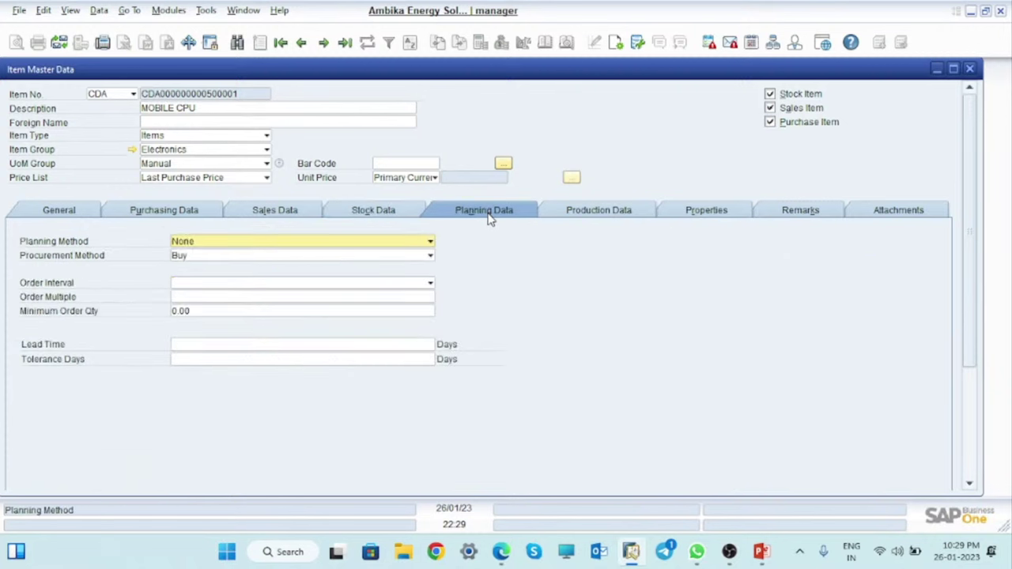
click(605, 213)
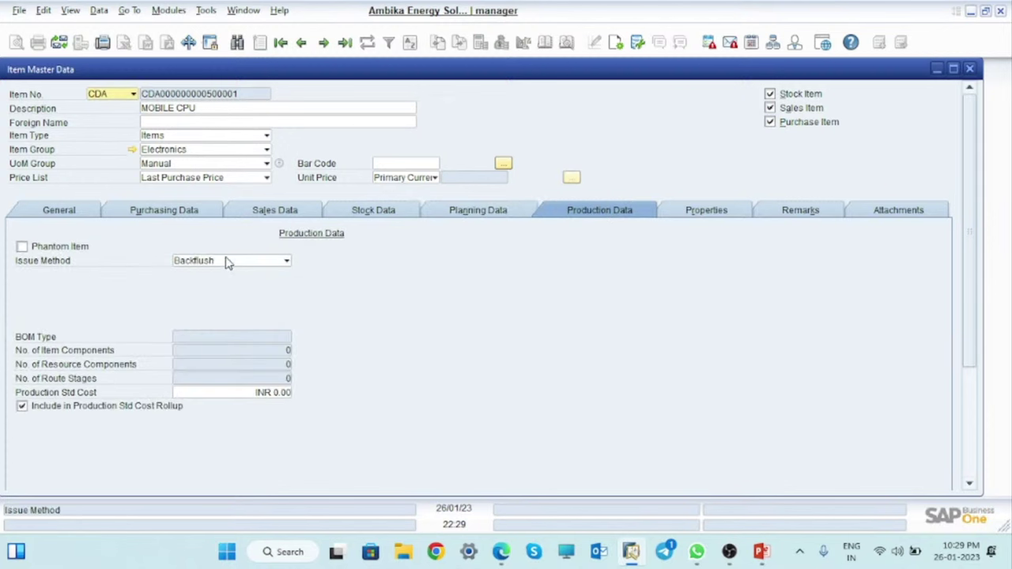
click(226, 265)
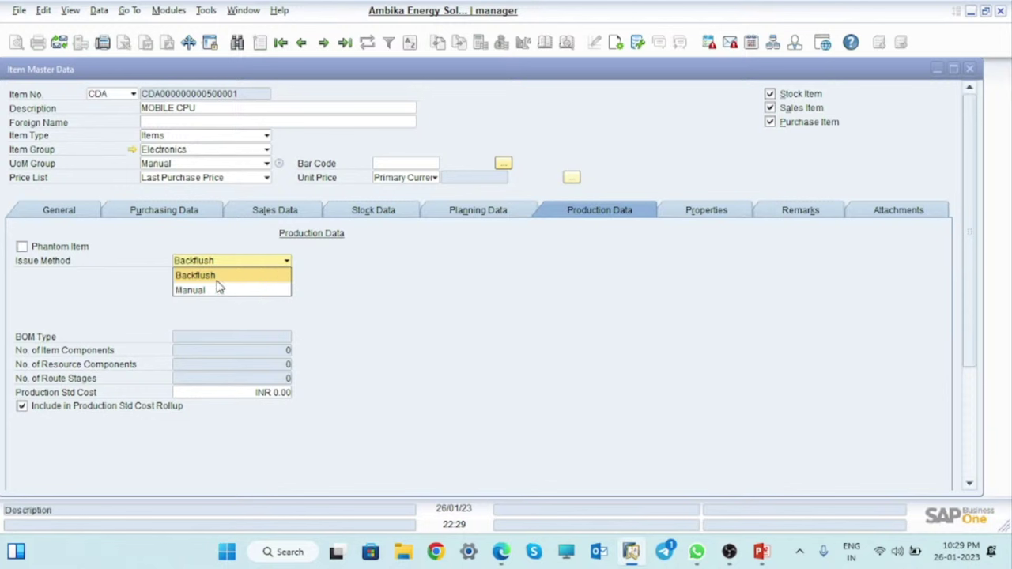
click(199, 291)
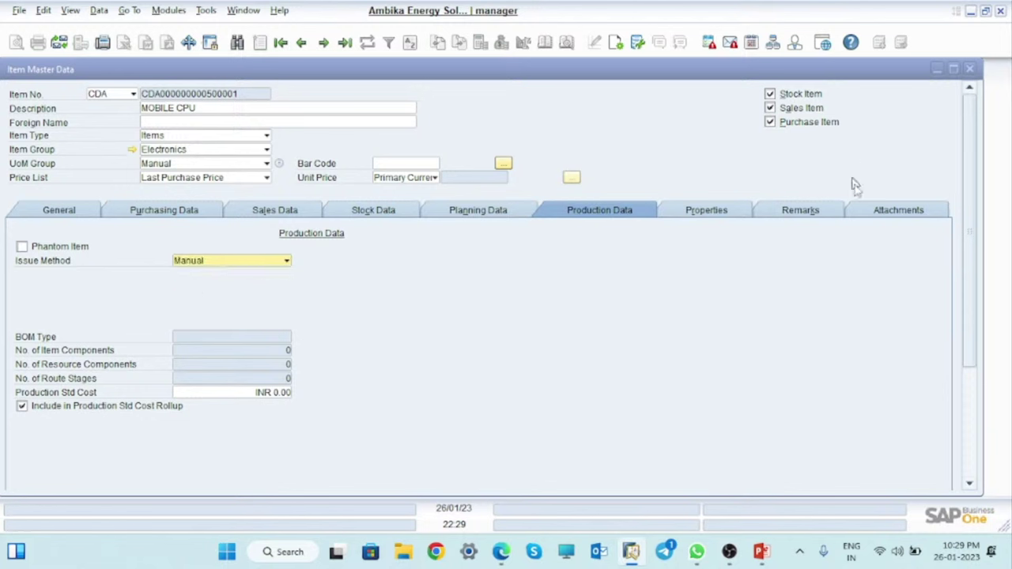
Exclude MOBILE CPU from sales items and add the item to the master data.
click(770, 108)
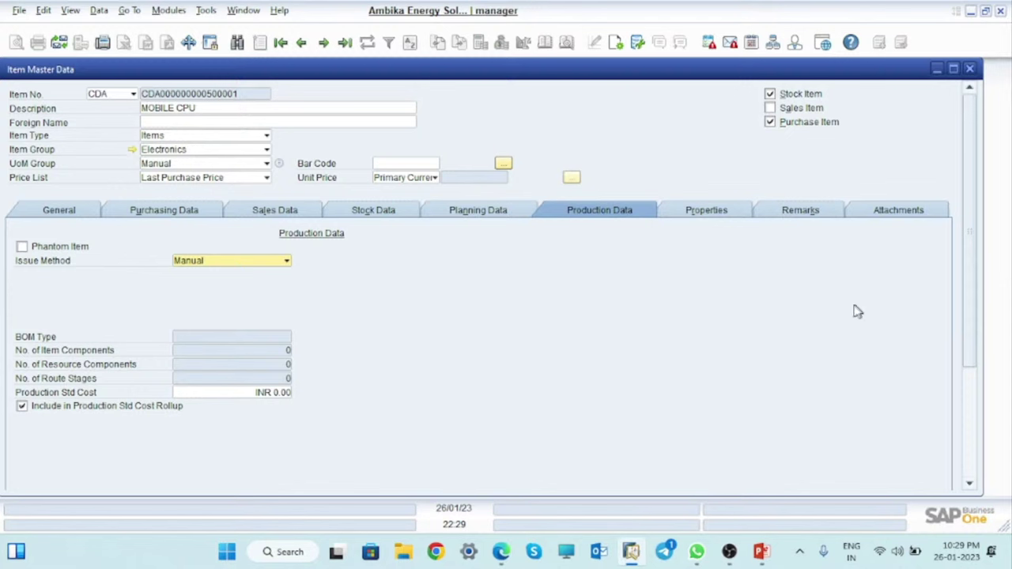
key(Return)
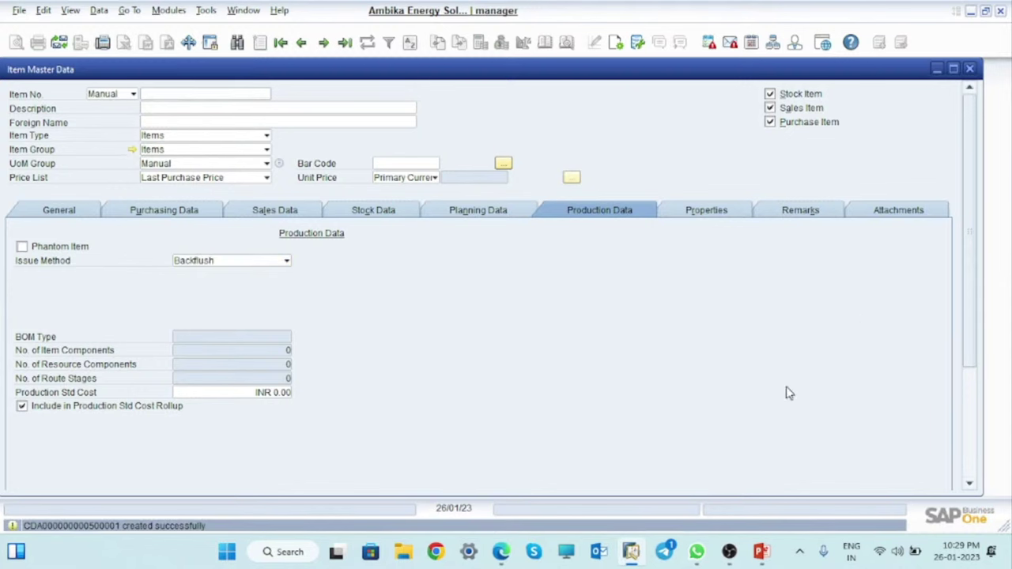
Check the mobile component diagram in PowerPoint and start a CDA-series item described as MOBILE RAM in the Electronics group.
click(761, 558)
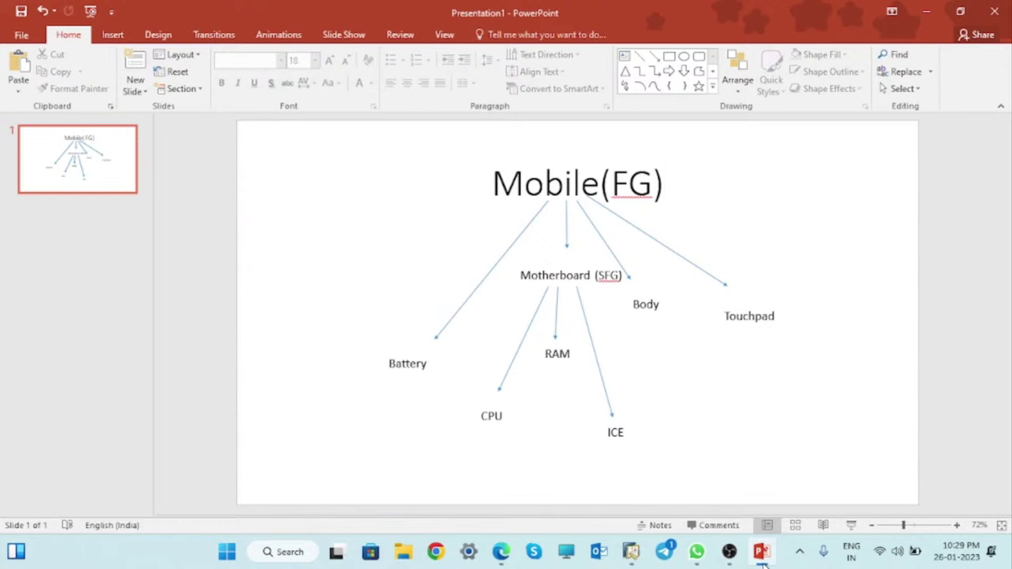
click(760, 558)
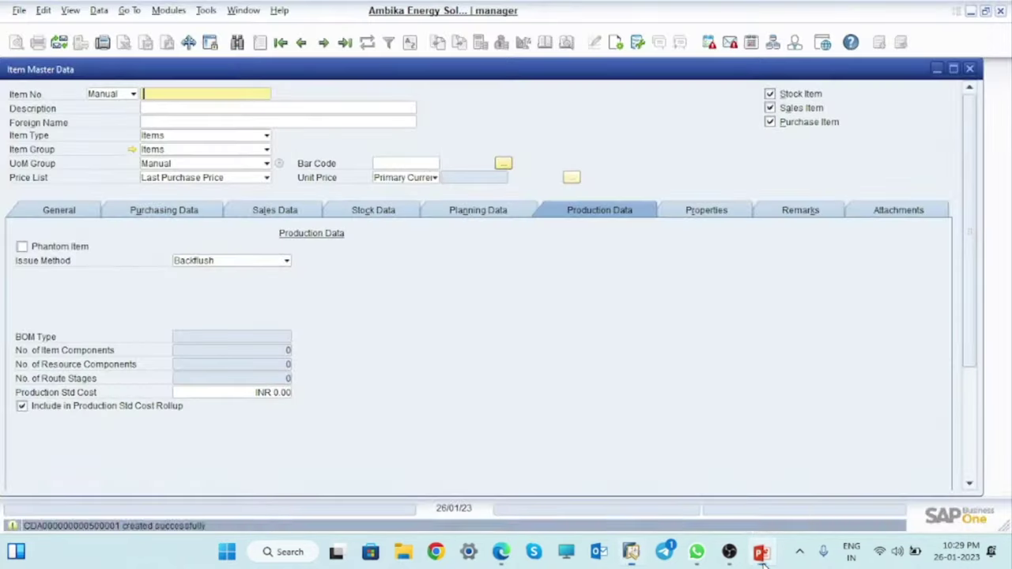
click(130, 94)
click(102, 103)
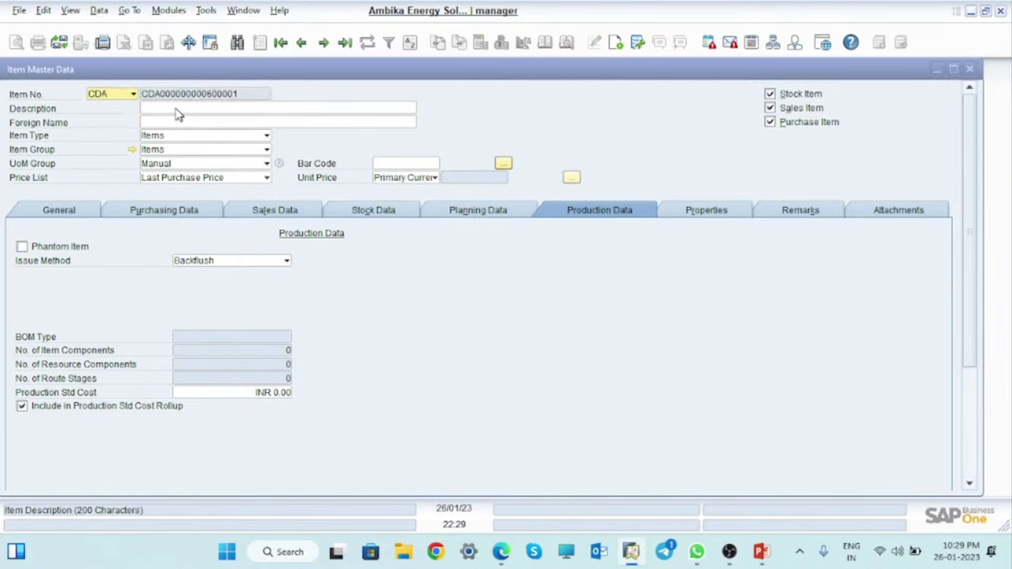
click(175, 107)
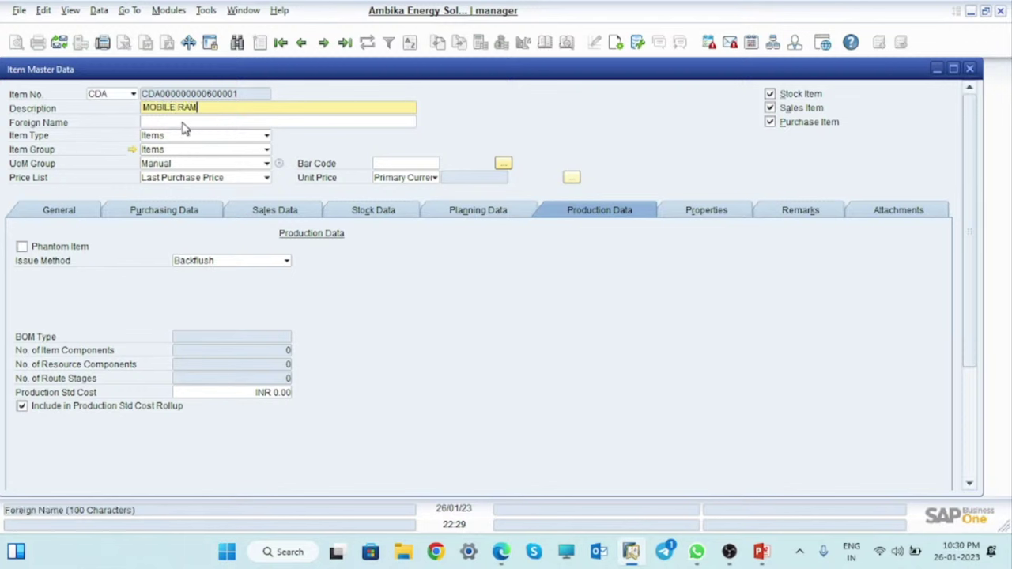
click(183, 151)
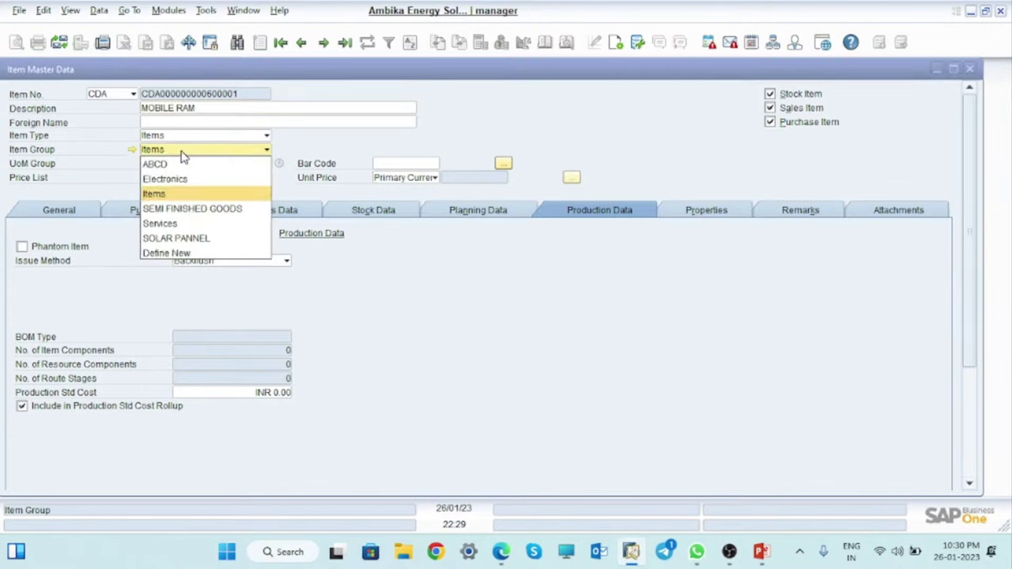
click(163, 179)
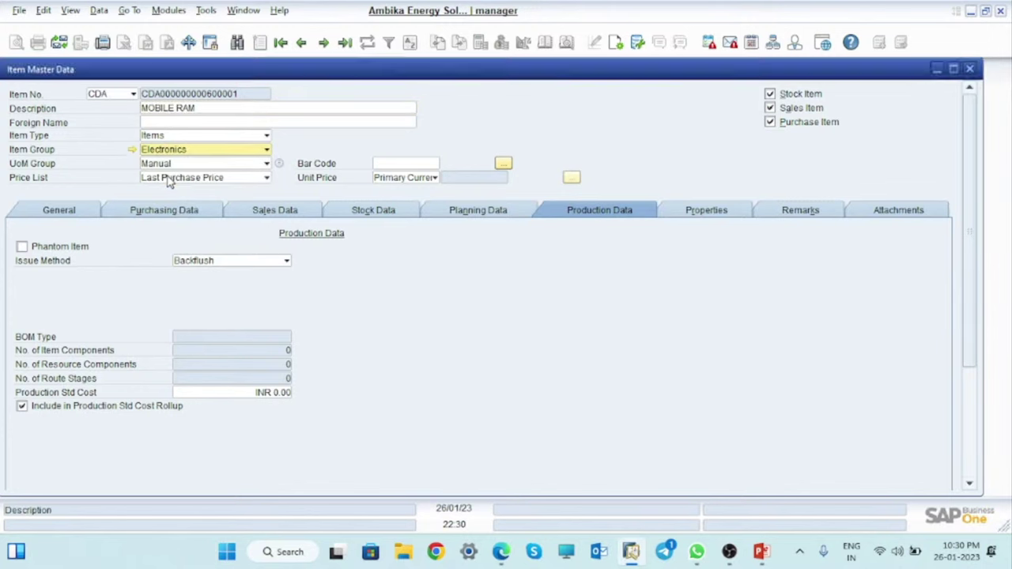
click(340, 295)
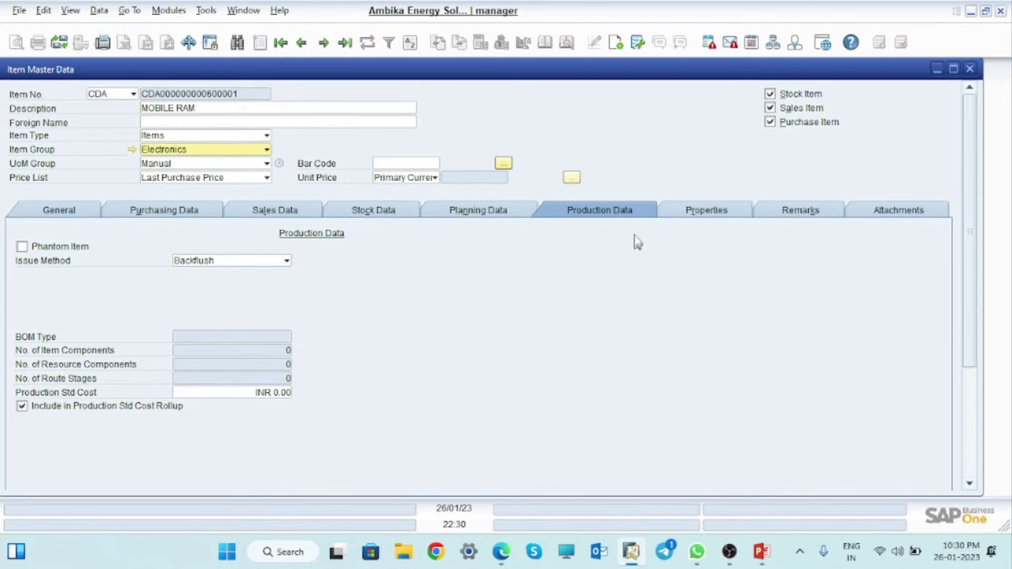
Set the planning method of the MOBILE RAM item to MRP.
click(481, 212)
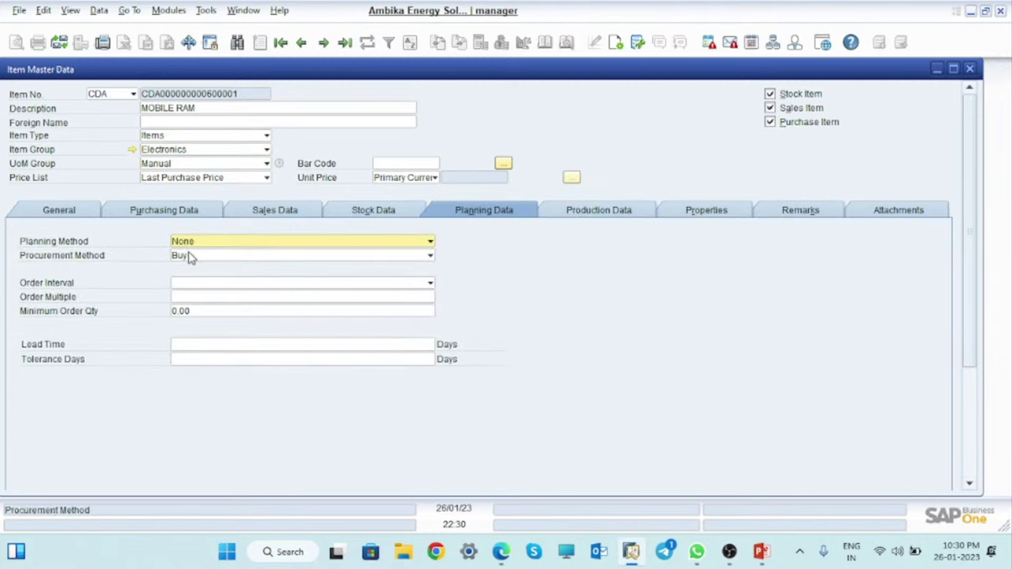
click(414, 245)
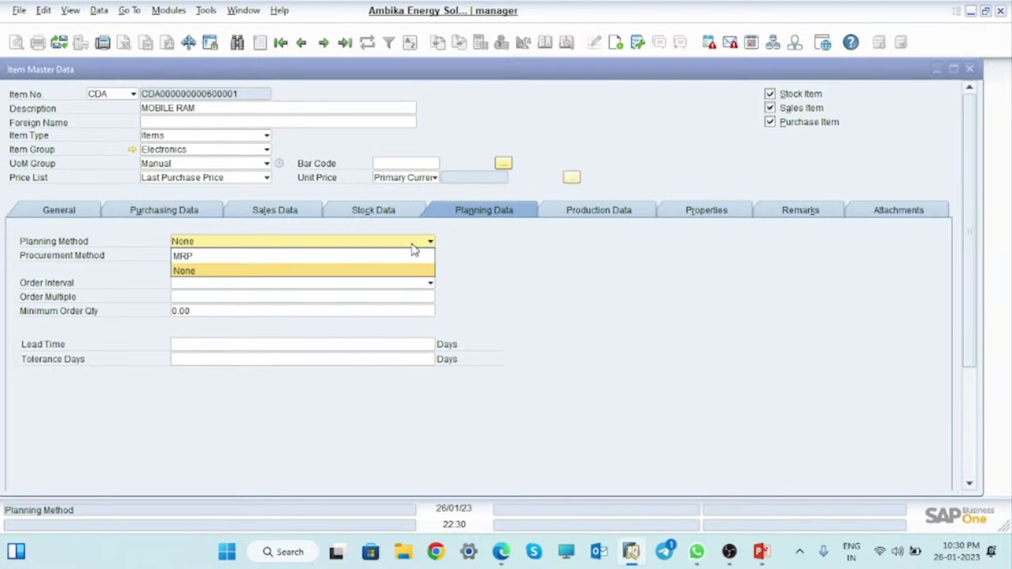
click(241, 257)
Set the stock UoM name of MOBILE RAM to NOS and exclude the item from sales items.
click(378, 212)
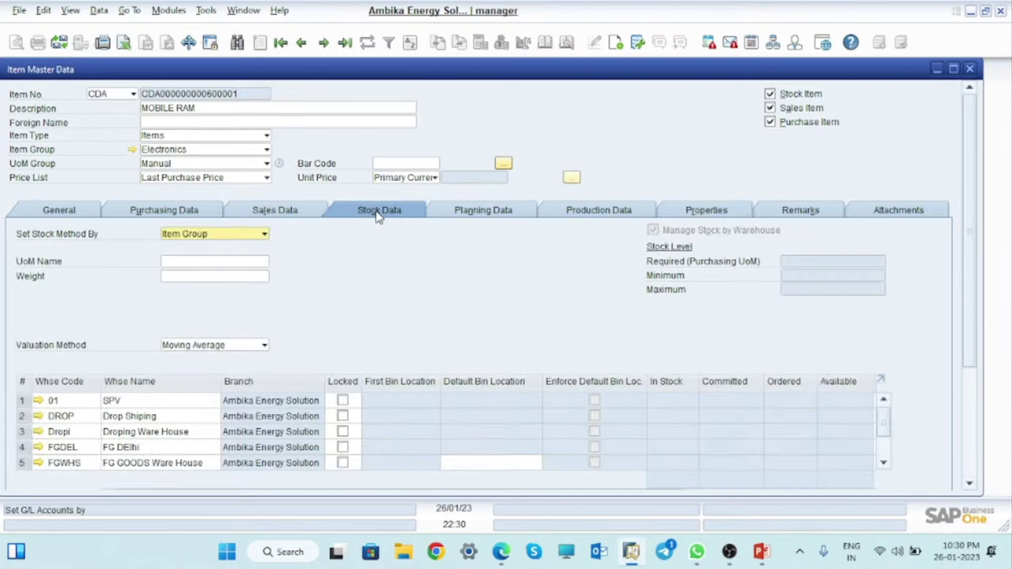
click(209, 262)
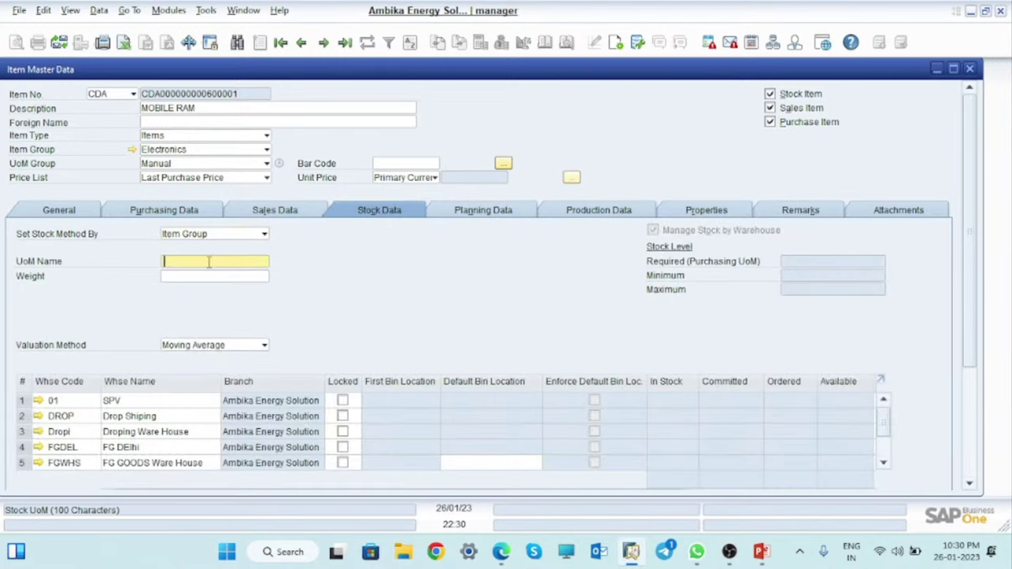
text(NOS)
click(289, 212)
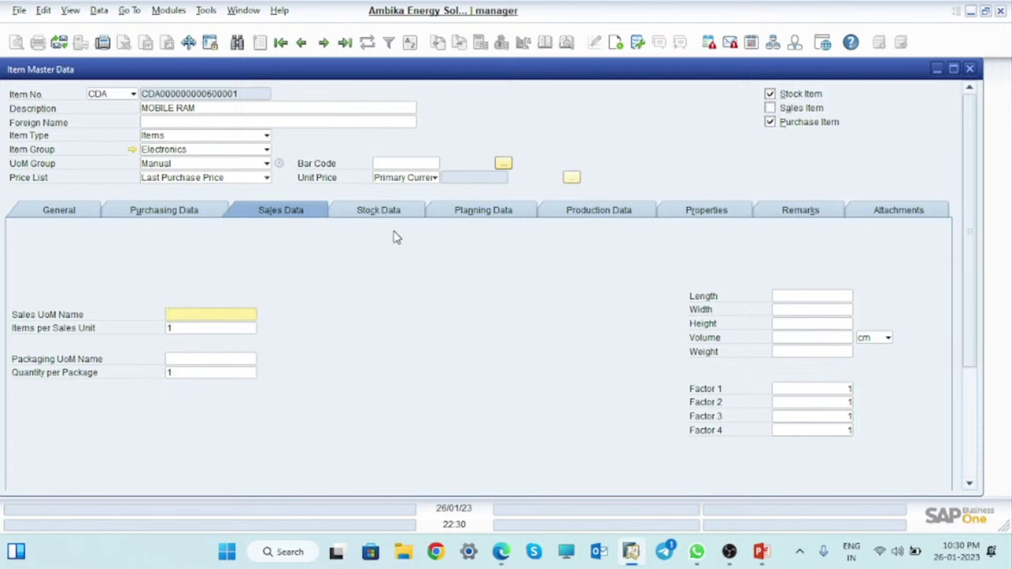
Set the purchasing UoM name of MOBILE RAM to NOS.
click(168, 214)
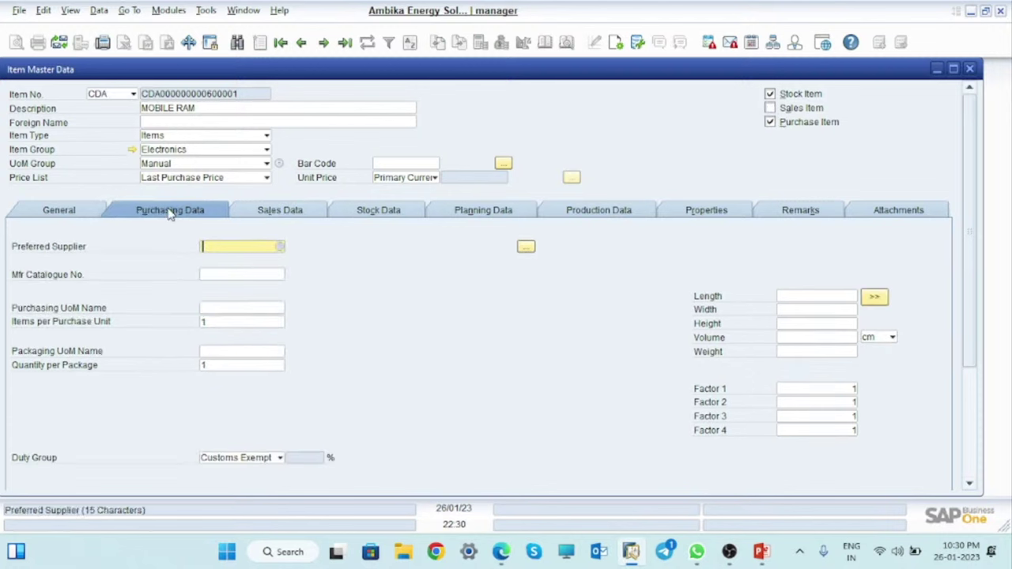
click(216, 308)
text(NOS)
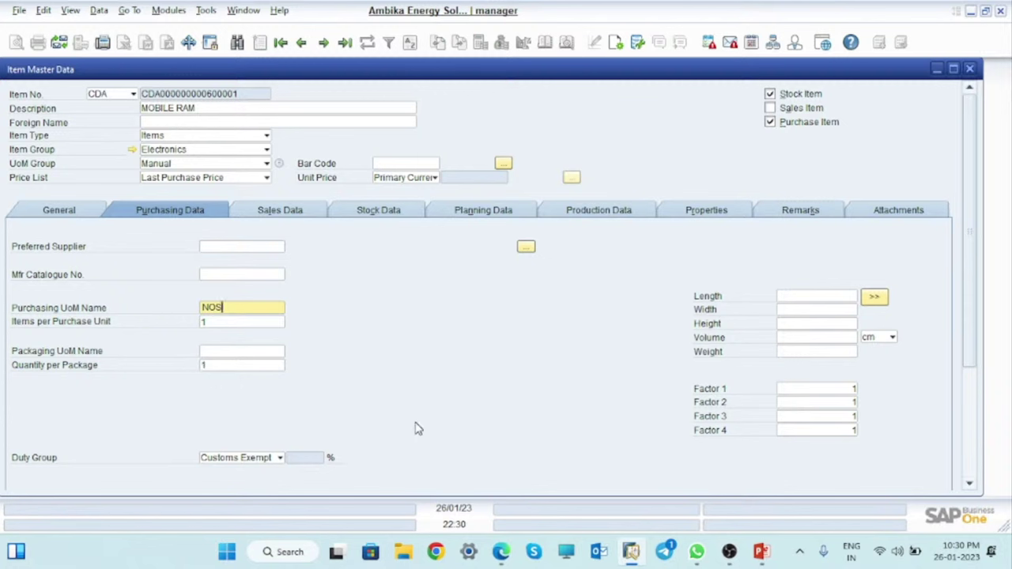
Set MOBILE RAM's order interval to WEEKLY, with an order multiple of 5 and a minimum order quantity of 10.
click(484, 210)
click(240, 284)
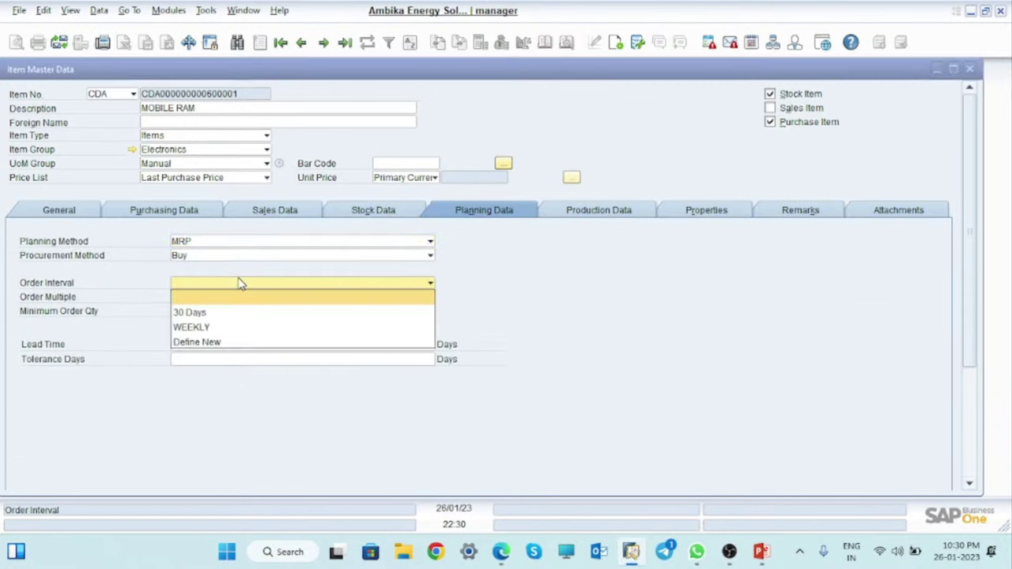
click(199, 329)
click(192, 296)
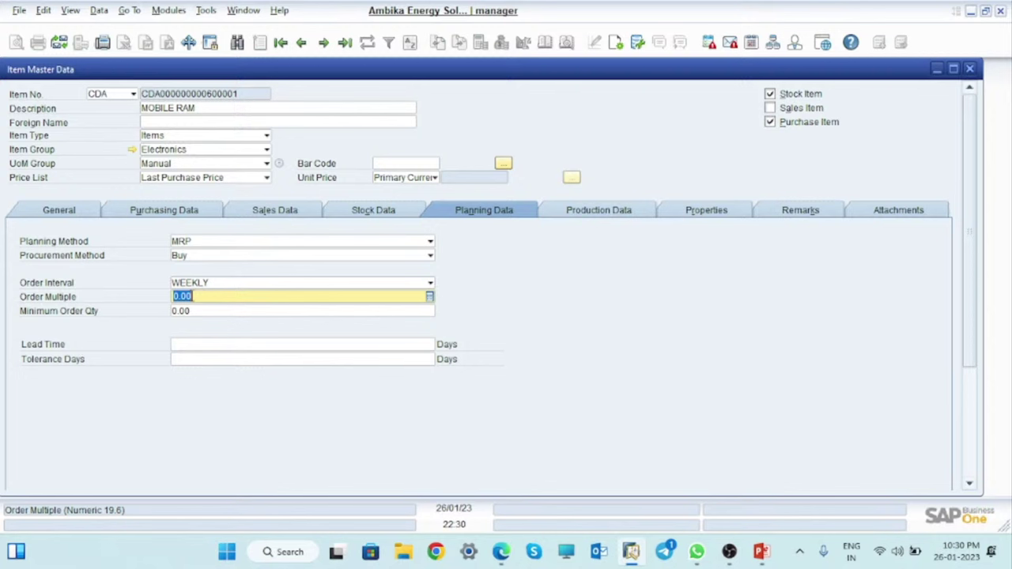
text(5)
click(206, 314)
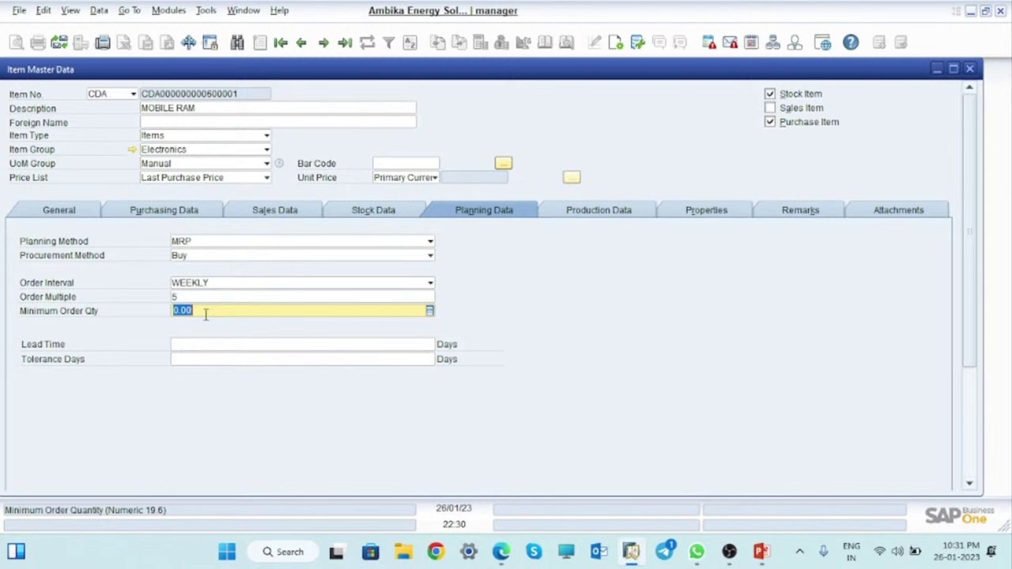
text(10)
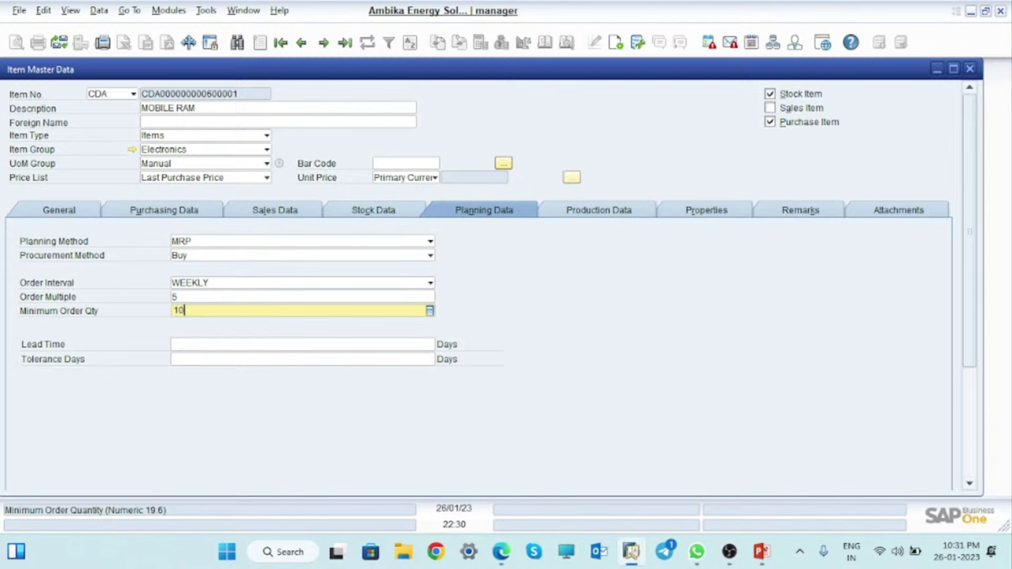
Give MOBILE RAM a lead time of 7 days and 2 tolerance days, and add the item to the master data.
click(320, 345)
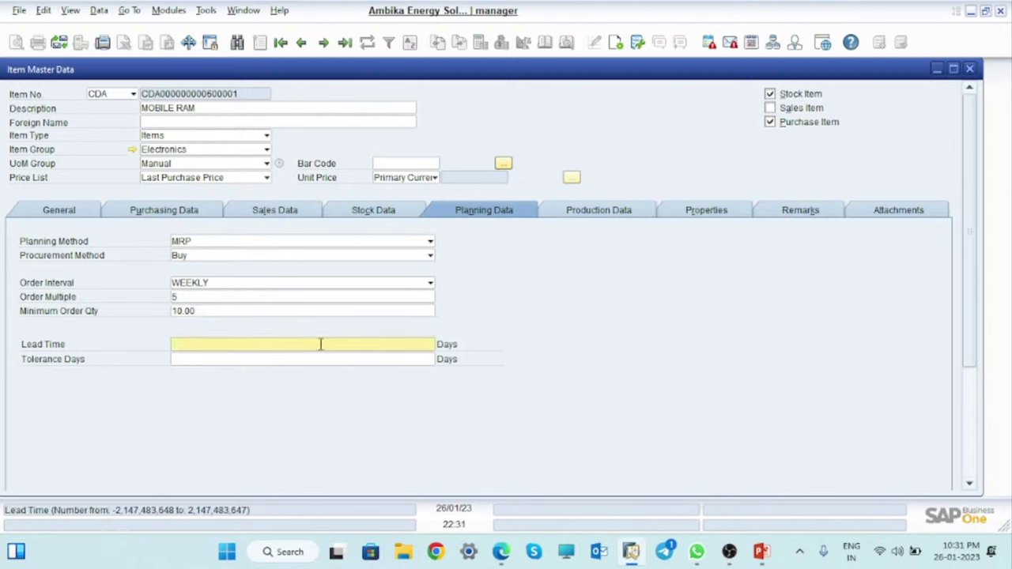
text(7)
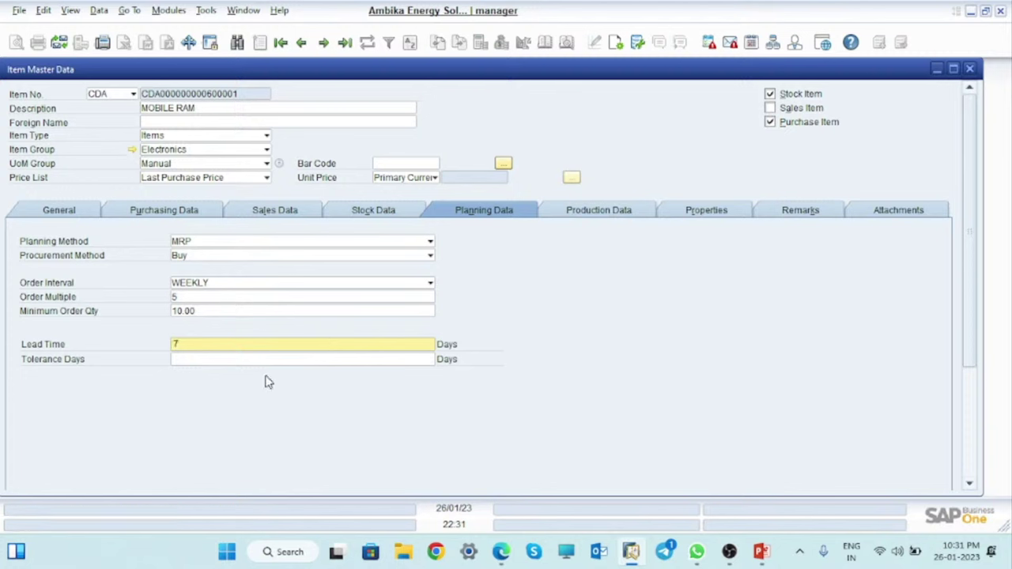
click(215, 359)
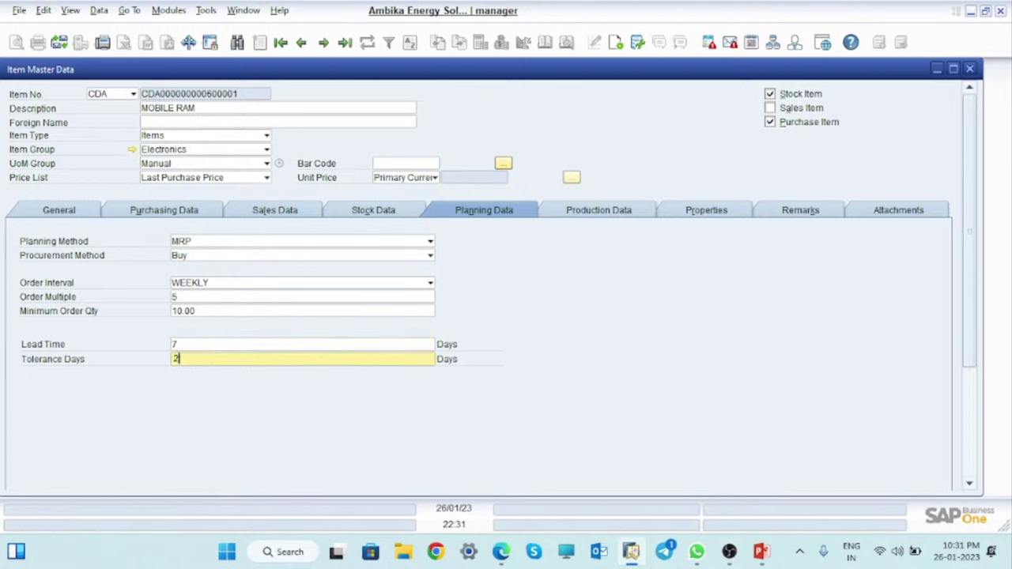
key(Return)
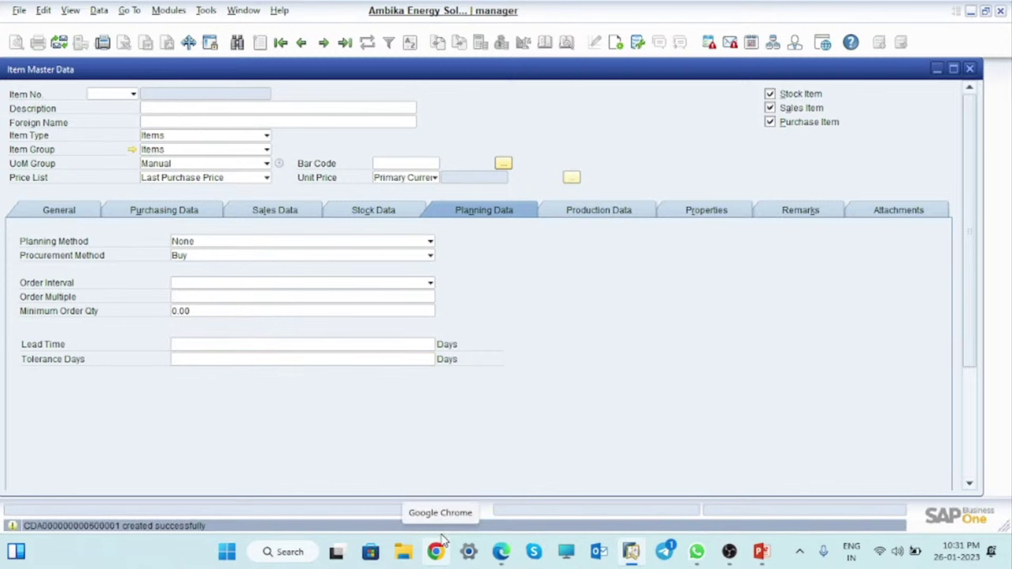
Check the next component in the PowerPoint diagram and start a CDA-series item described as ICE in the Electronics group.
click(761, 552)
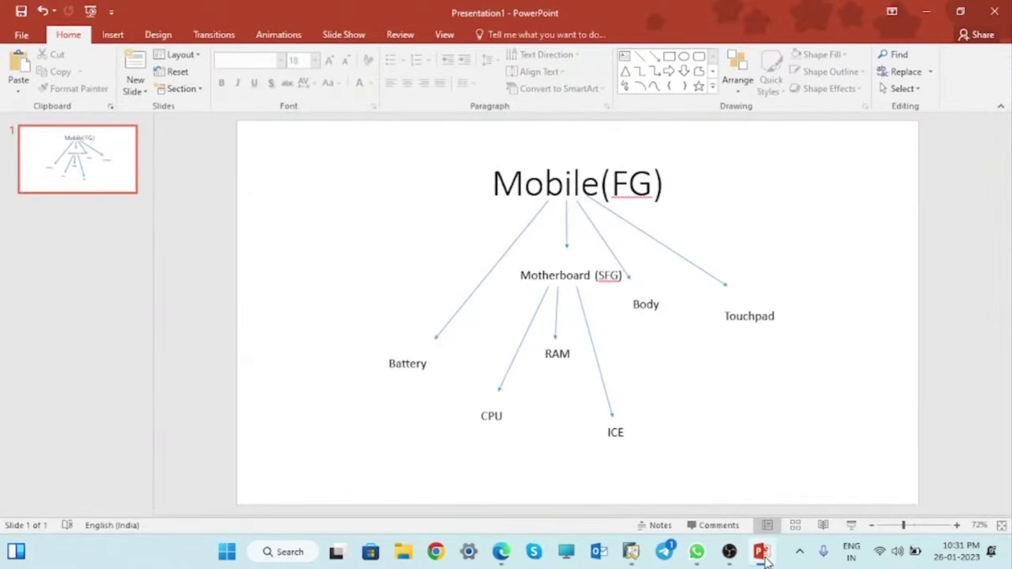
click(761, 552)
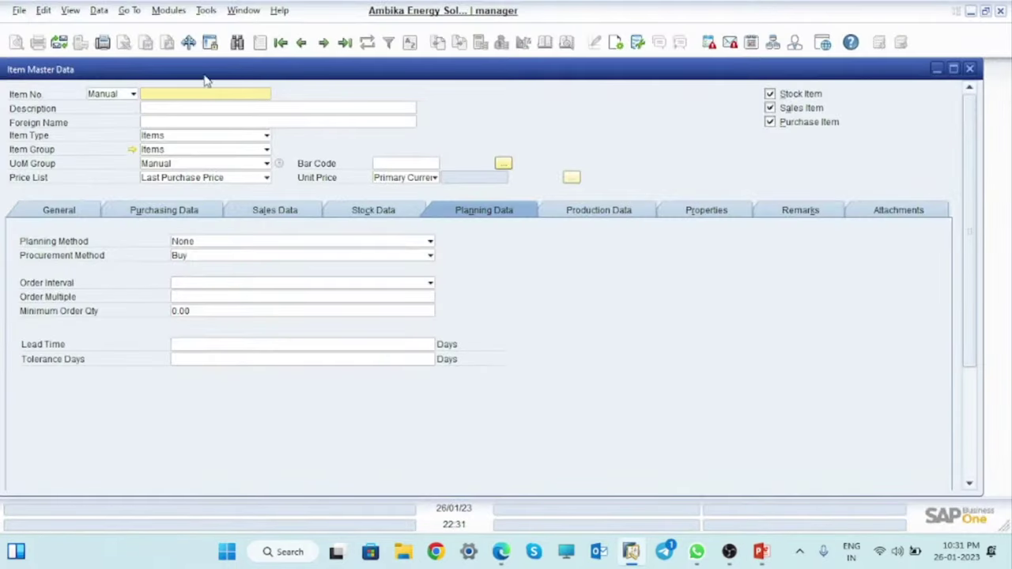
click(133, 93)
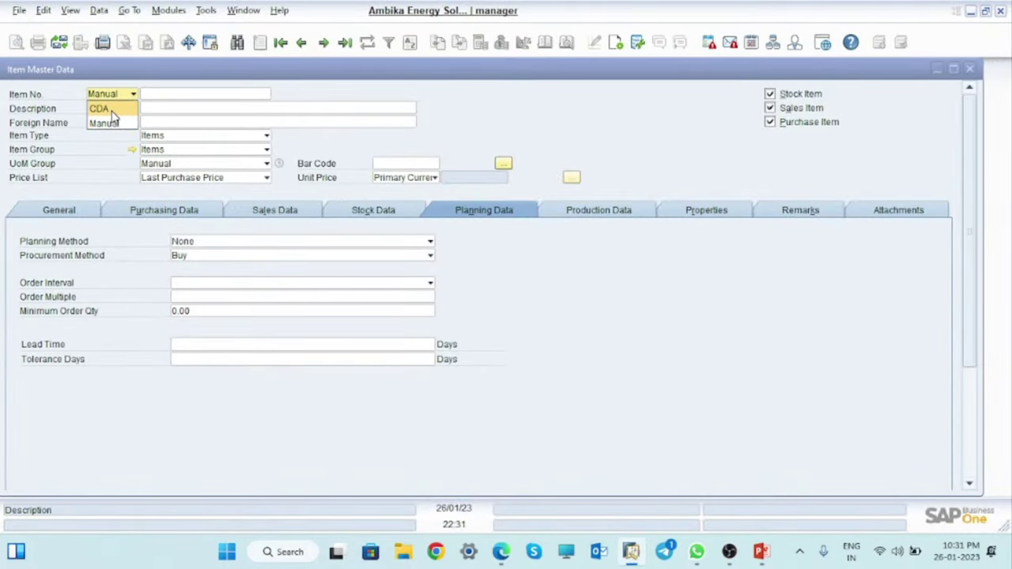
click(113, 111)
click(174, 110)
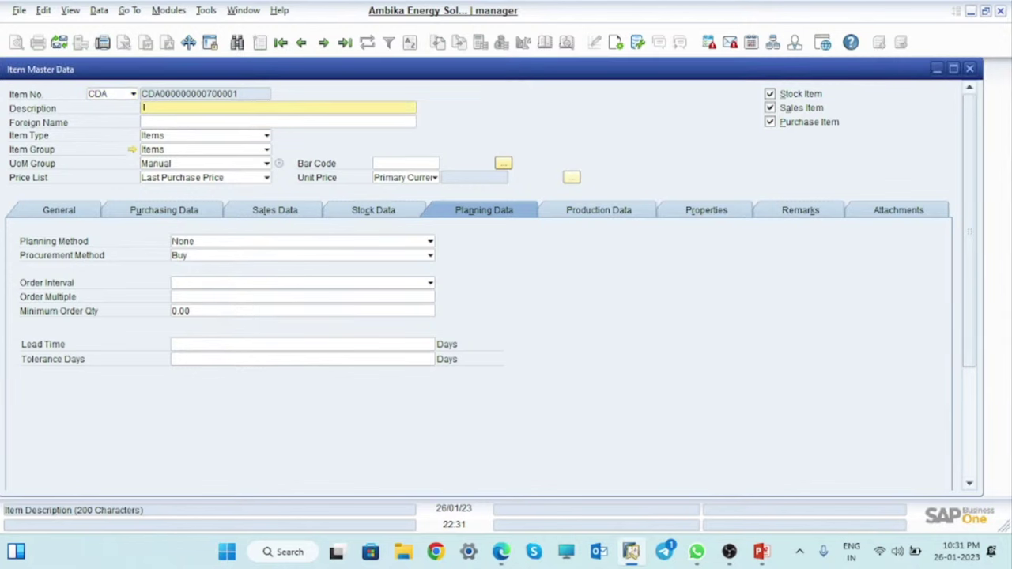
click(164, 151)
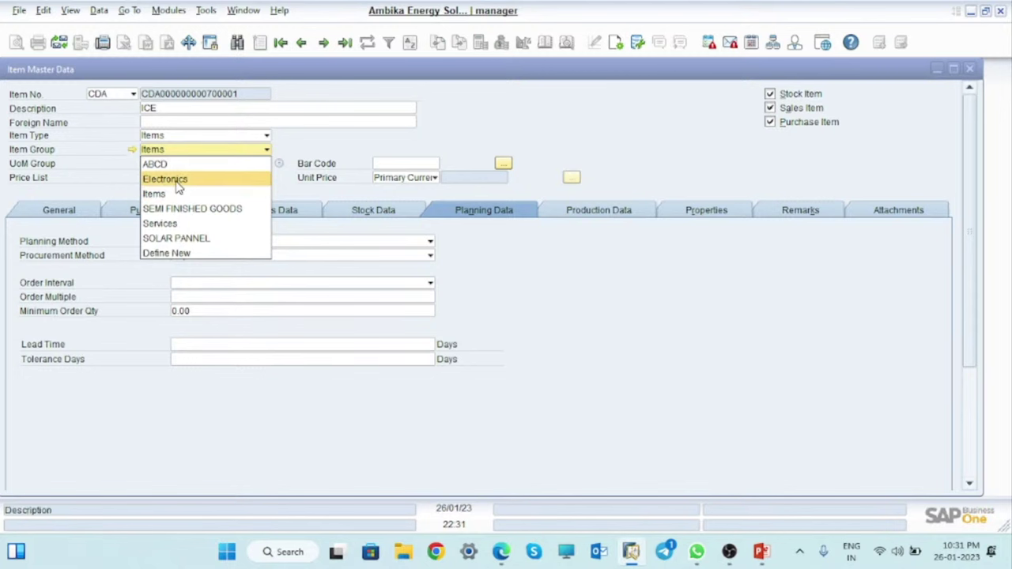
click(177, 180)
click(345, 294)
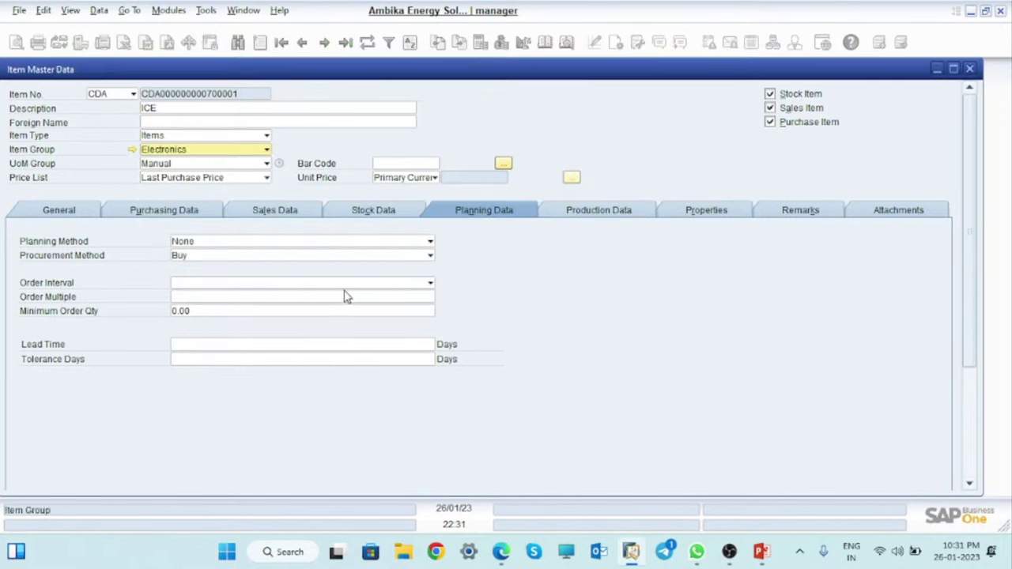
Enable GST for the ICE item and assign the HSN chapter 70021 MOB CPU.
click(59, 211)
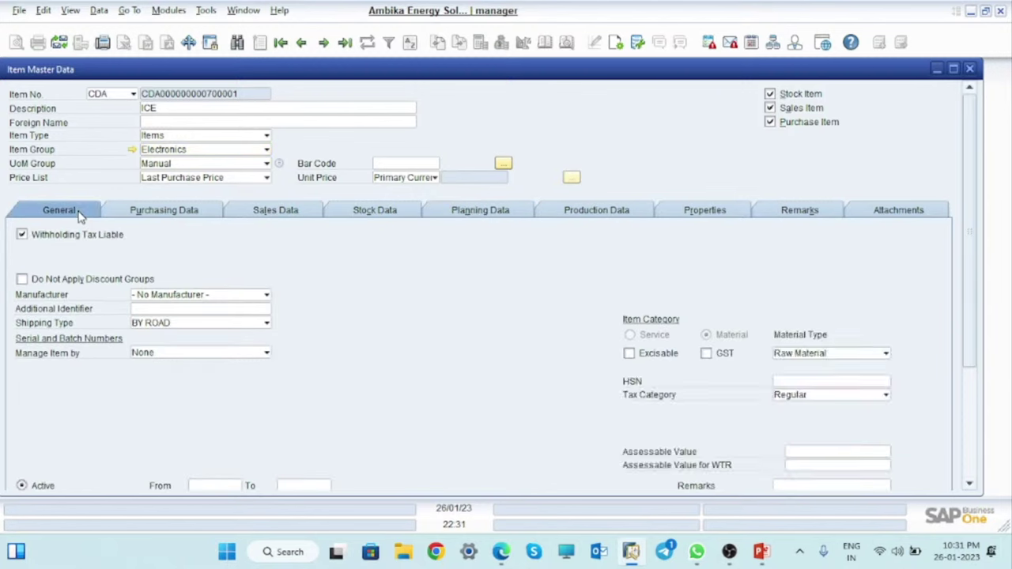
click(708, 356)
click(885, 381)
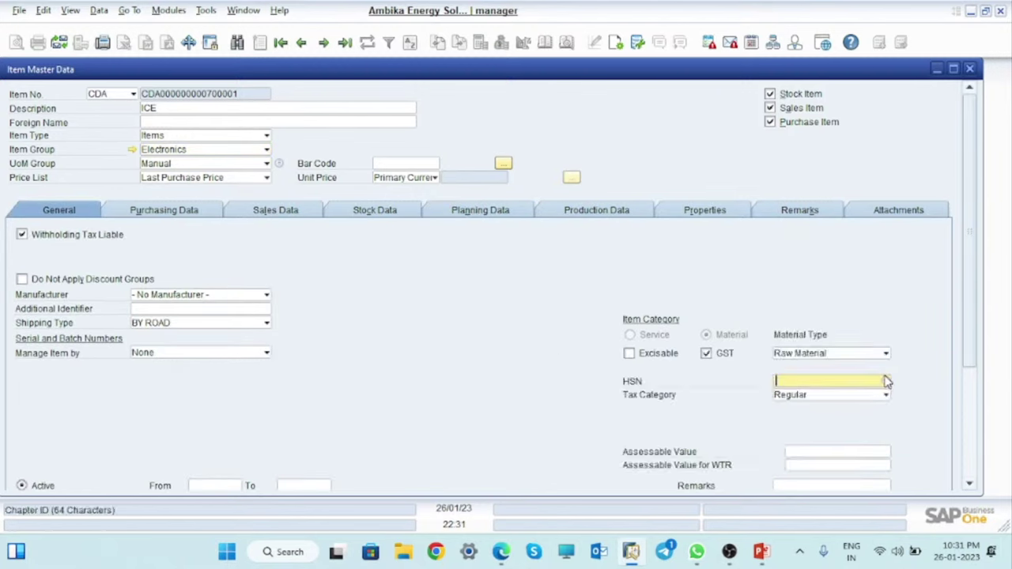
click(887, 381)
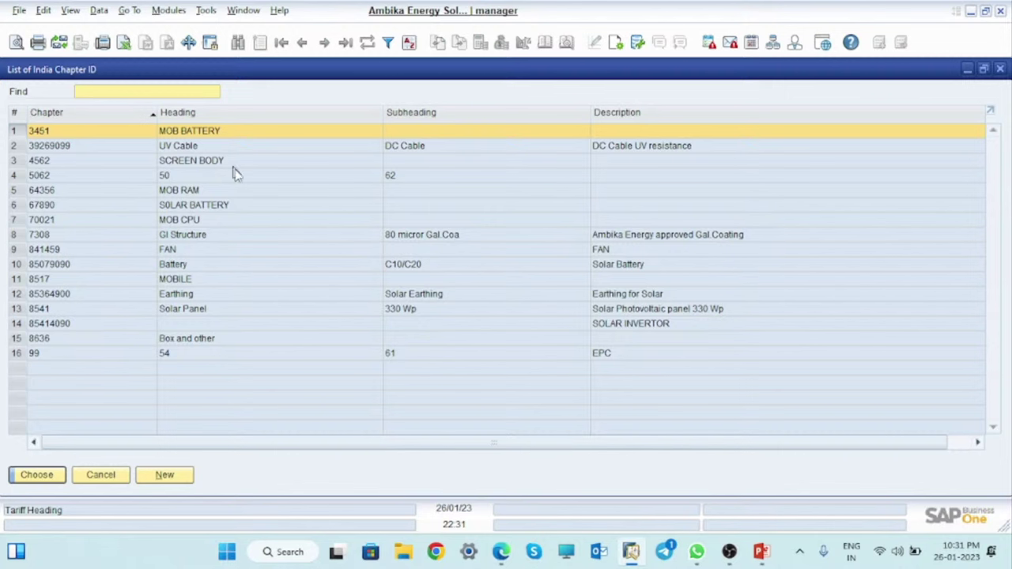
click(41, 222)
click(37, 475)
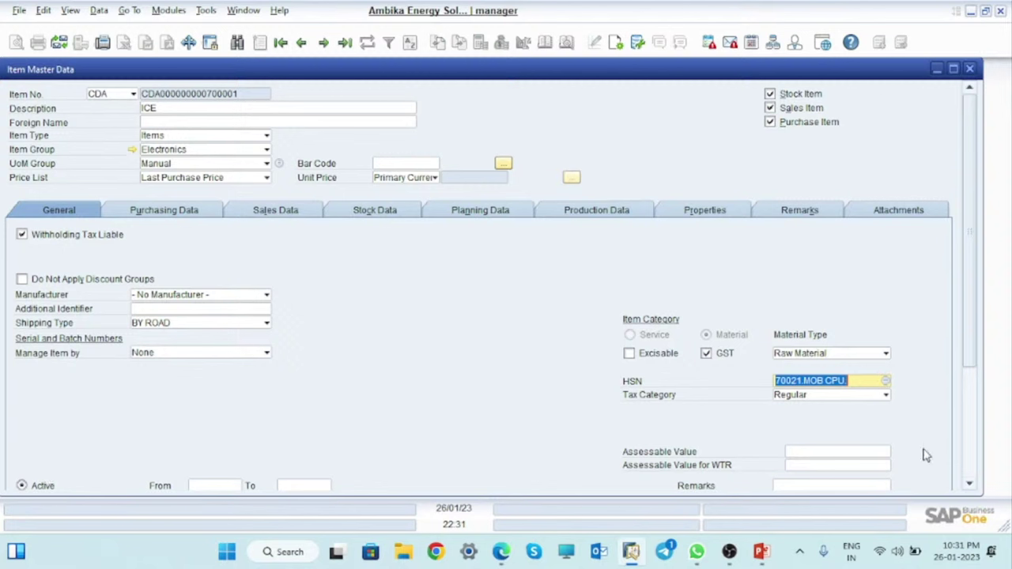
Set the ICE item's purchasing UoM name to NOS and exclude it from sales items.
click(166, 211)
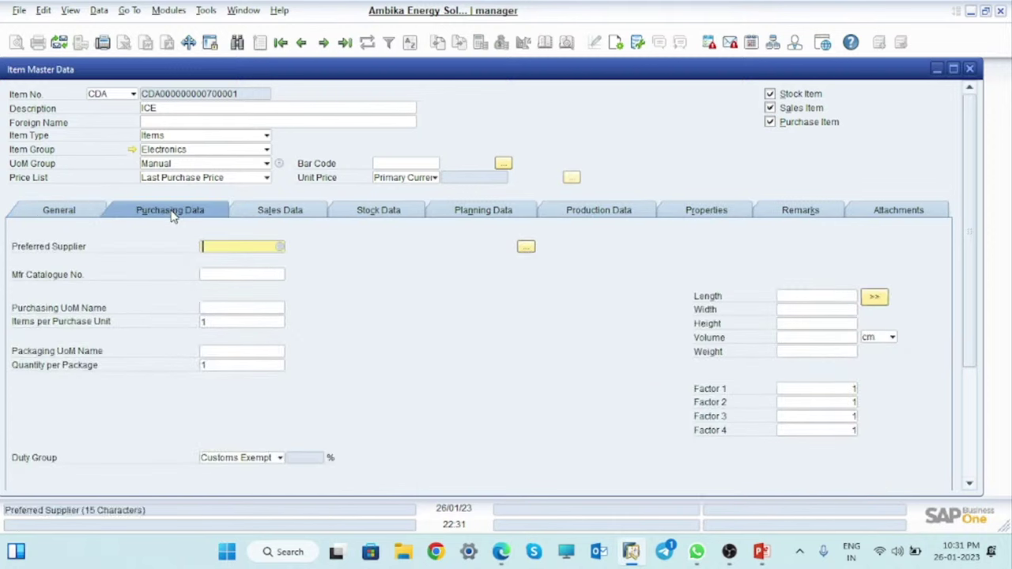
click(225, 308)
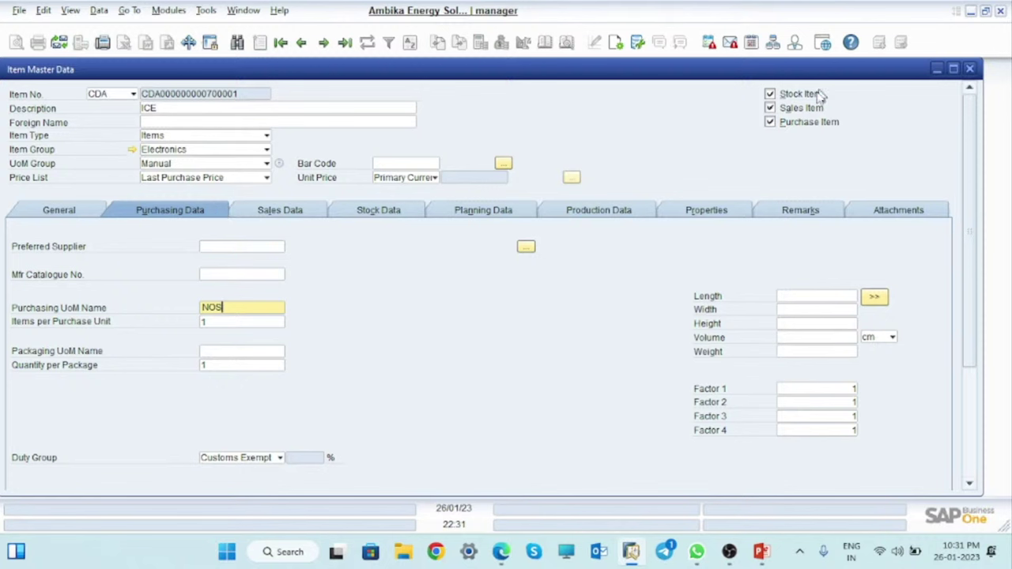
Set the ICE item's stock UoM name to NOS and its planning method to MRP.
click(378, 213)
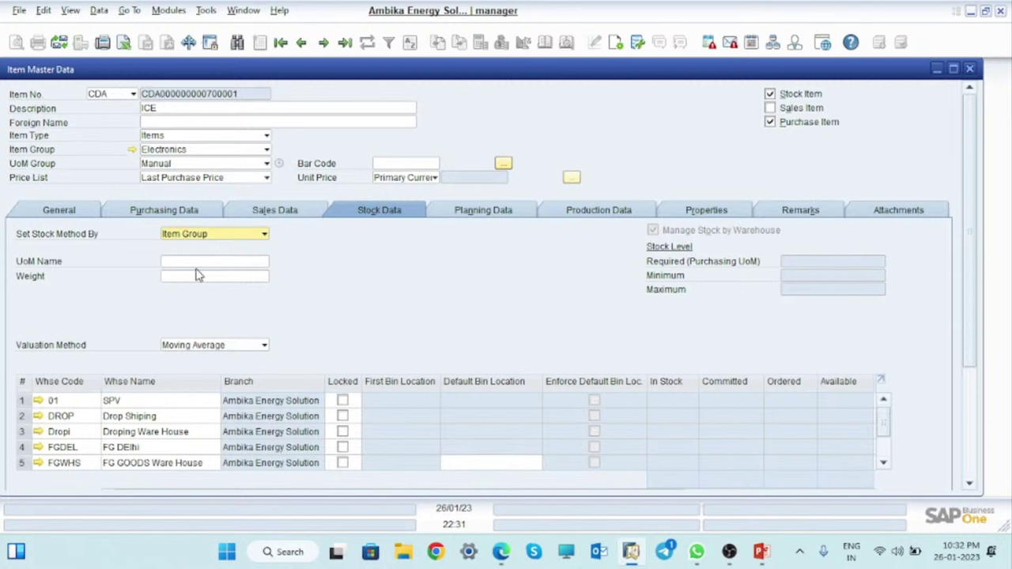
click(195, 264)
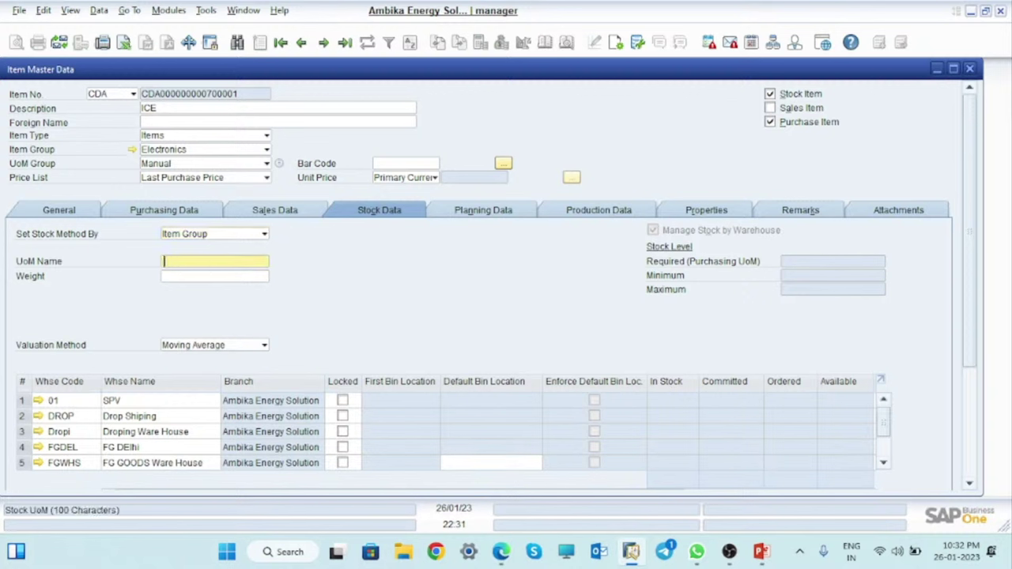
click(180, 278)
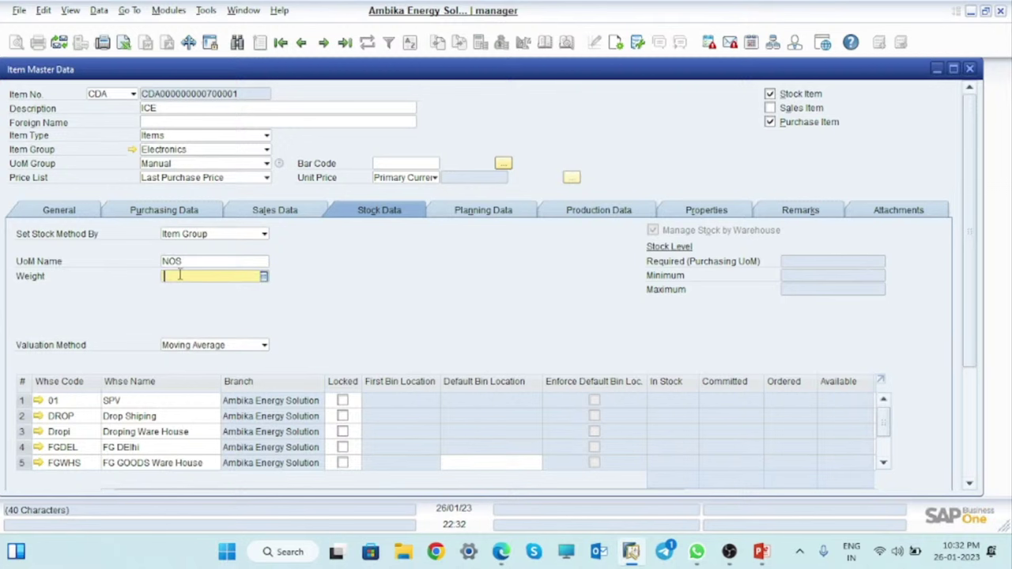
click(497, 216)
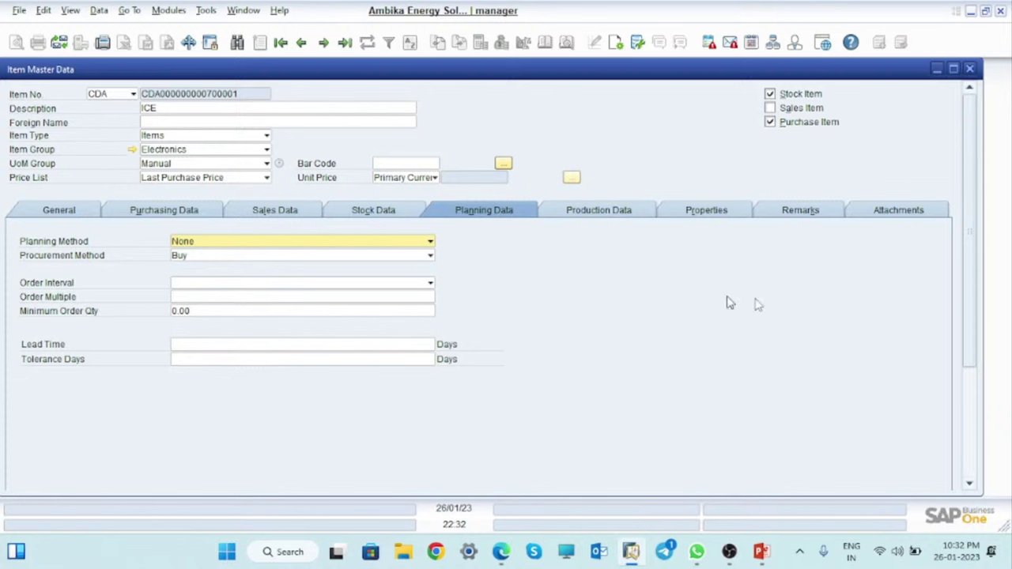
click(377, 243)
click(231, 261)
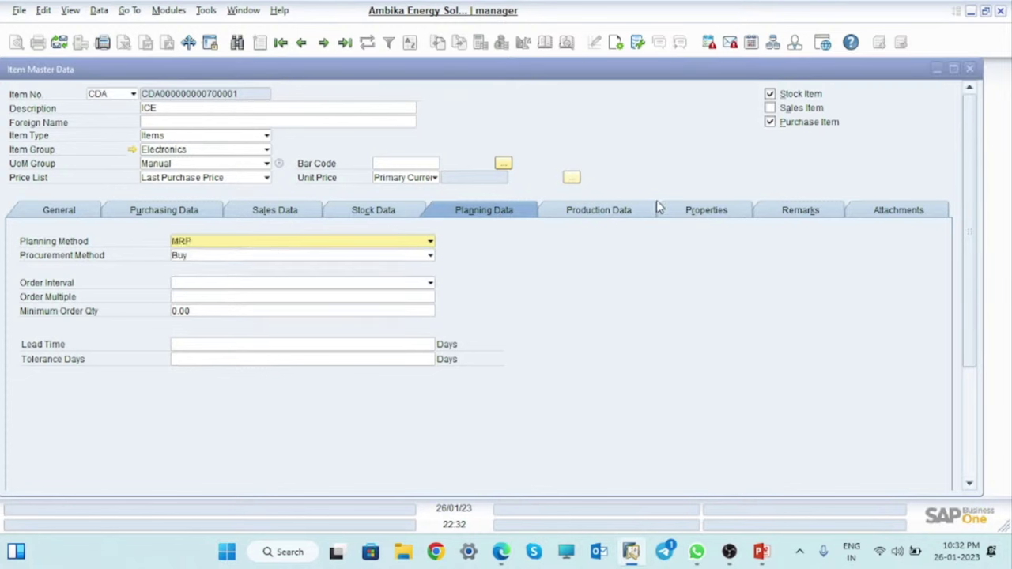
Check the ICE item's production data, add the item to the master data and close the item master window.
click(621, 215)
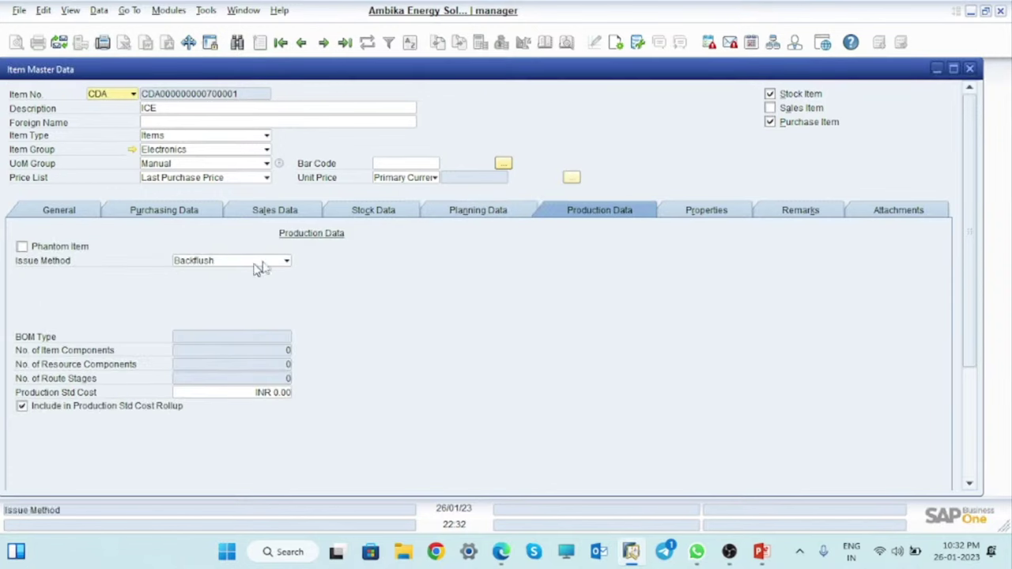
key(Return)
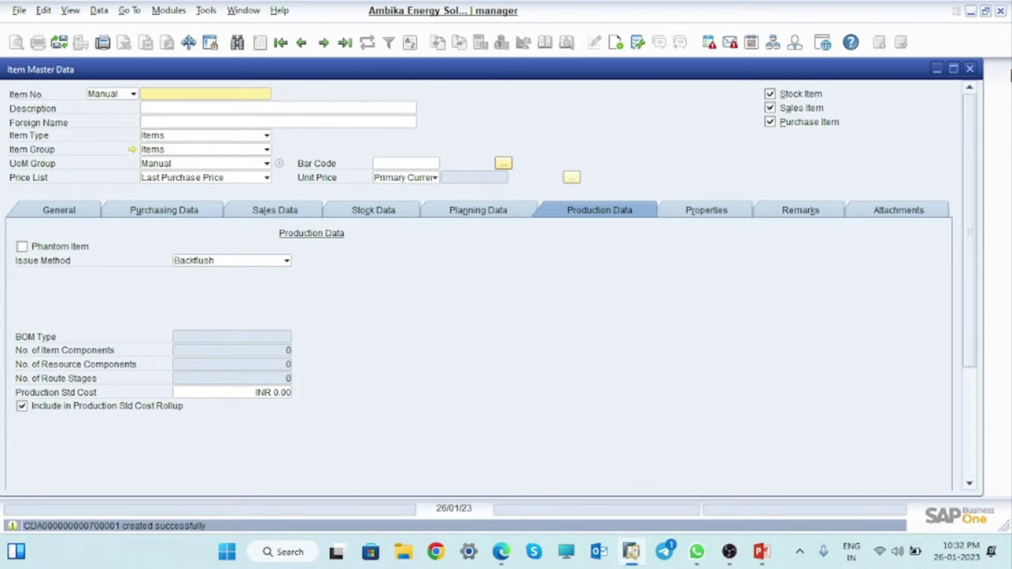
click(969, 69)
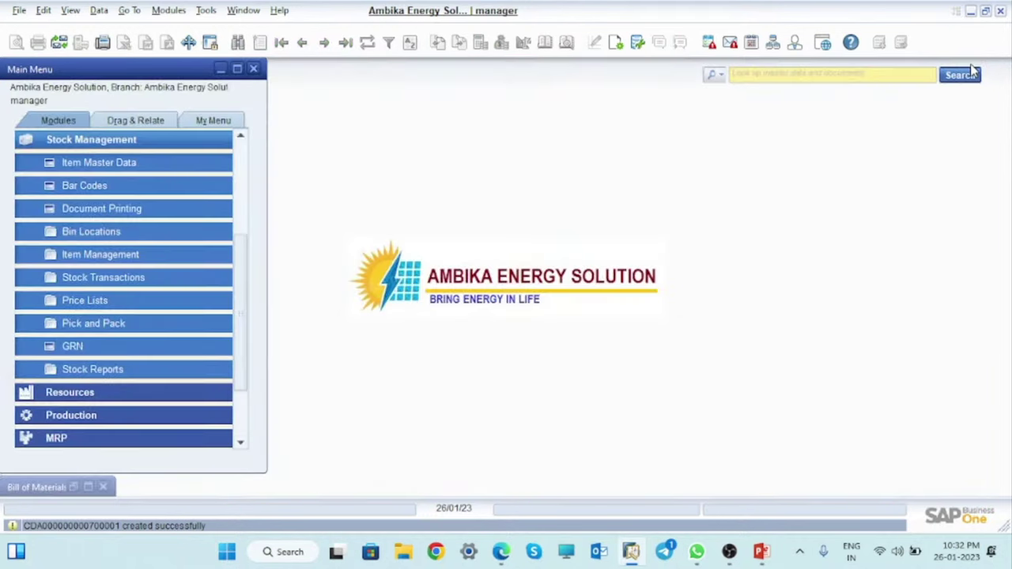
Insert Mobile Battery, MOBILE BODY, MOBILE TOUCH PAD and MOBILE MOTHERBOARD as components in the bill of materials for ITM001 Mobile.
click(93, 488)
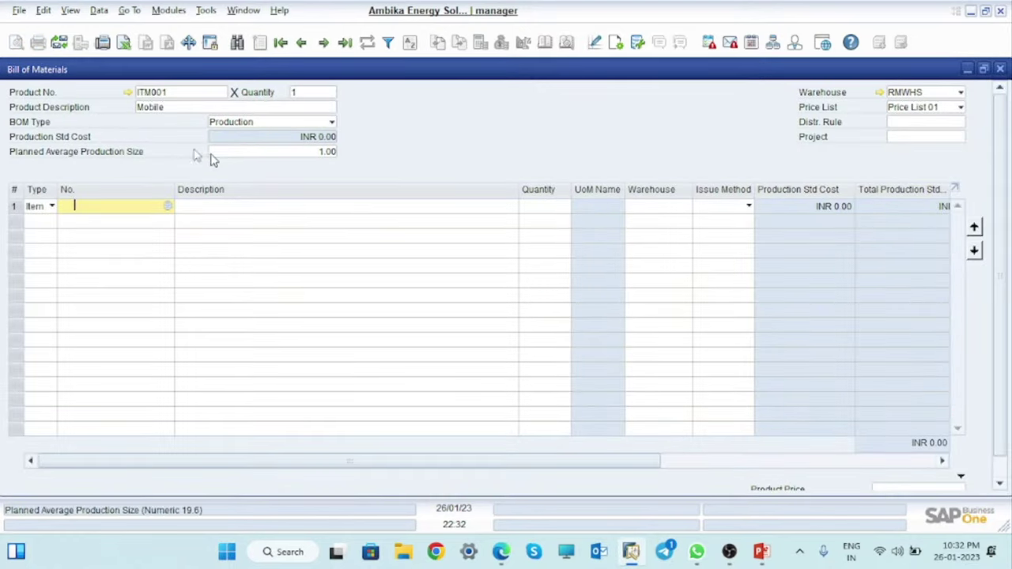
click(168, 208)
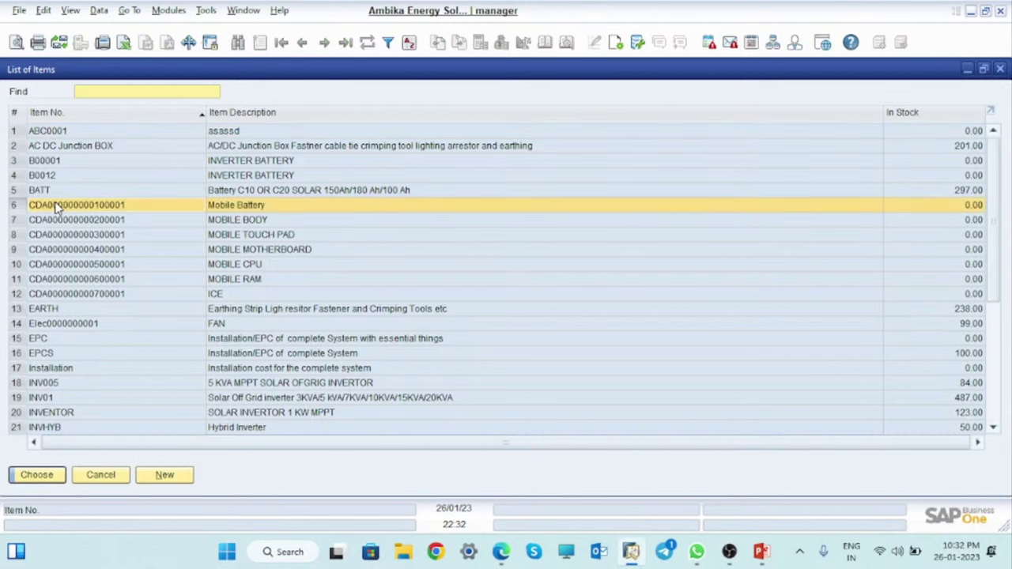
ctrl+click(260, 222)
ctrl+click(238, 238)
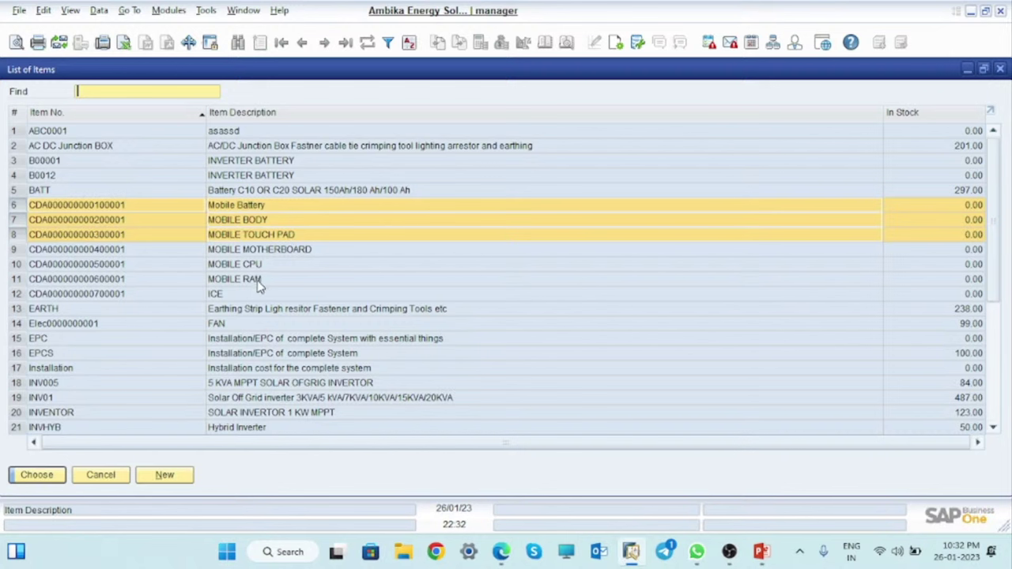
ctrl+click(291, 252)
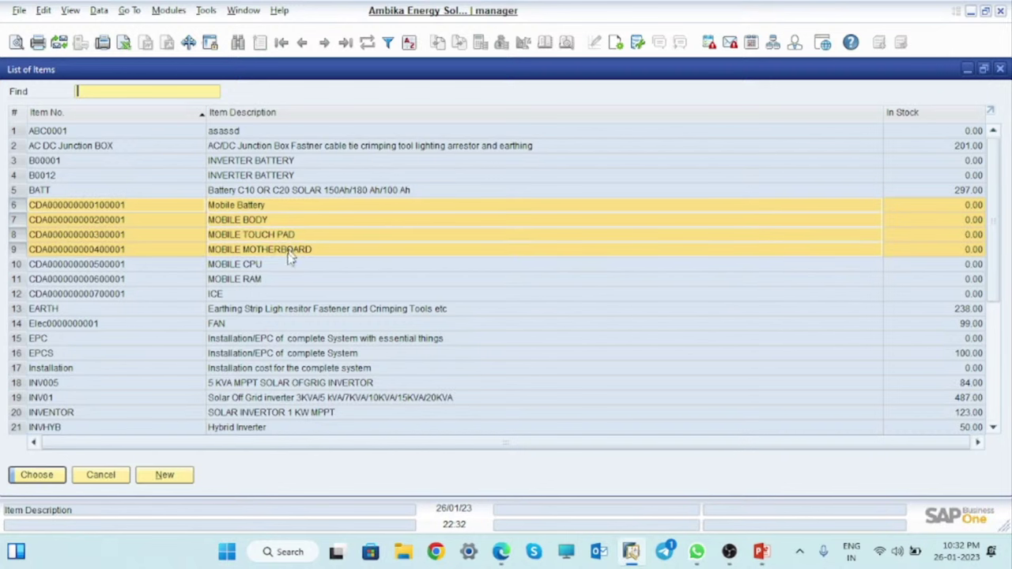
click(37, 478)
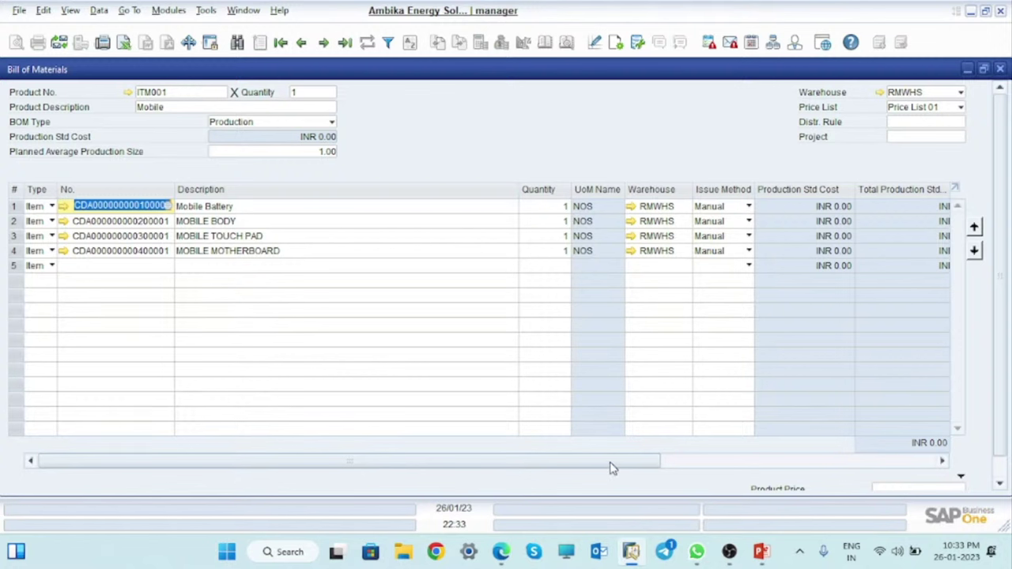
Set the price list to Last Purchase Price on all five rows of the Mobile bill of materials.
drag(609, 468, 903, 475)
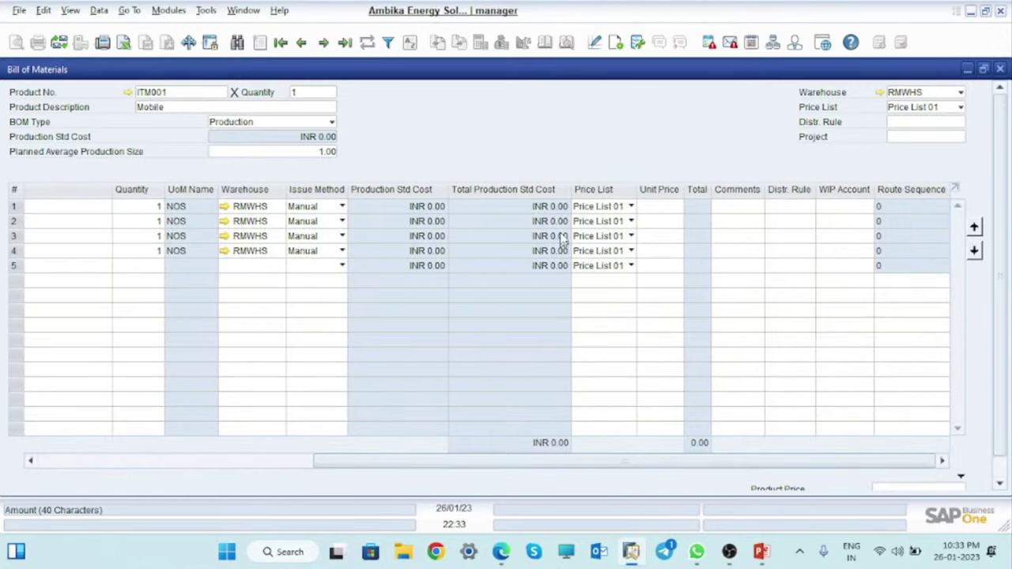
click(618, 207)
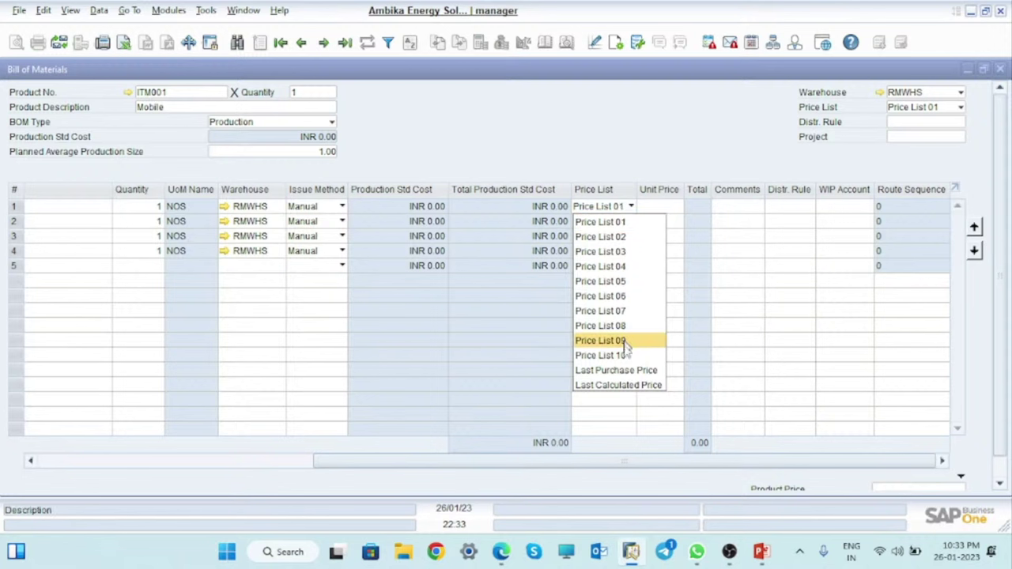
click(607, 371)
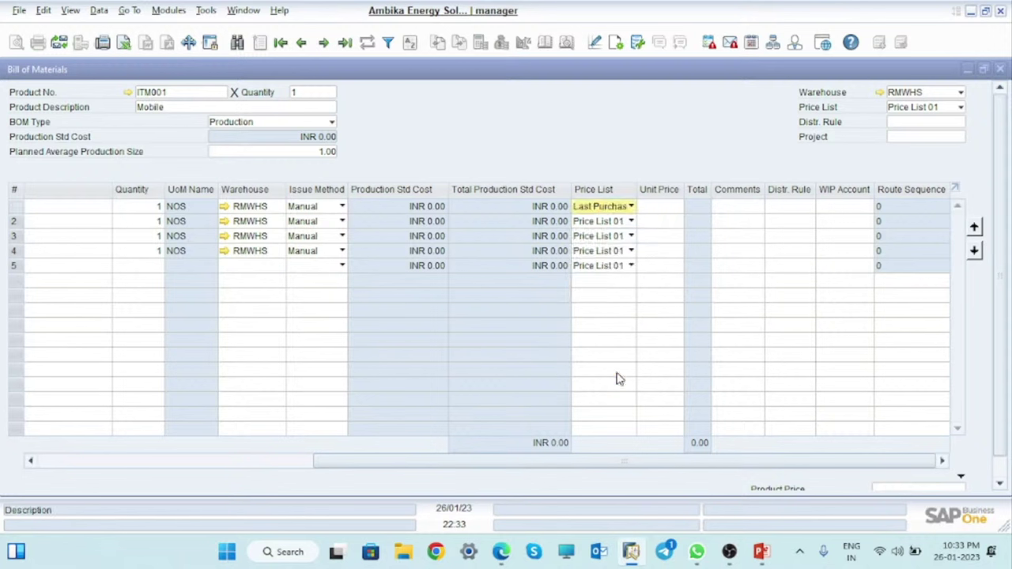
click(630, 221)
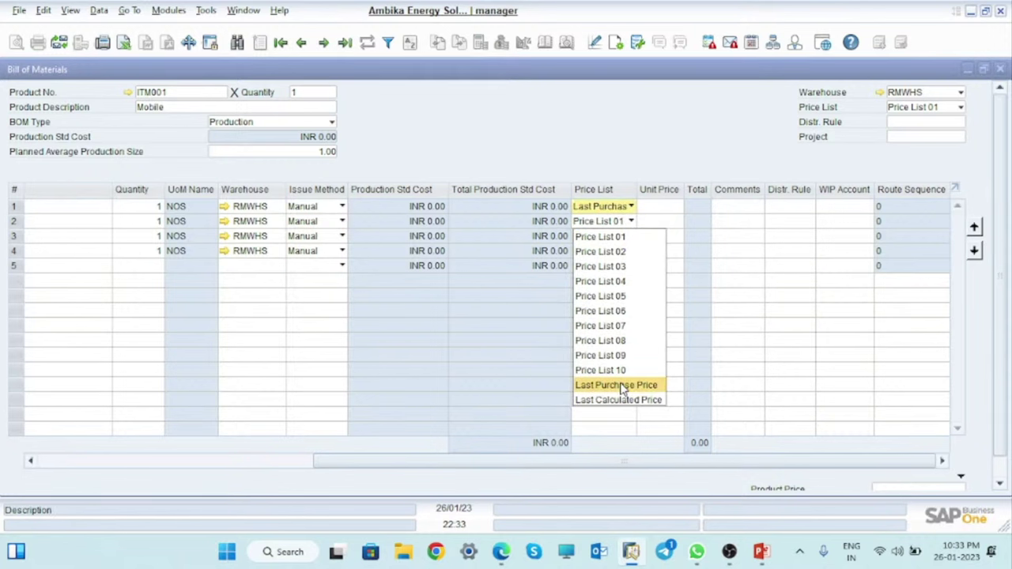
click(616, 386)
click(615, 236)
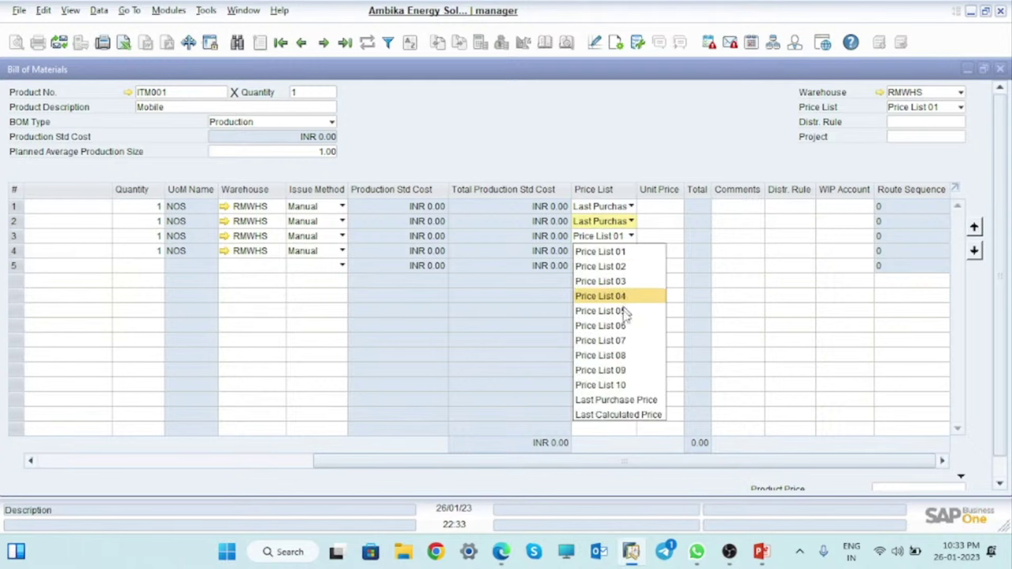
click(625, 401)
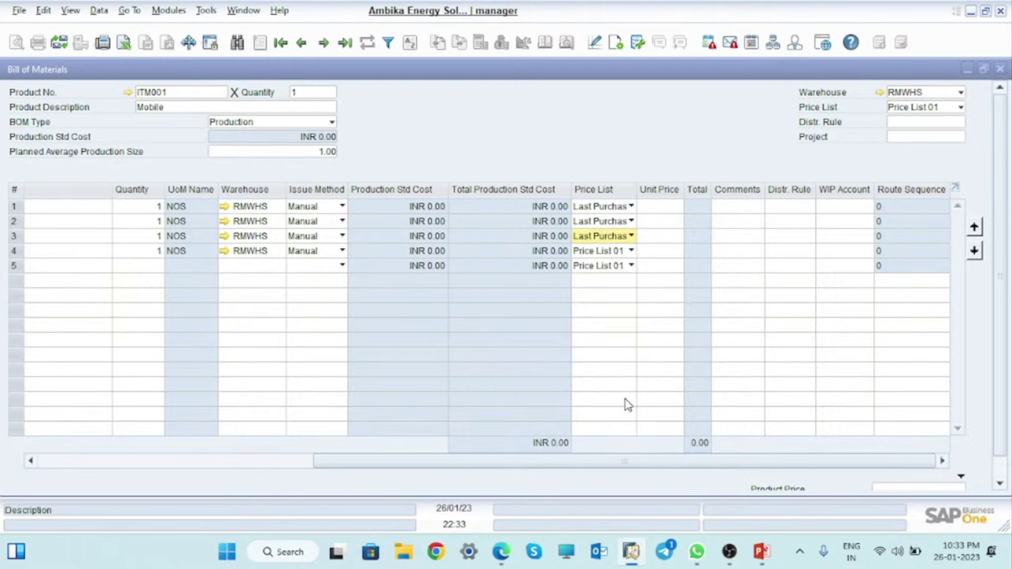
click(616, 251)
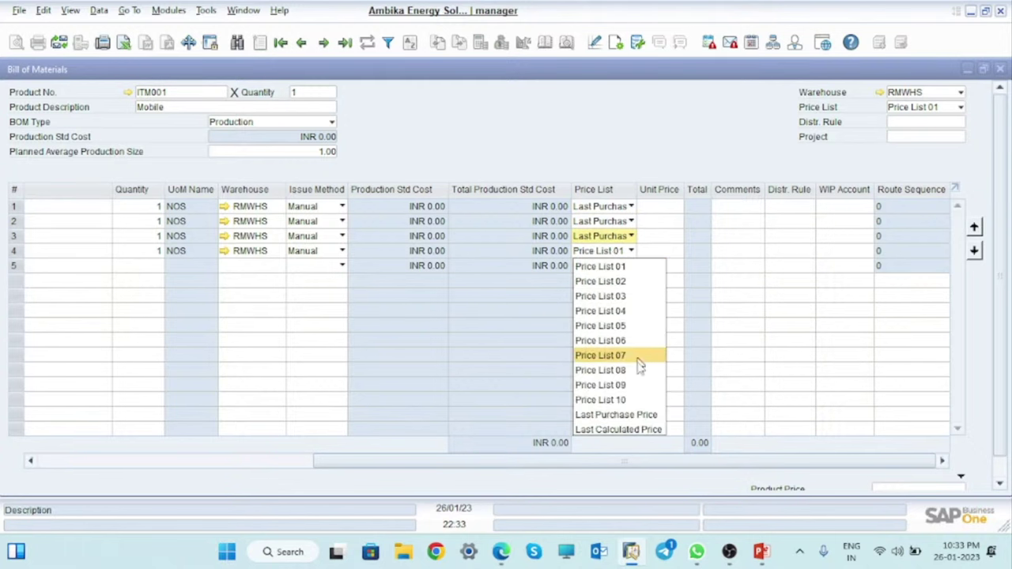
click(630, 415)
click(620, 269)
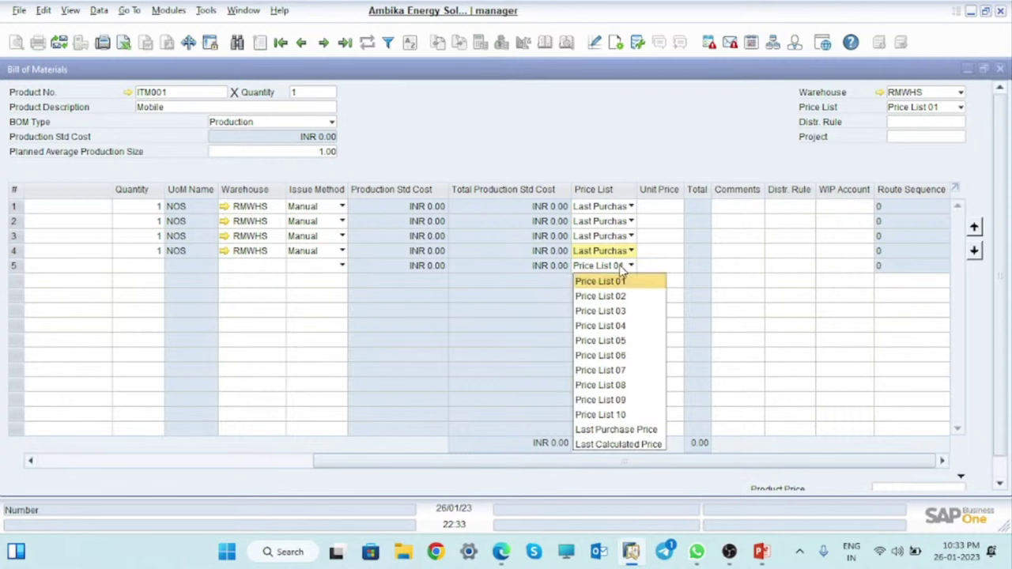
click(633, 429)
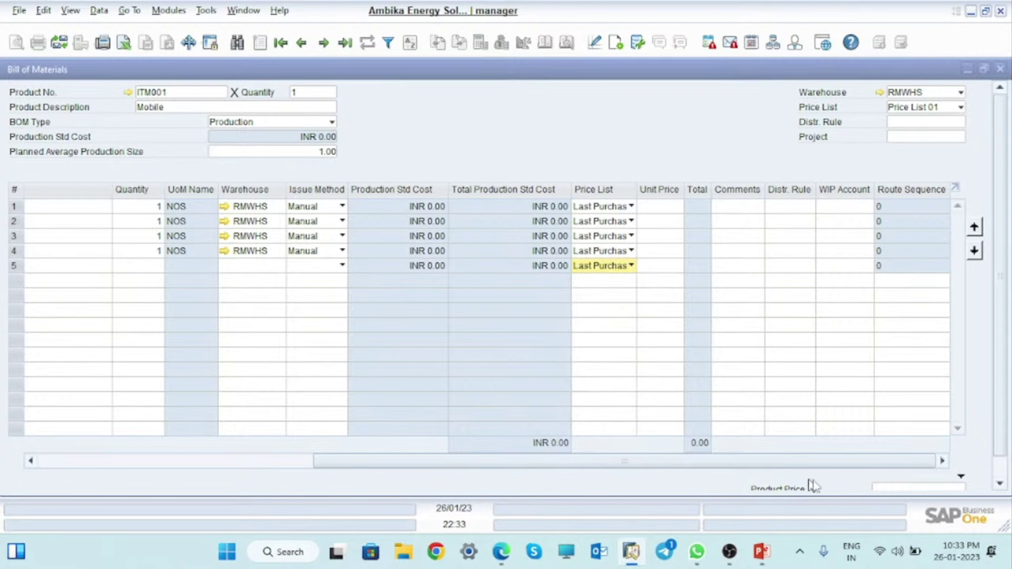
Review the component rows and add the production bill of materials for Mobile.
click(879, 489)
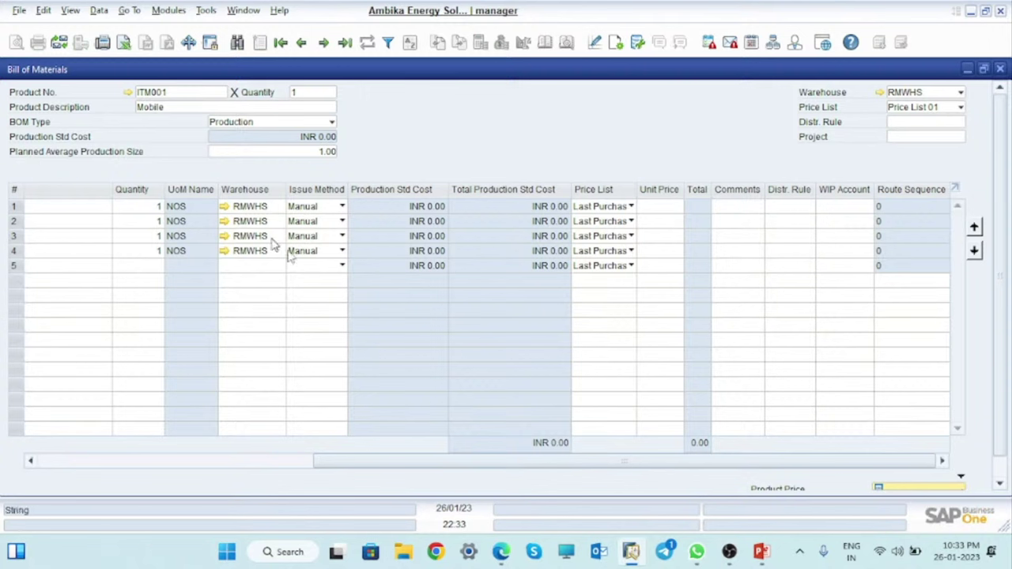
drag(655, 464, 303, 443)
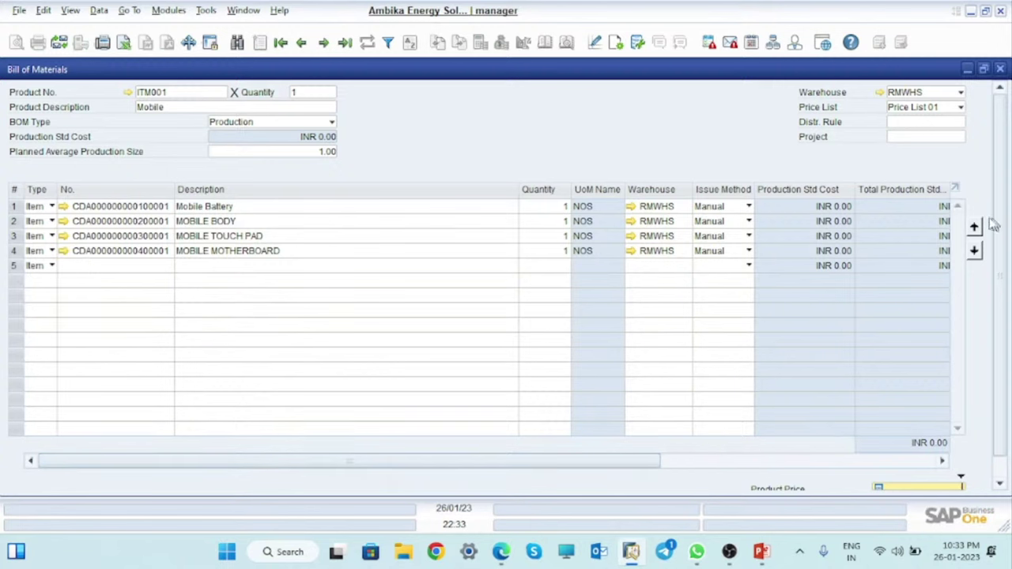
drag(1003, 193, 1008, 313)
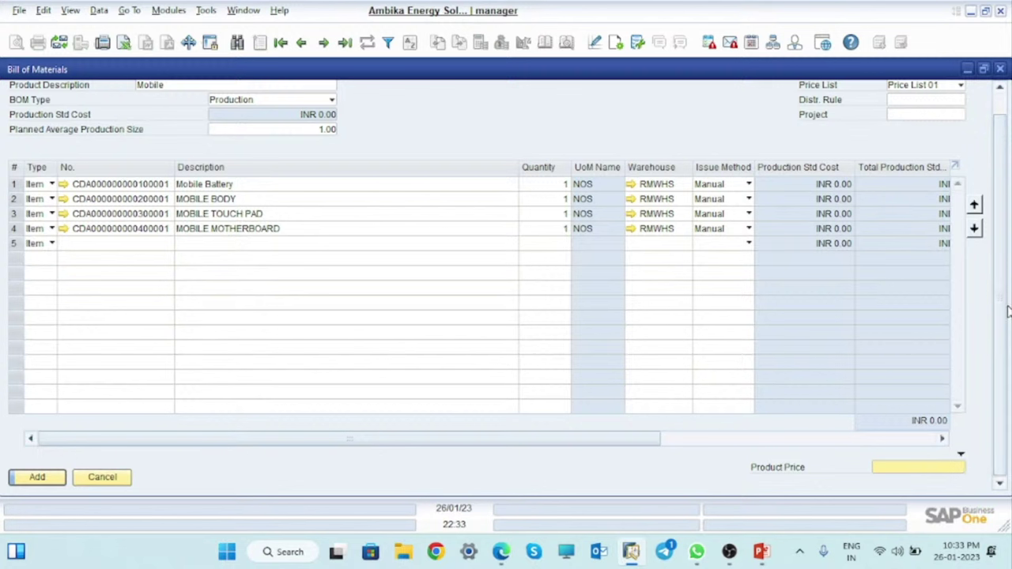
click(36, 479)
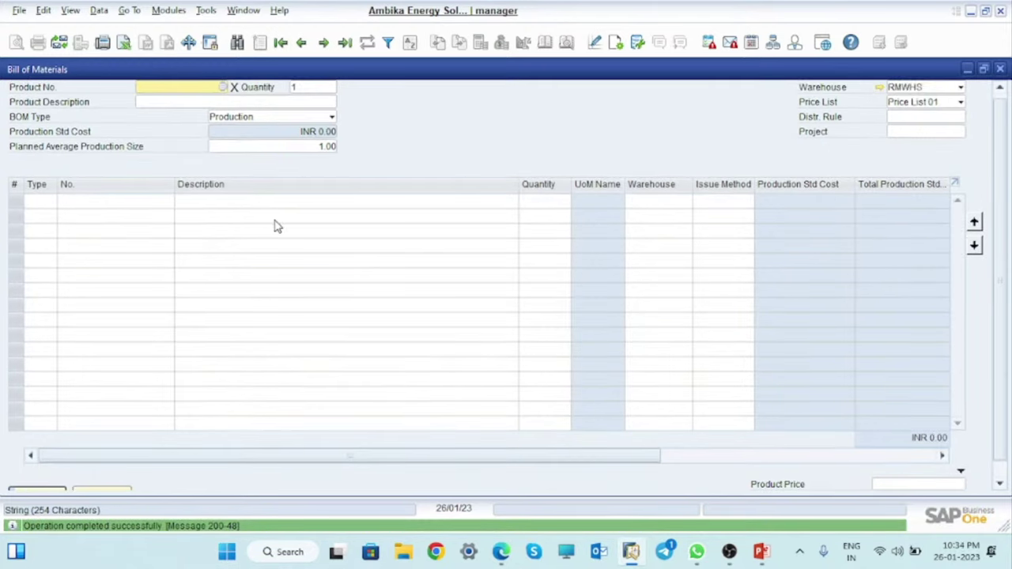
Choose MOBILE MOTHERBOARD as the product of a new production bill of materials.
click(211, 91)
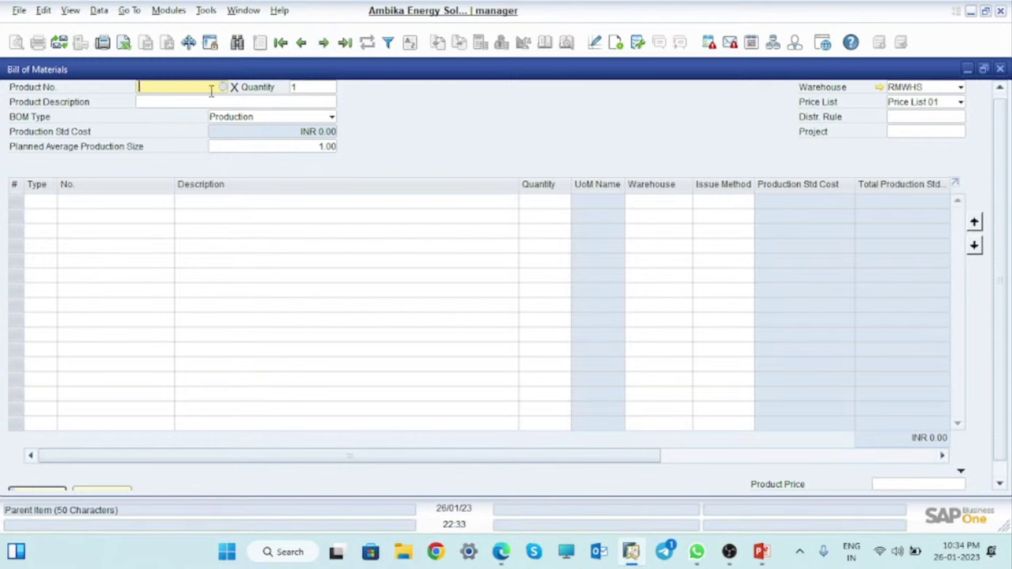
click(224, 88)
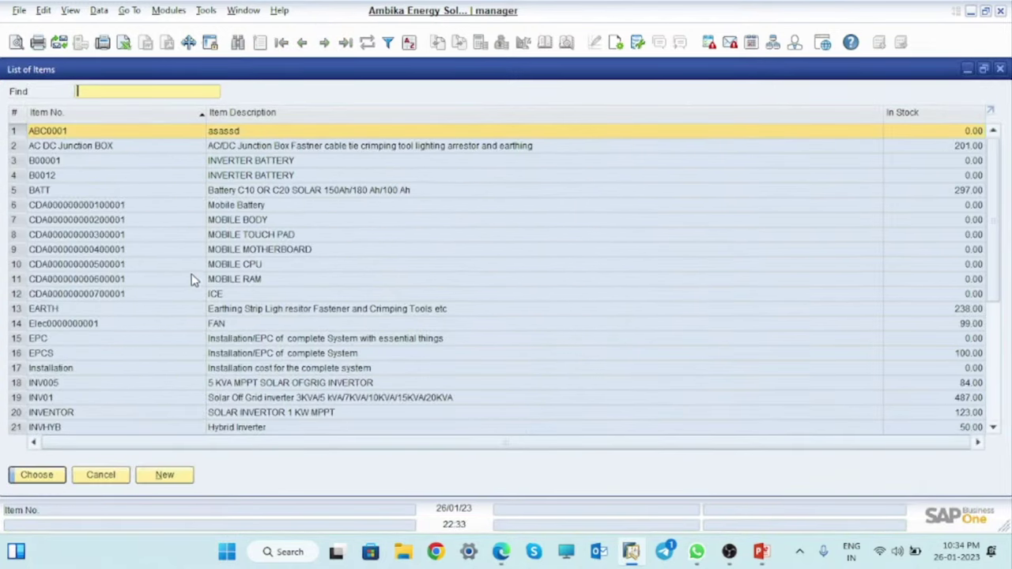
click(269, 252)
click(43, 476)
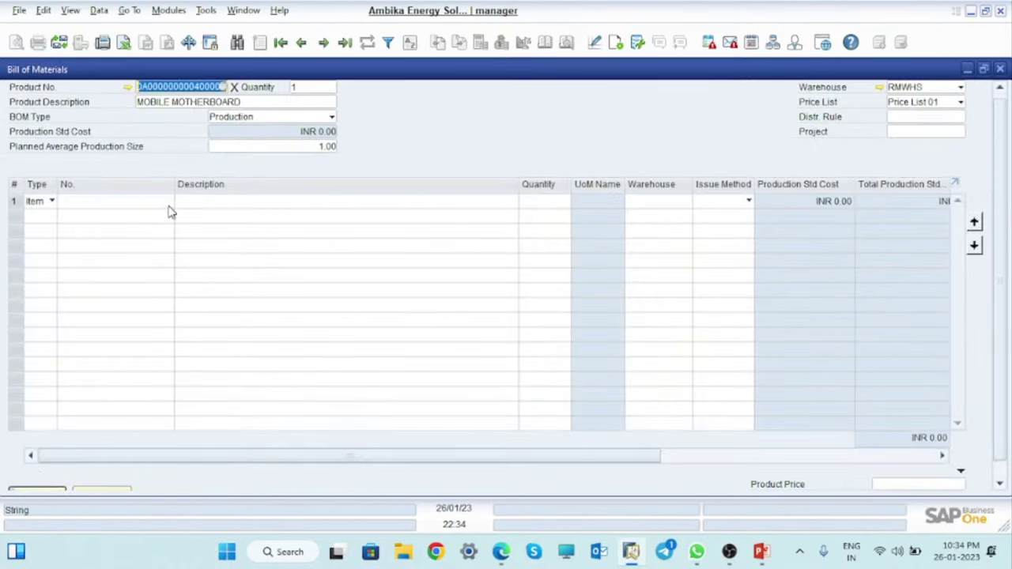
Insert MOBILE CPU, MOBILE RAM and ICE from the item list as components of the motherboard's bill of materials.
click(168, 210)
key(Tab)
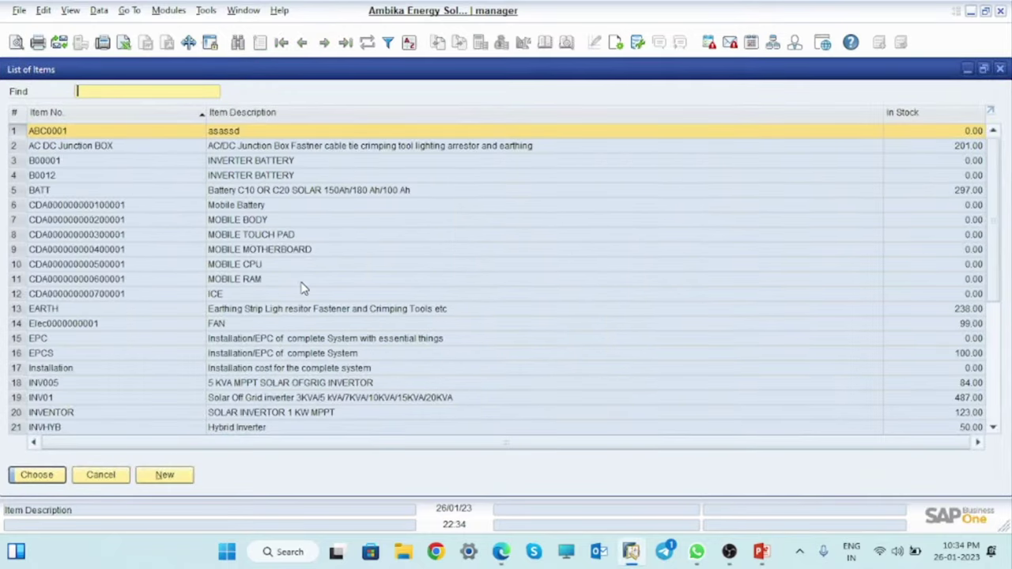
click(253, 268)
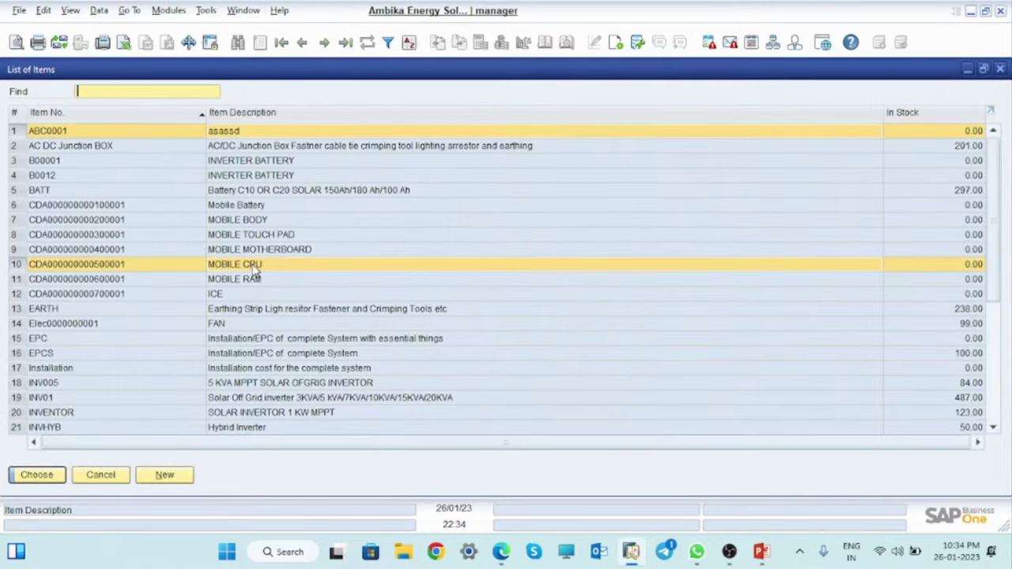
ctrl+click(213, 295)
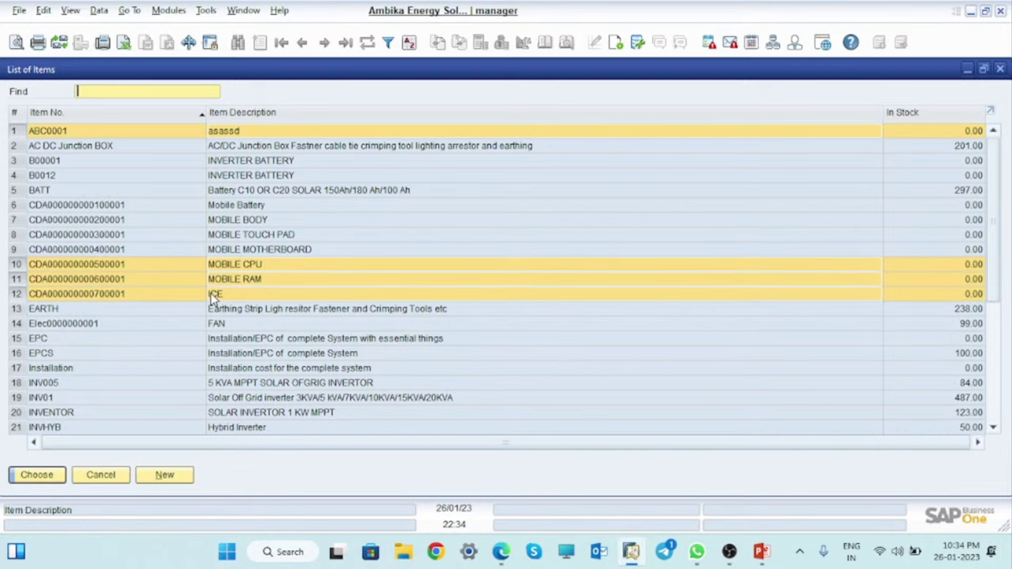
click(46, 478)
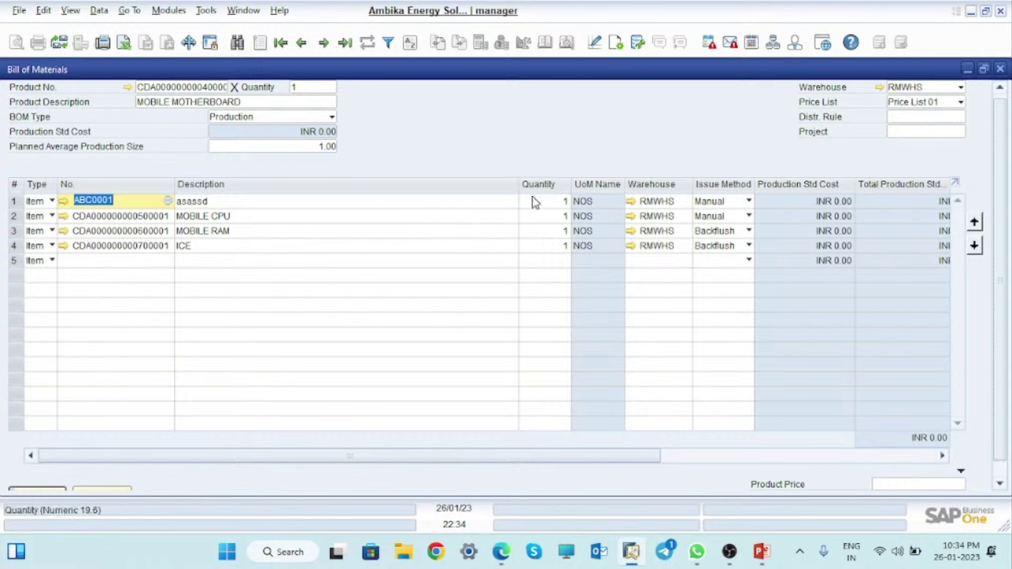
Delete the unwanted ABC0001 component row from the motherboard's bill of materials.
click(13, 200)
right_click(13, 201)
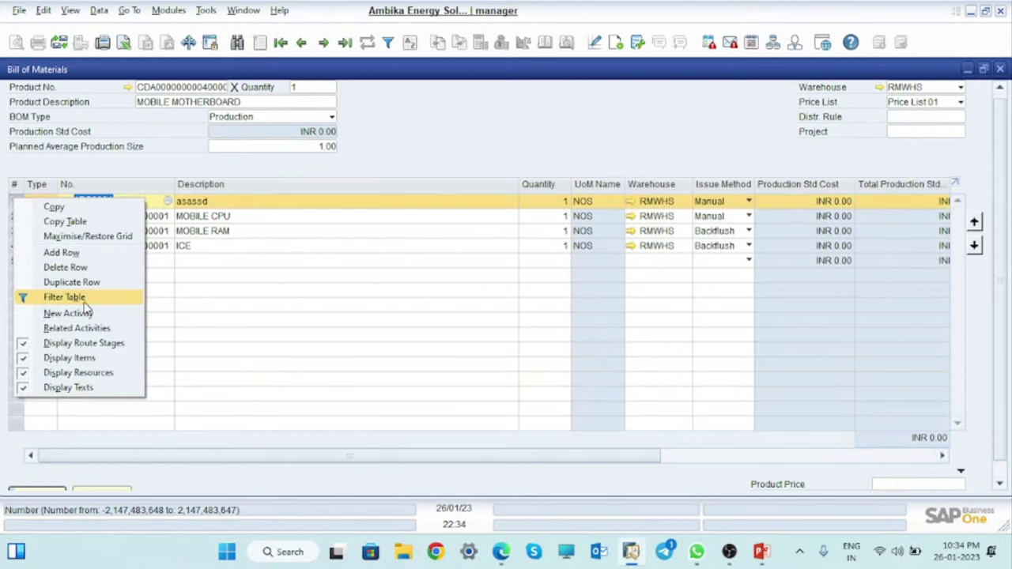
click(73, 269)
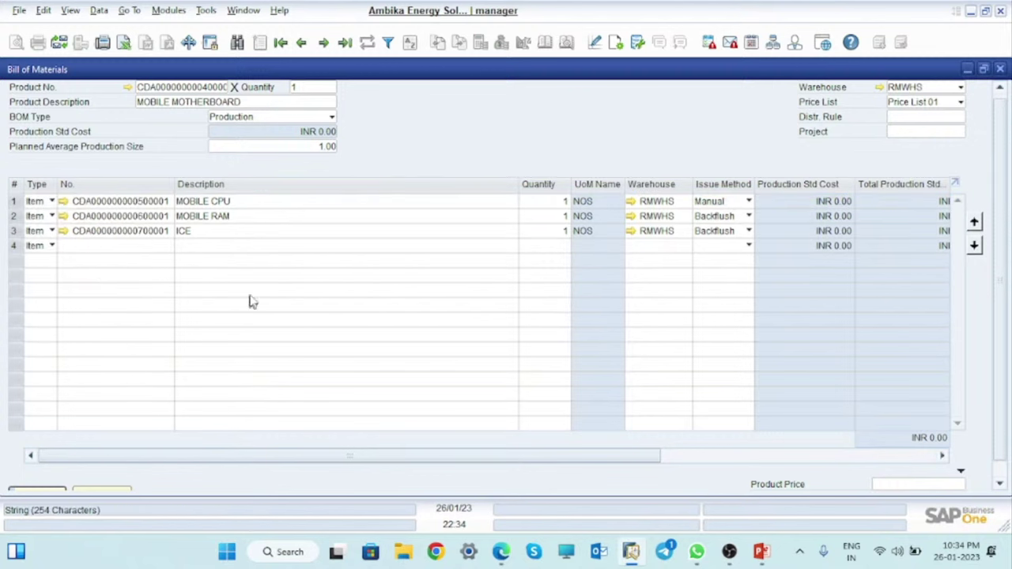
Set the ICE component's quantity to 2, add the motherboard's bill of materials, and close the form.
click(562, 233)
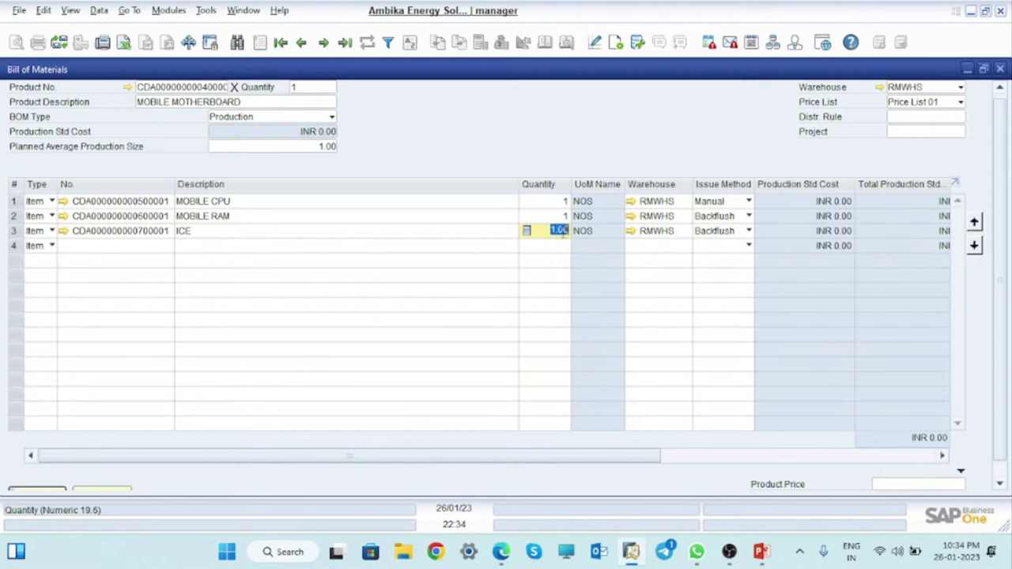
text(2)
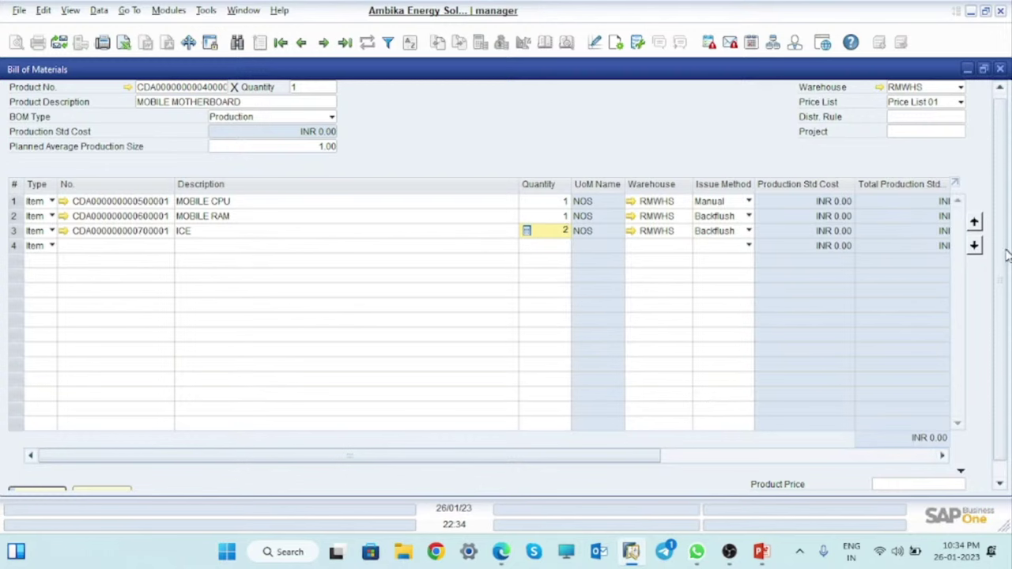
scroll(1008, 386, down, 1)
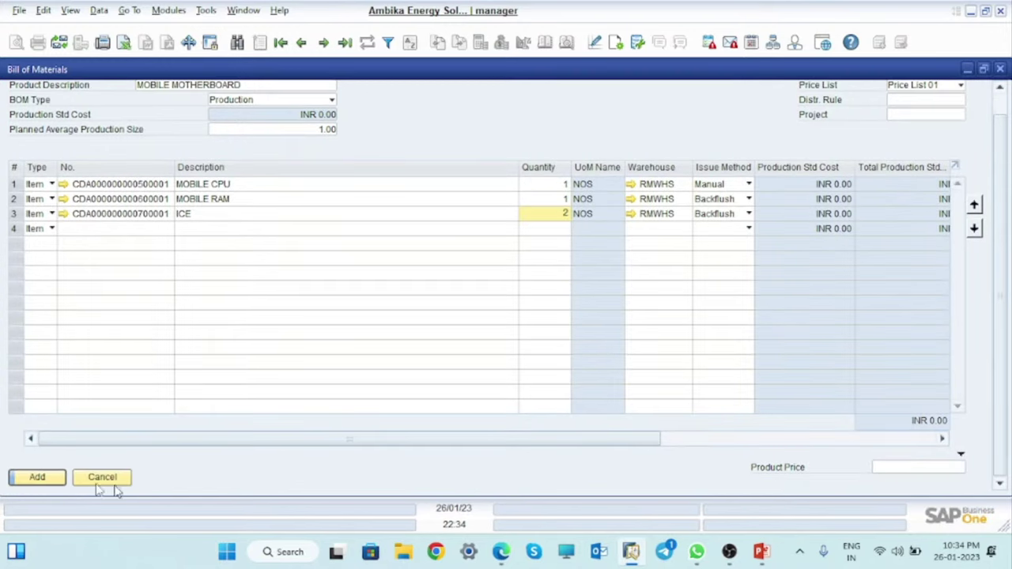
click(37, 478)
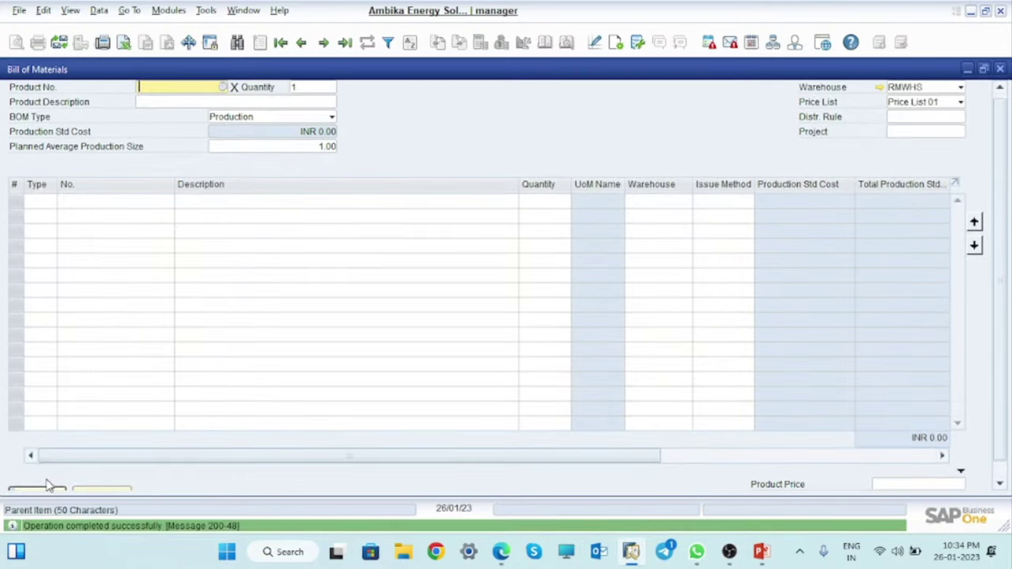
click(1000, 69)
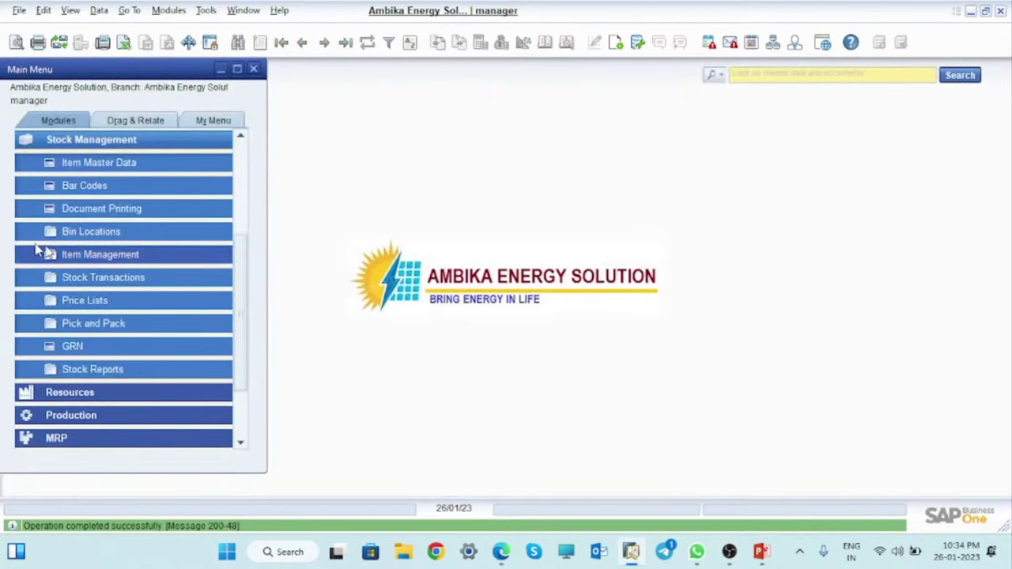
Start a standard production order for the product Mobile (ITM001) with a planned quantity of 100.
click(26, 142)
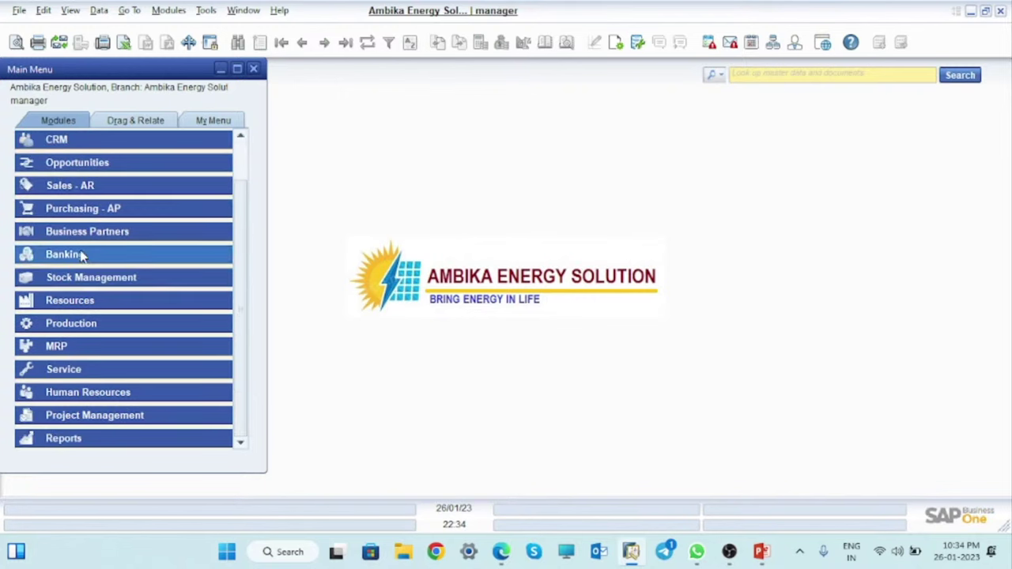
click(102, 325)
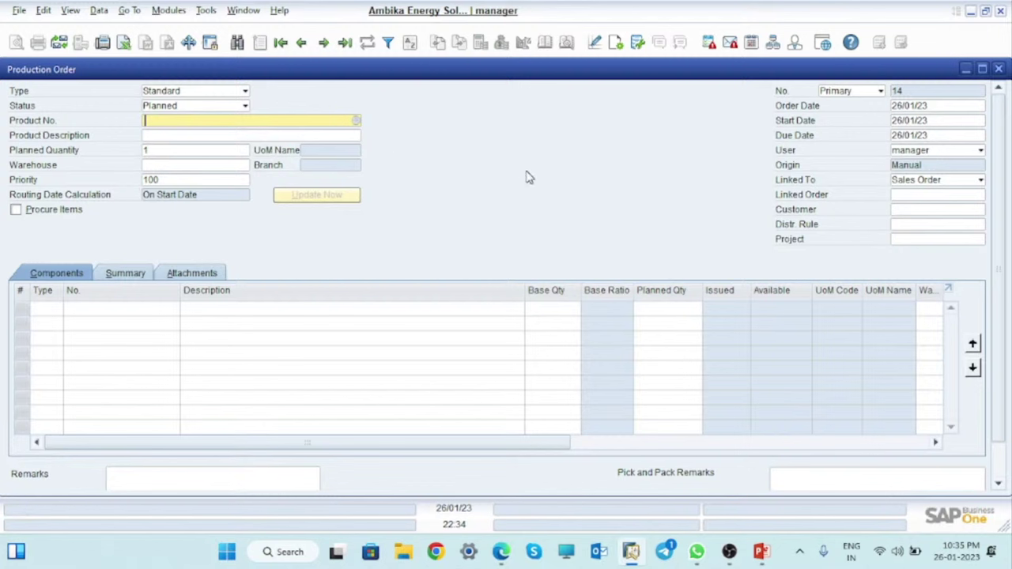
click(356, 121)
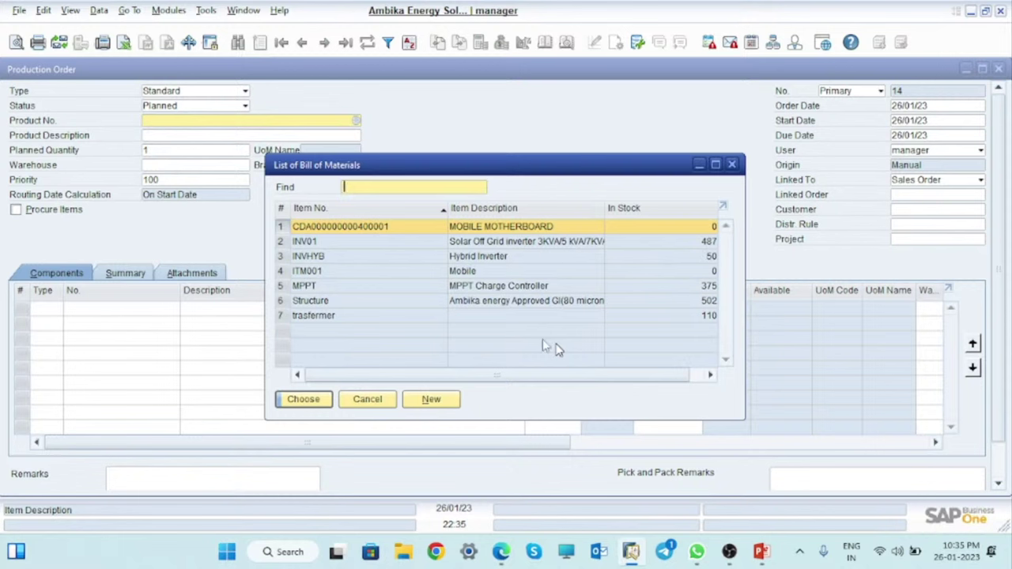
click(279, 272)
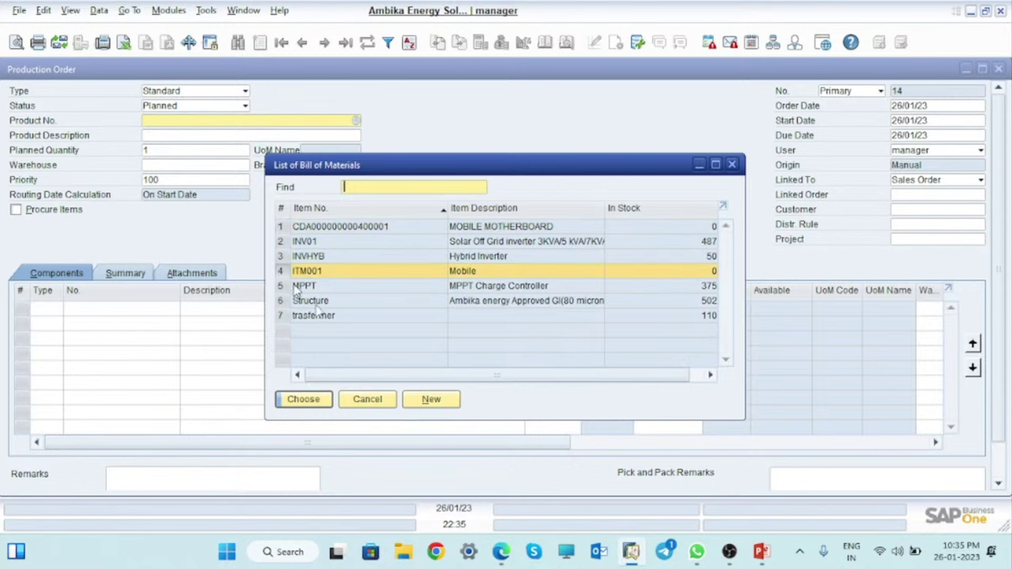
click(317, 405)
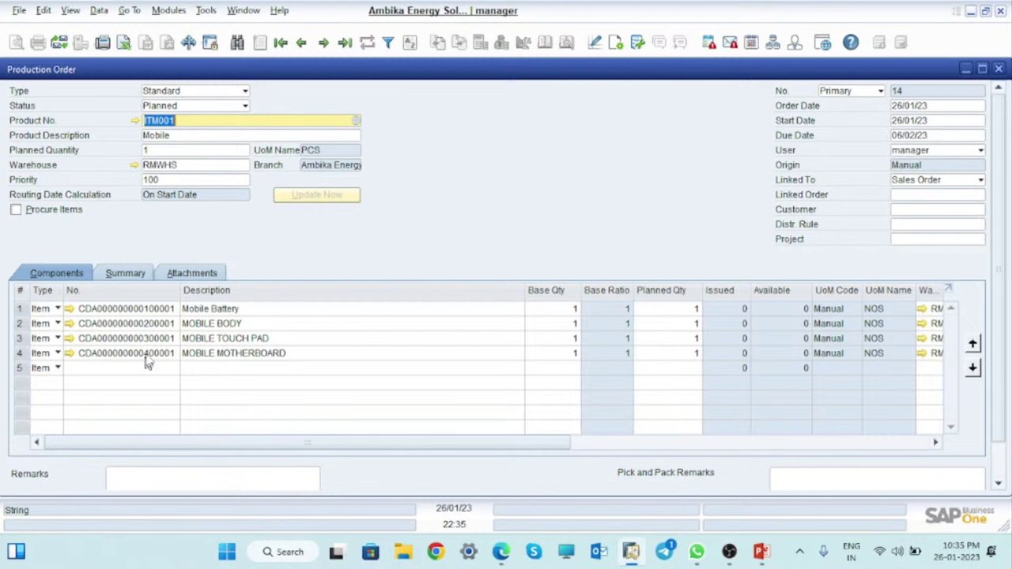
click(166, 150)
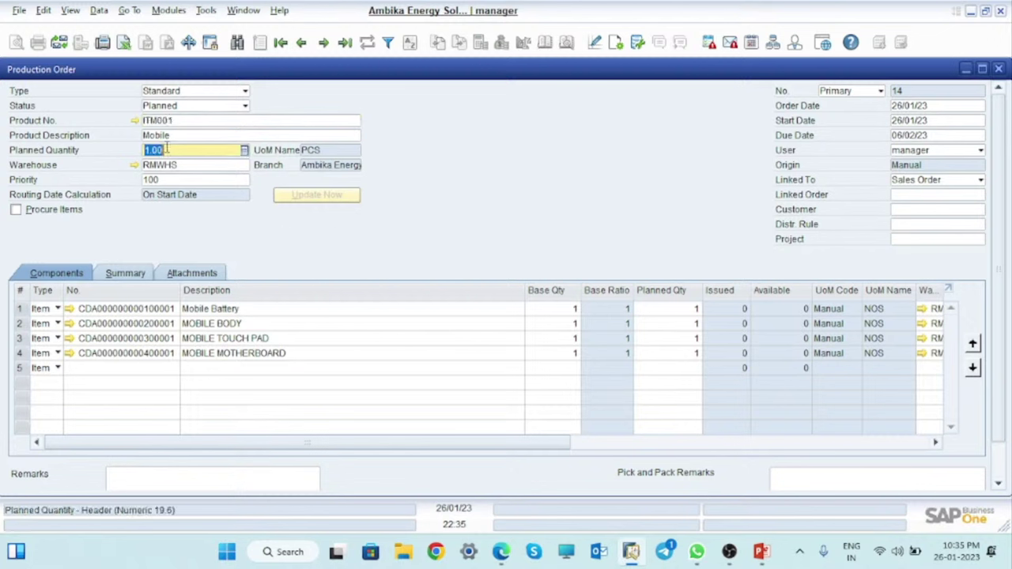
text(100)
key(Tab)
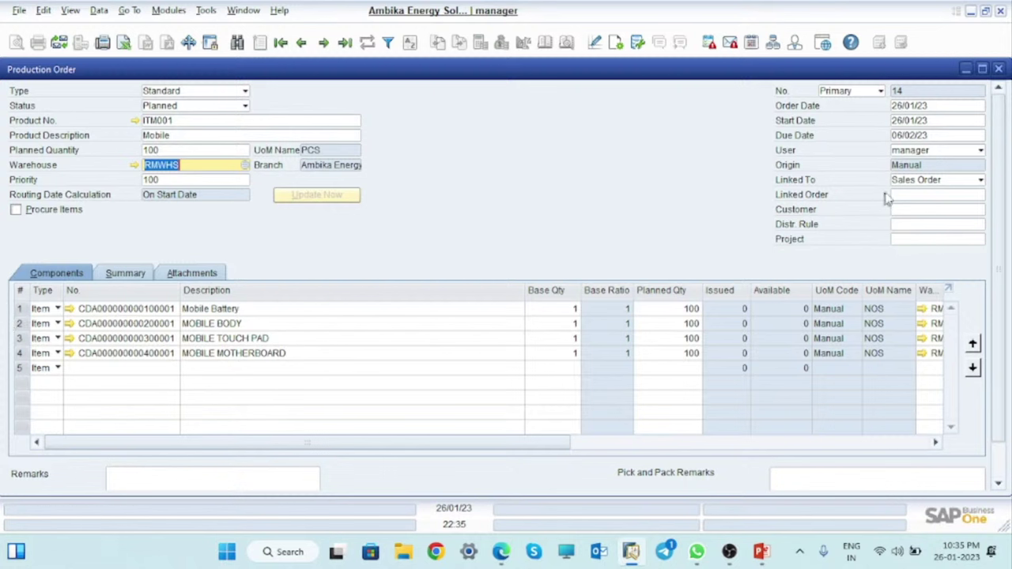
Set the order's link type to Production Order and look through the available production orders without choosing one.
click(953, 181)
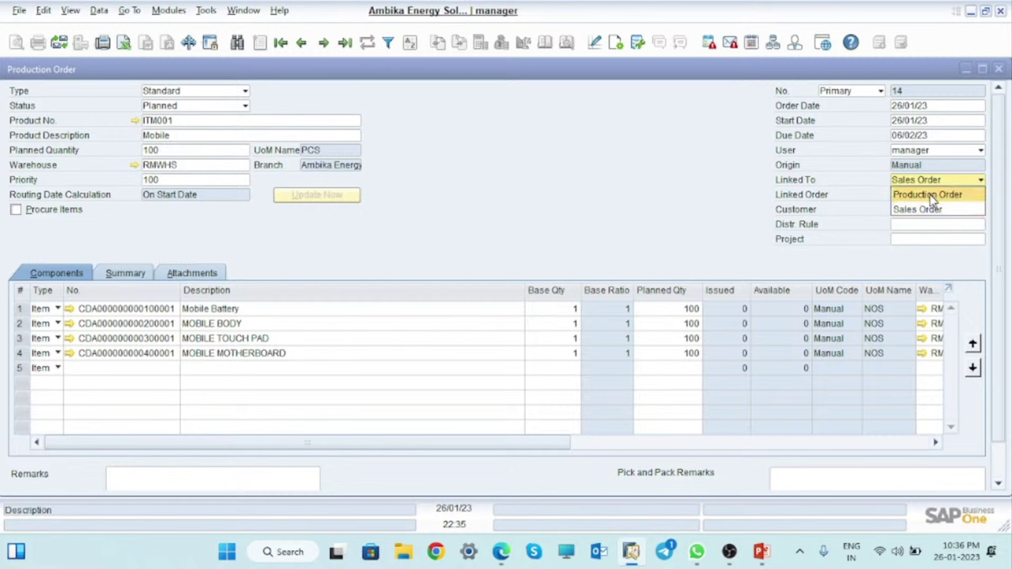
click(931, 195)
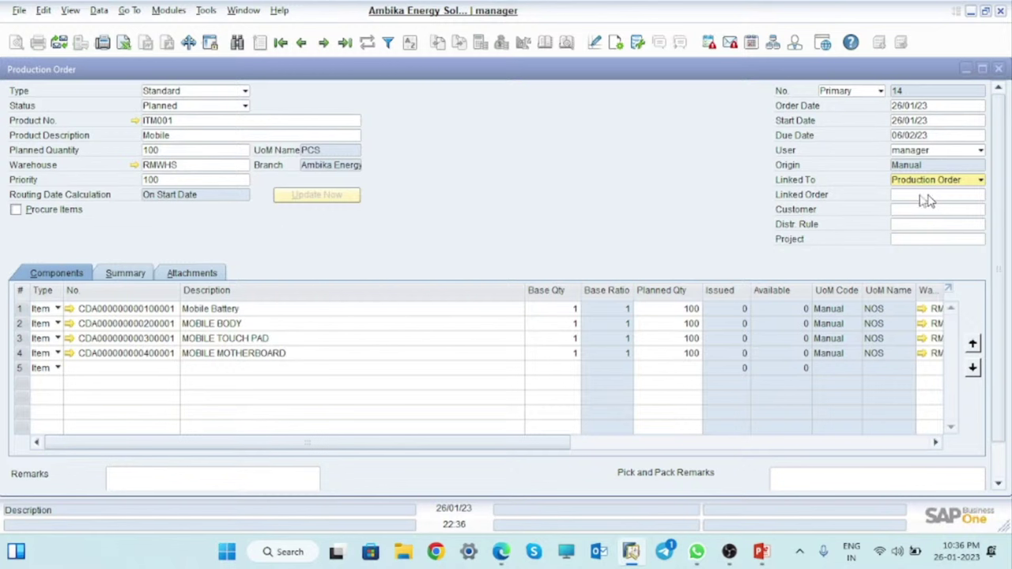
click(905, 196)
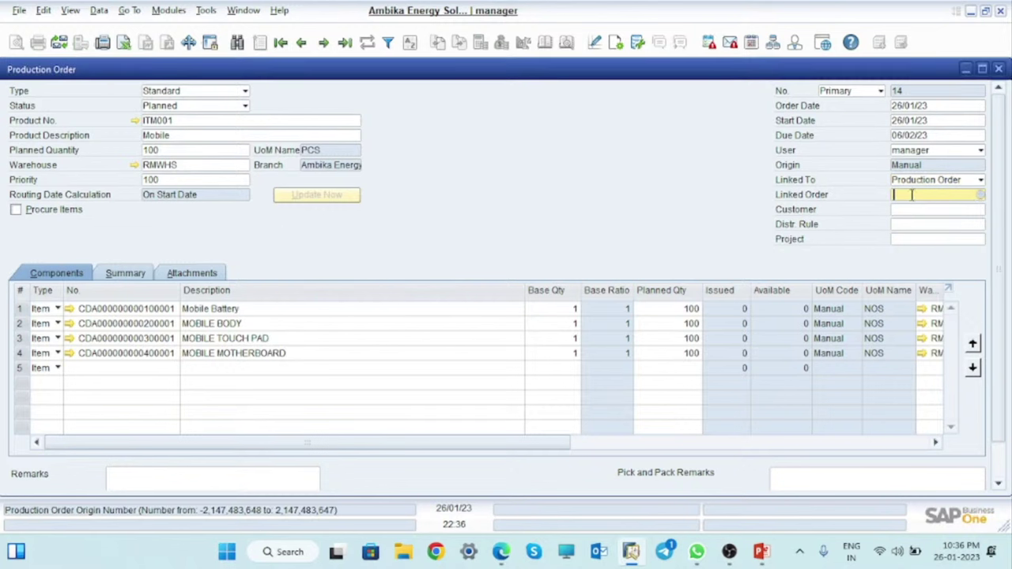
click(980, 195)
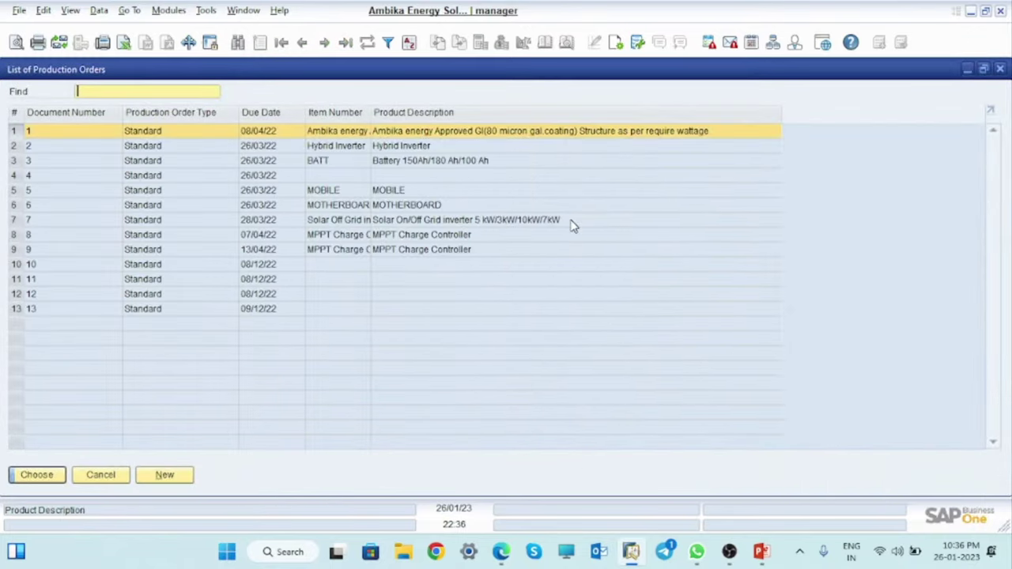
click(1000, 69)
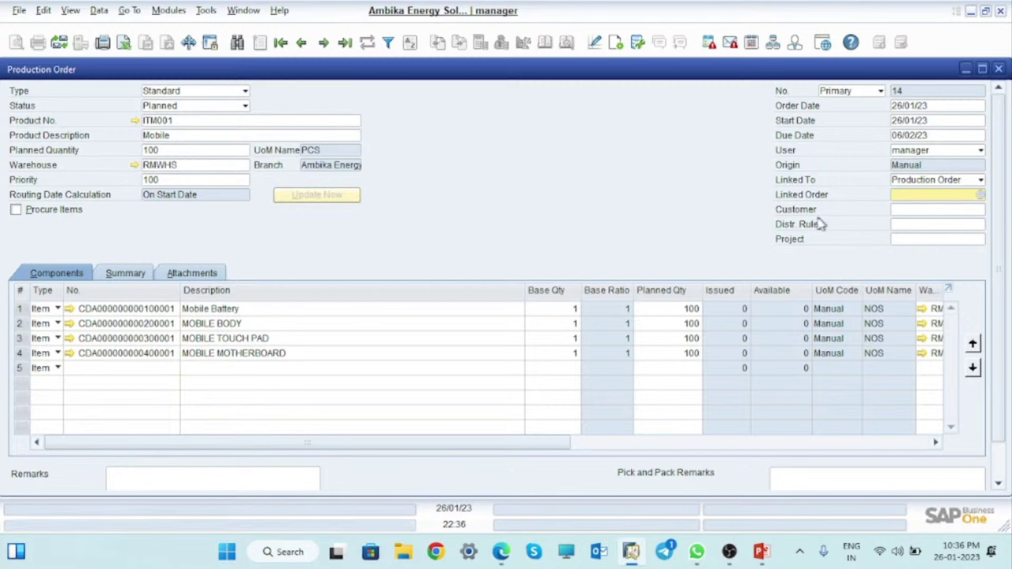
Add the Mobile production order, leaving the customer, distribution rule, project and remarks blank.
click(945, 214)
click(945, 211)
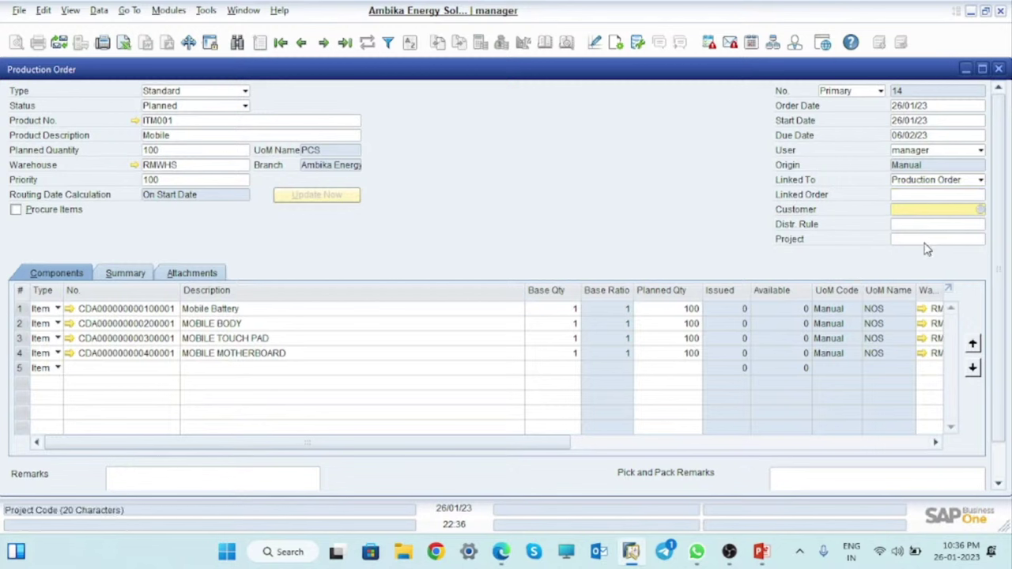
click(925, 242)
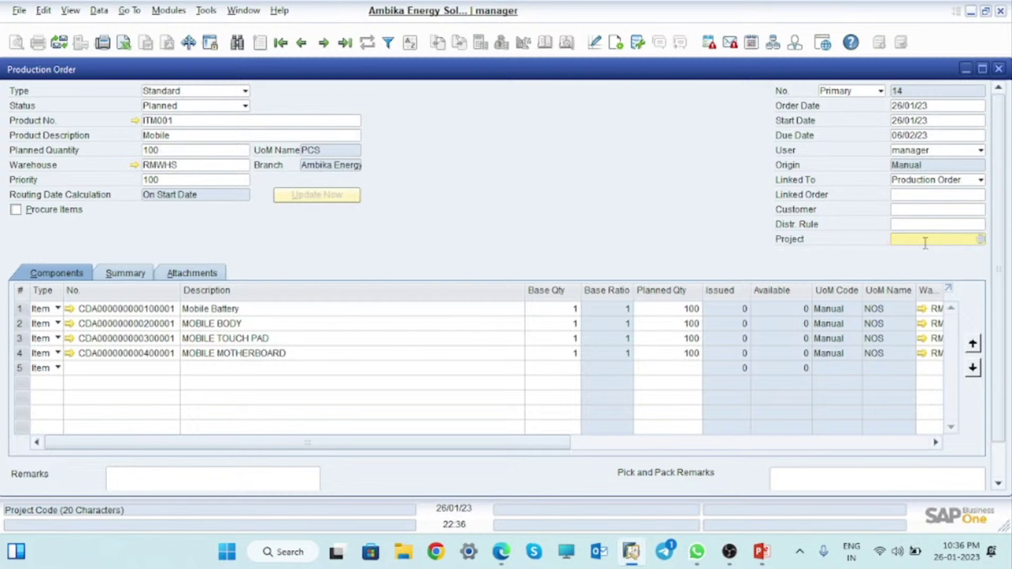
click(898, 224)
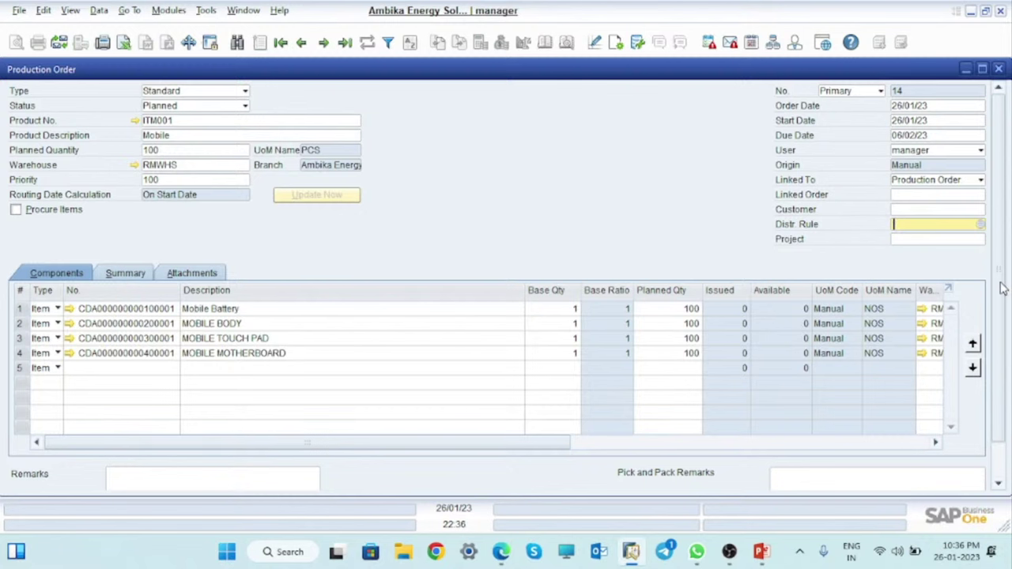
scroll(1003, 288, down, 1)
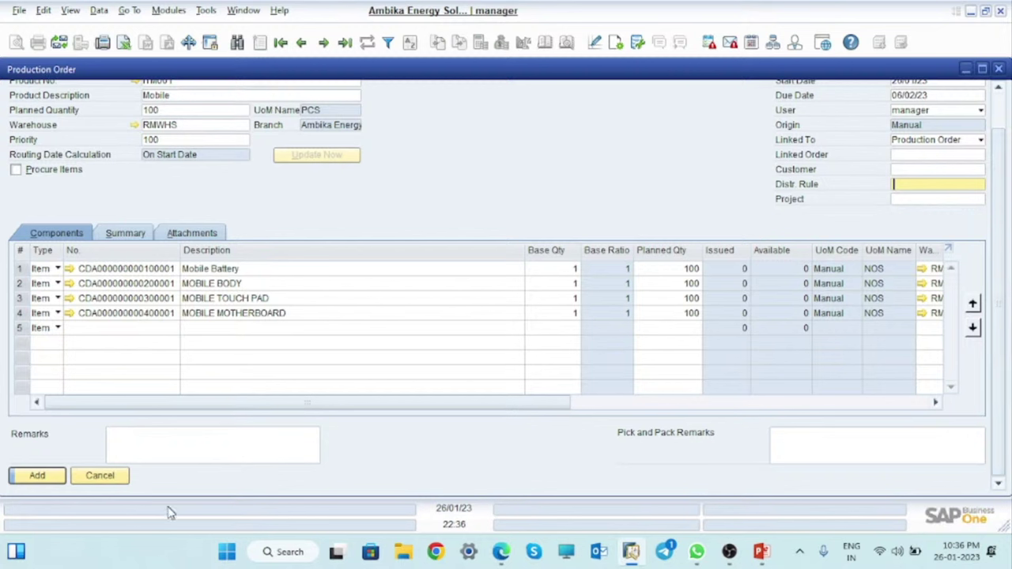
click(242, 449)
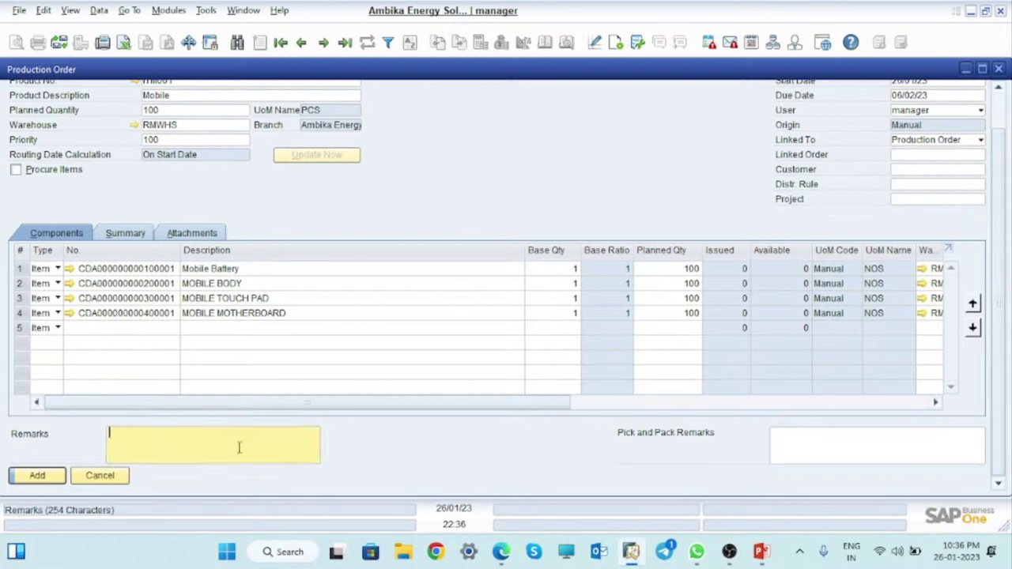
click(37, 475)
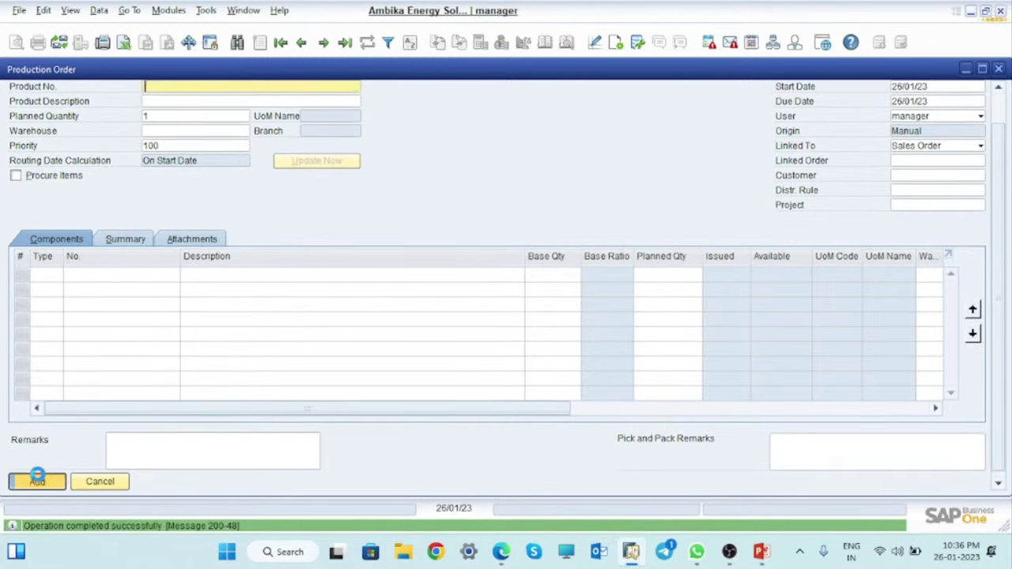
Reopen the most recent production order, change its status to Released, and update it.
scroll(1003, 336, up, 2)
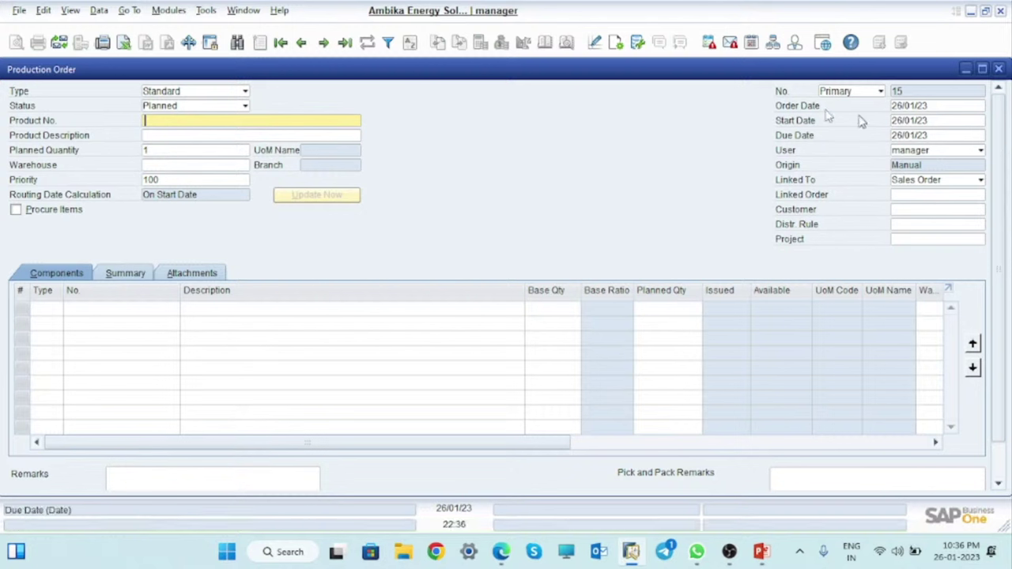
click(344, 45)
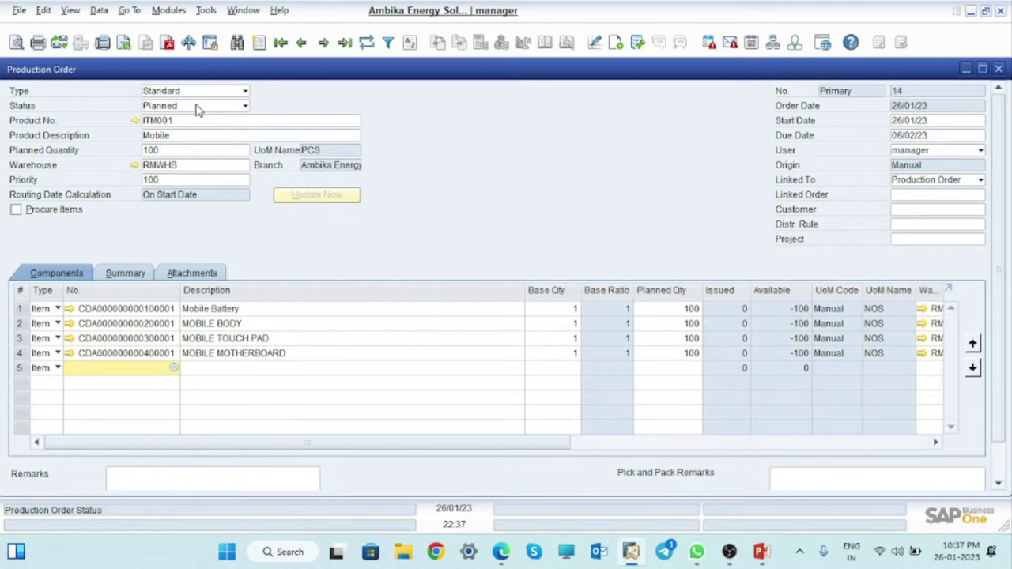
click(197, 106)
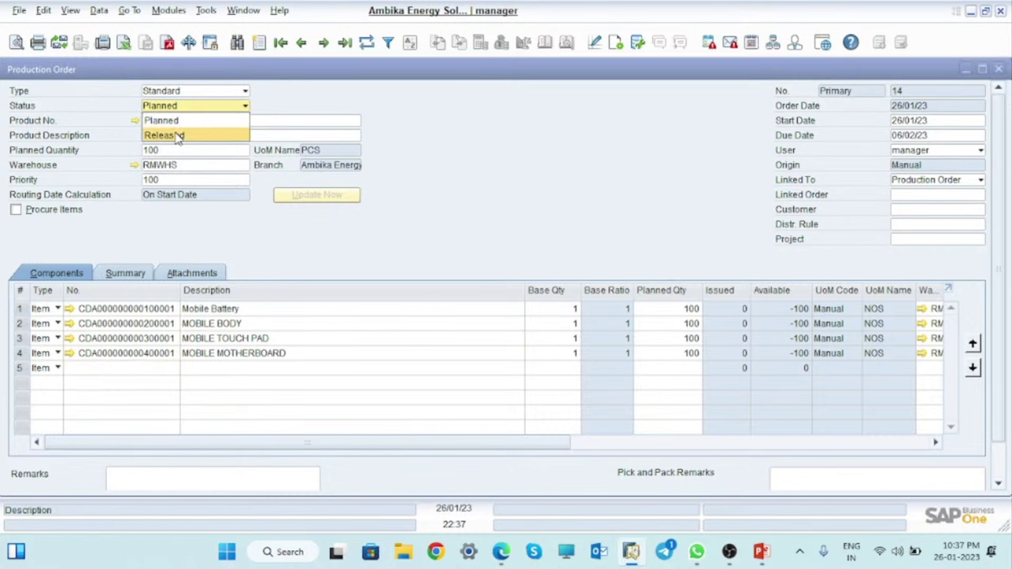
click(179, 135)
key(Return)
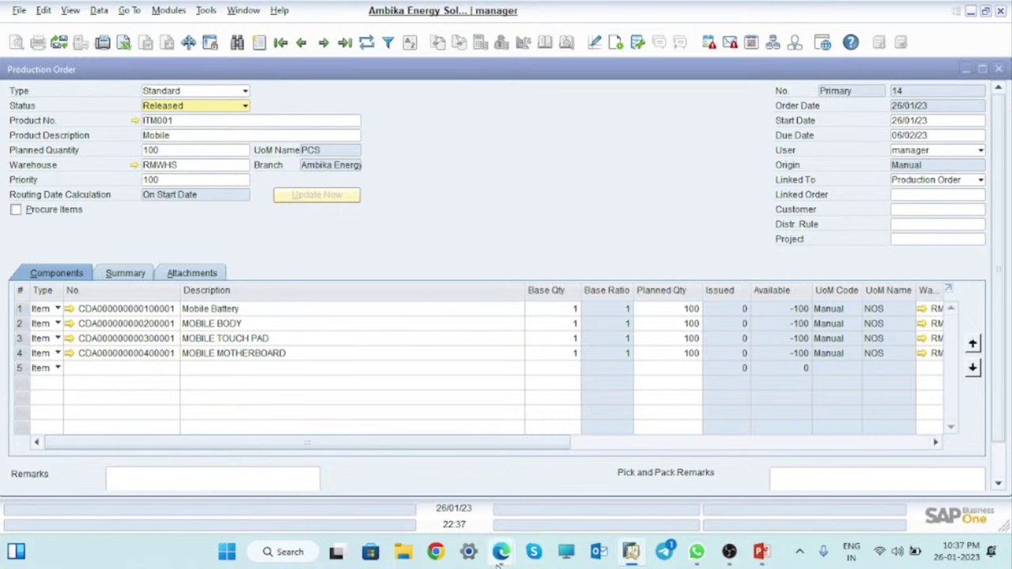
mouse_move(501, 556)
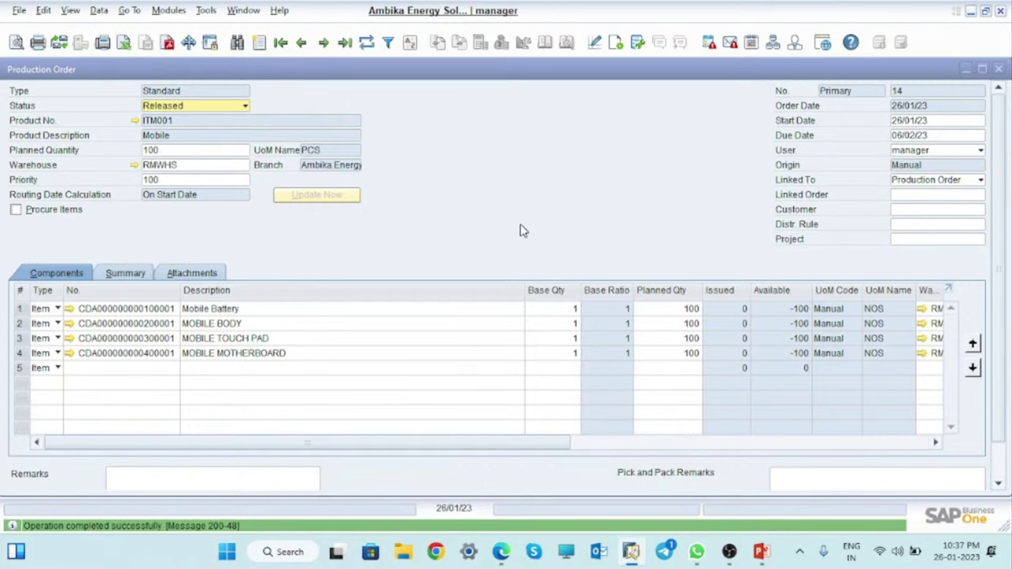
Start a new Issue for Production from the released Mobile production order and review the component rows offered for copying.
click(965, 70)
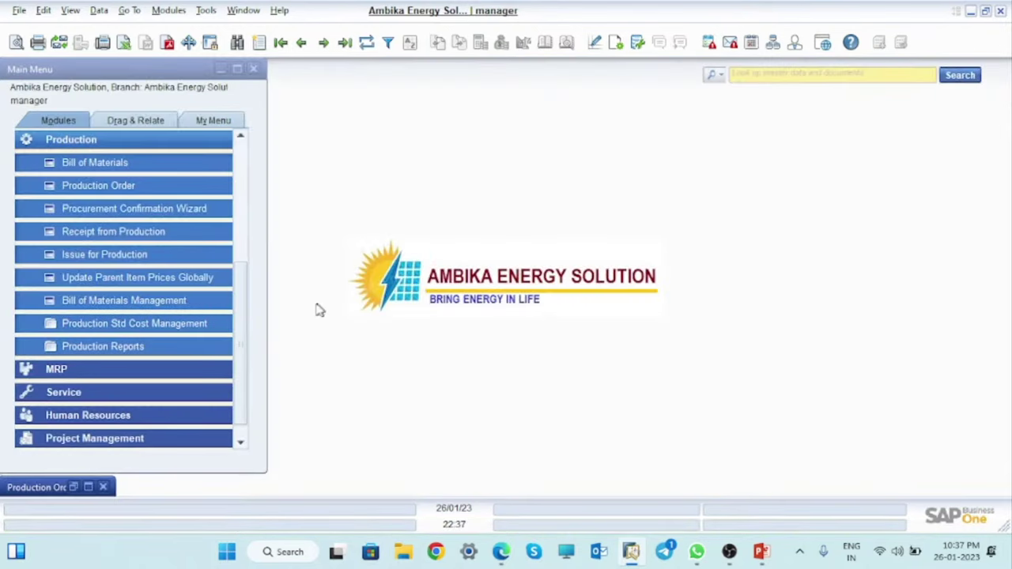
click(105, 255)
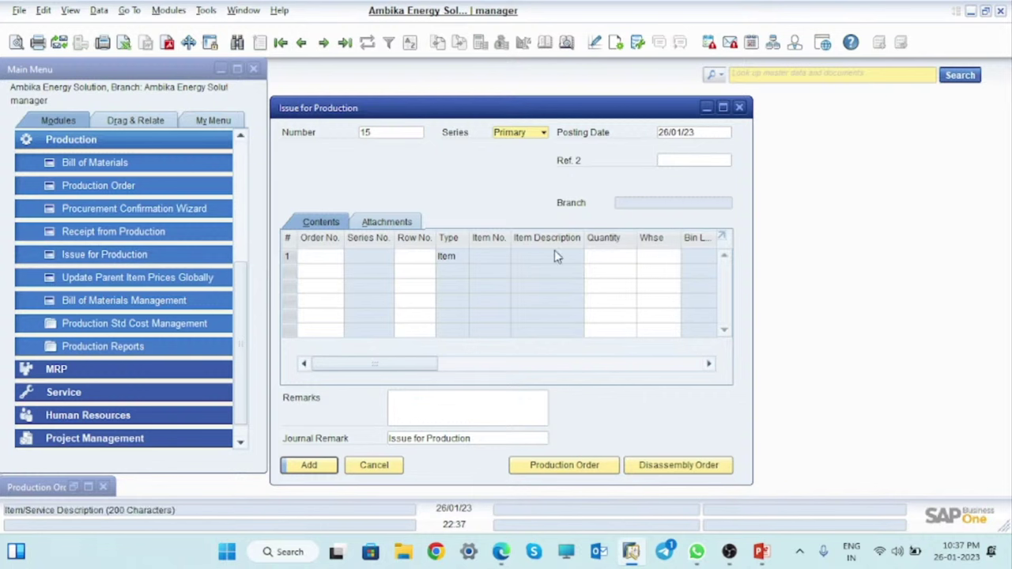
click(722, 107)
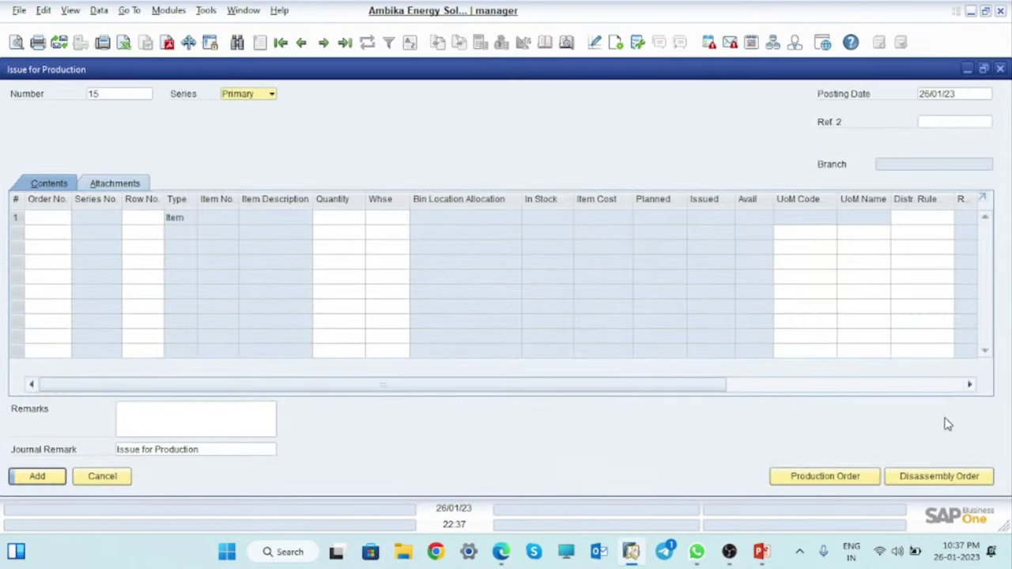
click(835, 477)
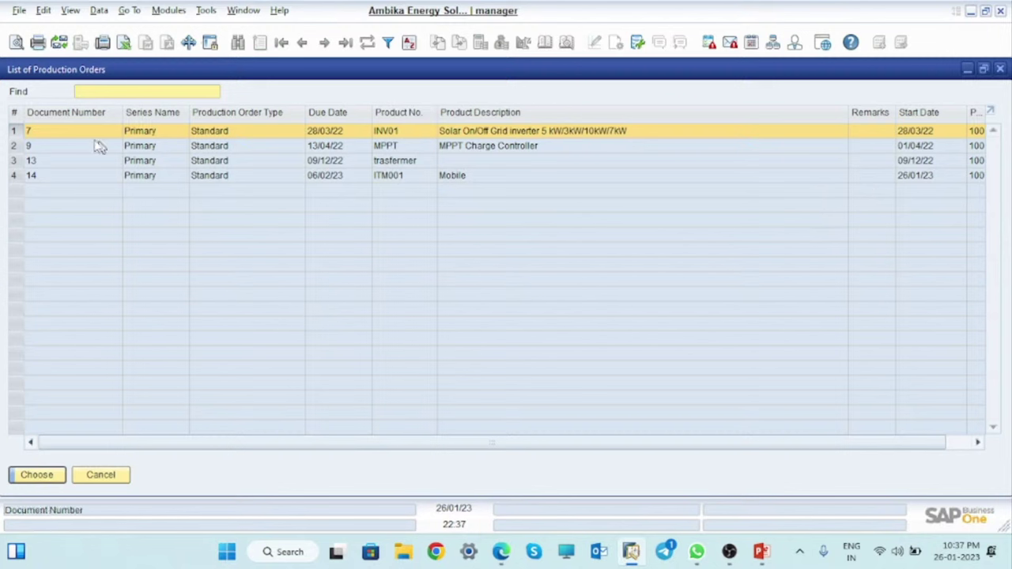
click(15, 178)
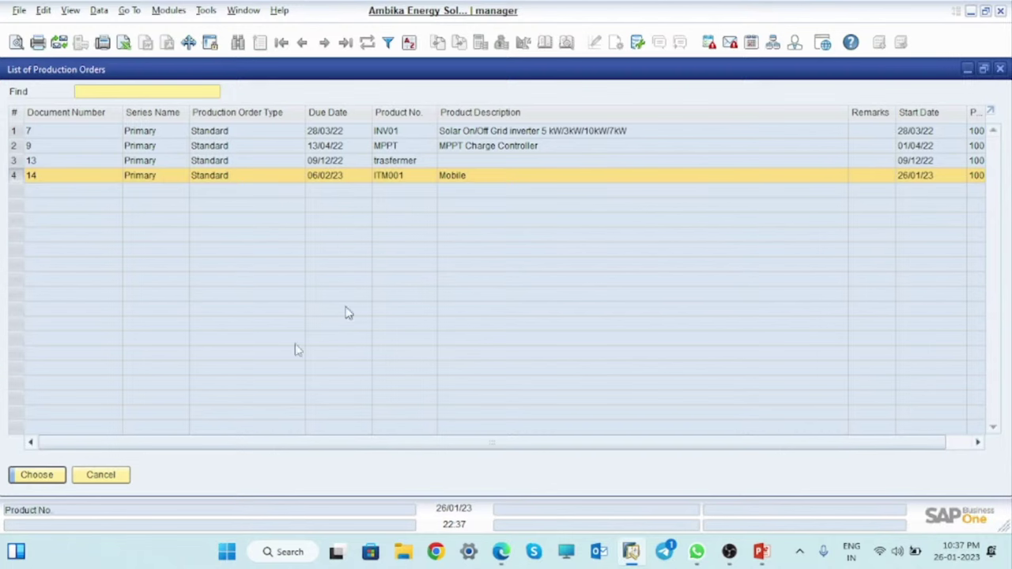
click(47, 473)
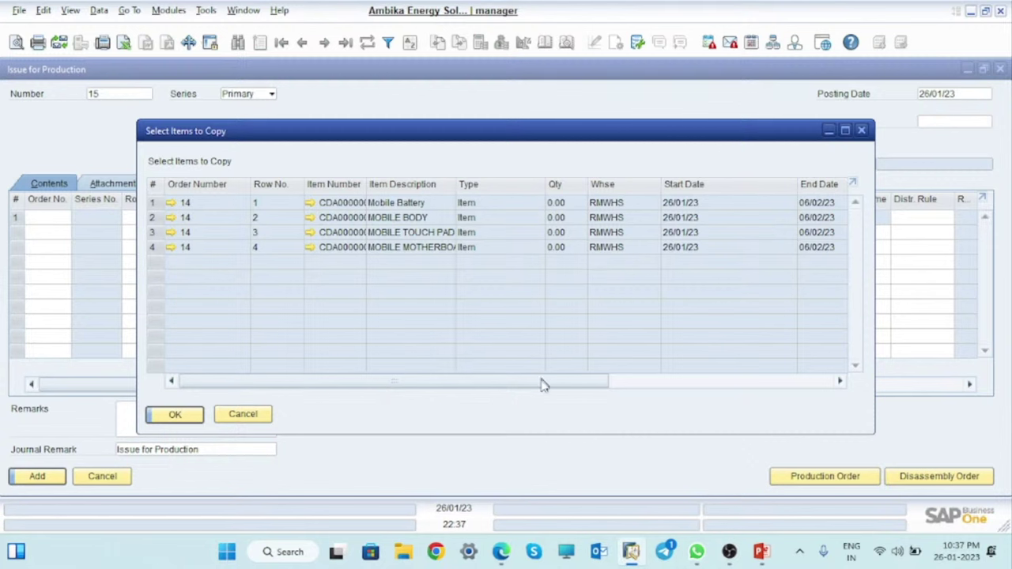
drag(514, 383, 806, 384)
drag(685, 402, 470, 363)
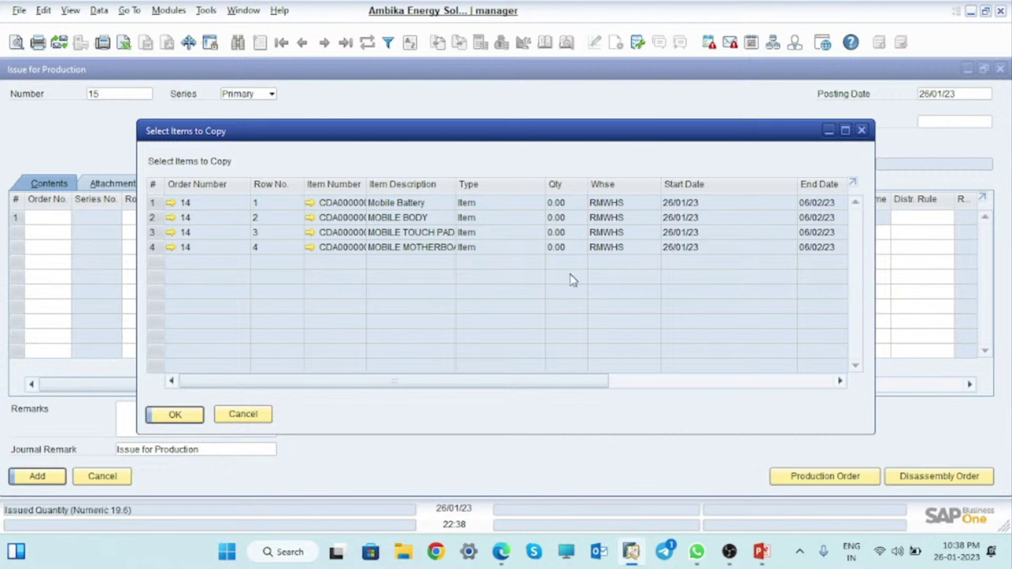
Minimize the item selection window and the Issue for Production document, keeping both open.
click(829, 132)
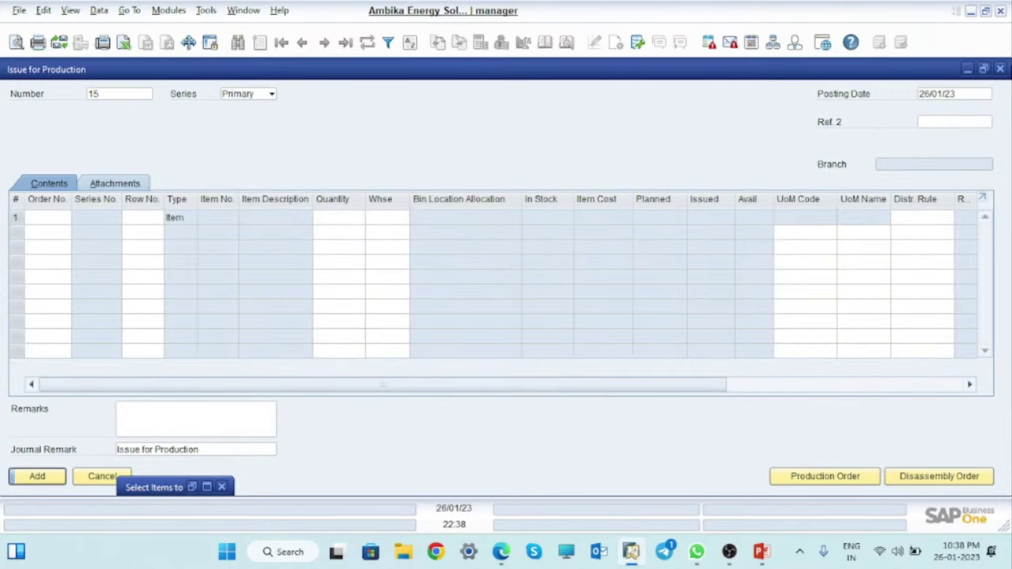
click(965, 71)
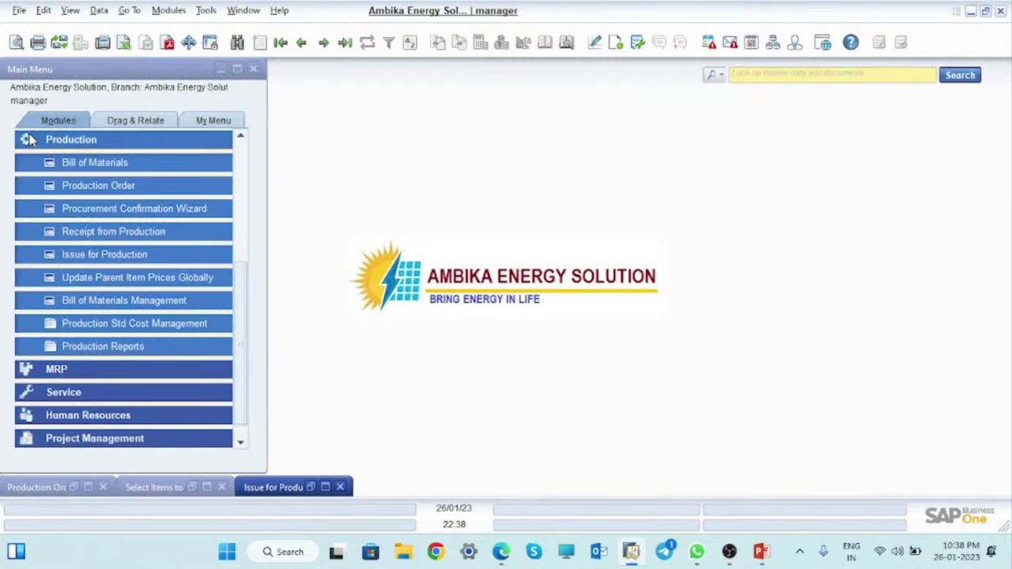
click(32, 140)
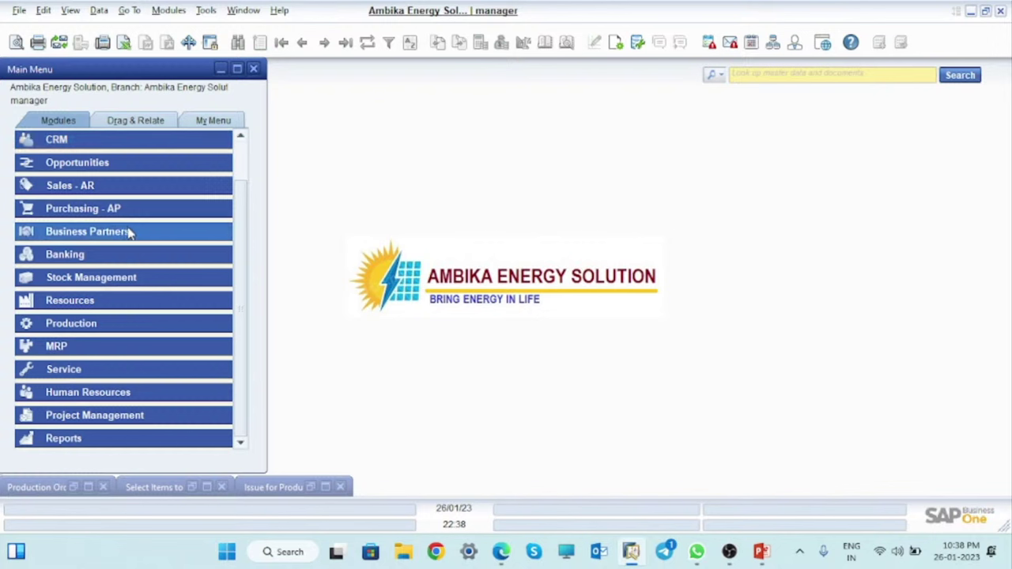
click(89, 277)
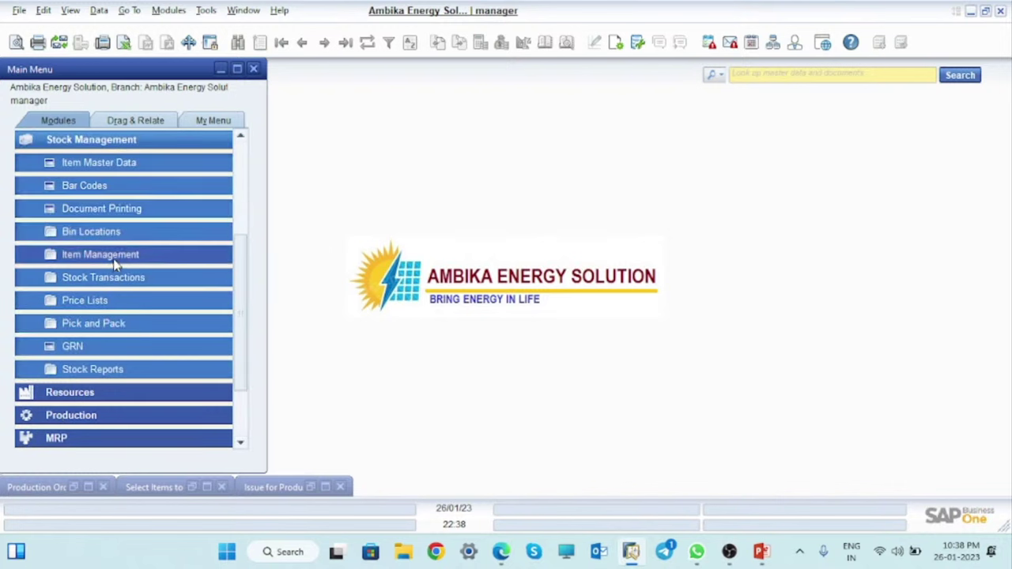
click(116, 256)
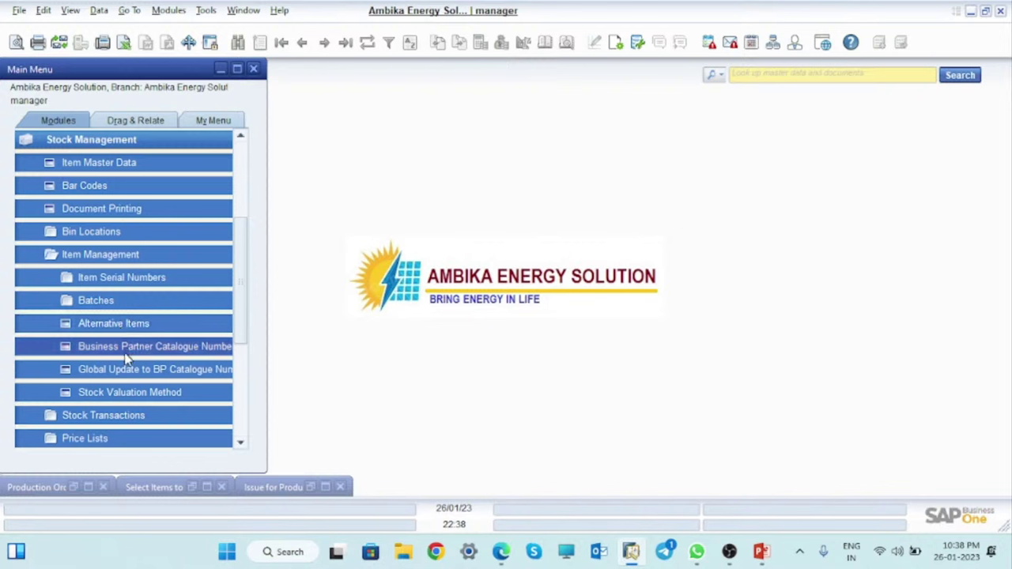
click(132, 394)
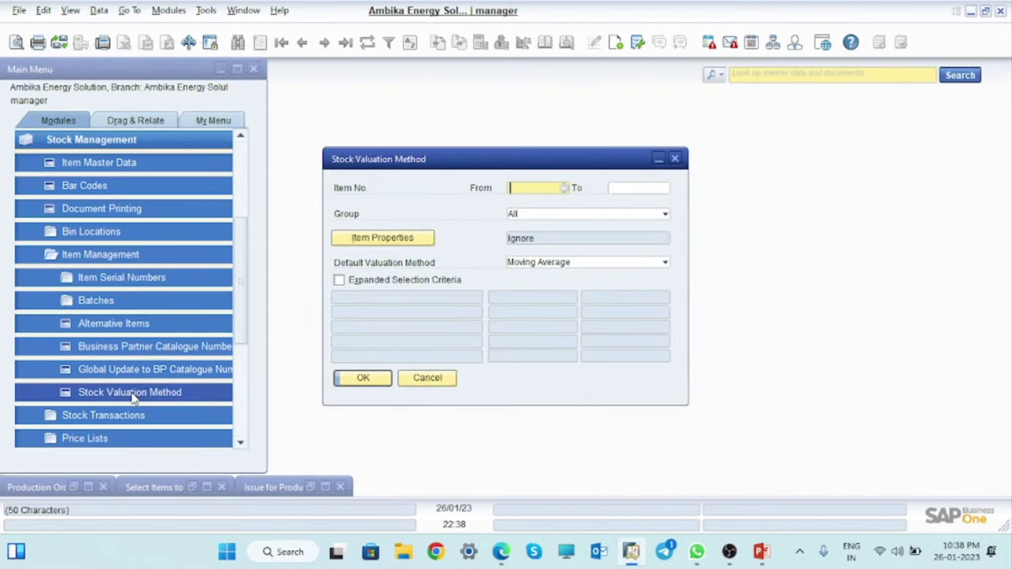
click(677, 160)
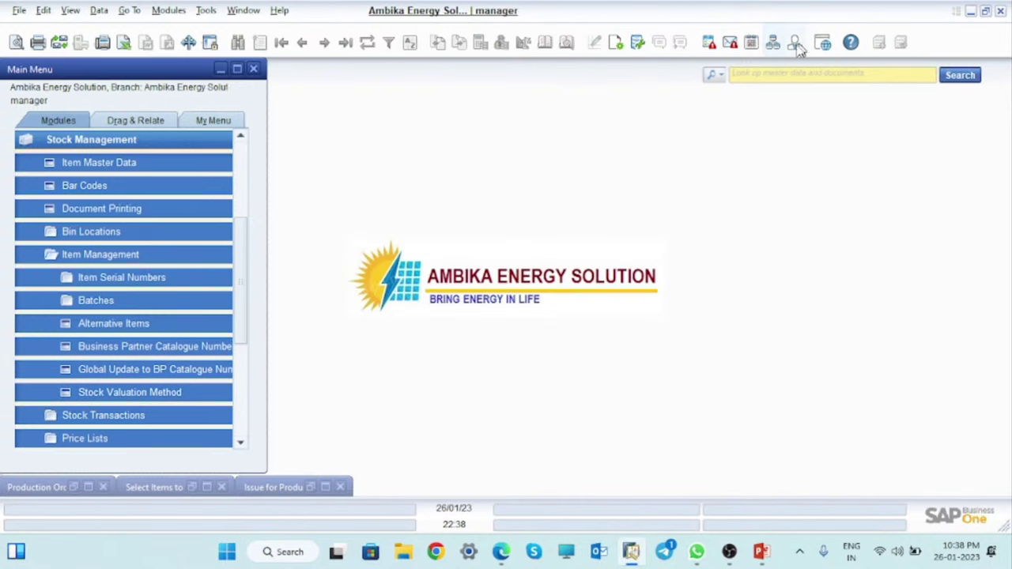
Search the application menus for GOOD, start a new Goods Receipt, and open the item list for its first row.
click(746, 74)
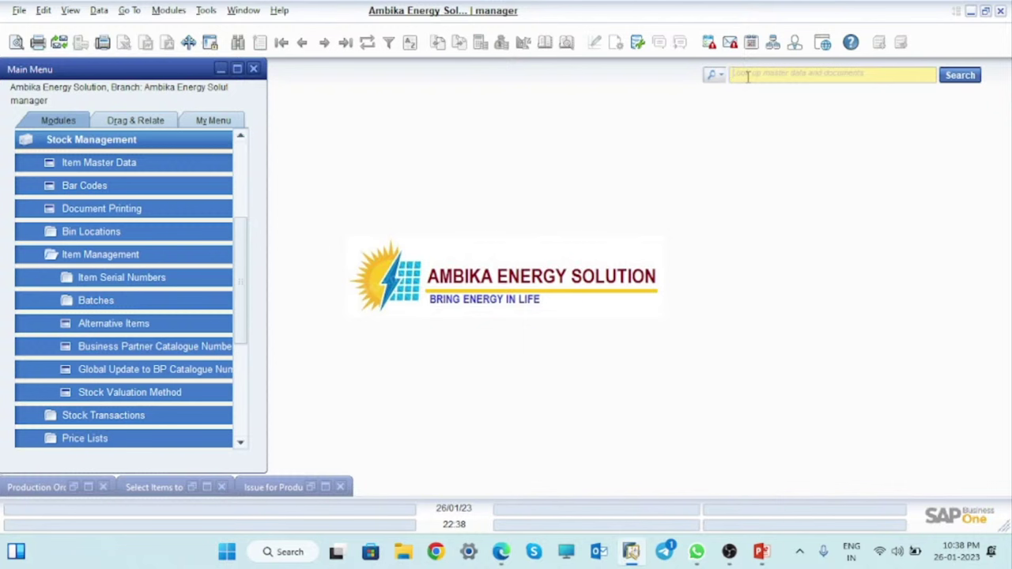
text(G)
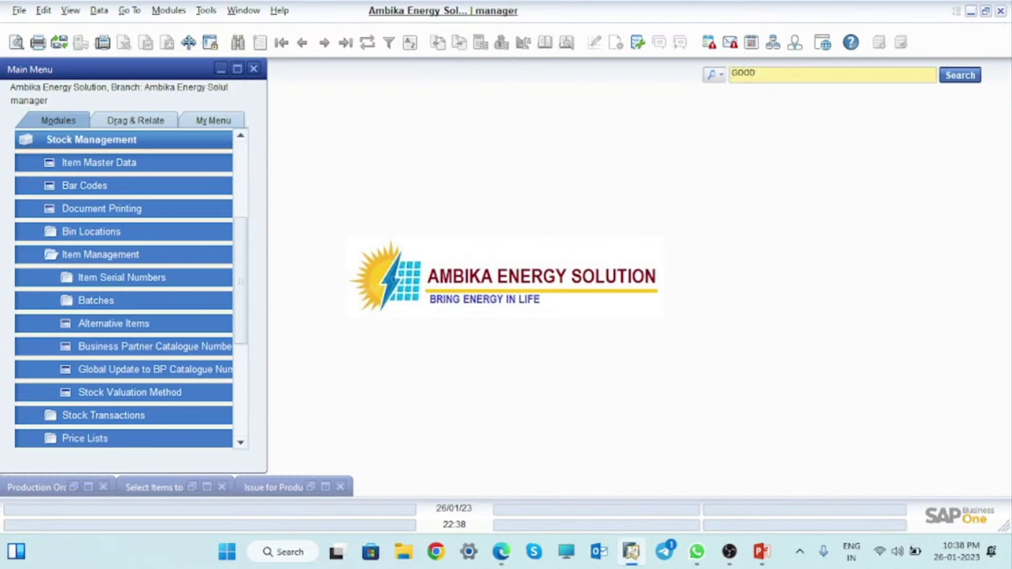
text(OOD)
click(714, 74)
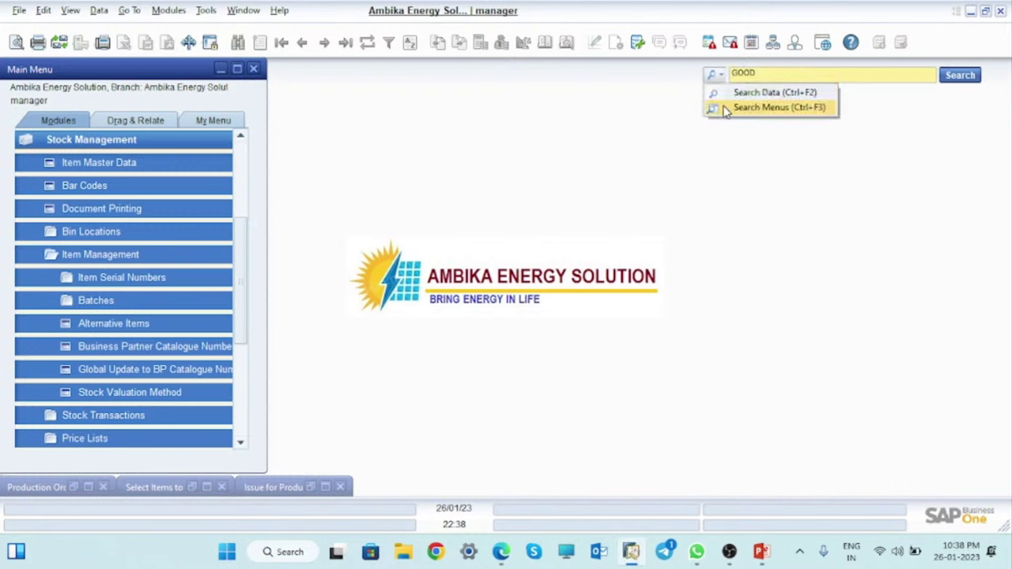
click(775, 107)
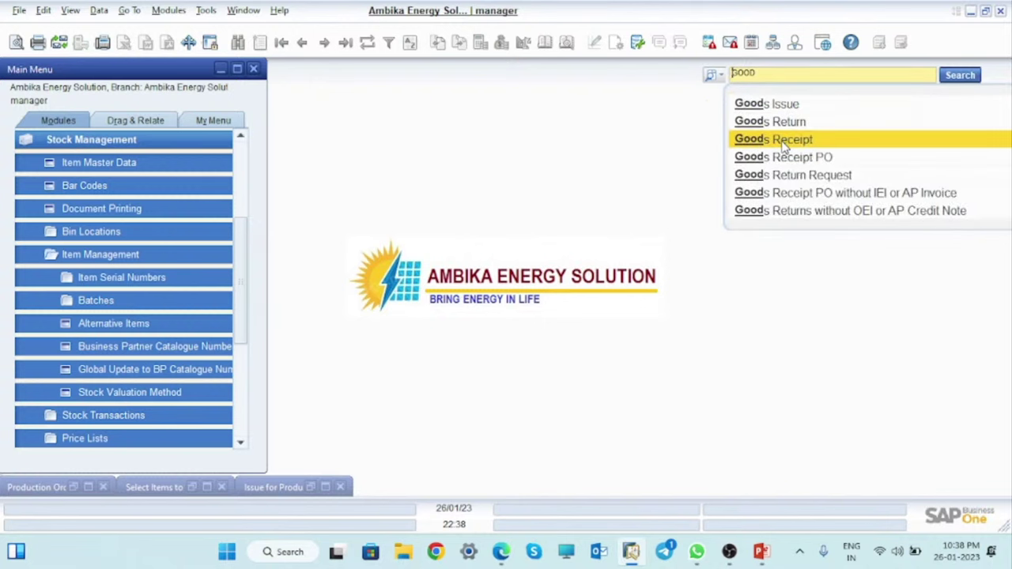
click(782, 140)
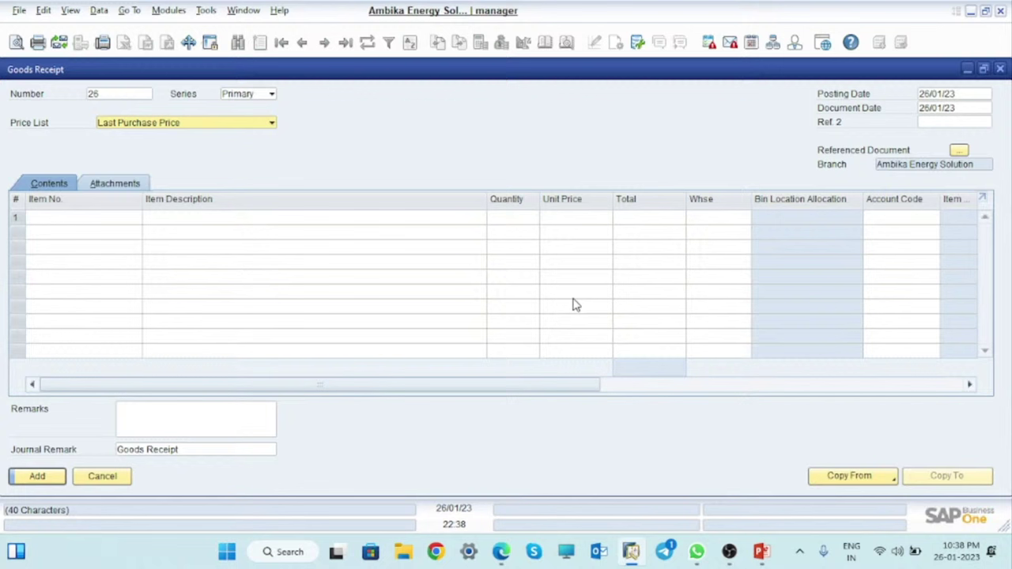
click(134, 223)
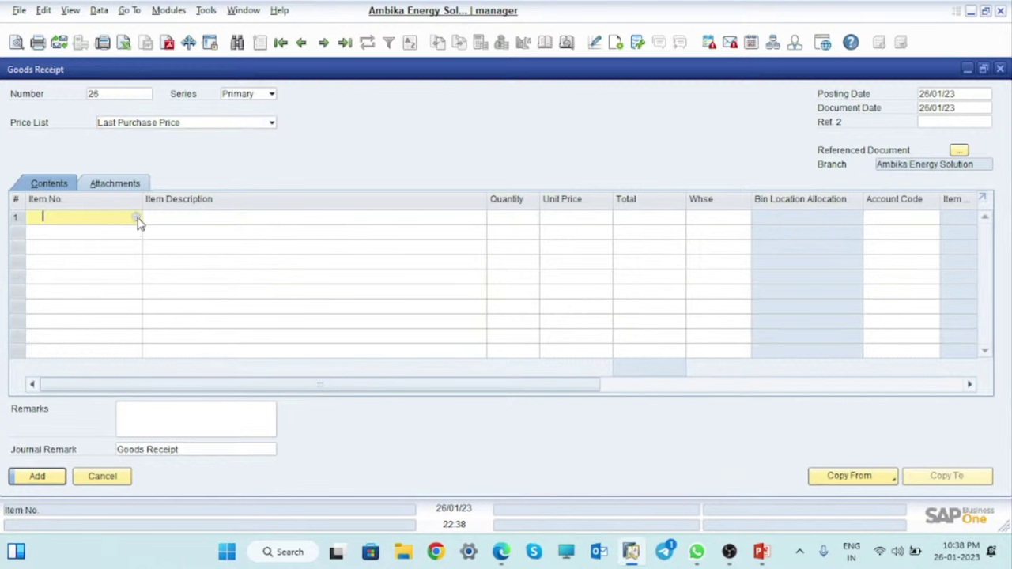
click(137, 220)
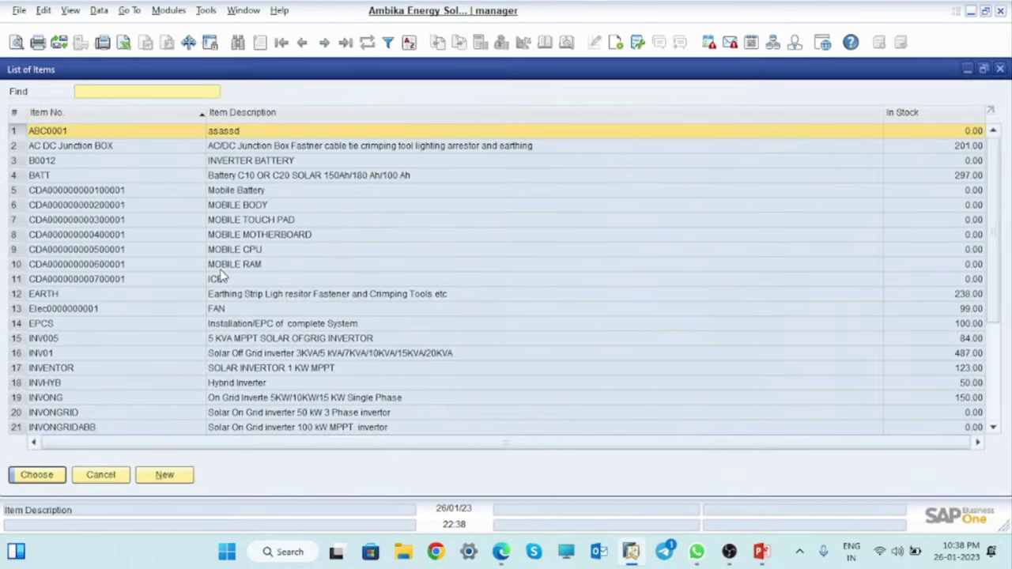
click(49, 210)
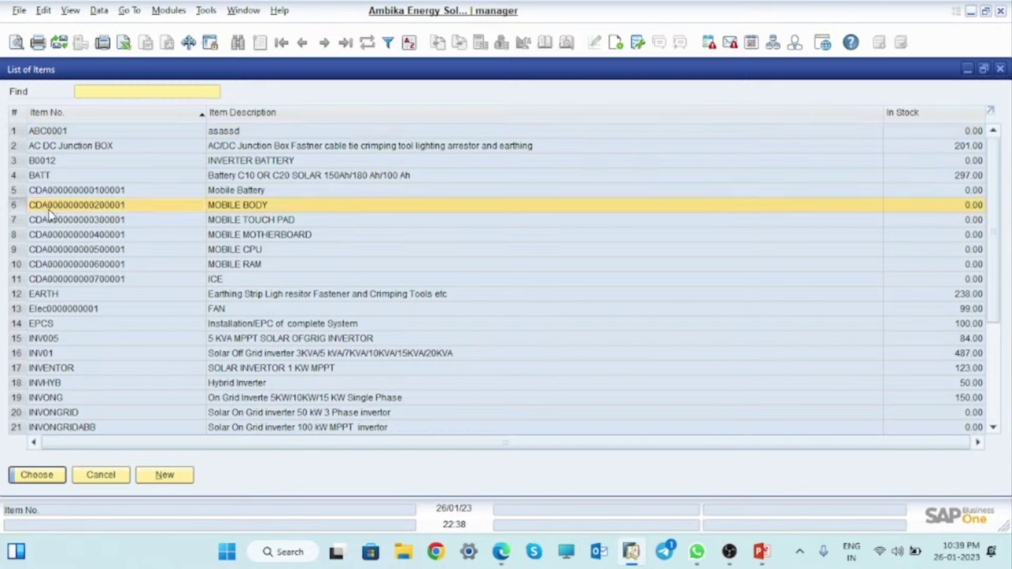
ctrl+click(13, 238)
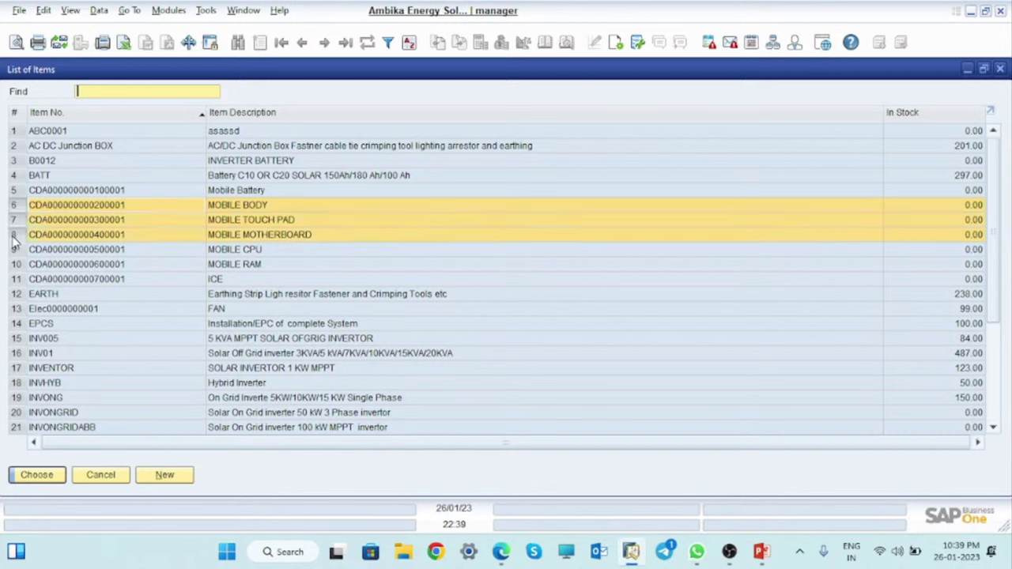
ctrl+click(13, 250)
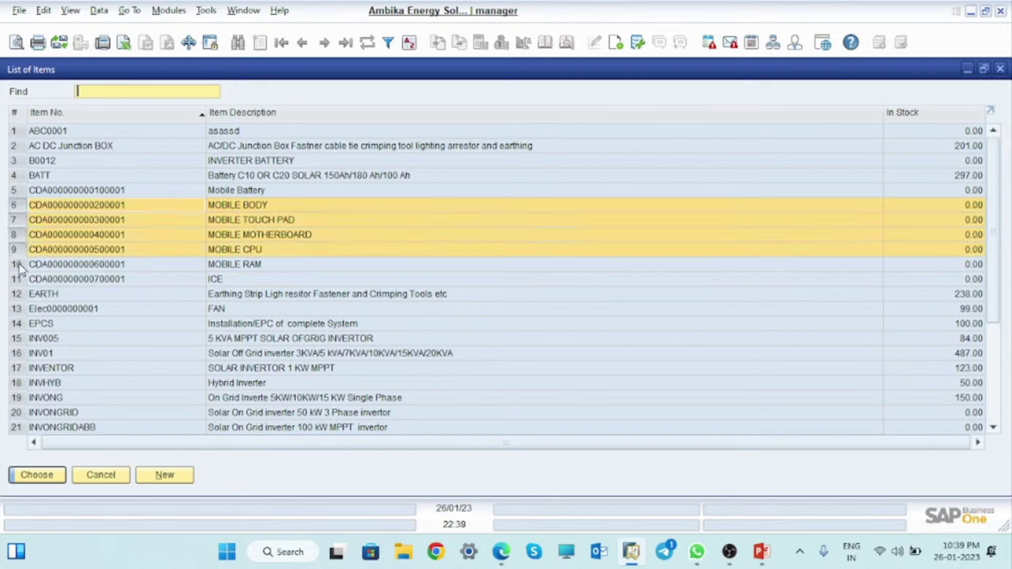
ctrl+click(18, 265)
ctrl+click(22, 281)
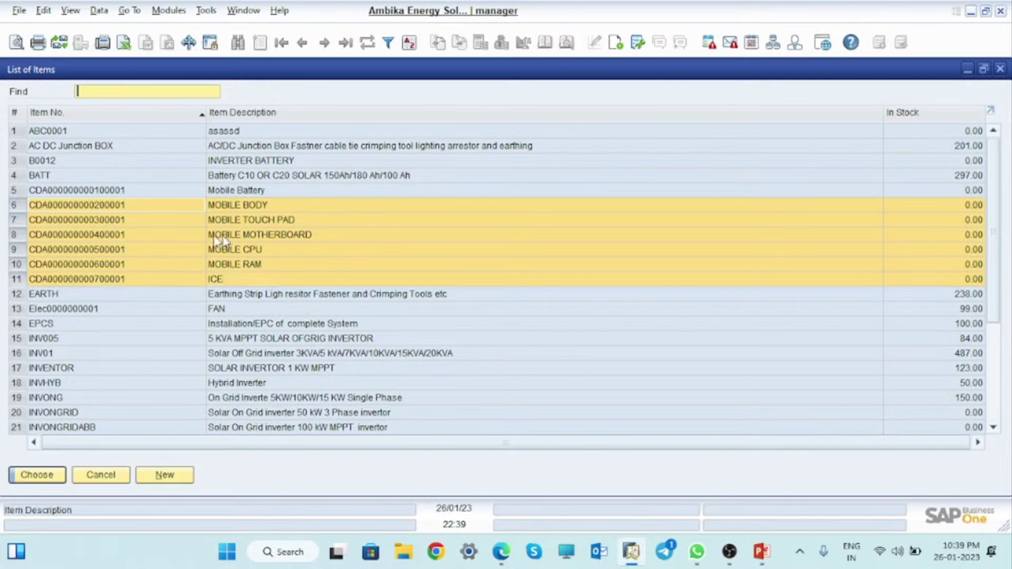
click(15, 235)
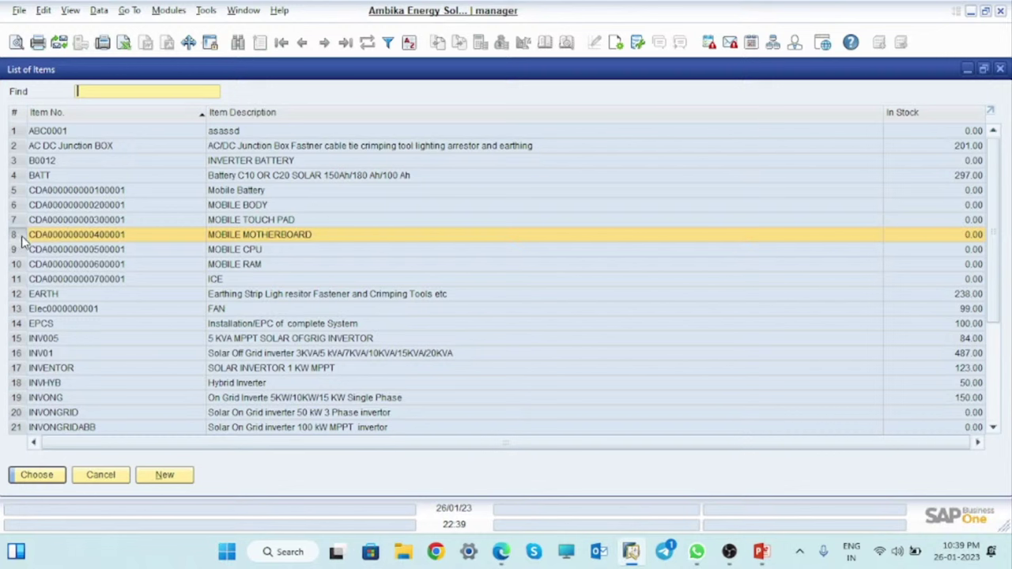
Add Mobile Body, Mobile Touch Pad, Mobile CPU, Mobile RAM and ICE to the goods receipt, leaving out Mobile Motherboard.
ctrl+click(84, 210)
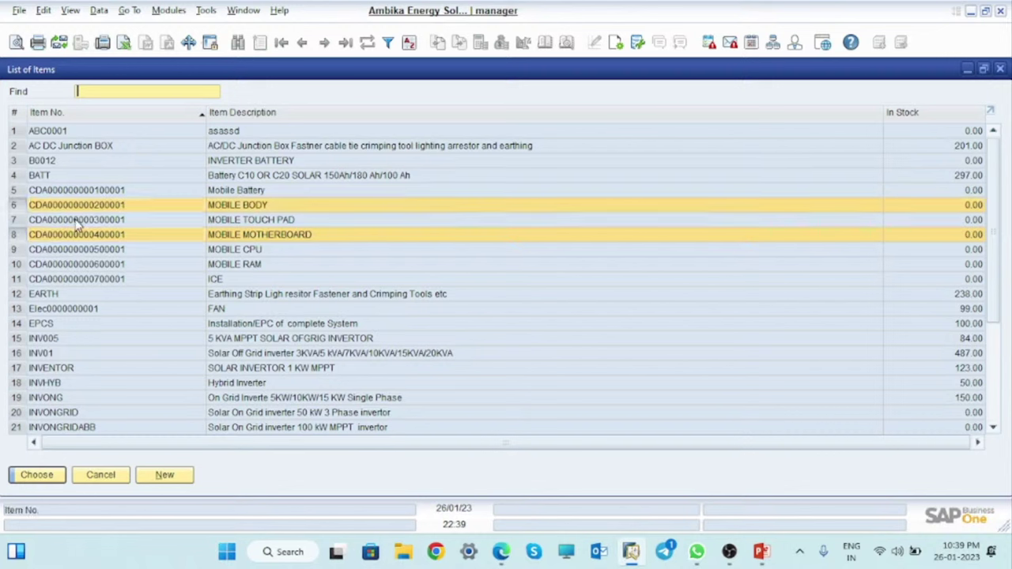
ctrl+click(77, 221)
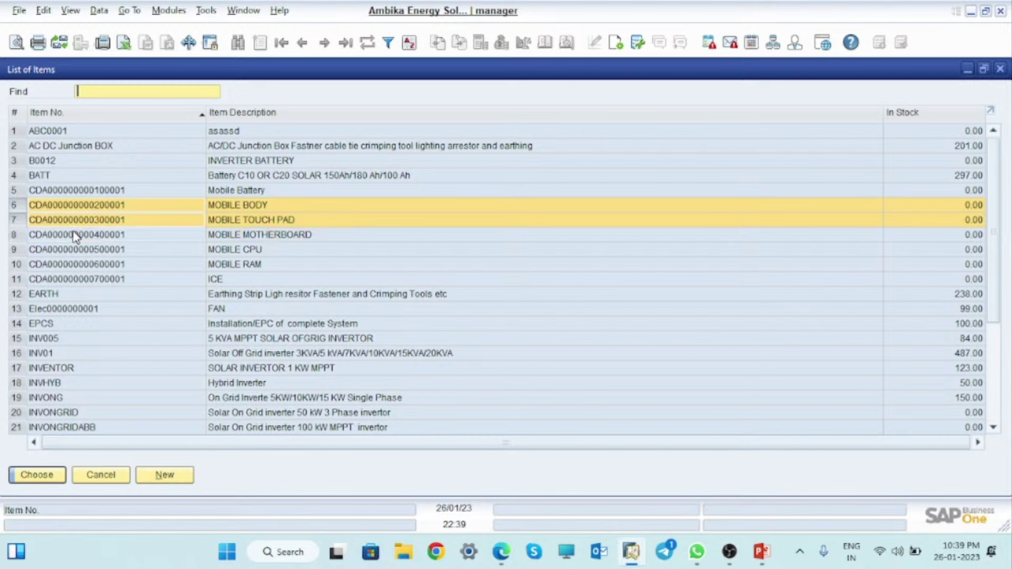
ctrl+click(63, 249)
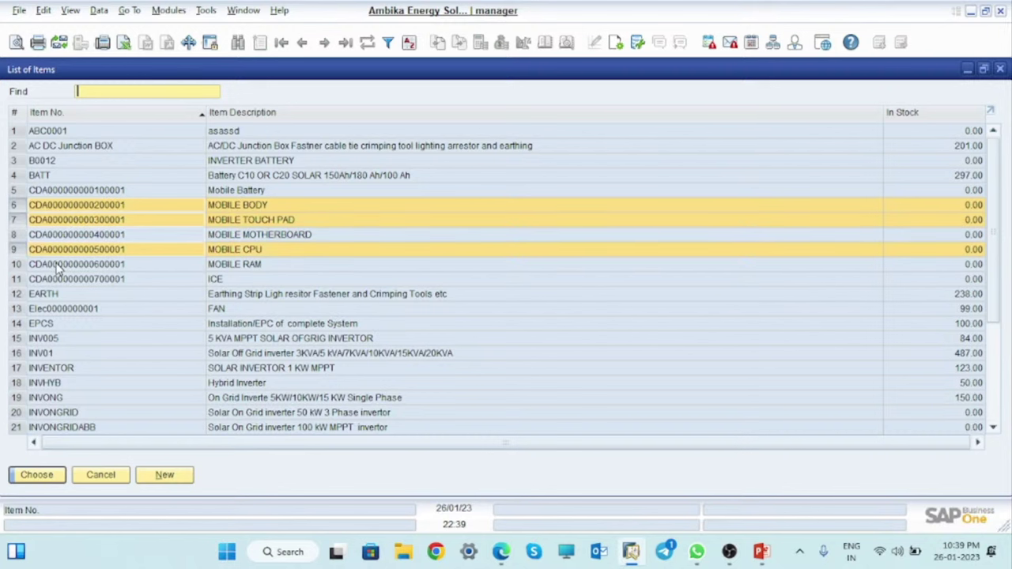
ctrl+click(57, 269)
ctrl+click(62, 282)
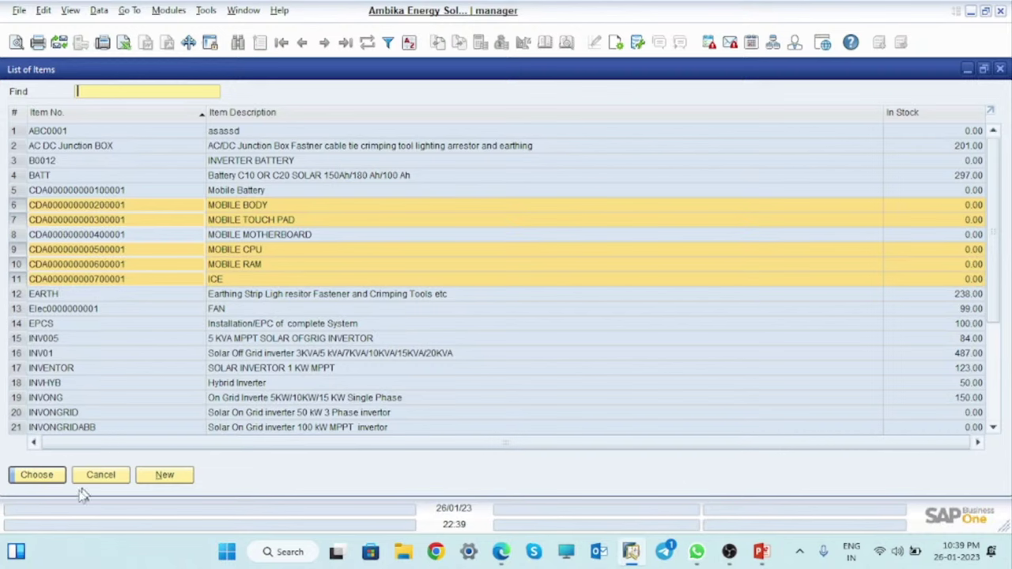
click(37, 475)
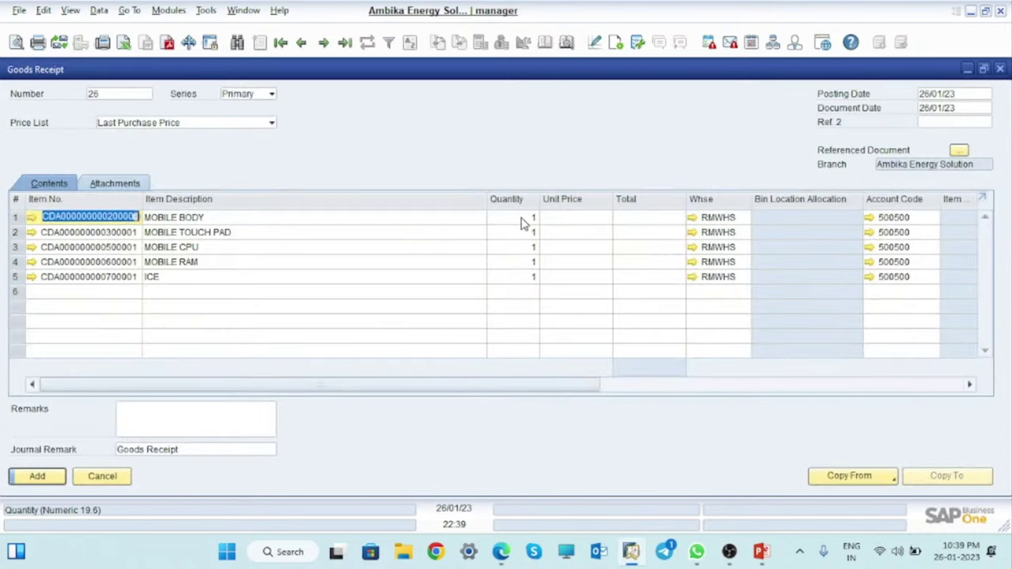
Set the quantity to 500 for all five items in the goods receipt.
click(526, 218)
text(500)
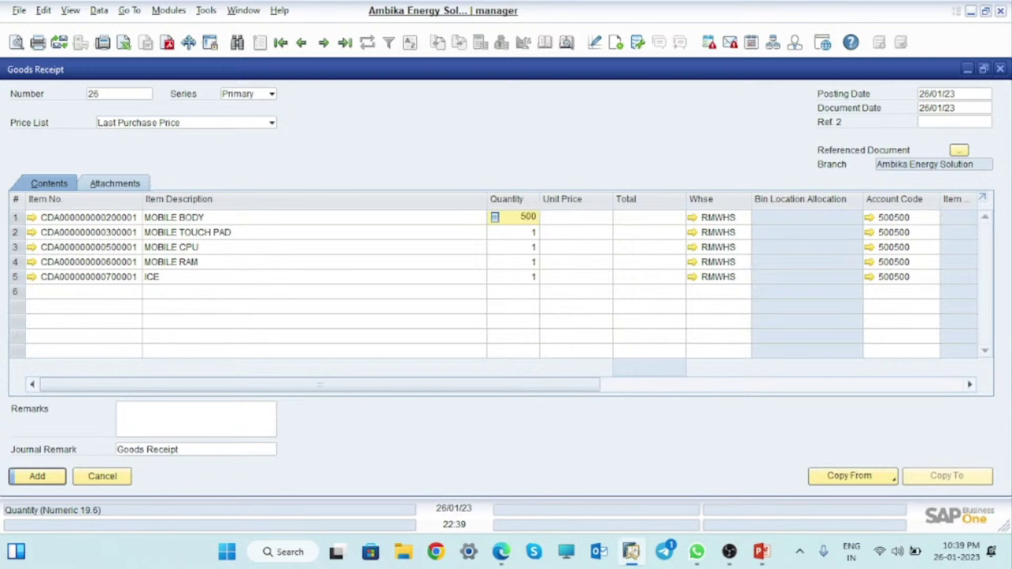
click(523, 233)
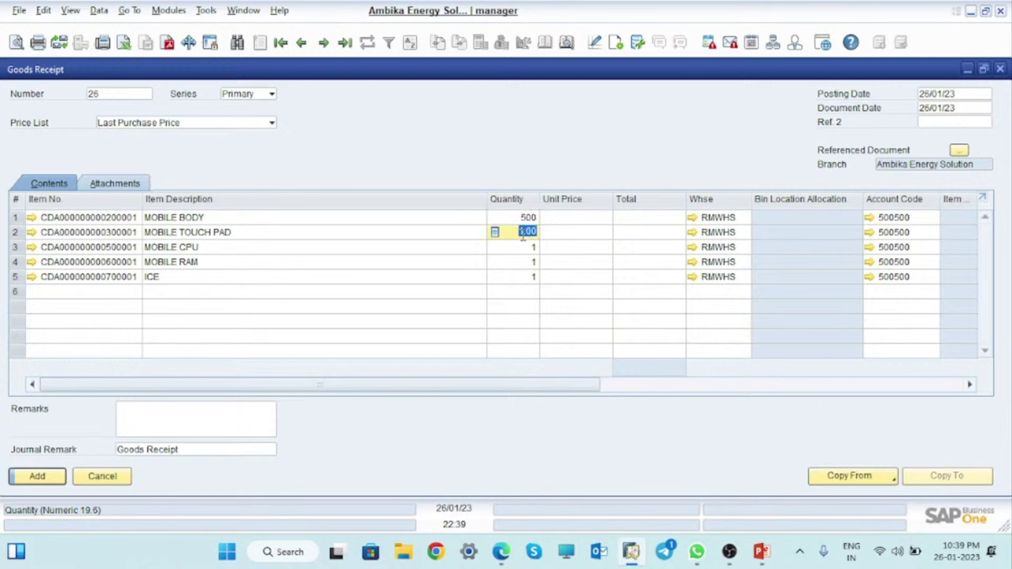
text(500)
click(529, 248)
text(5)
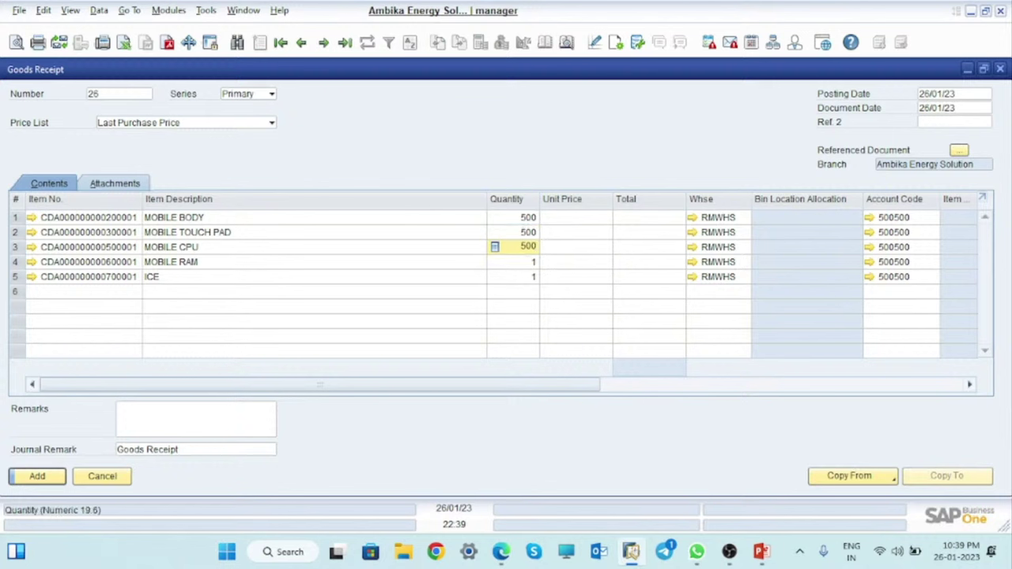
click(526, 264)
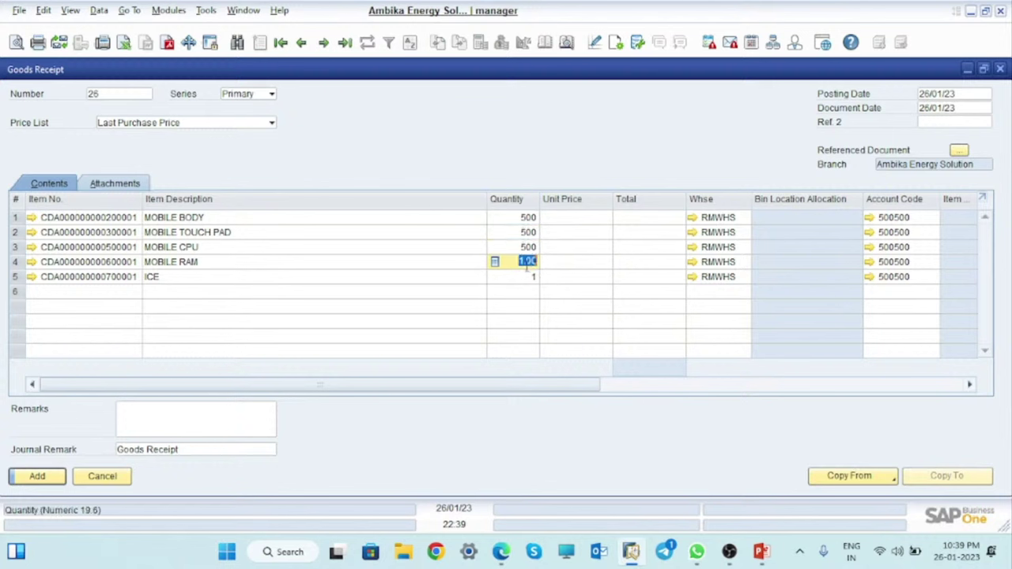
text(5)
click(524, 280)
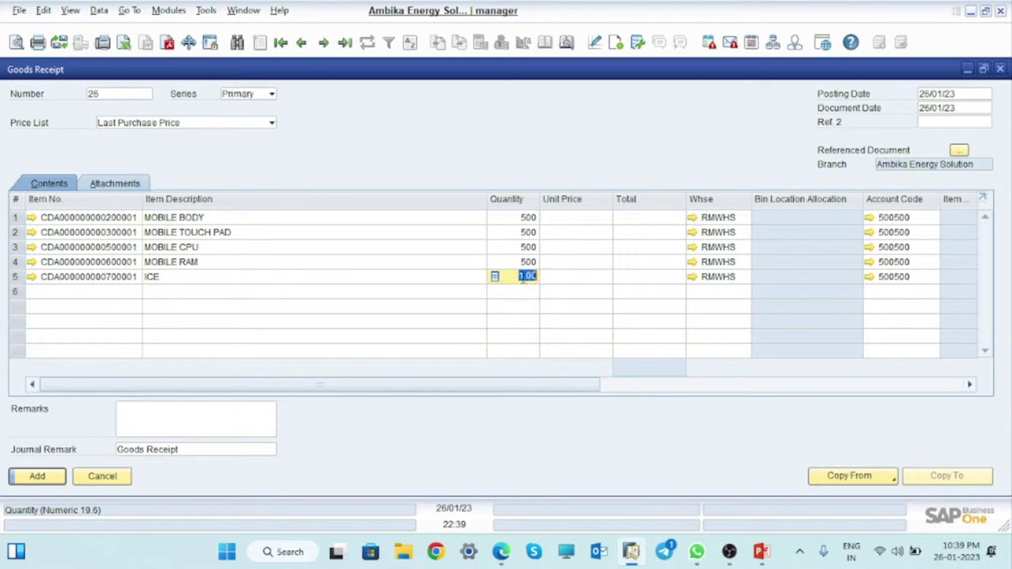
text(5)
Set the unit prices to 100 for Mobile Body, 120 for Touch Pad, 150 for CPU, 105 for RAM and 90 for ICE.
click(559, 220)
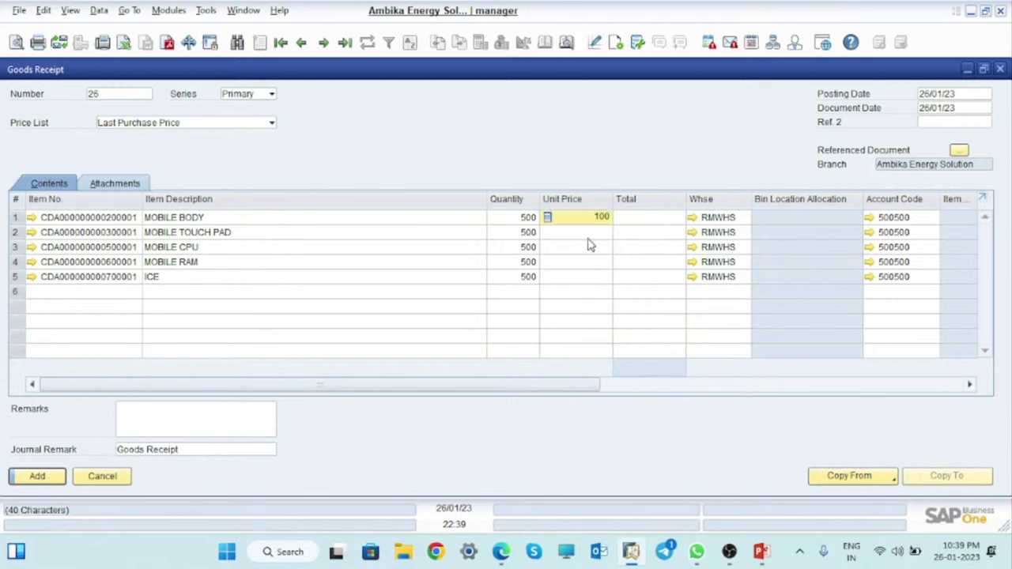
click(589, 239)
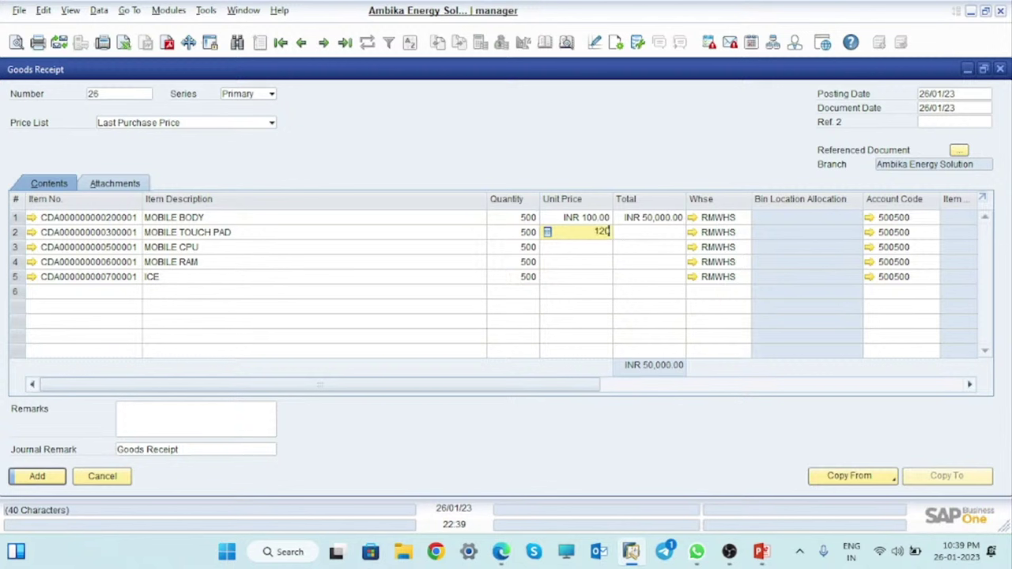
text(120)
click(586, 247)
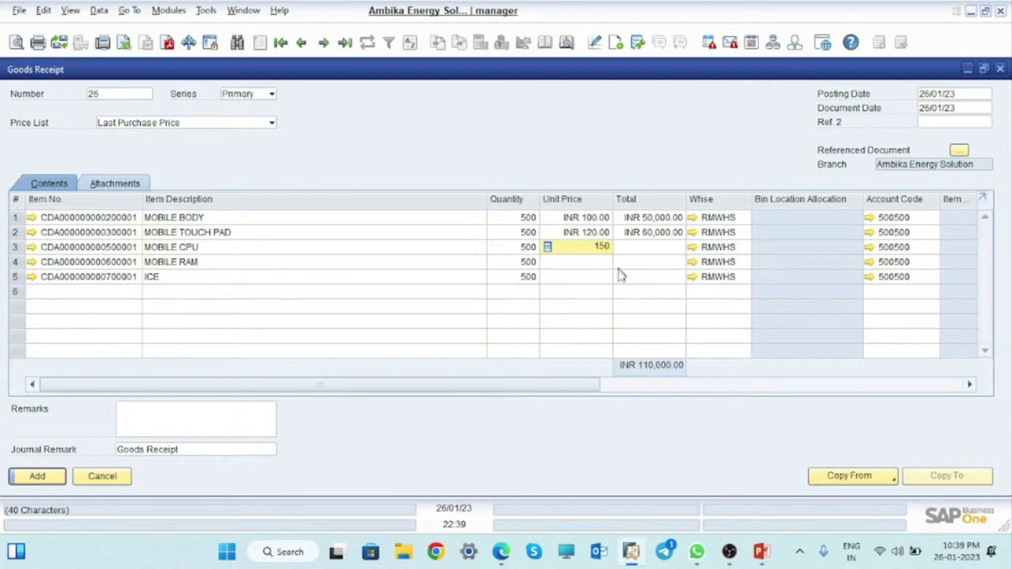
click(594, 264)
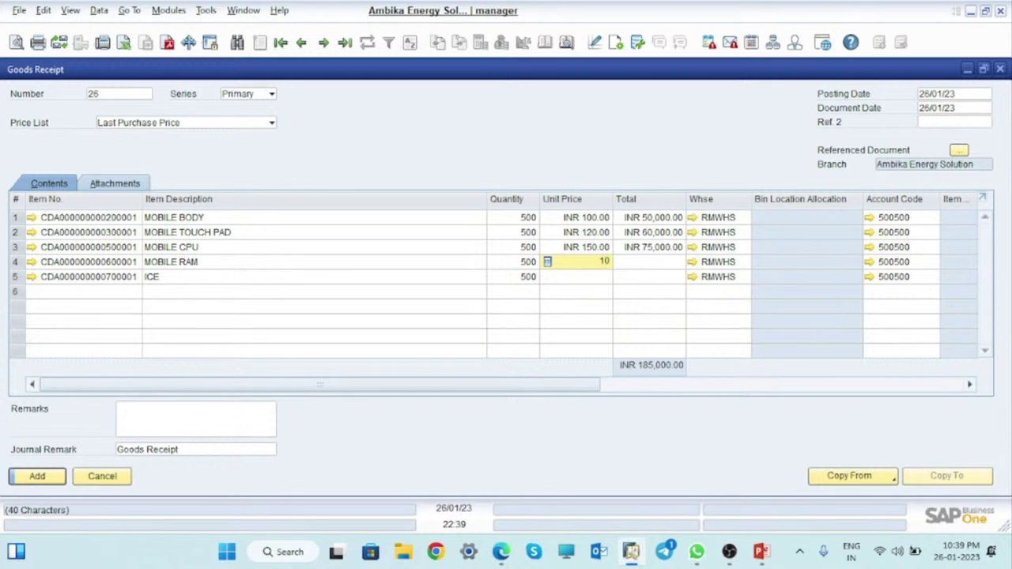
text(105)
key(Tab)
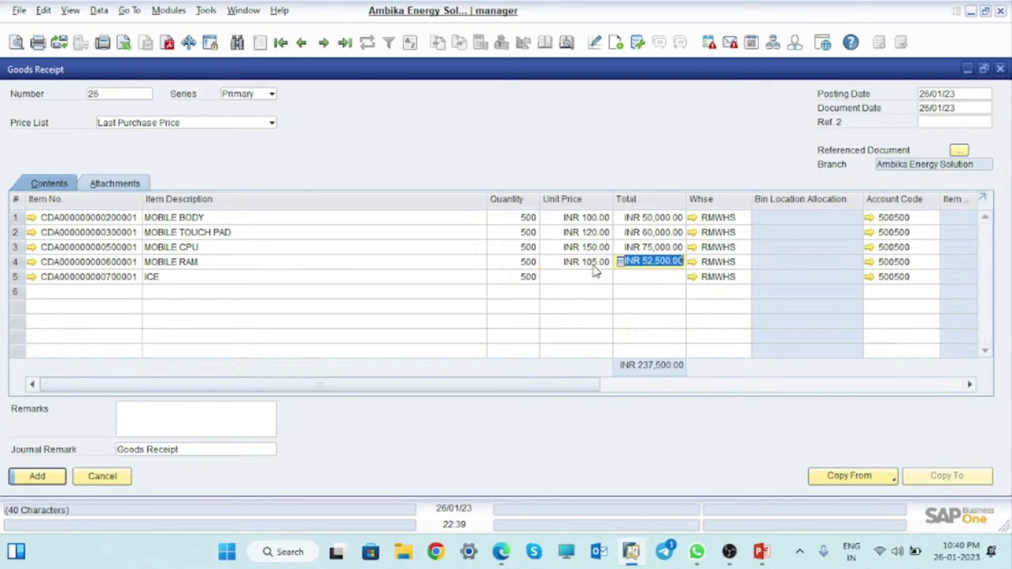
click(579, 279)
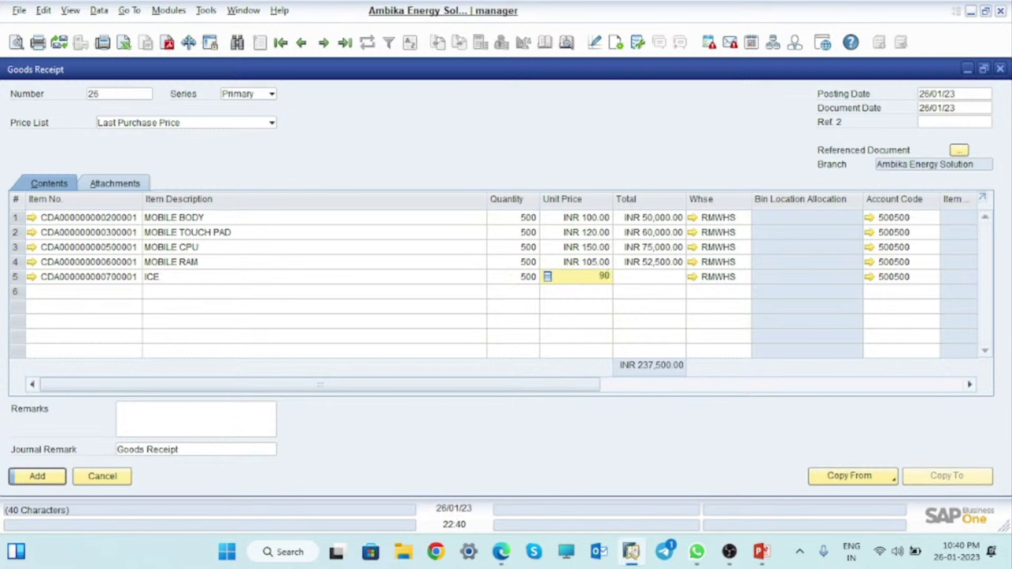
Set the ICE row's unit price to 90 and preview the goods receipt's journal entry.
text(90)
key(Tab)
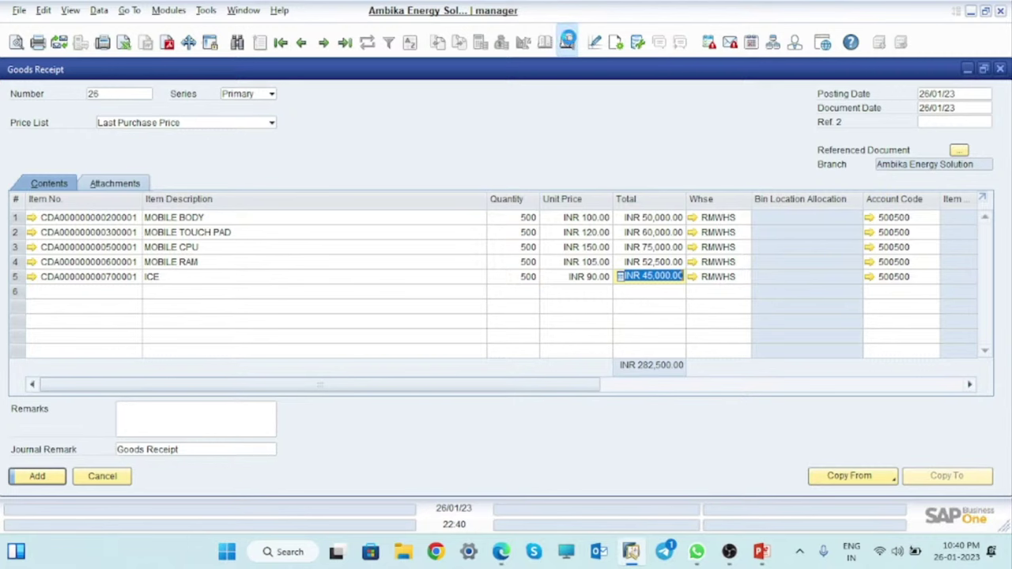
click(567, 41)
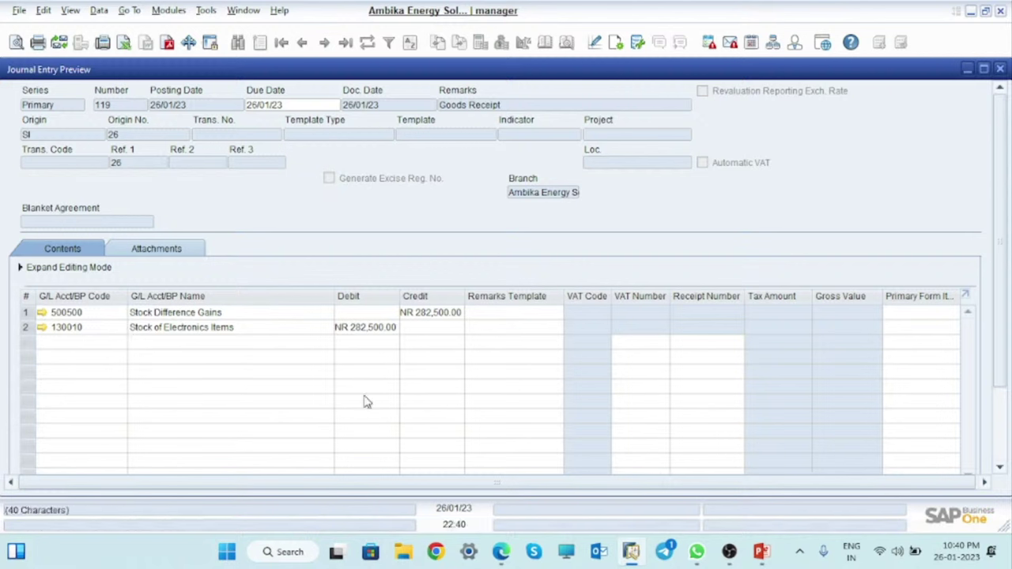
click(1000, 70)
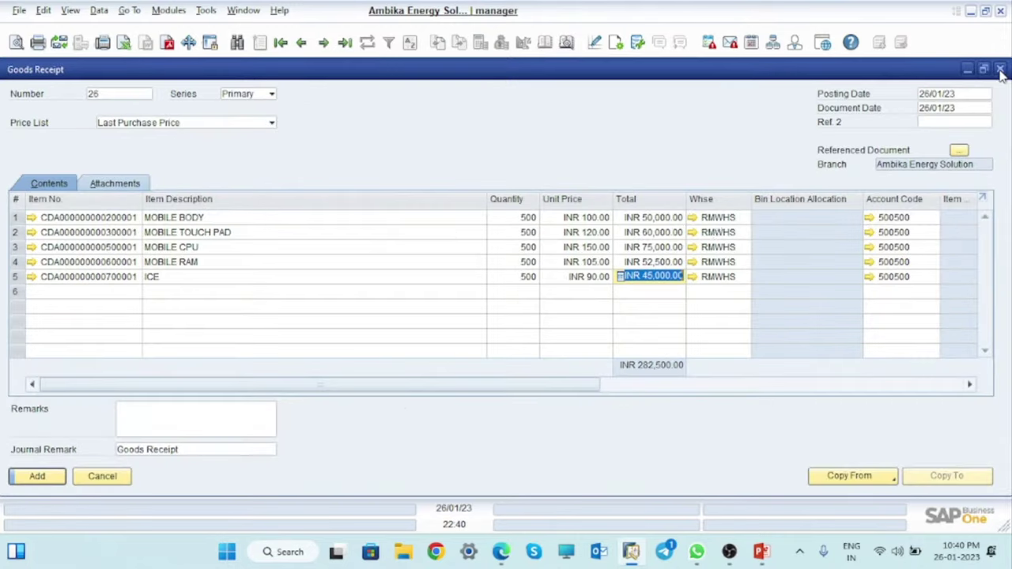
Add the goods receipt for the five raw materials, accept that it becomes unchangeable, and close the form.
click(37, 476)
click(339, 298)
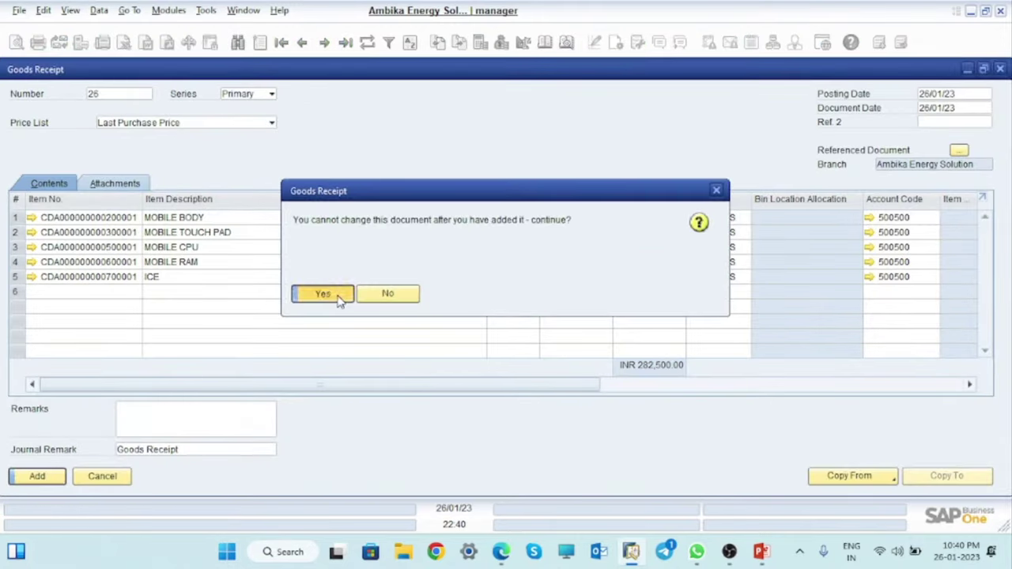
click(1000, 69)
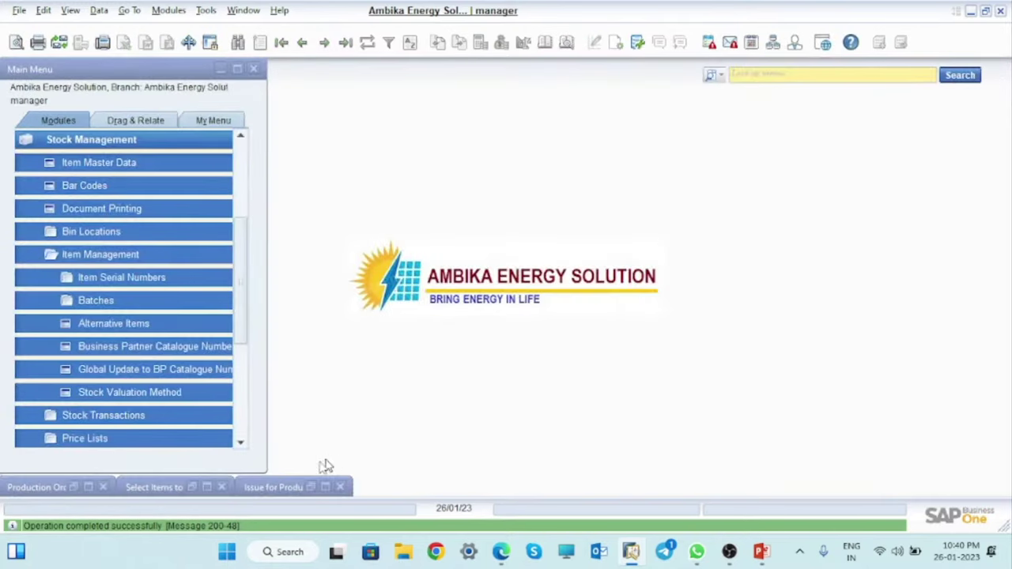
Discard the minimised Issue for Production document without saving and start a new one.
click(324, 488)
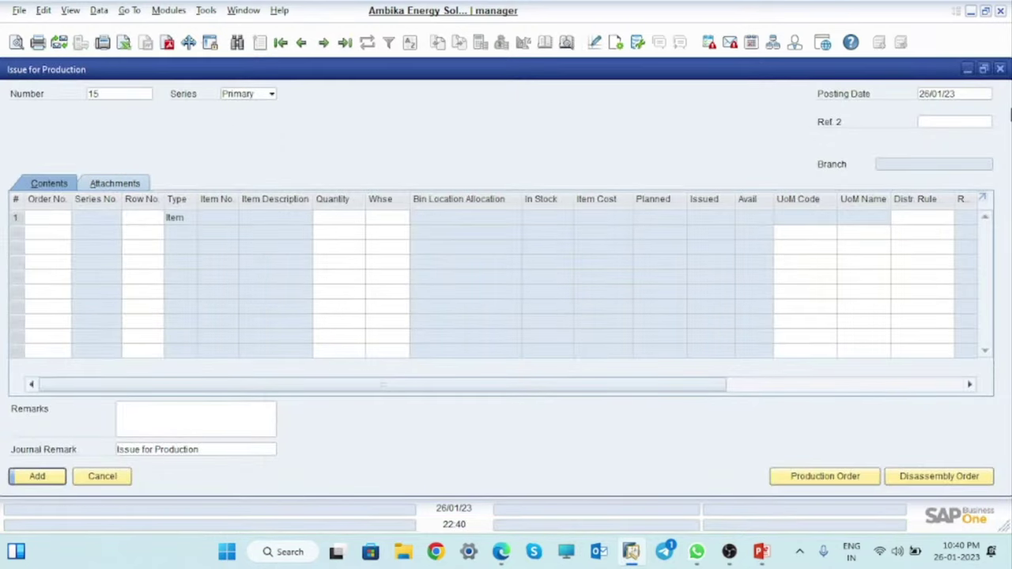
click(1001, 70)
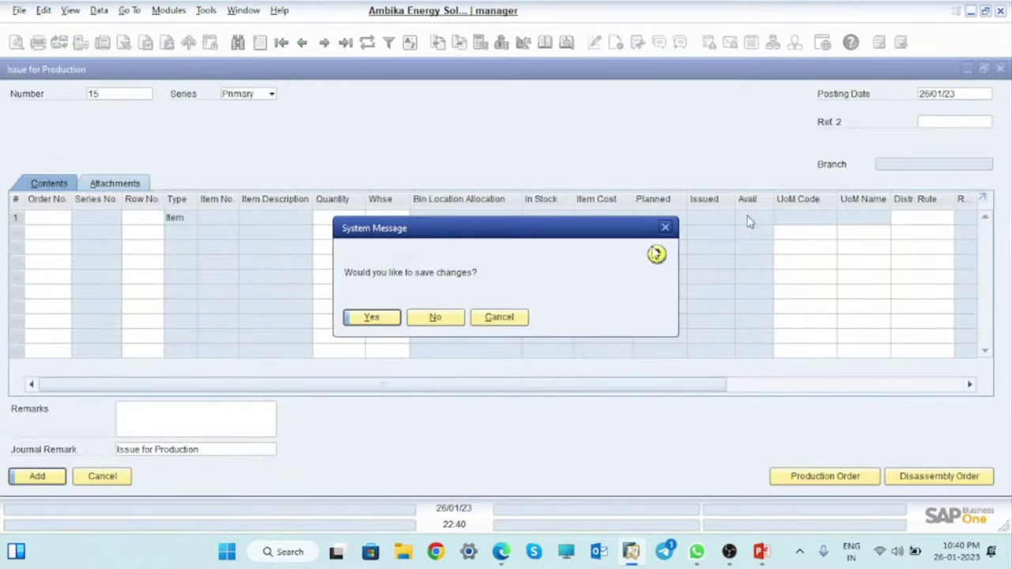
click(440, 324)
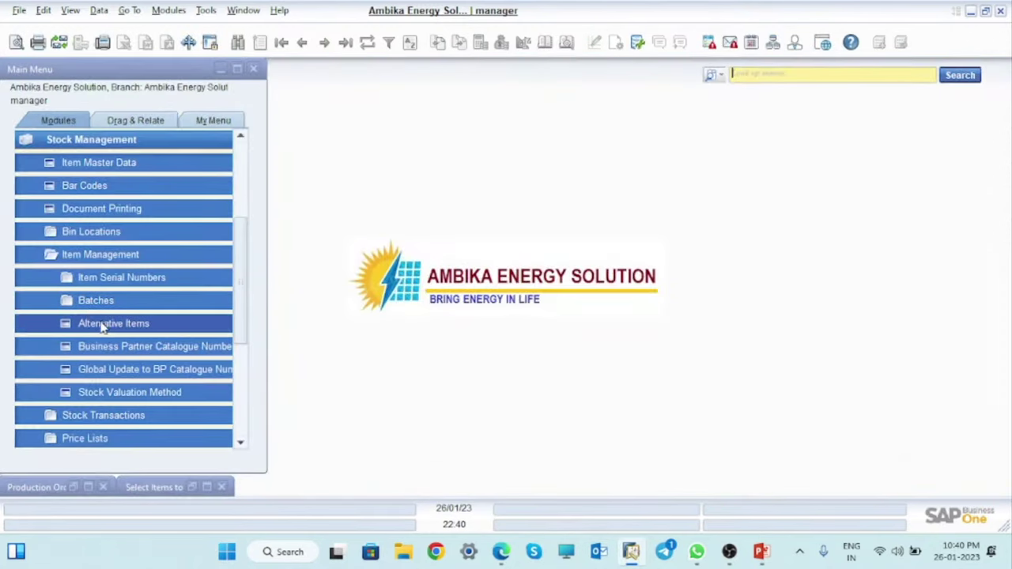
click(33, 142)
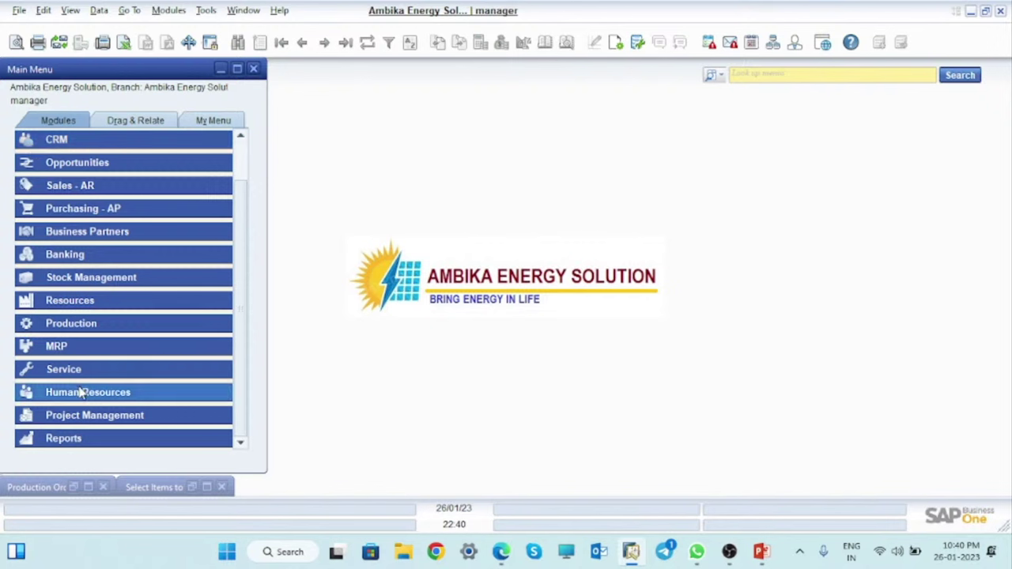
click(69, 323)
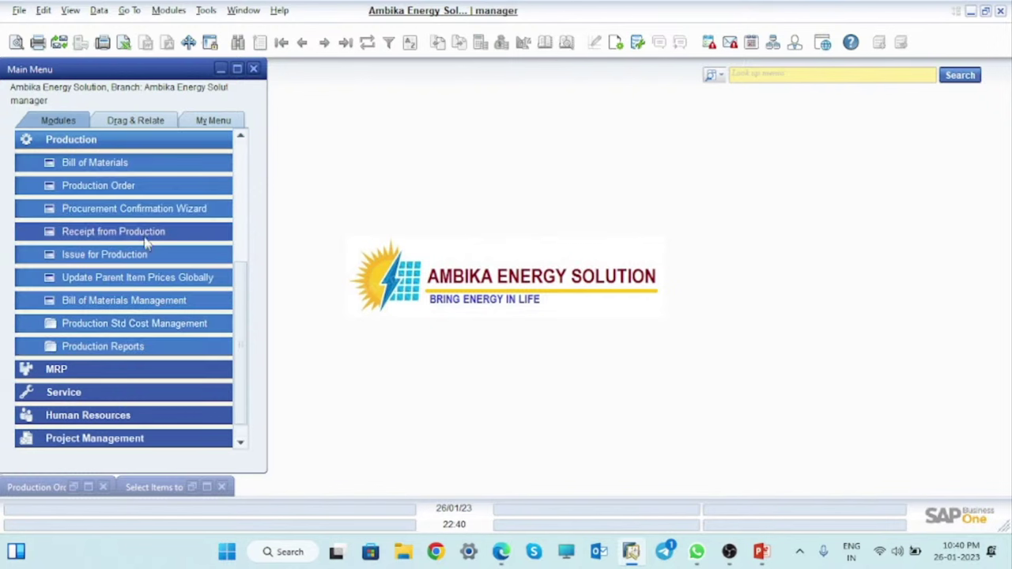
click(117, 253)
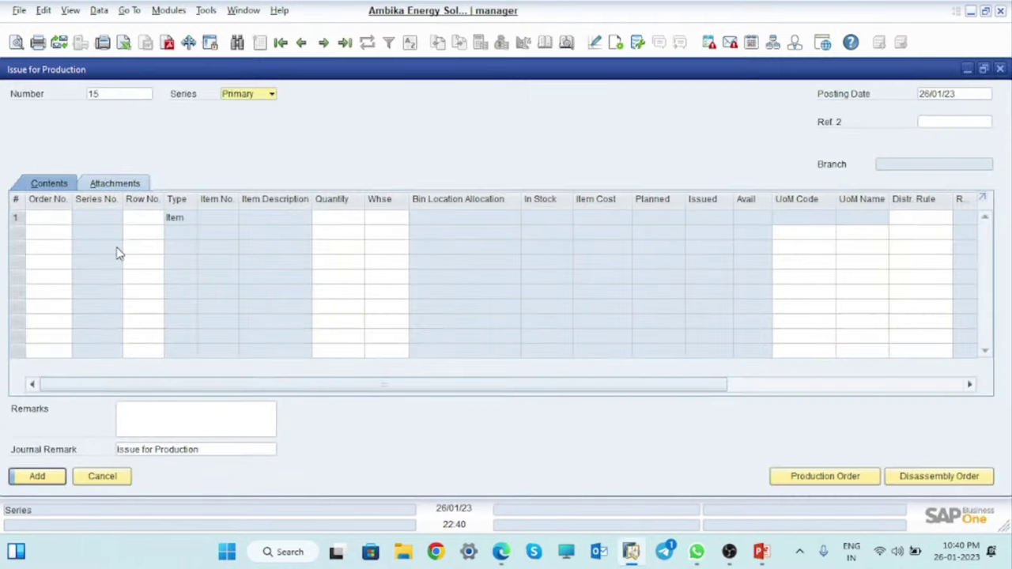
Copy all four components of production order 14 for Mobile into the issue and fit the column widths to their contents.
click(825, 477)
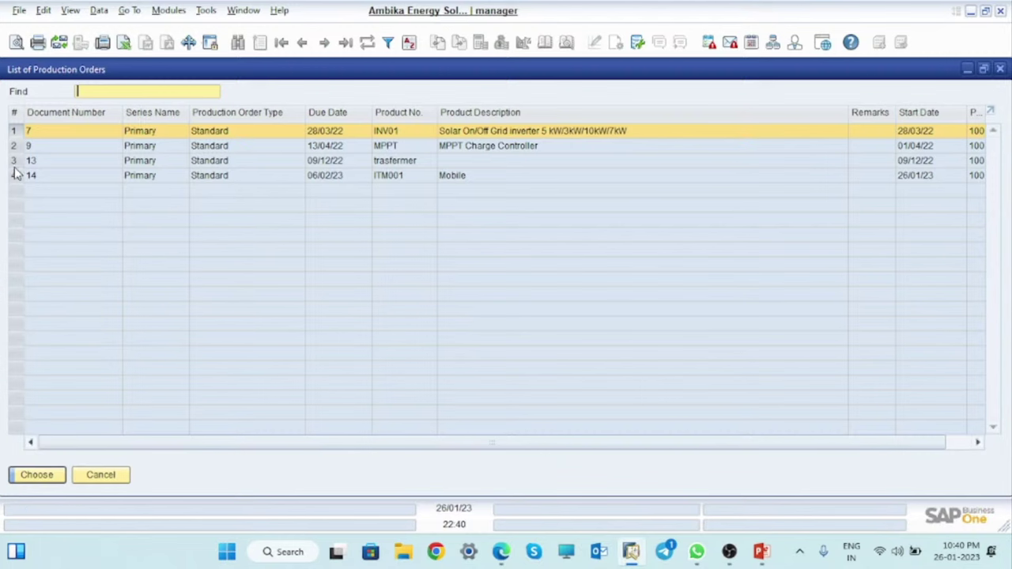
click(16, 175)
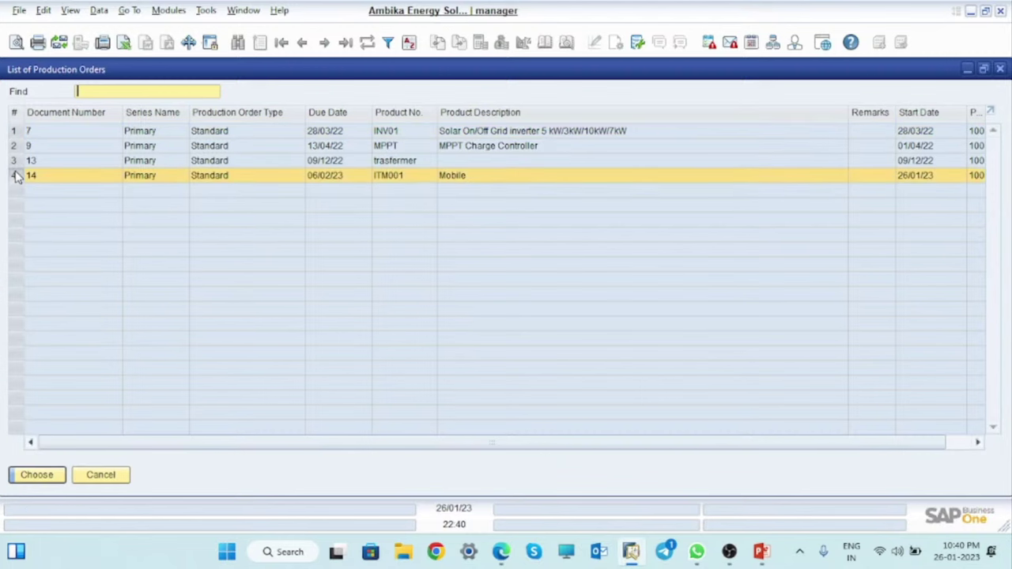
click(37, 476)
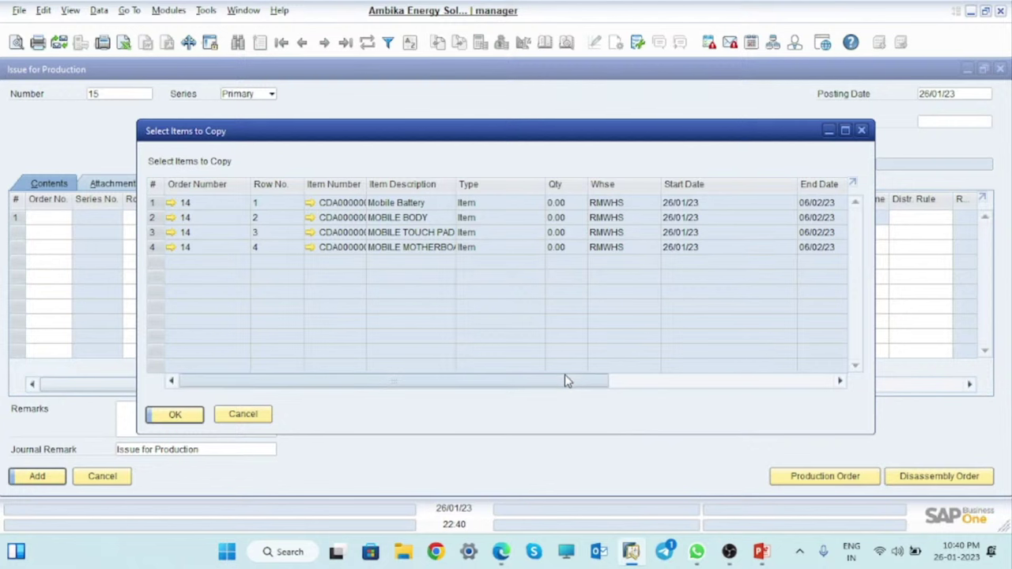
drag(567, 379, 345, 384)
ctrl+click(157, 222)
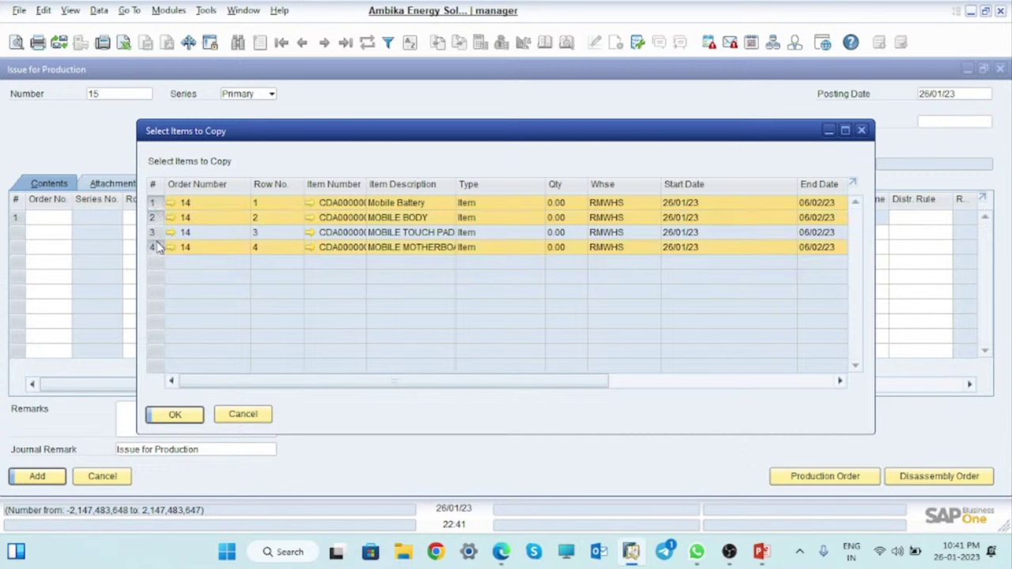
click(189, 415)
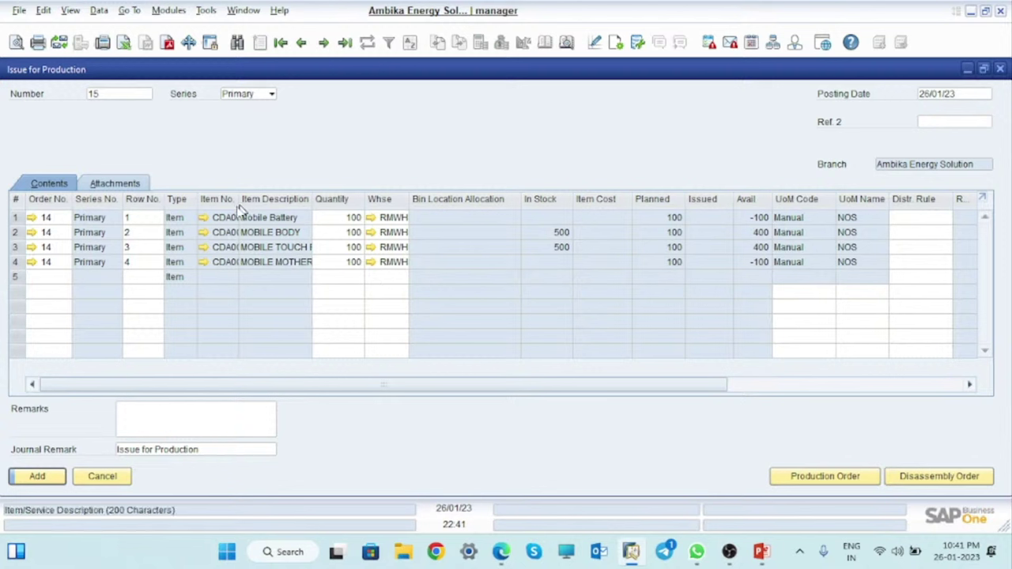
click(70, 11)
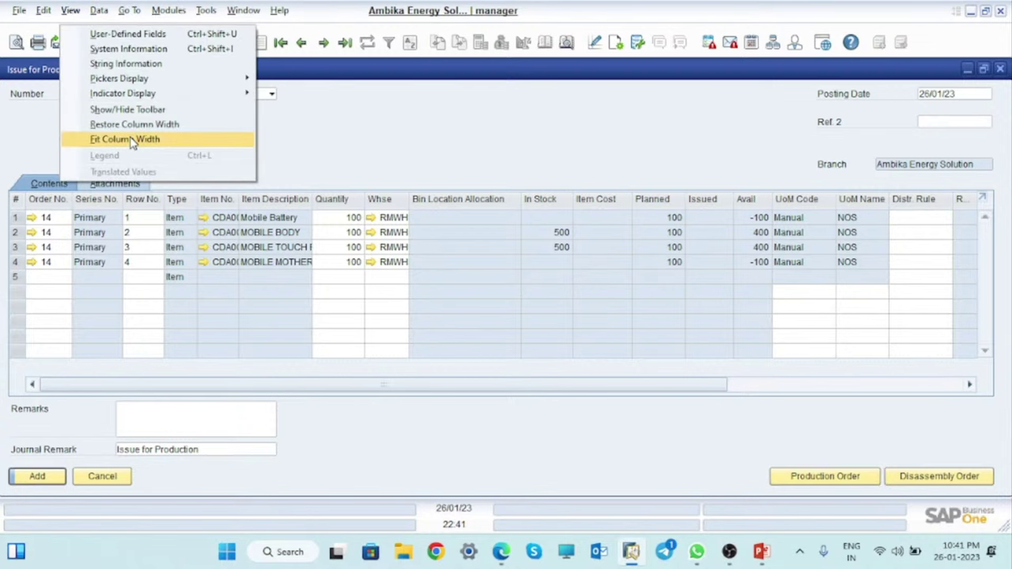
click(132, 140)
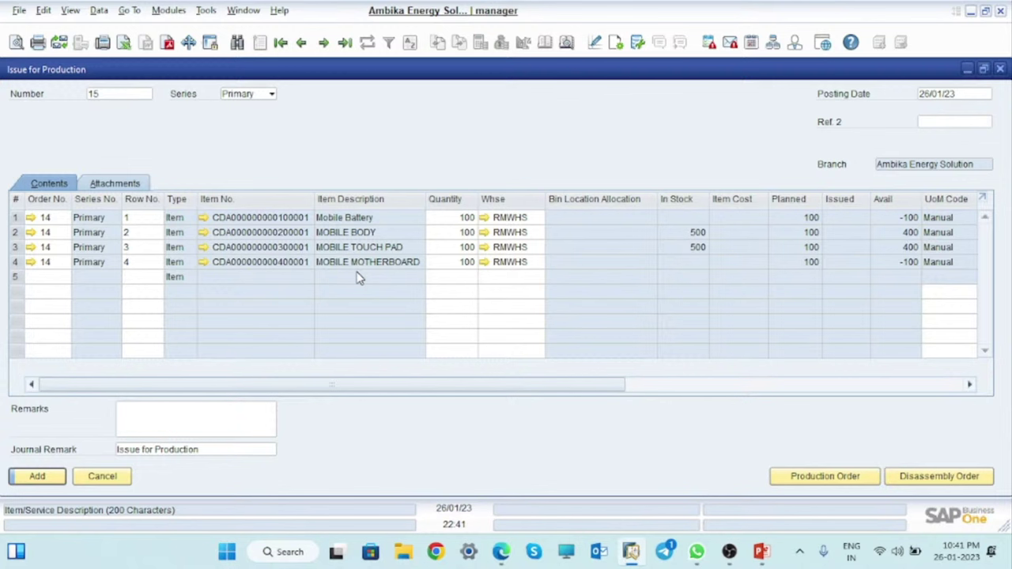
Examine the Mobile Battery item's stock data across the warehouses, including RMWHS, and return to the issue.
click(204, 218)
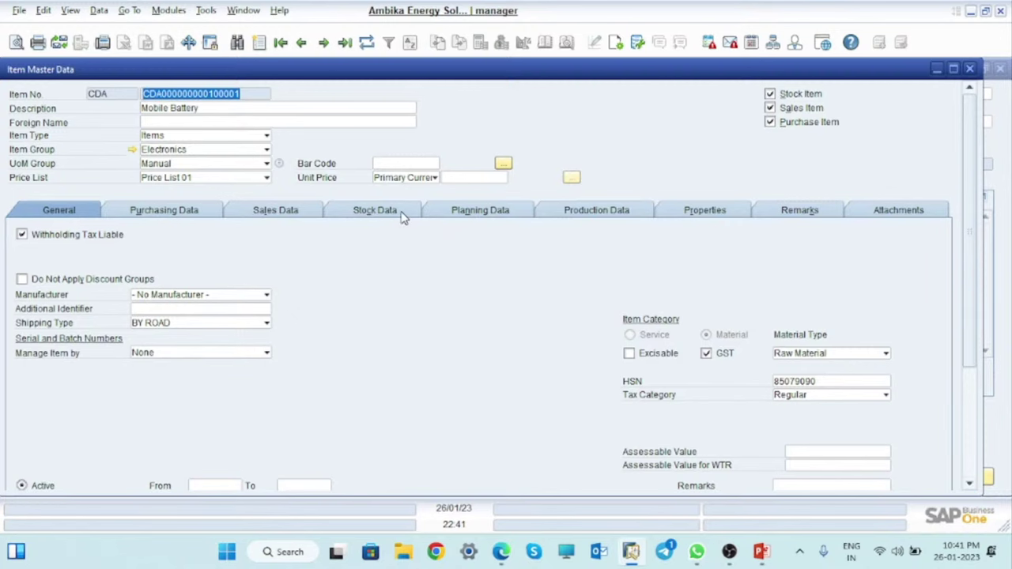
click(401, 216)
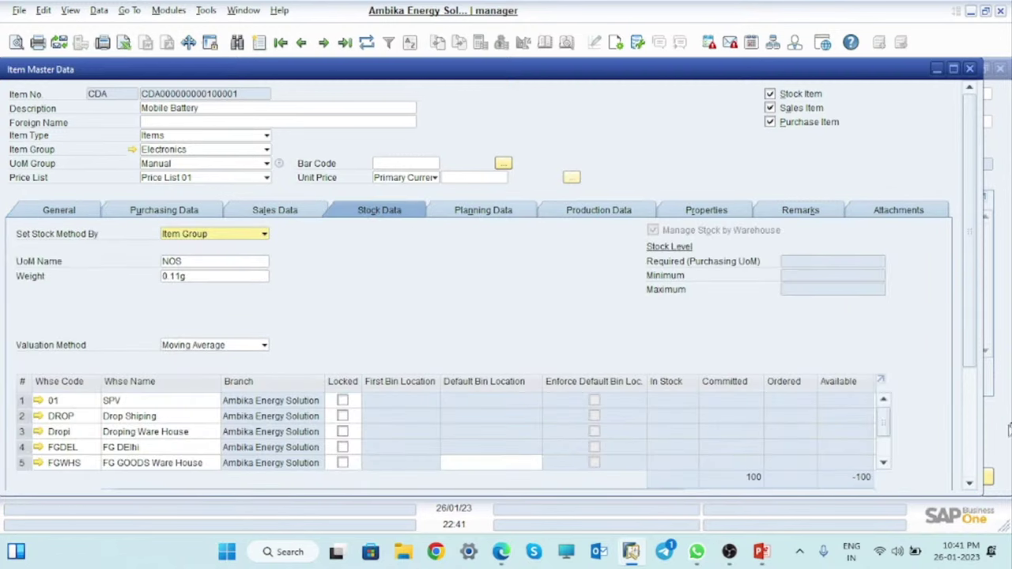
scroll(977, 393, down, 1)
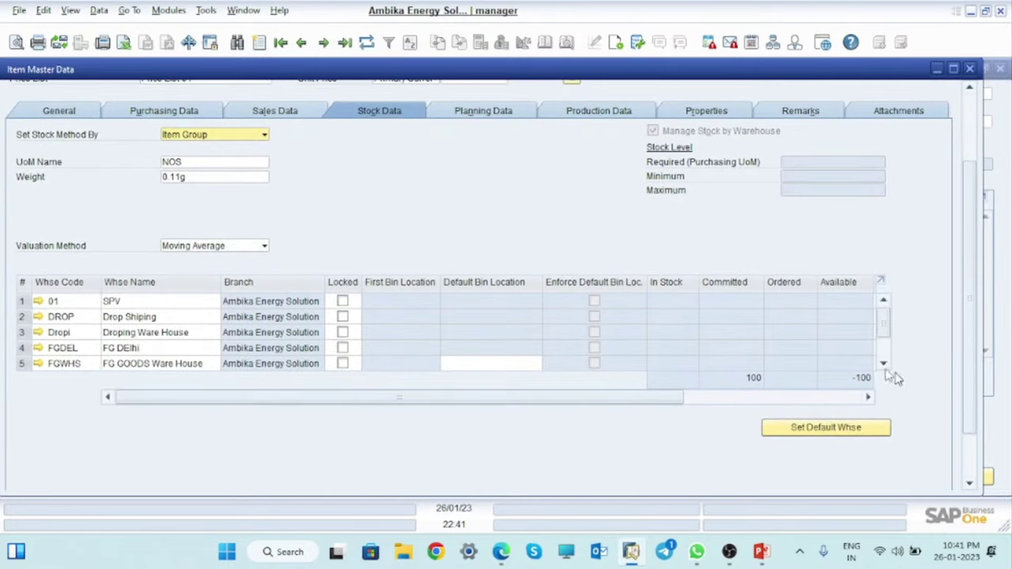
drag(888, 326, 890, 349)
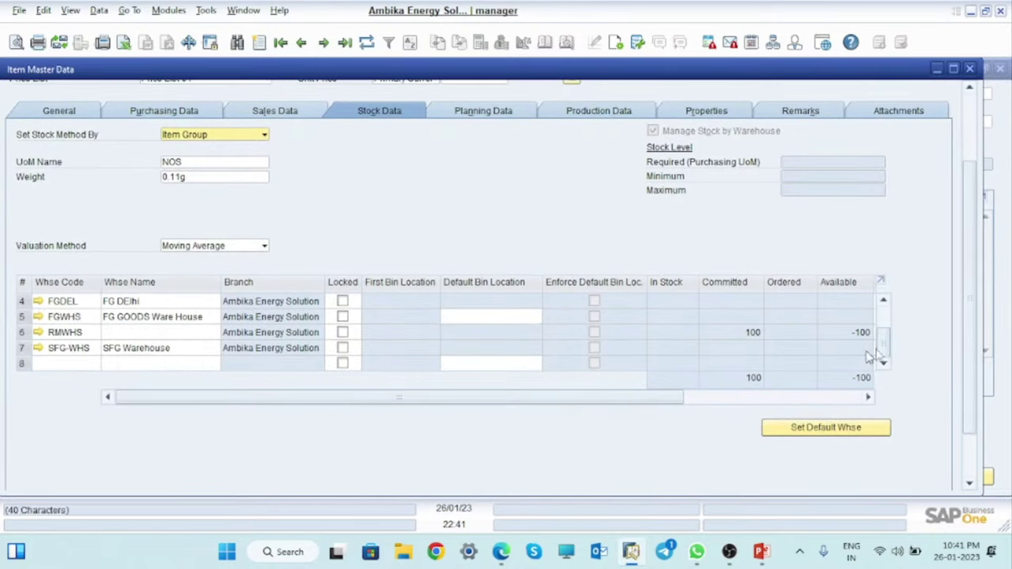
drag(892, 352, 902, 399)
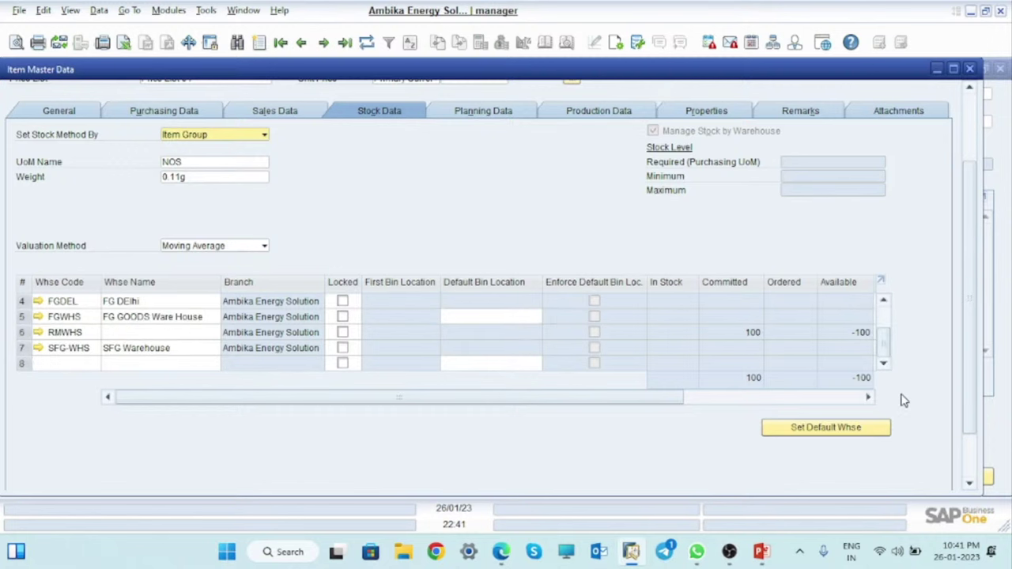
mouse_move(968, 370)
mouse_down()
mouse_move(971, 290)
mouse_move(981, 377)
mouse_up()
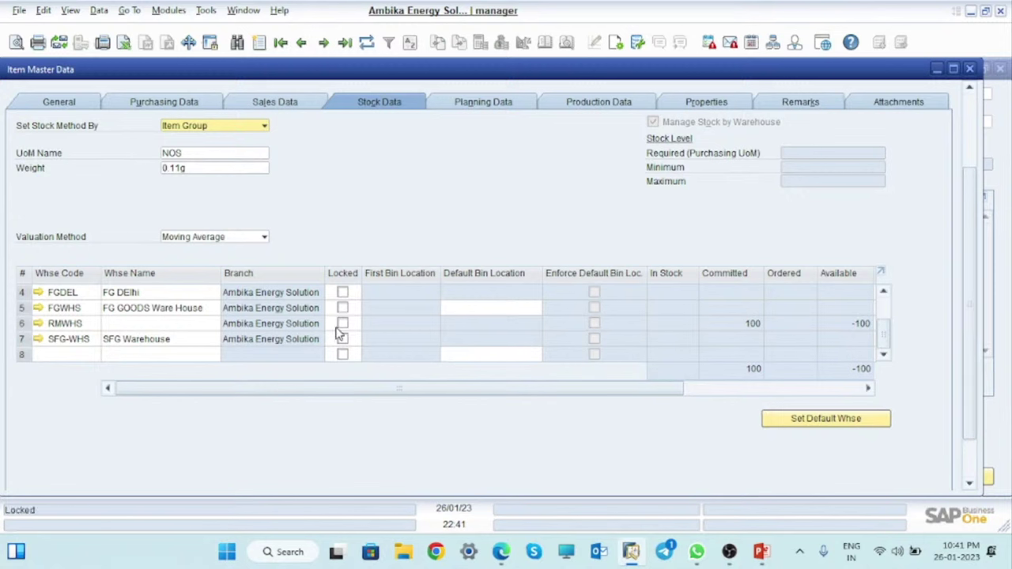
drag(618, 390, 820, 371)
drag(902, 367, 374, 388)
click(970, 70)
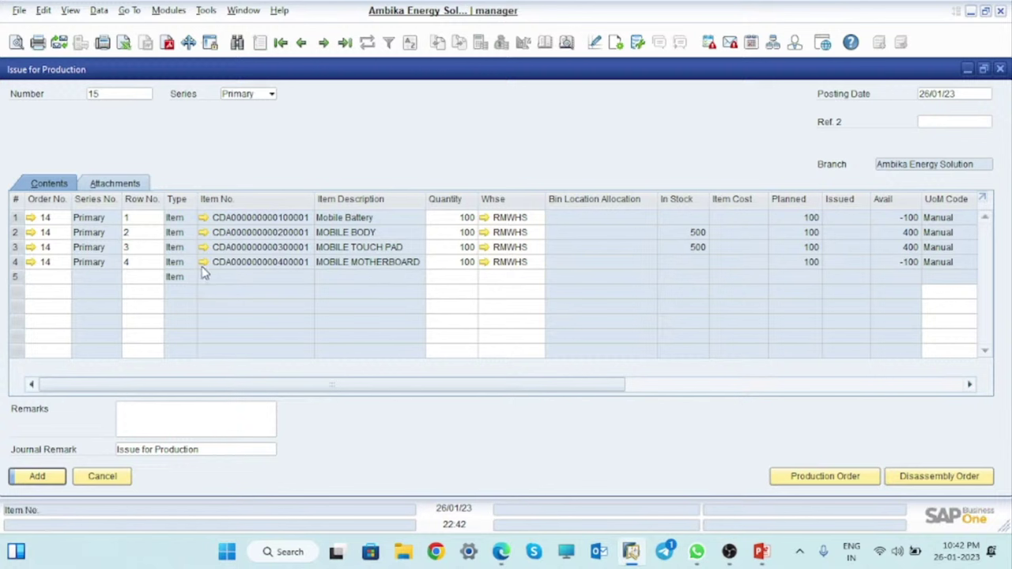
Minimise the Issue for Production, search the application menus for GOOD, and open a new Goods Receipt.
click(967, 70)
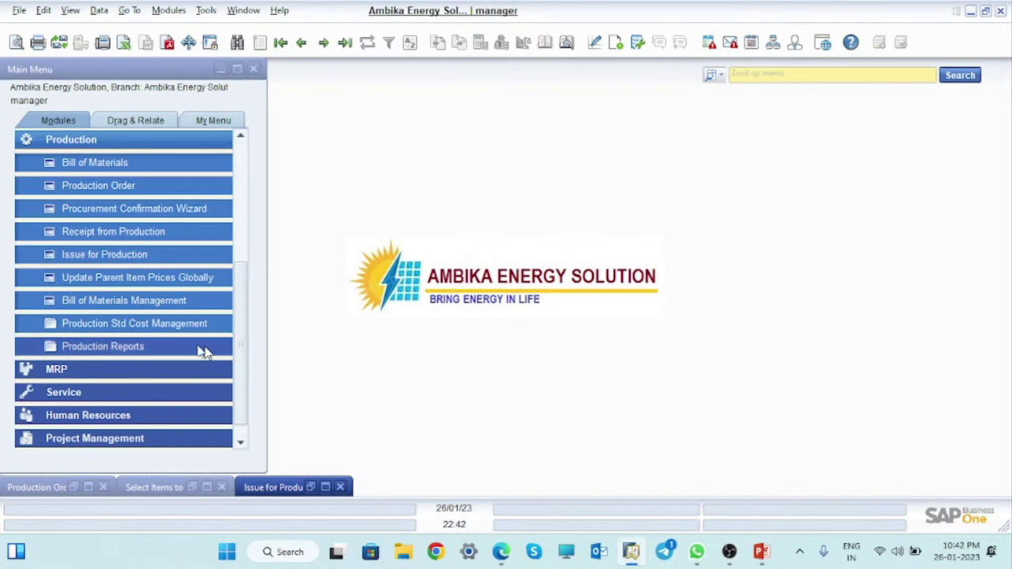
click(32, 140)
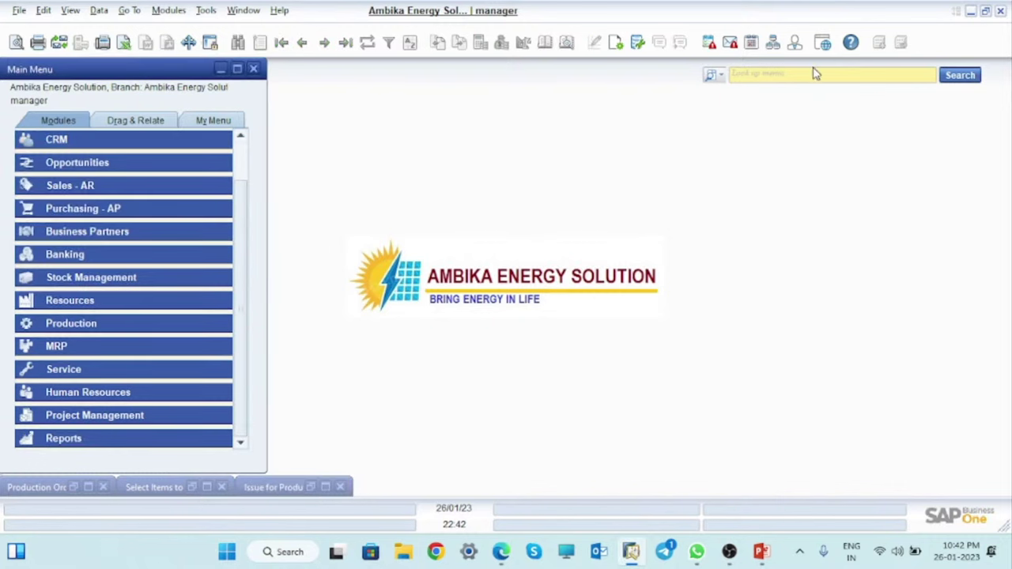
click(757, 78)
text(G)
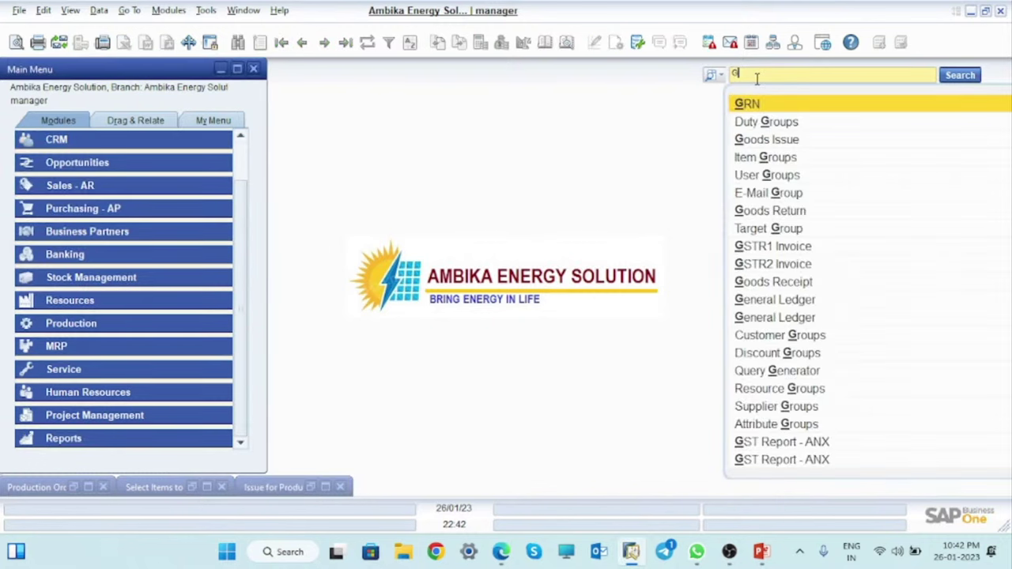
text(OOD)
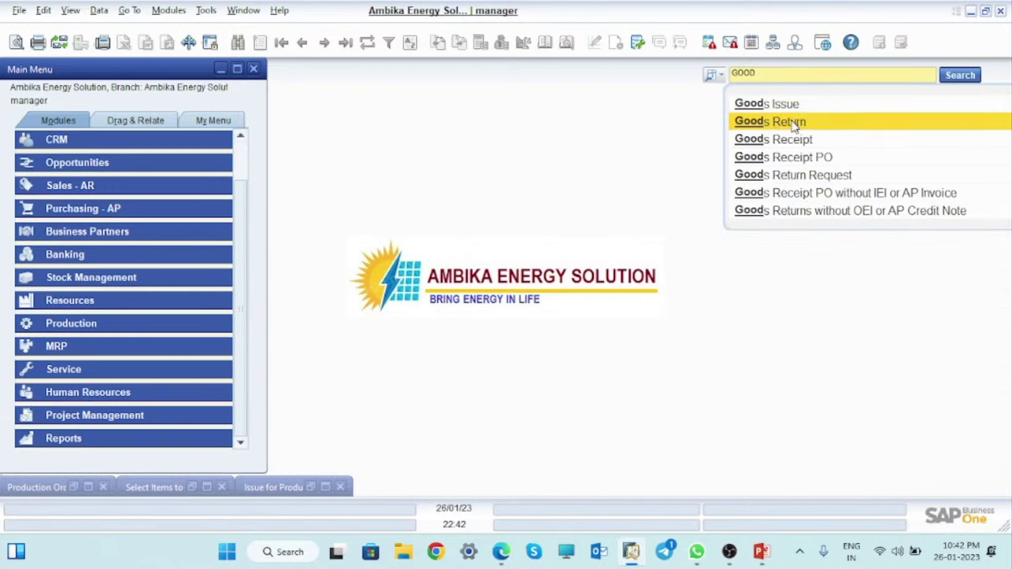
click(790, 140)
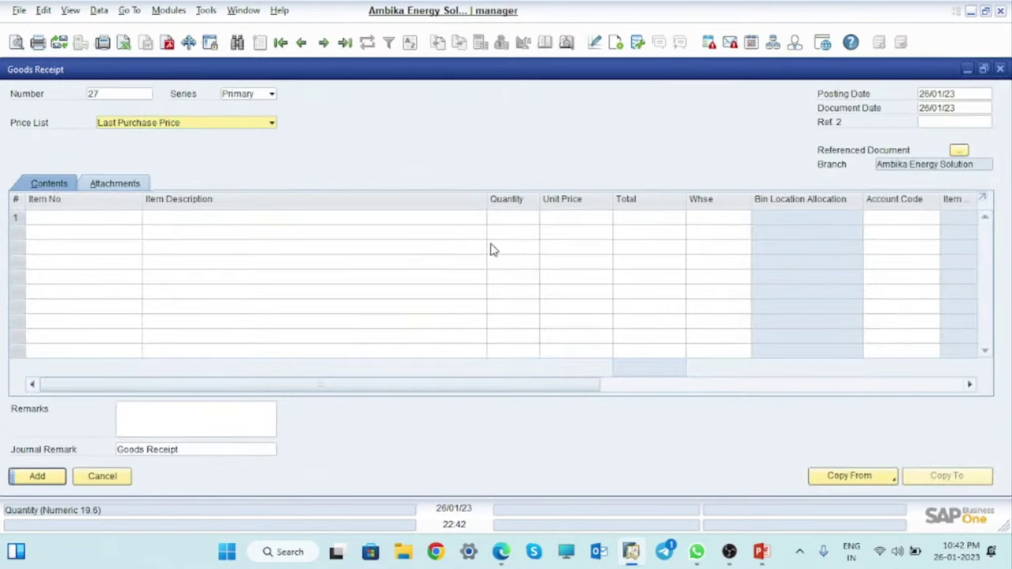
Review the last posted goods receipt and start a fresh one with Mobile Battery as its first item.
click(344, 42)
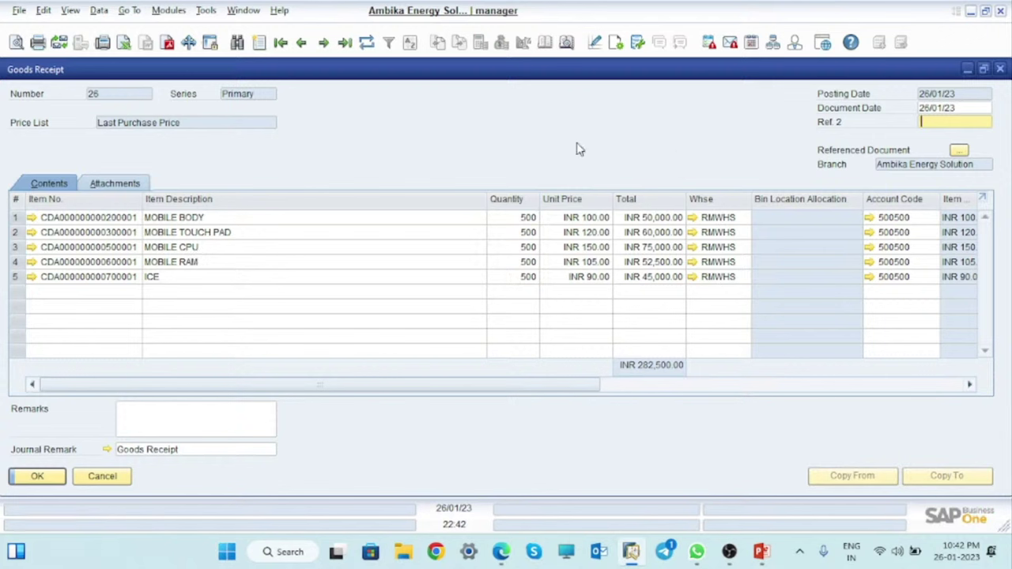
key(ctrl+a)
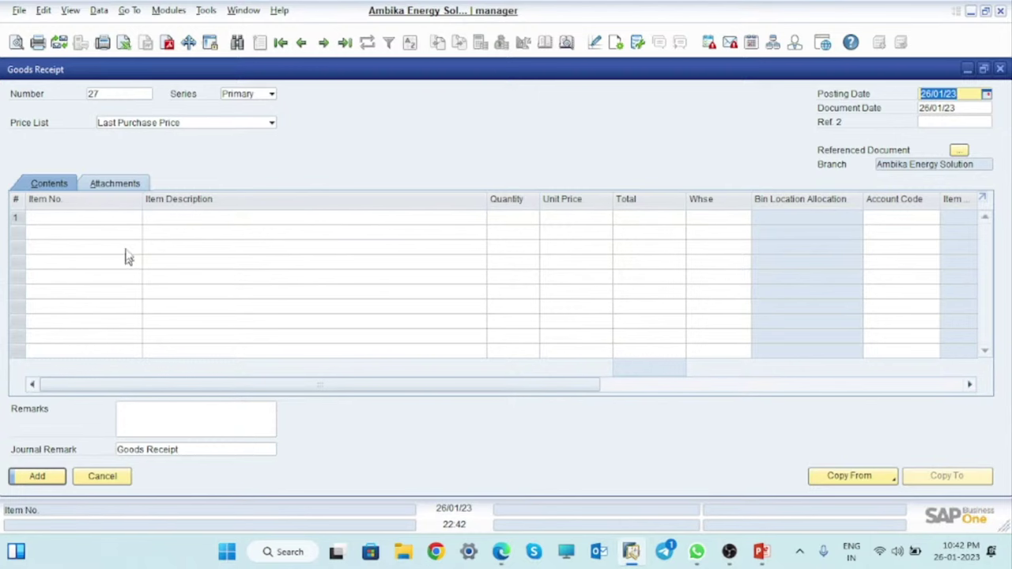
click(134, 226)
click(135, 219)
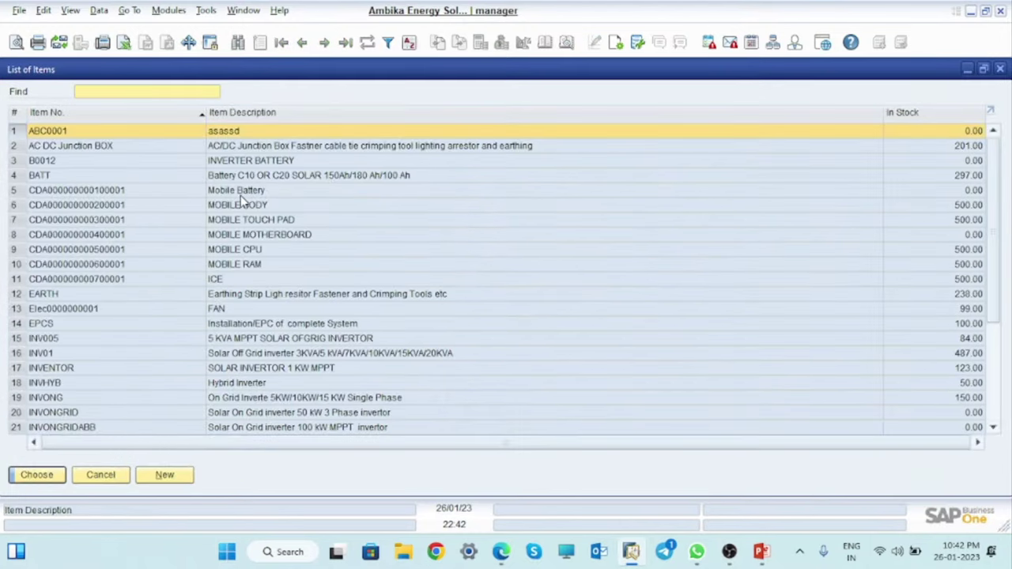
click(239, 196)
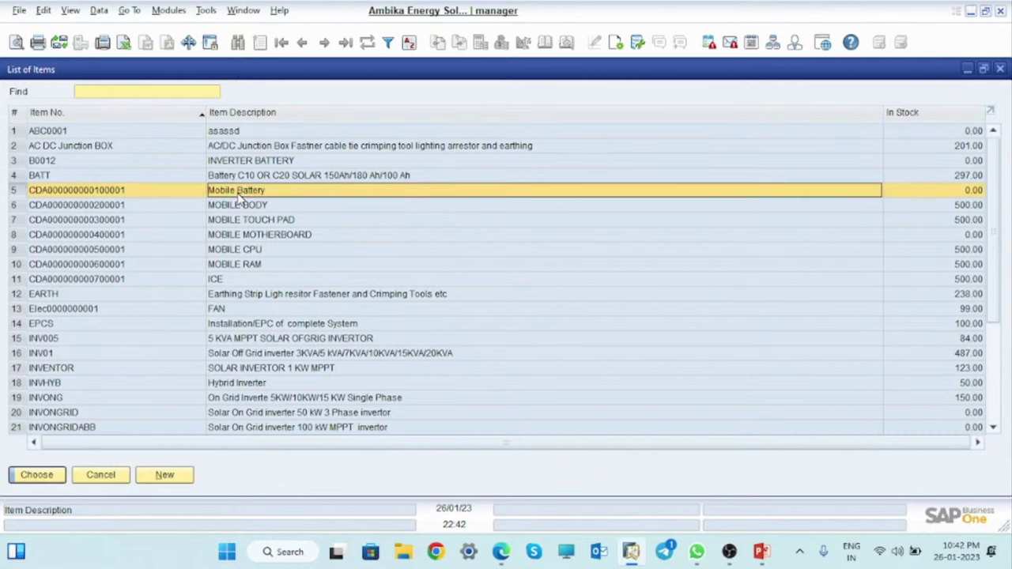
click(37, 475)
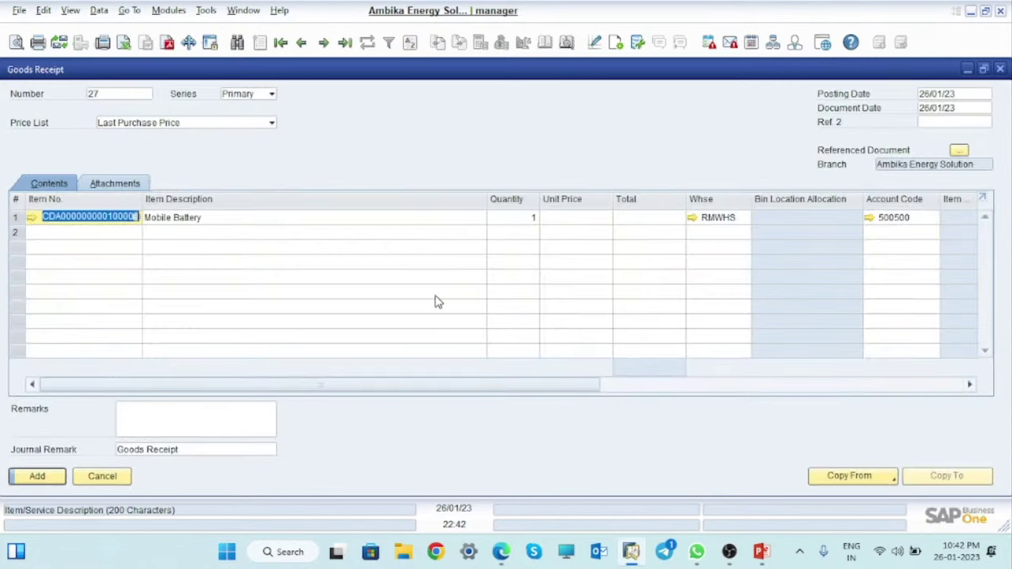
Set the Mobile Battery's quantity to 500 and unit price to INR 50, add the goods receipt, and close it.
click(535, 221)
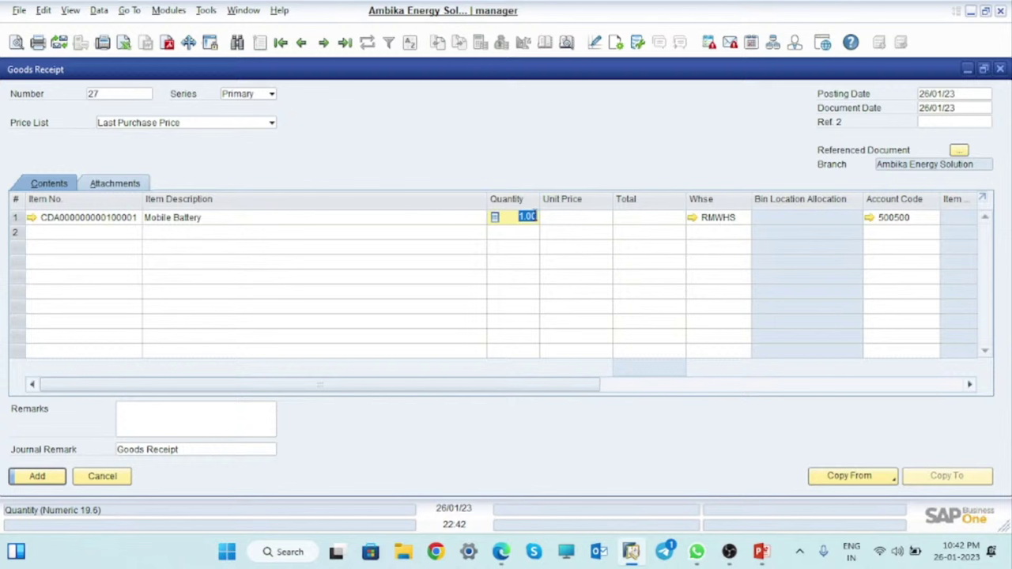
text(500)
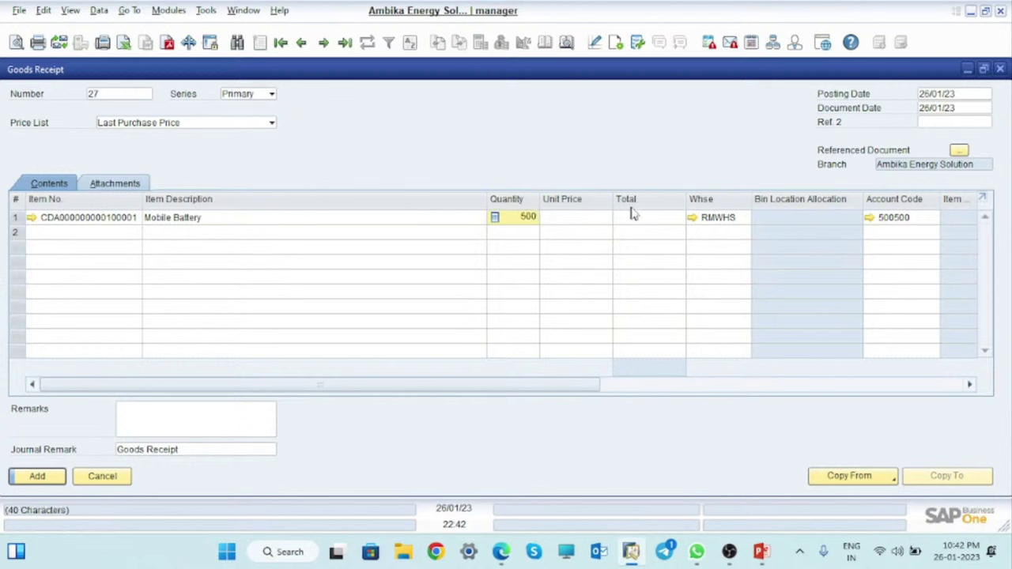
click(582, 217)
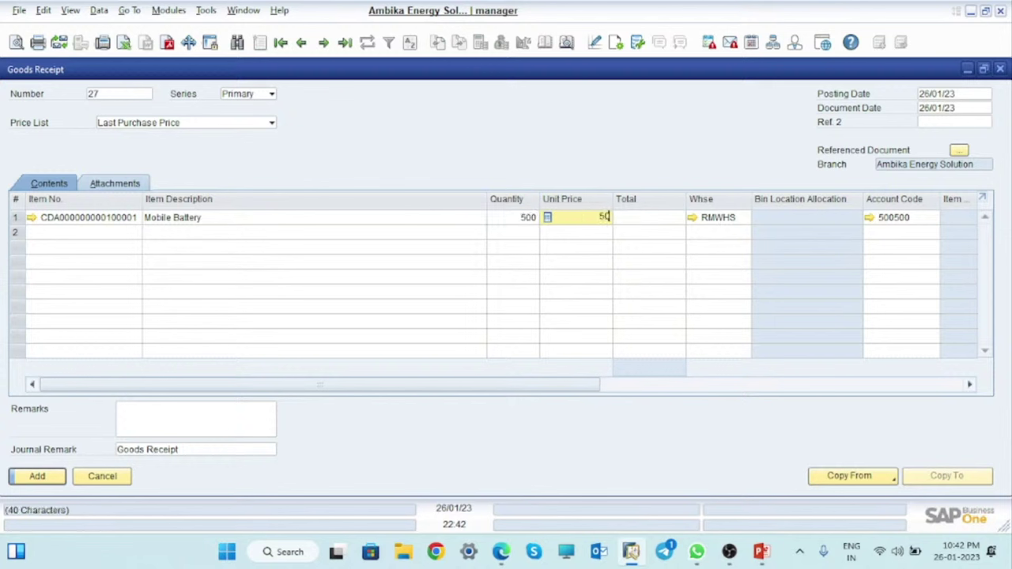
text(50)
key(Tab)
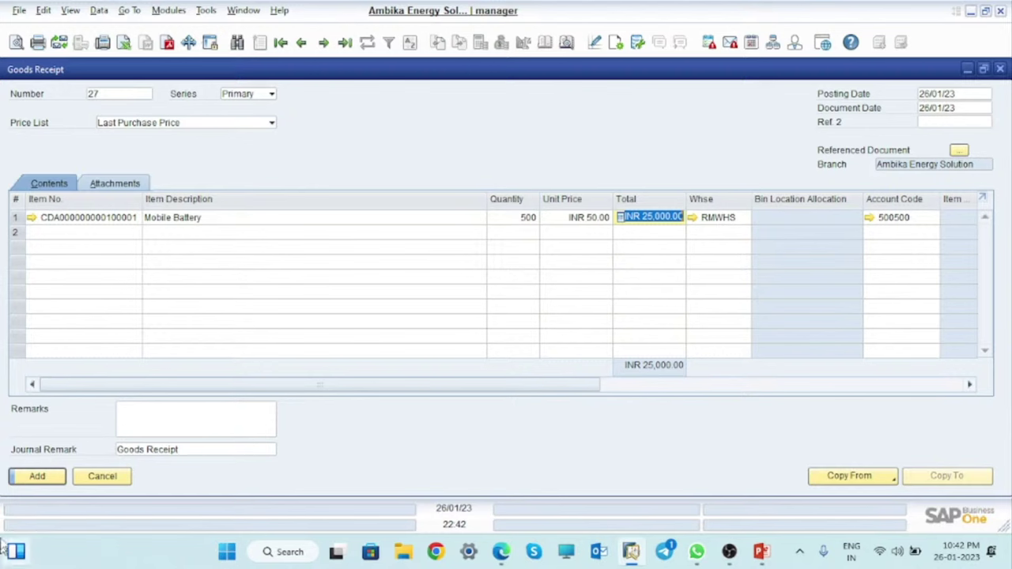
click(46, 477)
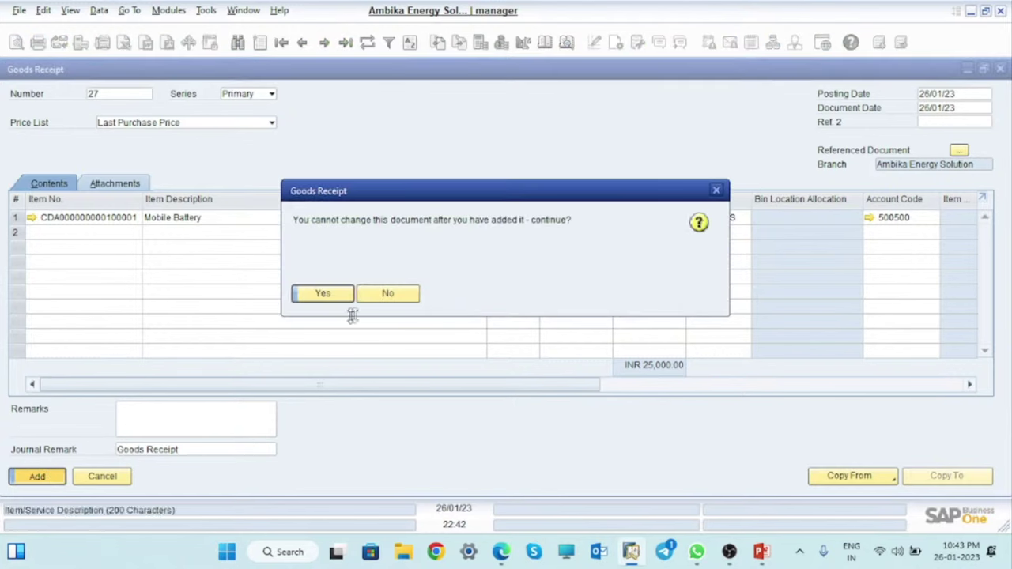
click(320, 297)
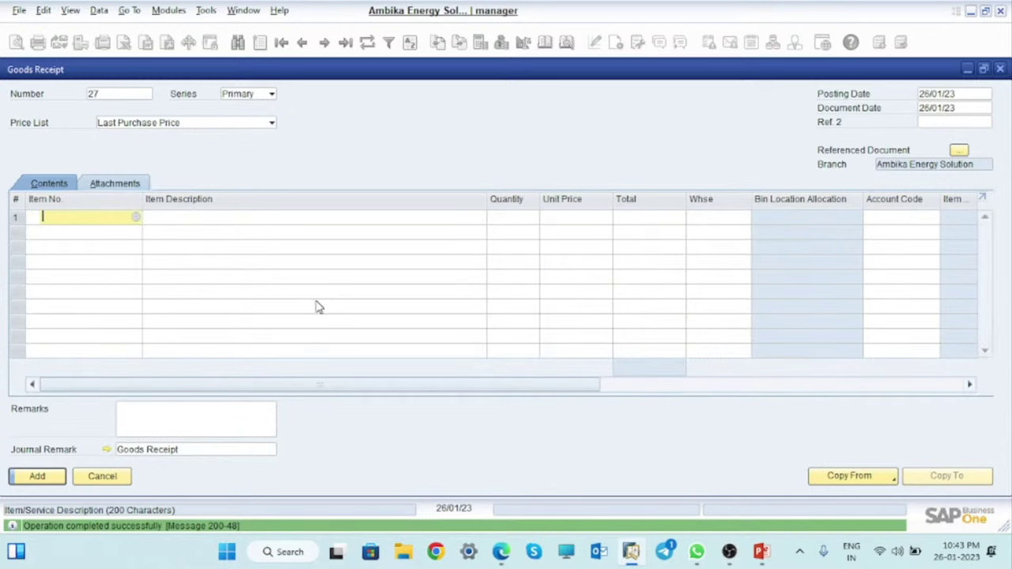
click(1001, 69)
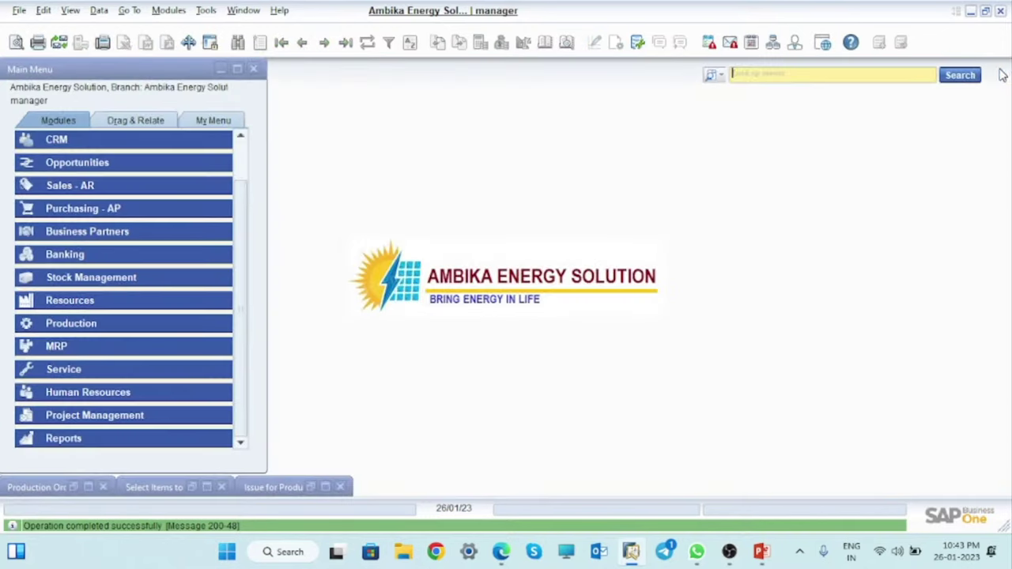
Restore the minimised Issue for Production and close it without saving its changes.
click(326, 488)
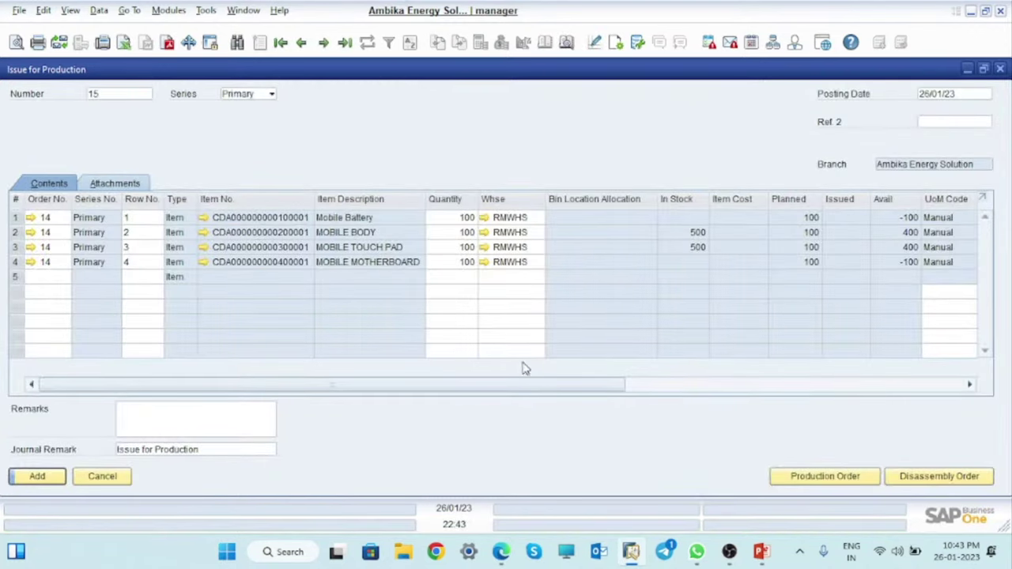
click(367, 43)
click(1001, 69)
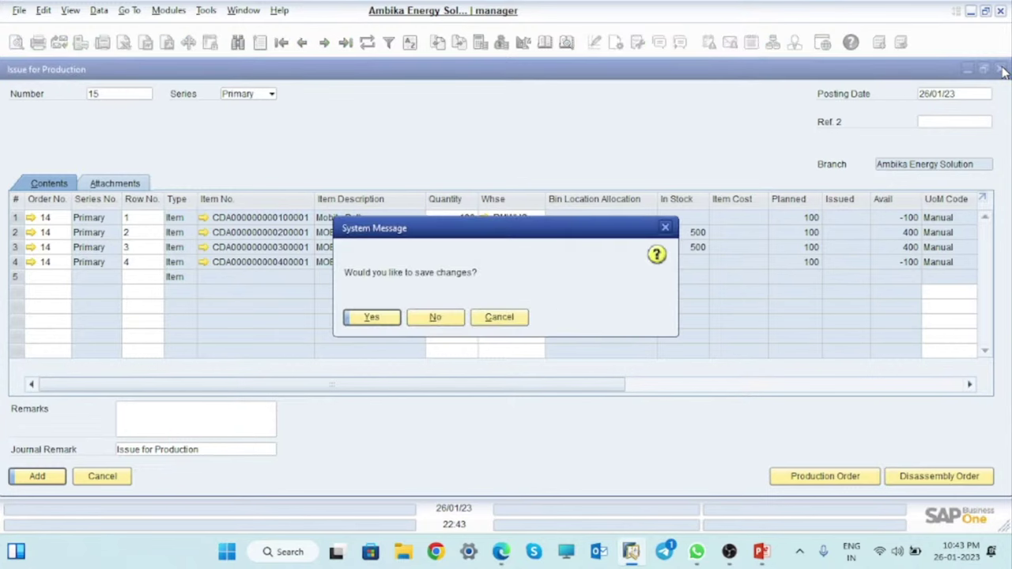
click(436, 317)
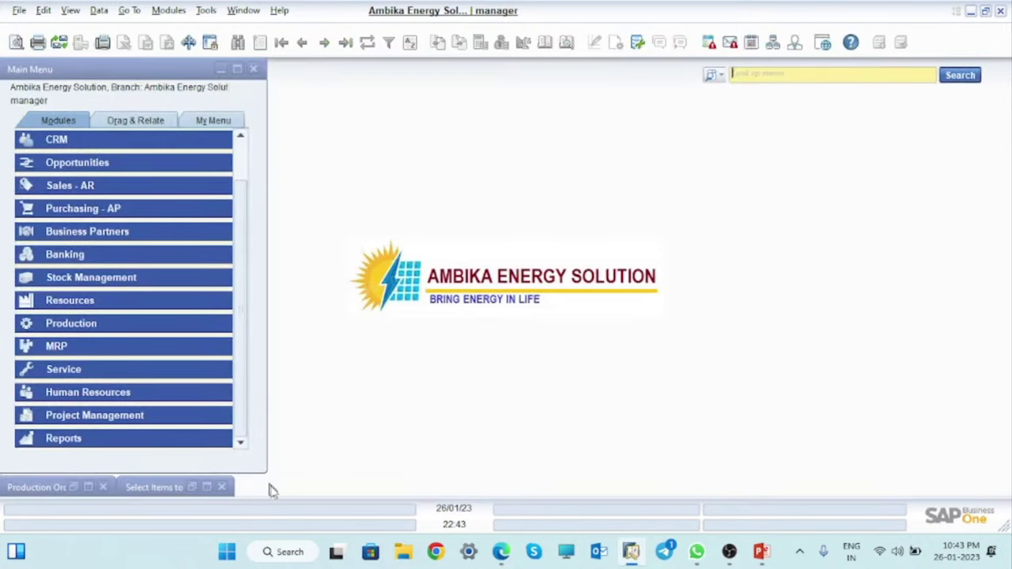
Try to copy the battery, body and touch pad of production order 14 from the minimised item selection.
click(206, 487)
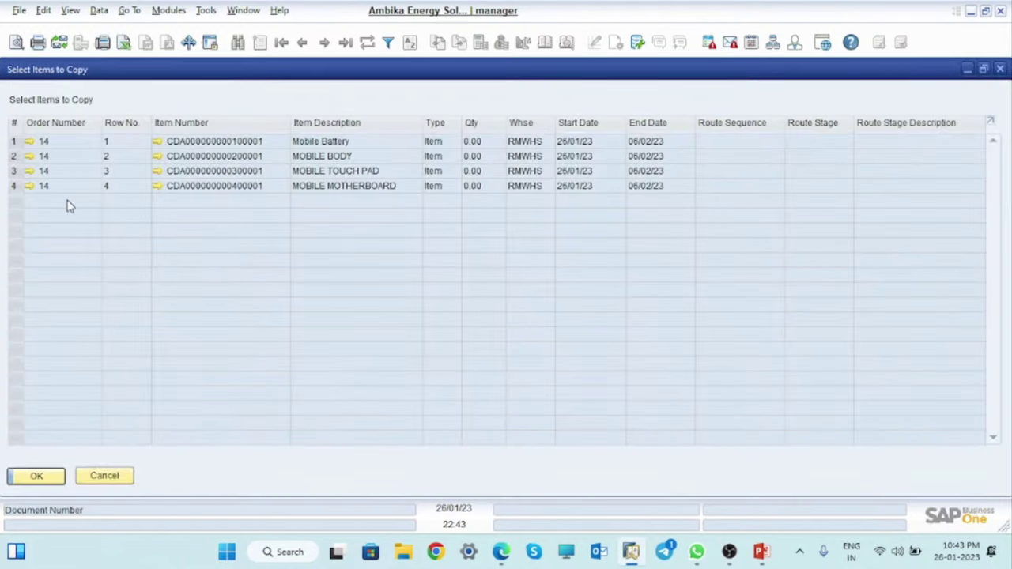
click(14, 188)
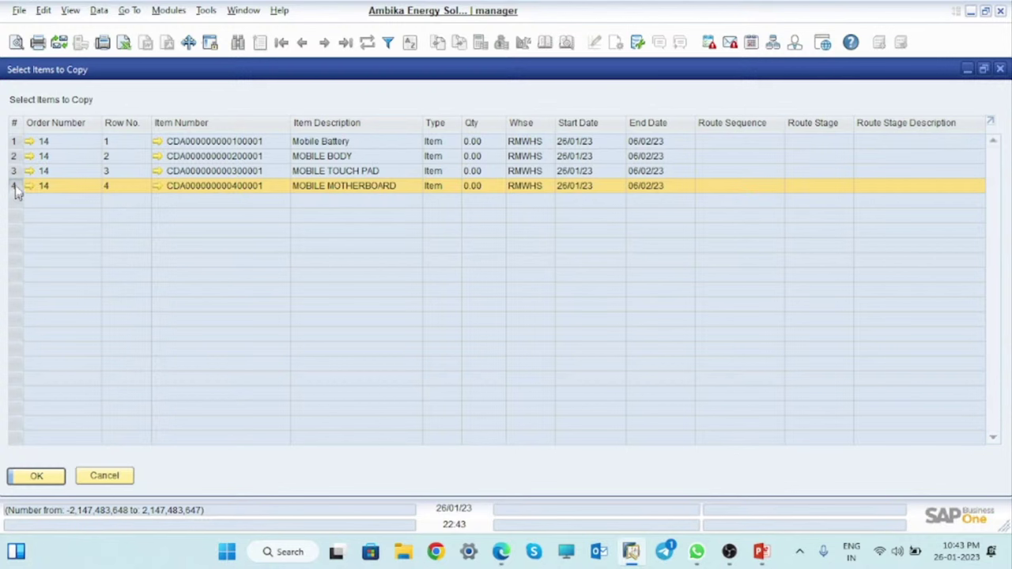
ctrl+click(18, 171)
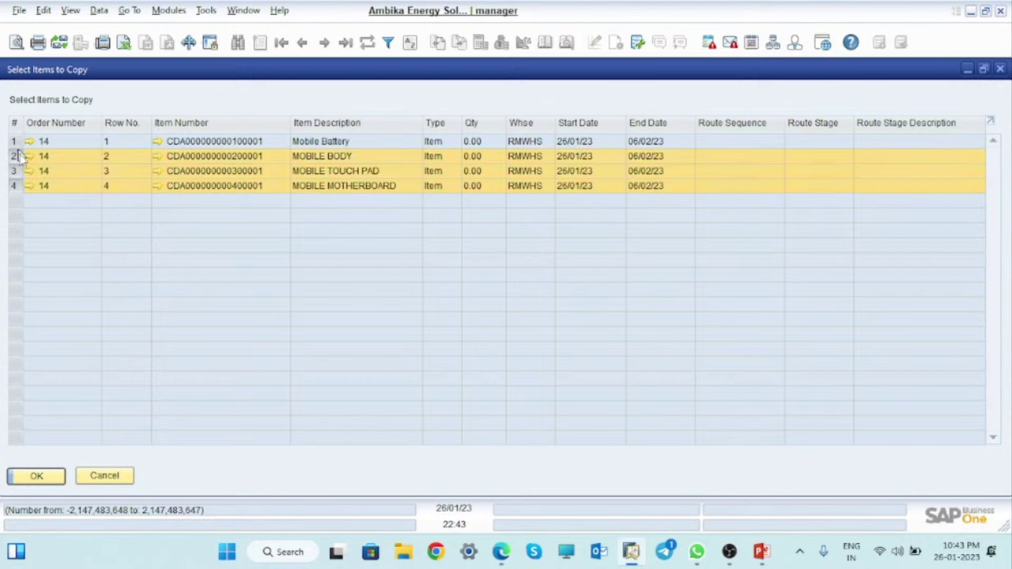
click(16, 186)
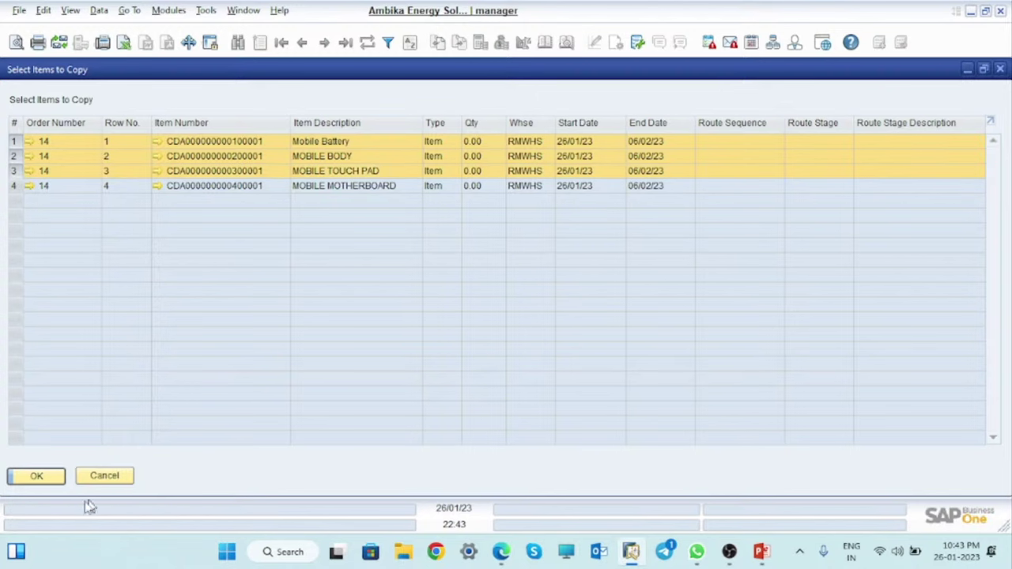
click(36, 477)
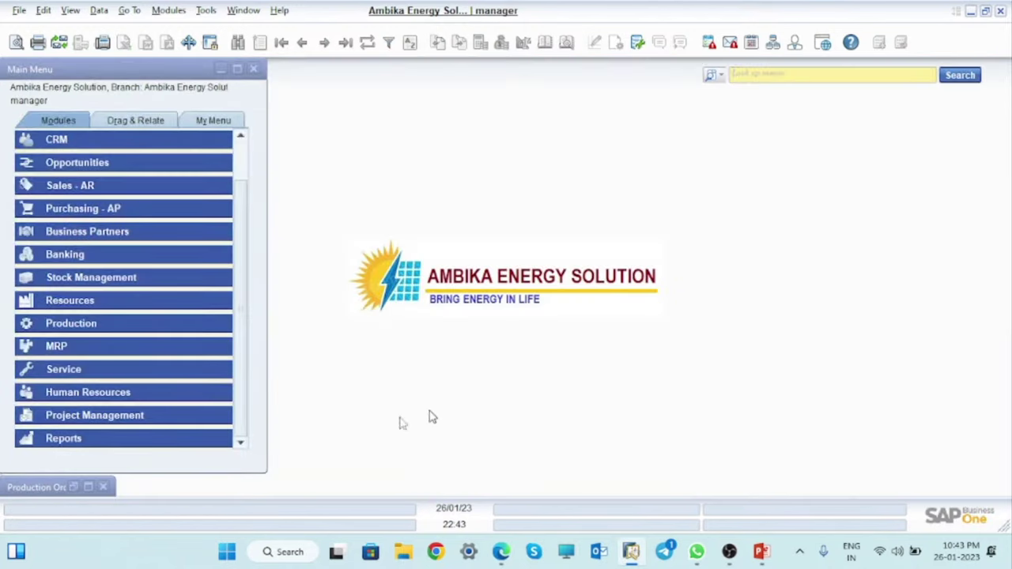
Start a new Issue for Production and copy all four components of production order 14 for Mobile into it.
click(92, 488)
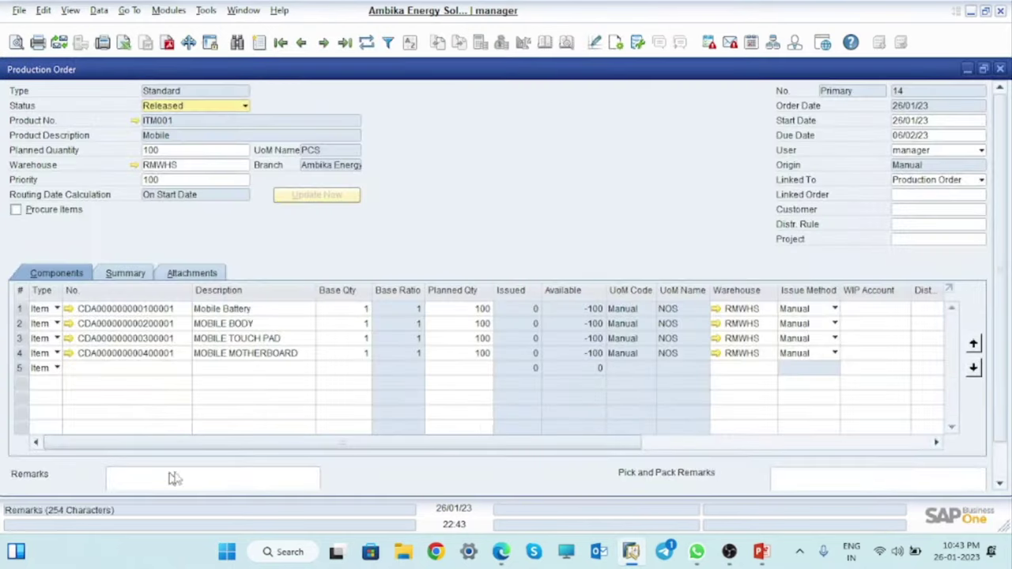
click(968, 70)
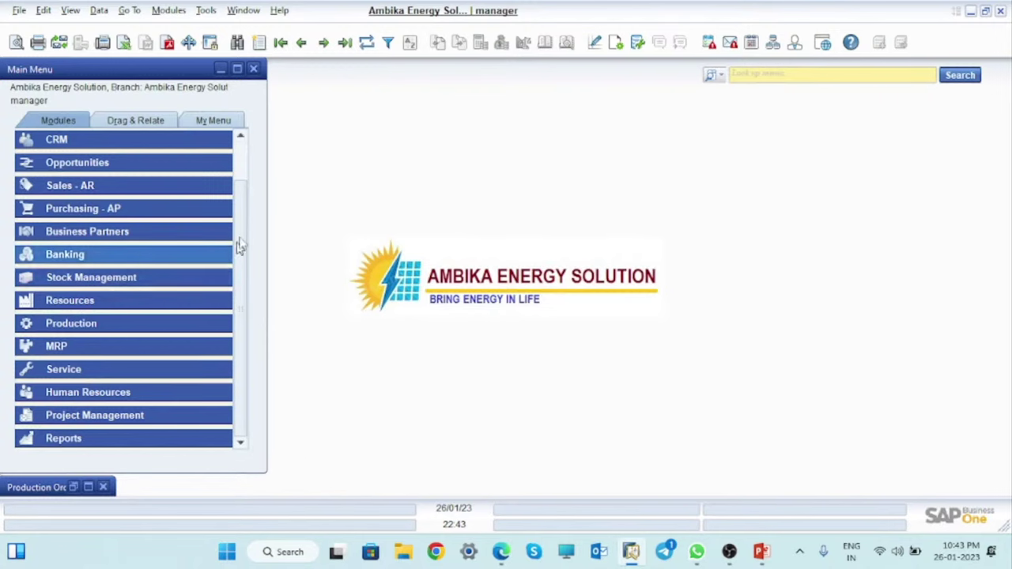
click(95, 323)
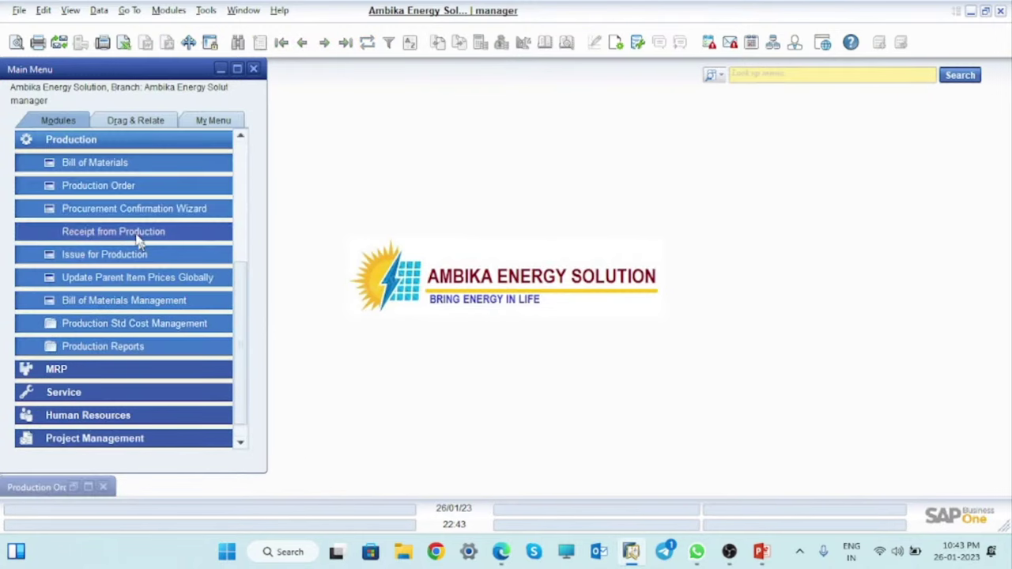
click(105, 255)
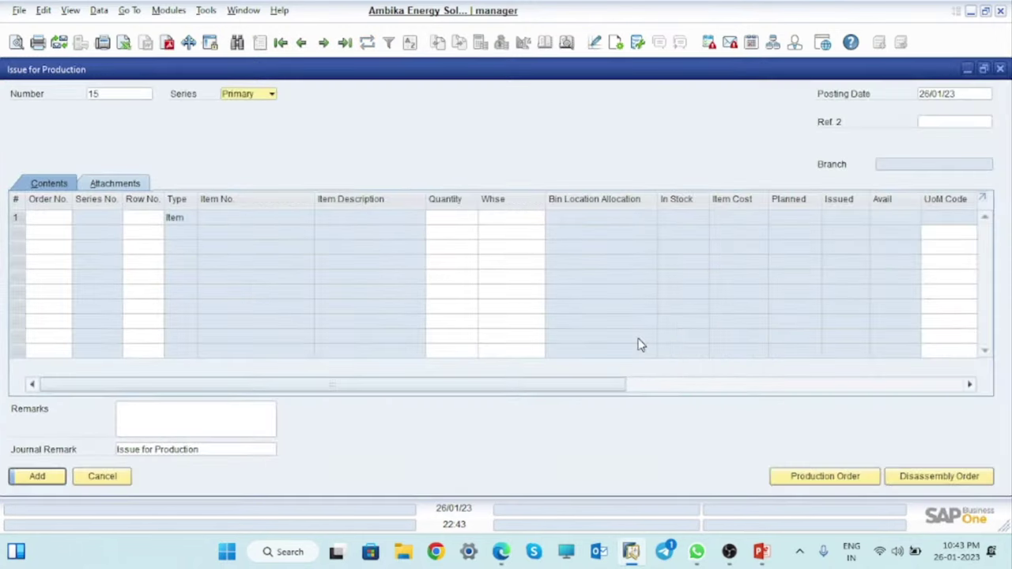
click(822, 478)
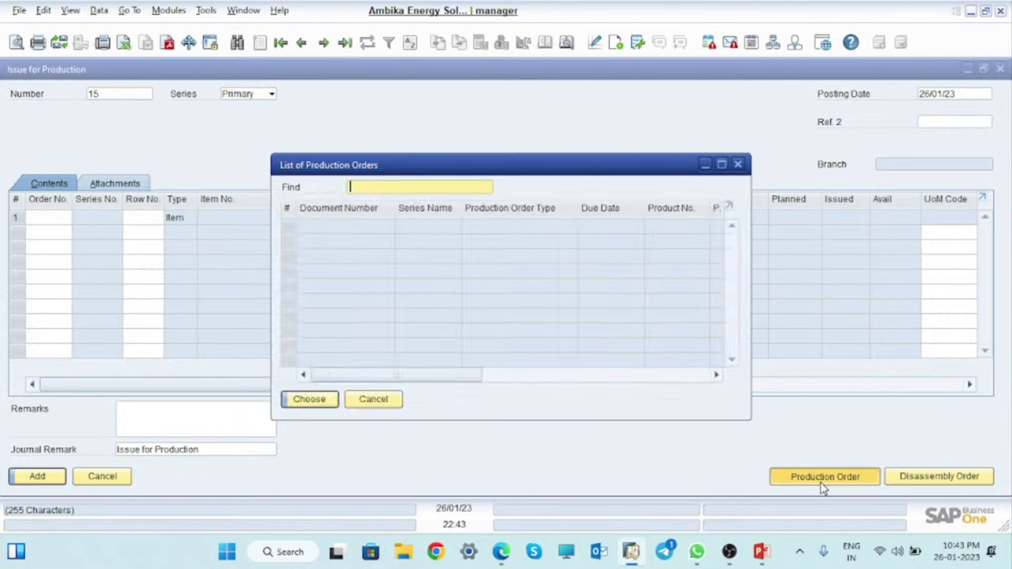
click(24, 176)
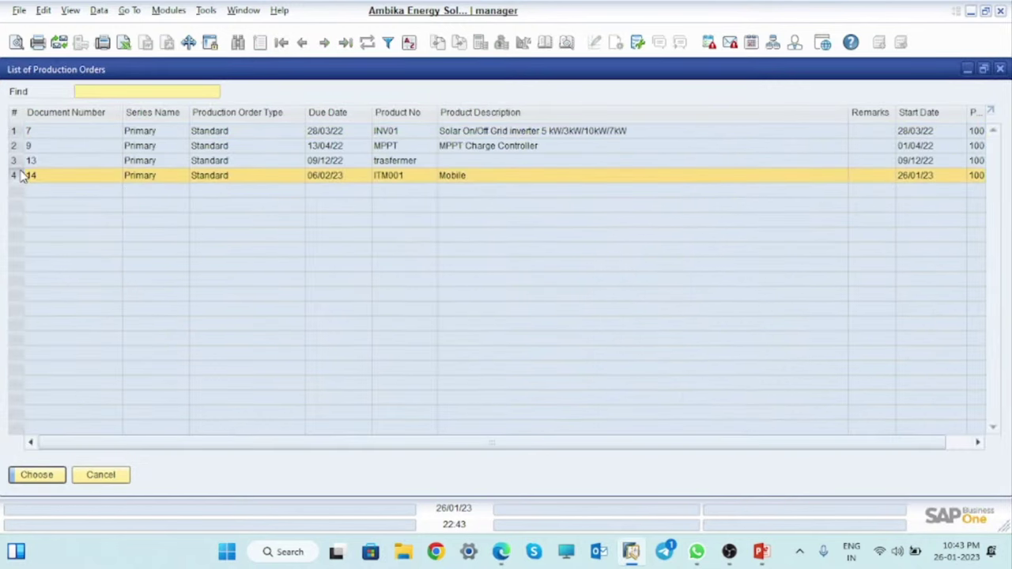
click(37, 475)
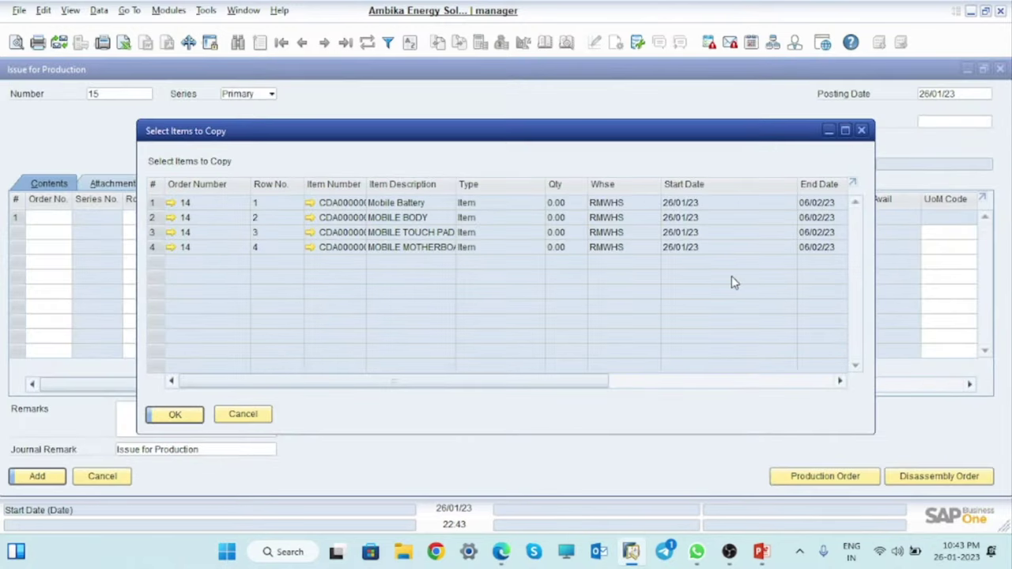
click(845, 131)
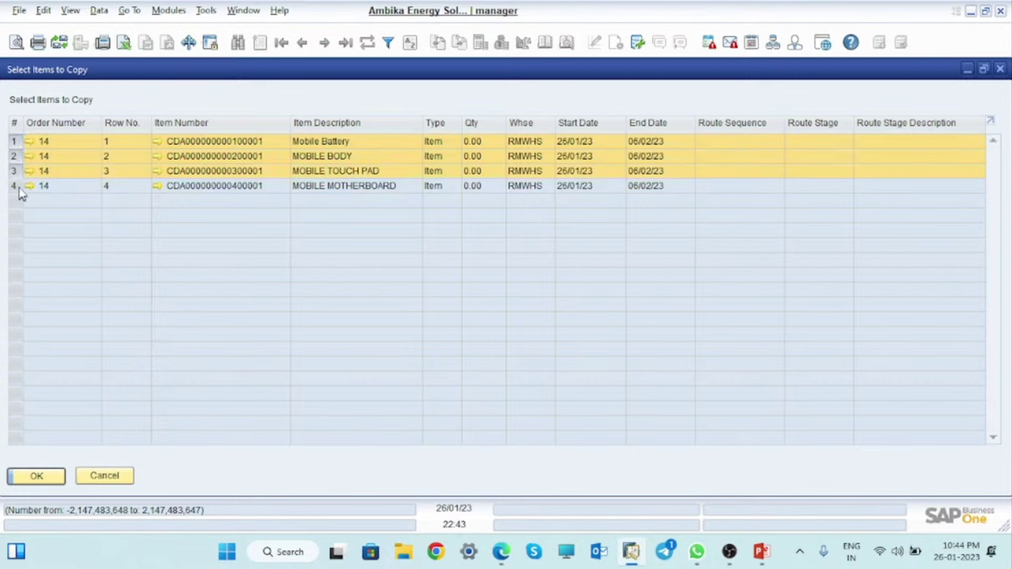
click(34, 482)
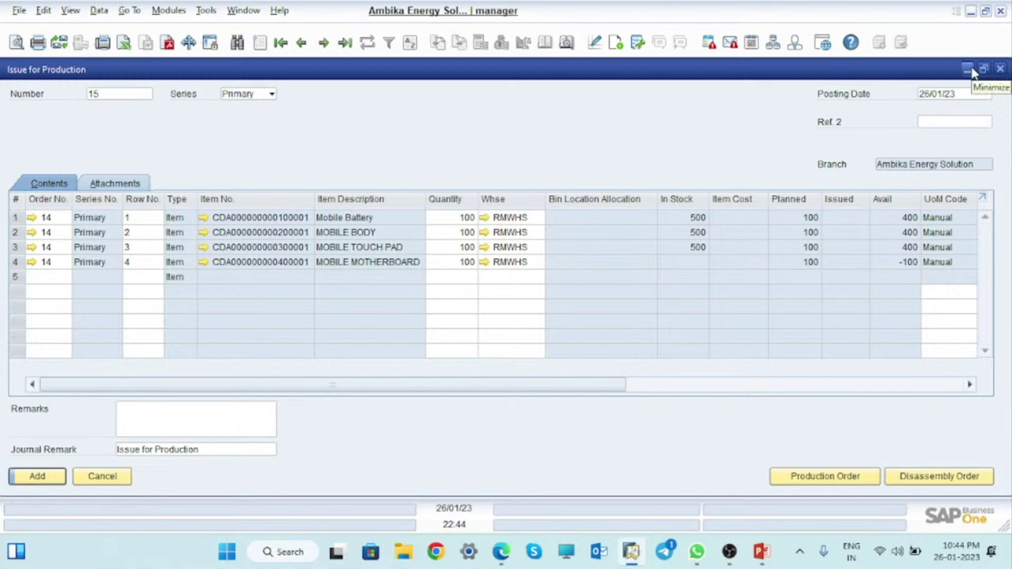
Delete the MOBILE MOTHERBOARD row from the issue, add the Issue for Production, and close it.
right_click(14, 265)
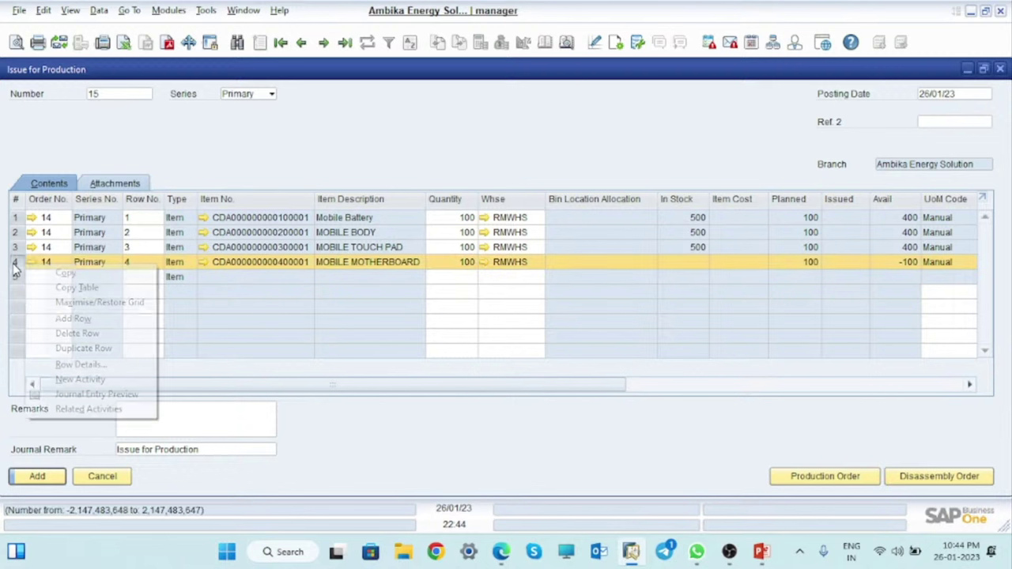
click(78, 333)
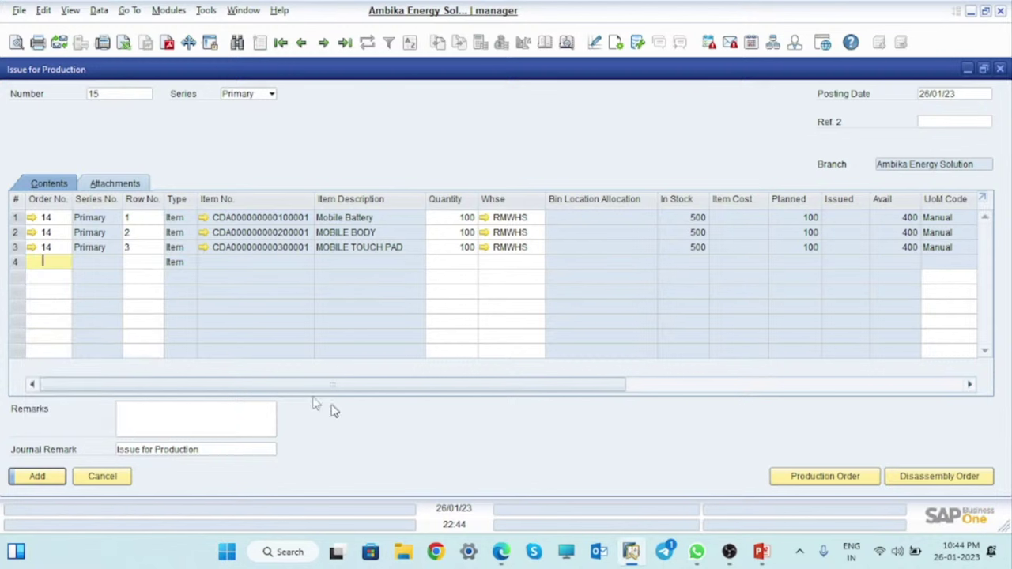
click(36, 477)
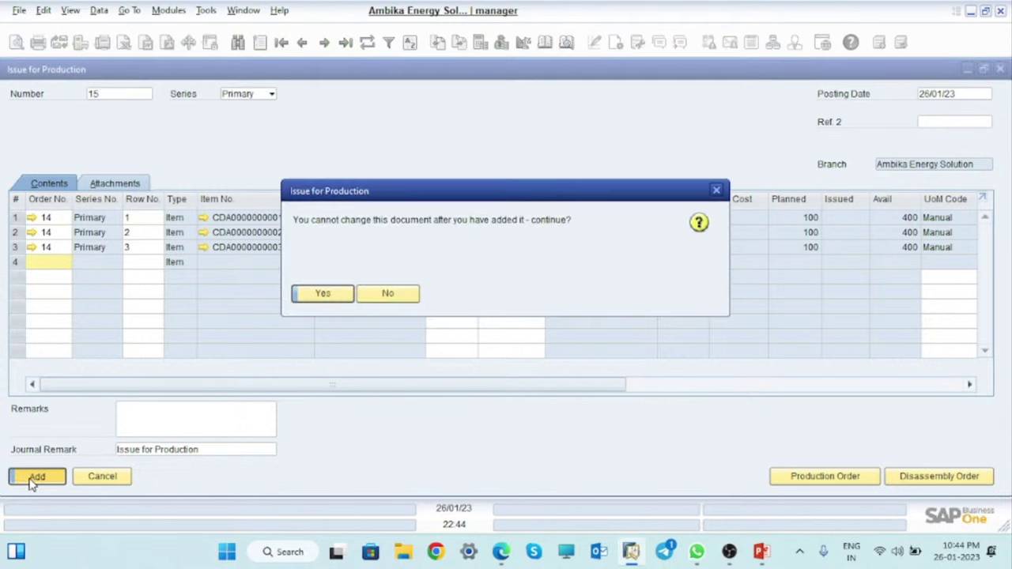
click(323, 294)
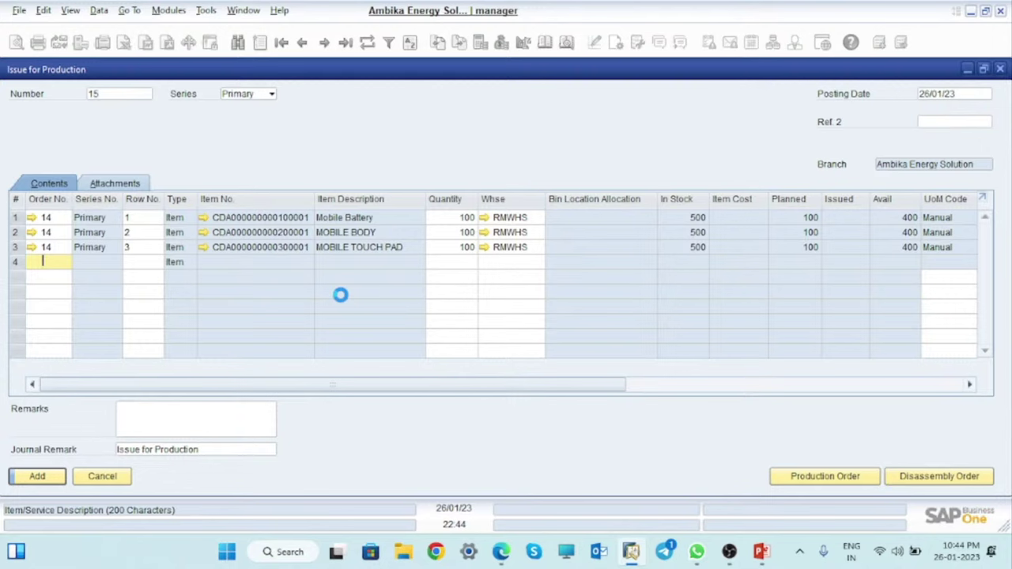
click(1000, 69)
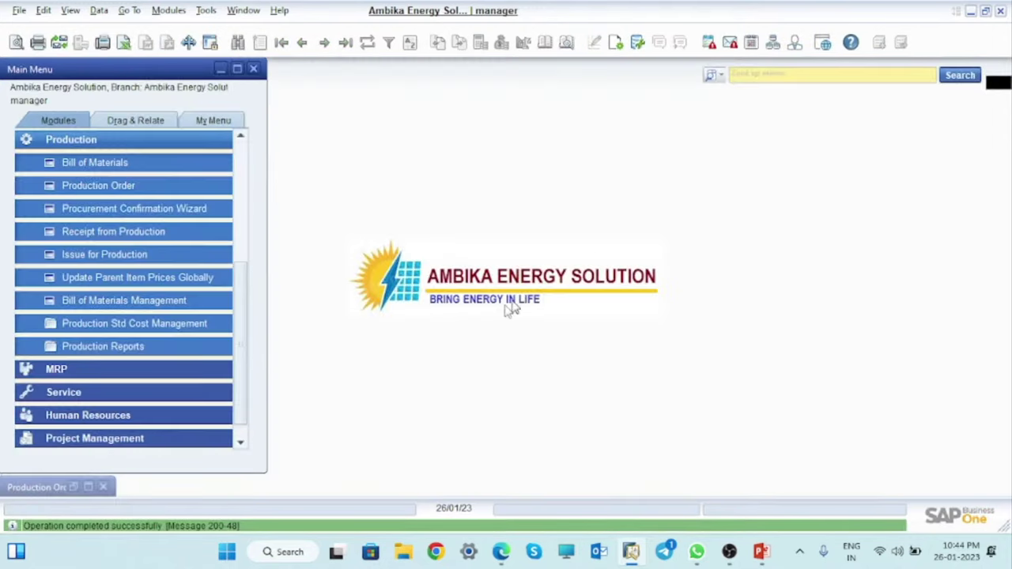
Browse the Bill of Materials records backwards from the last one for the mobile motherboard's BOM, then close the form.
click(96, 164)
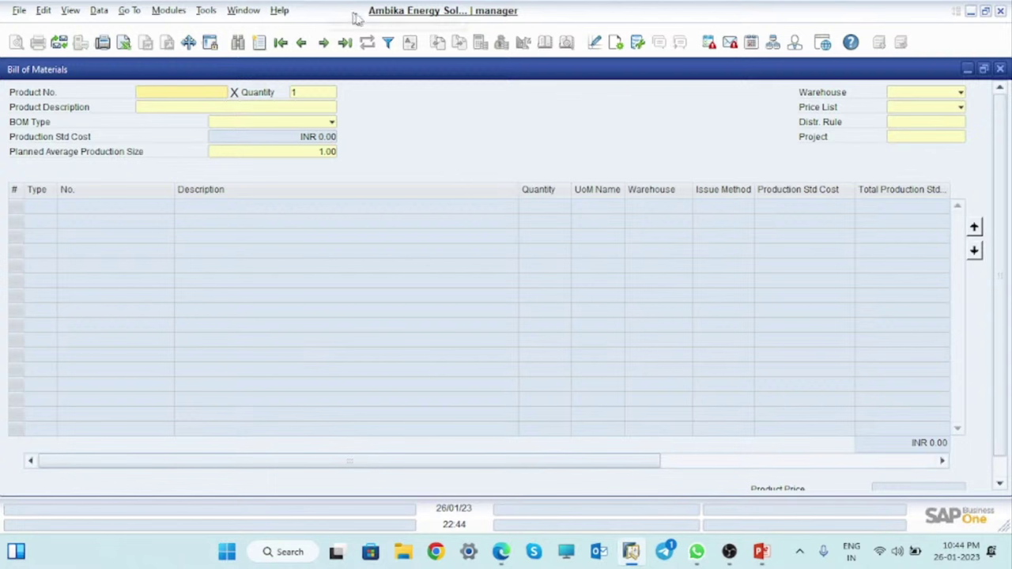
click(345, 43)
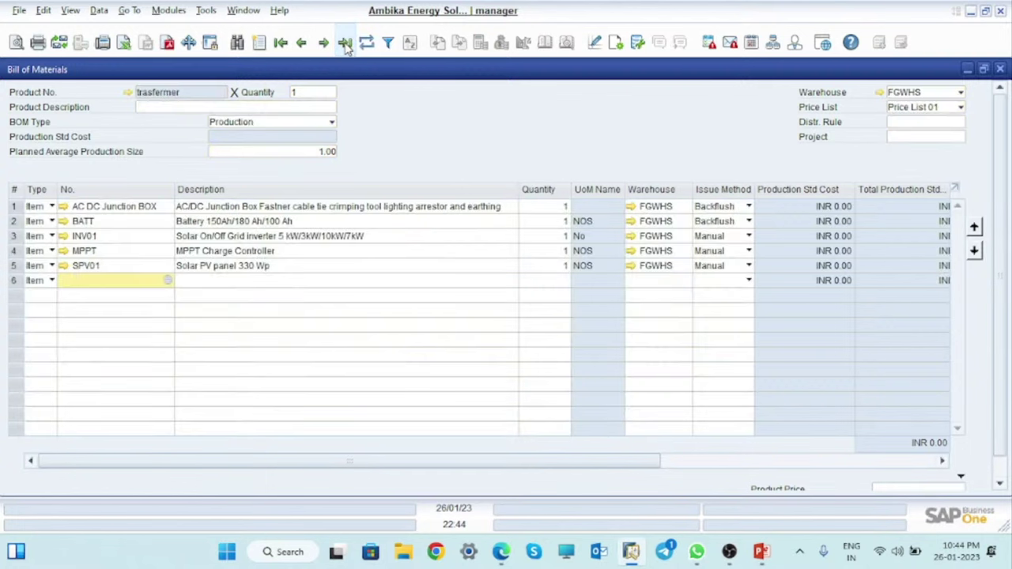
click(304, 45)
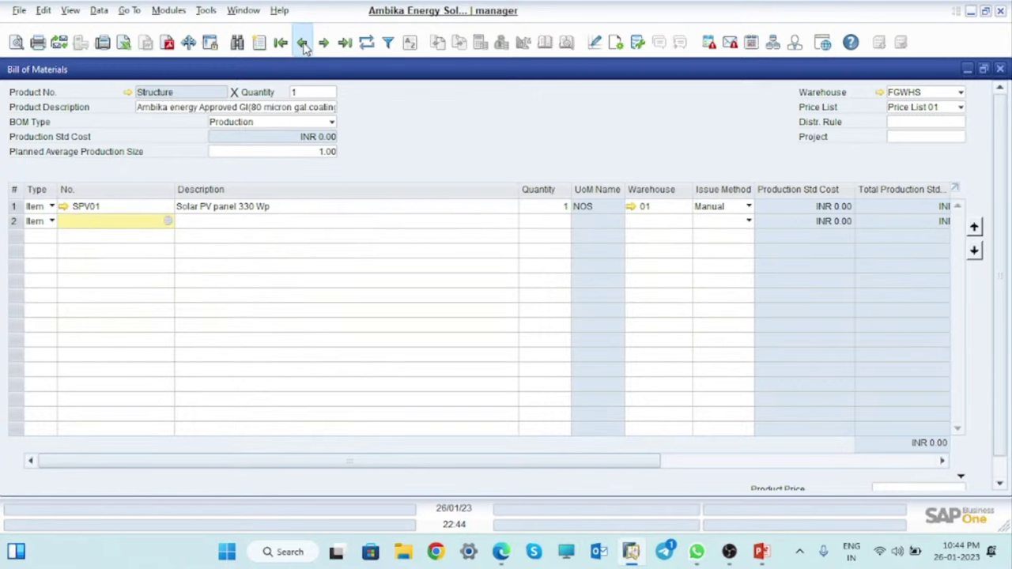
click(303, 44)
click(304, 44)
click(304, 44)
click(304, 45)
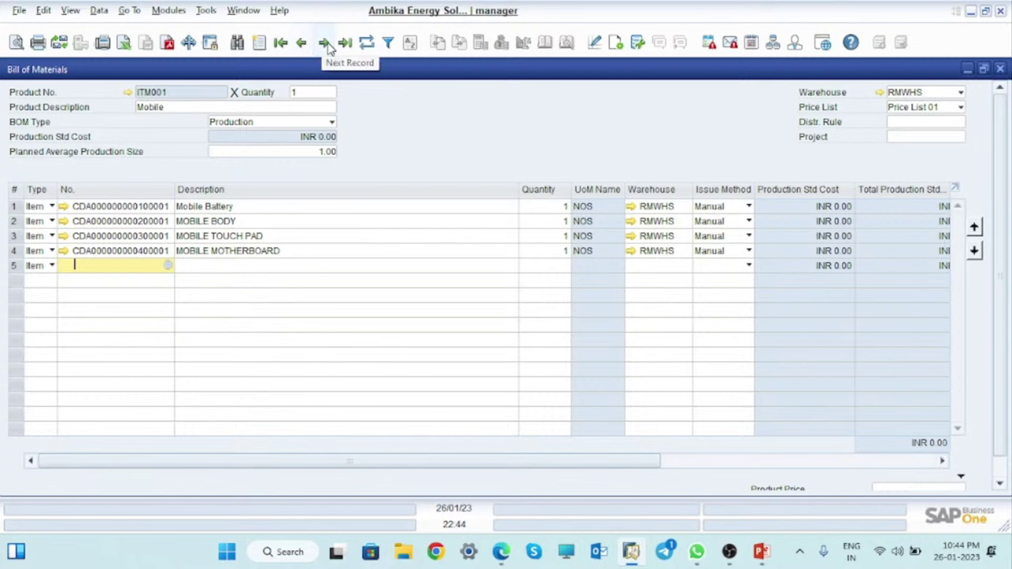
click(304, 45)
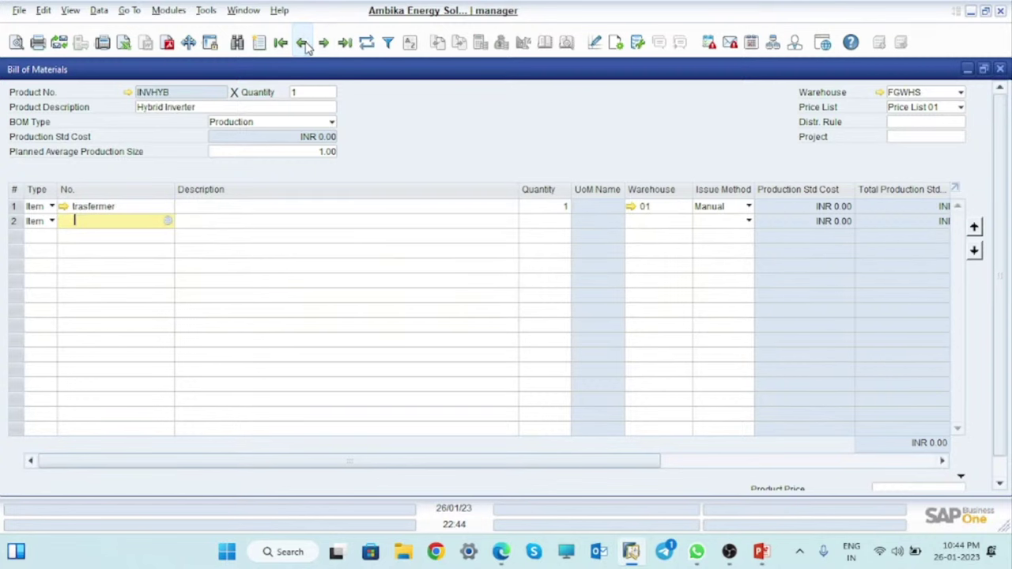
click(323, 43)
click(322, 44)
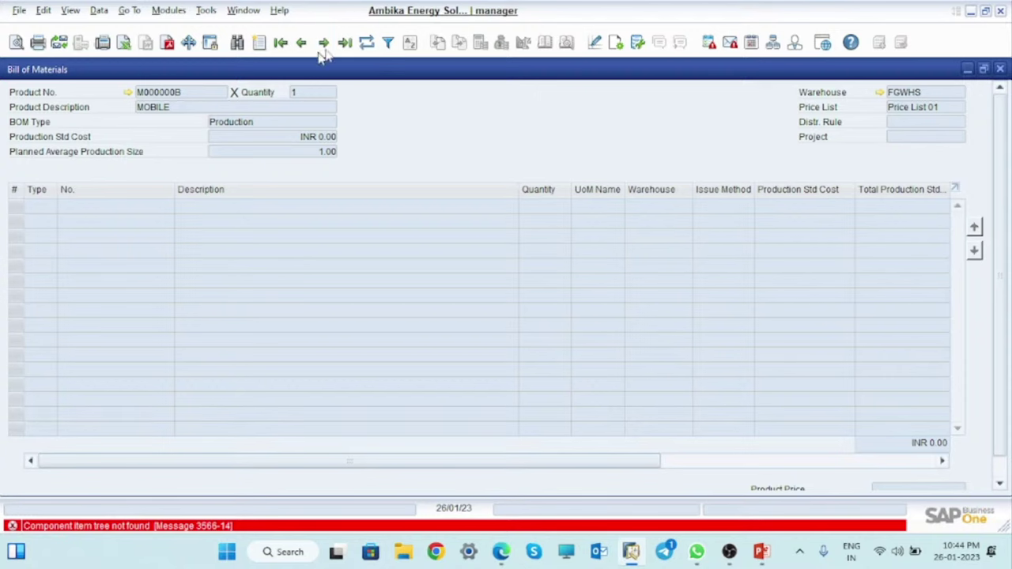
click(999, 68)
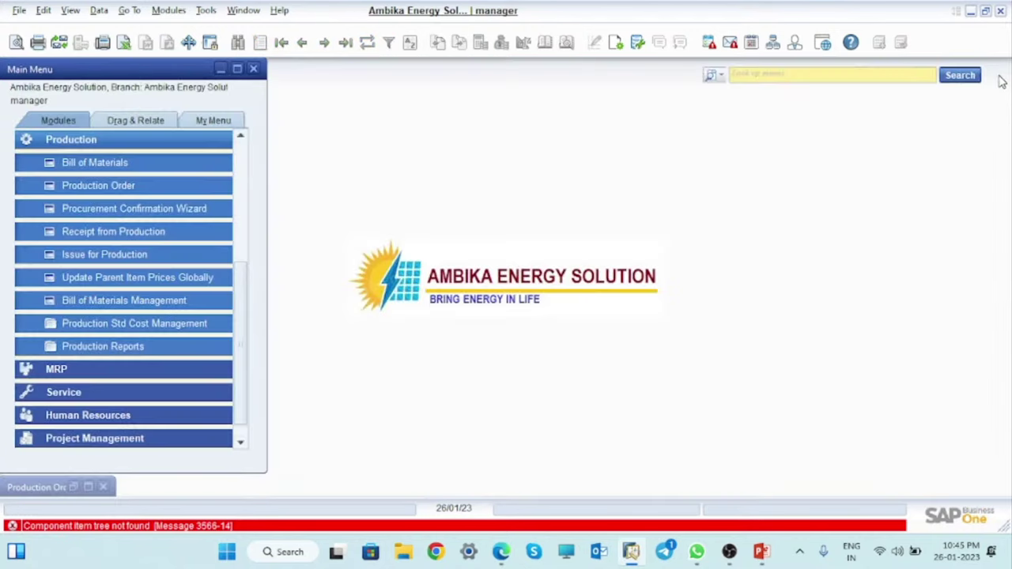
Look up the MOBILE MOTHERBOARD bill of materials in the BOM list, view its components, and minimise it.
click(106, 163)
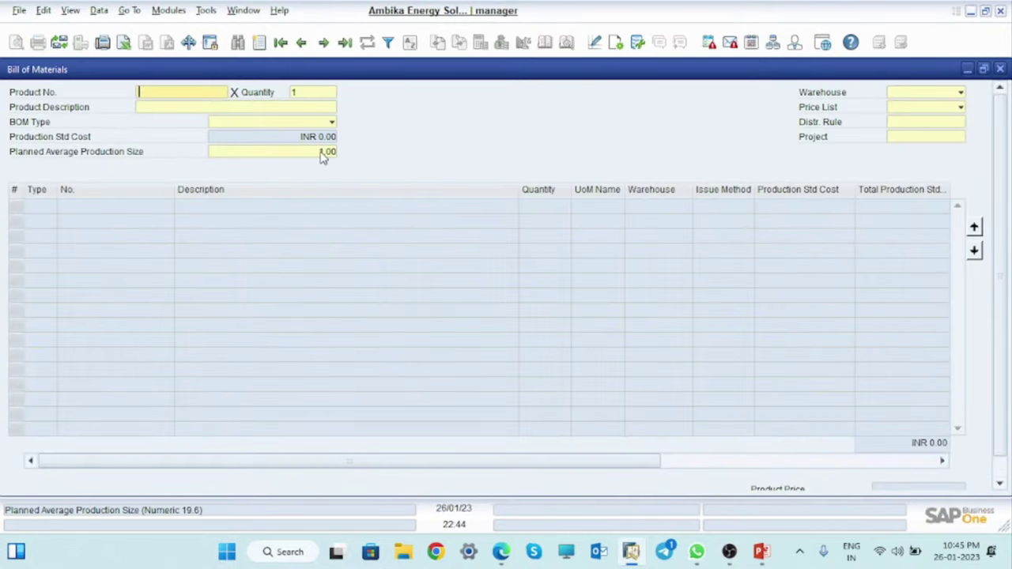
key(Tab)
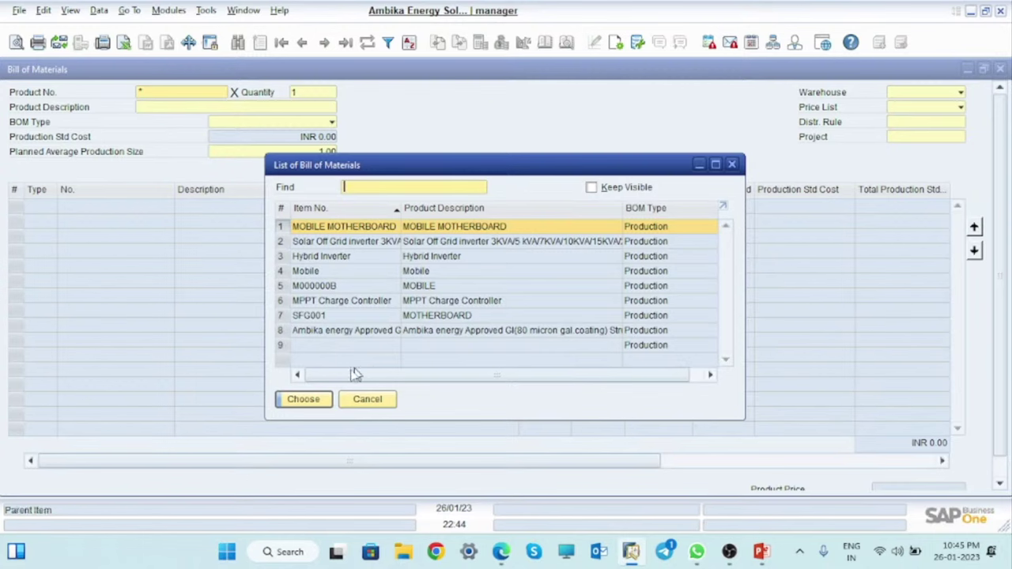
click(301, 401)
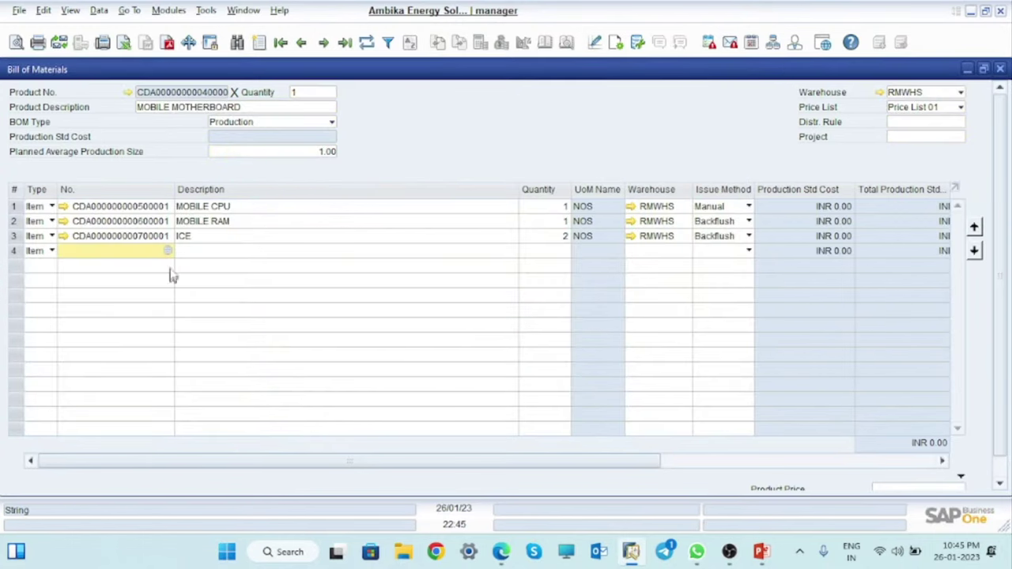
click(968, 70)
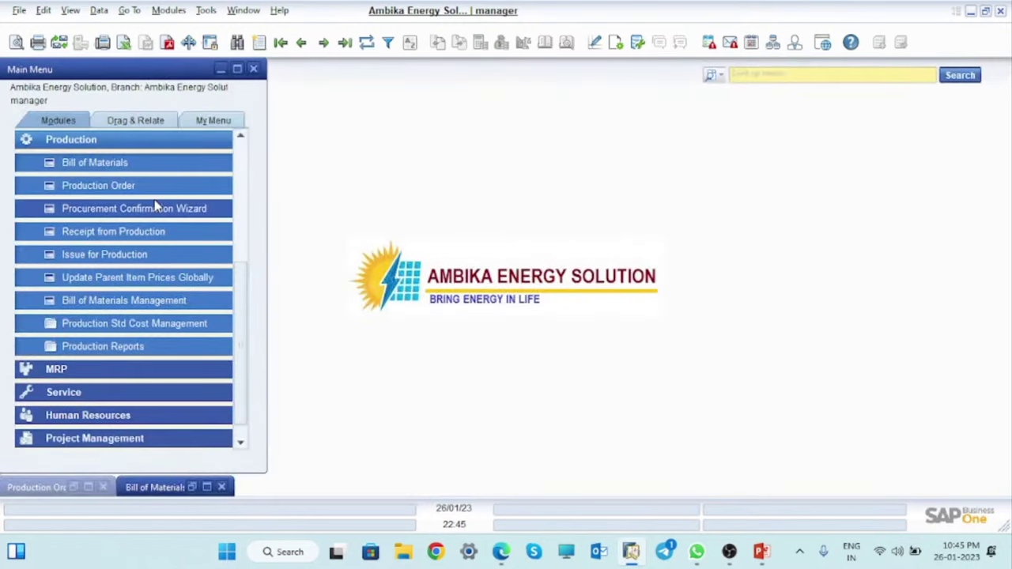
Add a standard production order for MOBILE MOTHERBOARD with a planned quantity of 100.
click(91, 184)
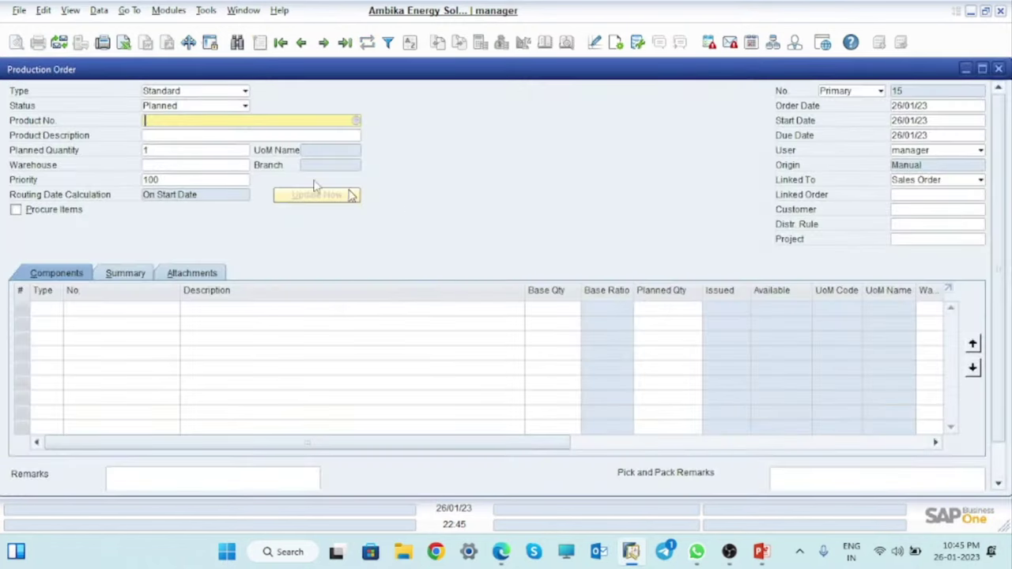
key(Tab)
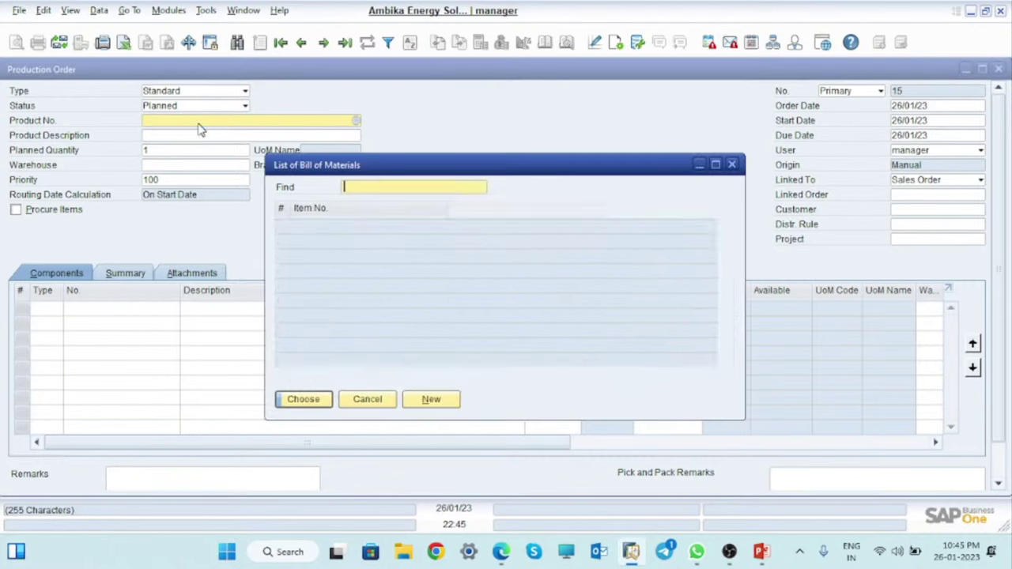
click(289, 399)
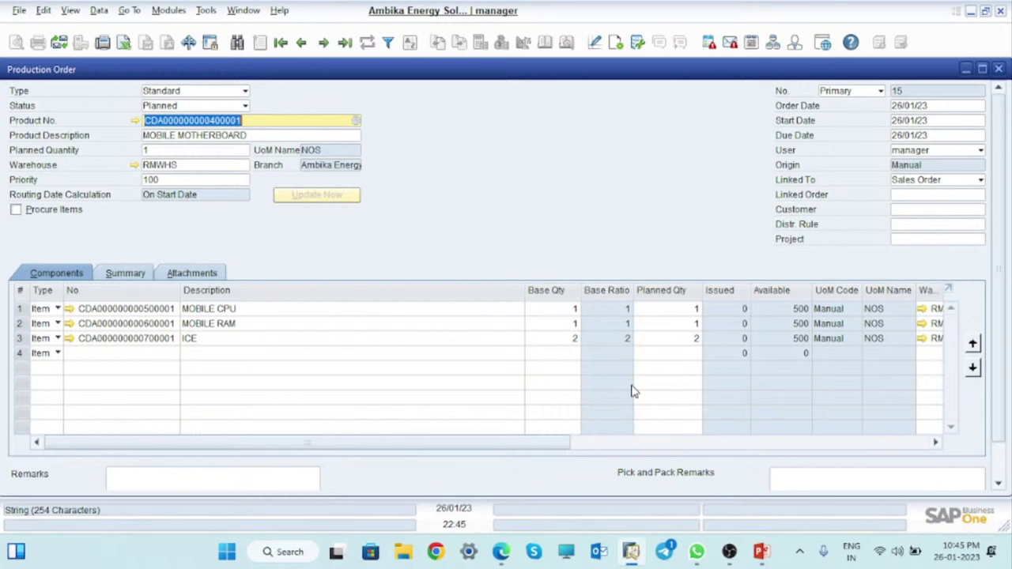
click(164, 150)
text(10)
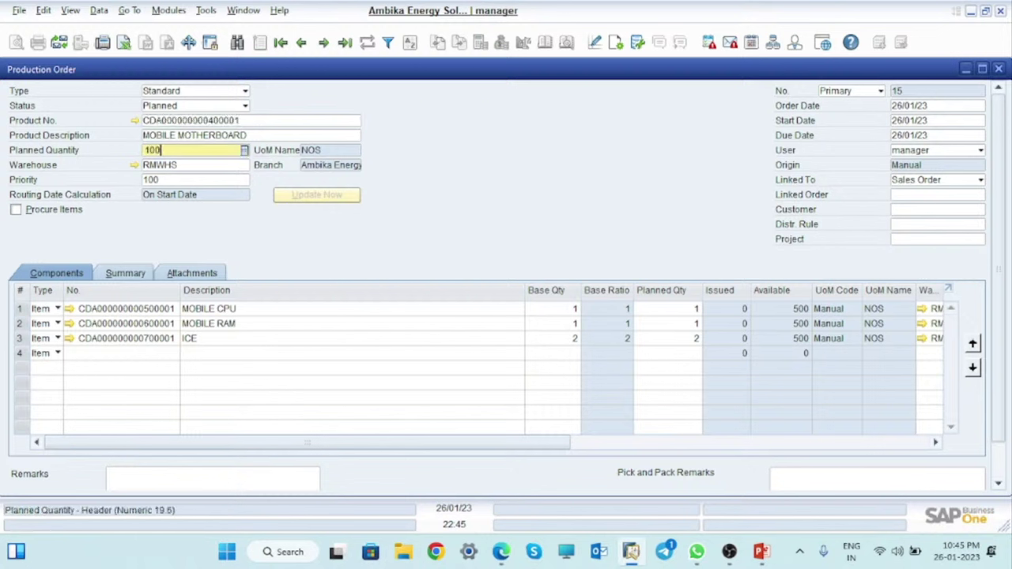
text(00)
key(Tab)
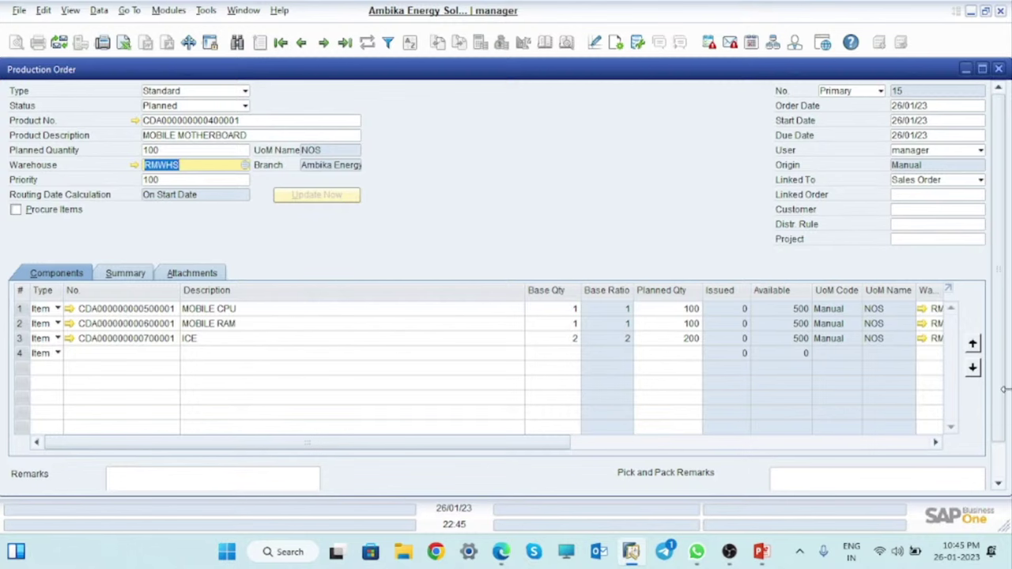
scroll(1004, 285, down, 1)
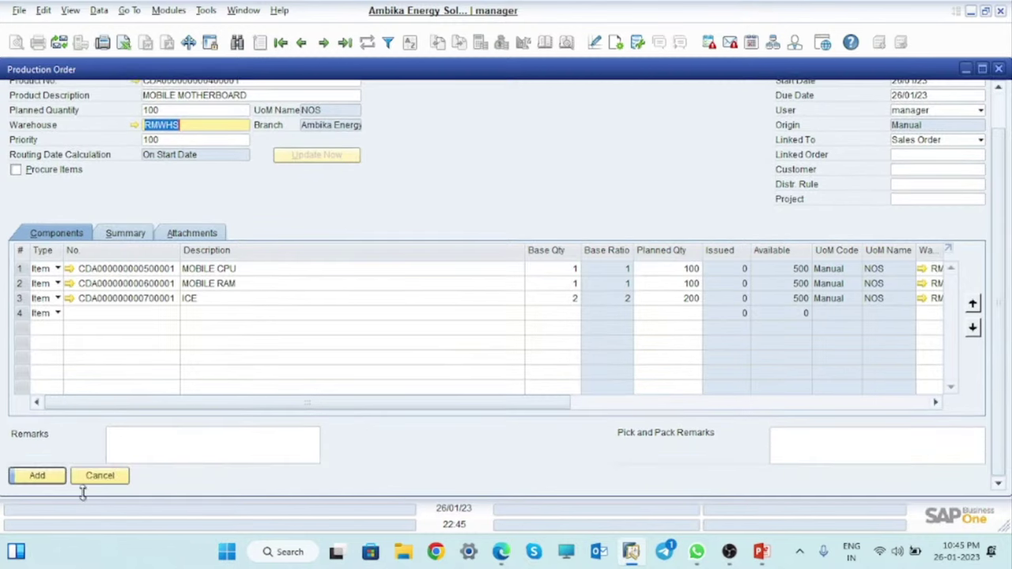
click(45, 477)
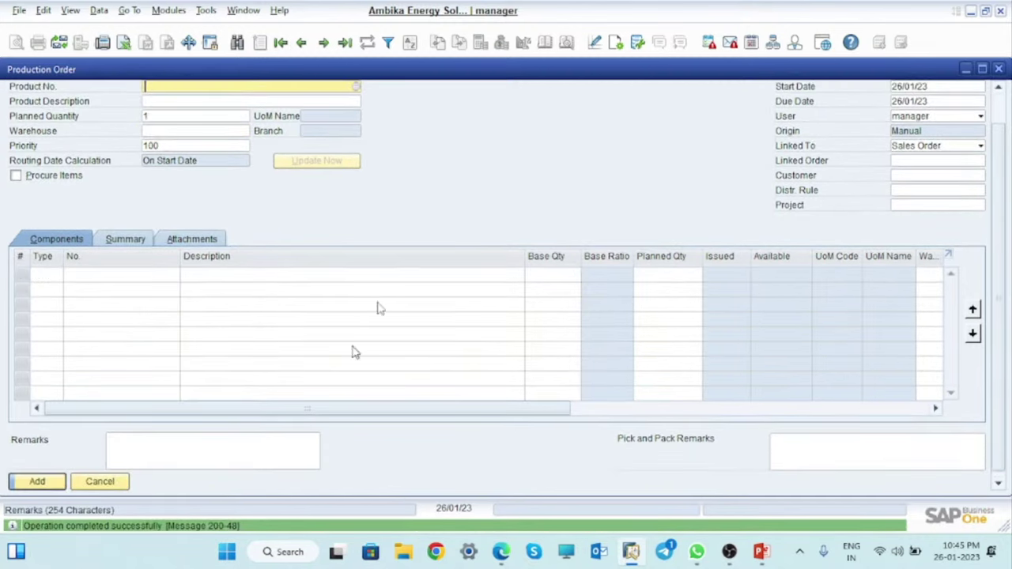
Reopen the newly added MOBILE MOTHERBOARD production order, set its status to Released, update it, and minimise it.
click(350, 45)
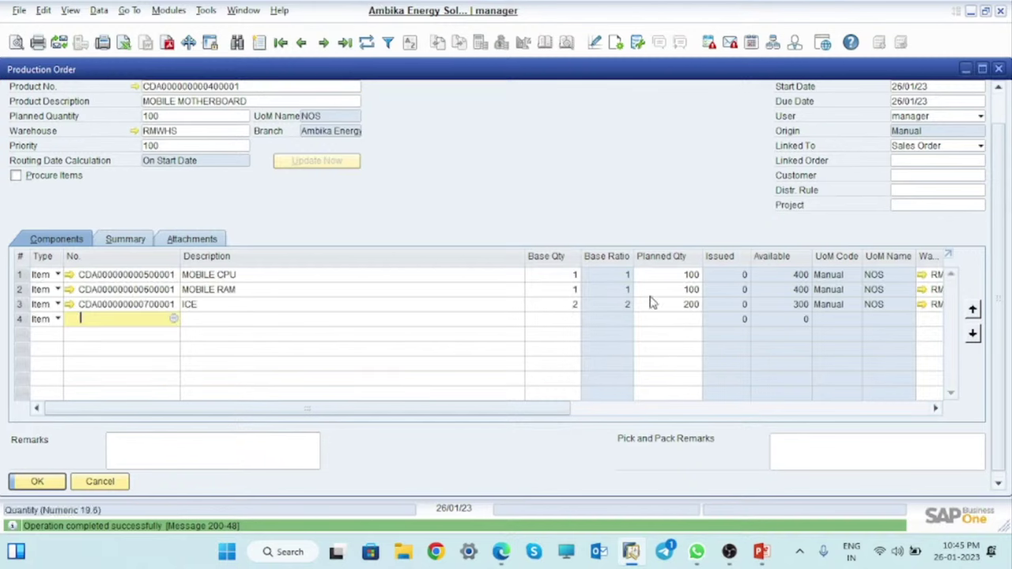
drag(995, 301, 995, 162)
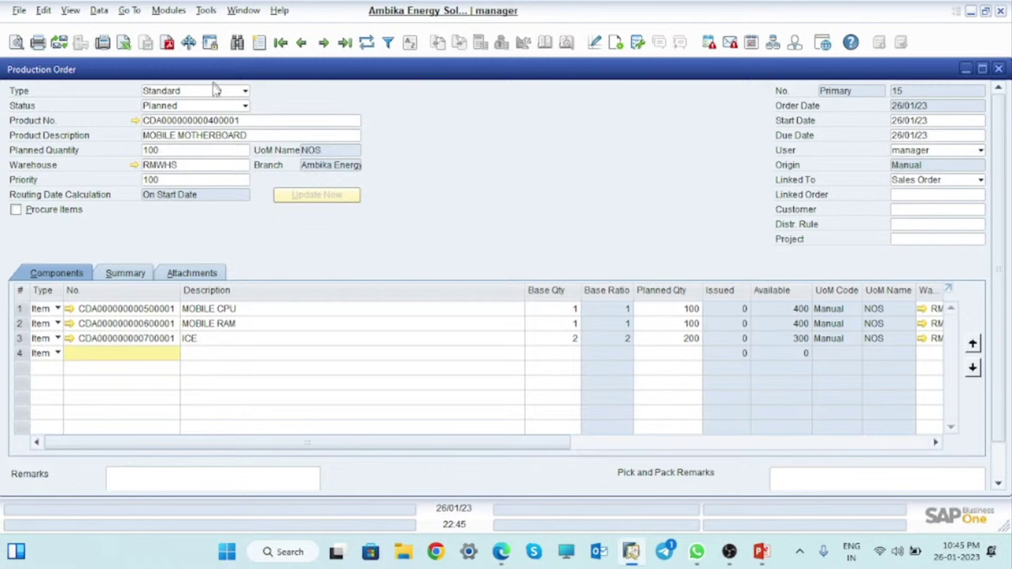
click(226, 105)
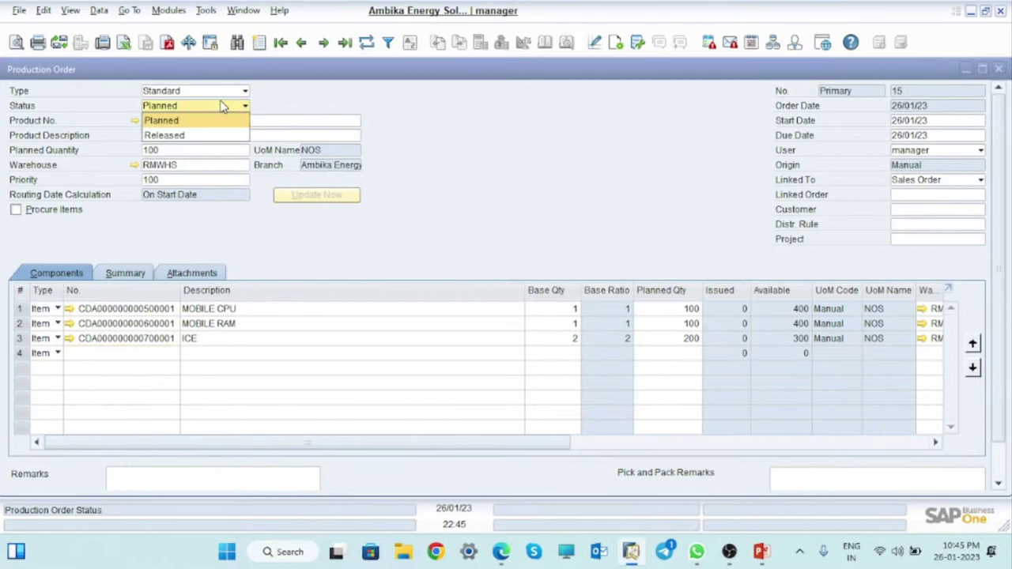
click(164, 135)
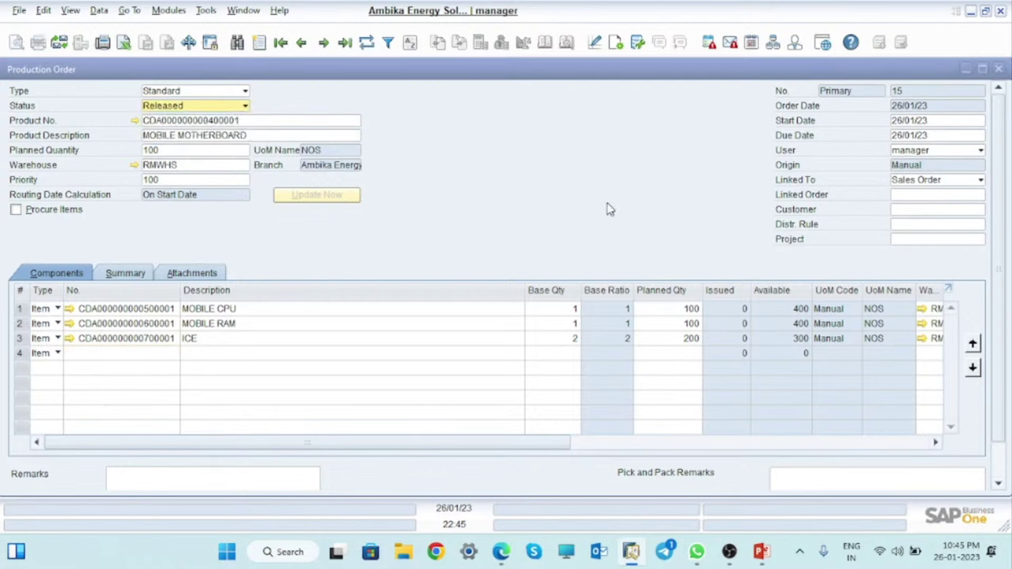
key(Return)
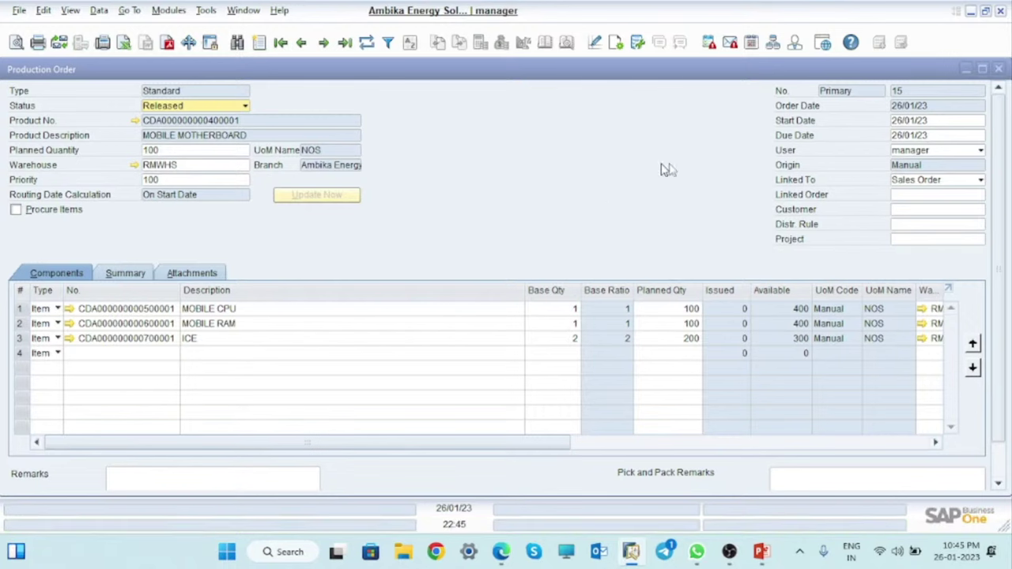
click(966, 71)
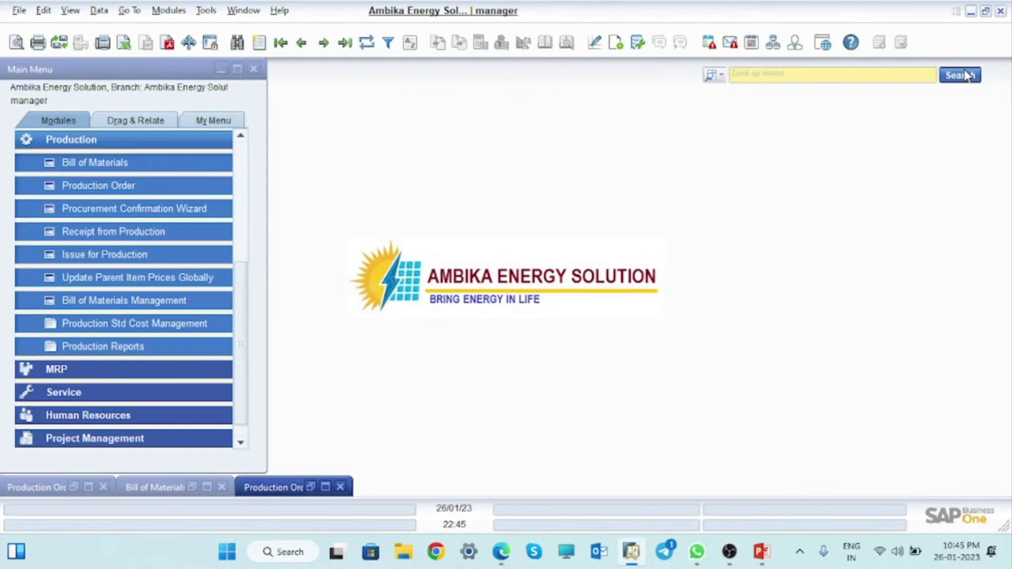
Start a new Issue for Production and copy the MOBILE CPU item of production order 15 into it.
click(82, 255)
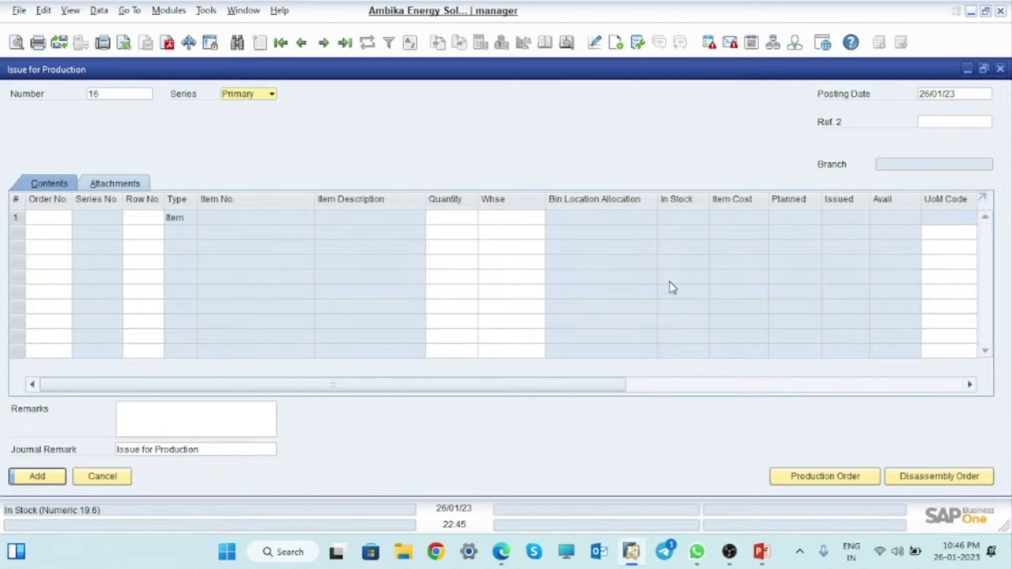
click(864, 480)
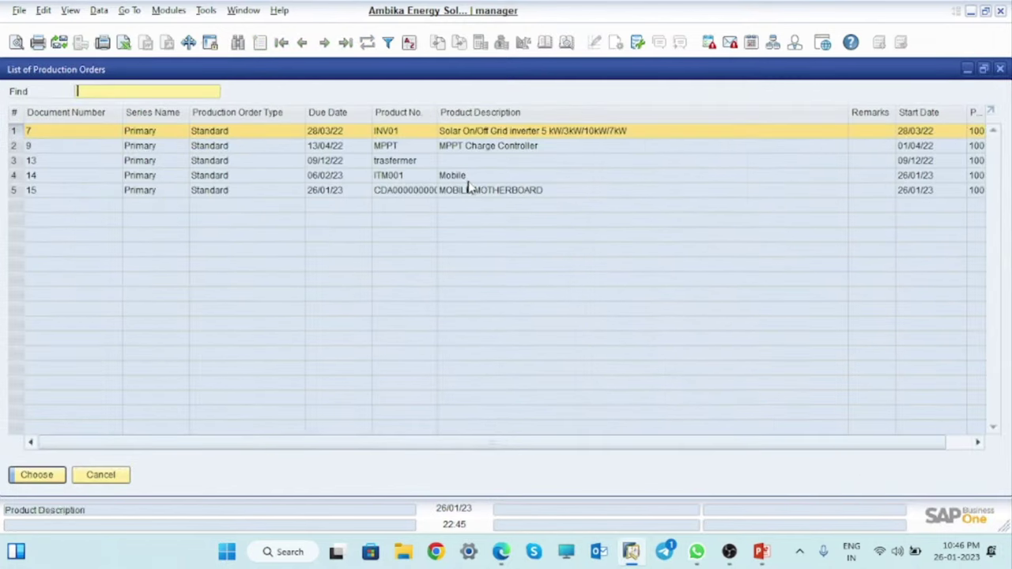
click(411, 180)
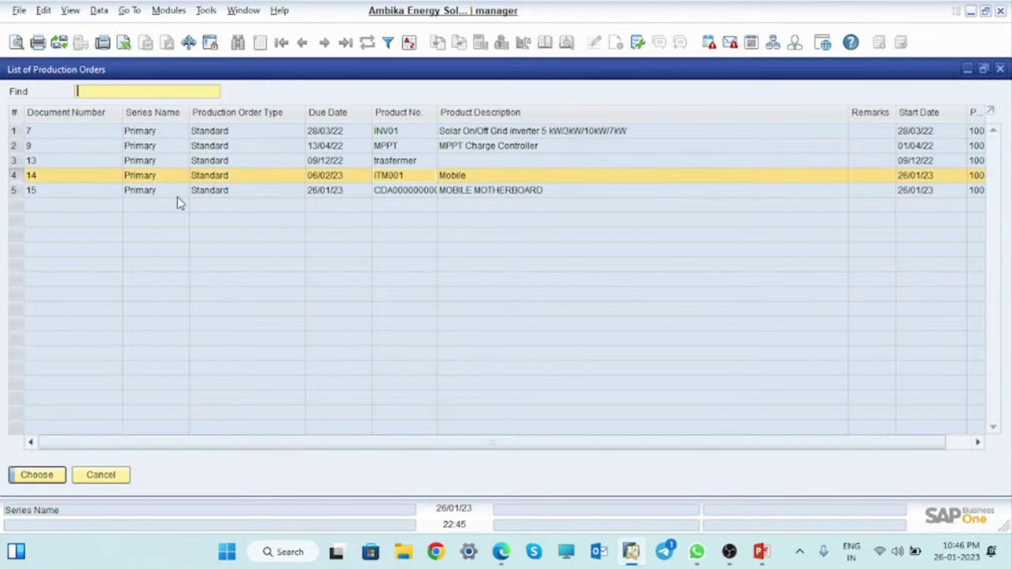
click(13, 190)
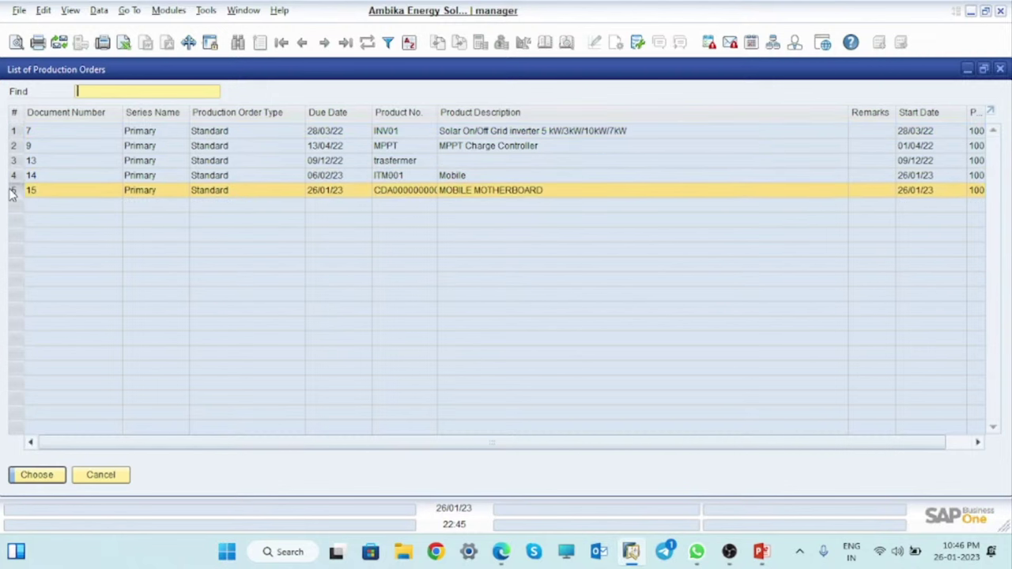
click(40, 478)
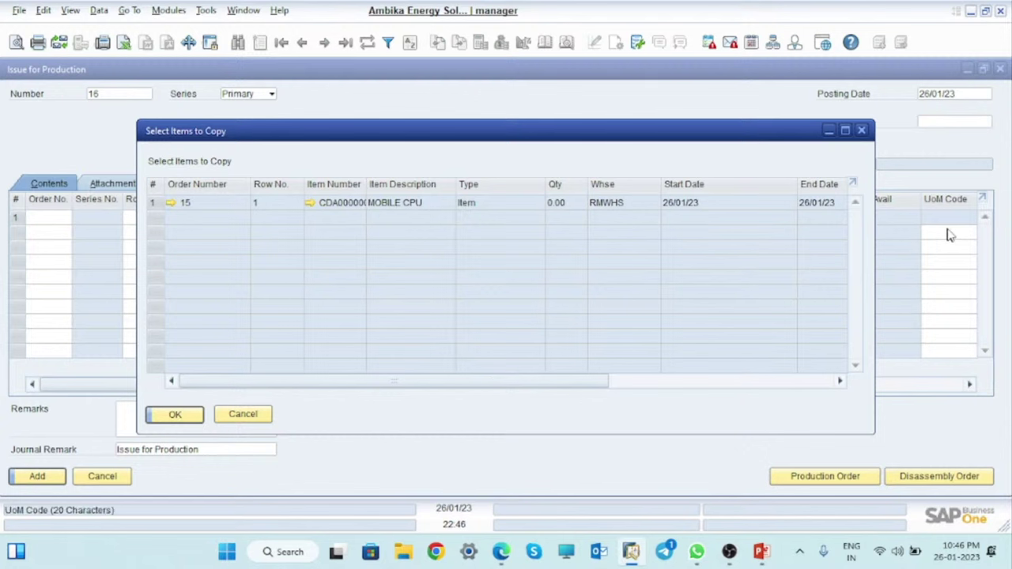
click(844, 130)
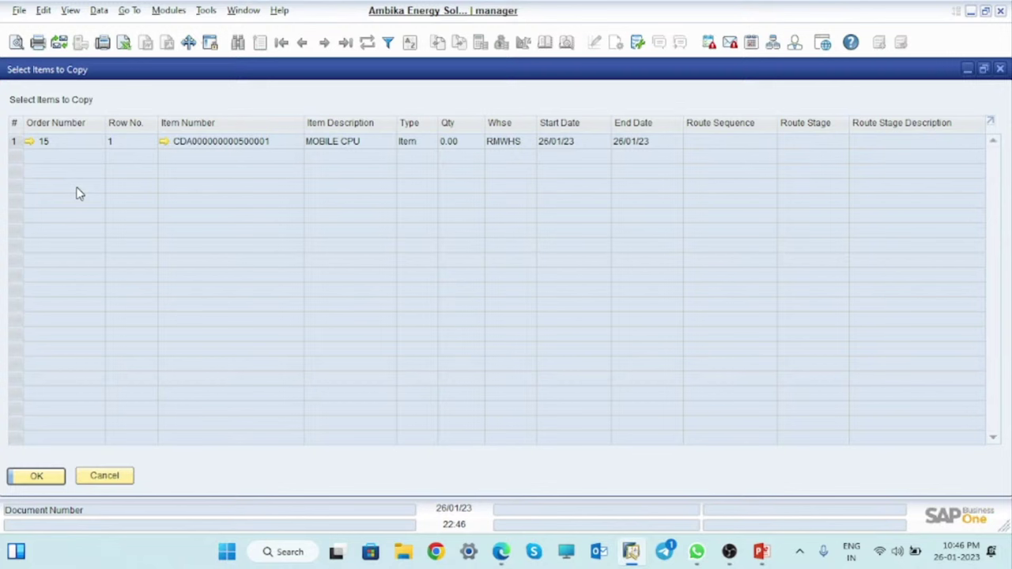
click(13, 143)
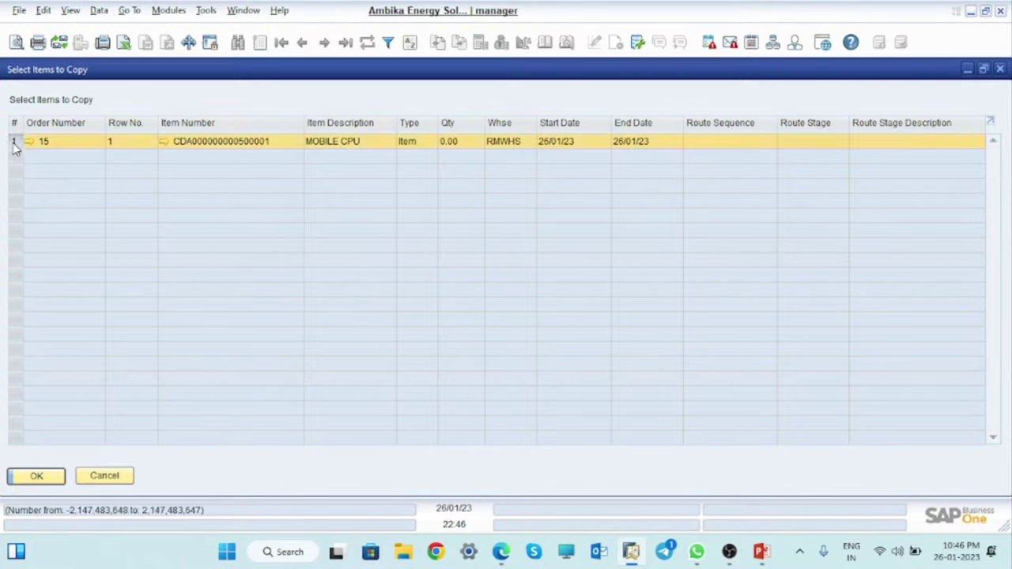
click(37, 478)
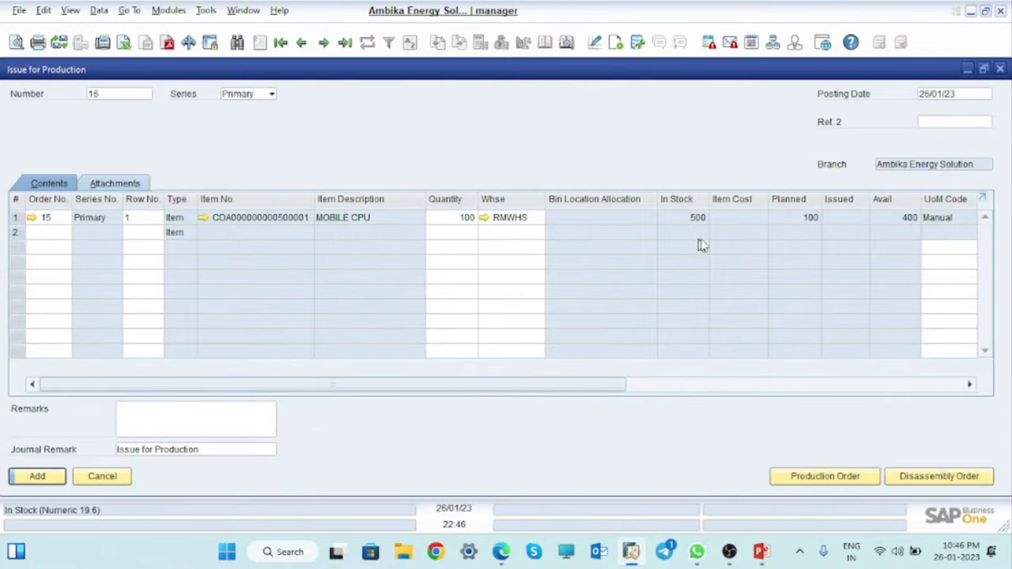
Add the Issue for Production for the MOBILE CPU, accept that it becomes unchangeable, and close the form.
click(52, 479)
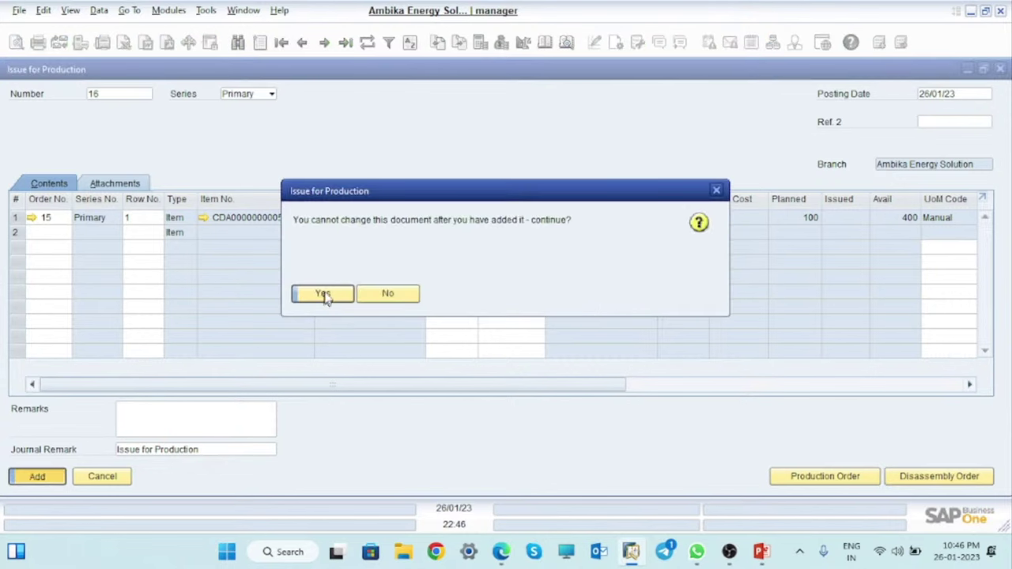
click(322, 294)
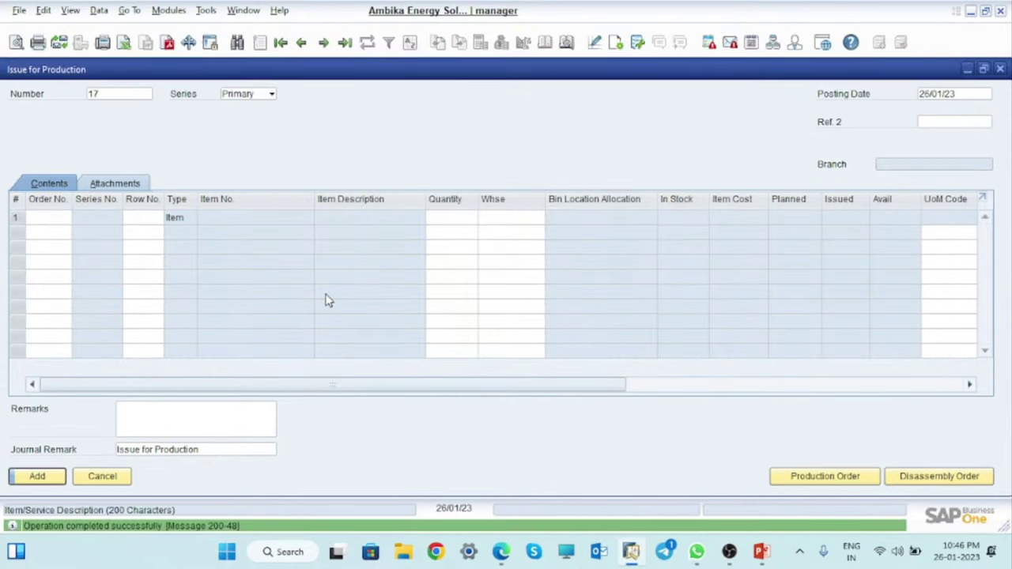
click(1000, 69)
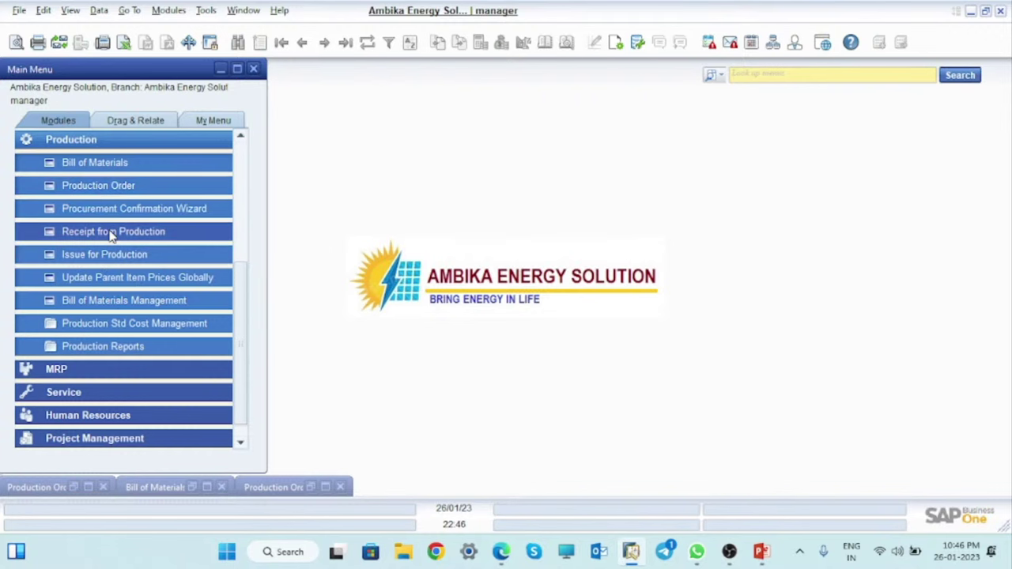
Start a new Receipt from Production and copy production order 15 for the MOBILE MOTHERBOARD into it.
click(112, 231)
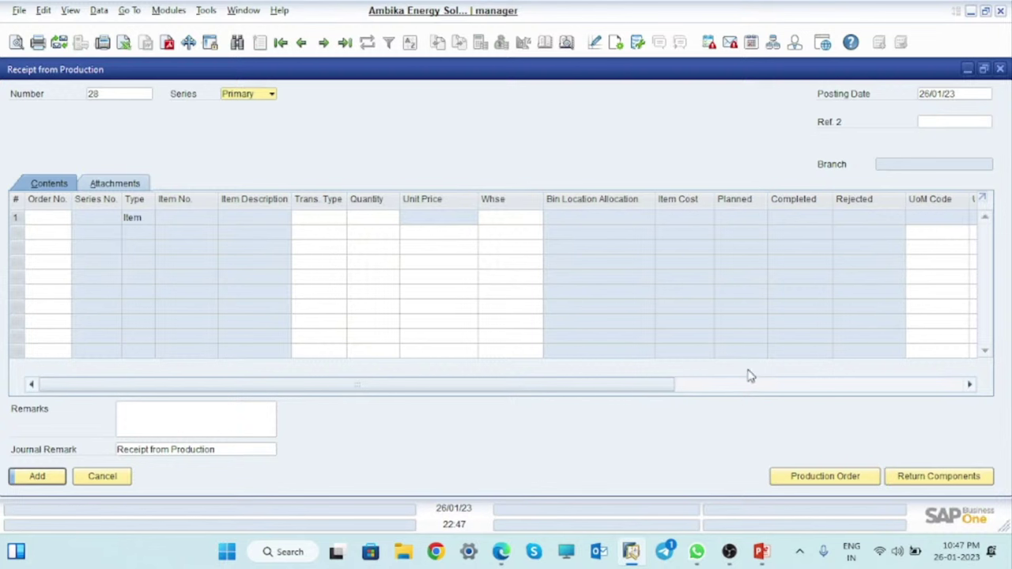
click(826, 477)
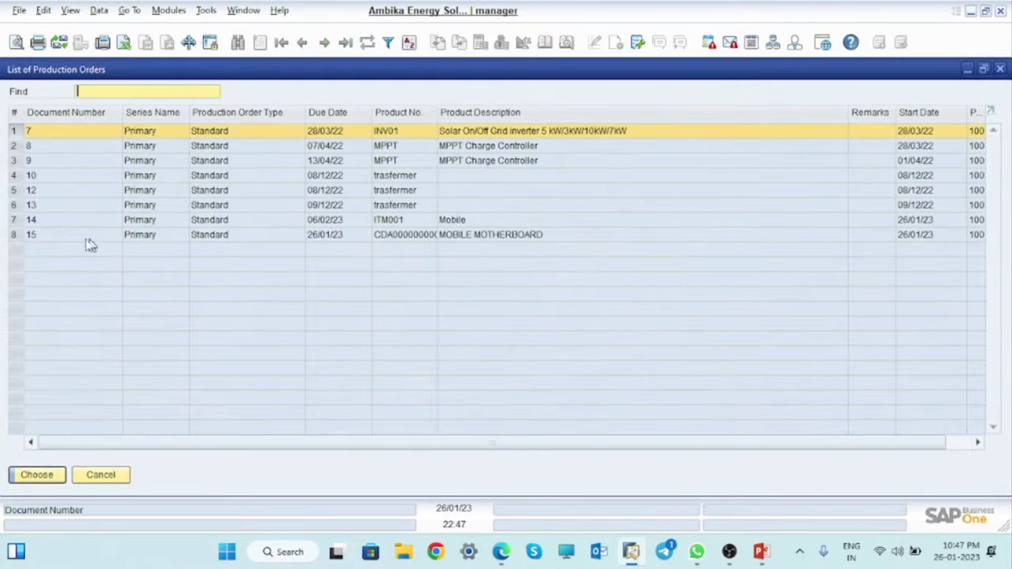
click(12, 235)
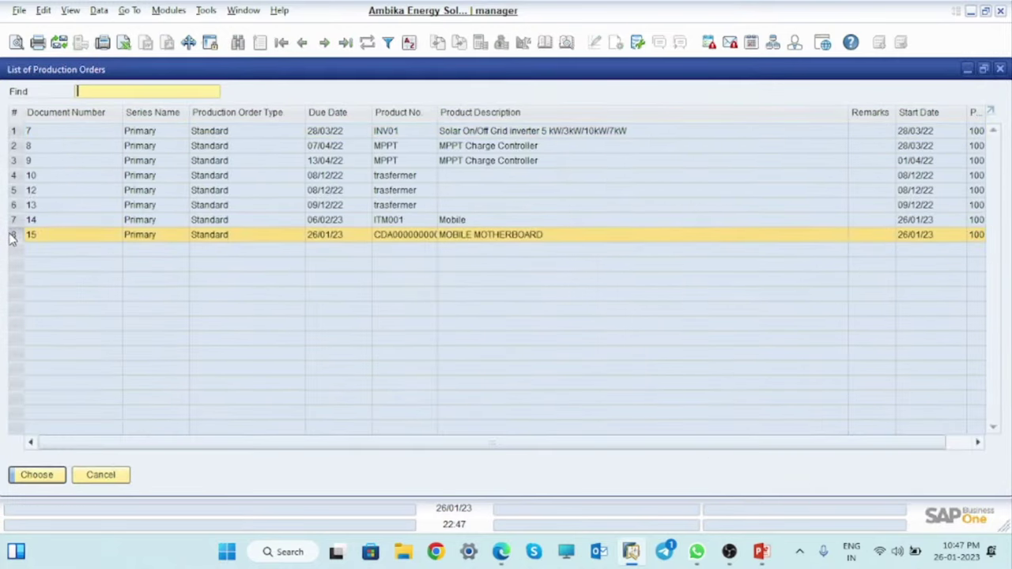
click(37, 478)
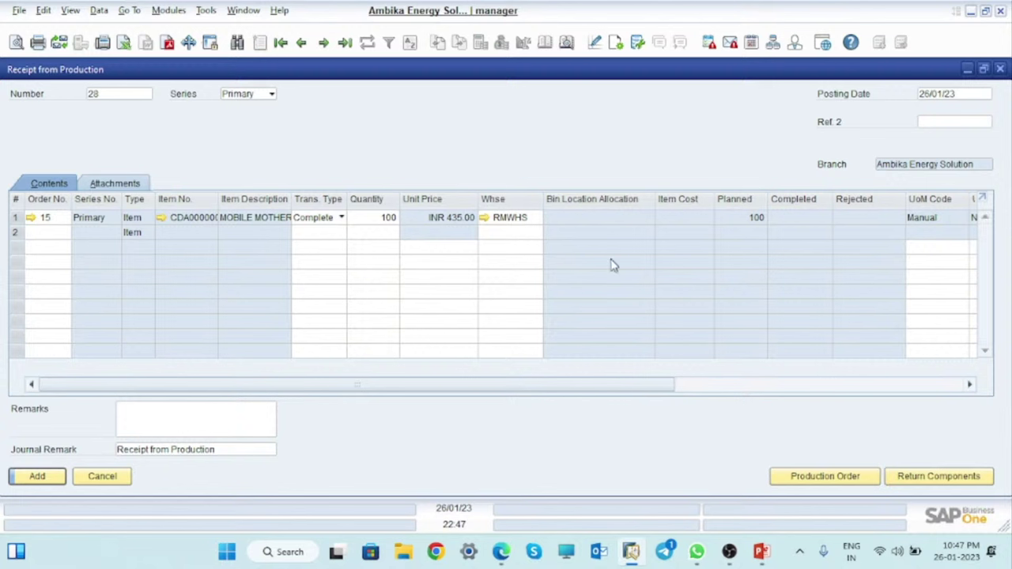
Set the warehouse of the MOBILE MOTHERBOARD receipt row to SFG-WHS.
click(953, 123)
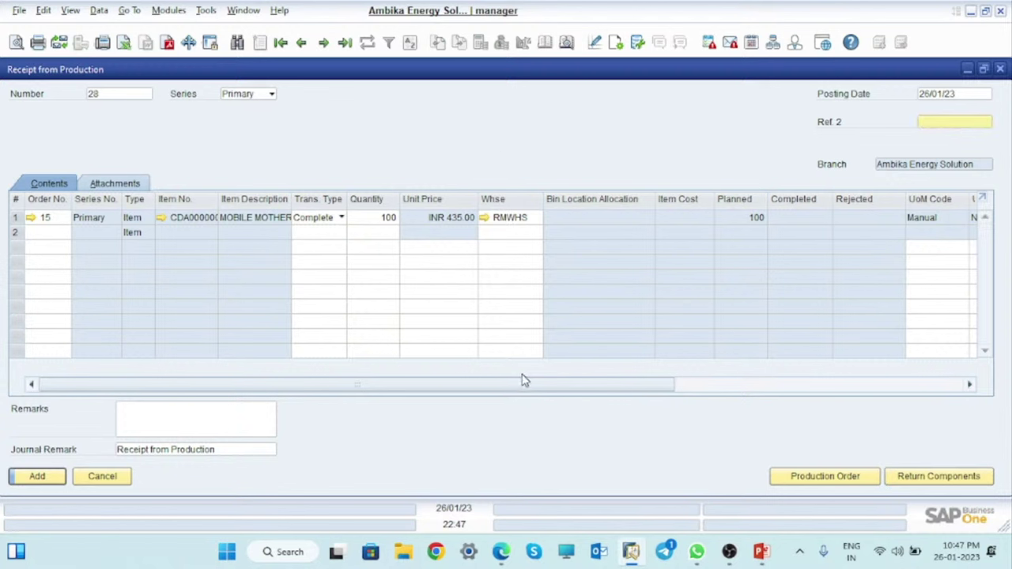
click(534, 220)
key(Tab)
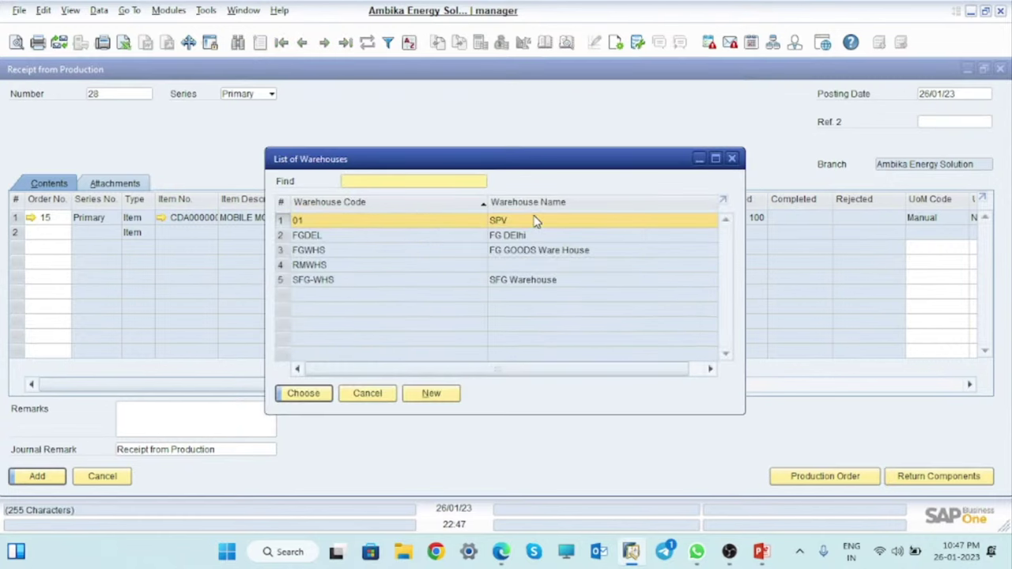
click(311, 284)
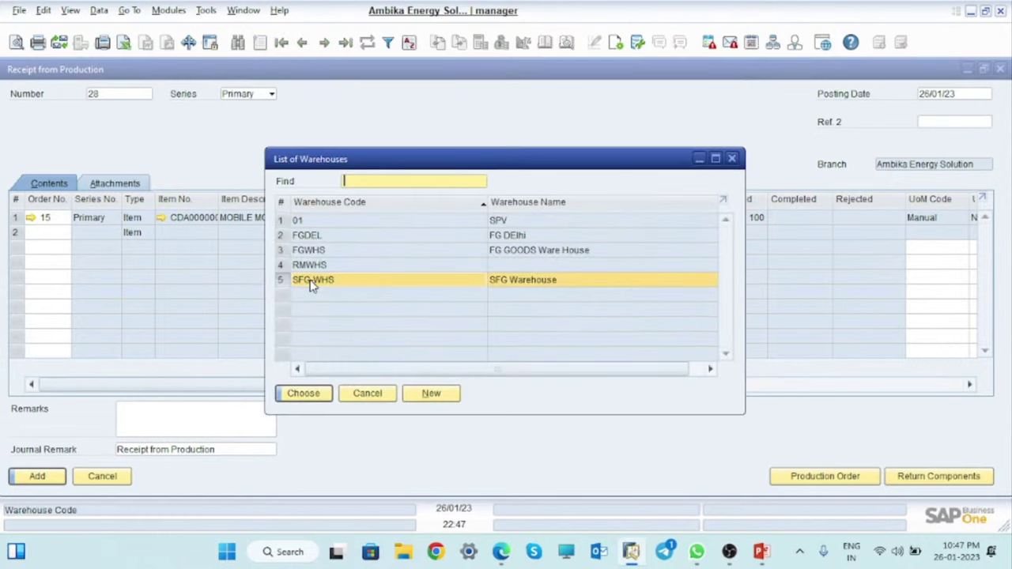
click(308, 393)
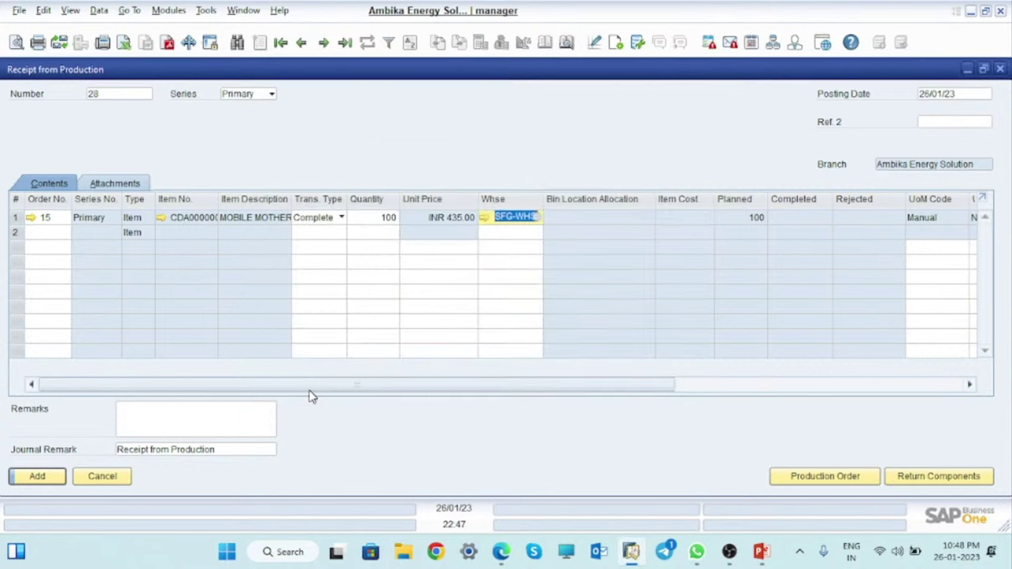
Add the receipt to reach its batch setup, enlarge the setup form, and start automatic batch creation for the MOBILE MOTHERBOARD.
click(37, 477)
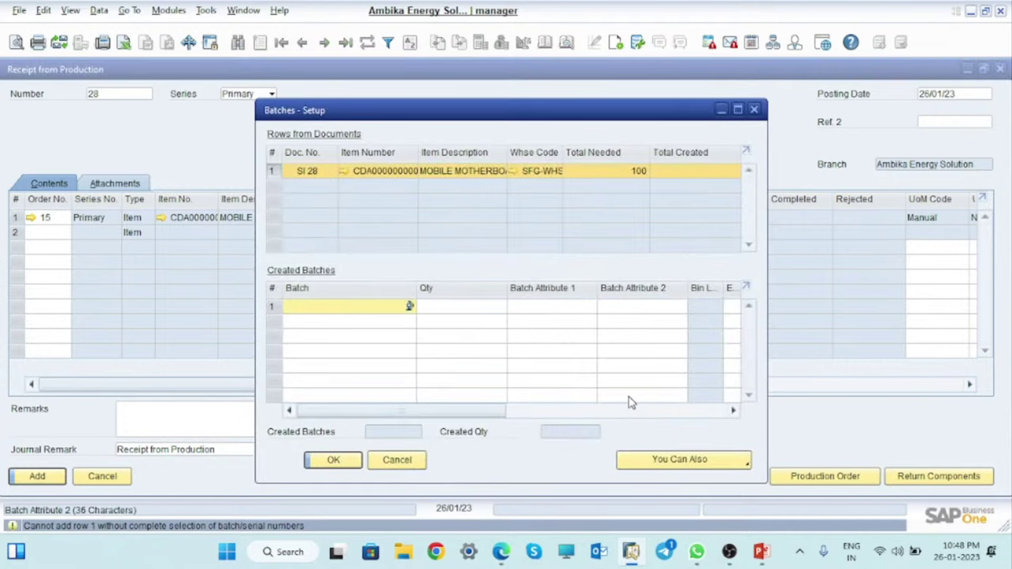
click(737, 109)
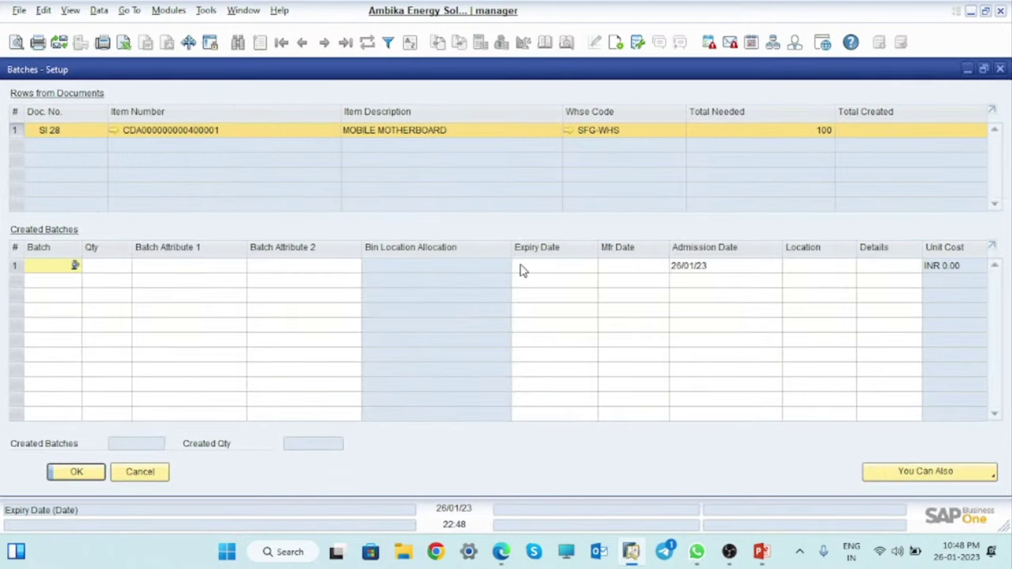
click(930, 472)
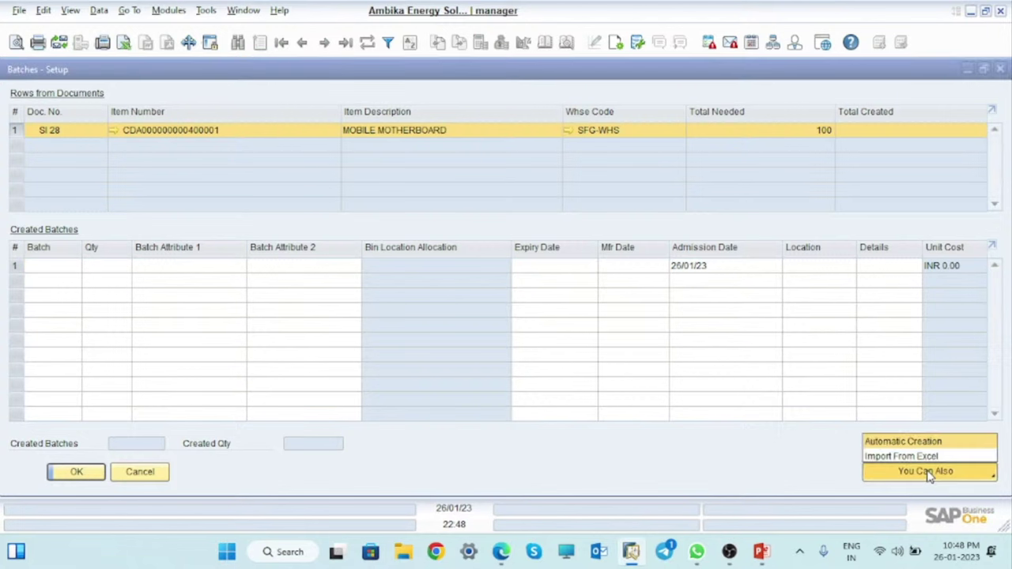
click(901, 443)
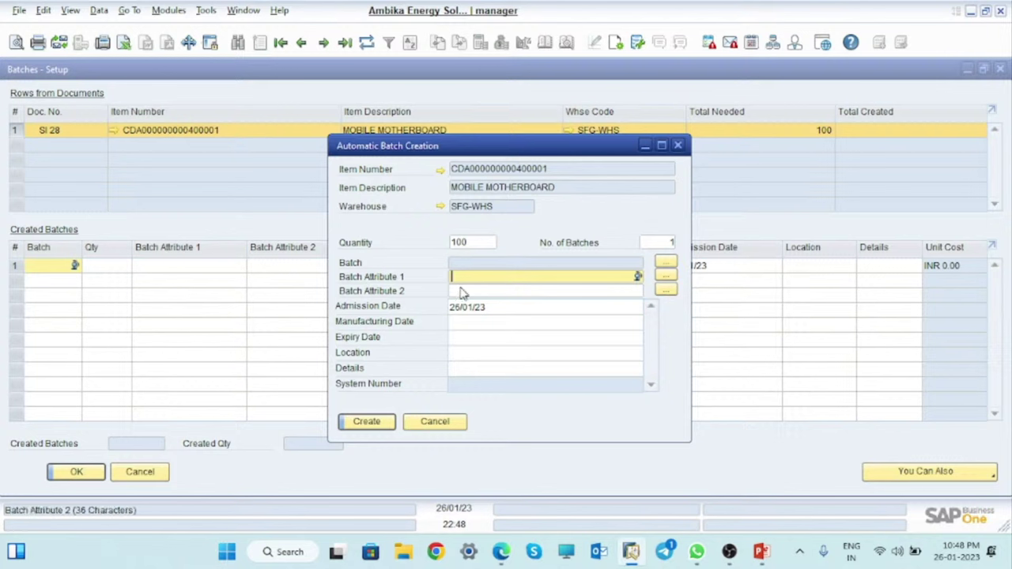
Define the batch number from the string SFG followed by the number 121 with the Increase operation.
click(666, 264)
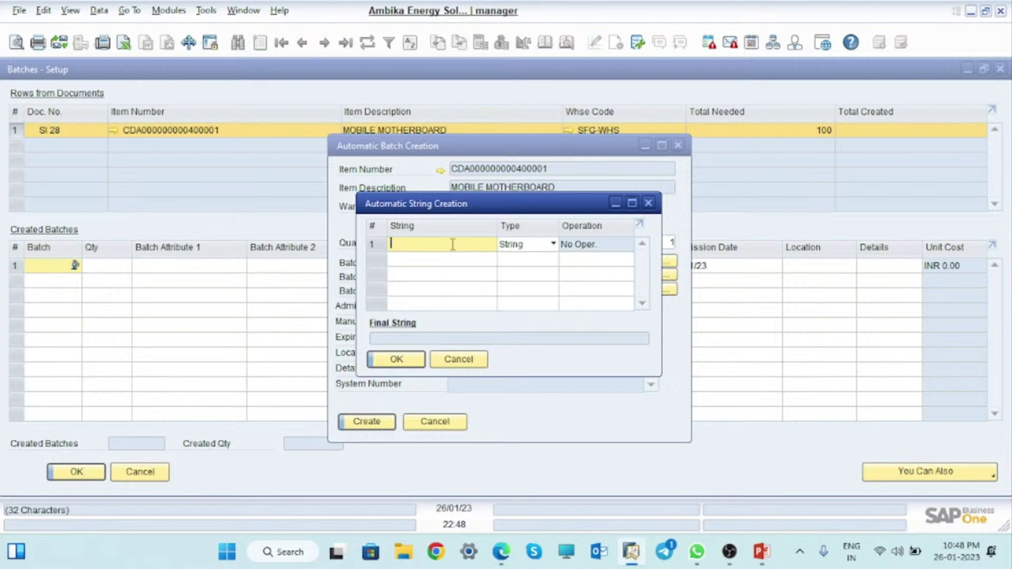
text(SFG)
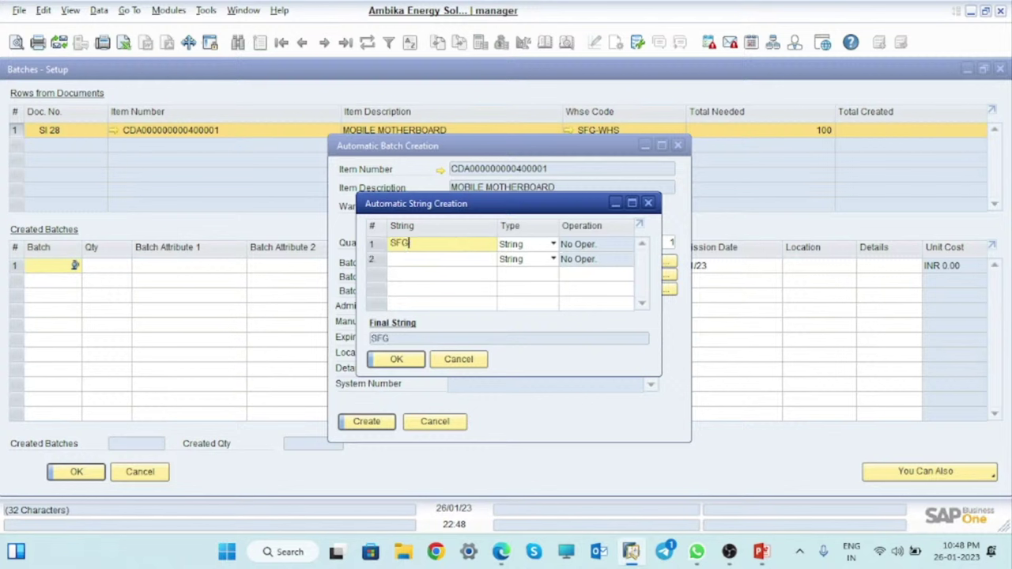
click(435, 261)
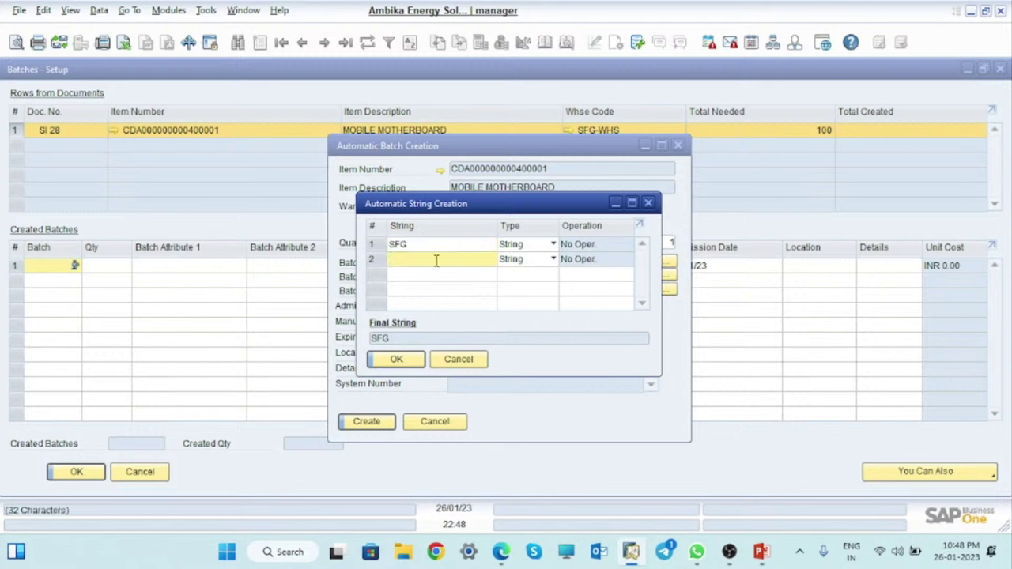
text(121)
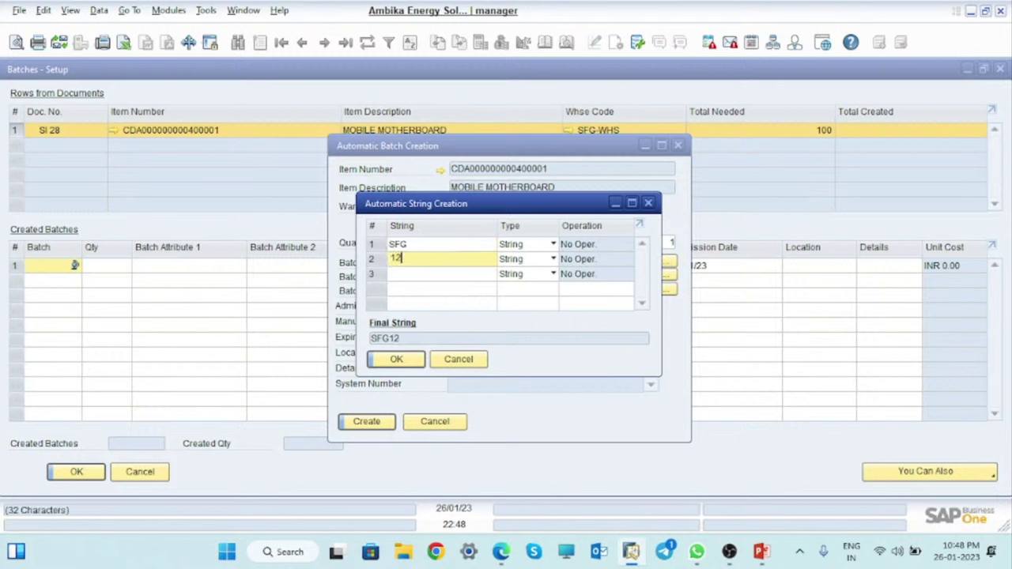
click(552, 260)
click(526, 291)
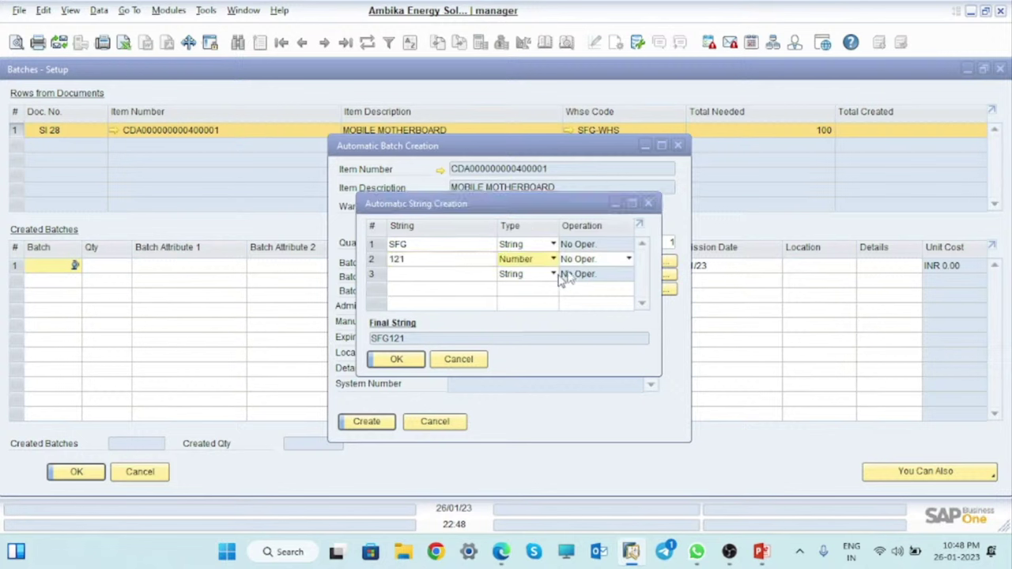
click(600, 260)
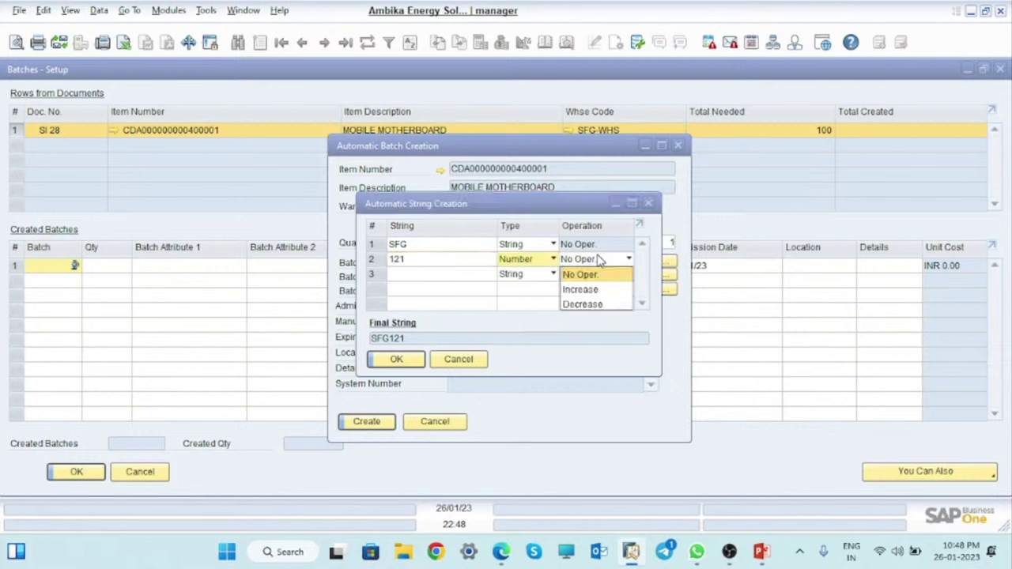
click(577, 296)
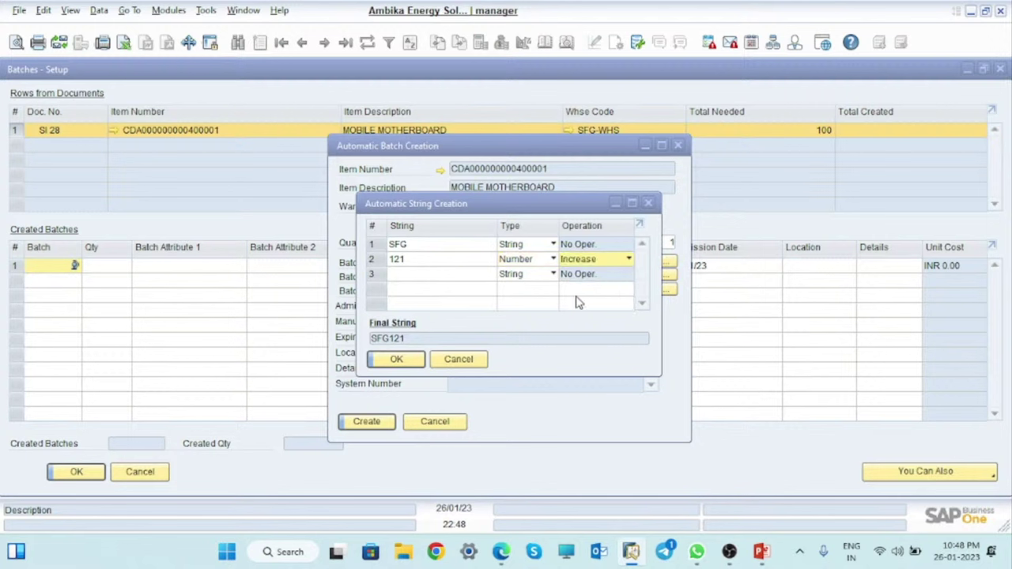
click(397, 360)
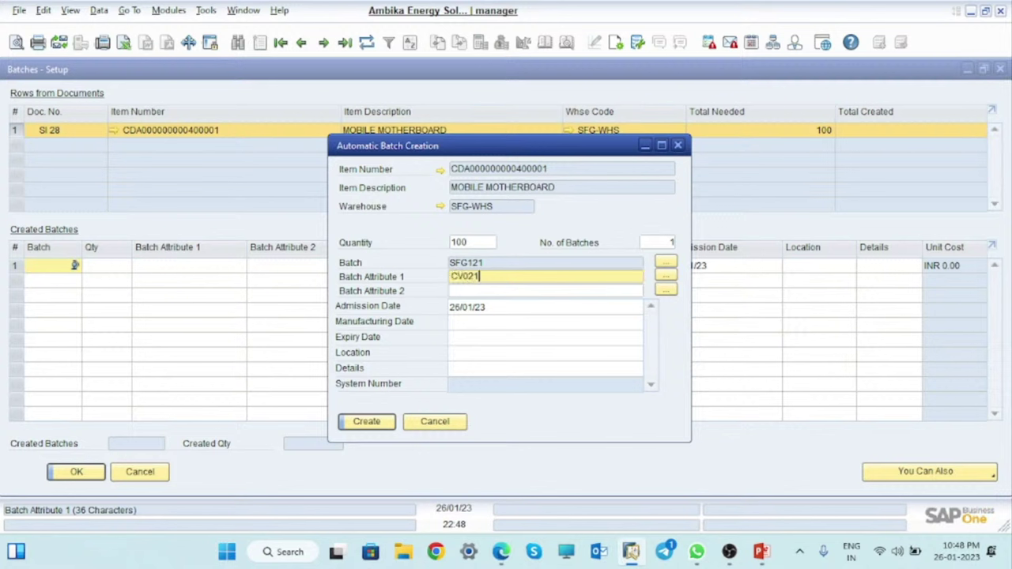
Create the batch of 100 with Batch Attribute 1 set to CV021, and update and confirm the batch setup.
click(366, 423)
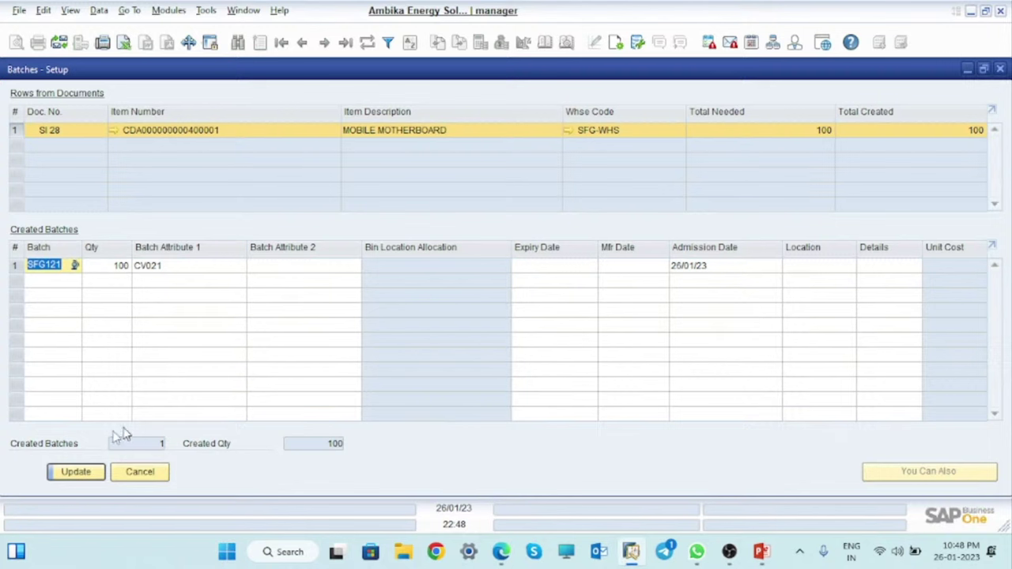
click(76, 472)
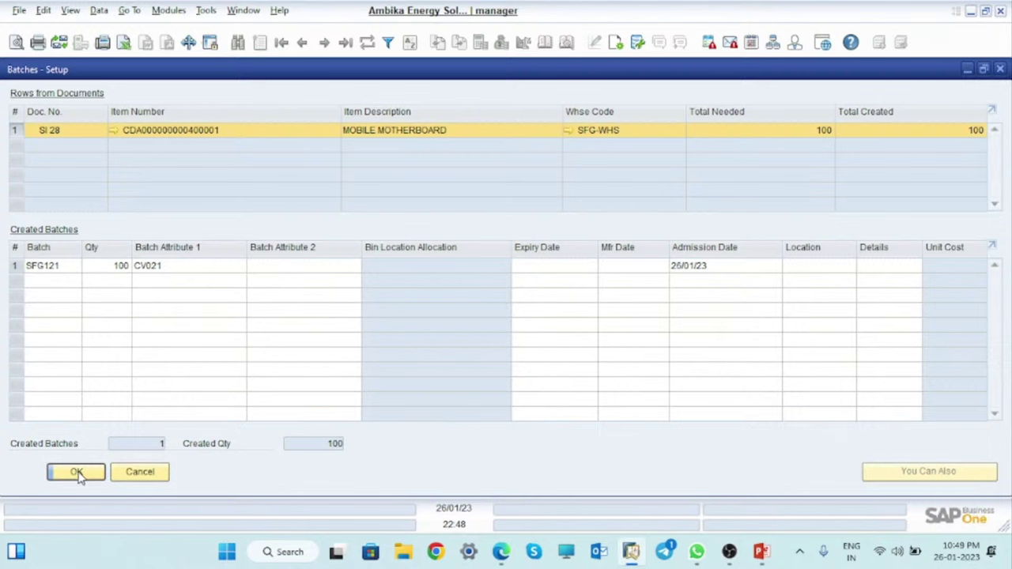
click(77, 473)
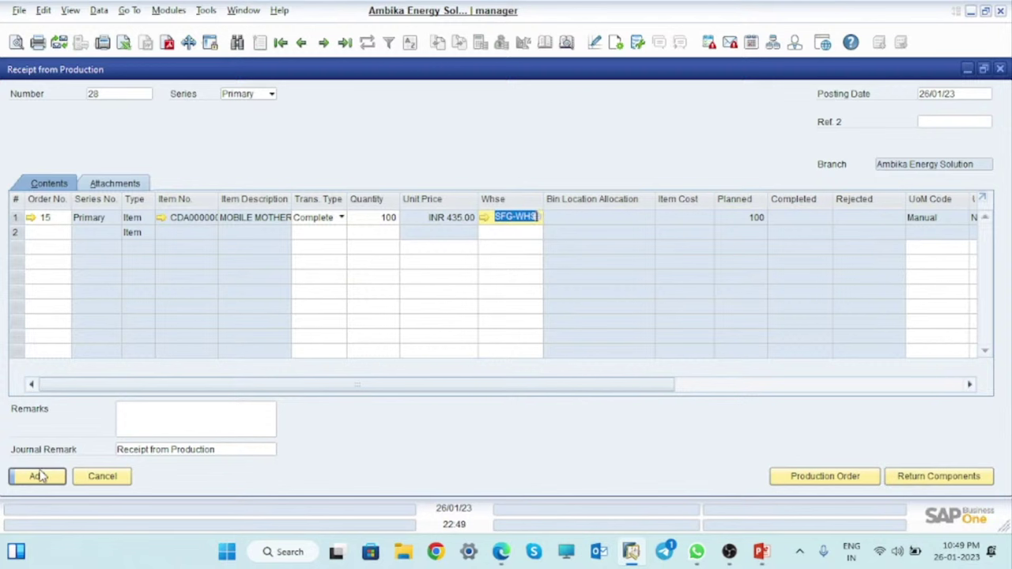
Add the Receipt from Production, accept that it becomes unchangeable, and close both its form and the minimised MOBILE MOTHERBOARD production order.
click(44, 479)
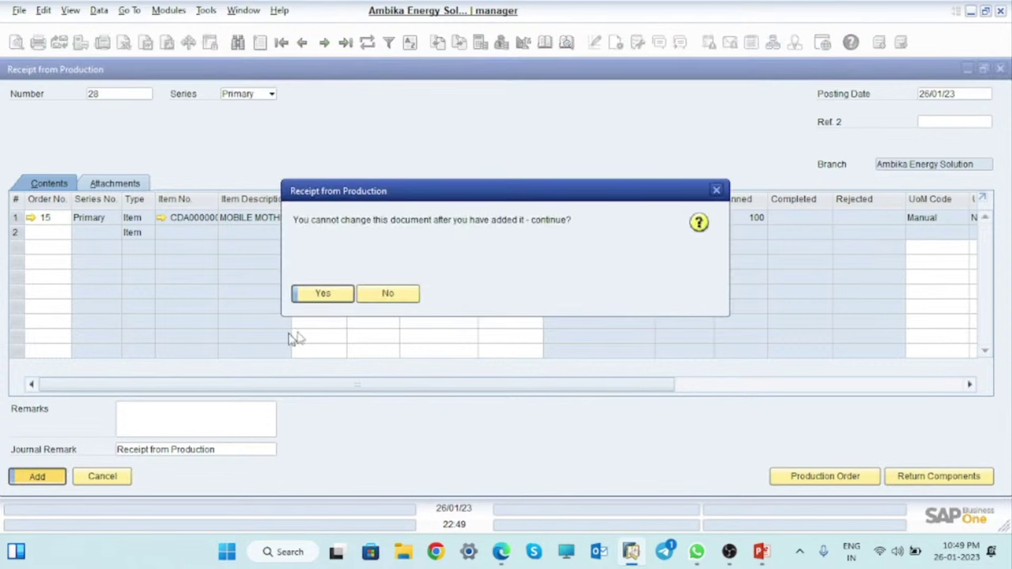
click(323, 294)
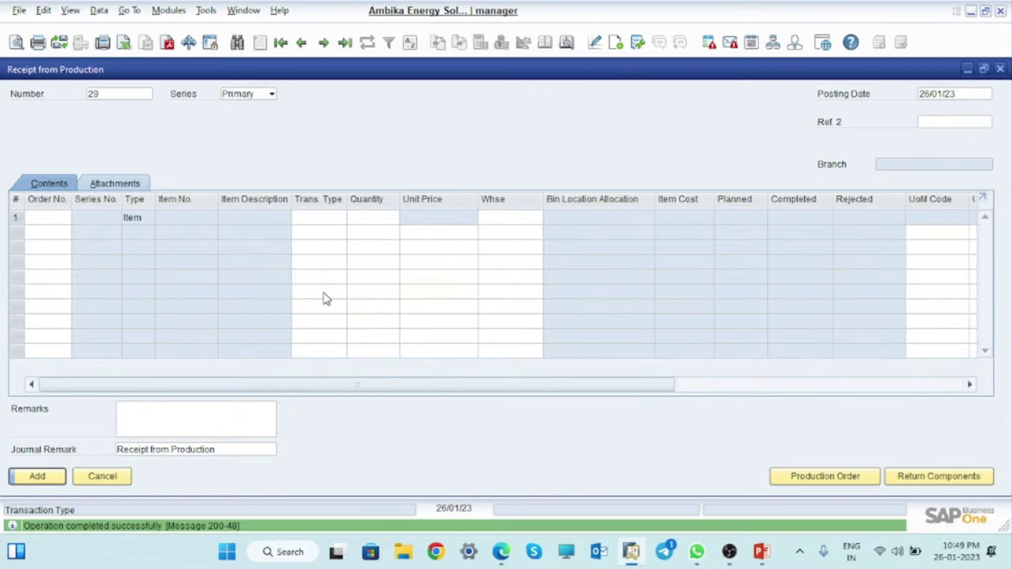
click(999, 71)
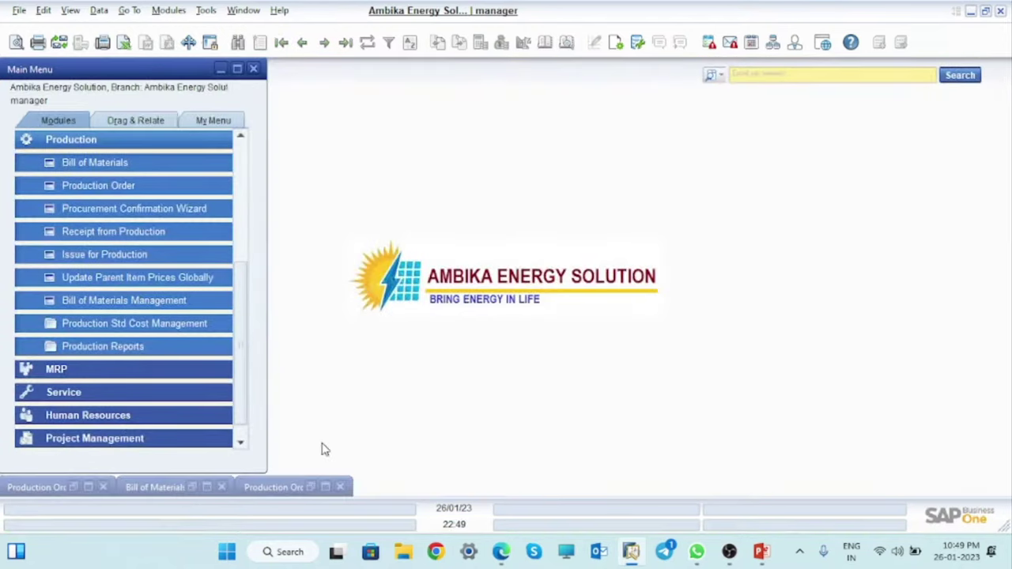
click(325, 488)
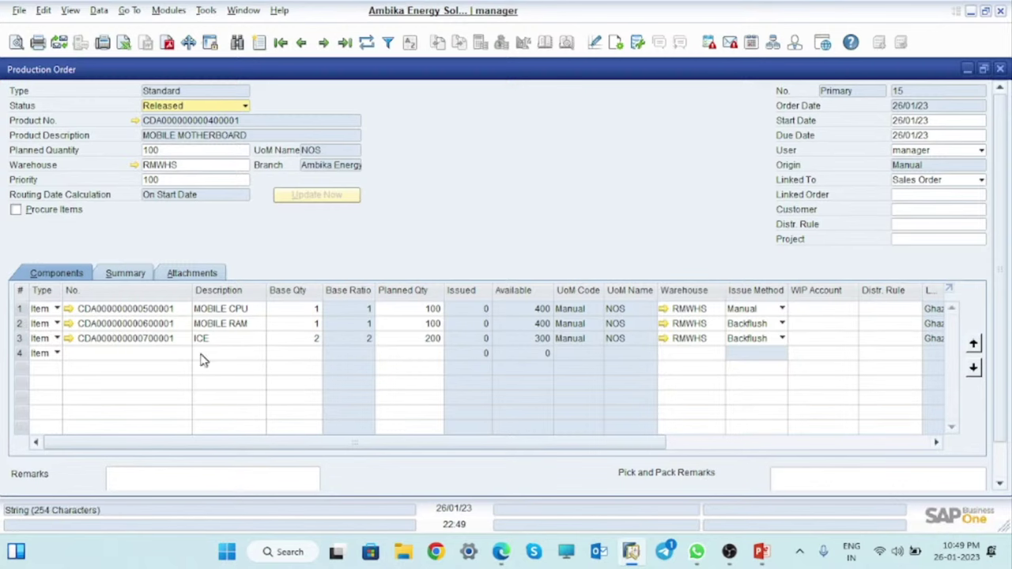
click(1000, 71)
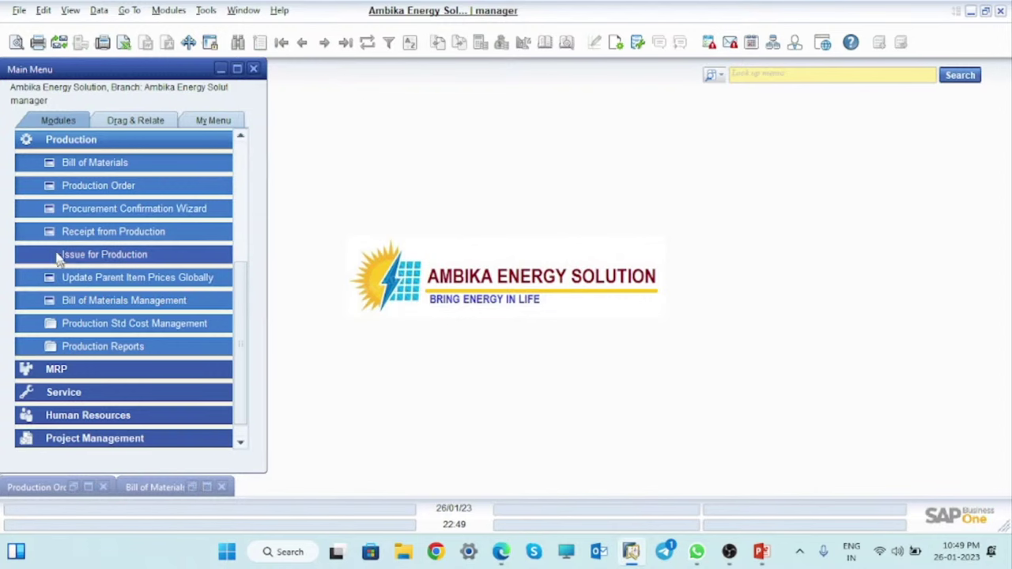
Copy the MOBILE MOTHERBOARD item of production order 14 into a new Issue for Production and try to add the document.
click(83, 257)
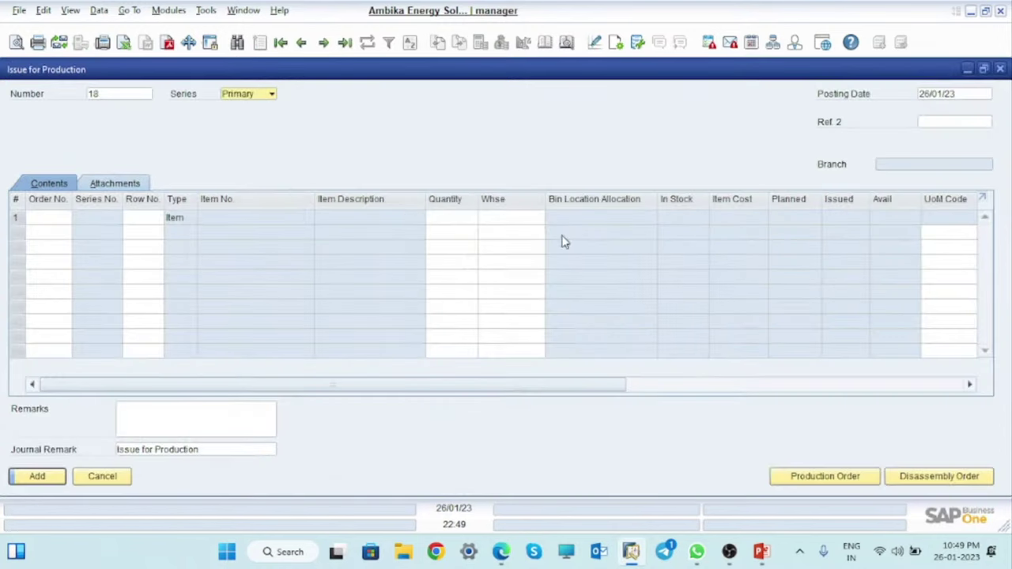
click(829, 478)
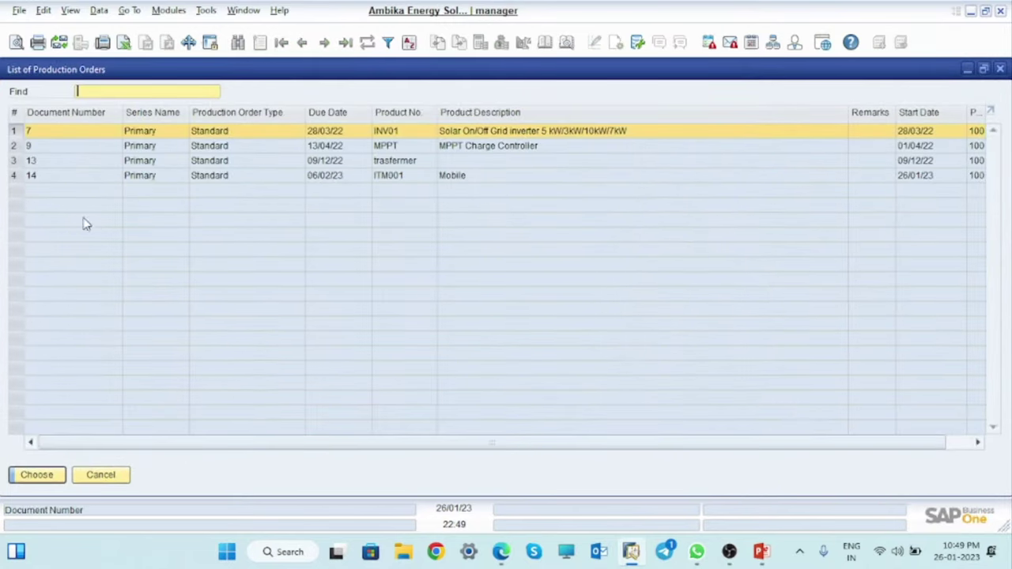
click(15, 177)
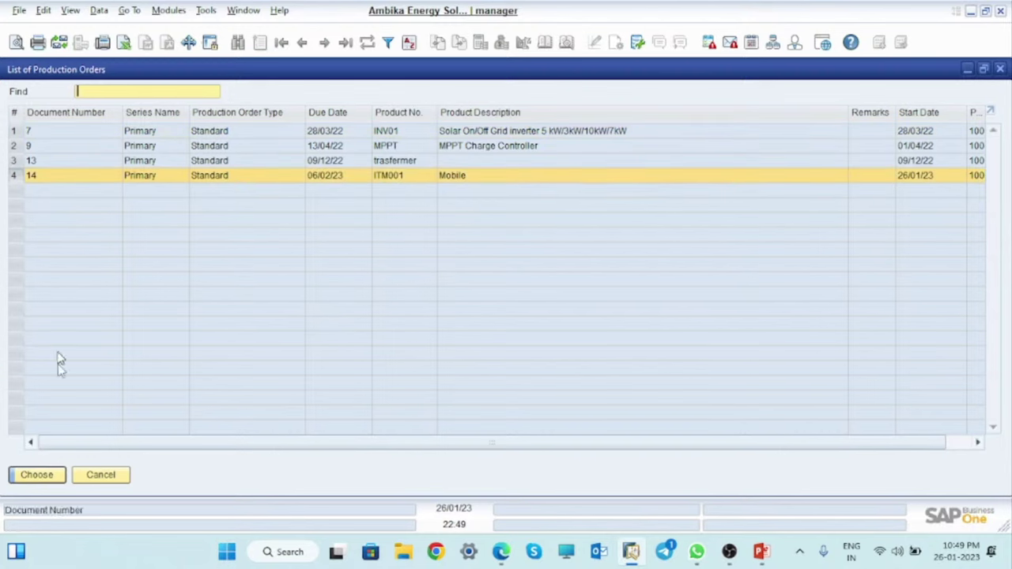
click(37, 475)
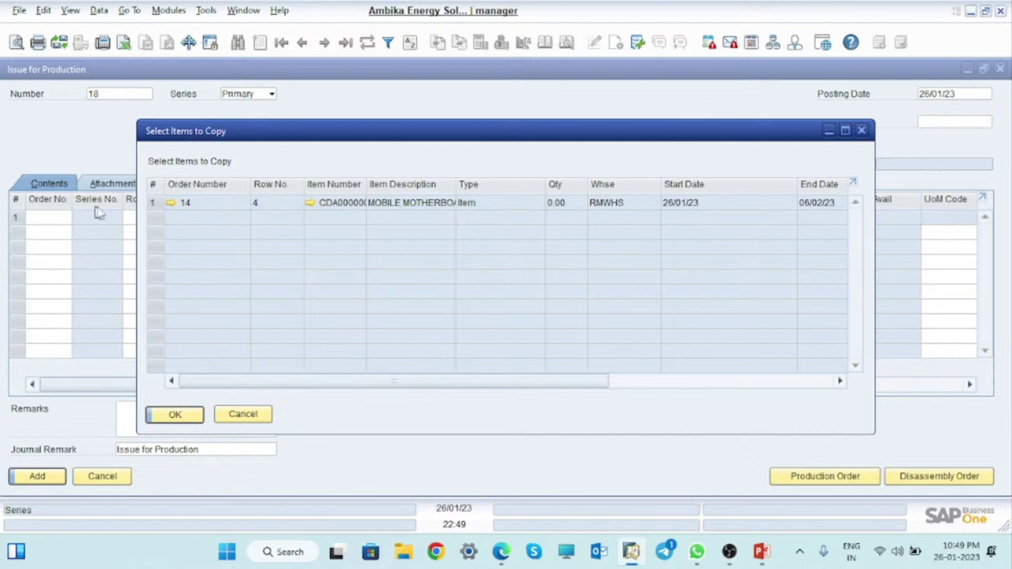
click(154, 204)
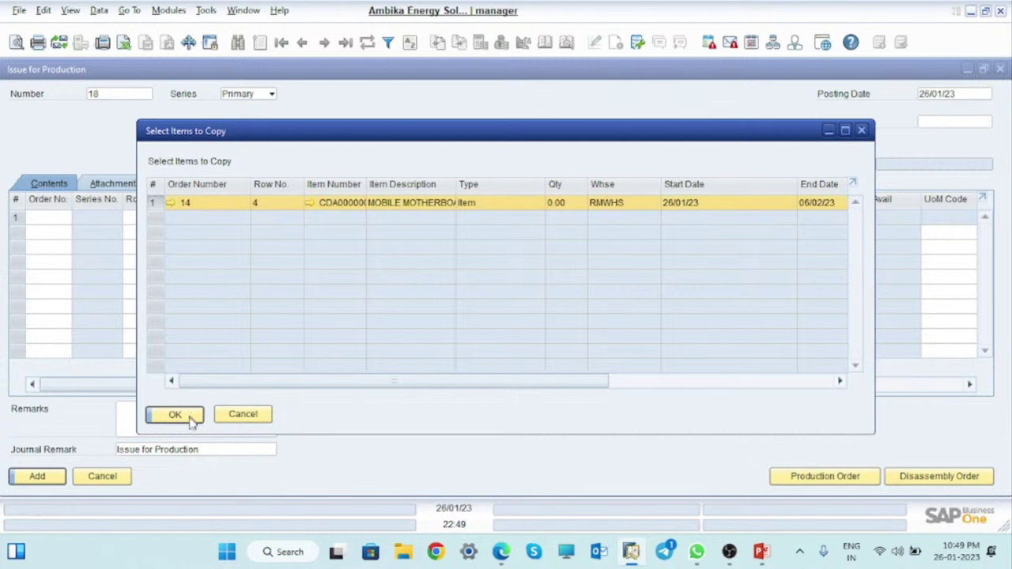
click(175, 416)
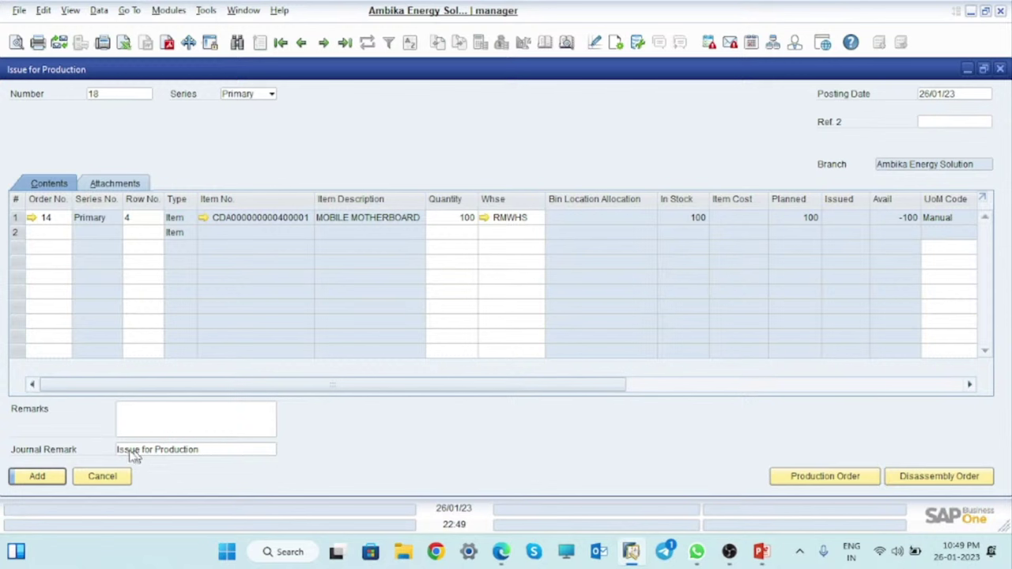
click(38, 476)
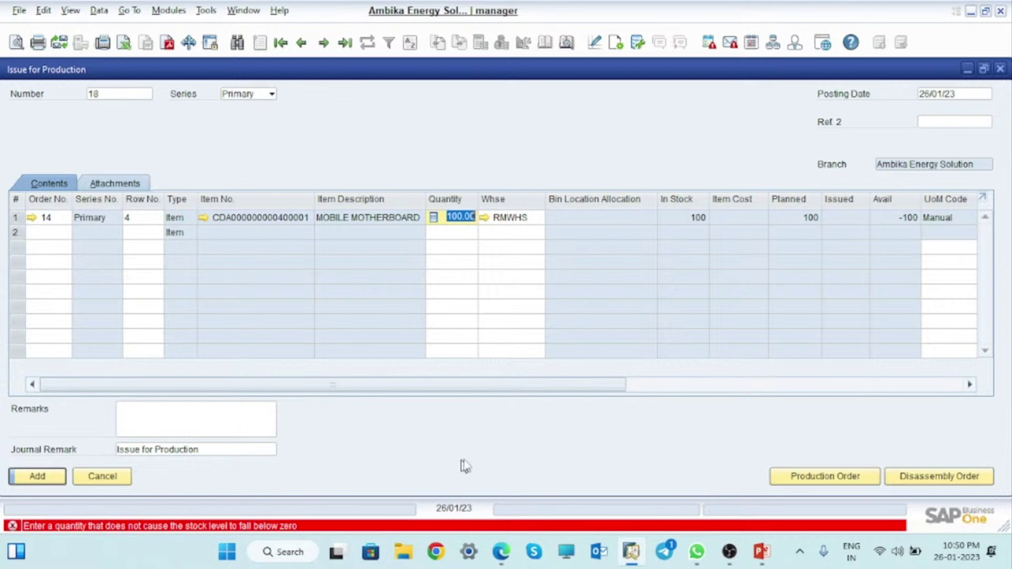
Set the warehouse of the MOBILE MOTHERBOARD row to SFG-WHS in the Issue for Production.
click(540, 224)
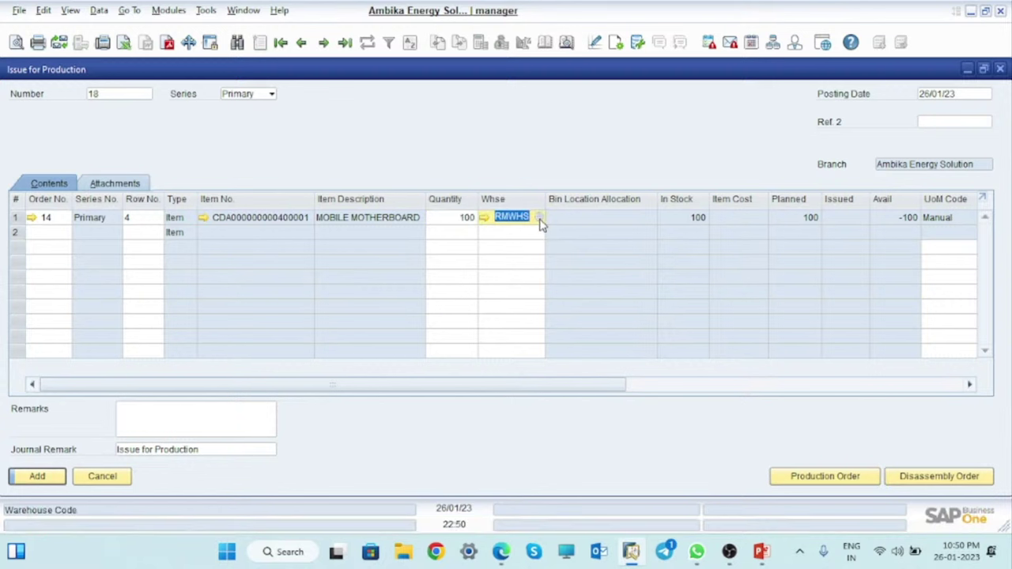
click(539, 220)
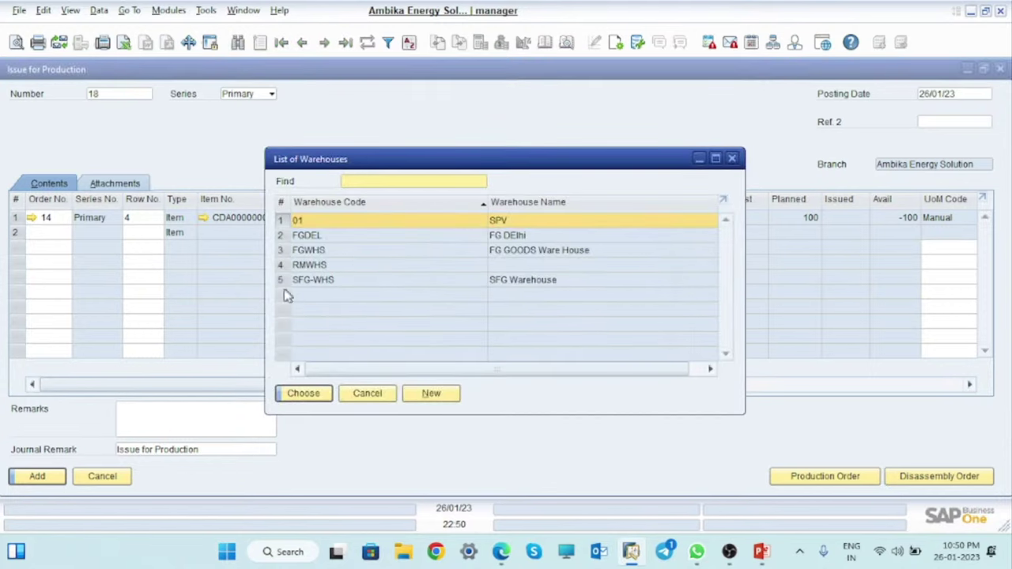
click(286, 281)
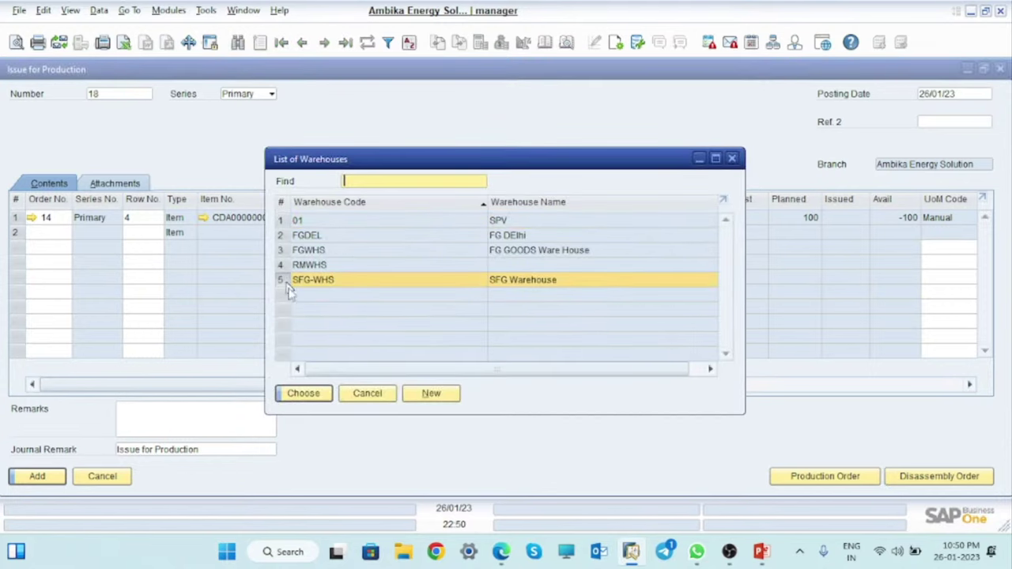
click(304, 393)
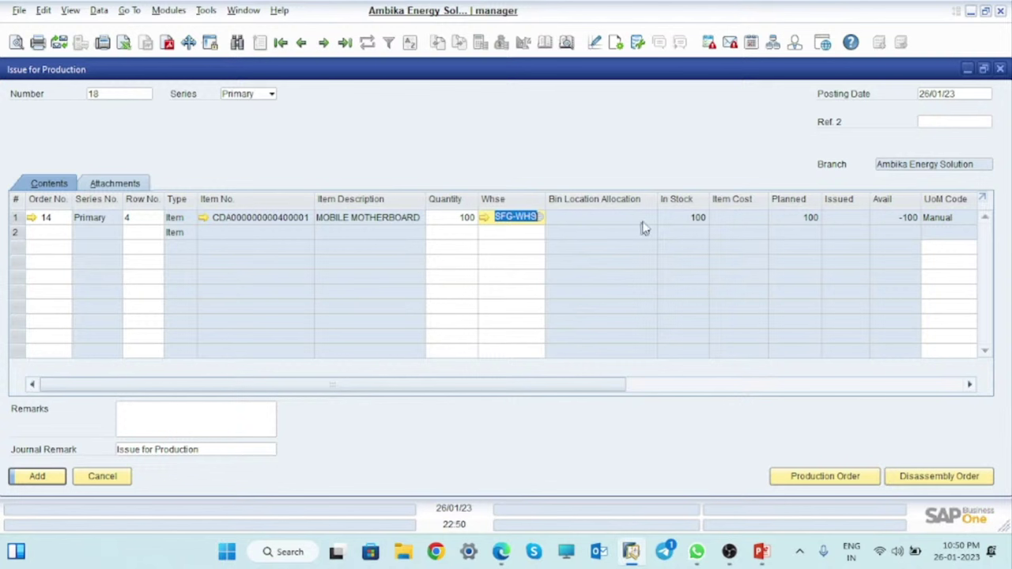
Proceed to the batch selection for the issue, auto-select batch SFG121 for the 100 motherboards, and update and confirm the selection.
click(37, 477)
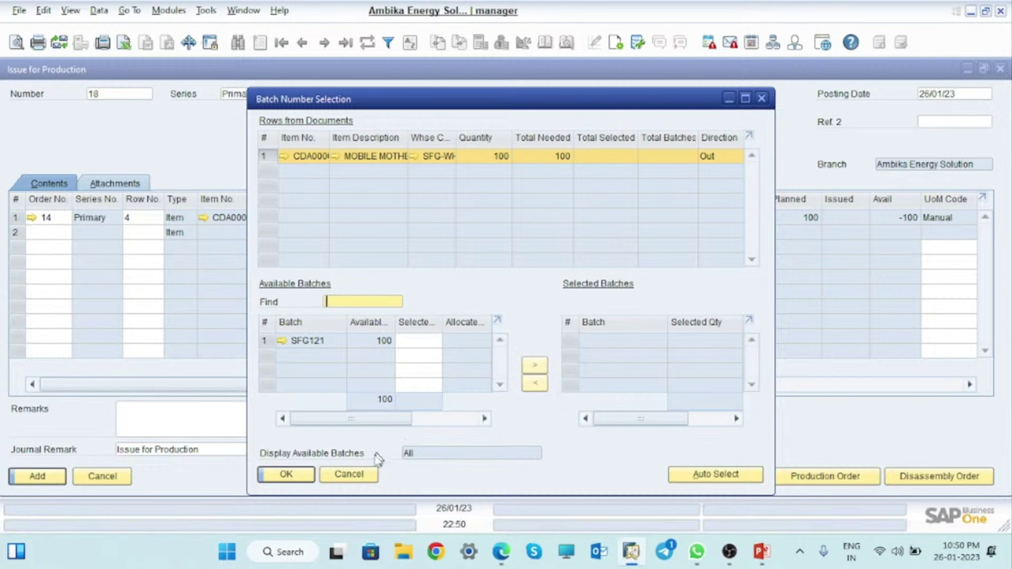
click(716, 477)
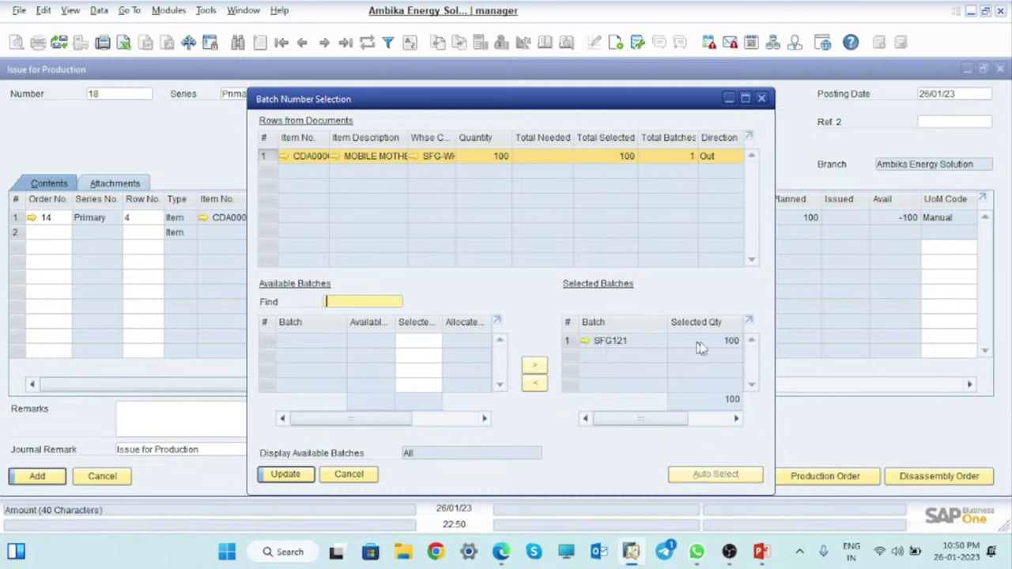
click(296, 474)
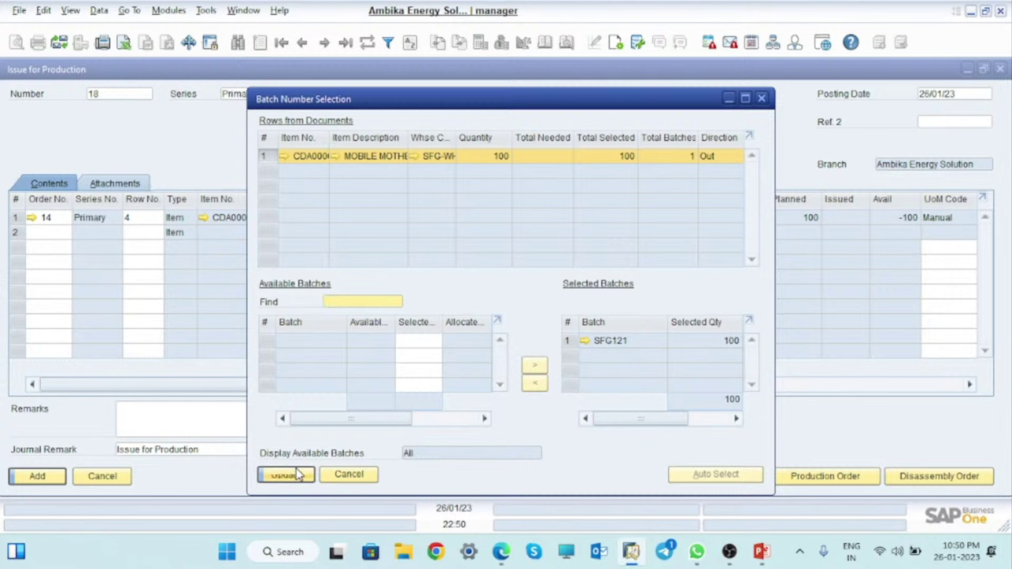
click(288, 476)
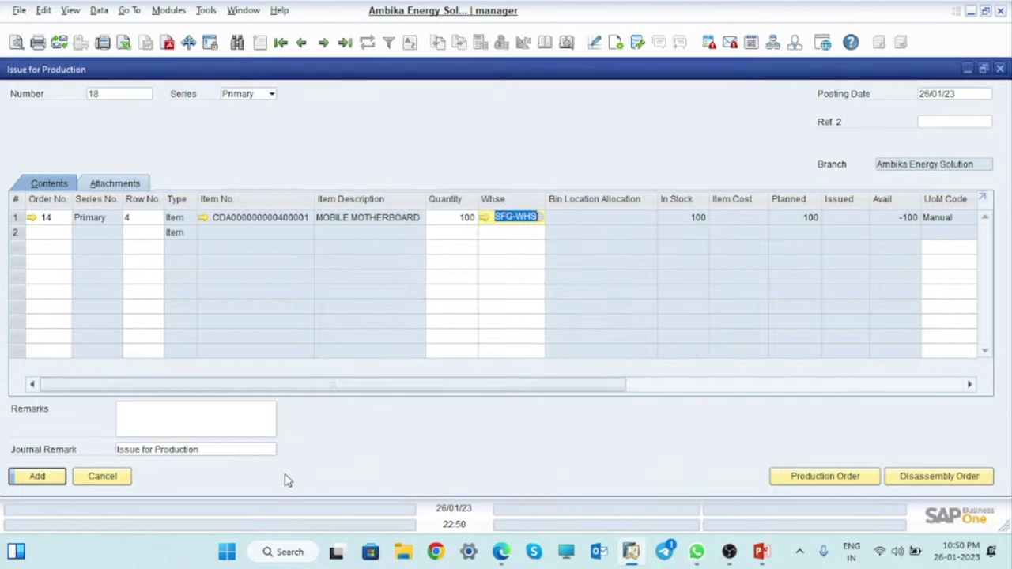
Add the Issue for Production, accept that it becomes unchangeable, and close its form.
click(40, 477)
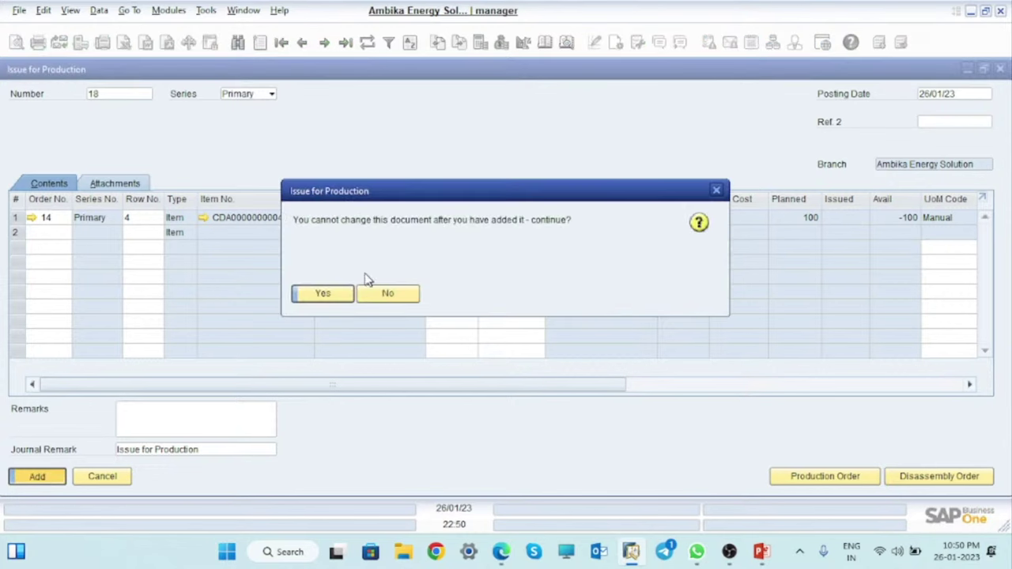
click(330, 295)
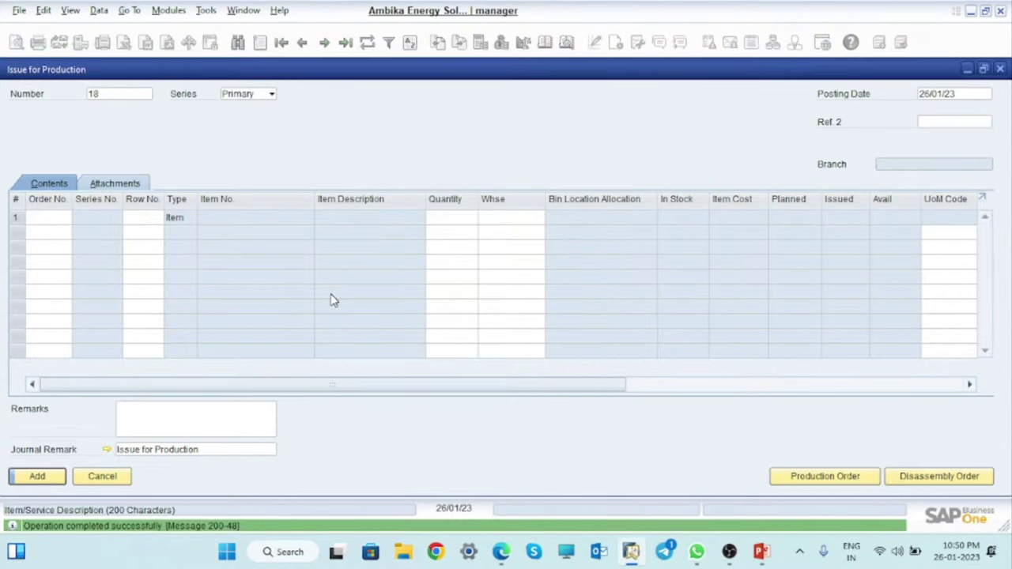
click(1000, 68)
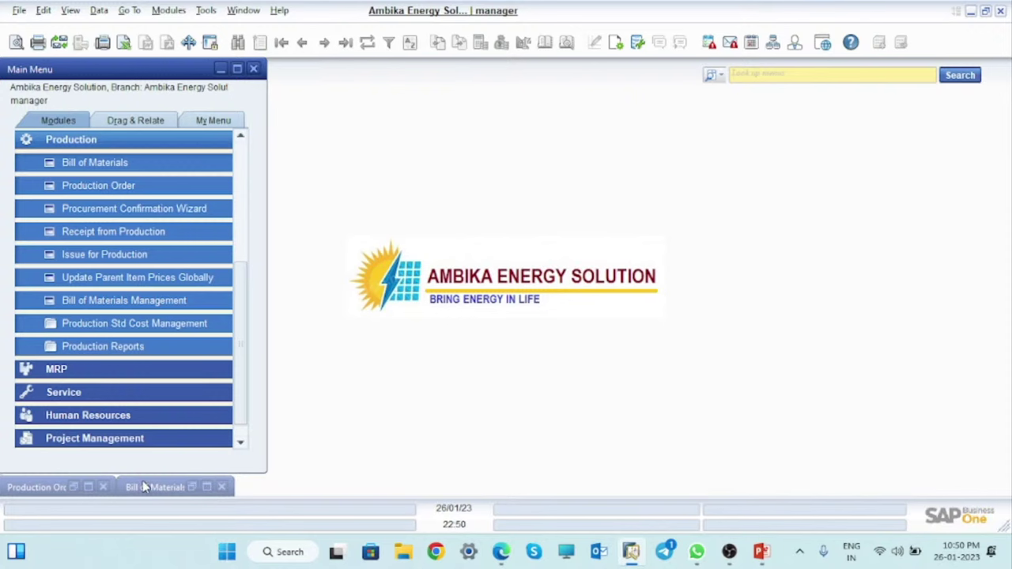
Check and minimise the Mobile production order, and copy production order 14 into a new Receipt from Production.
click(90, 487)
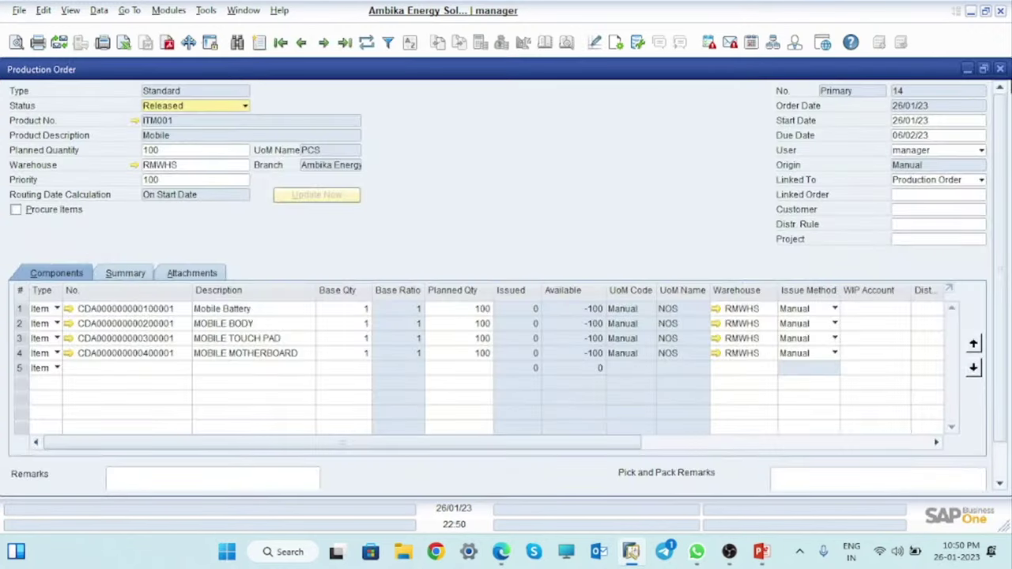
click(967, 70)
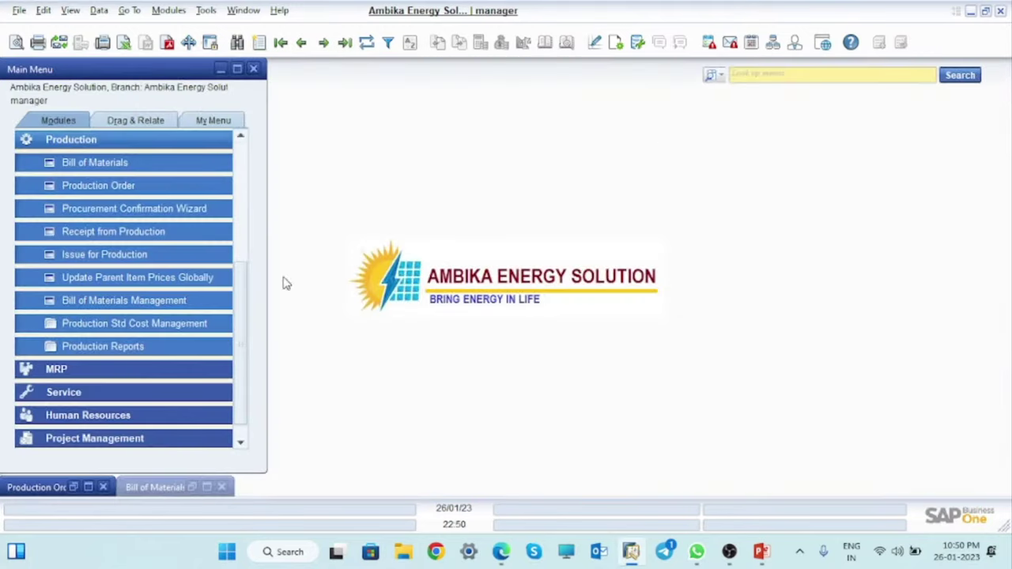
click(97, 234)
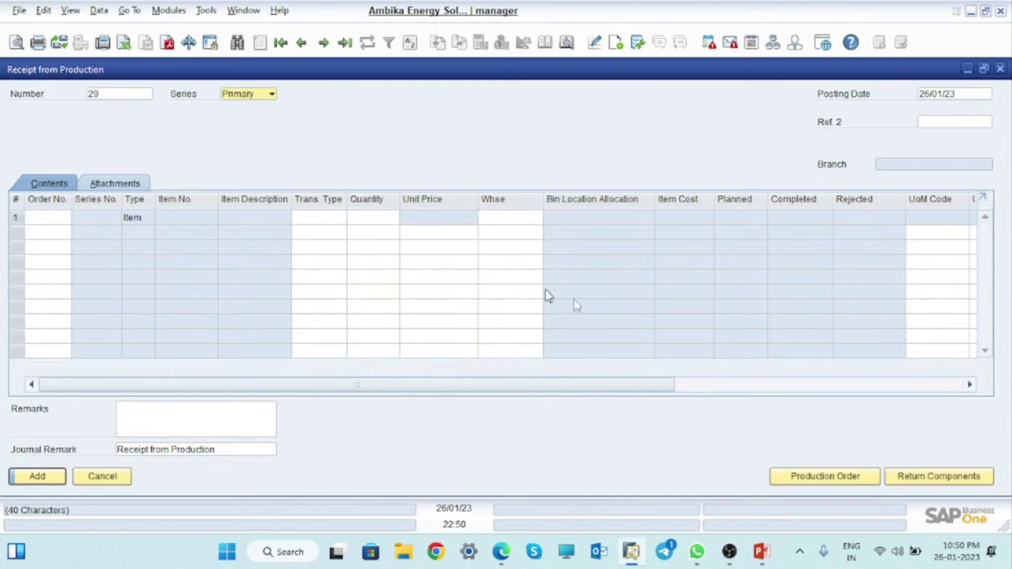
click(826, 480)
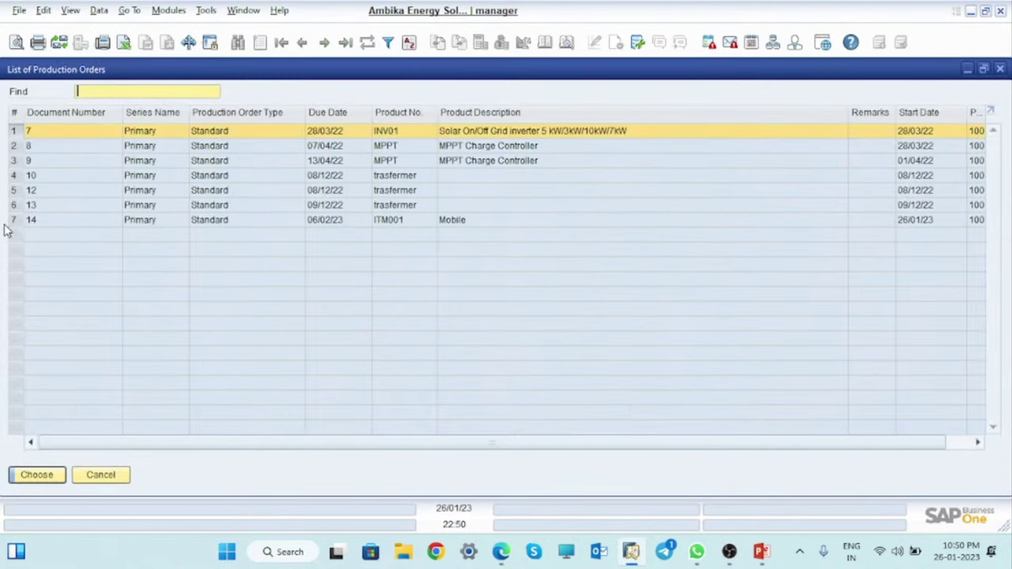
click(13, 220)
click(44, 479)
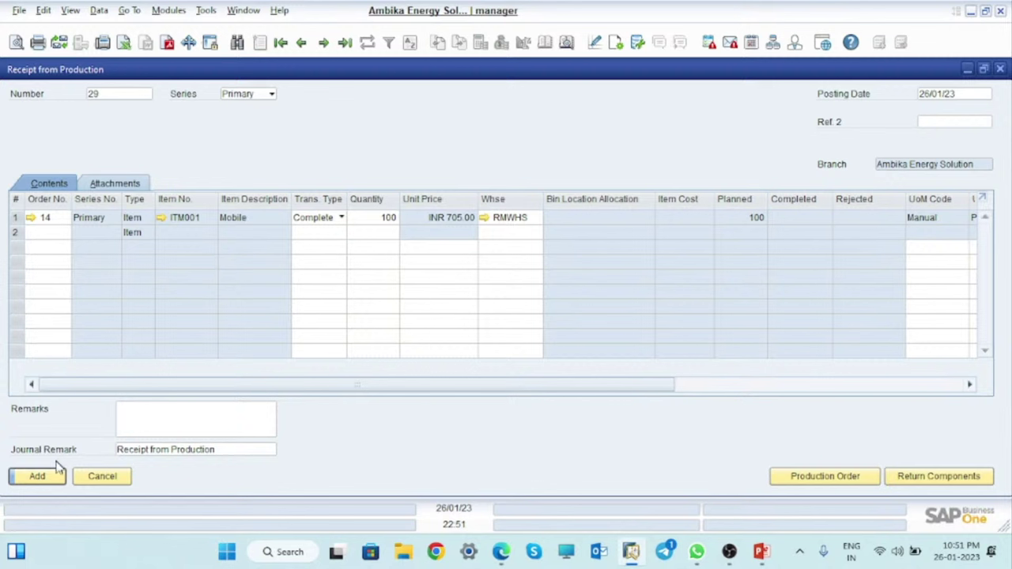
Set the receipt warehouse of the Mobile item to FGWHS.
click(538, 222)
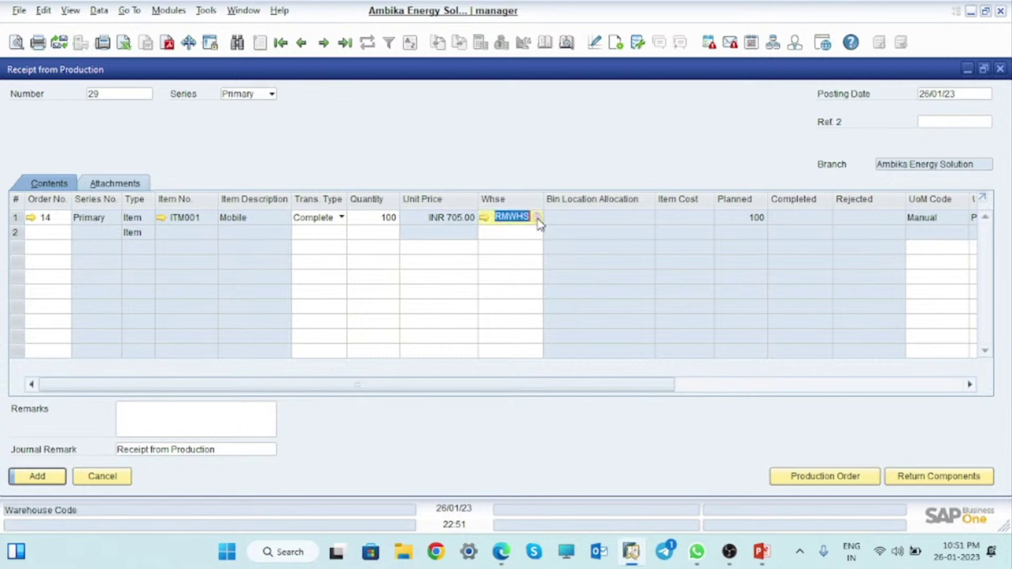
click(536, 218)
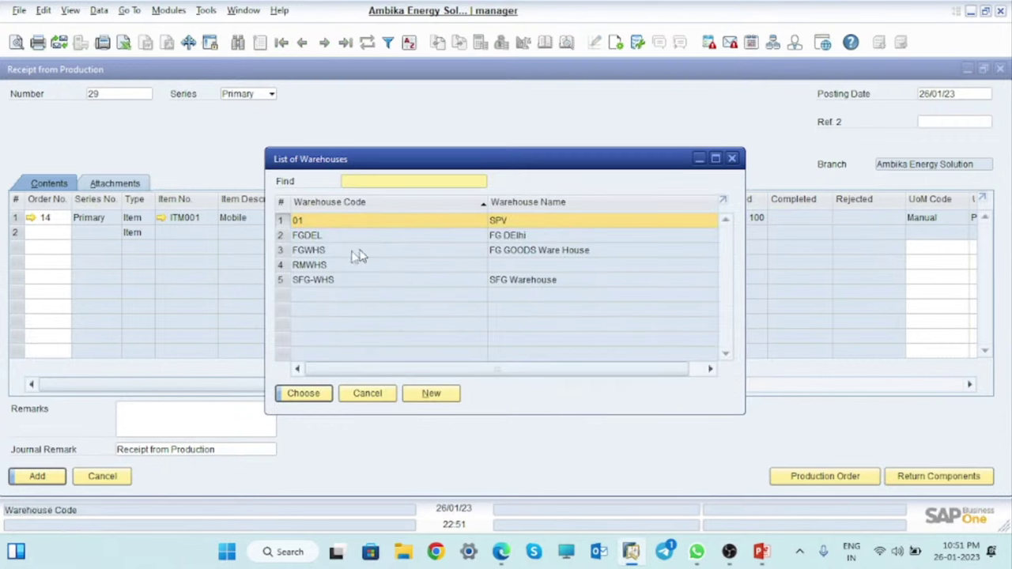
click(306, 239)
click(308, 252)
click(307, 396)
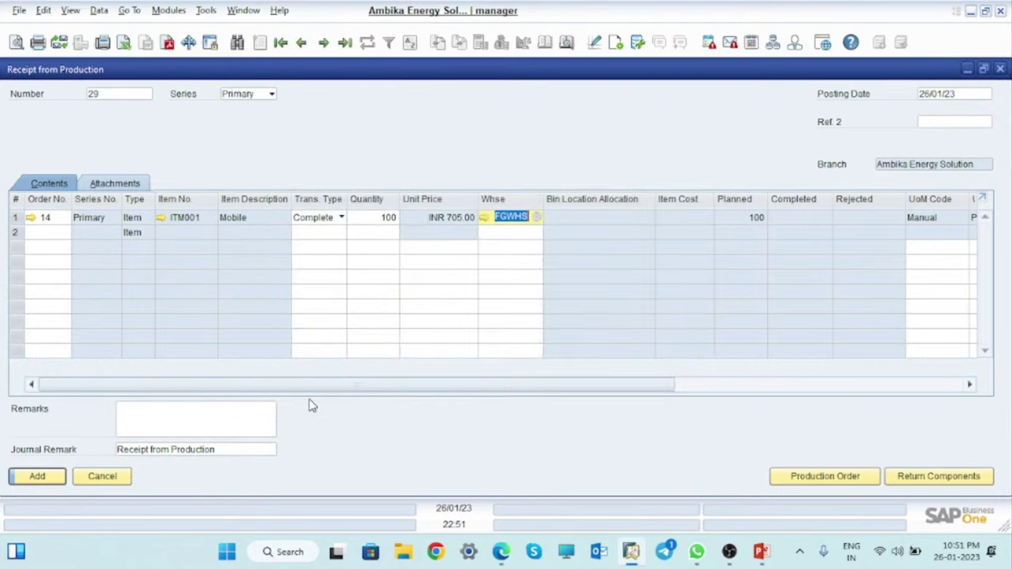
Start automatic batch creation for the Mobile receipt and enter FG and 010 as the two parts of the batch string.
click(39, 480)
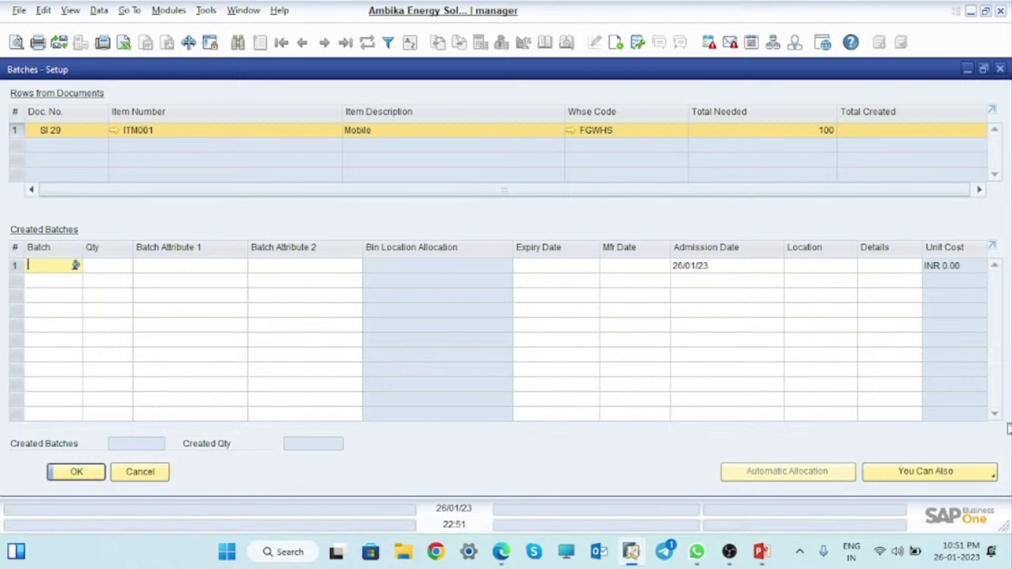
click(954, 473)
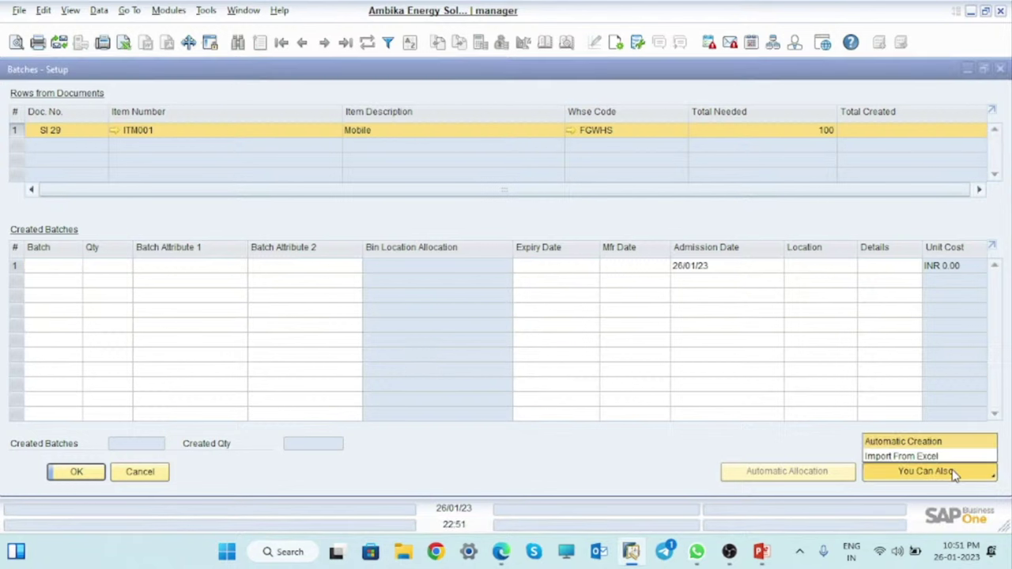
click(910, 442)
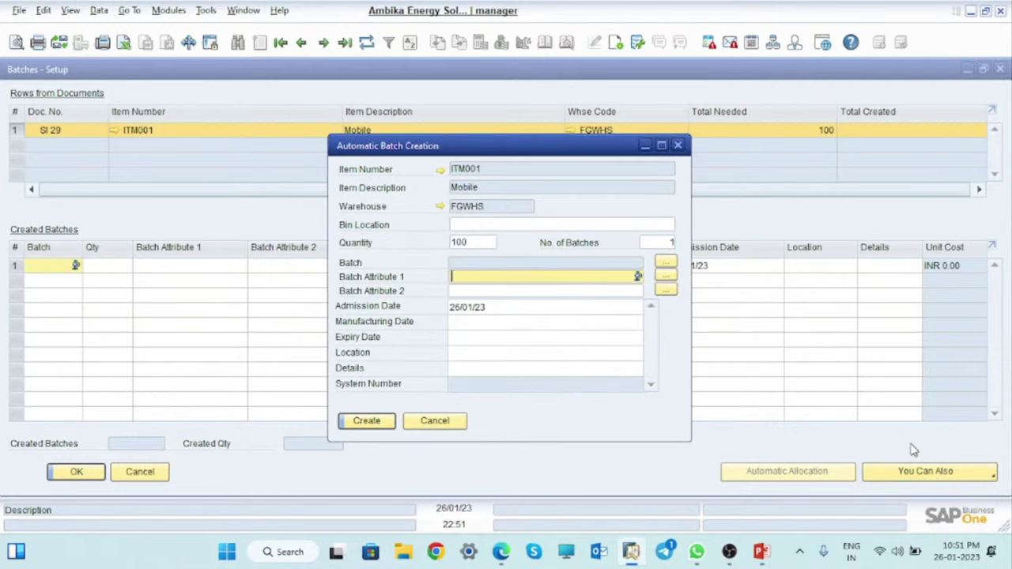
click(669, 265)
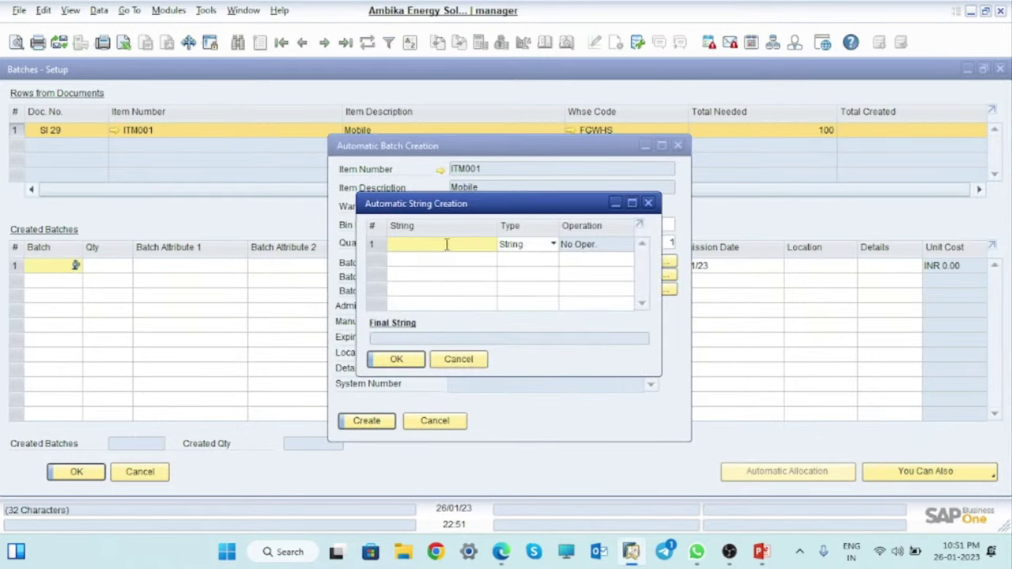
text(FG)
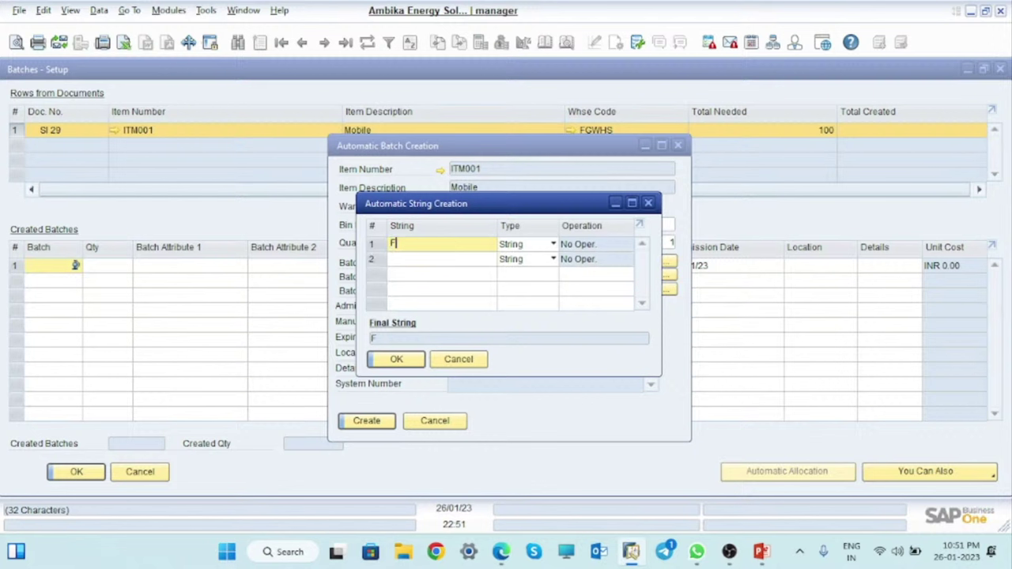
click(443, 263)
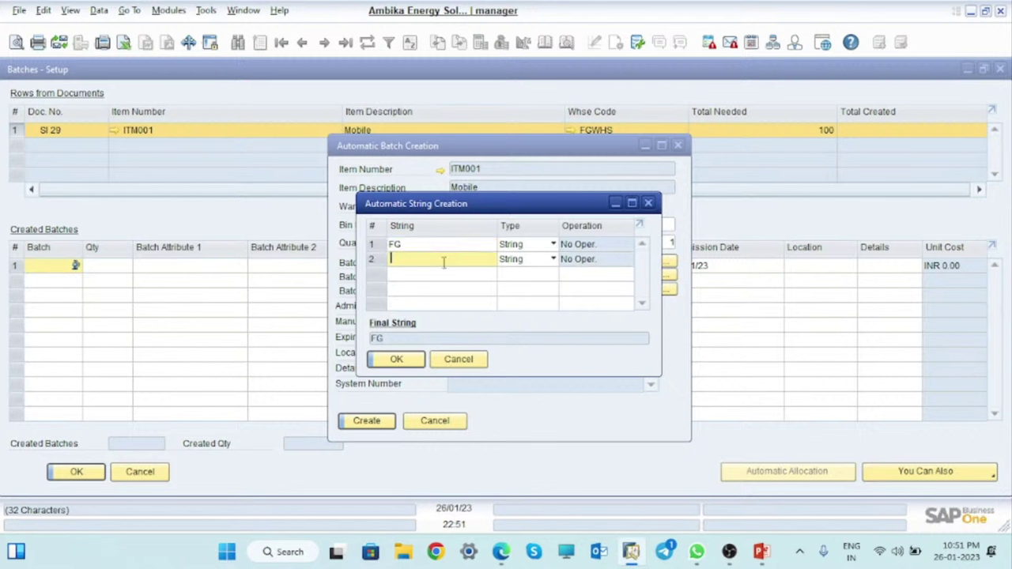
text(010)
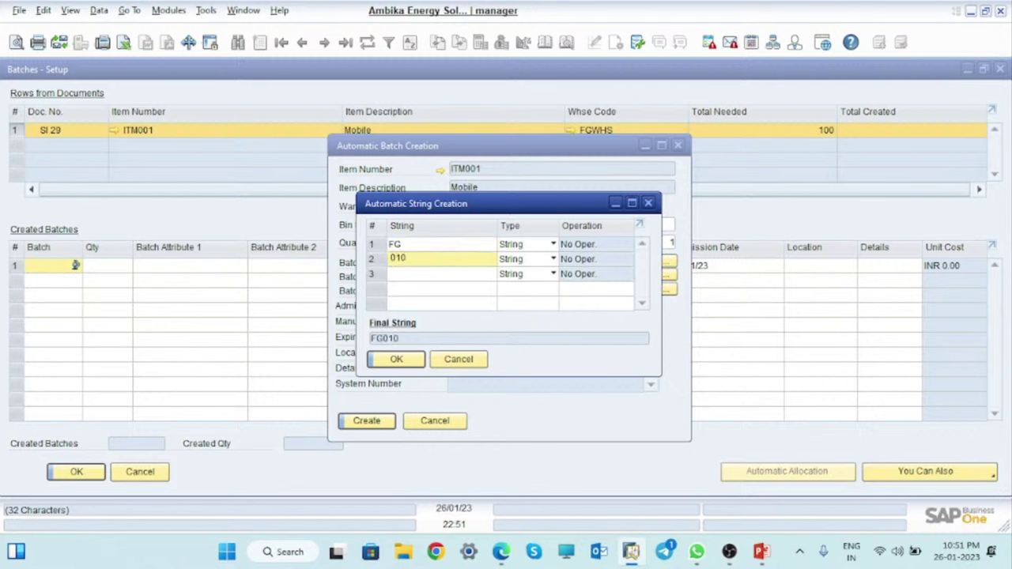
Define the 010 part as a Number with the Increase operation and confirm the batch string.
click(553, 259)
click(528, 290)
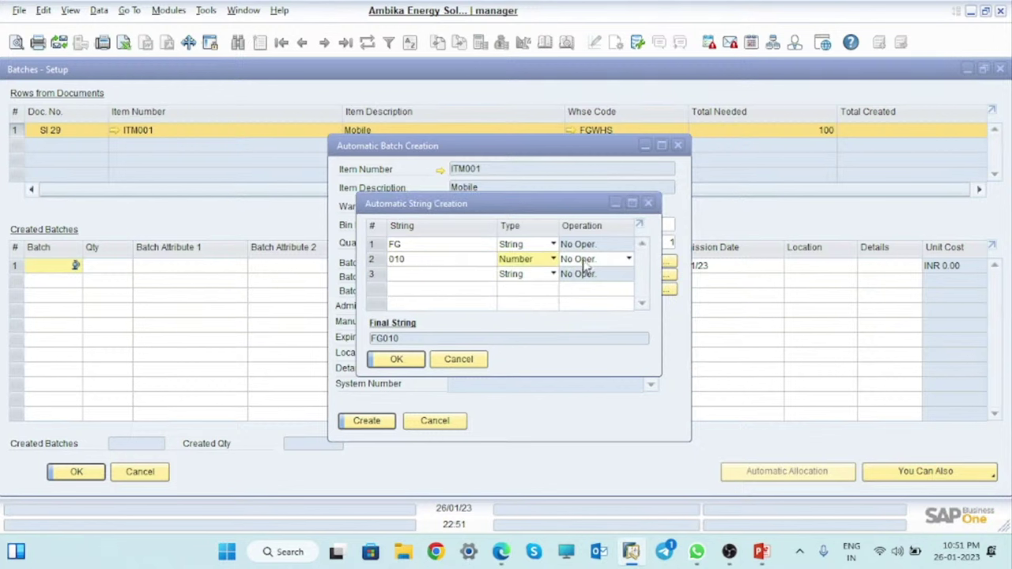
click(586, 264)
click(587, 303)
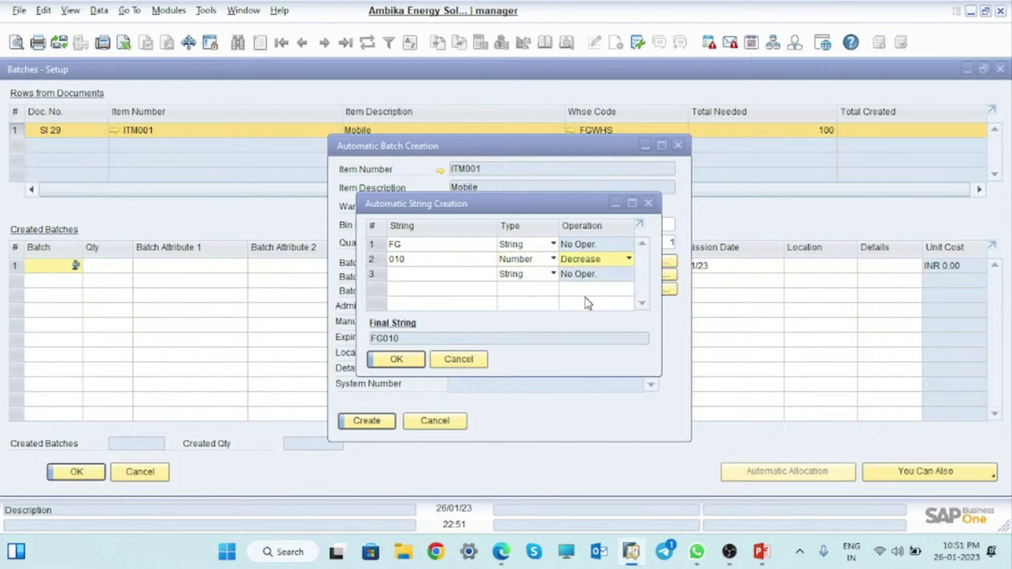
click(595, 267)
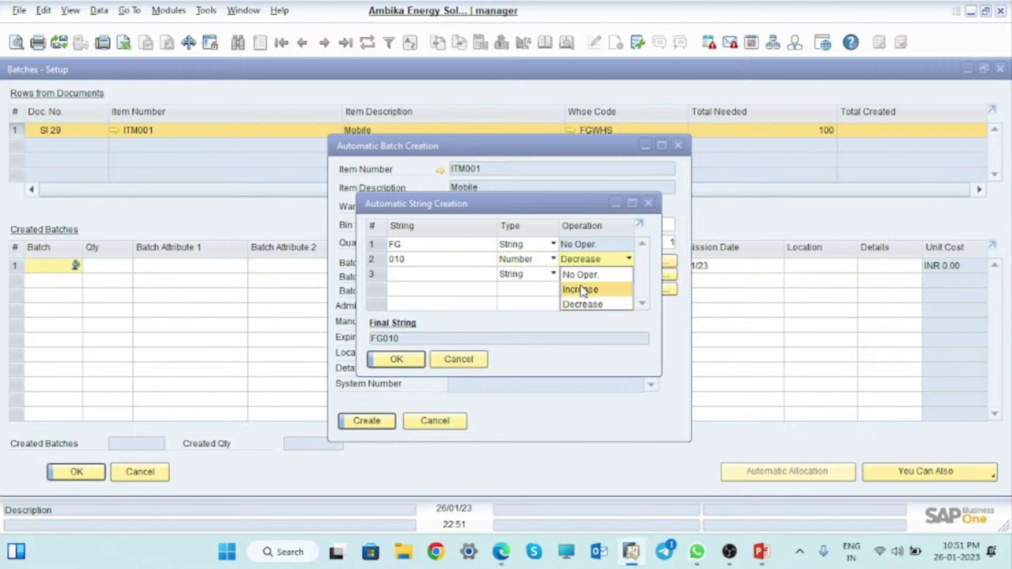
click(582, 288)
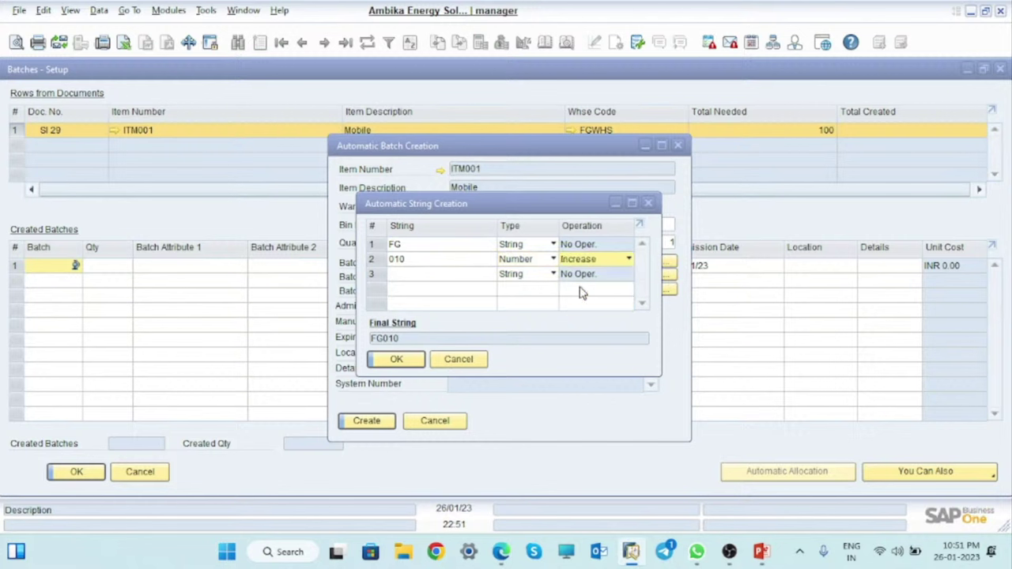
click(396, 359)
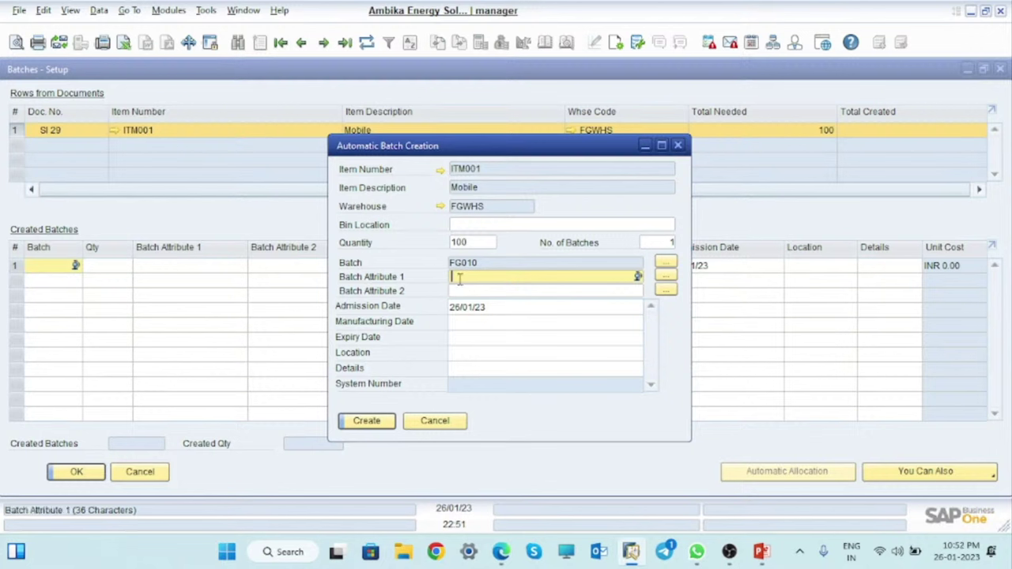
Create the Mobile batch of 100 with Batch Attribute 1 set to FGMOBILE, and update and confirm the batch setup.
text(FGMOBILE)
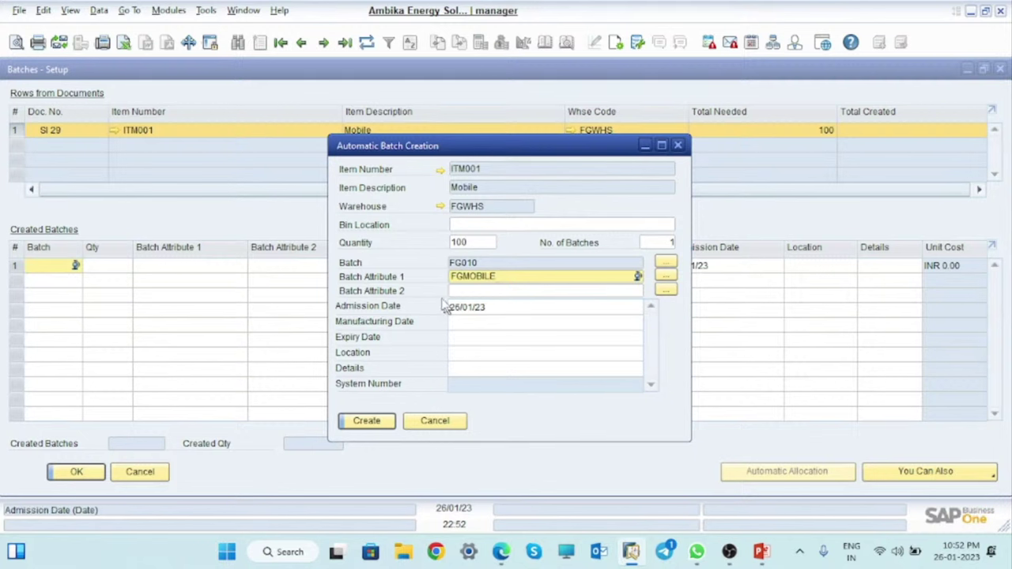
click(366, 422)
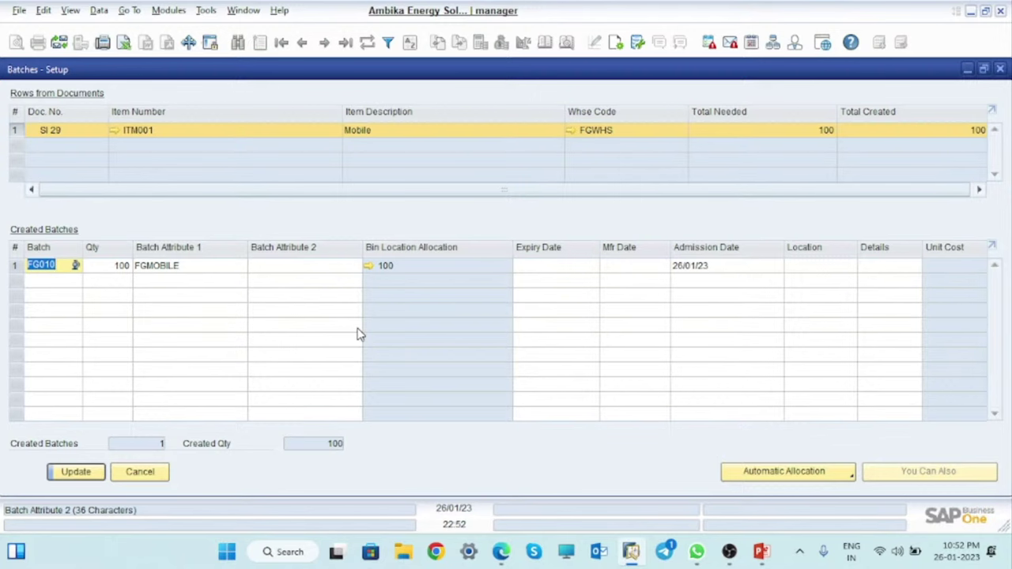
click(87, 473)
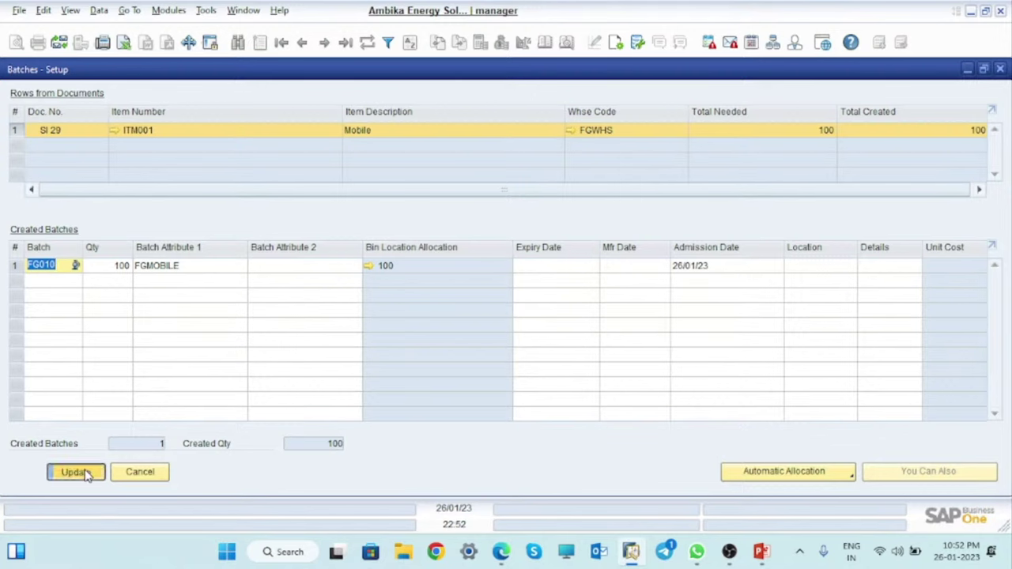
click(86, 473)
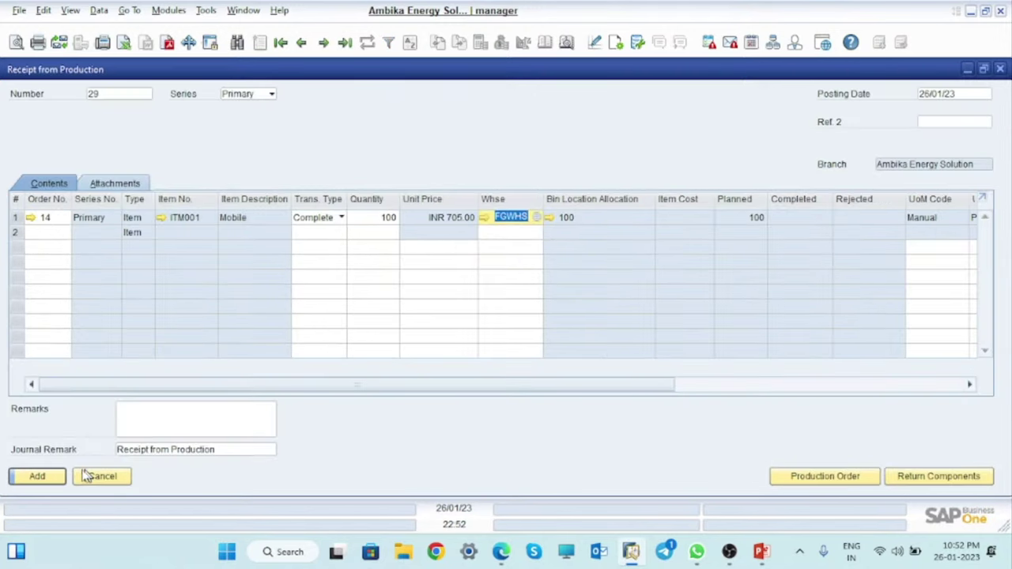
Add the receipt from production for the 100 mobiles, accept that it becomes unchangeable, and close the receipt form.
click(39, 476)
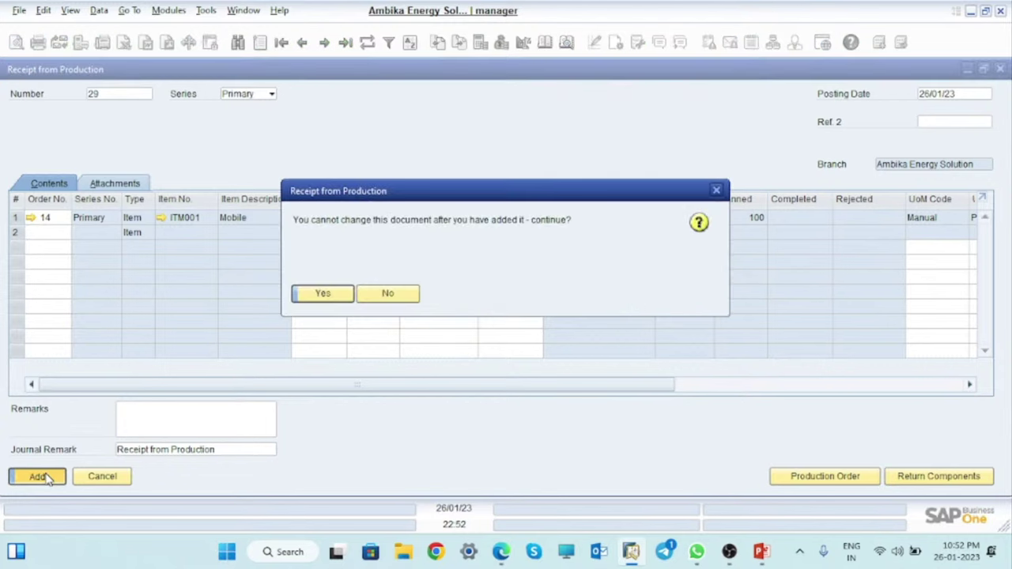
click(323, 293)
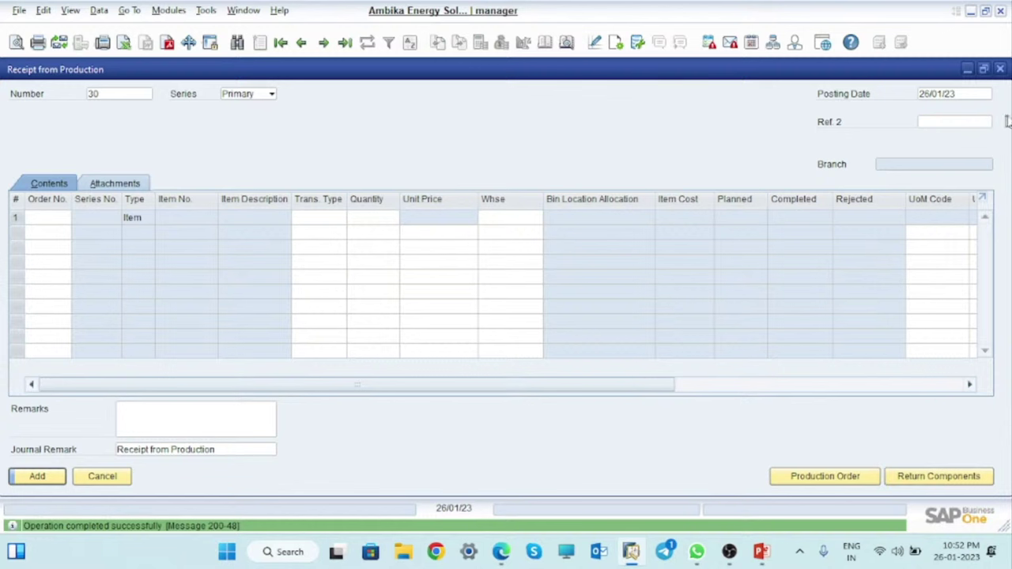
click(1001, 70)
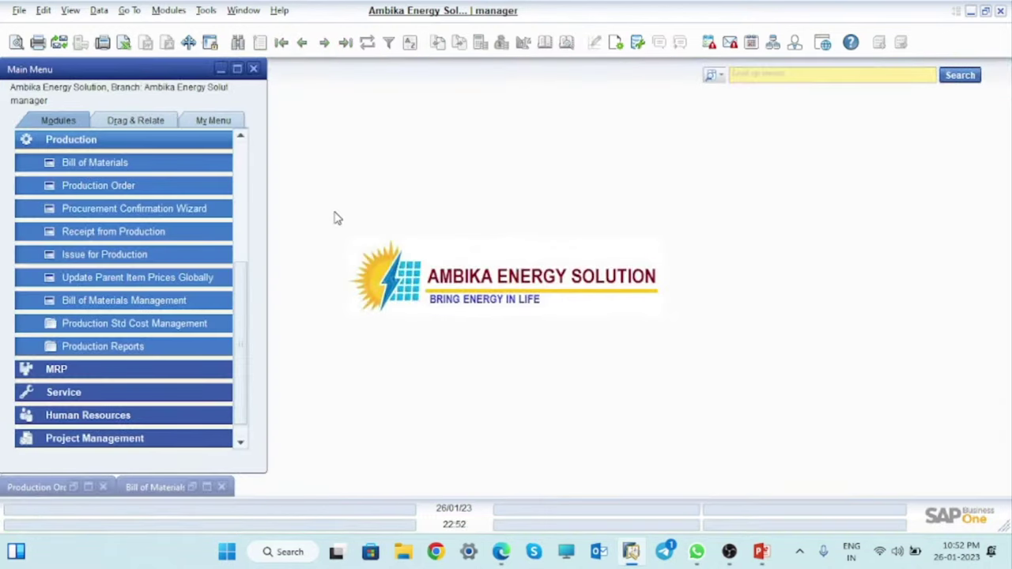
Reopen production order 14 and examine the documents linked to it in its relationship map, then minimize the order.
click(89, 488)
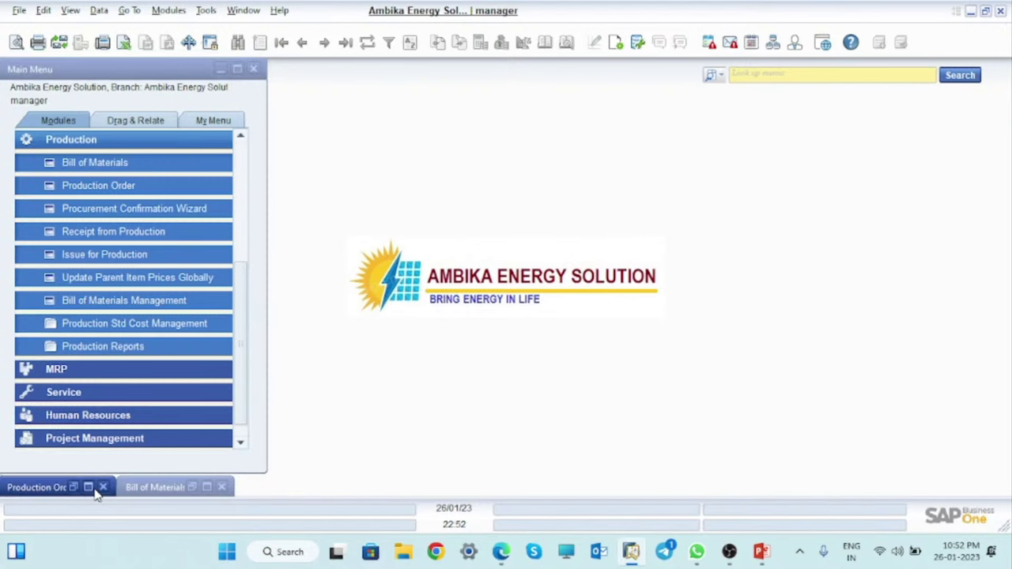
right_click(515, 196)
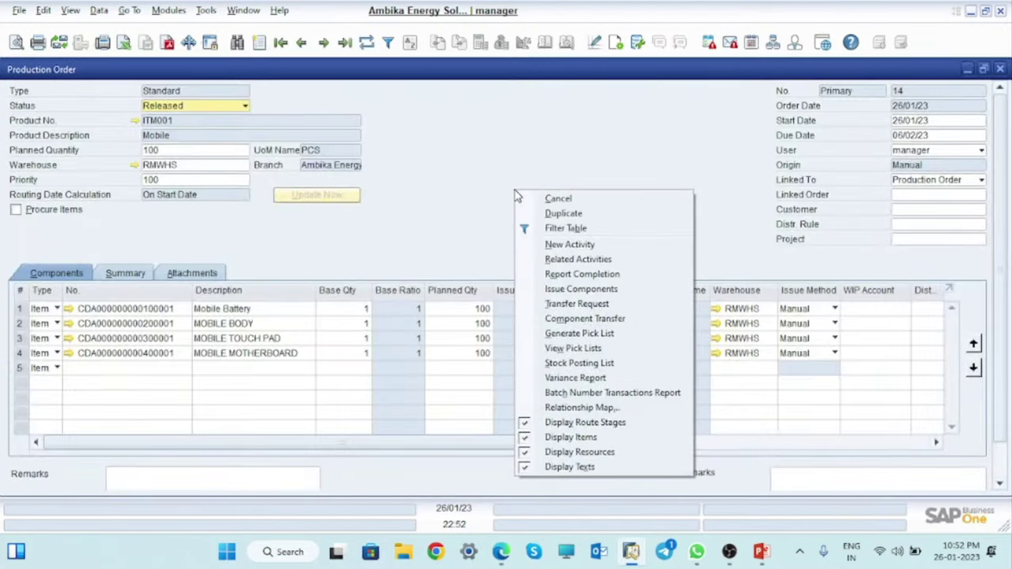
click(605, 408)
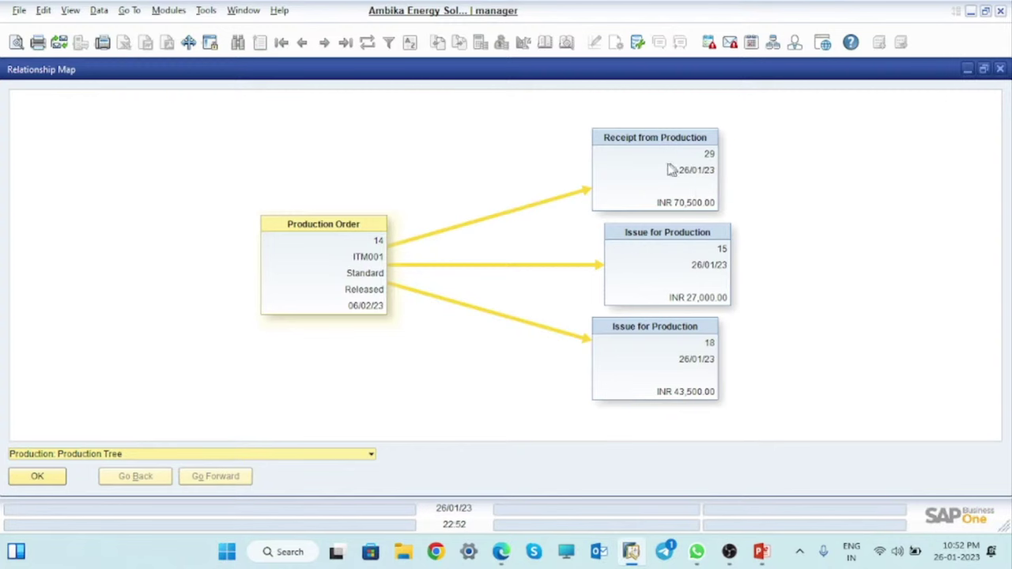
click(999, 70)
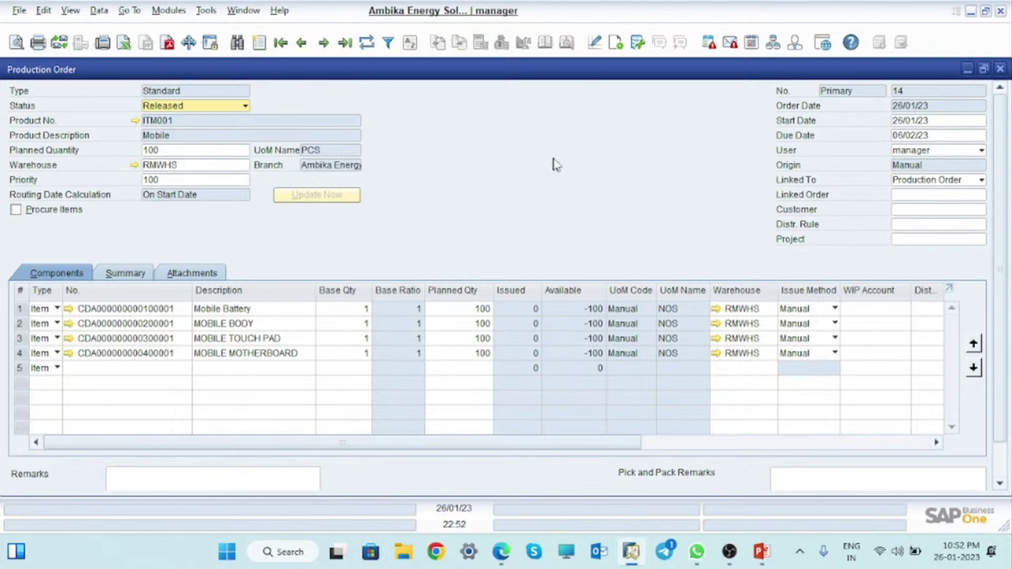
right_click(529, 182)
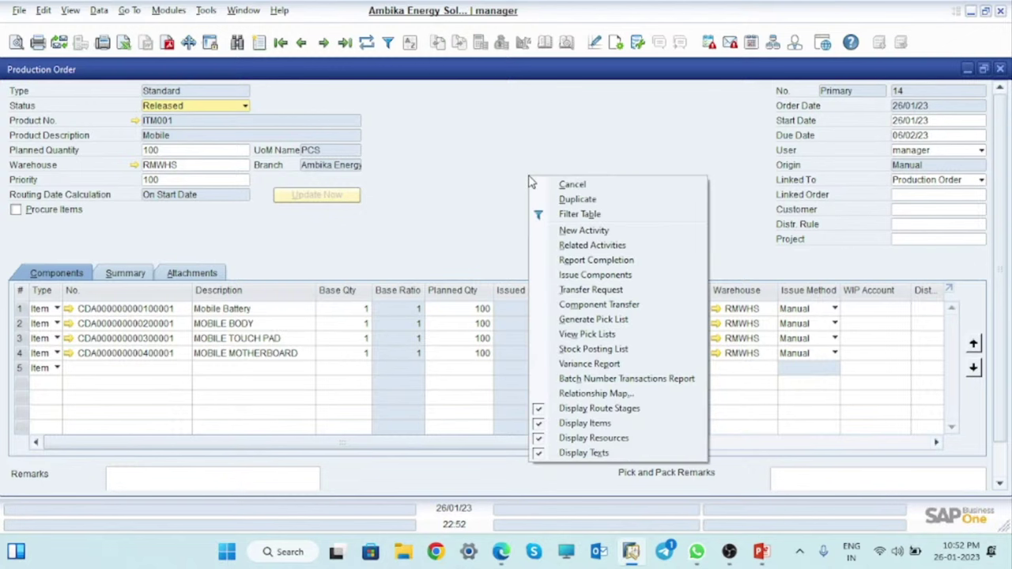
click(577, 137)
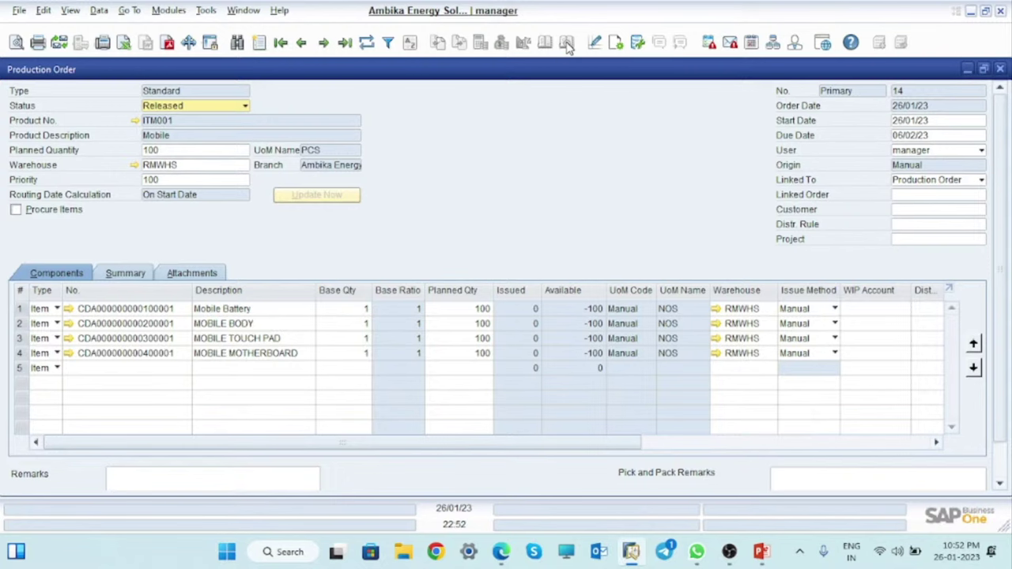
click(966, 70)
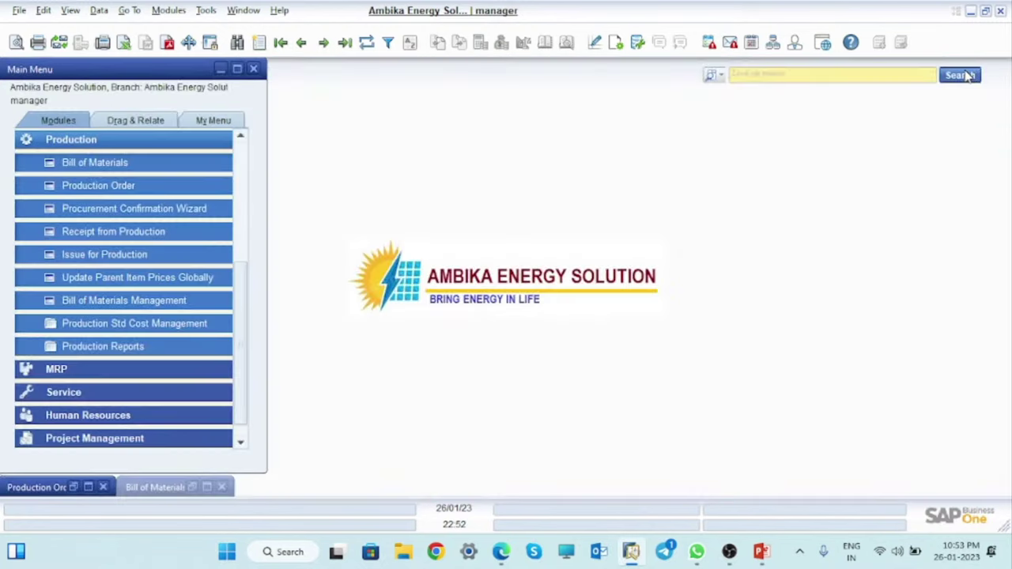
Open the last issue for production and examine the accounts in its journal entry, then close both.
click(121, 255)
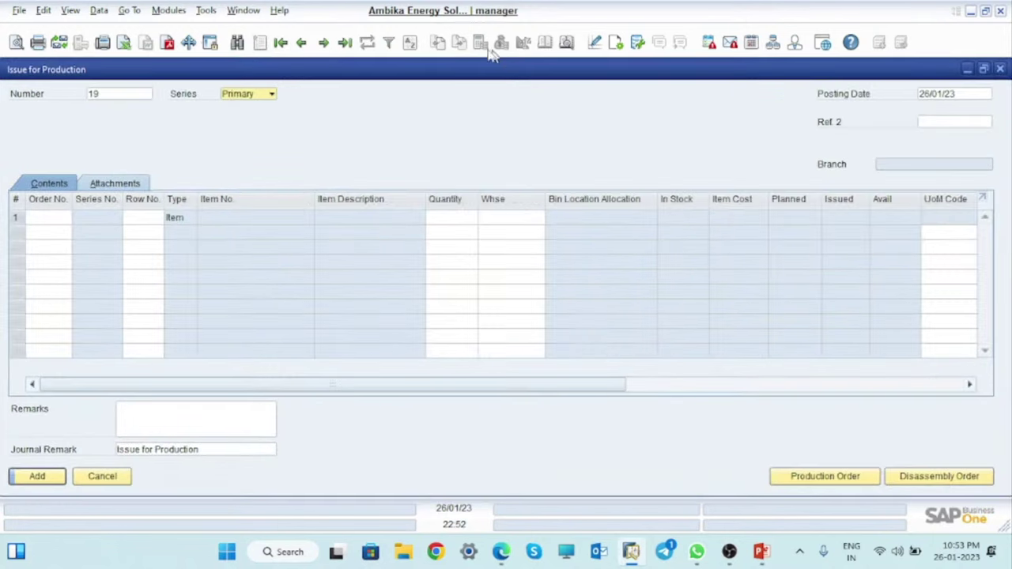
click(346, 44)
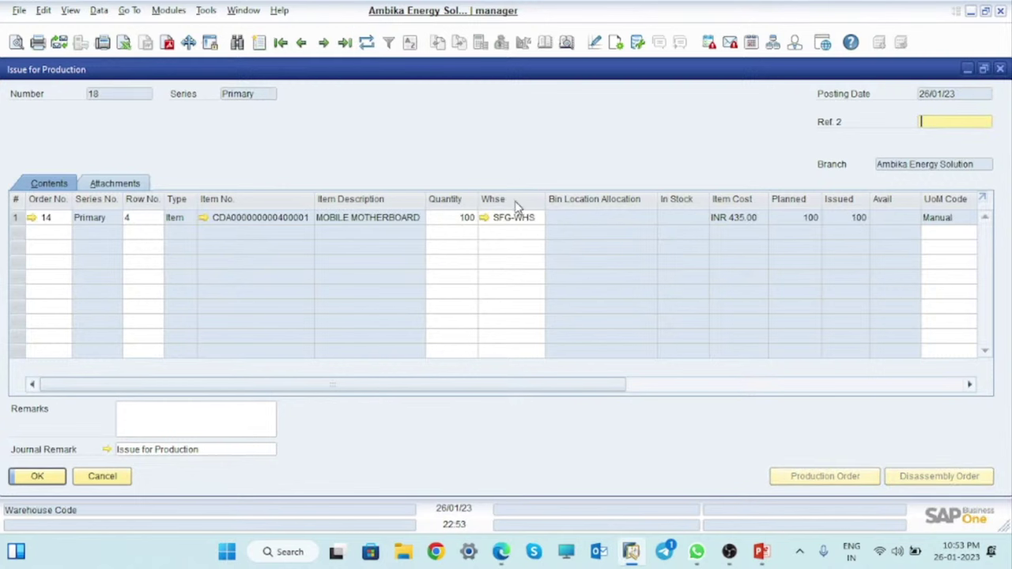
click(567, 42)
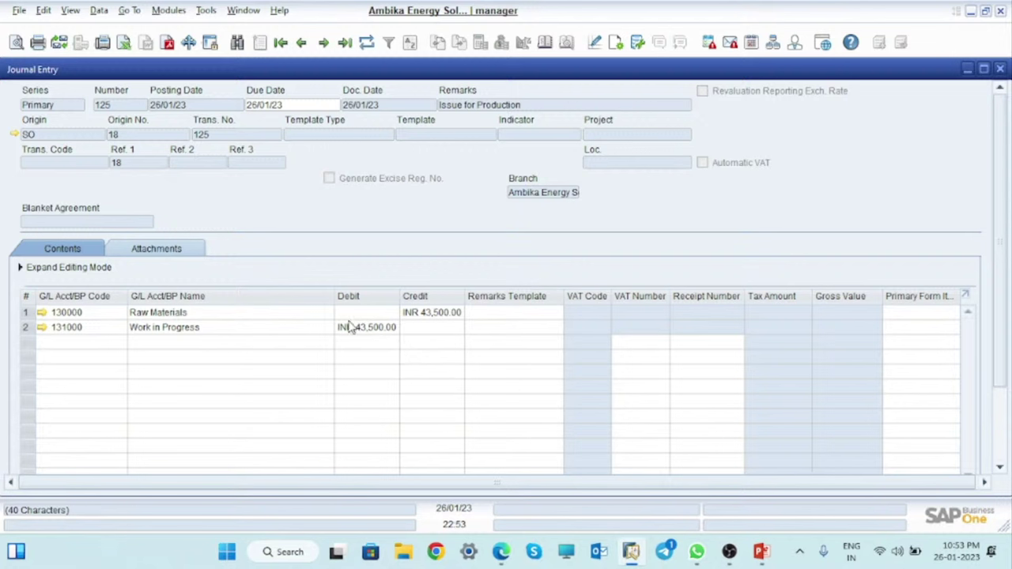
click(1001, 69)
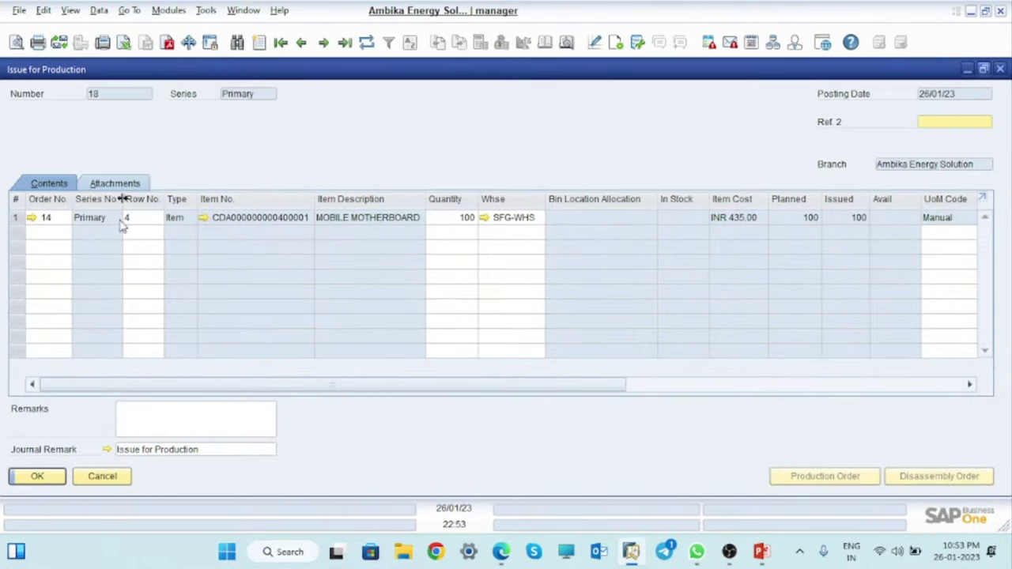
click(1001, 69)
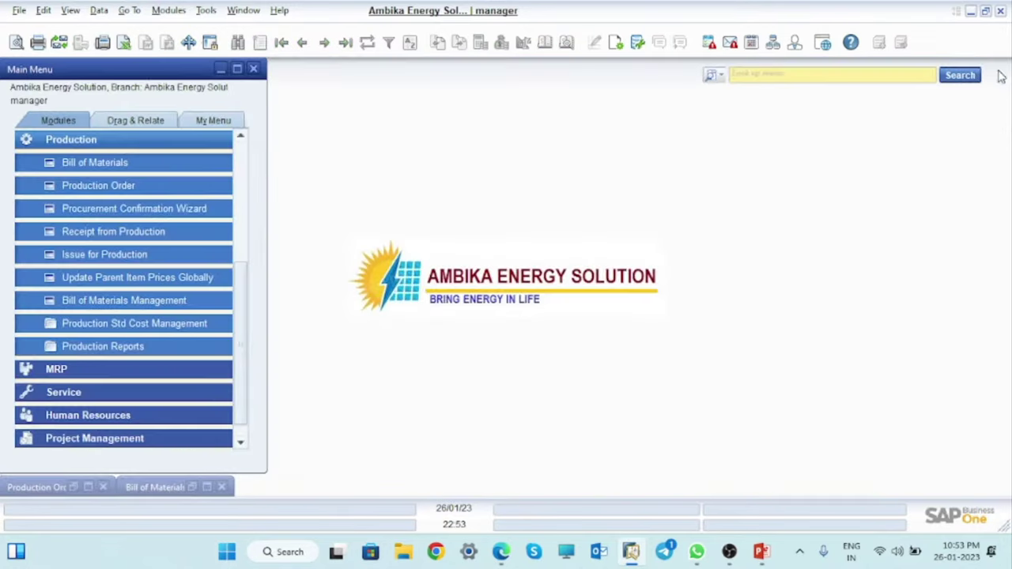
Open the last receipt from production and review the accounts in its journal entry, then close both.
click(91, 232)
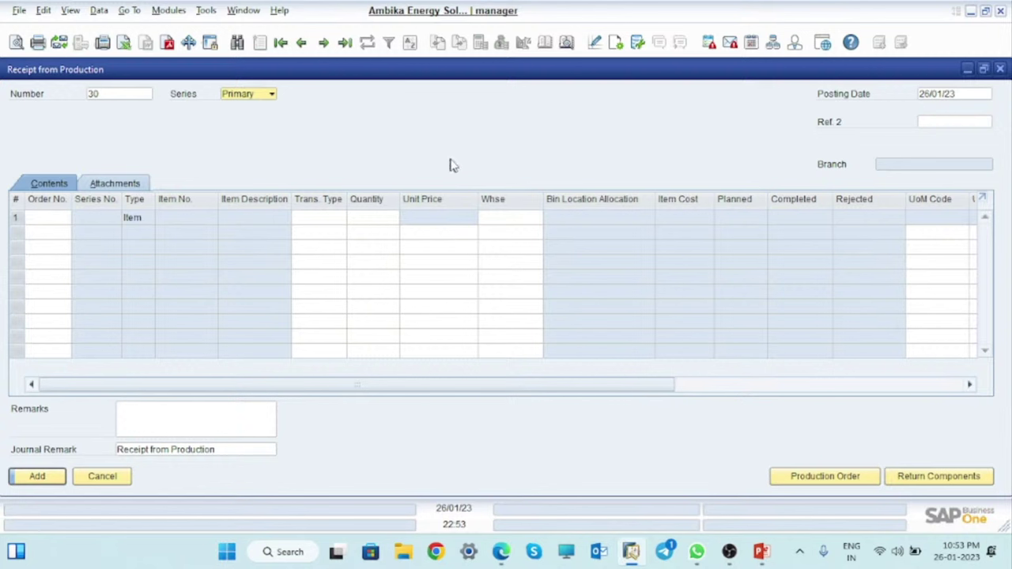
click(346, 44)
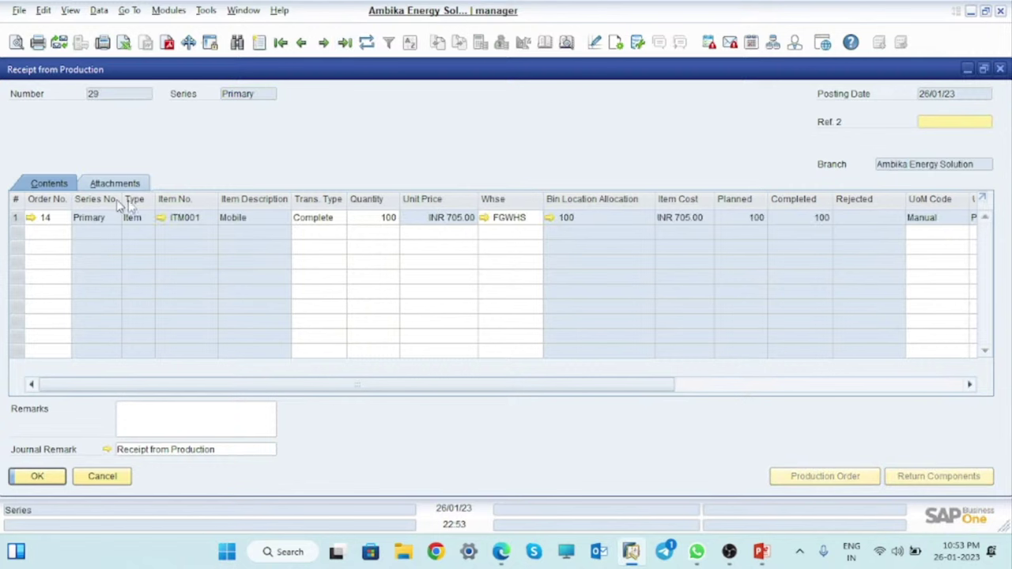
click(567, 42)
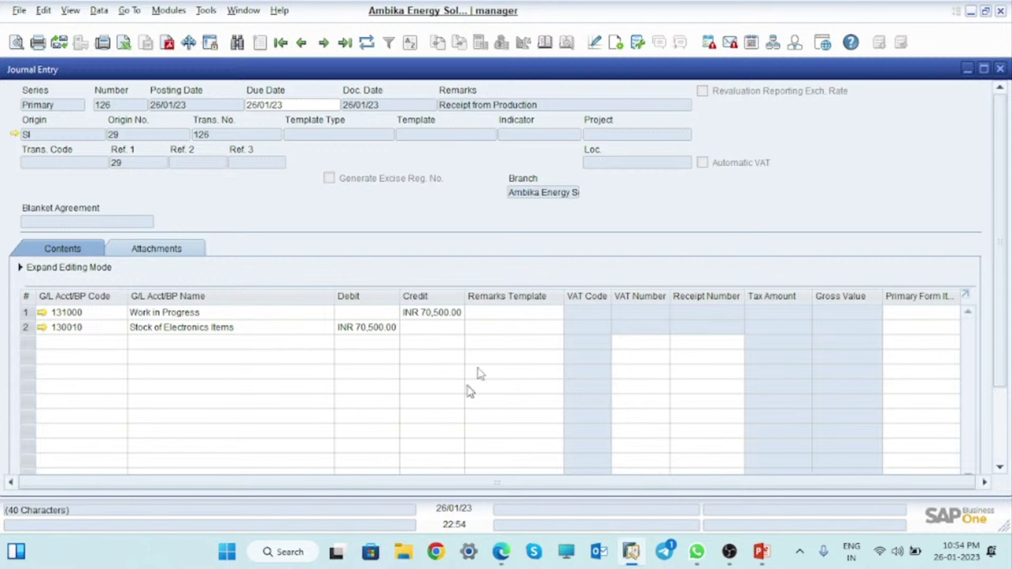
click(1001, 69)
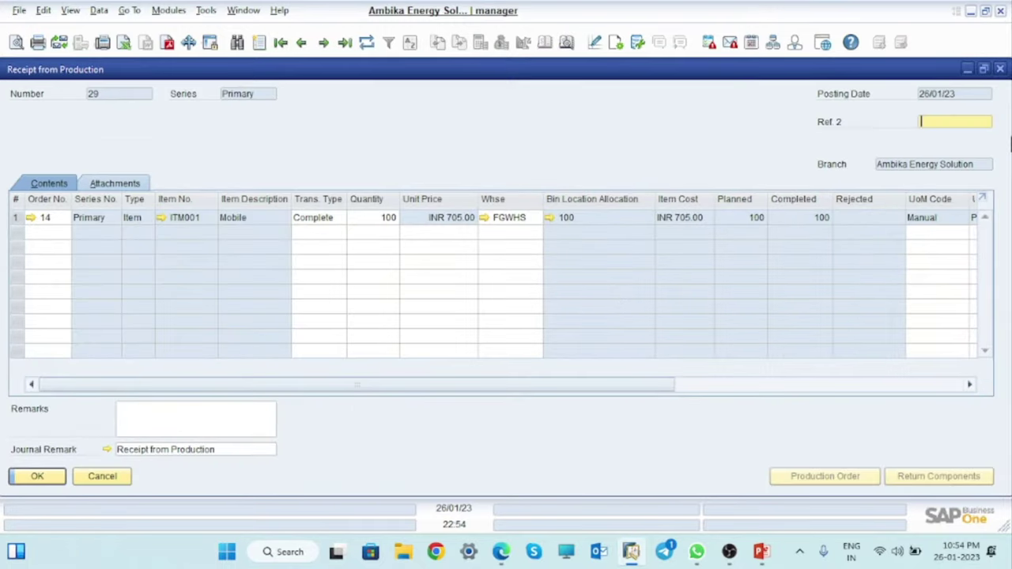
click(1001, 69)
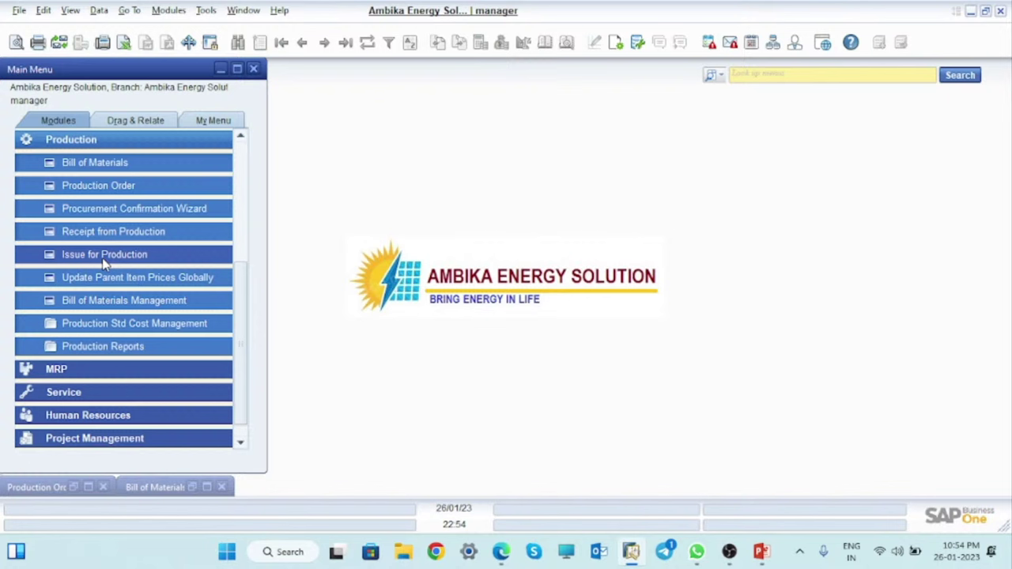
Take the recording out of full screen and close the video player.
mouse_move(429, 235)
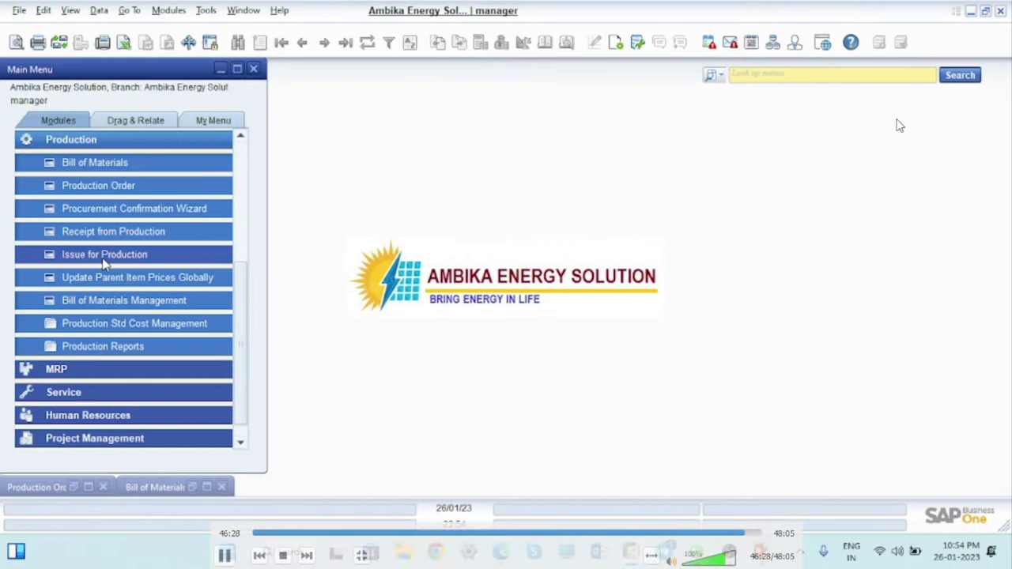
double_click(811, 204)
click(996, 7)
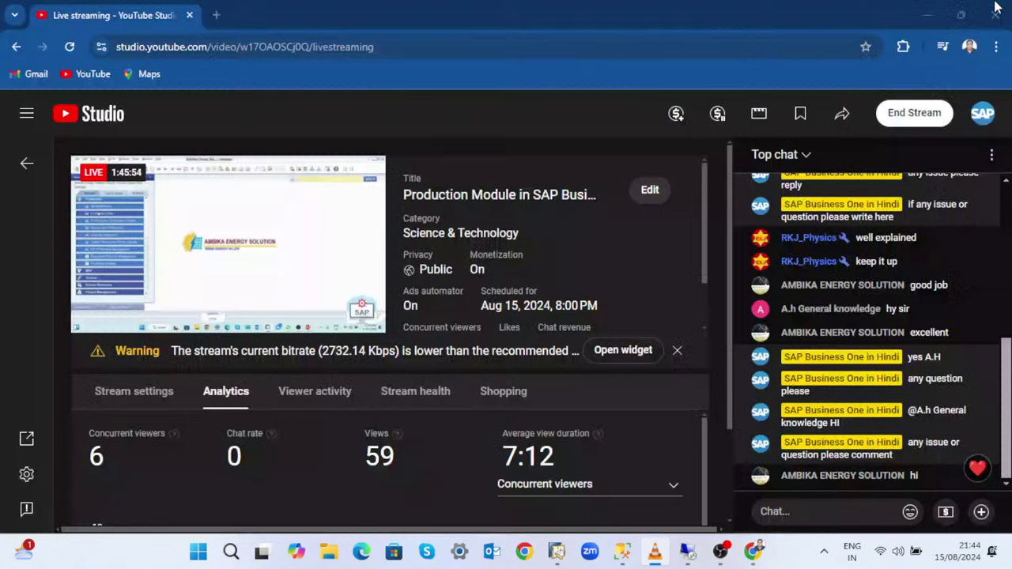
Try to end the live stream in YouTube Studio and finish the streaming session.
click(721, 552)
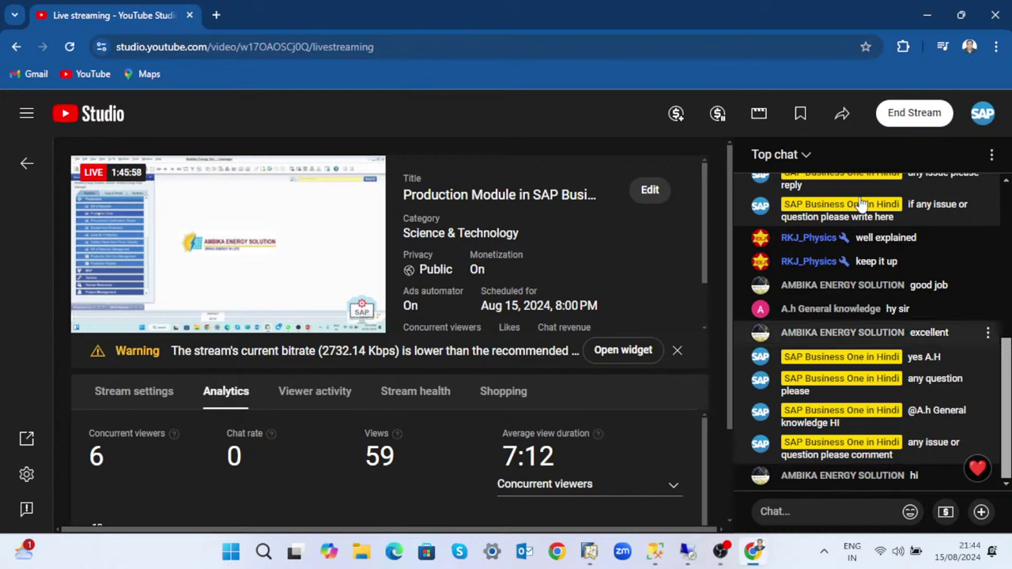
click(922, 113)
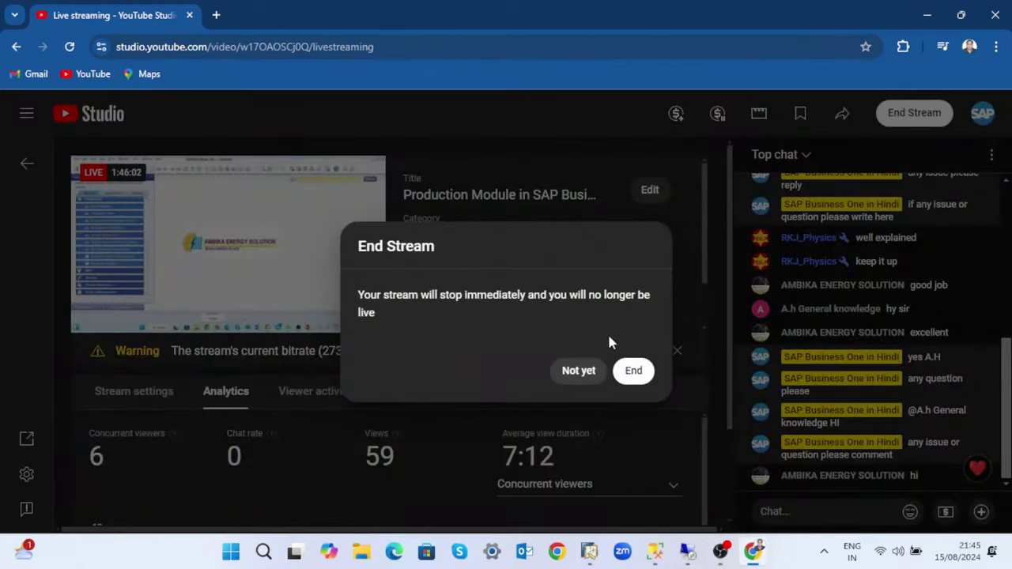
click(632, 372)
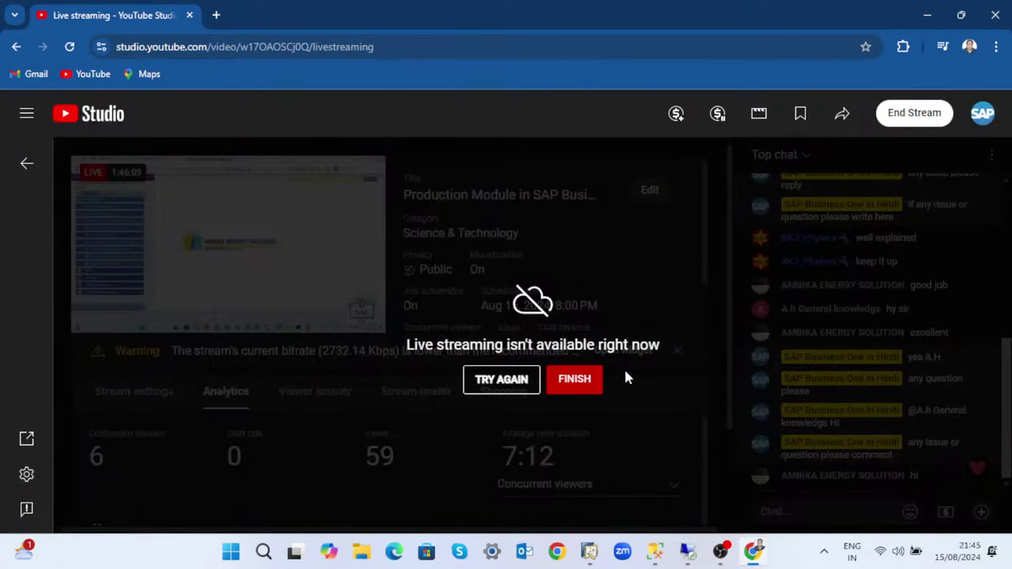
click(581, 384)
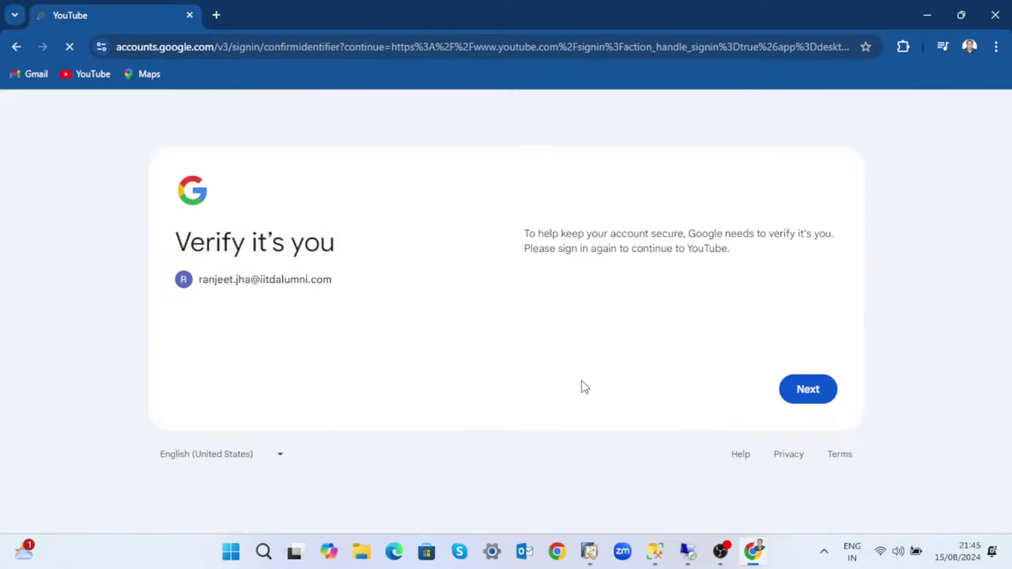